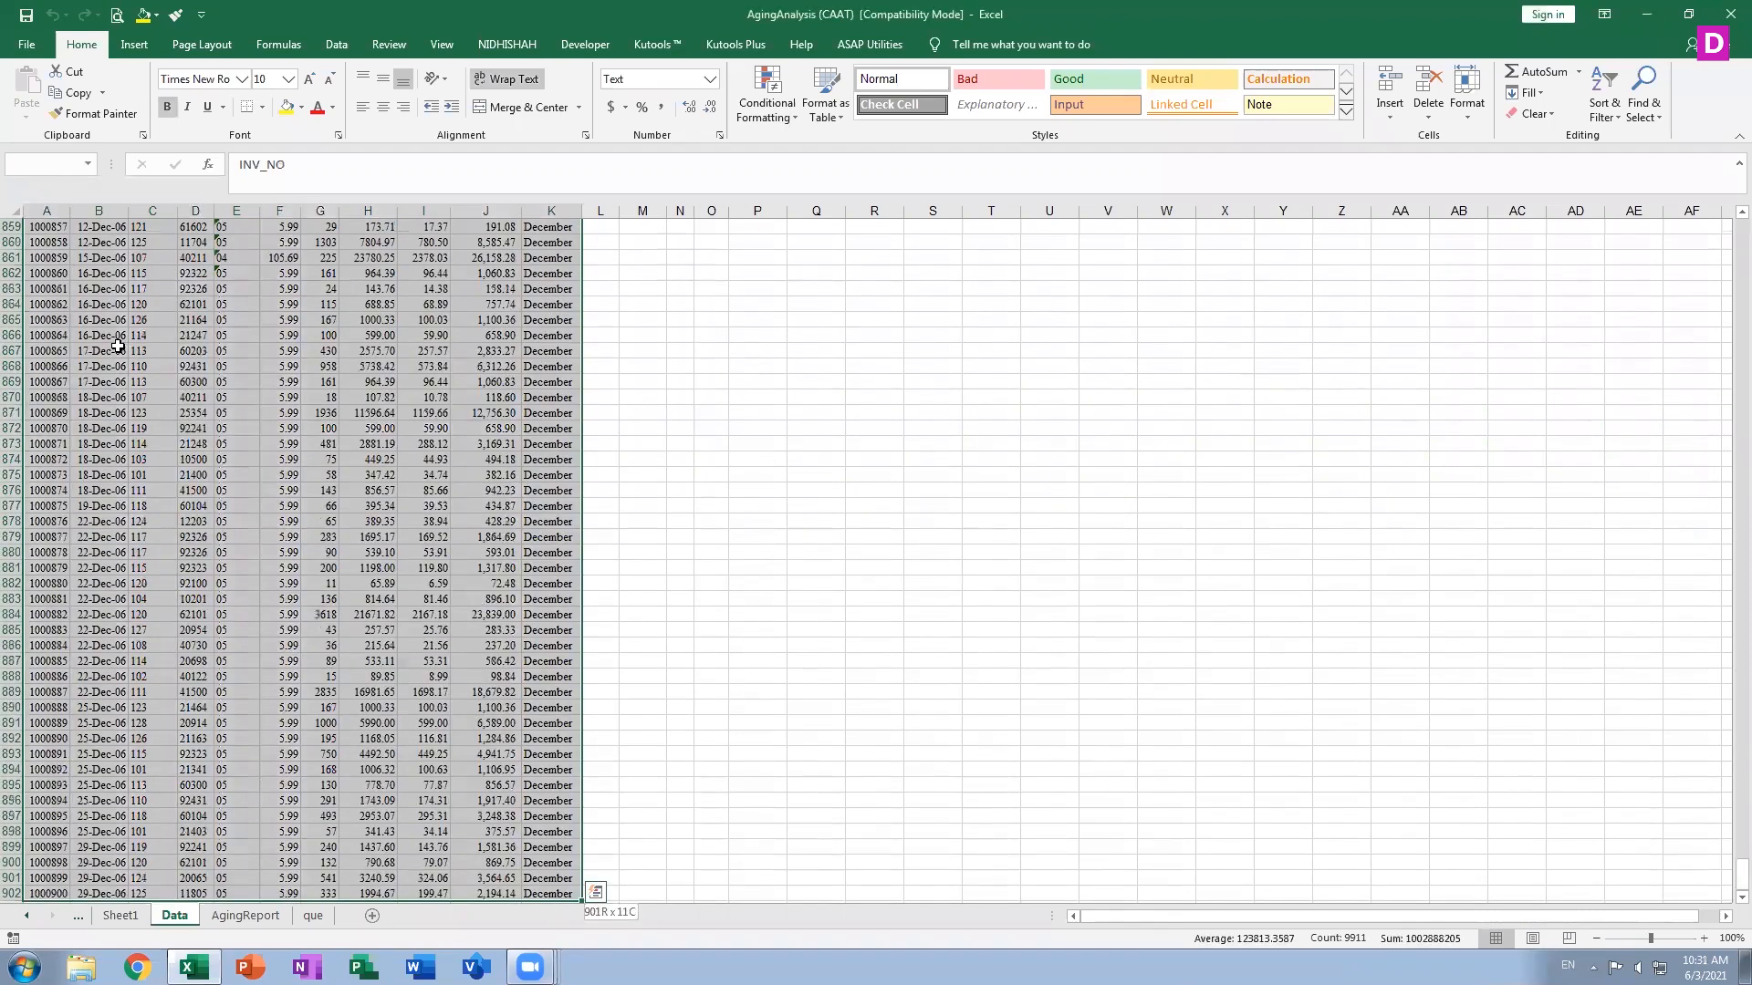
# Move through the header cells of the Data sheet one cell at a time, starting from the top of the sheet
pyautogui.hotkey('ctrl', 'Home')
pyautogui.press('Down')
pyautogui.press('Right')
pyautogui.press('Right')
pyautogui.press('Right')
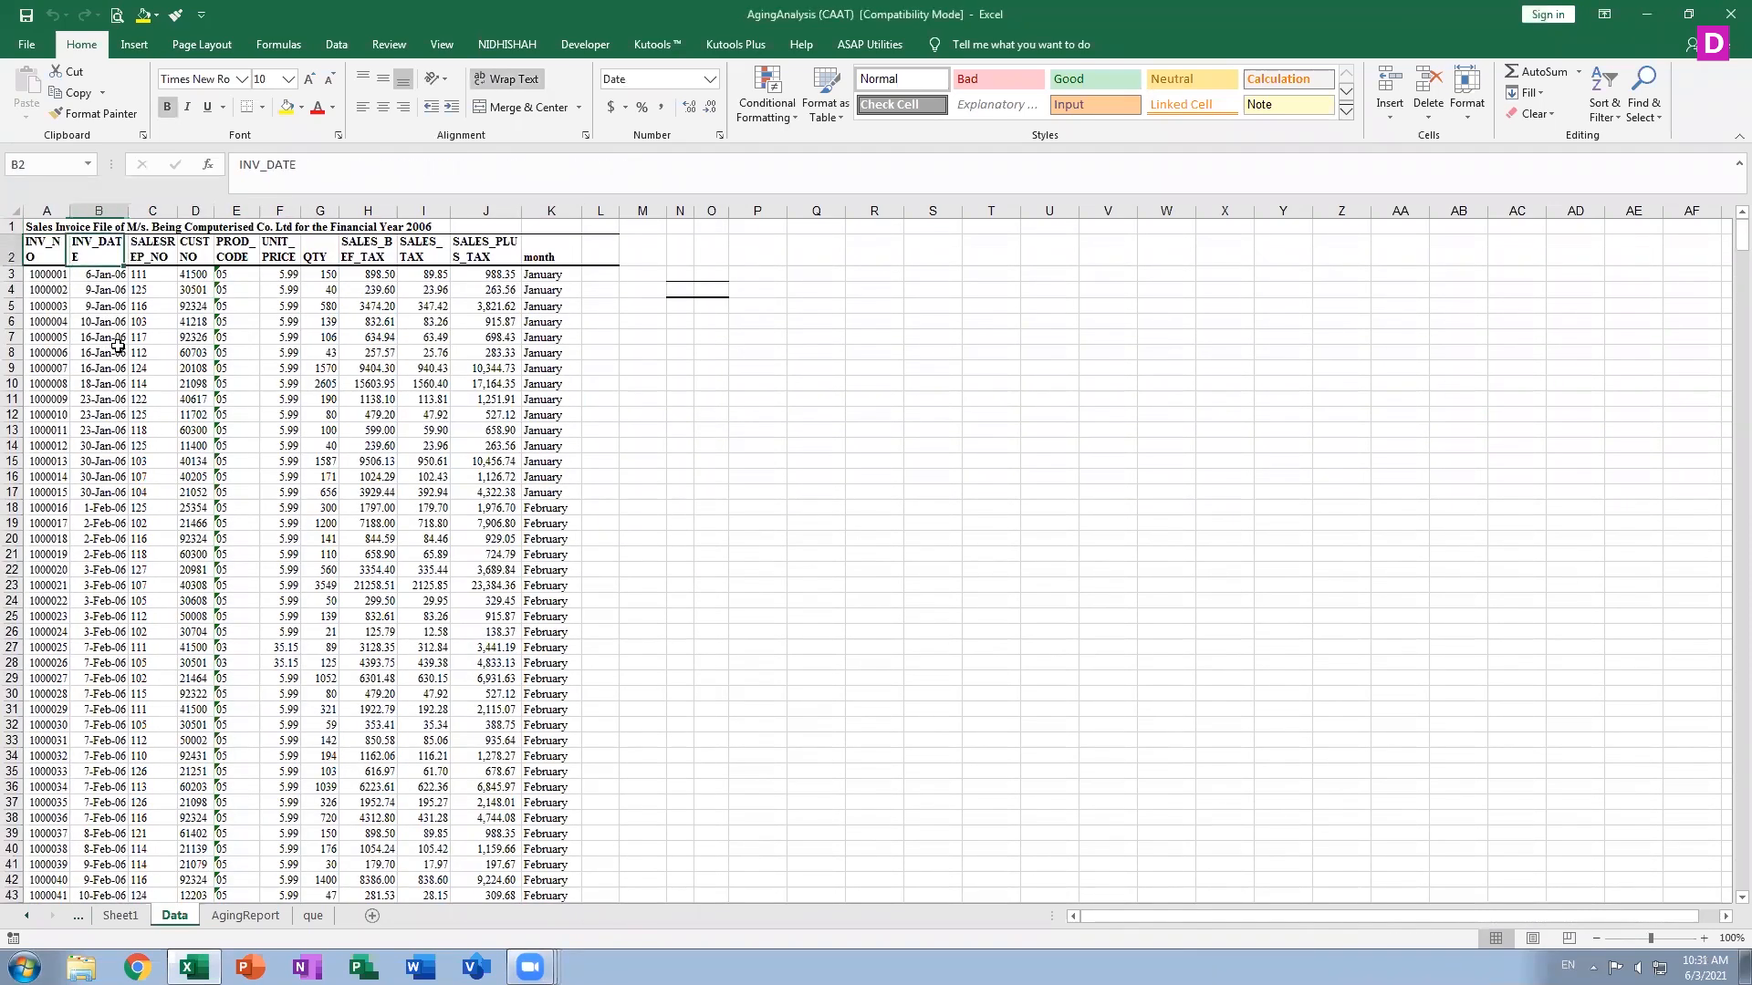
pyautogui.press('Right')
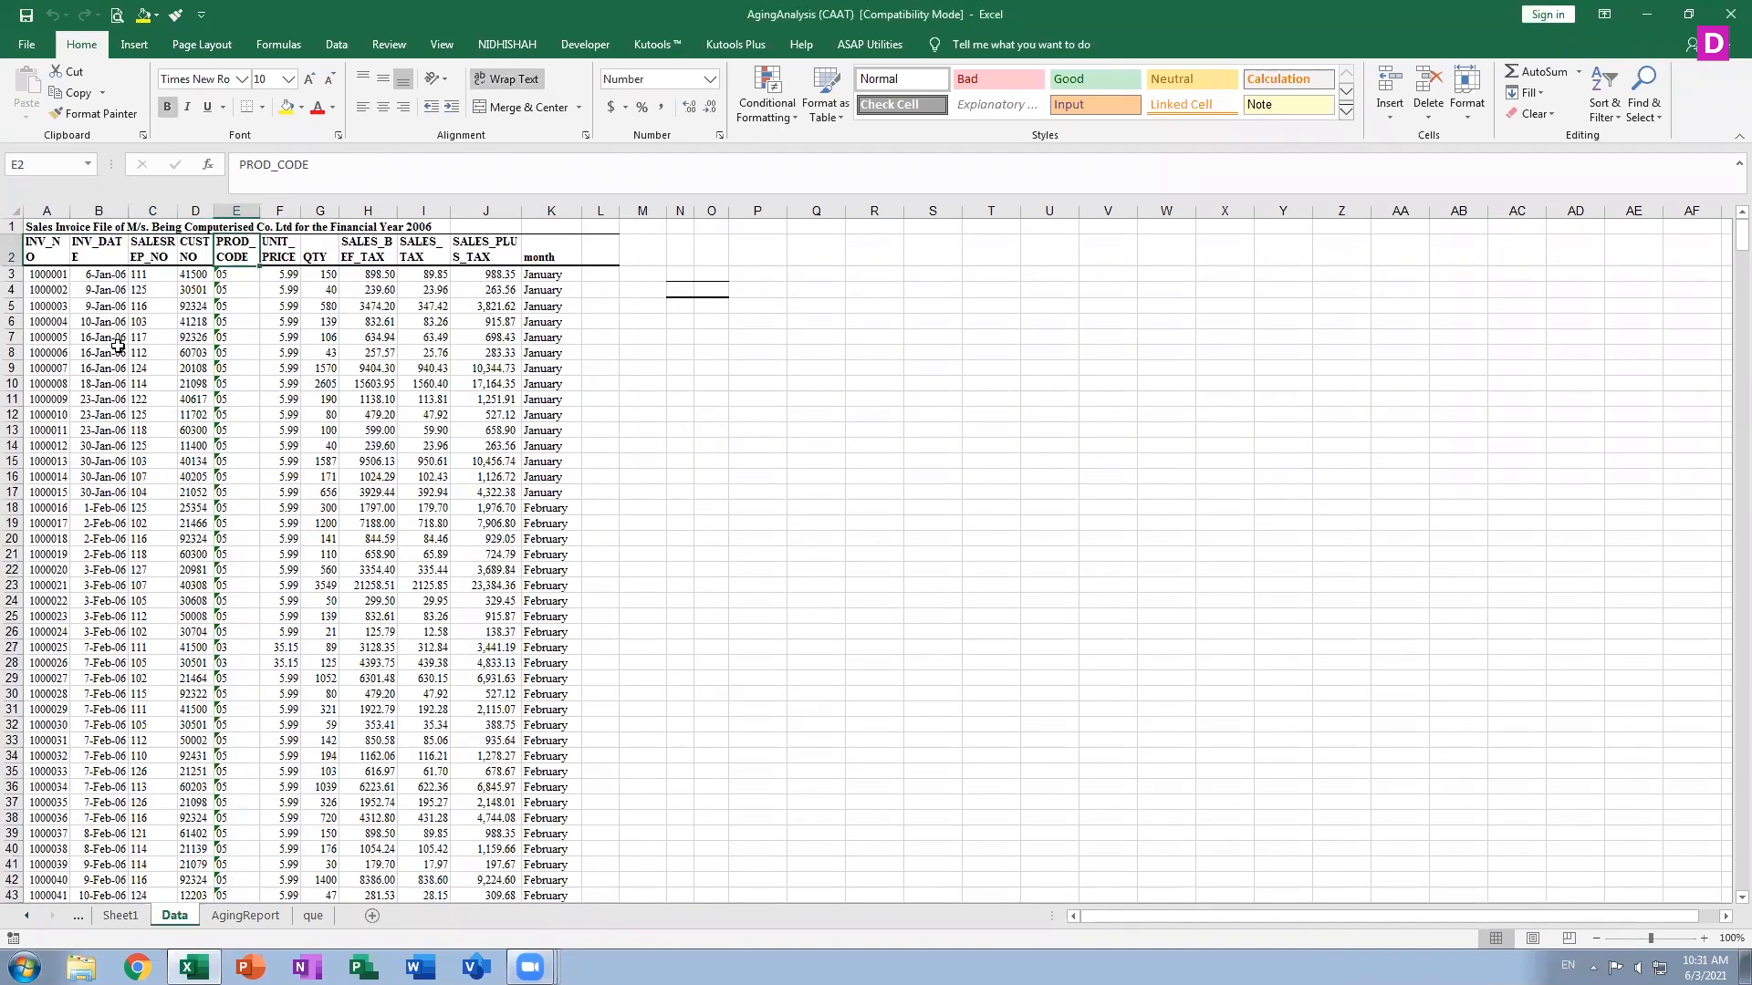
pyautogui.press('Right')
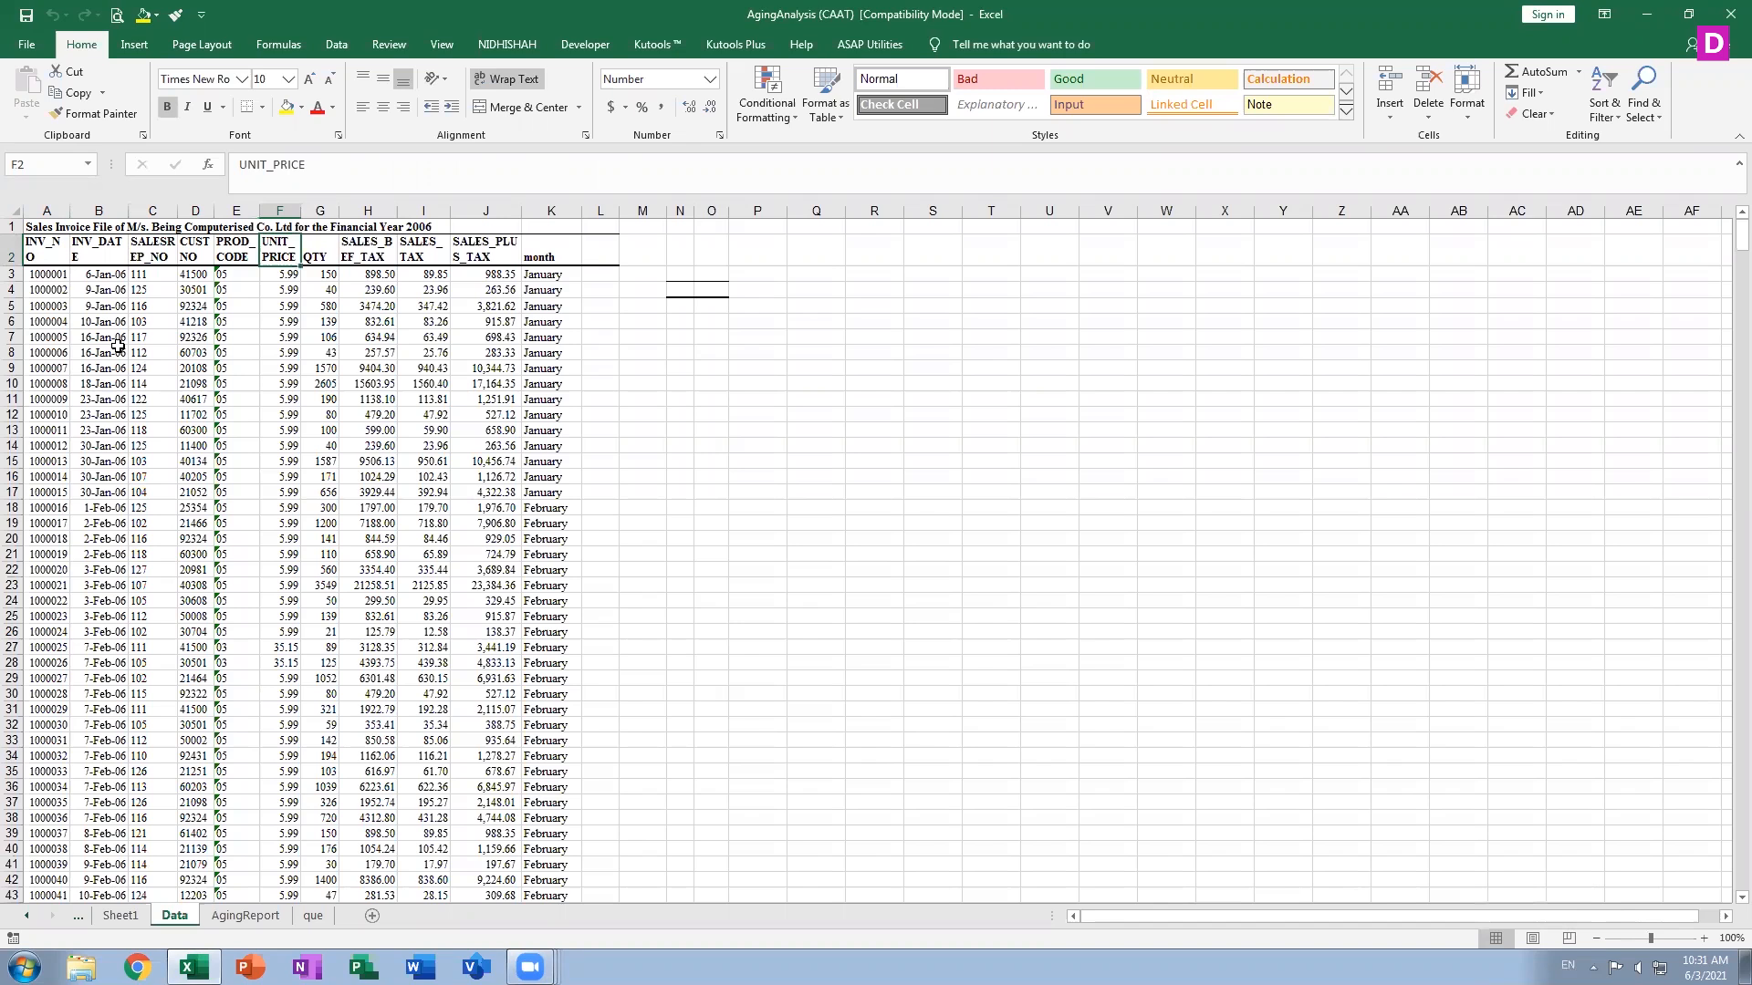
pyautogui.press('Right')
pyautogui.press('Right')
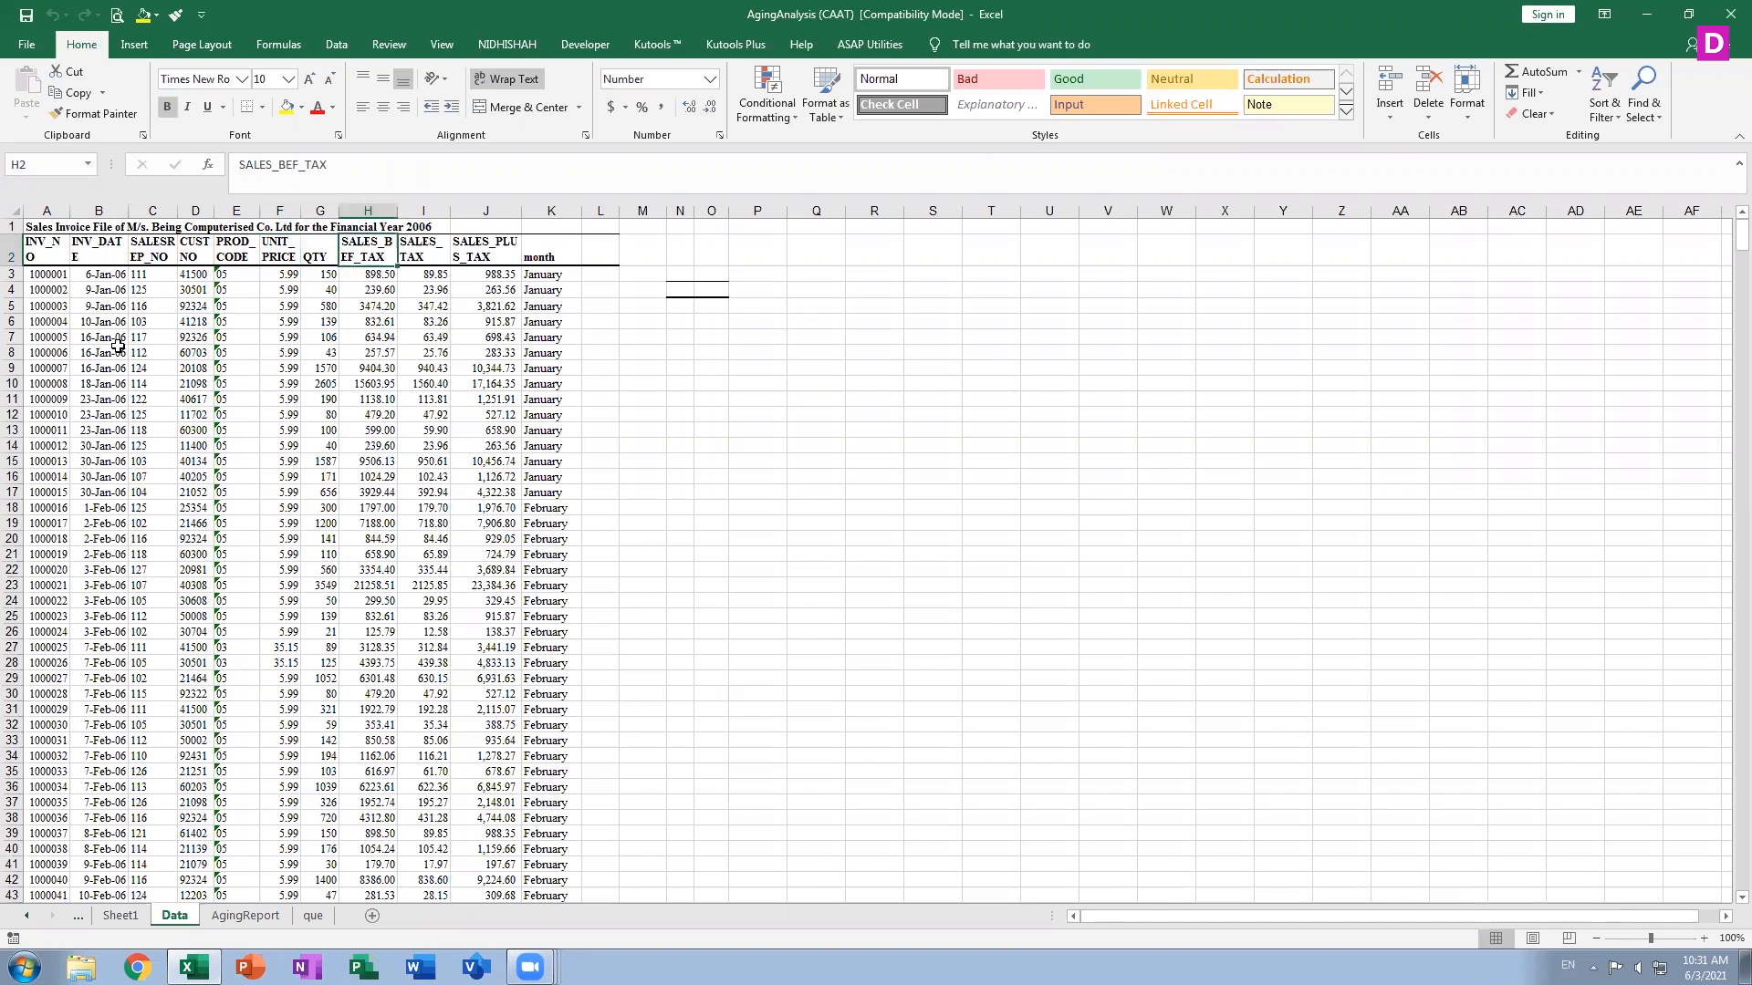
pyautogui.press('Right')
pyautogui.press('Down')
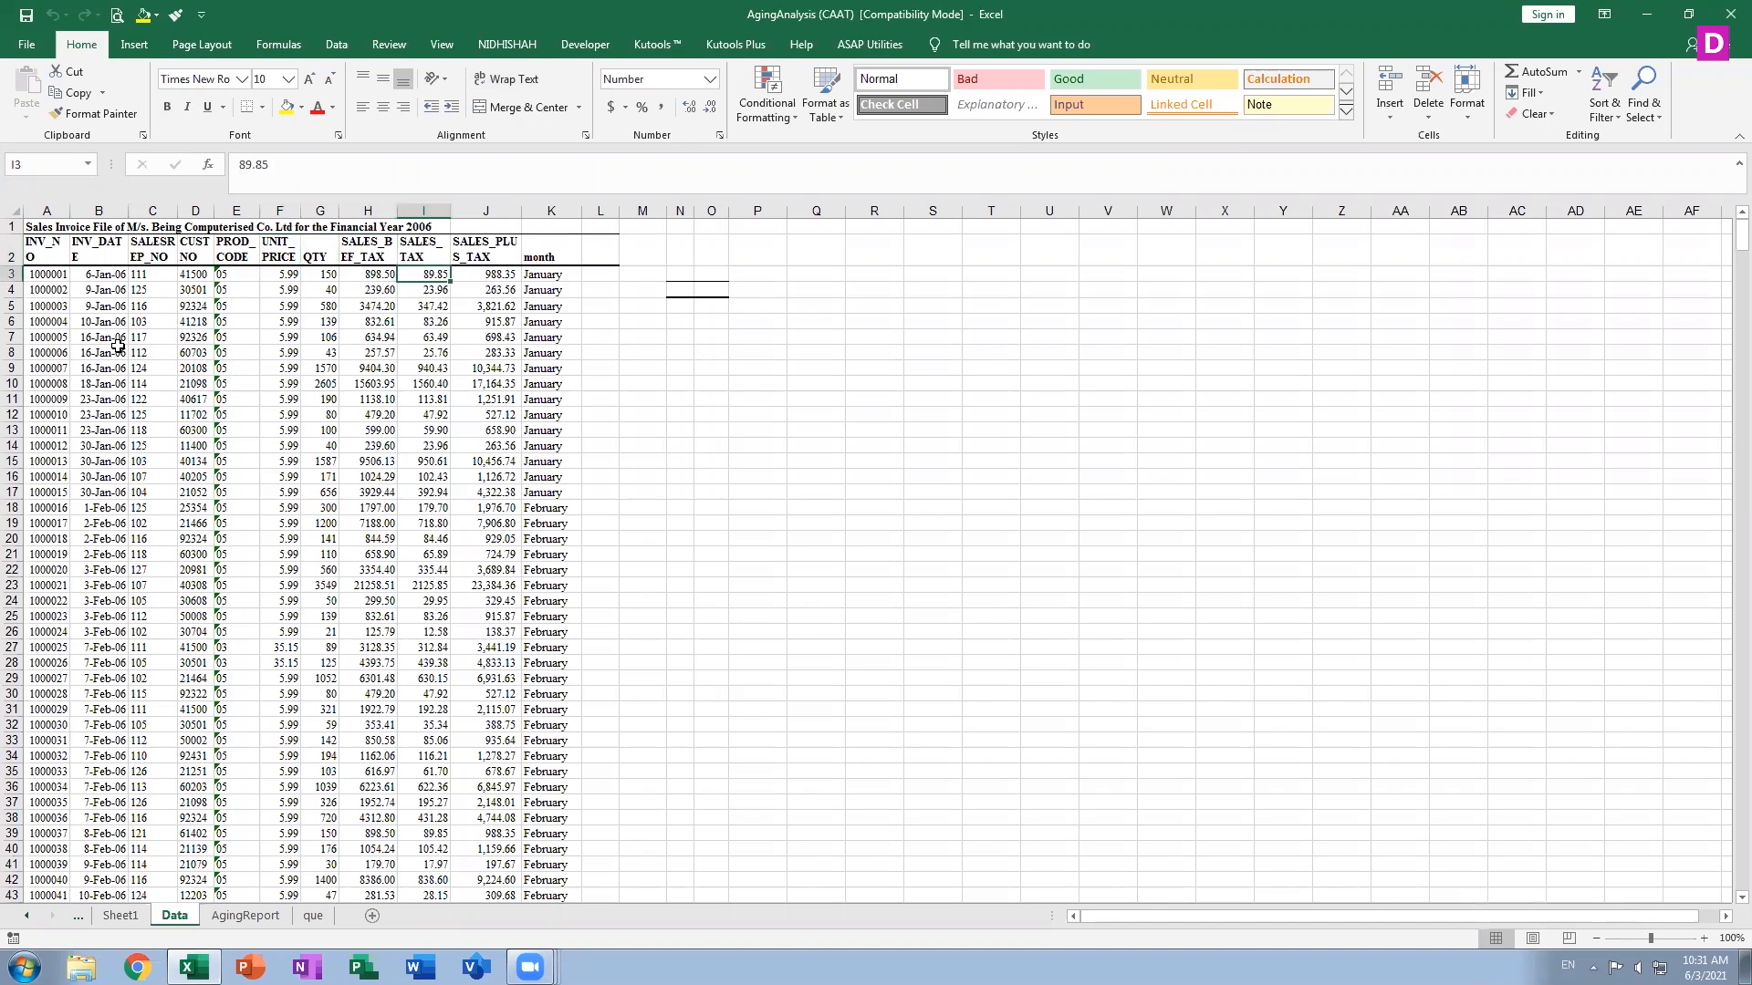
pyautogui.press('Left')
pyautogui.press('Left')
pyautogui.press('Left')
pyautogui.press('Left')
pyautogui.press('Left')
pyautogui.press('Left')
pyautogui.press('Left')
pyautogui.press('Left')
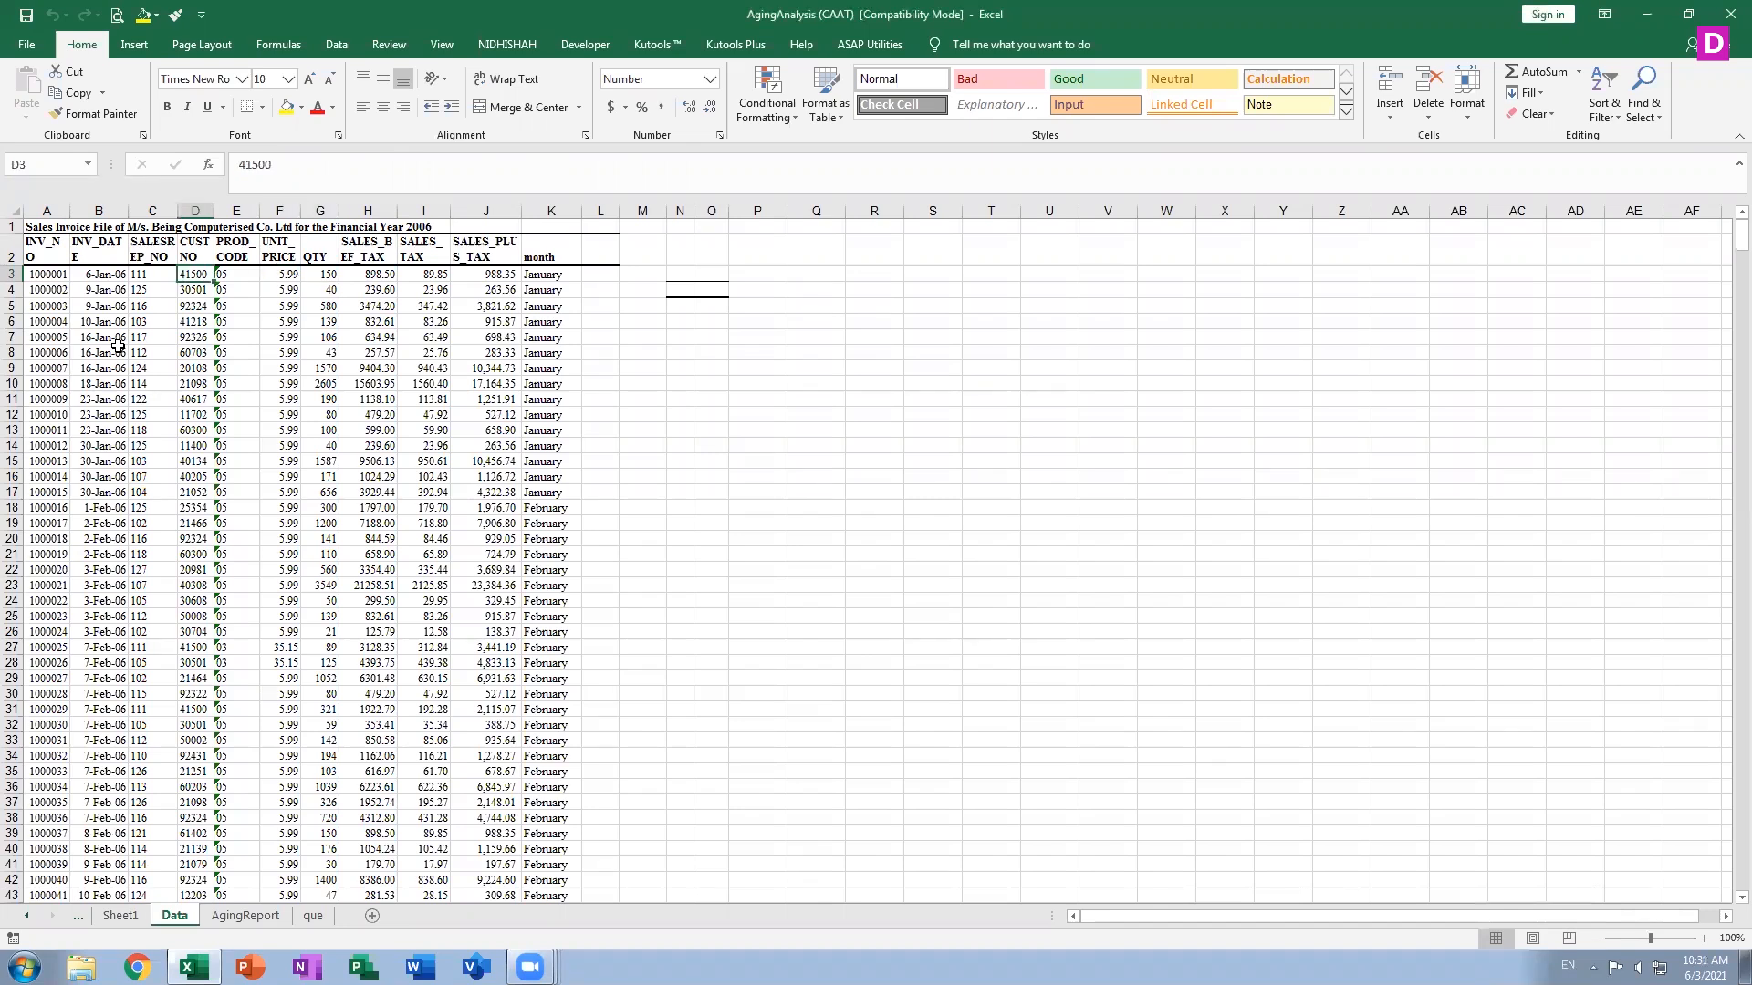
pyautogui.press('Up')
# Select the header row A2:K2 and extend the selection down through row 30
pyautogui.hotkey('shift', 'Right')
pyautogui.hotkey('shift', 'Right')
pyautogui.hotkey('shift', 'Right')
pyautogui.hotkey('shift', 'Right')
pyautogui.hotkey('shift', 'Right')
pyautogui.hotkey('shift', 'Right')
pyautogui.hotkey('shift', 'Right')
pyautogui.hotkey('shift', 'Right')
pyautogui.hotkey('shift', 'Right')
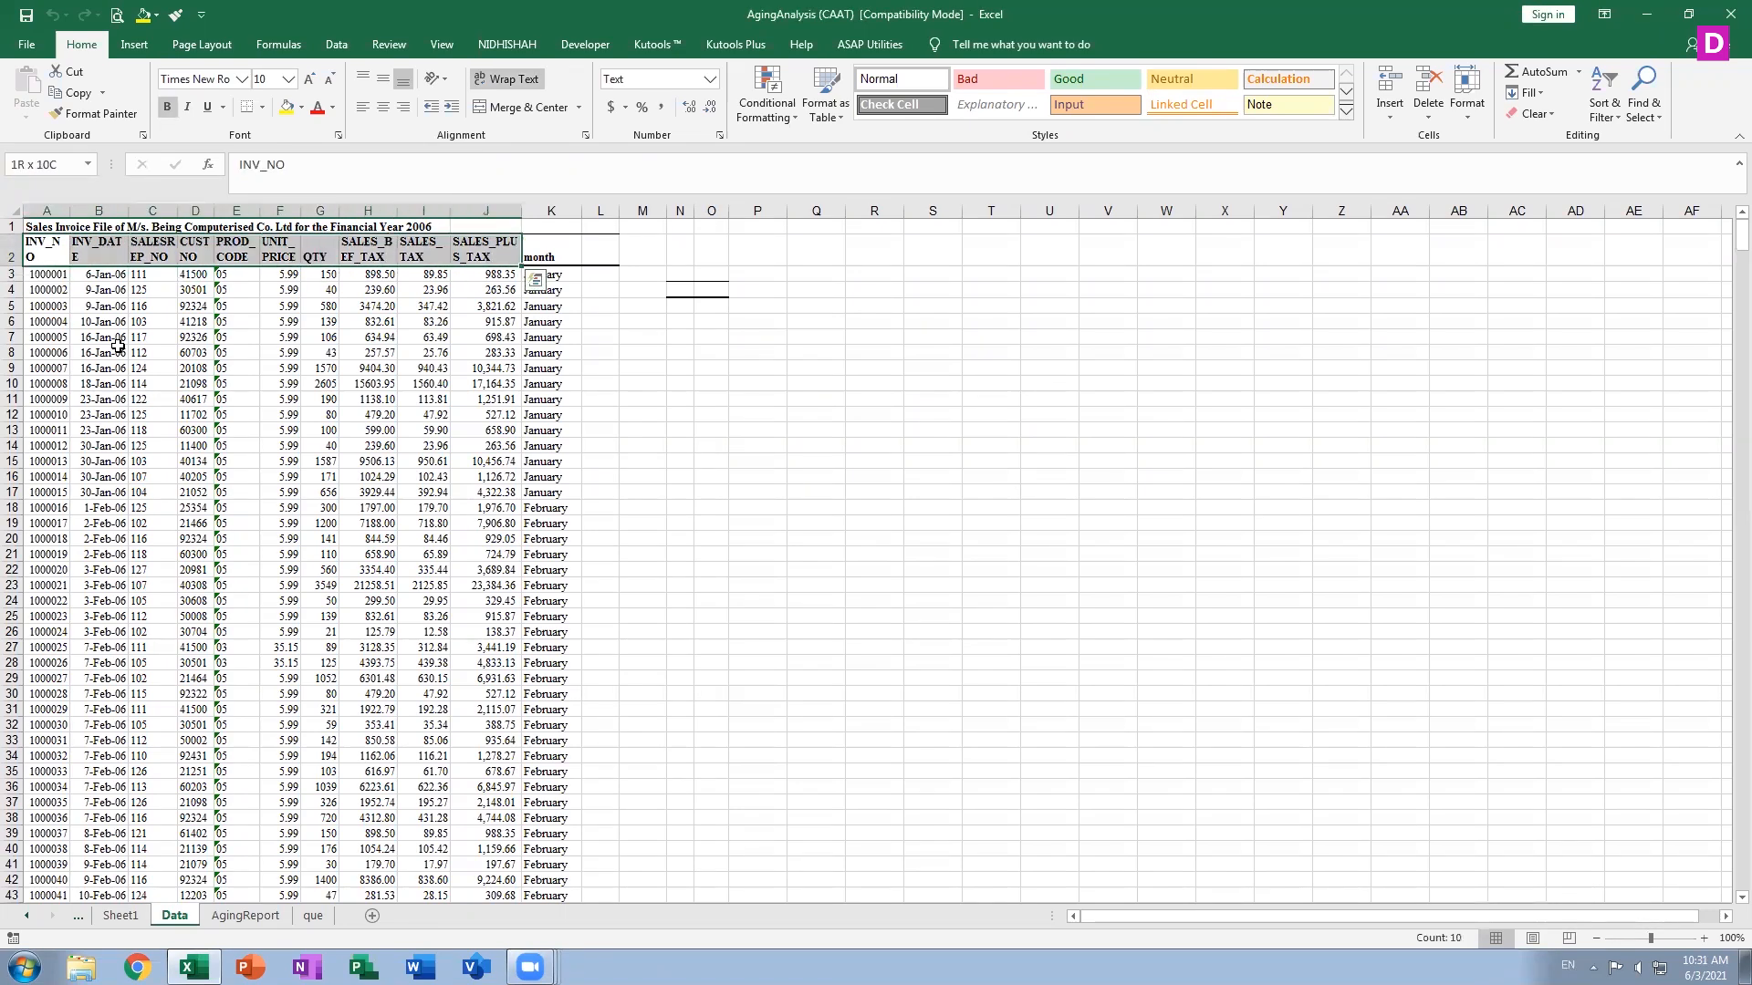
pyautogui.hotkey('shift', 'Right')
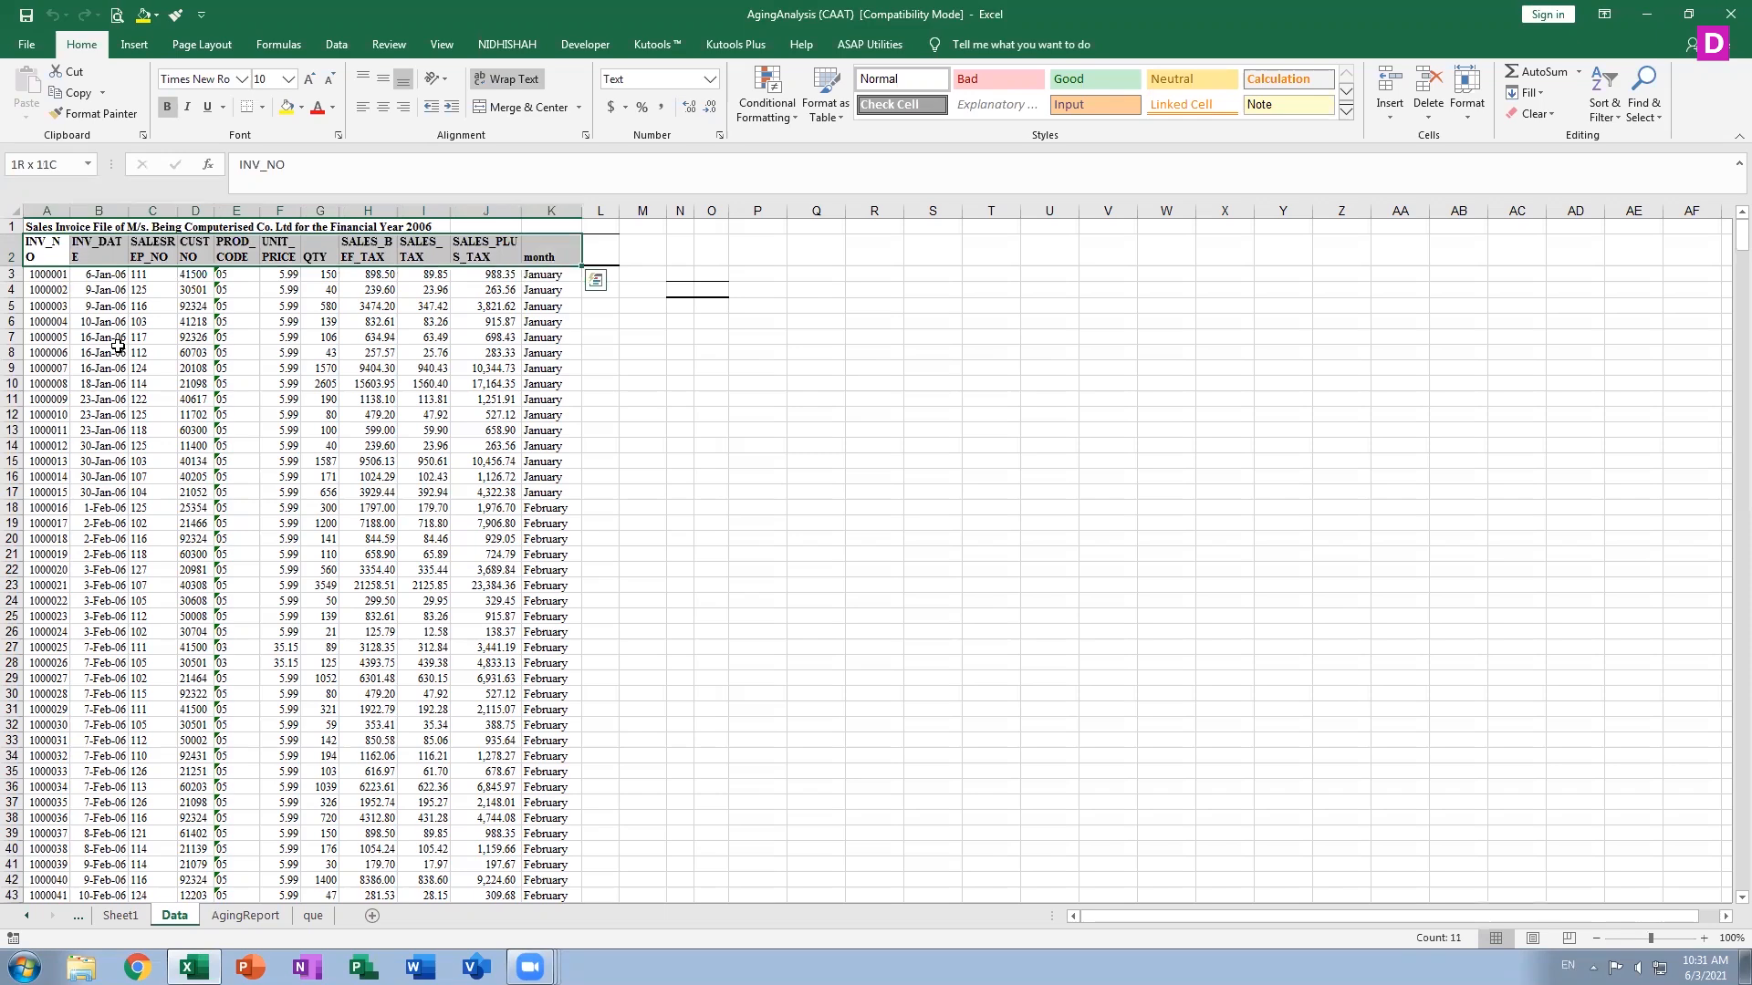
pyautogui.hotkey('shift', 'Down')
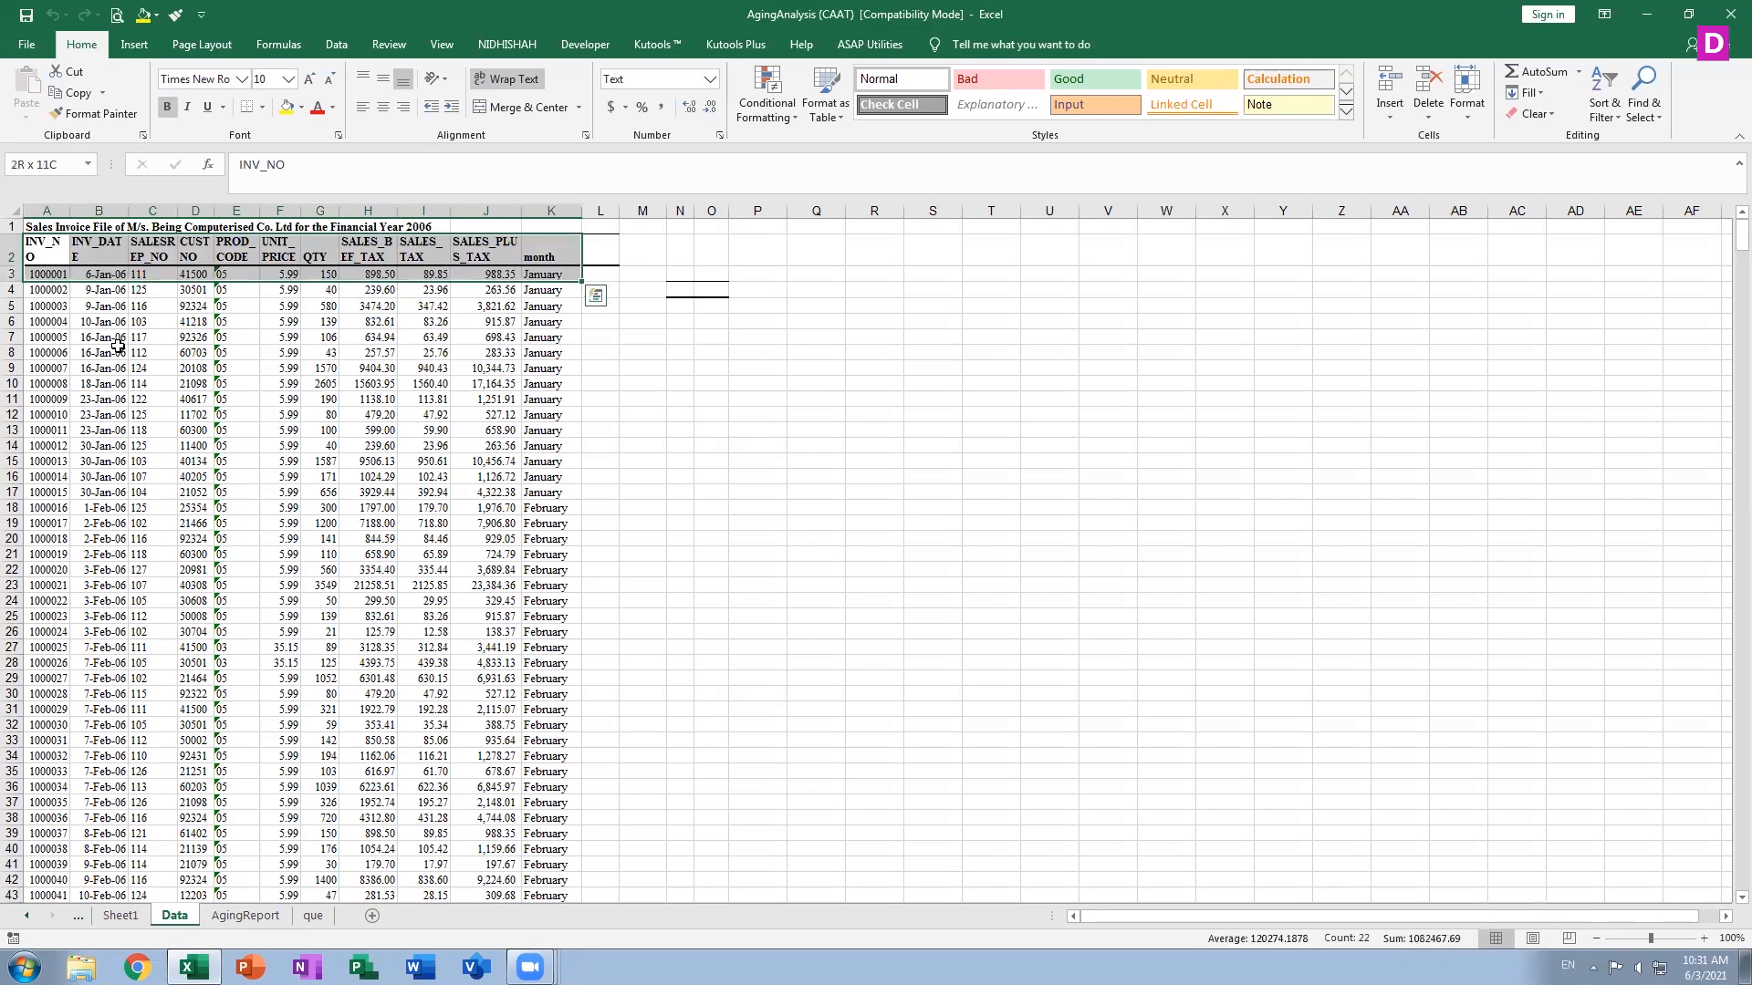
pyautogui.hotkey('shift', 'Down')
pyautogui.hotkey('shift', 'Down')
pyautogui.hotkey('shift', 'Down')
pyautogui.hotkey('shift', 'Down')
pyautogui.hotkey('shift', 'Down')
pyautogui.hotkey('shift', 'Down')
pyautogui.hotkey('shift', 'Down')
pyautogui.hotkey('shift', 'Down')
pyautogui.hotkey('shift', 'Down')
pyautogui.hotkey('shift', 'Down')
pyautogui.hotkey('shift', 'Down')
pyautogui.hotkey('shift', 'Down')
pyautogui.hotkey('shift', 'Down')
pyautogui.hotkey('shift', 'Down')
pyautogui.hotkey('shift', 'Down')
pyautogui.hotkey('shift', 'Down')
pyautogui.hotkey('shift', 'Down')
pyautogui.hotkey('shift', 'Down')
pyautogui.hotkey('shift', 'Down')
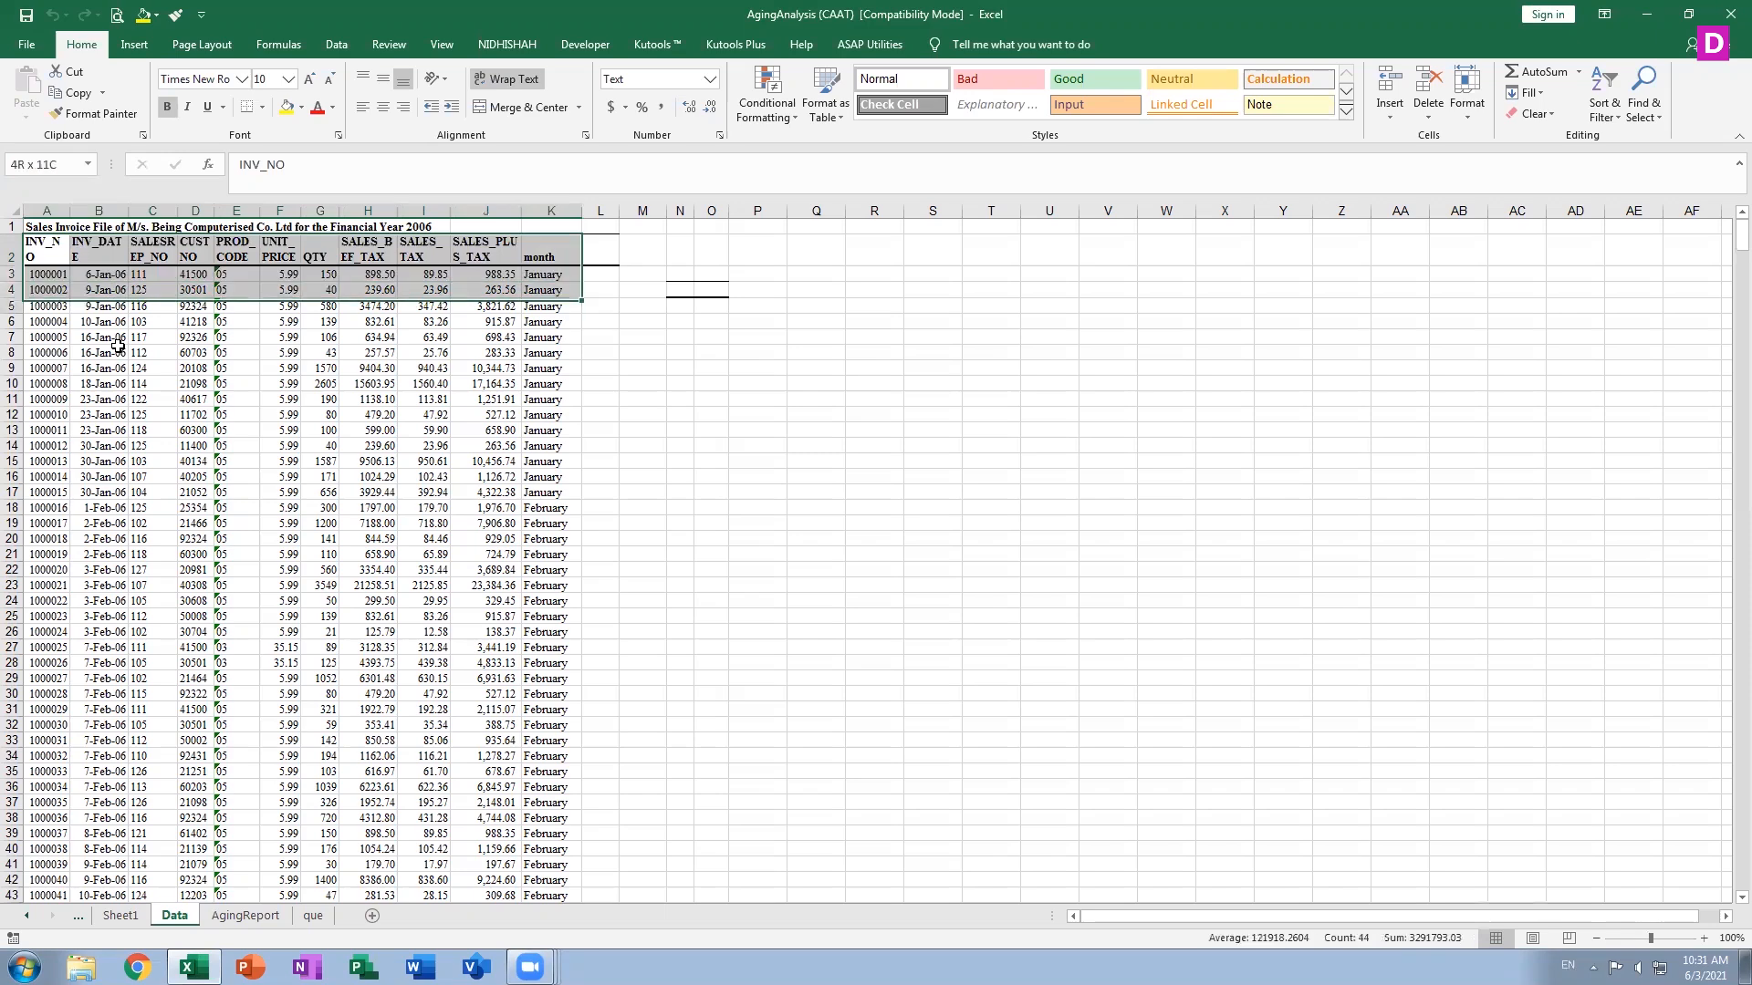
# Select column A from cell A1 and extend the selection several rows downward
pyautogui.hotkey('shift', 'Down')
pyautogui.hotkey('shift', 'Down')
pyautogui.hotkey('shift', 'Down')
pyautogui.hotkey('shift', 'Down')
pyautogui.hotkey('shift', 'Down')
pyautogui.hotkey('shift', 'Down')
pyautogui.hotkey('shift', 'Down')
pyautogui.hotkey('shift', 'Down')
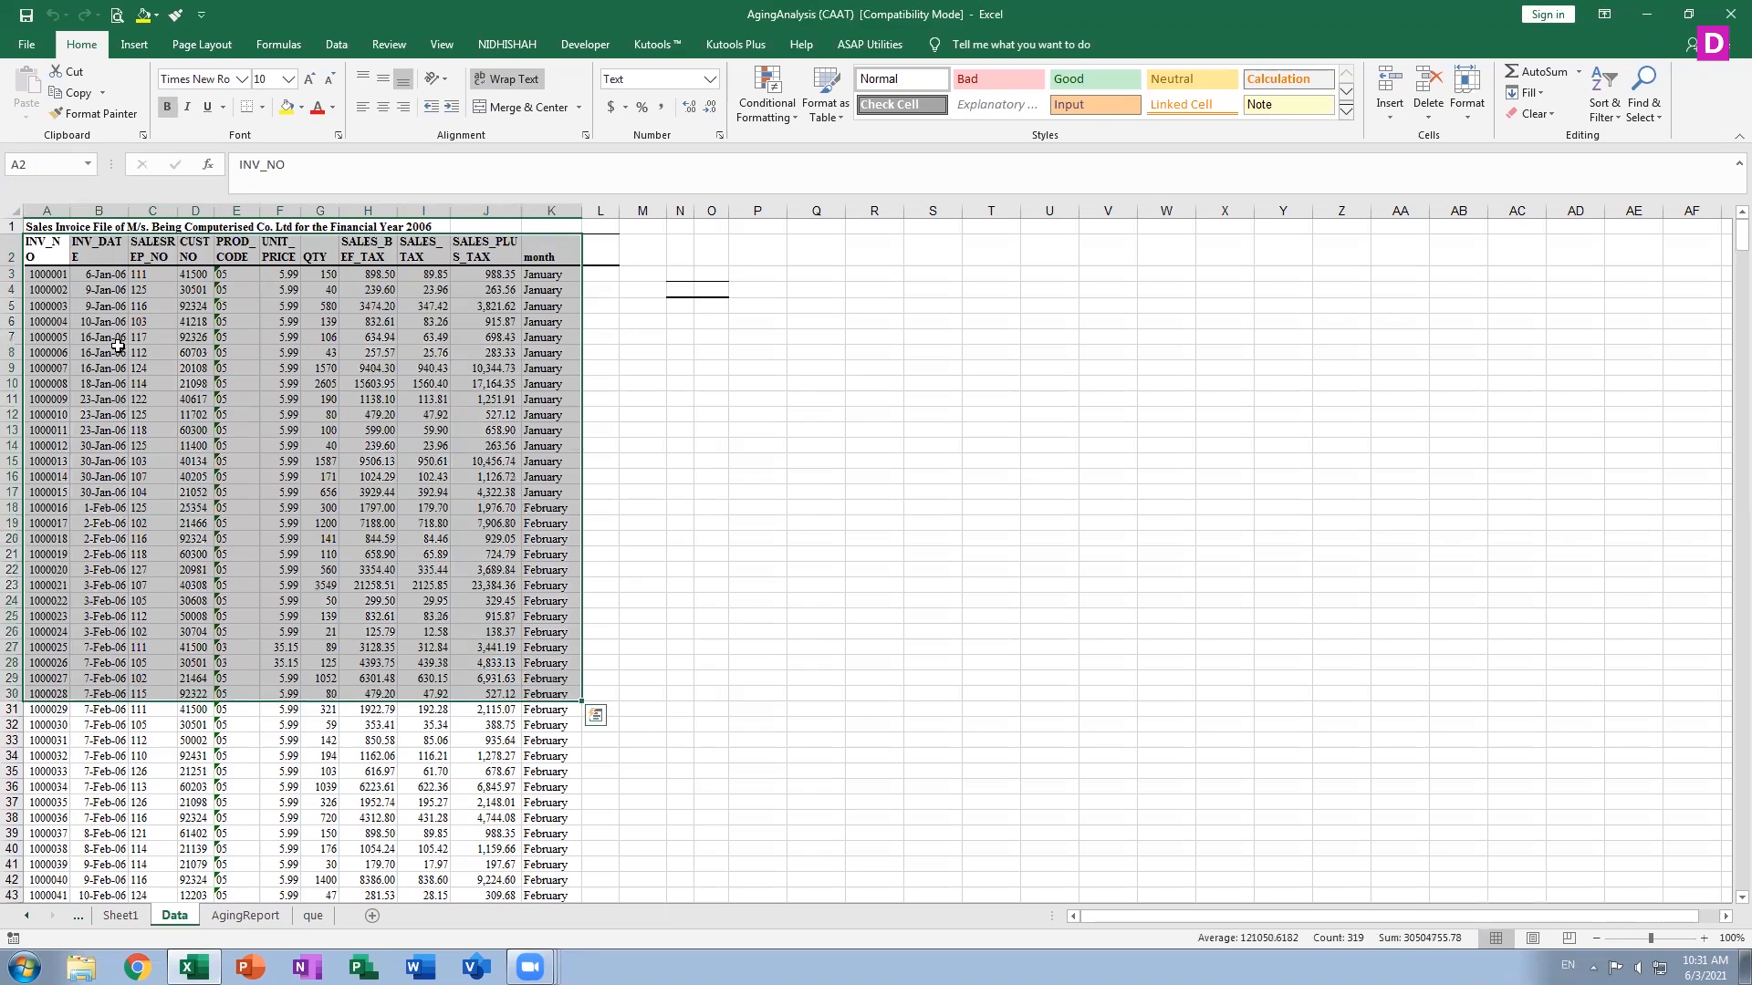
pyautogui.hotkey('ctrl', 'Home')
pyautogui.hotkey('shift', 'Down')
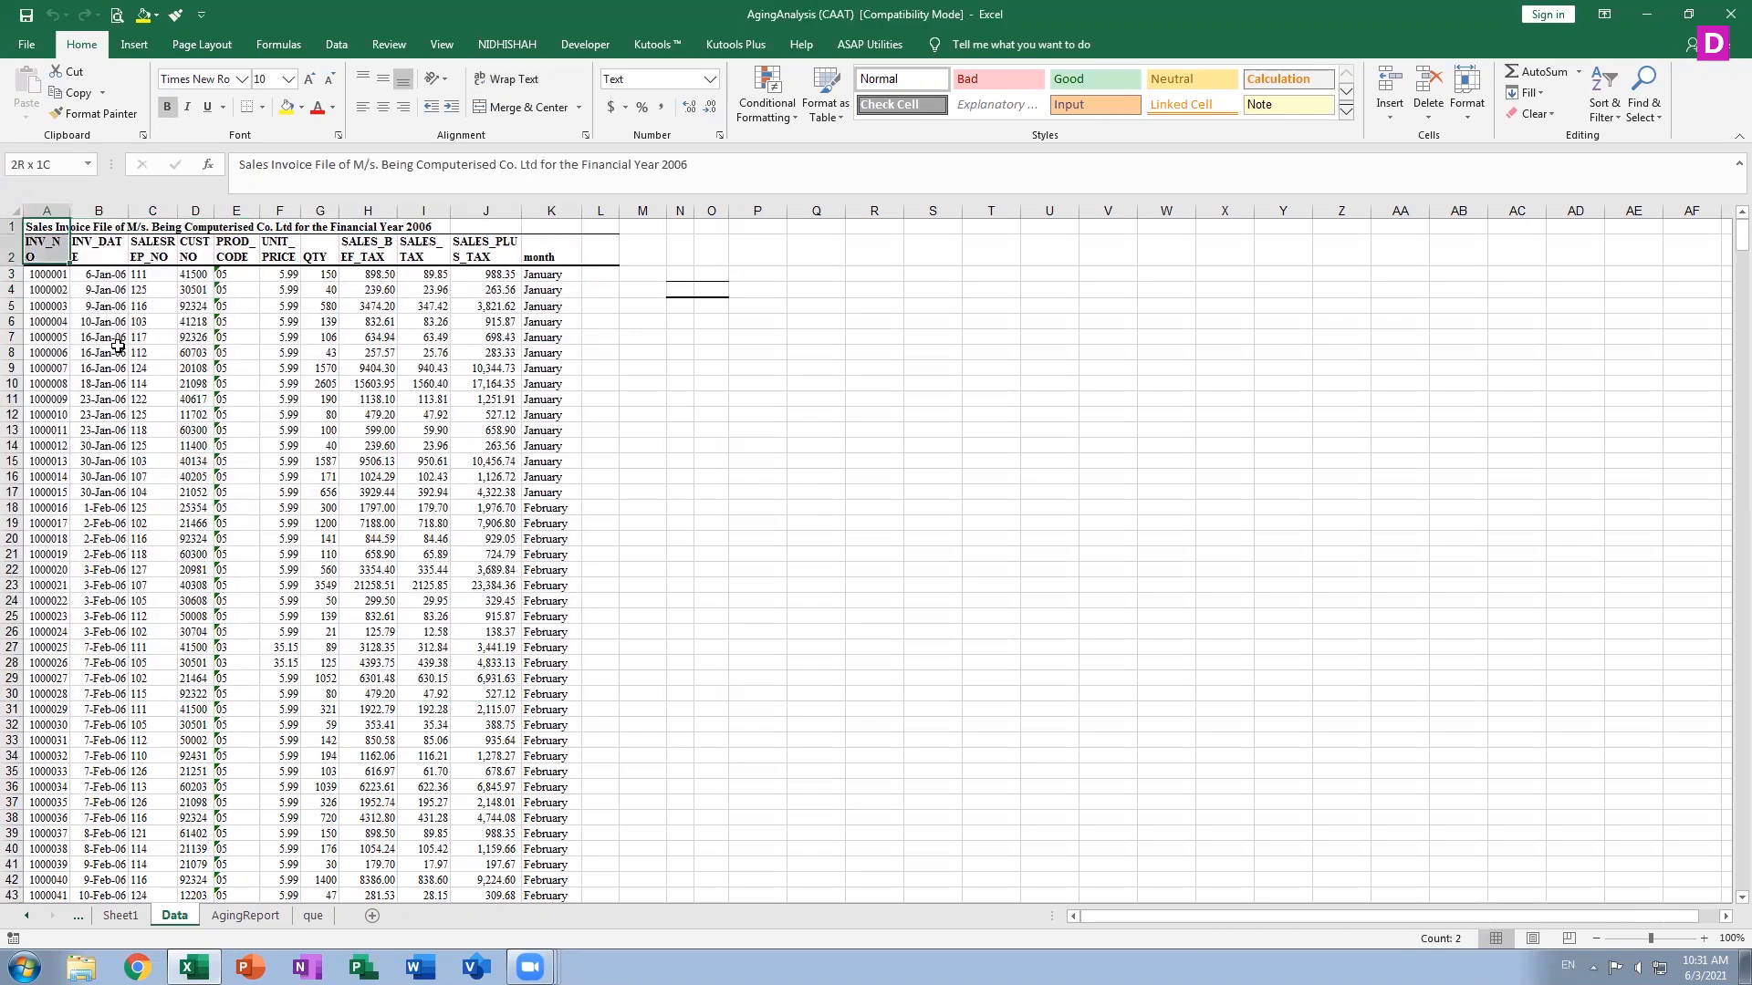
pyautogui.hotkey('shift', 'Down')
pyautogui.hotkey('shift', 'Down')
pyautogui.hotkey('shift', 'Down')
pyautogui.hotkey('shift', 'Down')
pyautogui.hotkey('shift', 'Down')
pyautogui.hotkey('shift', 'Down')
pyautogui.hotkey('shift', 'Down')
pyautogui.hotkey('shift', 'Down')
pyautogui.hotkey('shift', 'Down')
pyautogui.hotkey('shift', 'Down')
pyautogui.hotkey('shift', 'Down')
pyautogui.hotkey('shift', 'Down')
pyautogui.hotkey('shift', 'Down')
pyautogui.hotkey('shift', 'Down')
pyautogui.hotkey('shift', 'Down')
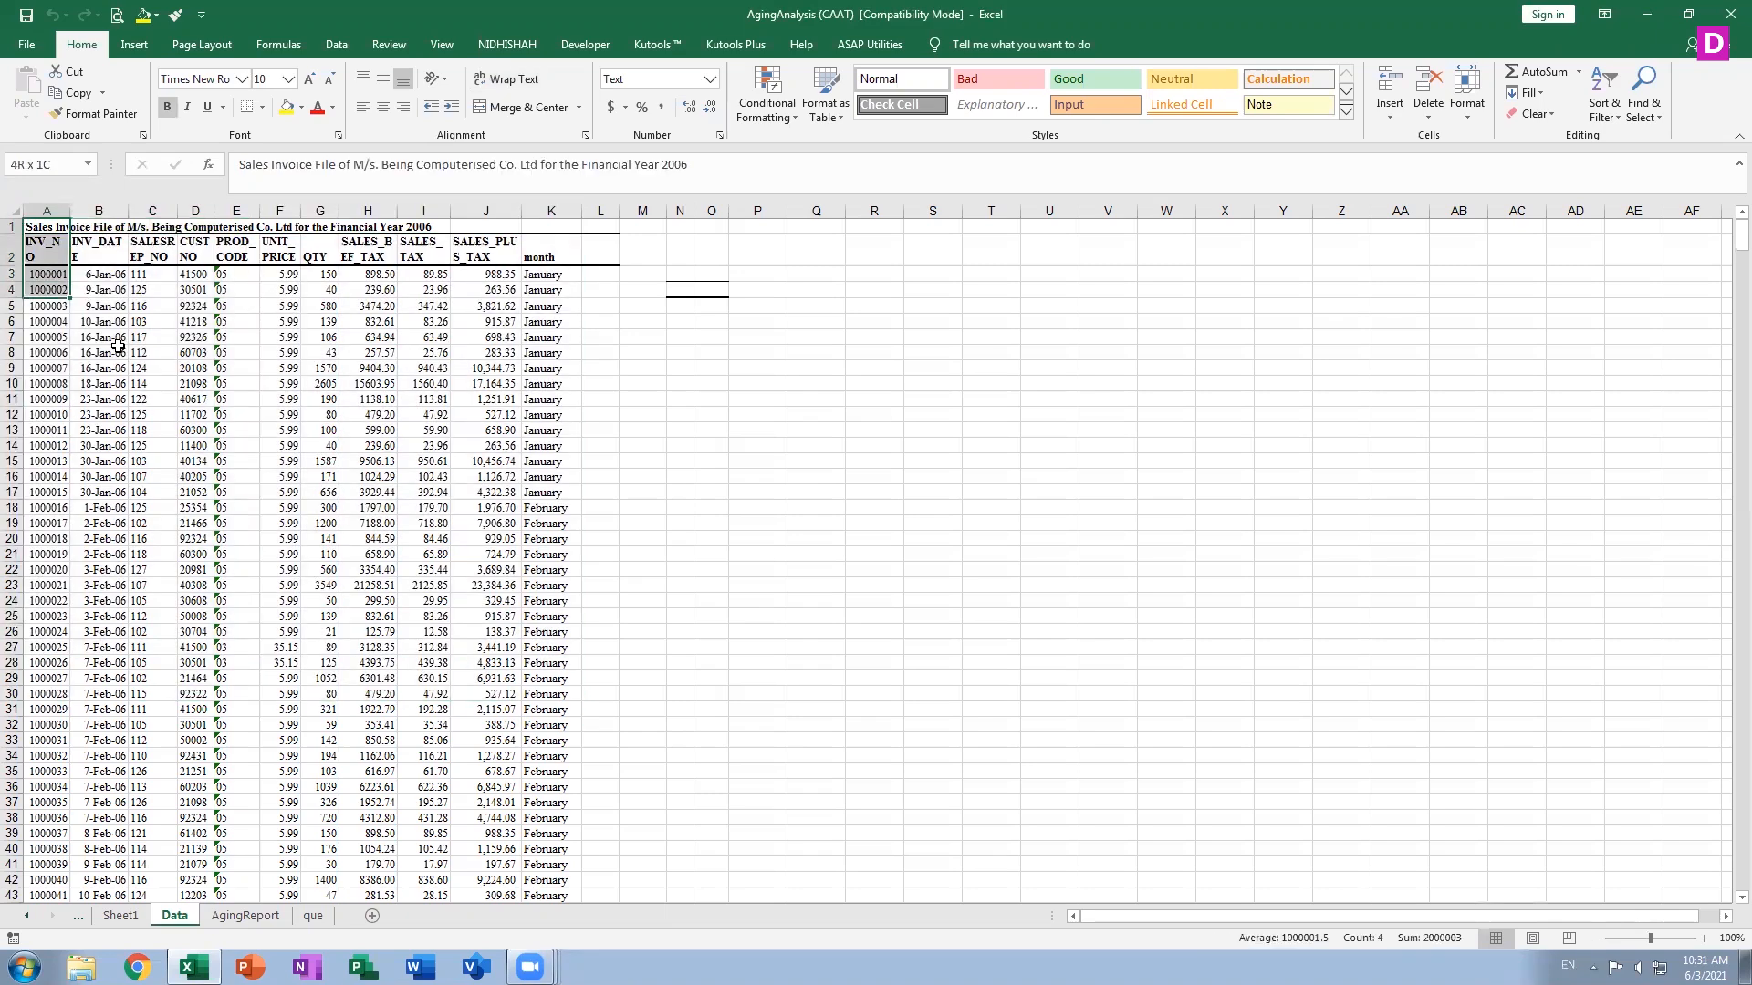
pyautogui.hotkey('shift', 'Down')
pyautogui.hotkey('shift', 'Down')
pyautogui.hotkey('shift', 'Down')
pyautogui.hotkey('shift', 'Down')
pyautogui.hotkey('shift', 'Down')
pyautogui.hotkey('shift', 'Down')
pyautogui.hotkey('shift', 'Down')
pyautogui.hotkey('shift', 'Down')
pyautogui.hotkey('shift', 'Down')
pyautogui.hotkey('shift', 'Down')
pyautogui.hotkey('shift', 'Down')
pyautogui.hotkey('shift', 'Down')
pyautogui.hotkey('shift', 'Down')
pyautogui.hotkey('shift', 'Down')
pyautogui.hotkey('shift', 'Down')
pyautogui.hotkey('shift', 'Down')
pyautogui.hotkey('shift', 'Down')
pyautogui.hotkey('shift', 'Down')
pyautogui.hotkey('shift', 'Down')
pyautogui.hotkey('shift', 'Down')
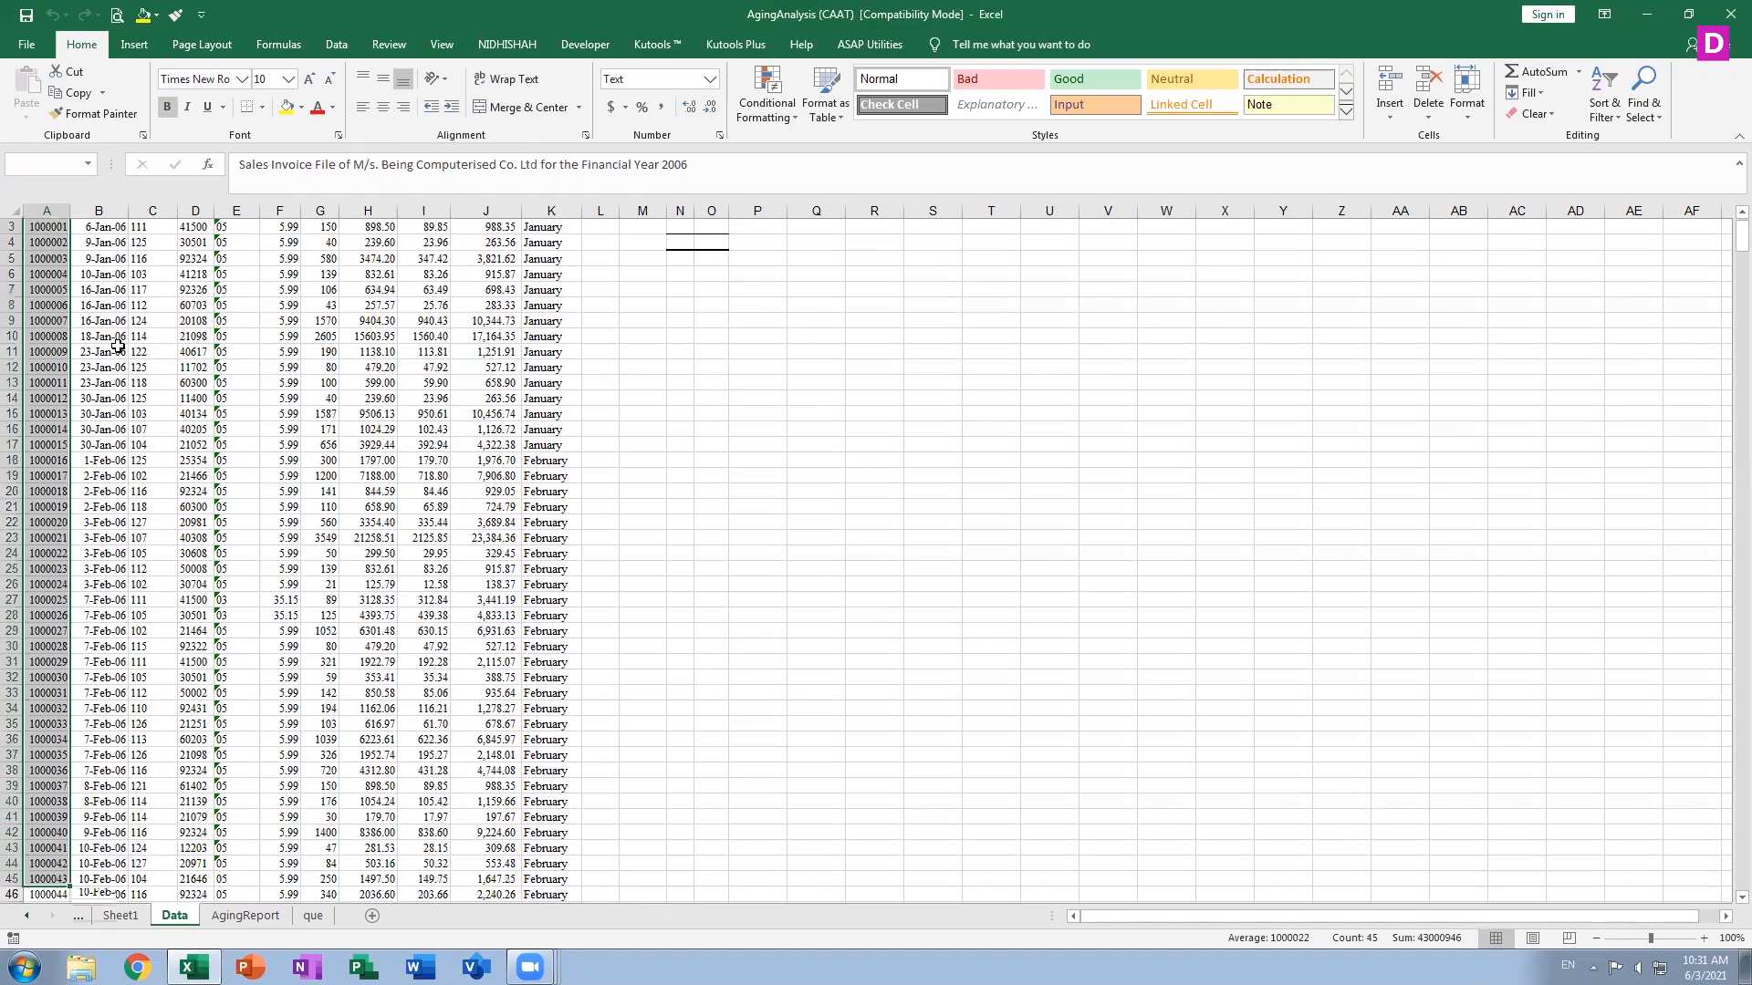
# Jump from cell A2 to the last filled cell of the data table, K902
pyautogui.hotkey('ctrl', 'Home')
pyautogui.press('Down')
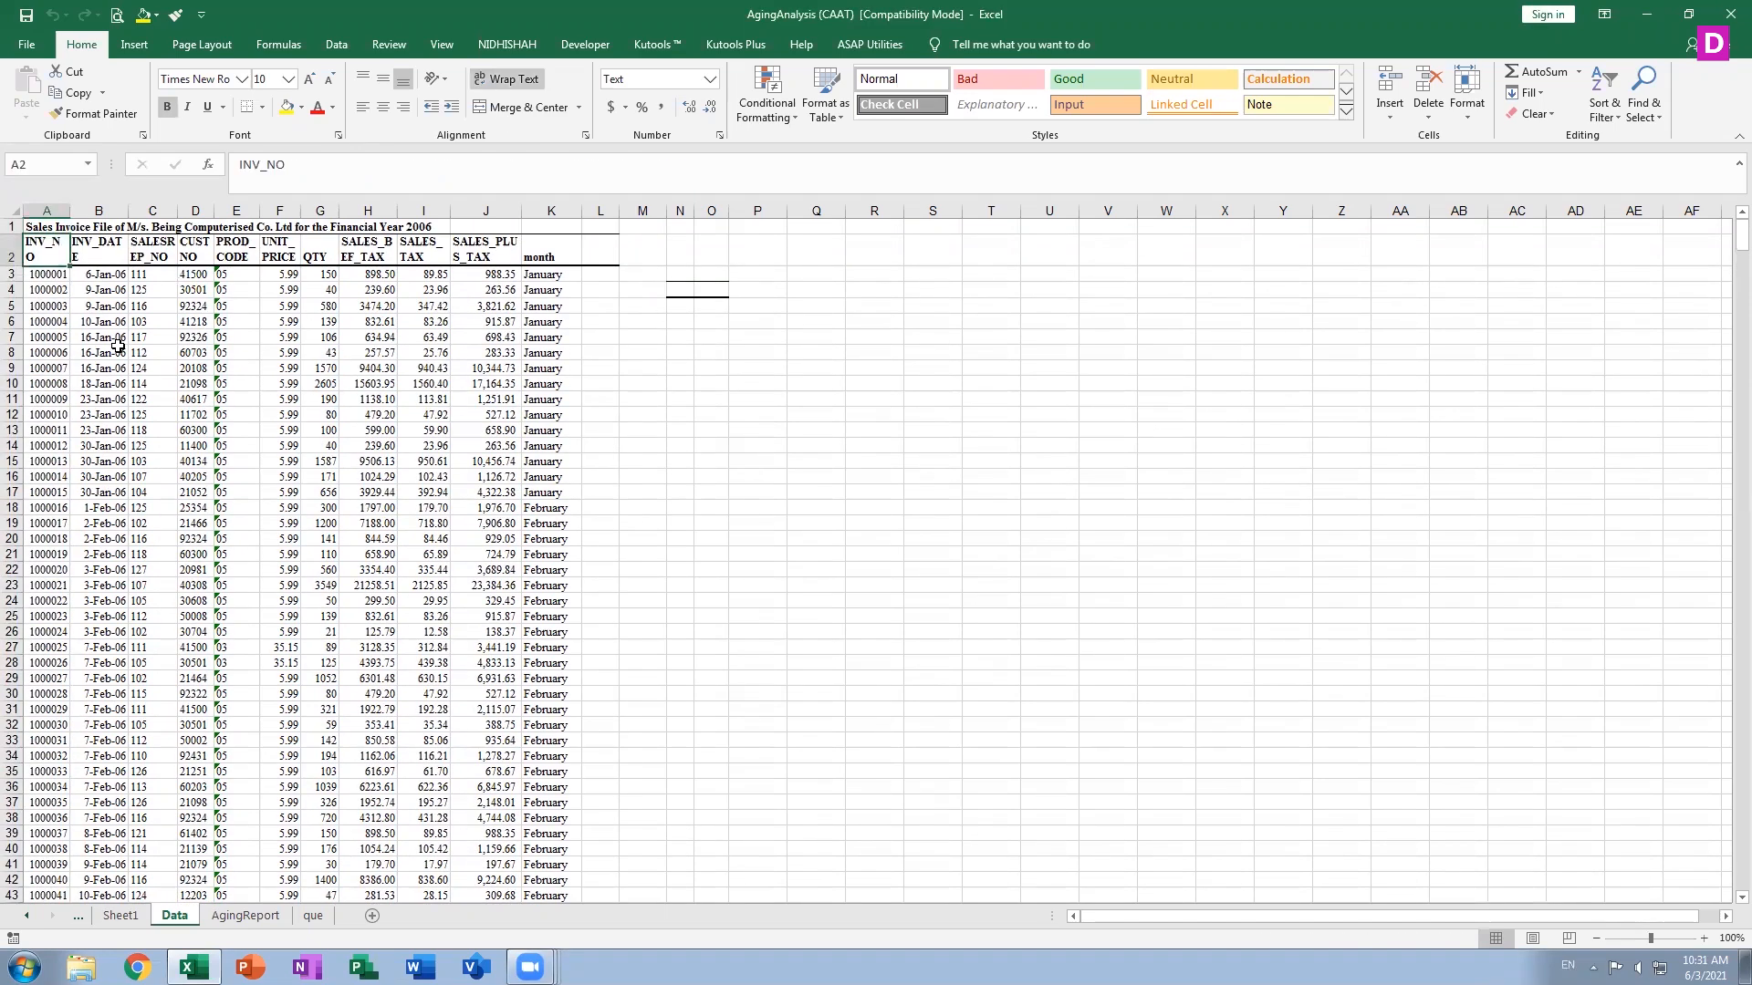
pyautogui.hotkey('ctrl', 'Down')
pyautogui.hotkey('ctrl', 'Right')
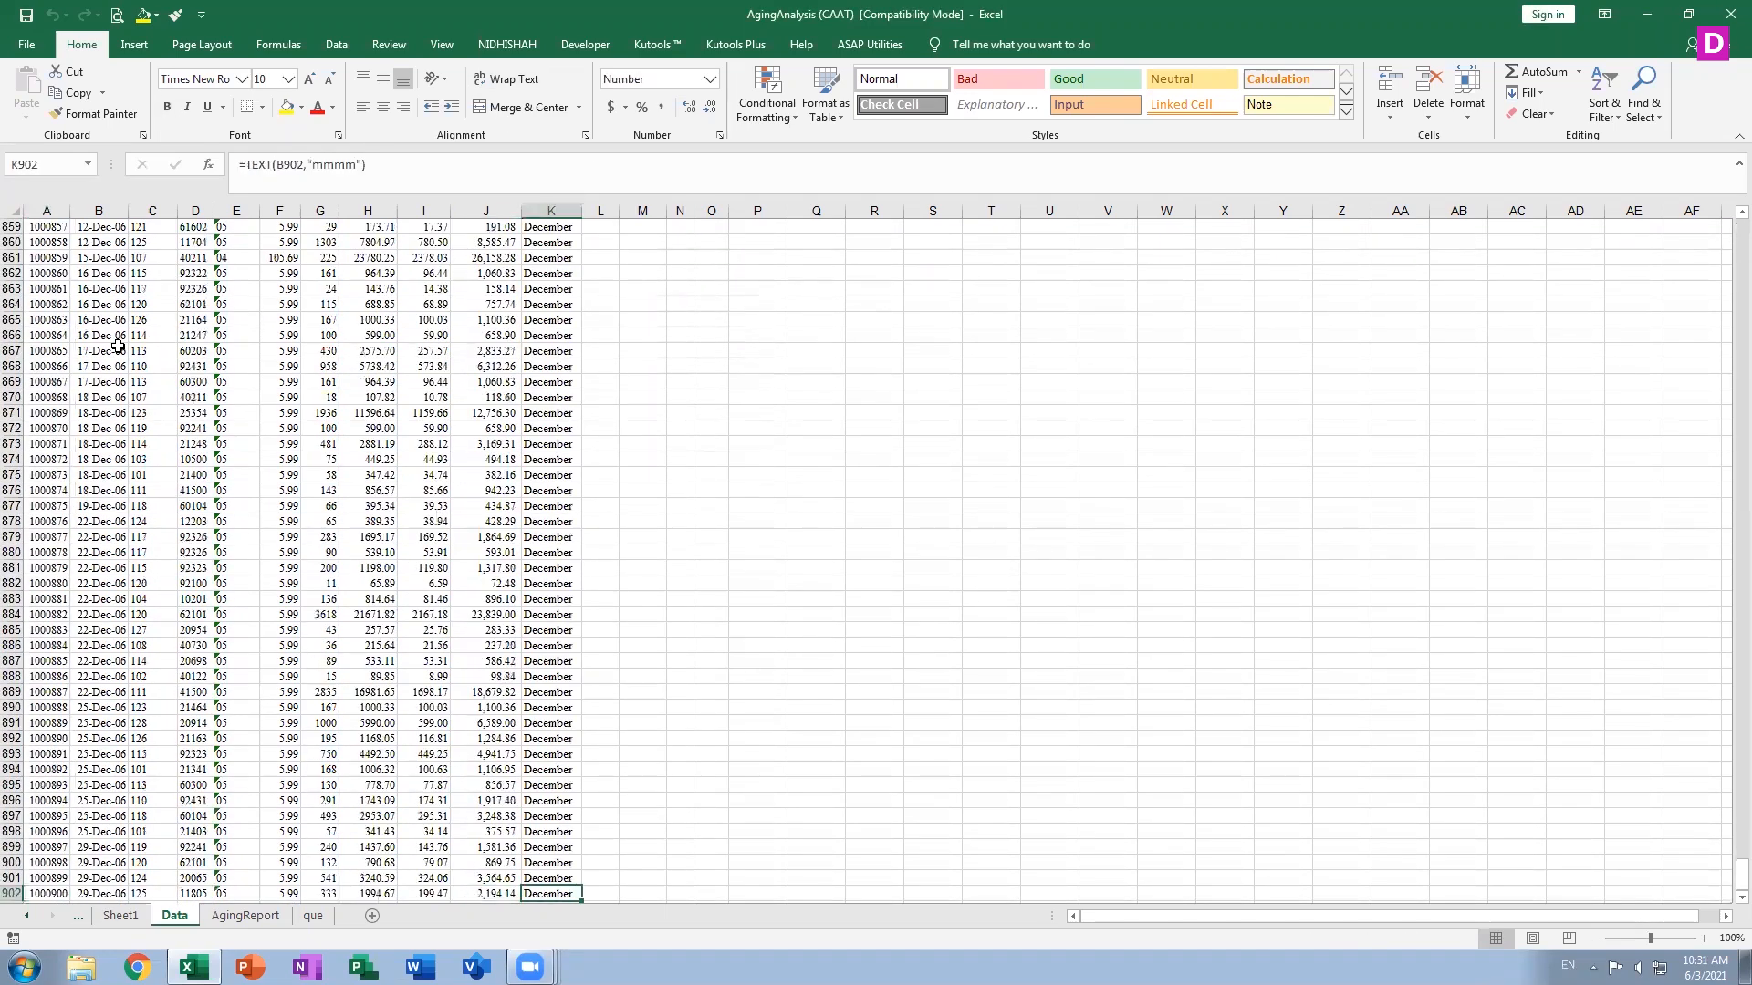
# Select the bottom rows of the data table upward from K902 across columns A to K
pyautogui.hotkey('shift', 'Left')
pyautogui.hotkey('shift', 'Left')
pyautogui.hotkey('shift', 'Left')
pyautogui.hotkey('shift', 'Left')
pyautogui.hotkey('shift', 'Left')
pyautogui.hotkey('shift', 'Left')
pyautogui.hotkey('shift', 'Left')
pyautogui.hotkey('shift', 'Left')
pyautogui.hotkey('shift', 'Left')
pyautogui.hotkey('shift', 'Left')
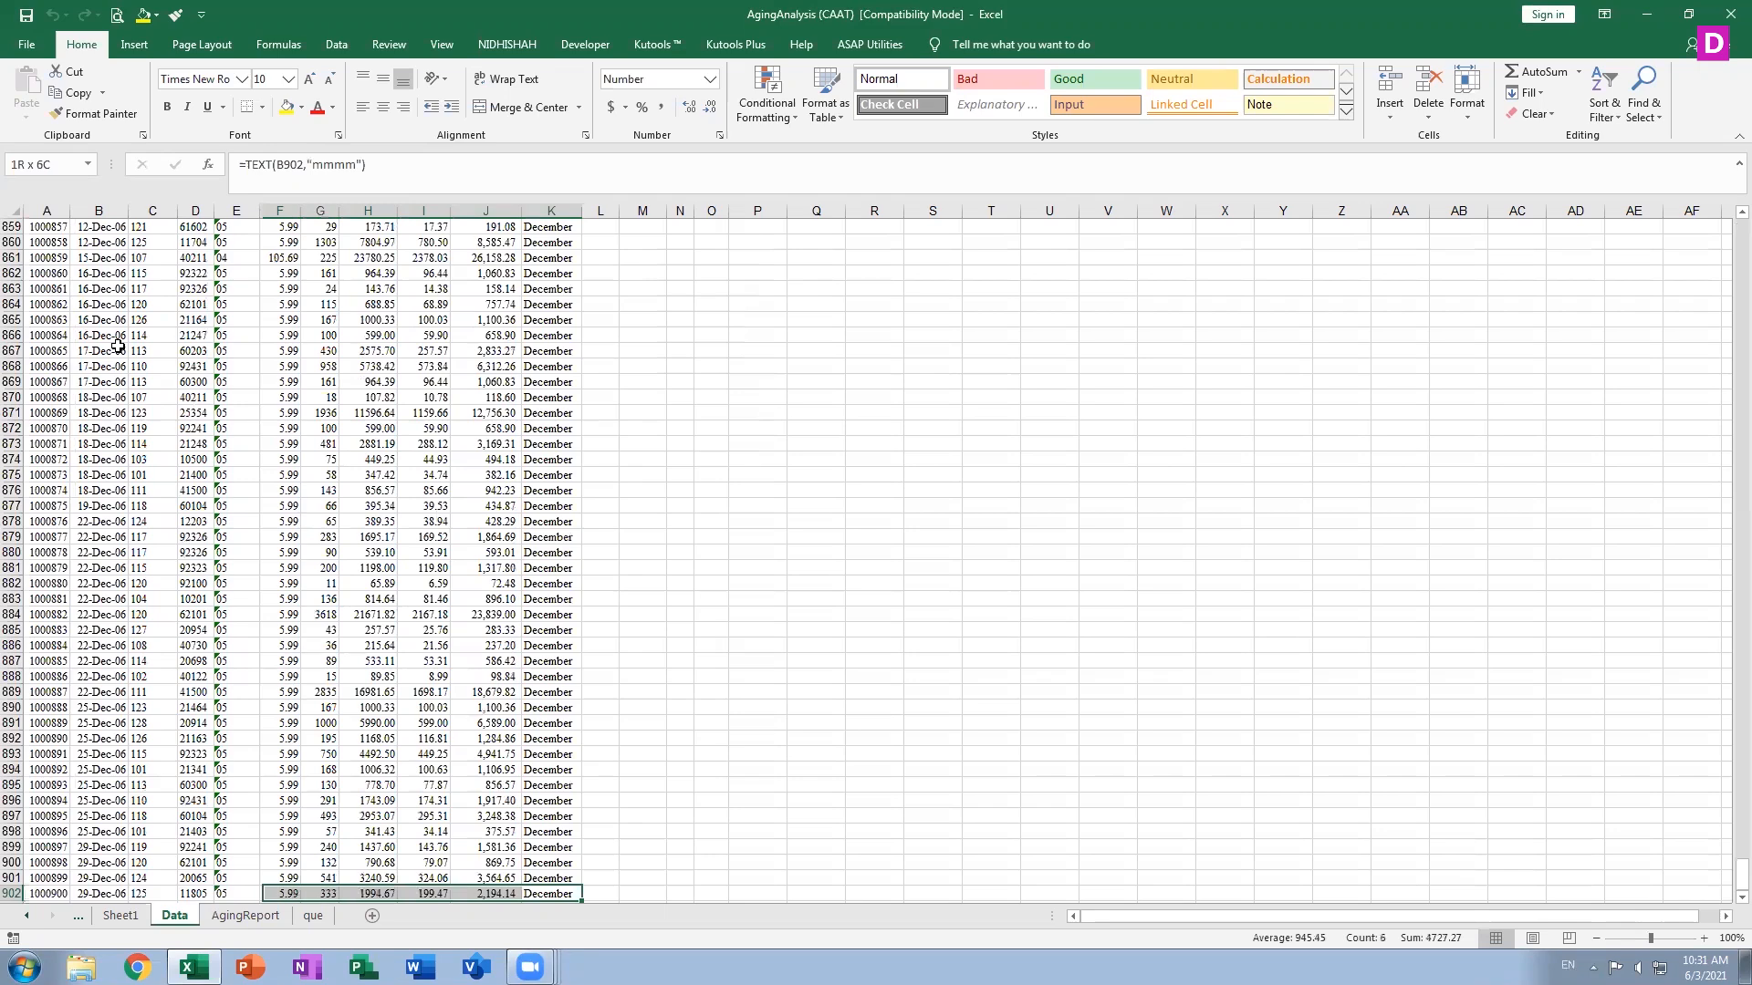
pyautogui.hotkey('shift', 'Up')
pyautogui.hotkey('shift', 'Up')
pyautogui.hotkey('shift', 'Up')
pyautogui.hotkey('shift', 'Up')
pyautogui.hotkey('shift', 'Up')
pyautogui.hotkey('shift', 'Up')
pyautogui.hotkey('shift', 'Up')
pyautogui.hotkey('shift', 'Up')
pyautogui.hotkey('shift', 'Up')
pyautogui.hotkey('shift', 'Up')
pyautogui.hotkey('shift', 'Up')
pyautogui.hotkey('shift', 'Up')
pyautogui.hotkey('shift', 'Up')
pyautogui.hotkey('shift', 'Up')
pyautogui.hotkey('shift', 'Up')
pyautogui.hotkey('shift', 'Up')
pyautogui.hotkey('shift', 'Up')
pyautogui.hotkey('shift', 'Up')
pyautogui.hotkey('shift', 'Up')
pyautogui.hotkey('shift', 'Up')
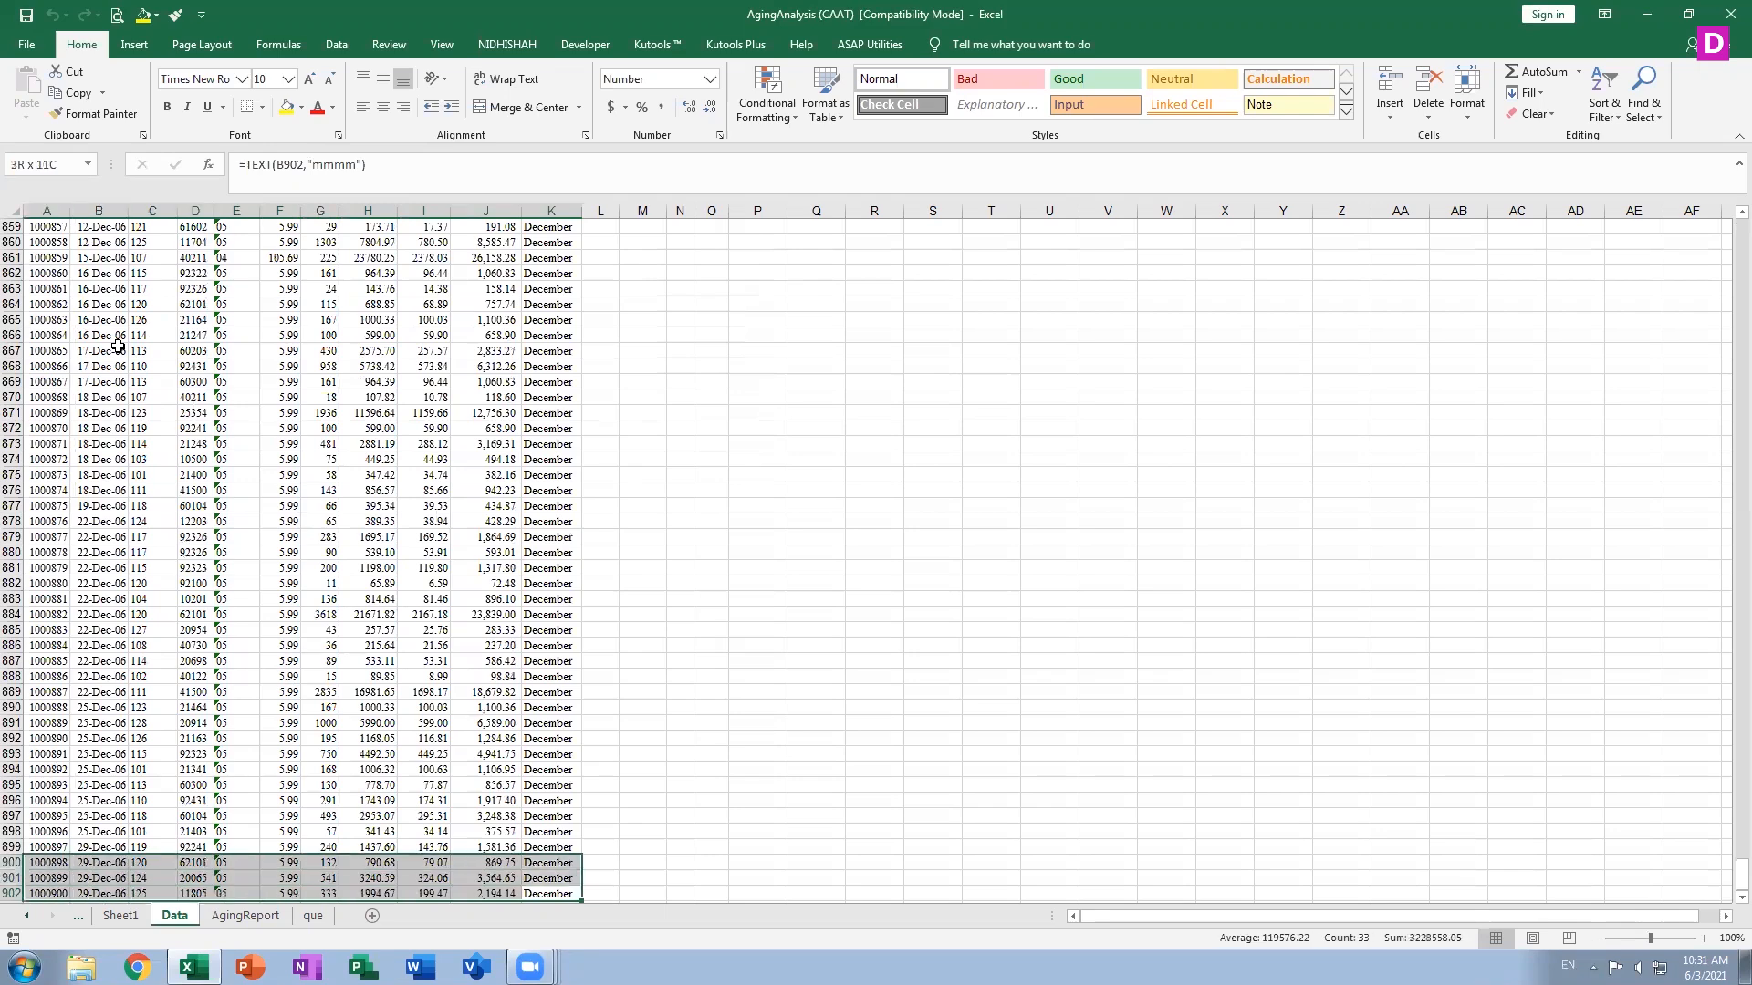
pyautogui.hotkey('shift', 'Up')
pyautogui.hotkey('shift', 'Up')
pyautogui.hotkey('shift', 'Up')
pyautogui.hotkey('shift', 'Up')
pyautogui.hotkey('shift', 'Up')
pyautogui.hotkey('shift', 'Up')
pyautogui.hotkey('shift', 'Up')
pyautogui.hotkey('shift', 'Up')
pyautogui.hotkey('shift', 'Up')
pyautogui.hotkey('shift', 'Up')
pyautogui.hotkey('shift', 'Up')
pyautogui.hotkey('shift', 'Up')
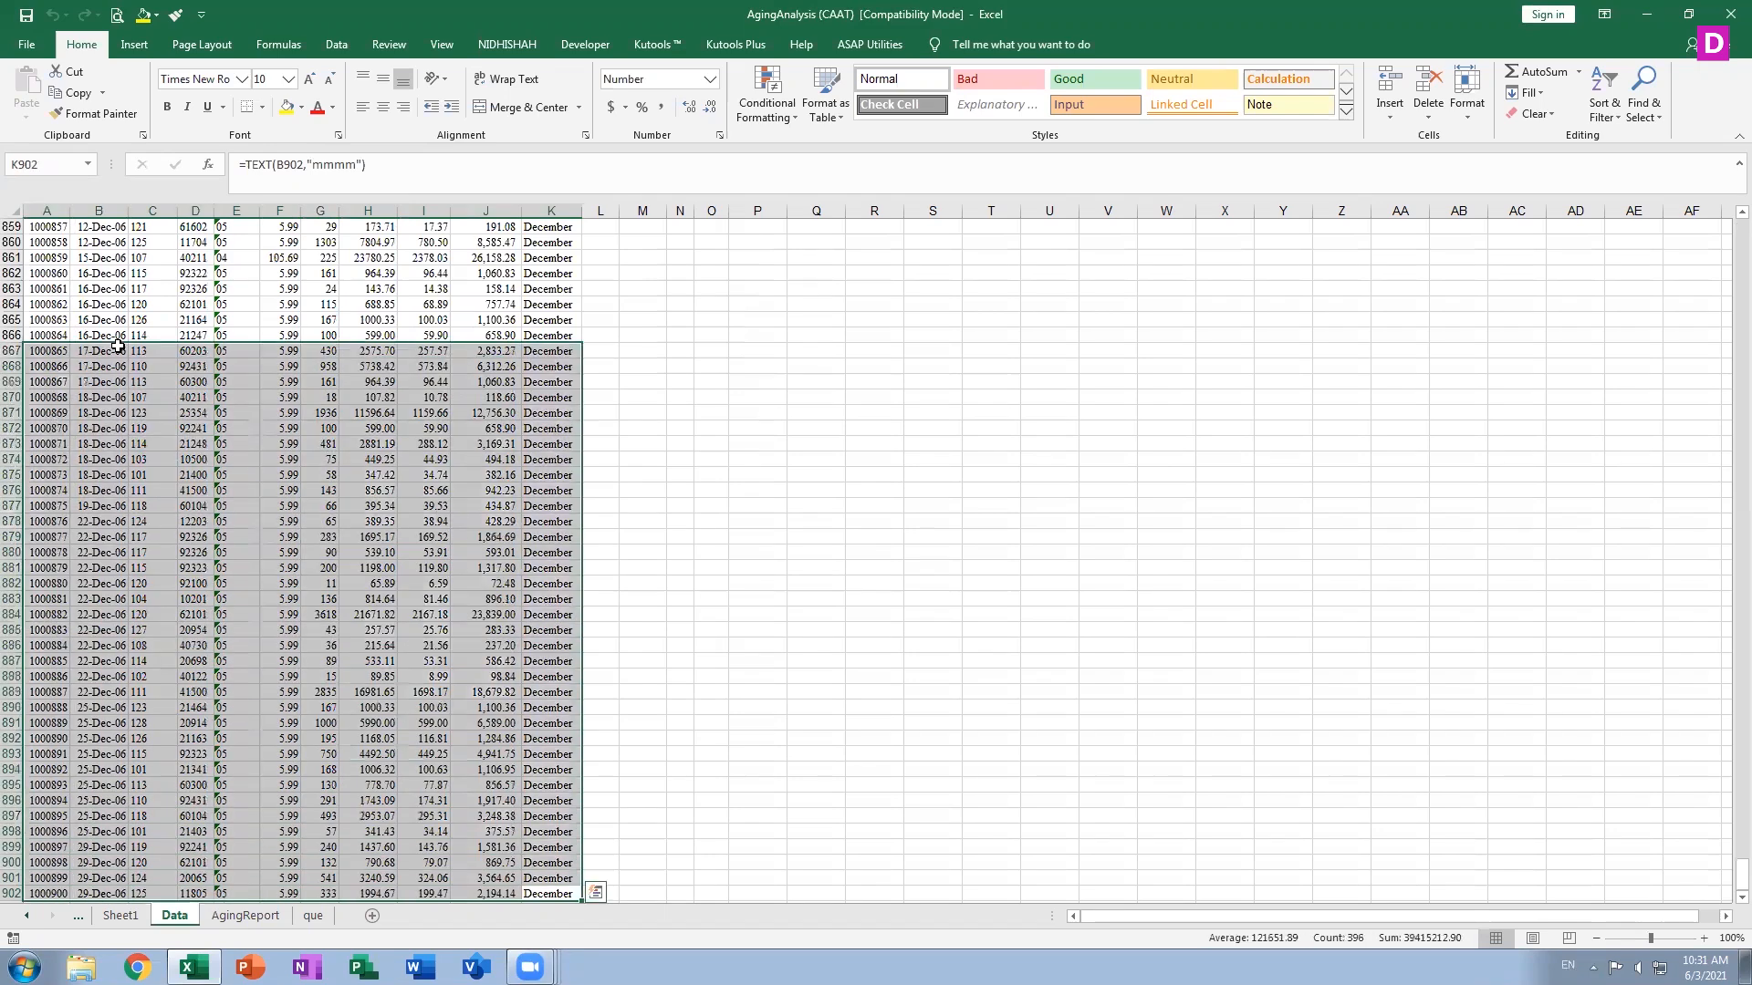
# Return to the top of the sheet and make cell A2 active
pyautogui.doubleClick(680, 442)
pyautogui.scroll(20, 684, 441)
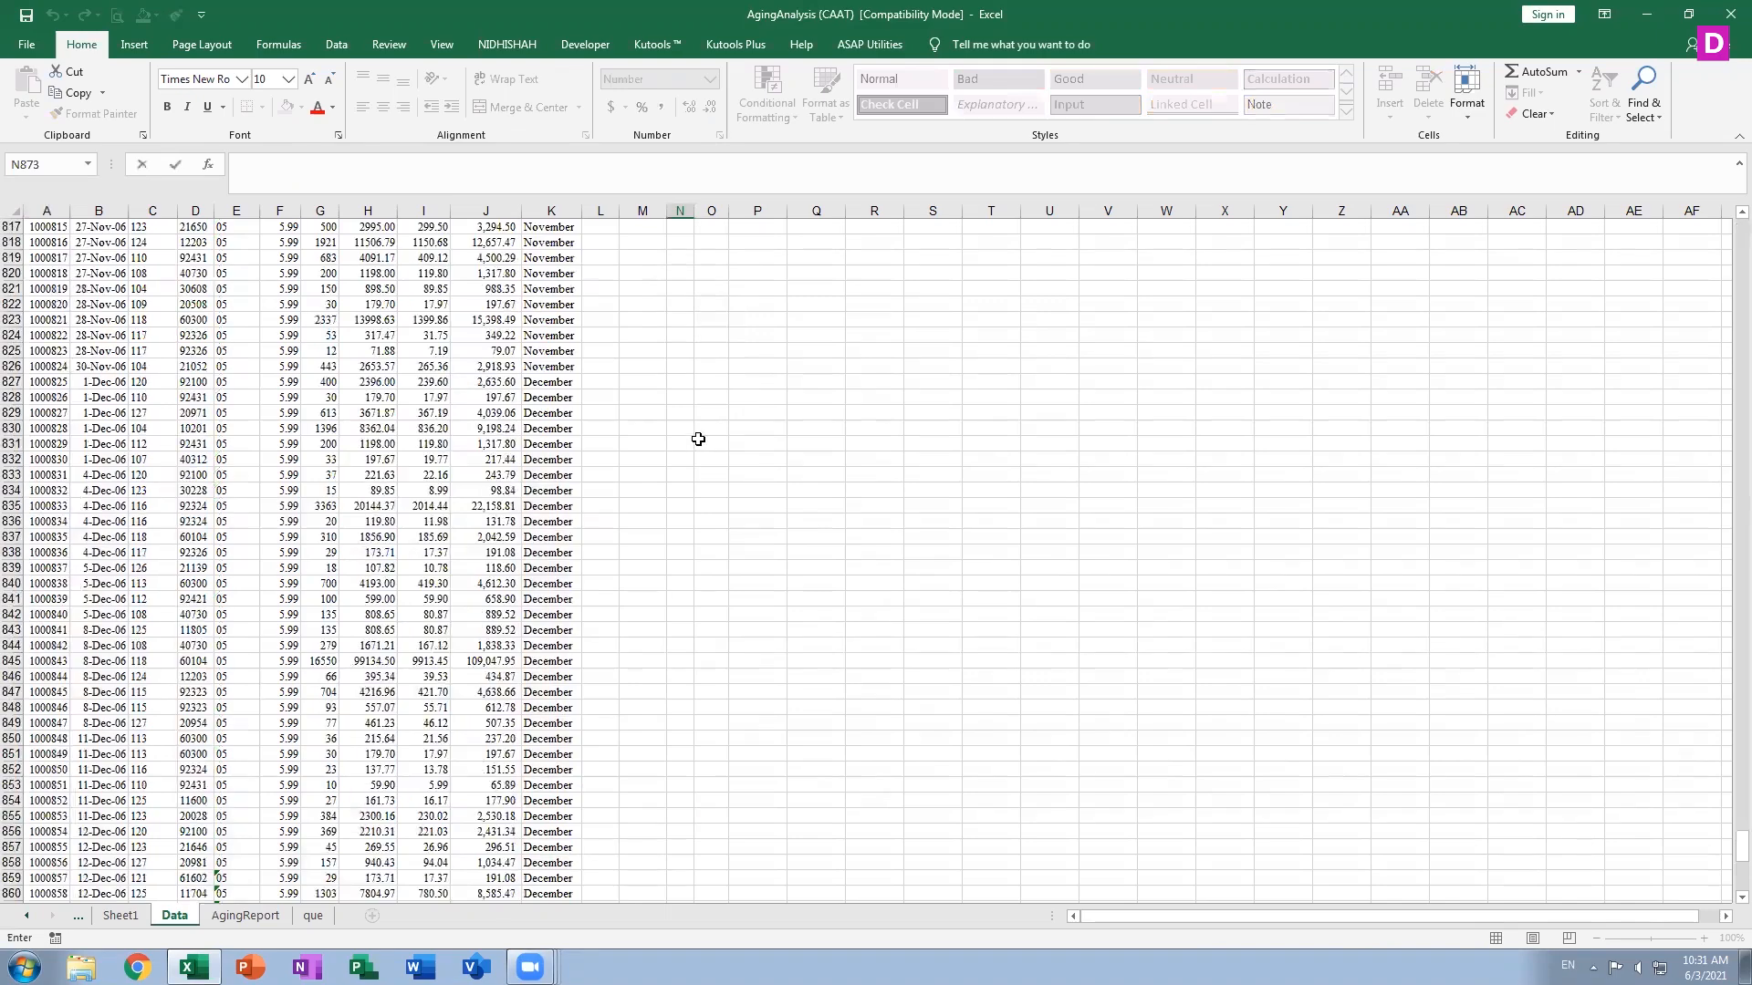
pyautogui.scroll(20, 698, 439)
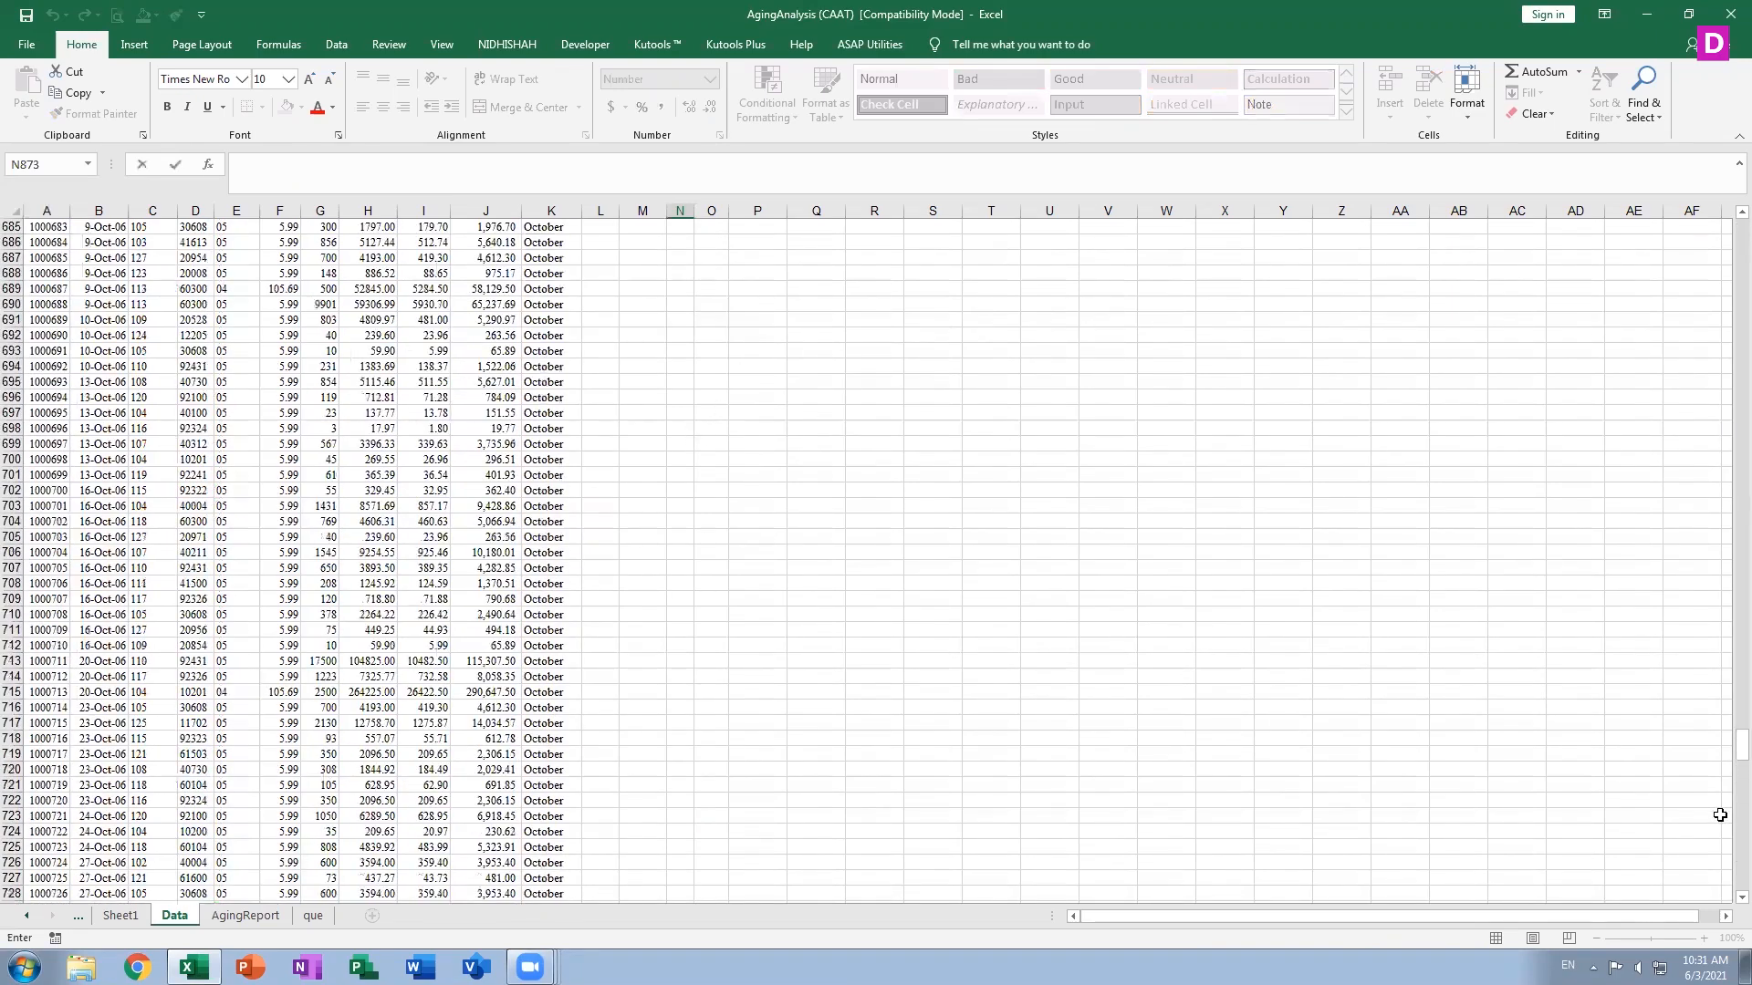
pyautogui.scroll(15, 1727, 584)
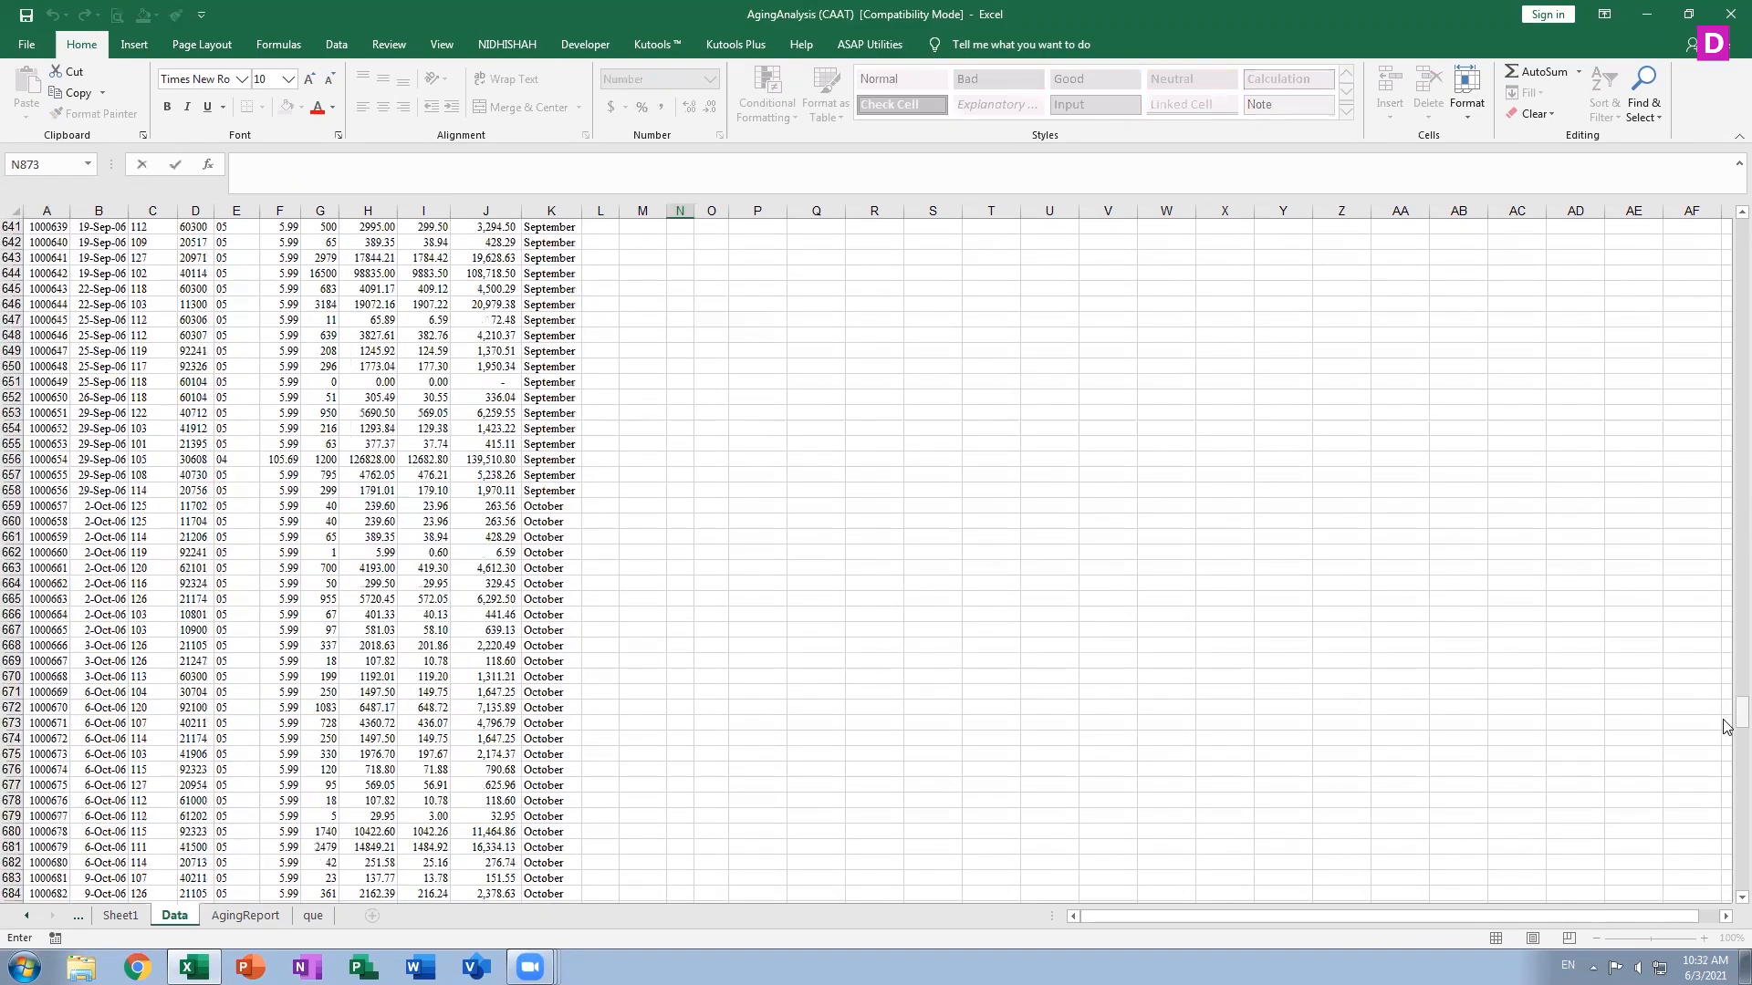
pyautogui.moveTo(1739, 719); pyautogui.dragTo(1728, 208)
pyautogui.moveTo(95, 251); pyautogui.dragTo(326, 277)
pyautogui.click(327, 276)
pyautogui.doubleClick(40, 242)
pyautogui.press('Escape')
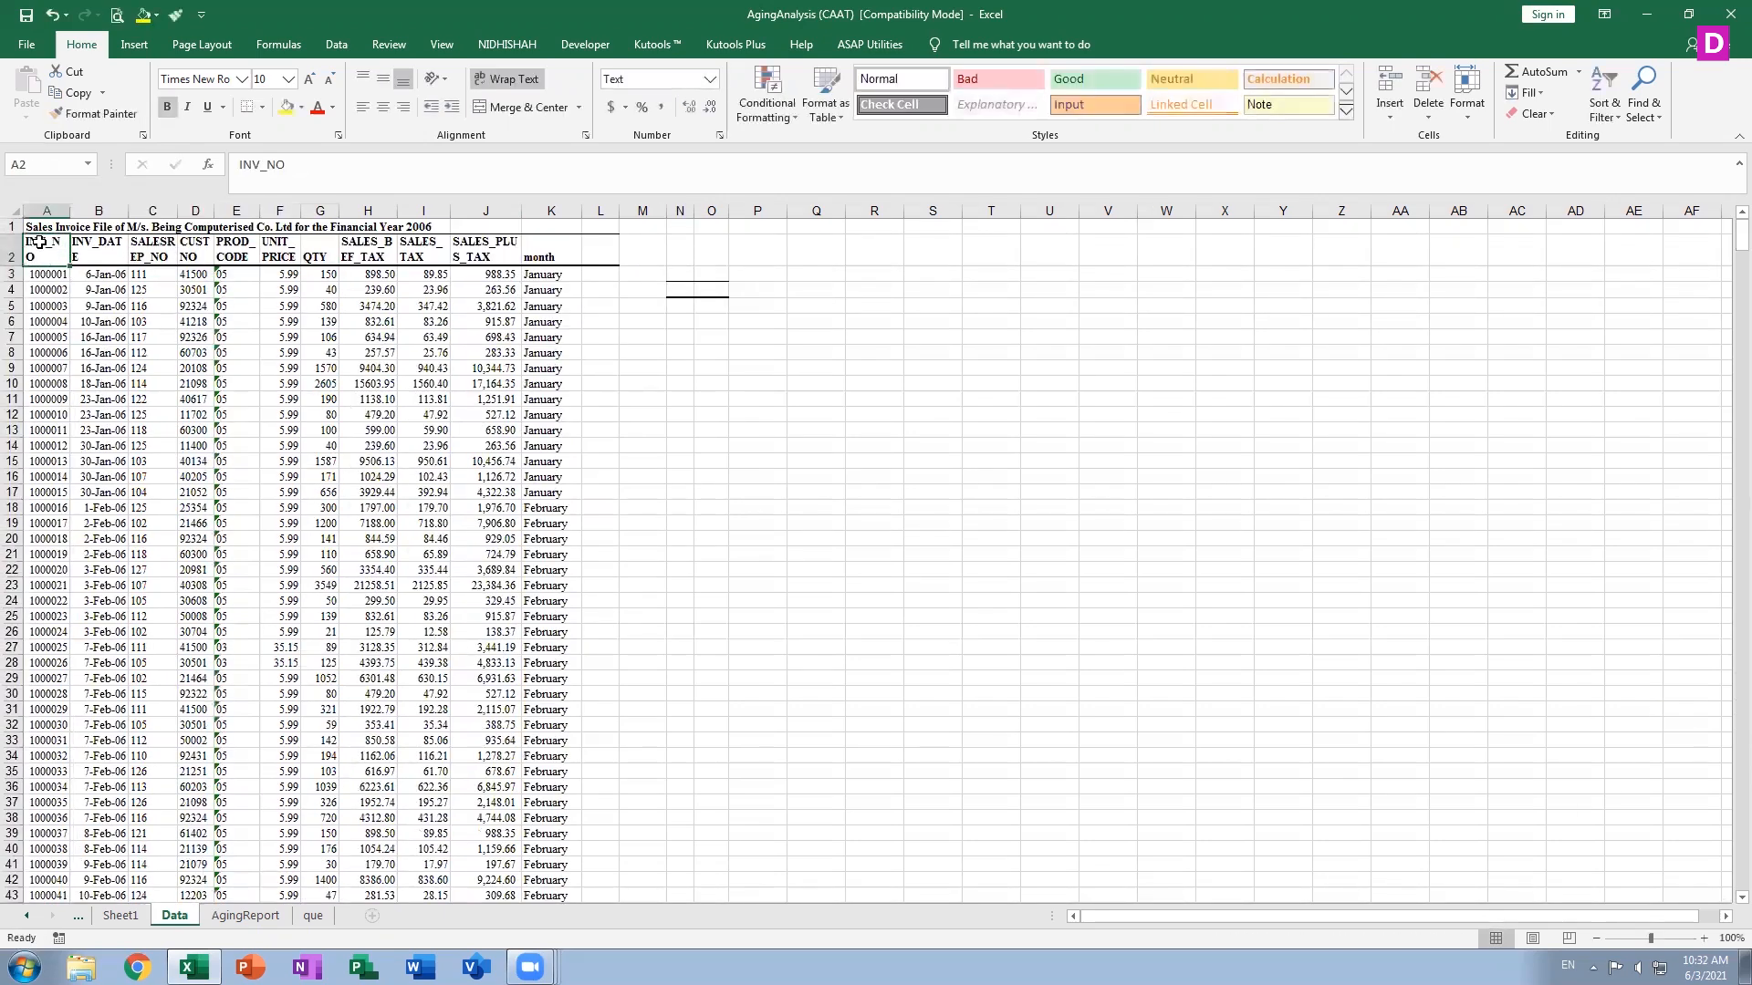
# Select the header row from A2 to K2
pyautogui.hotkey('shift', 'Right')
pyautogui.hotkey('shift', 'Right')
pyautogui.hotkey('shift', 'Right')
pyautogui.hotkey('shift', 'Right')
pyautogui.moveTo(39, 242); pyautogui.dragTo(583, 262)
pyautogui.click(583, 265)
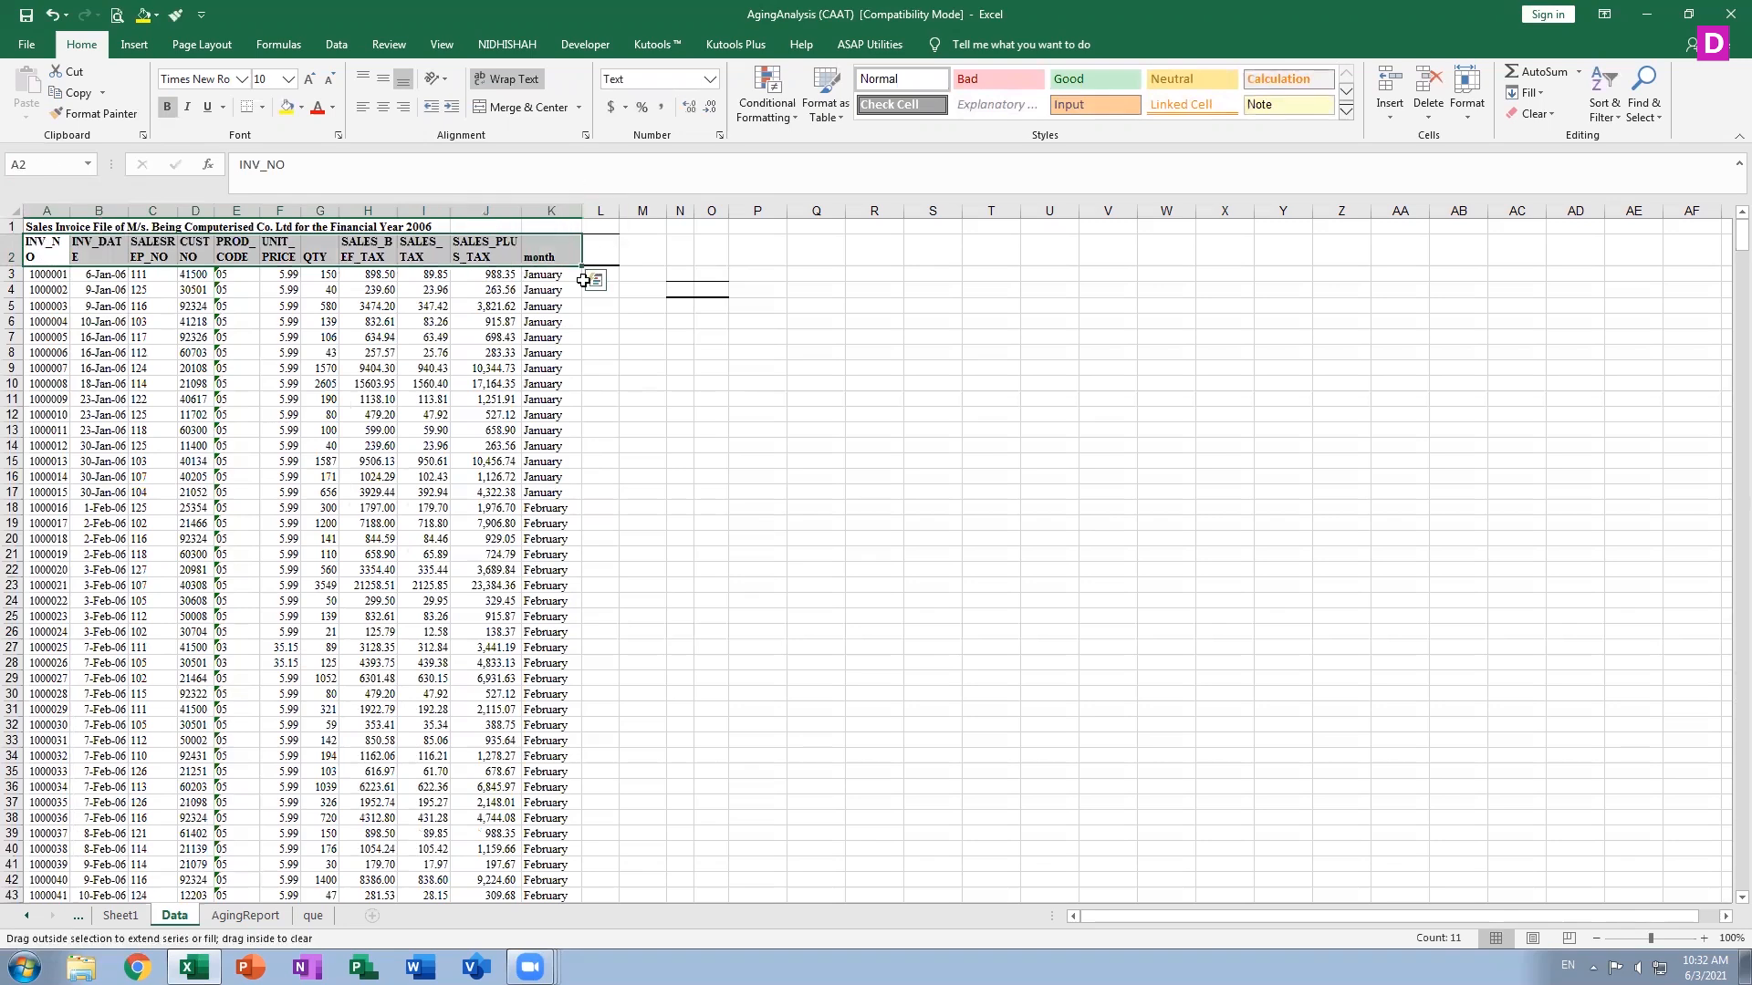
pyautogui.moveTo(561, 338); pyautogui.dragTo(572, 381)
pyautogui.click(572, 380)
pyautogui.click(35, 246)
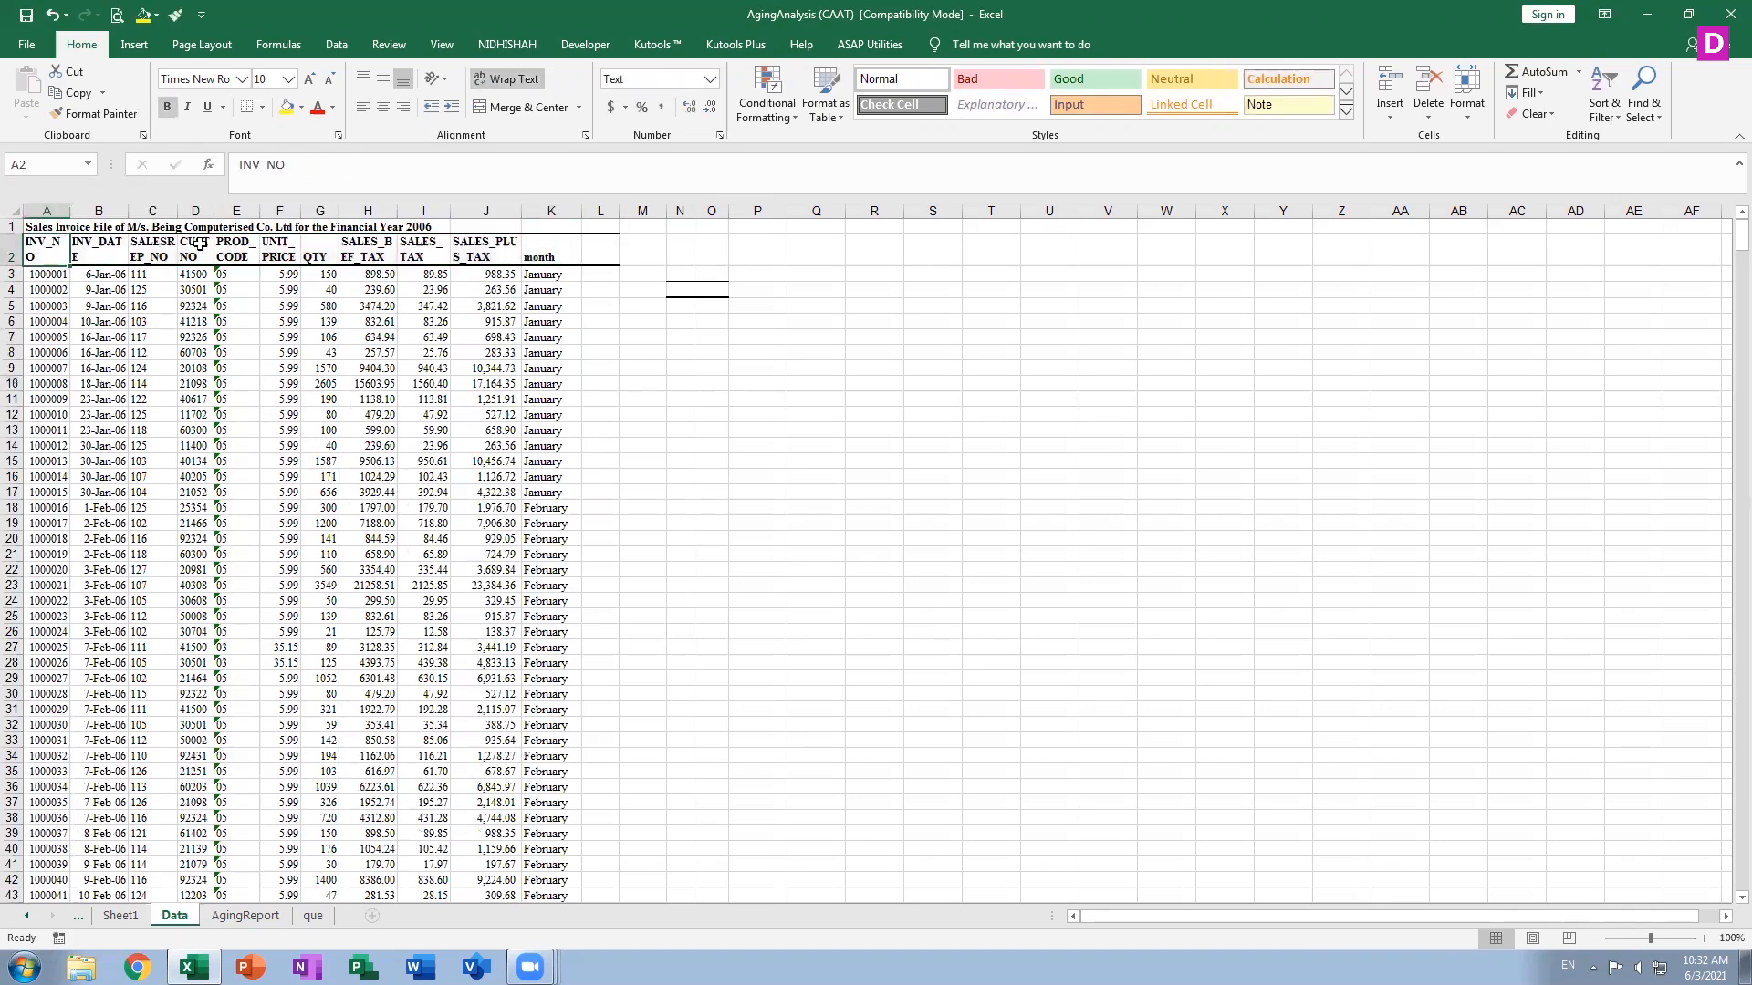
pyautogui.doubleClick(44, 247)
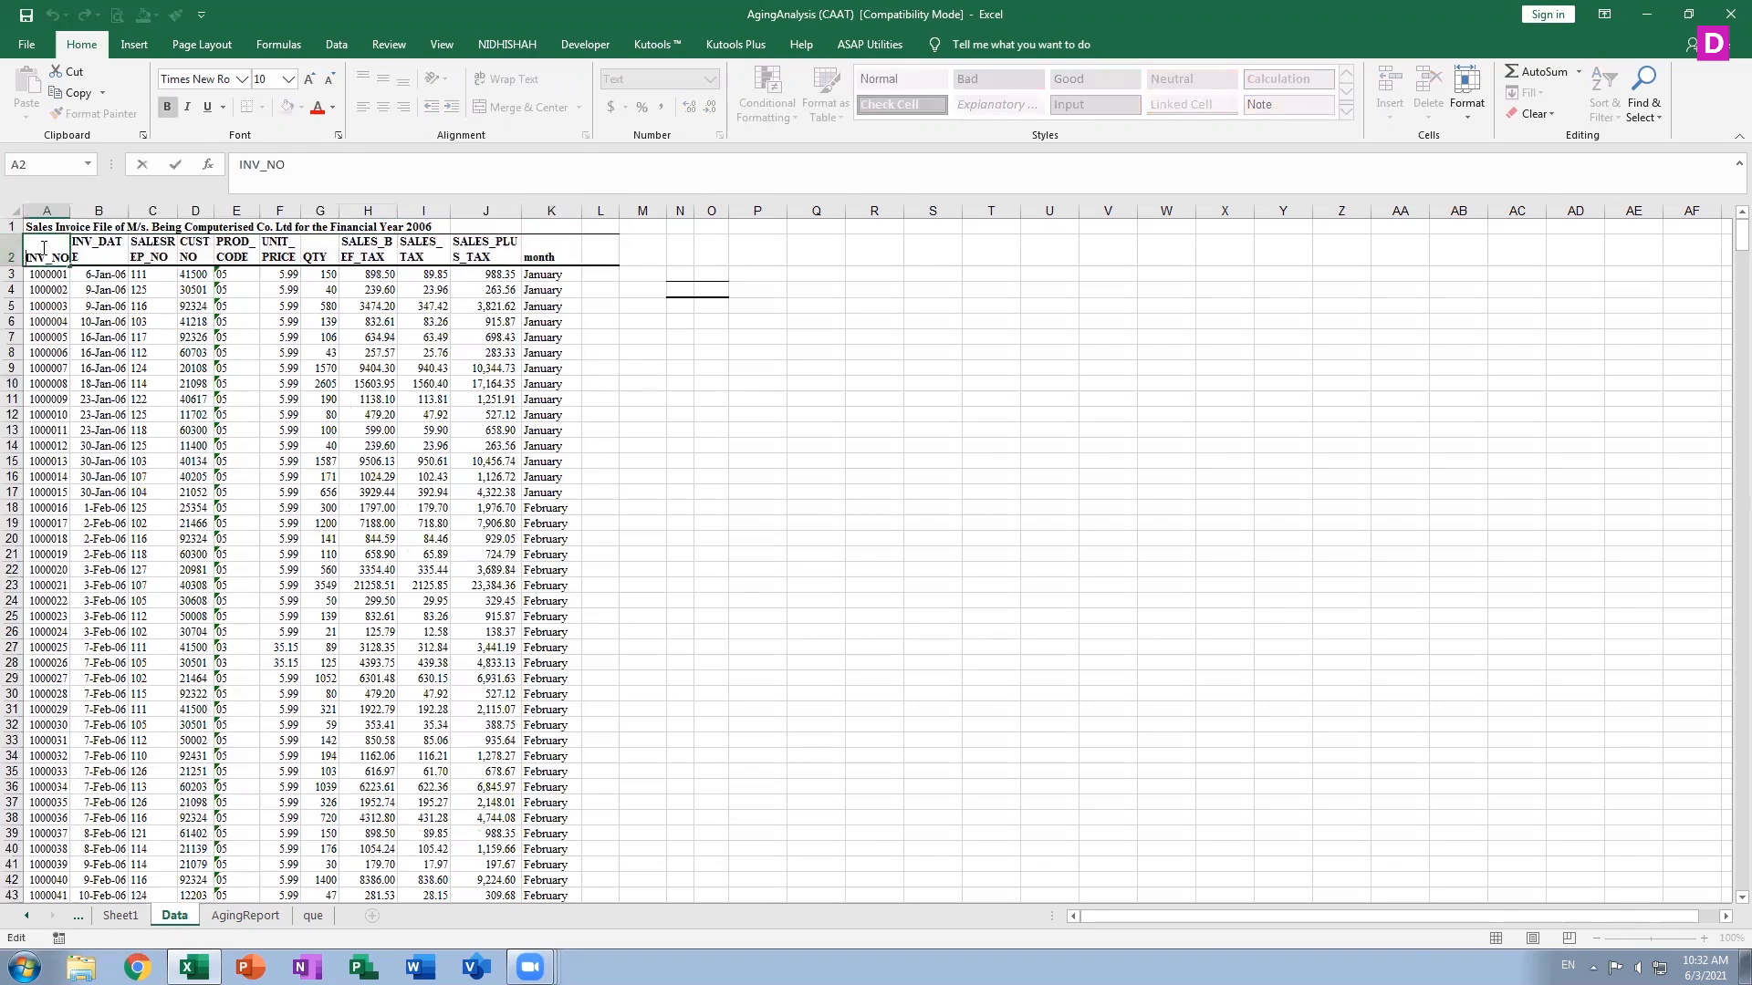
pyautogui.press('Escape')
# Select the header row A2:K2 and extend the selection down to the last data row, 902
pyautogui.hotkey('shift', 'Right')
pyautogui.hotkey('shift', 'Right')
pyautogui.hotkey('shift', 'Right')
pyautogui.hotkey('shift', 'Right')
pyautogui.hotkey('shift', 'Right')
pyautogui.hotkey('shift', 'Right')
pyautogui.hotkey('shift', 'Right')
pyautogui.hotkey('shift', 'Right')
pyautogui.hotkey('shift', 'Right')
pyautogui.hotkey('shift', 'Right')
pyautogui.hotkey('shift', 'Right')
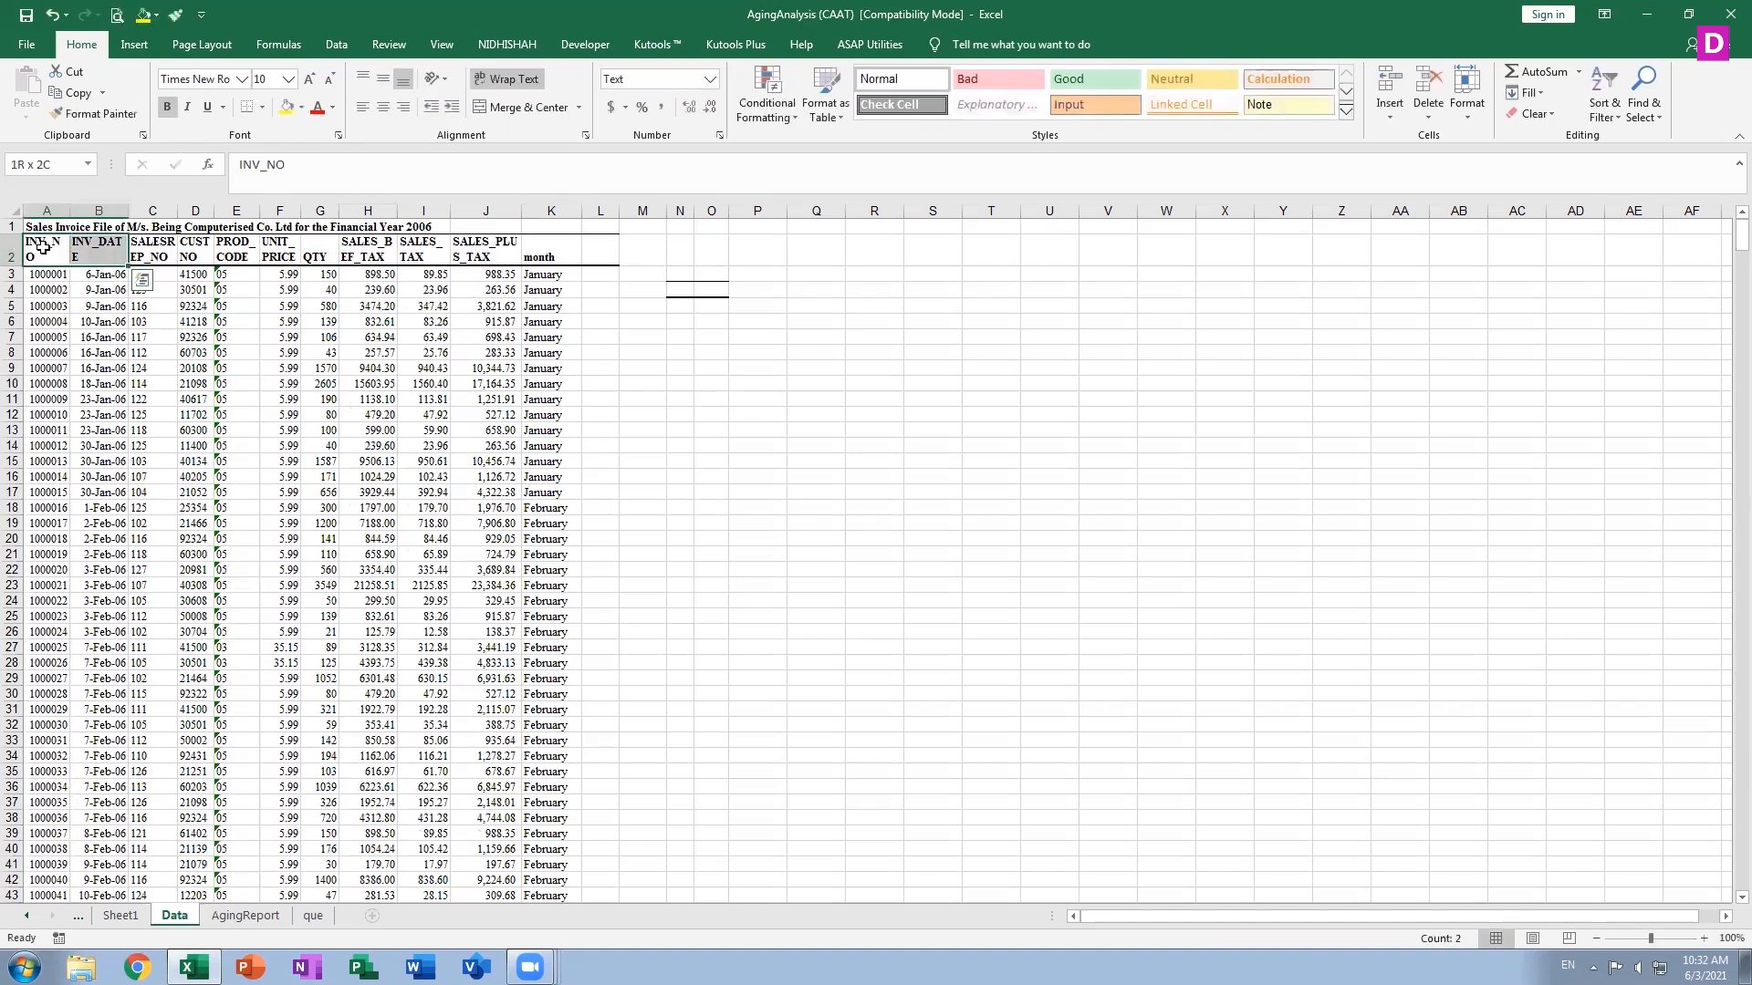
pyautogui.hotkey('shift', 'Left')
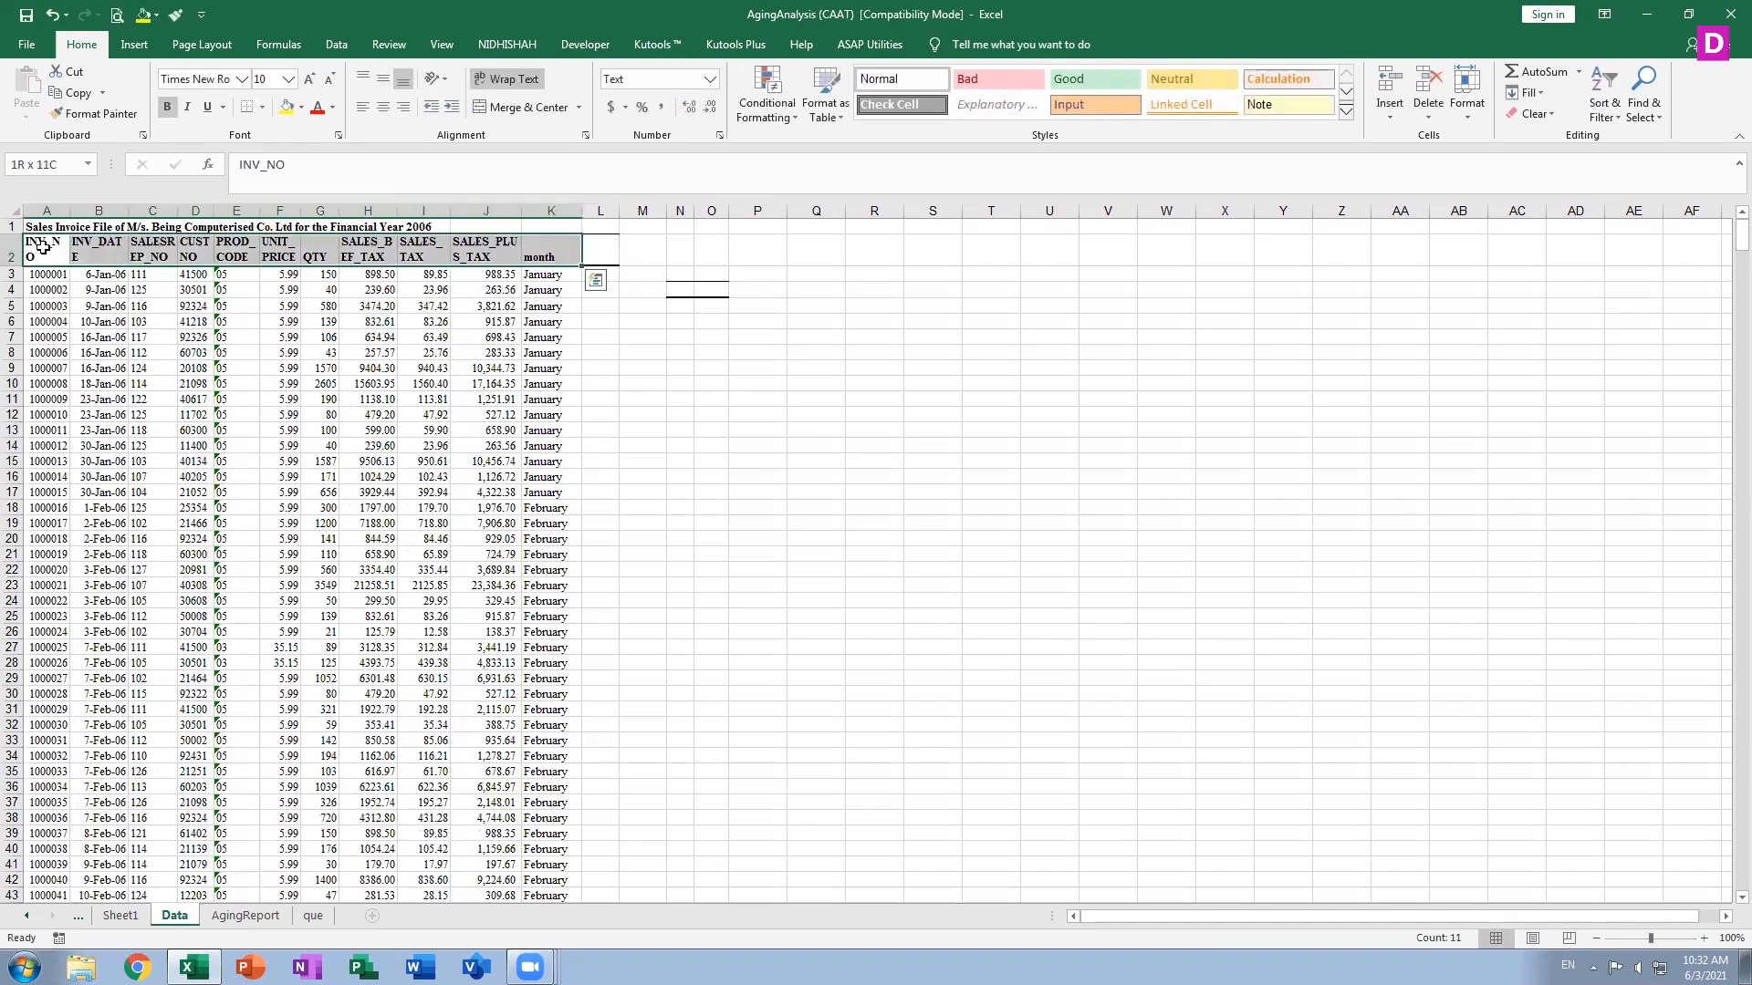
pyautogui.hotkey('shift', 'Down')
pyautogui.hotkey('shift', 'Down')
pyautogui.hotkey('shift', 'Down')
pyautogui.hotkey('shift', 'Down')
pyautogui.hotkey('shift', 'Down')
pyautogui.hotkey('shift', 'Down')
pyautogui.hotkey('shift', 'Down')
pyautogui.hotkey('shift', 'Down')
pyautogui.hotkey('shift', 'Down')
pyautogui.hotkey('shift', 'Down')
pyautogui.hotkey('shift', 'Down')
pyautogui.hotkey('shift', 'Down')
pyautogui.hotkey('shift', 'Down')
pyautogui.hotkey('shift', 'Down')
pyautogui.hotkey('shift', 'Down')
pyautogui.hotkey('shift', 'Down')
pyautogui.hotkey('shift', 'Down')
pyautogui.hotkey('shift', 'Down')
pyautogui.hotkey('shift', 'Down')
pyautogui.hotkey('shift', 'Down')
pyautogui.hotkey('shift', 'Down')
pyautogui.hotkey('shift', 'Down')
pyautogui.hotkey('shift', 'Down')
pyautogui.hotkey('shift', 'Down')
pyautogui.hotkey('shift', 'Down')
pyautogui.hotkey('shift', 'Down')
pyautogui.hotkey('shift', 'Down')
pyautogui.hotkey('shift', 'Down')
pyautogui.hotkey('shift', 'Down')
pyautogui.hotkey('shift', 'Down')
pyautogui.hotkey('shift', 'Down')
pyautogui.hotkey('shift', 'Down')
pyautogui.hotkey('shift', 'Down')
pyautogui.hotkey('shift', 'Down')
pyautogui.hotkey('shift', 'Down')
pyautogui.hotkey('shift', 'Down')
pyautogui.hotkey('shift', 'Down')
pyautogui.hotkey('shift', 'Down')
pyautogui.hotkey('shift', 'Down')
pyautogui.hotkey('shift', 'Down')
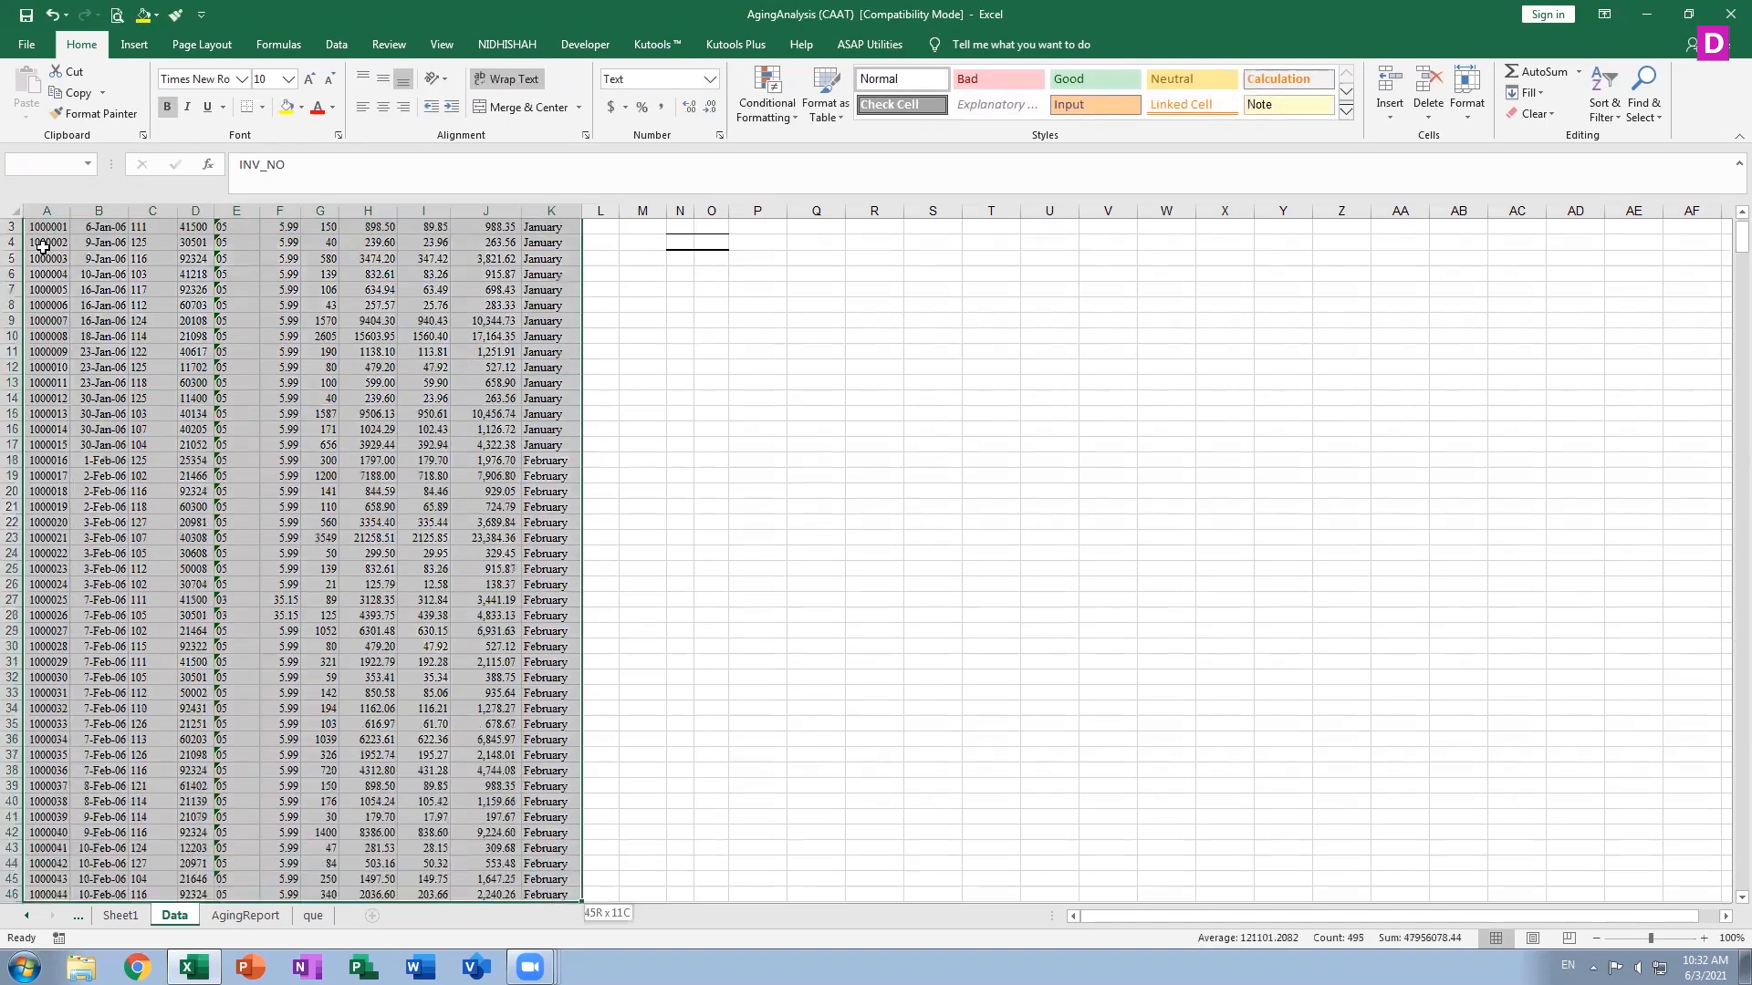
pyautogui.hotkey('shift', 'Down')
pyautogui.hotkey('shift', 'Down')
pyautogui.hotkey('shift', 'Down')
pyautogui.hotkey('shift', 'Down')
pyautogui.hotkey('shift', 'Down')
pyautogui.hotkey('shift', 'Down')
pyautogui.hotkey('shift', 'Down')
pyautogui.hotkey('shift', 'Down')
pyautogui.hotkey('shift', 'Down')
pyautogui.hotkey('shift', 'Down')
pyautogui.hotkey('shift', 'Down')
pyautogui.hotkey('shift', 'Down')
pyautogui.hotkey('shift', 'Down')
pyautogui.hotkey('shift', 'Down')
pyautogui.hotkey('shift', 'Down')
pyautogui.hotkey('shift', 'Down')
pyautogui.hotkey('shift', 'Down')
pyautogui.hotkey('shift', 'Down')
pyautogui.hotkey('shift', 'Down')
pyautogui.hotkey('shift', 'Down')
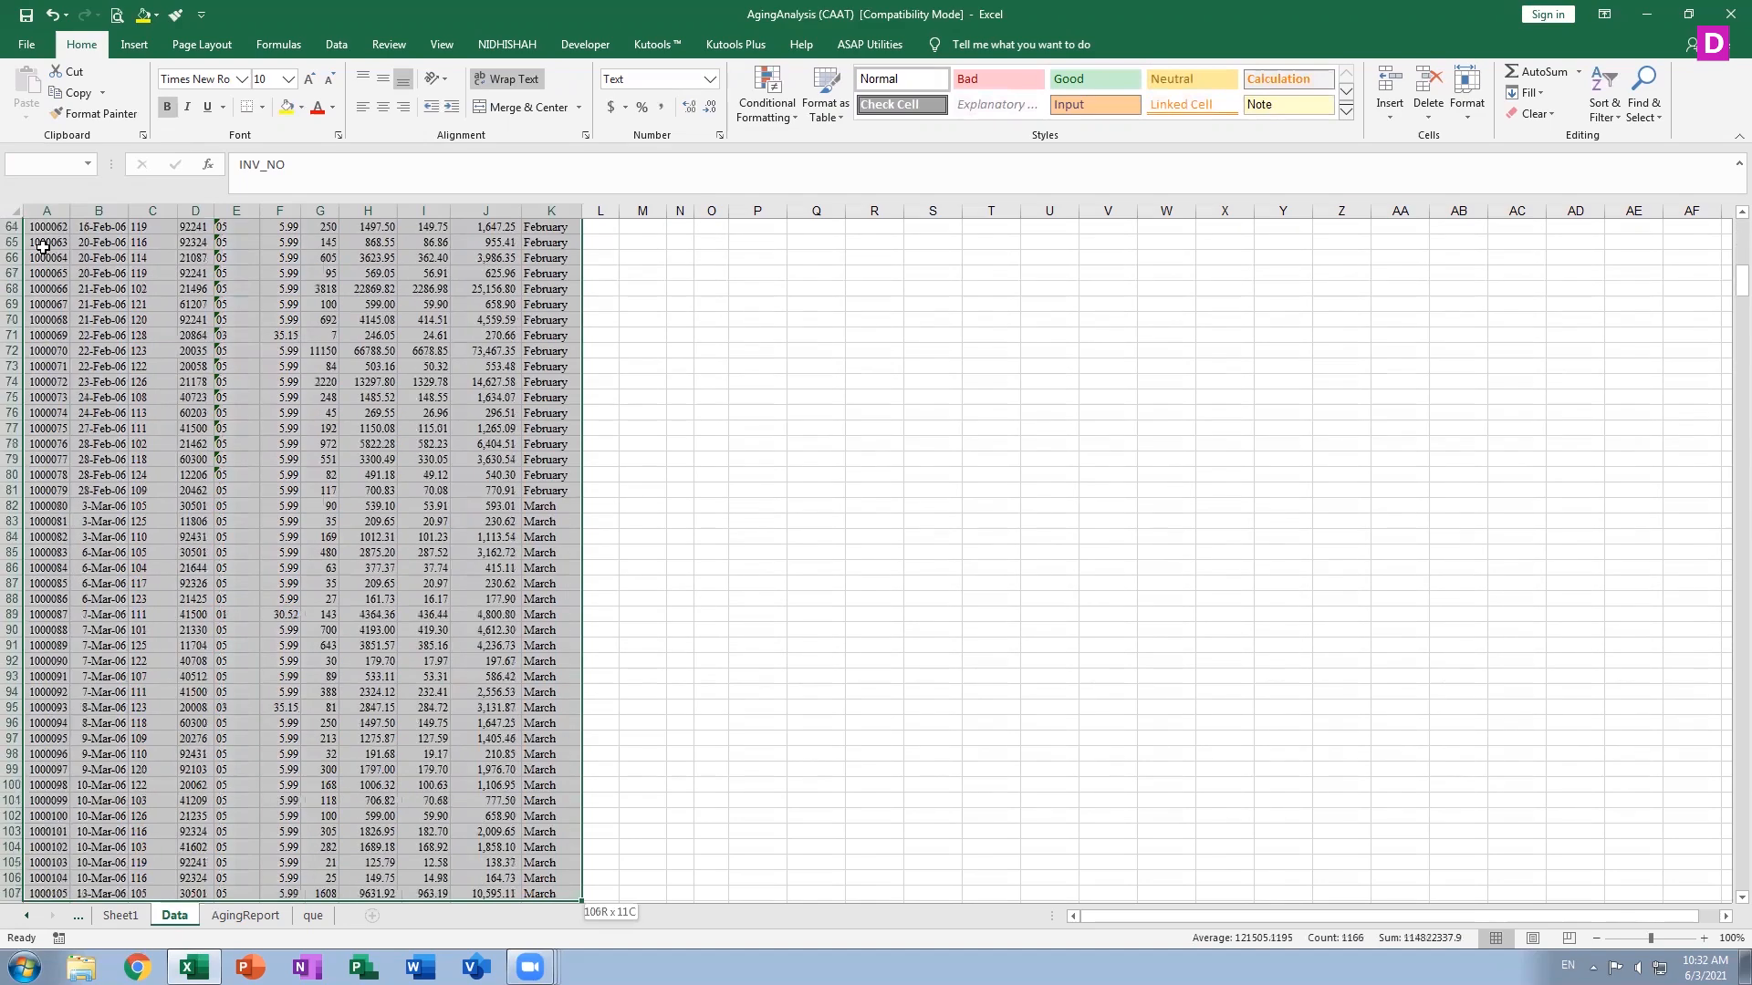
pyautogui.hotkey('shift', 'Down')
pyautogui.hotkey('shift', 'Down')
pyautogui.hotkey('shift', 'Down')
pyautogui.hotkey('shift', 'Down')
pyautogui.hotkey('shift', 'Down')
pyautogui.hotkey('shift', 'Down')
pyautogui.hotkey('shift', 'Down')
pyautogui.hotkey('shift', 'Down')
pyautogui.hotkey('shift', 'Down')
pyautogui.hotkey('shift', 'Down')
pyautogui.hotkey('shift', 'Down')
pyautogui.hotkey('shift', 'Down')
pyautogui.hotkey('shift', 'Down')
pyautogui.hotkey('shift', 'Down')
pyautogui.hotkey('shift', 'Down')
pyautogui.hotkey('shift', 'Down')
pyautogui.hotkey('shift', 'Down')
pyautogui.hotkey('shift', 'Down')
pyautogui.hotkey('shift', 'Down')
pyautogui.hotkey('shift', 'Down')
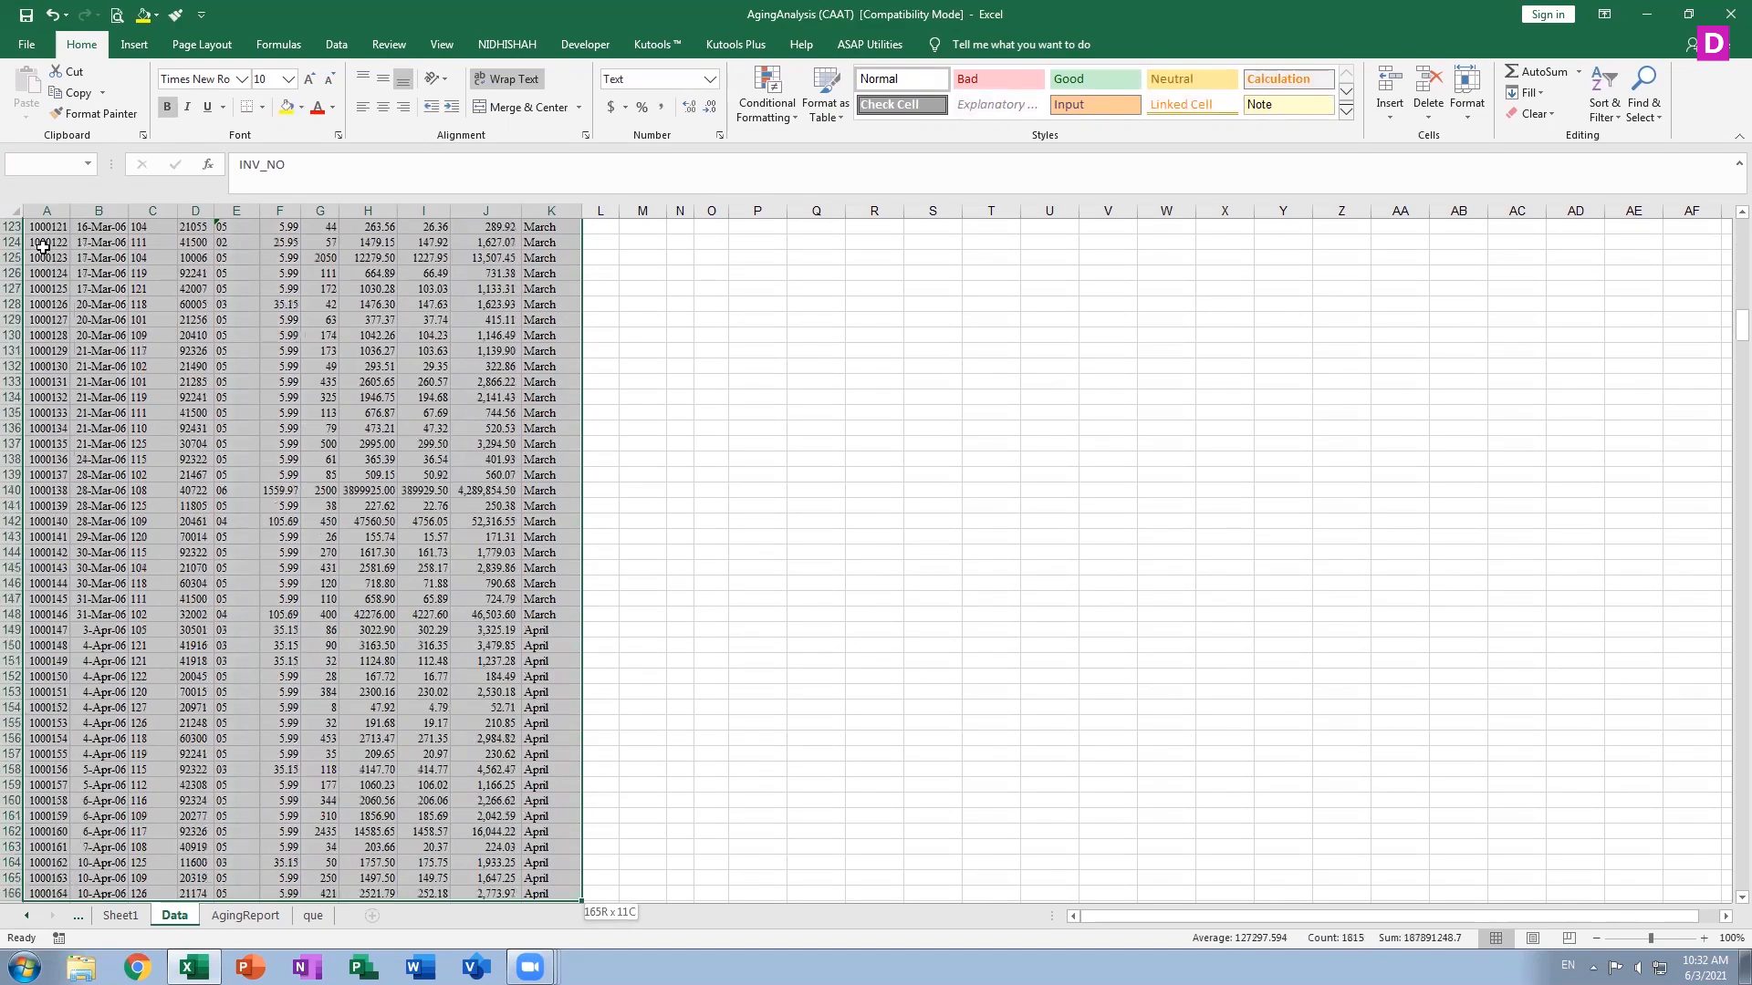
pyautogui.hotkey('shift', 'Down')
pyautogui.hotkey('shift', 'Down')
pyautogui.hotkey('shift', 'Down')
pyautogui.hotkey('shift', 'Down')
pyautogui.hotkey('shift', 'Down')
pyautogui.hotkey('shift', 'Down')
pyautogui.hotkey('shift', 'Down')
pyautogui.hotkey('shift', 'Down')
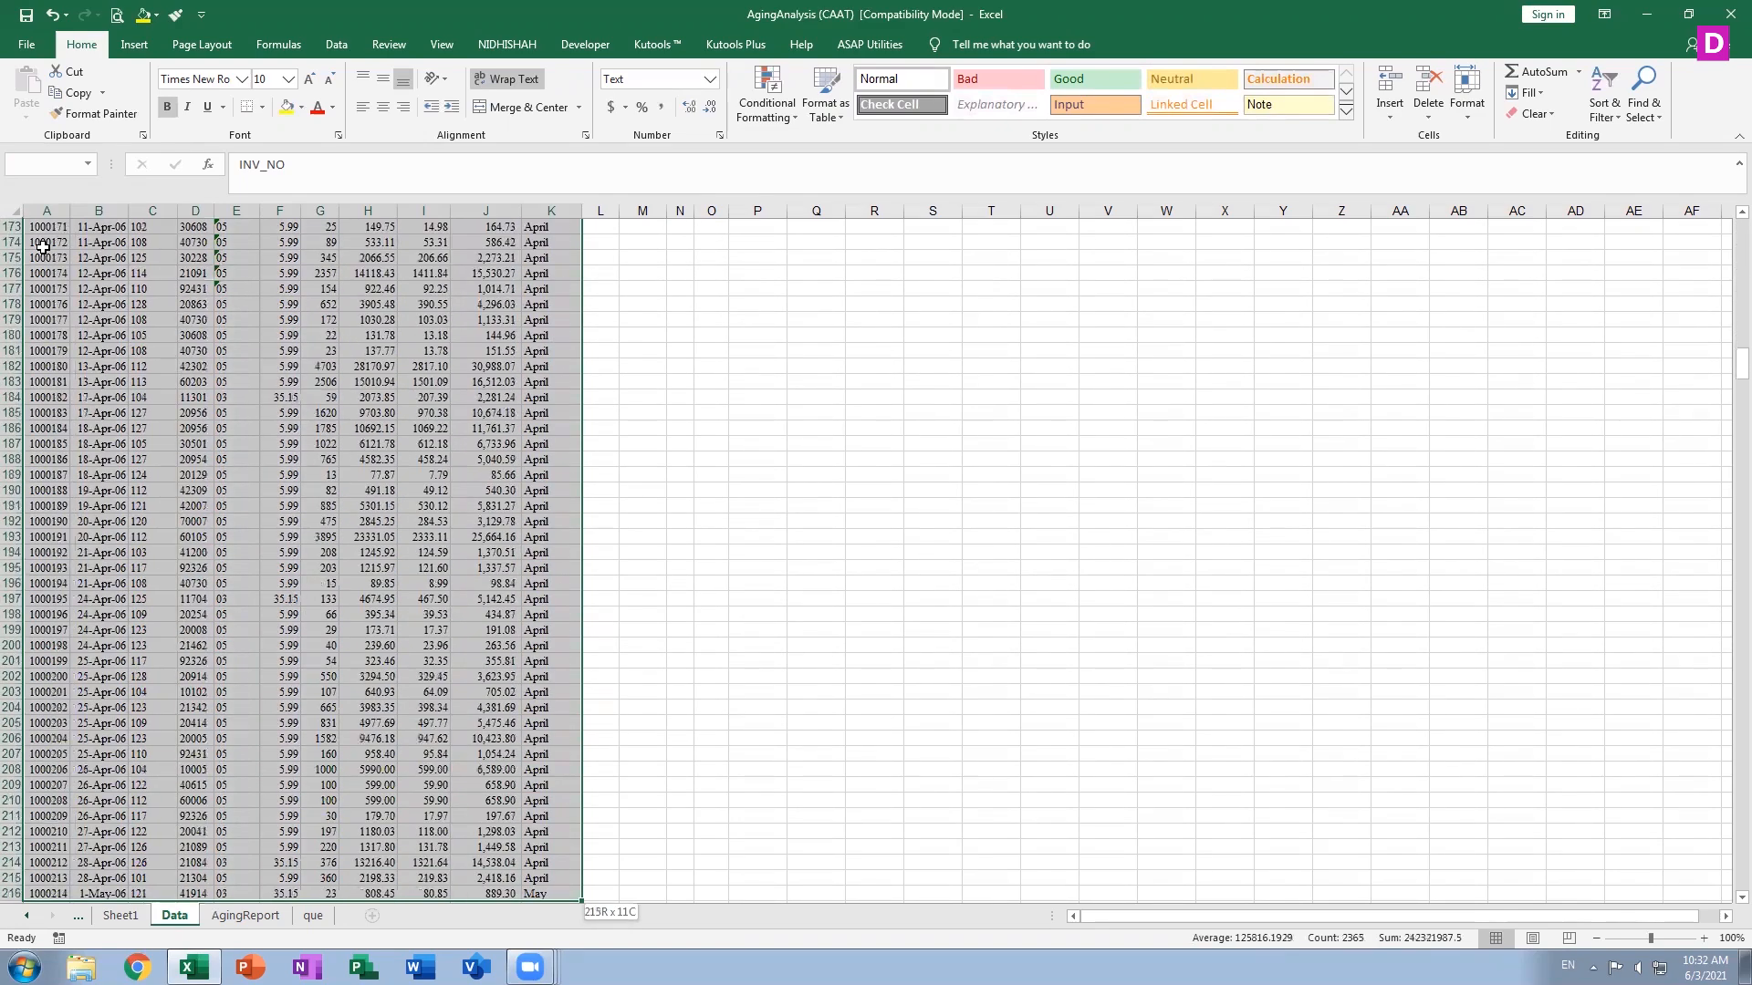
pyautogui.hotkey('ctrl', 'shift', 'Down')
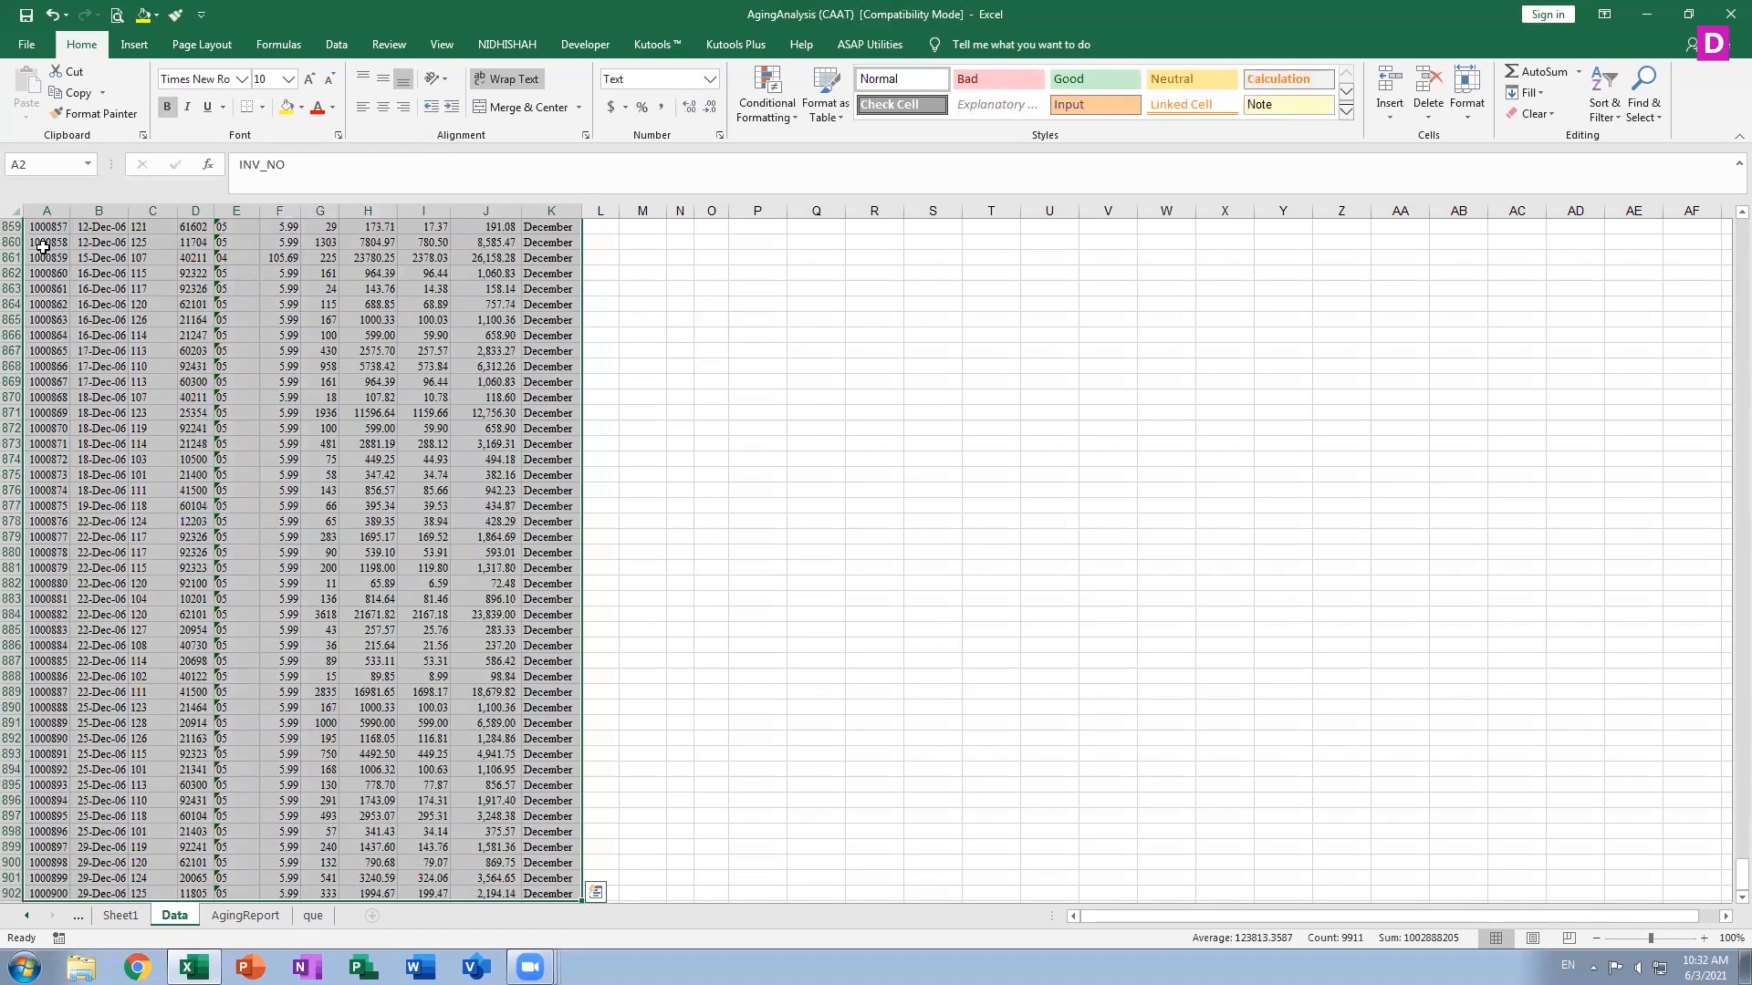
# Extend the selection beyond the data down to the final row of the sheet
pyautogui.hotkey('shift', 'Down')
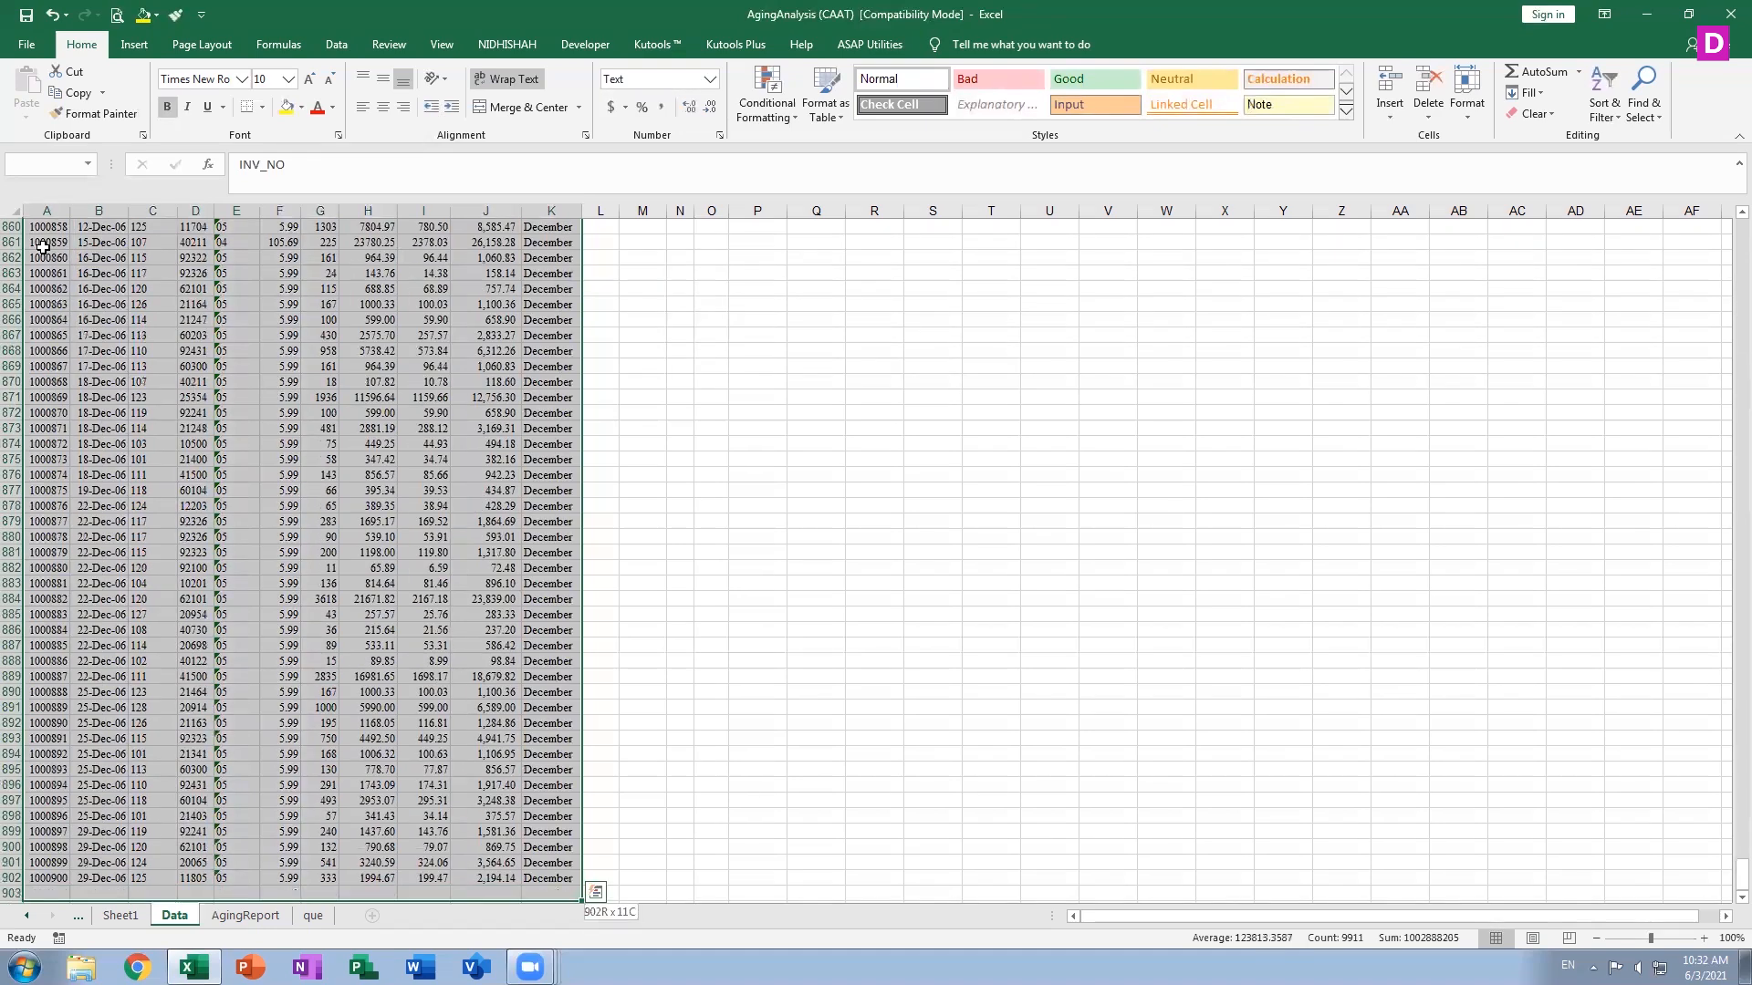
pyautogui.hotkey('shift', 'Down')
pyautogui.hotkey('shift', 'Down')
pyautogui.hotkey('ctrl', 'shift', 'Down')
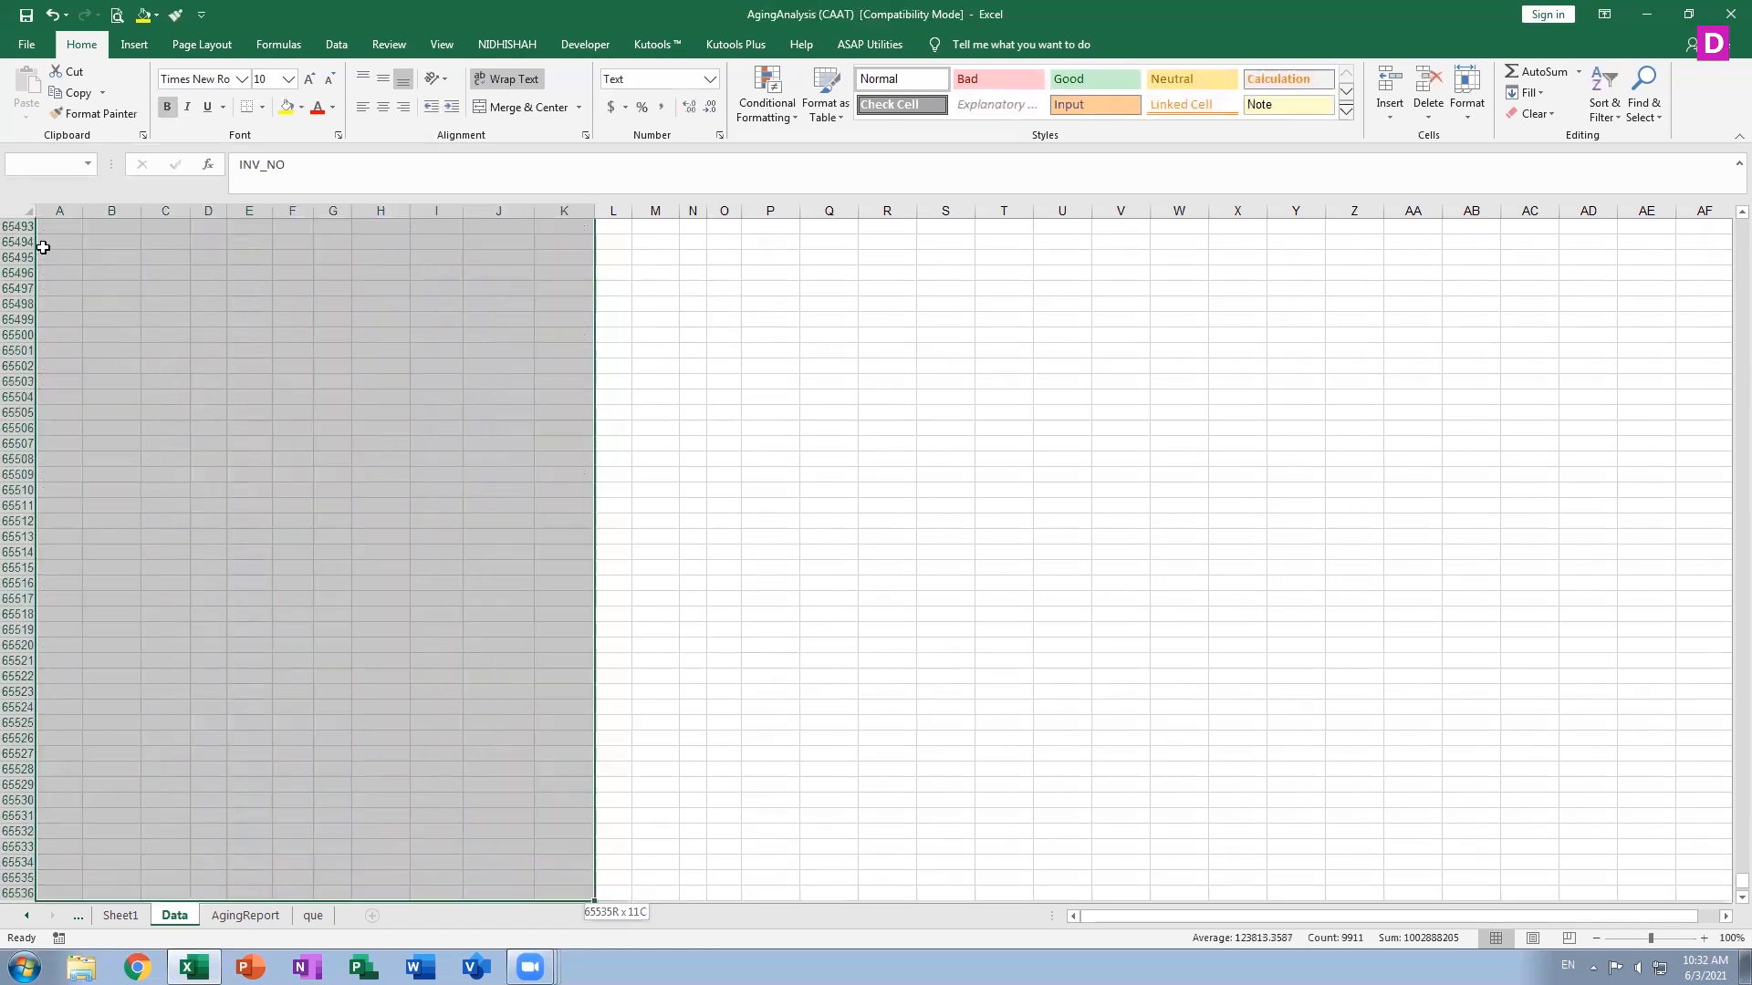
# Collapse the selection, then jump between cell A1 and the last data row A902 and back to A1
pyautogui.hotkey('ctrl', 'shift', 'Up')
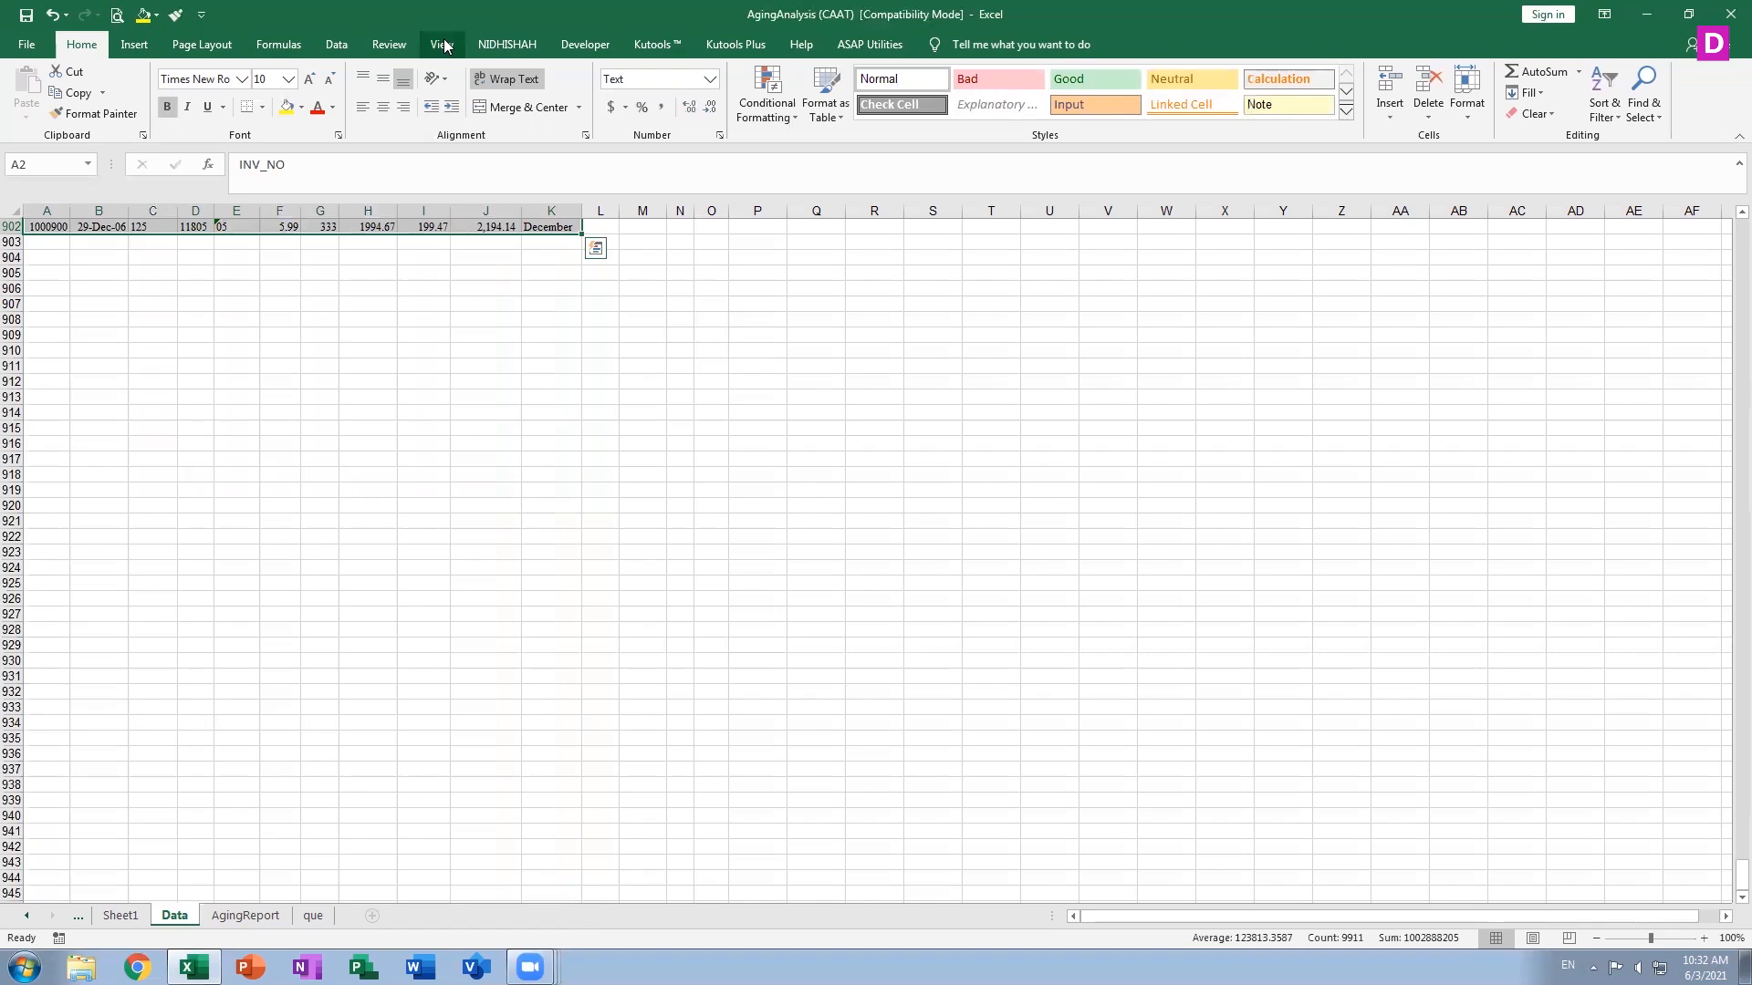
pyautogui.hotkey('ctrl', 'Home')
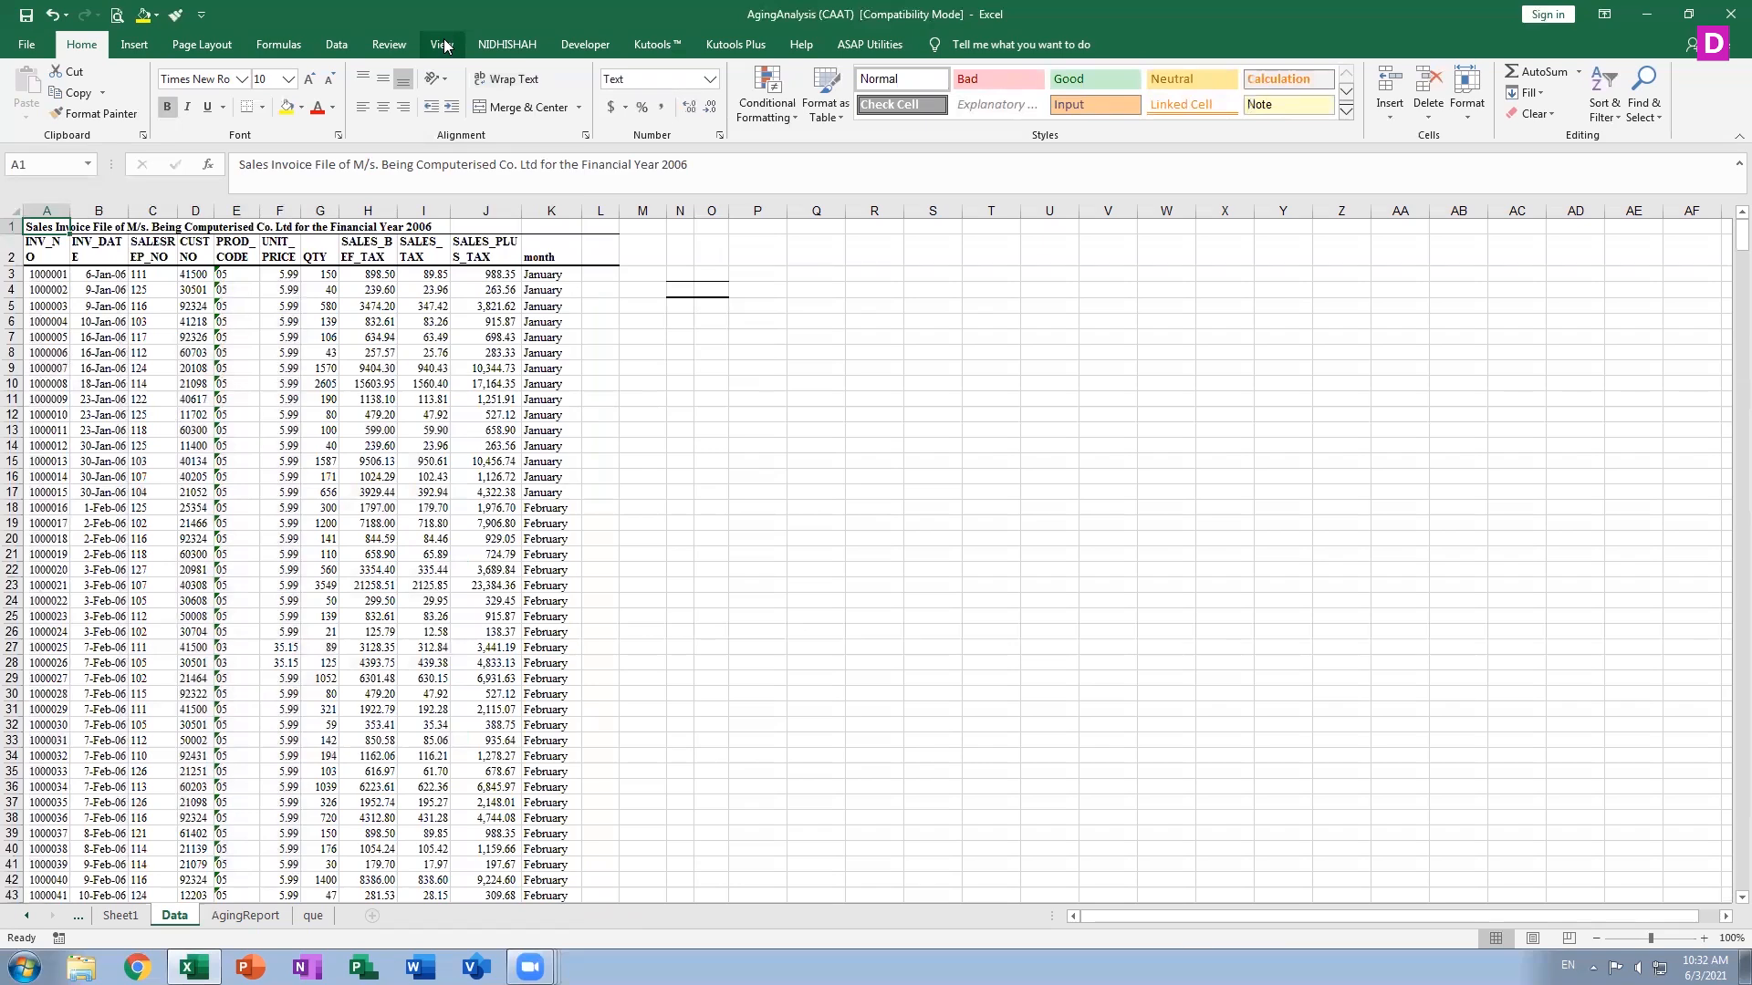
pyautogui.hotkey('ctrl', 'Down')
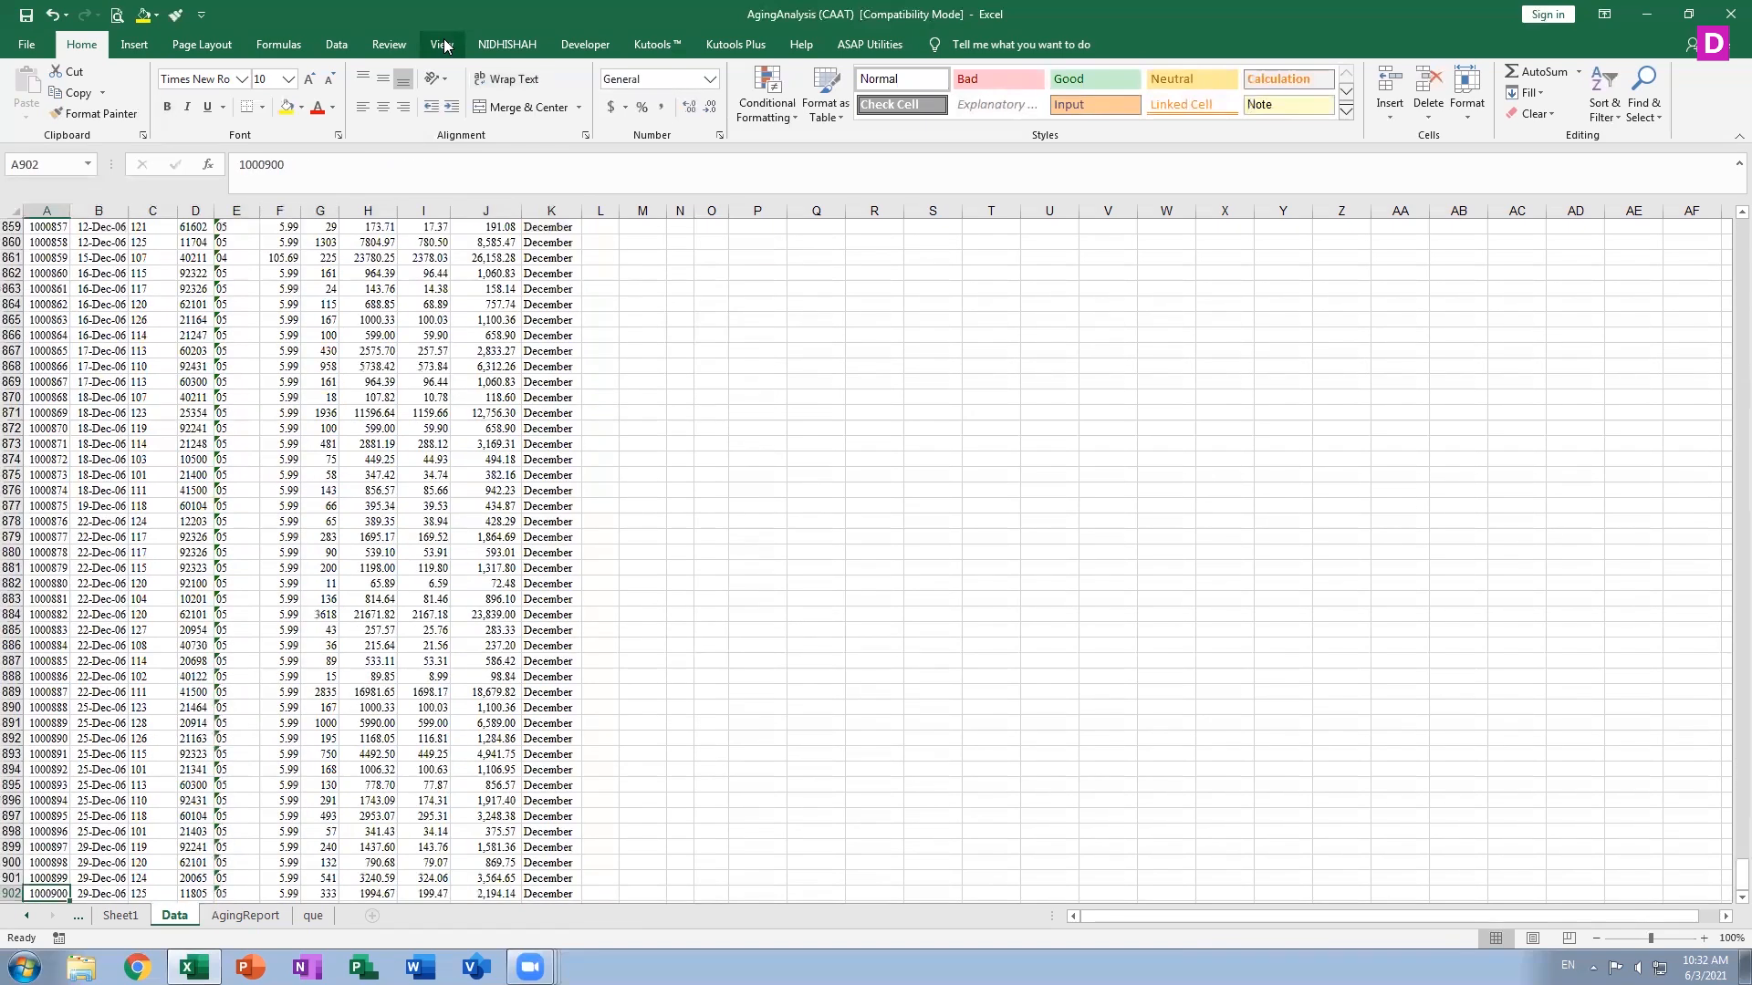
pyautogui.hotkey('ctrl', 'Home')
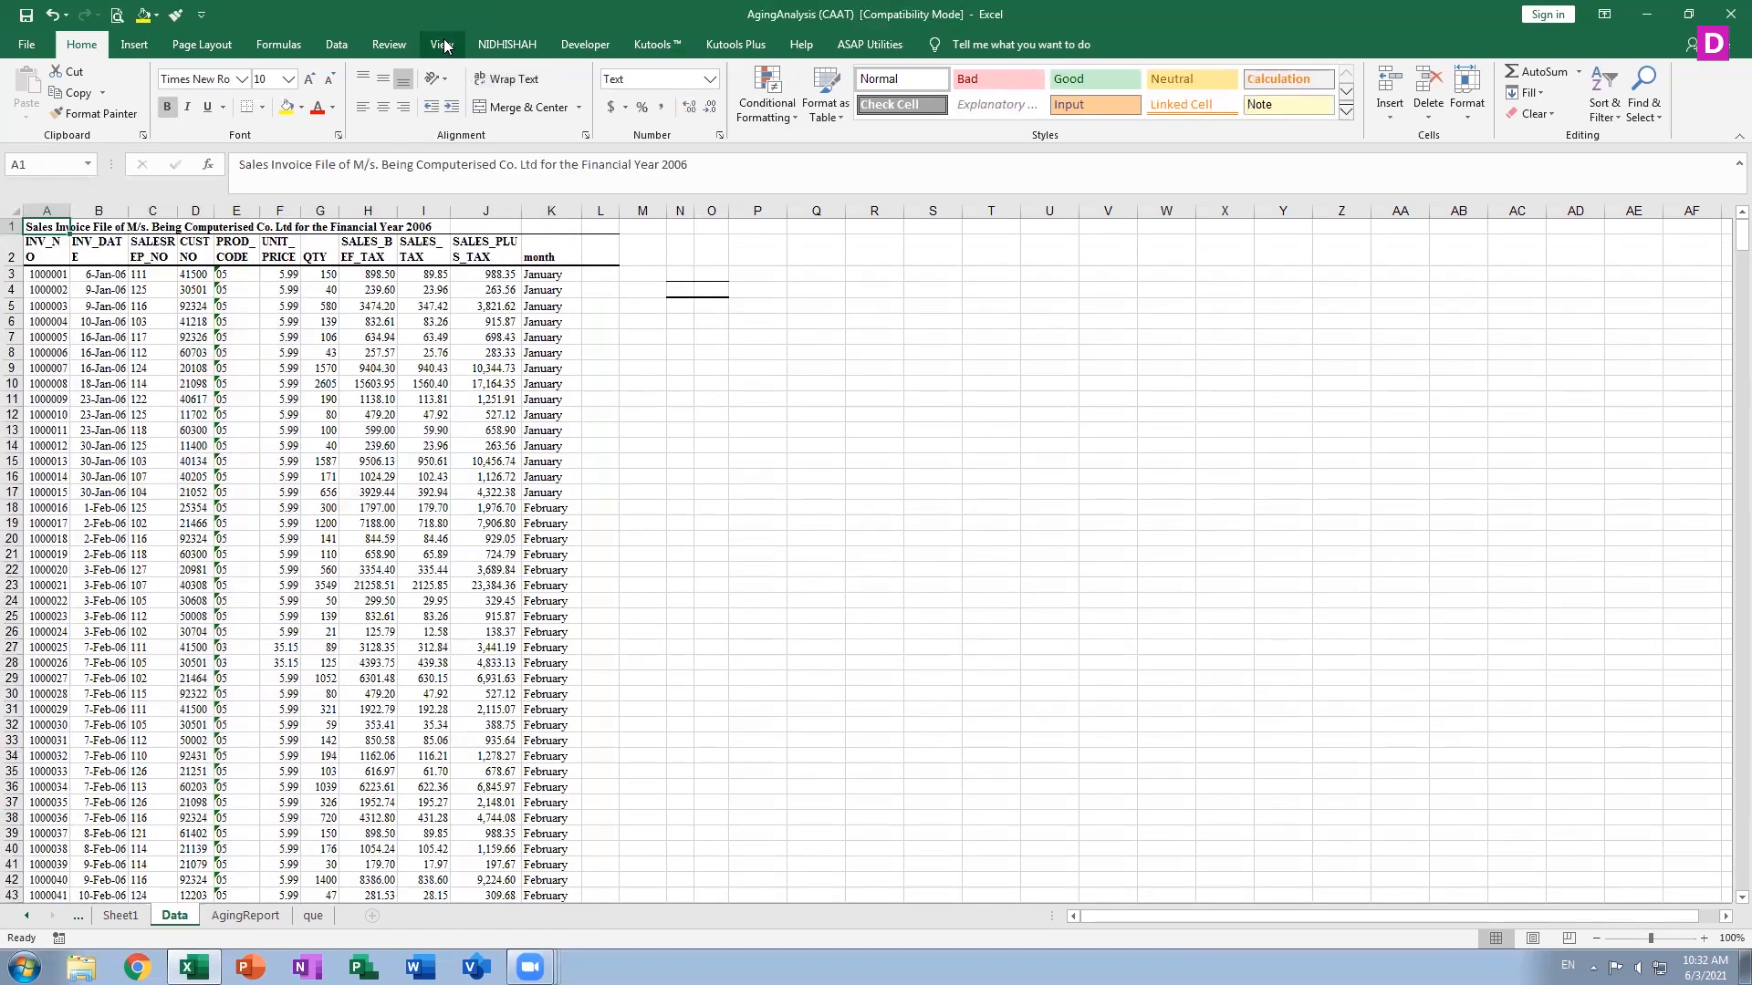
# Select row 1 and extend the selection across to the sheet's last column, IV
pyautogui.hotkey('shift', 'space')
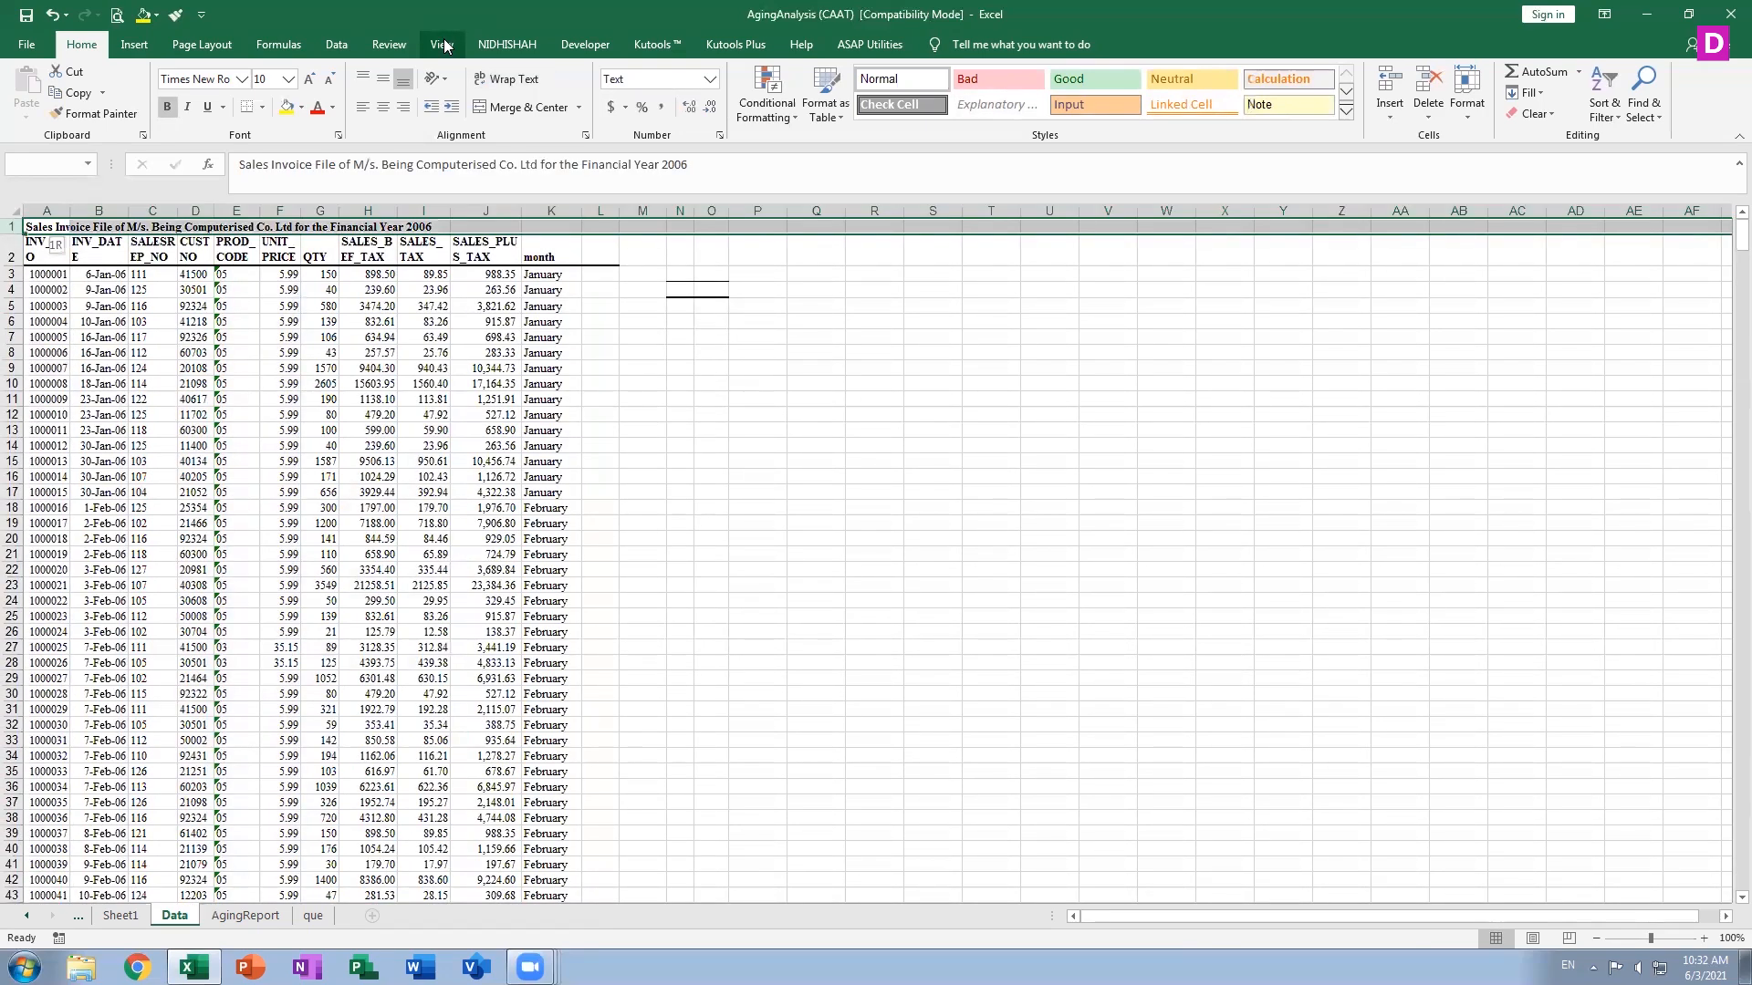
pyautogui.hotkey('ctrl', 'shift', 'Right')
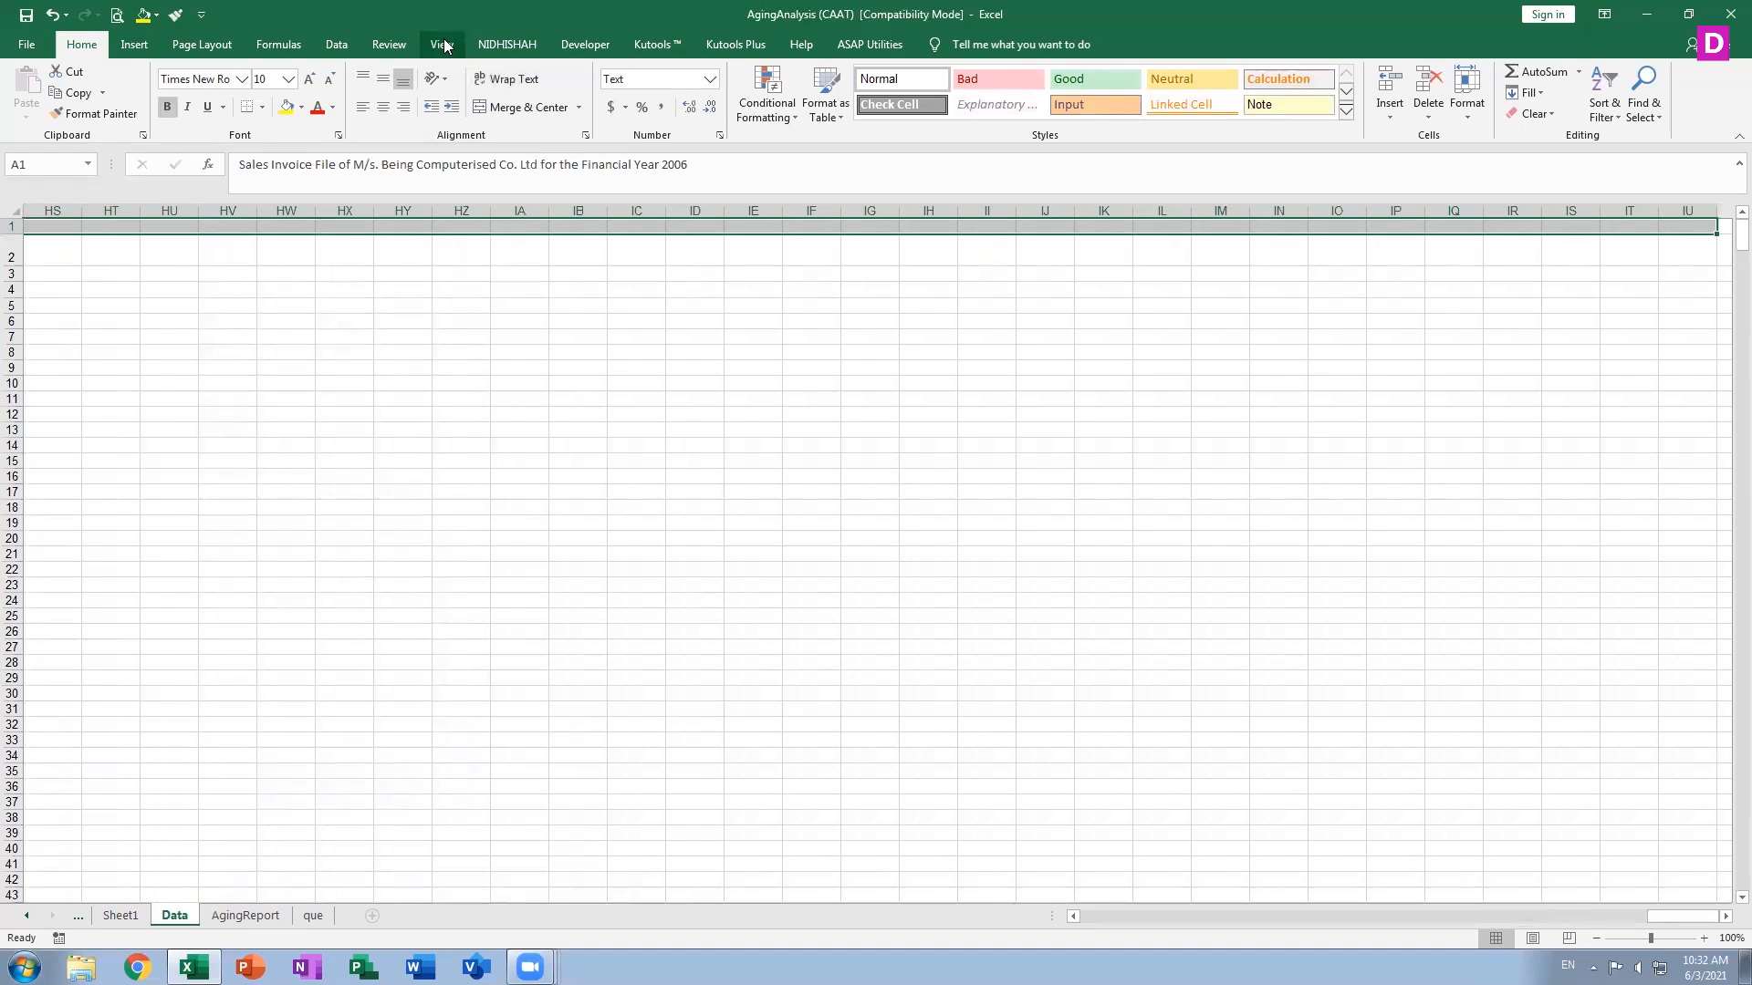
# Jump from A1 to the last column cell IV1 and return to A1
pyautogui.hotkey('ctrl', 'Home')
pyautogui.hotkey('ctrl', 'Right')
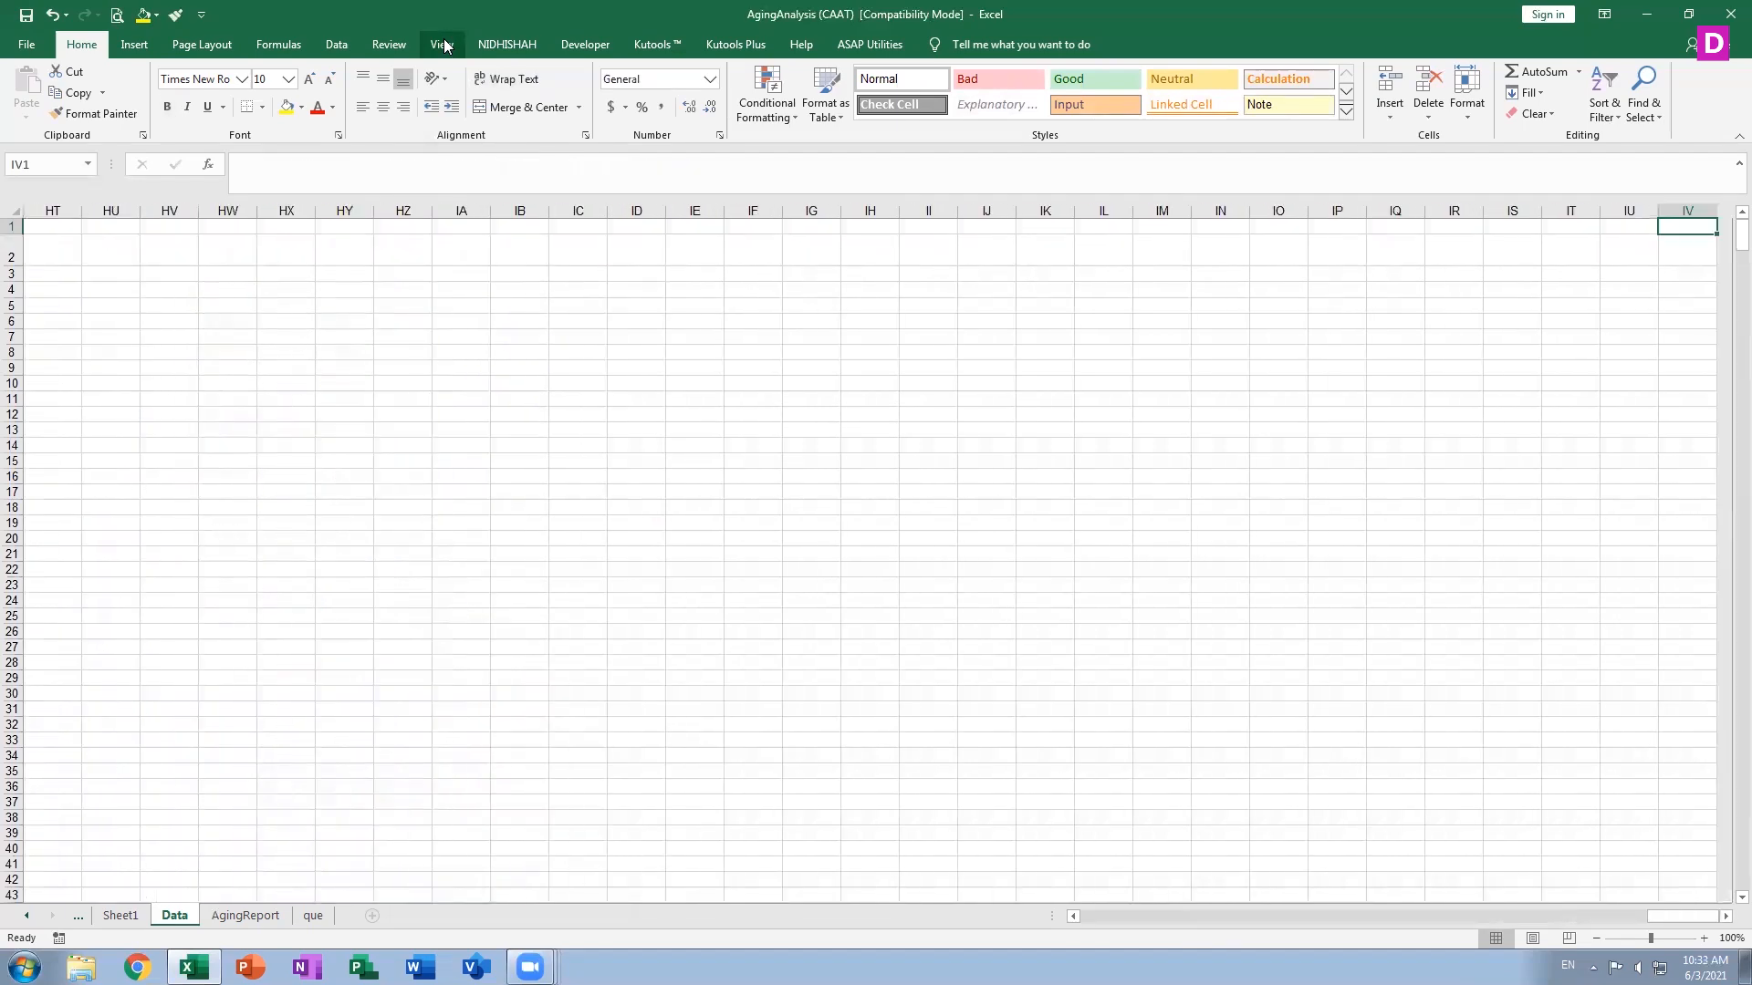
pyautogui.hotkey('ctrl', 'Home')
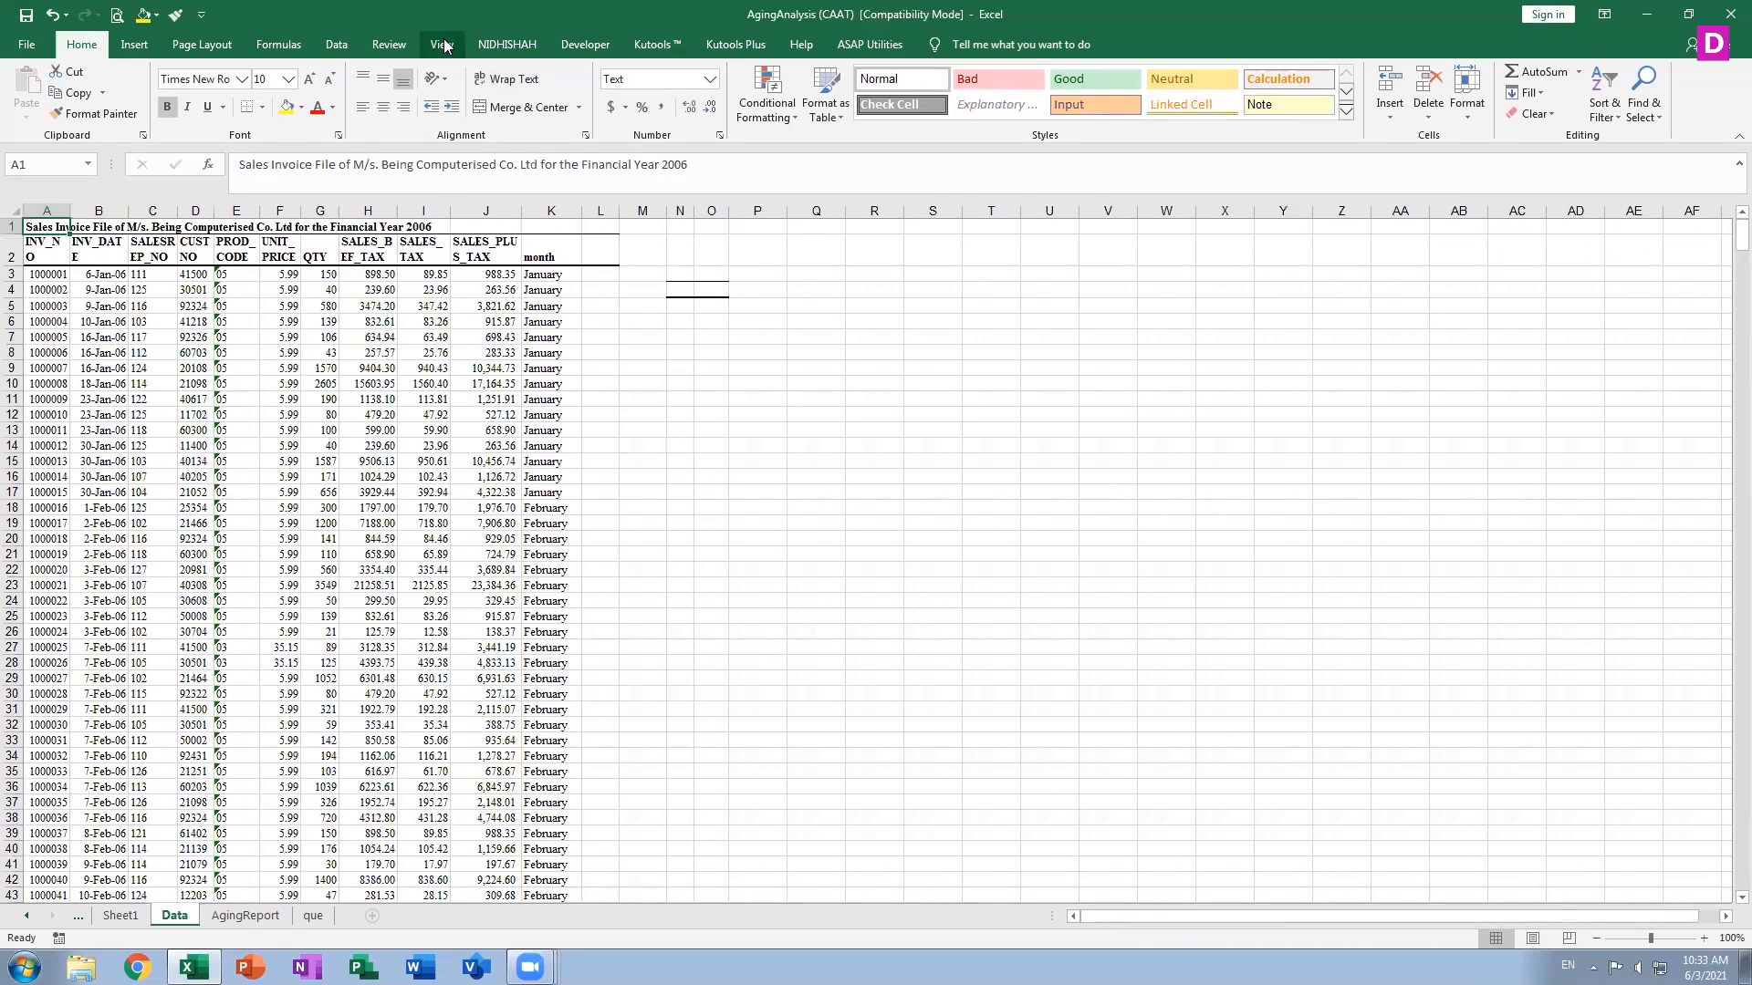
# Select A1:K1 column by column, then extend the selection down to the last data row, 902
pyautogui.hotkey('shift', 'Right')
pyautogui.hotkey('shift', 'Right')
pyautogui.hotkey('shift', 'Right')
pyautogui.hotkey('shift', 'Right')
pyautogui.hotkey('shift', 'Right')
pyautogui.hotkey('shift', 'Right')
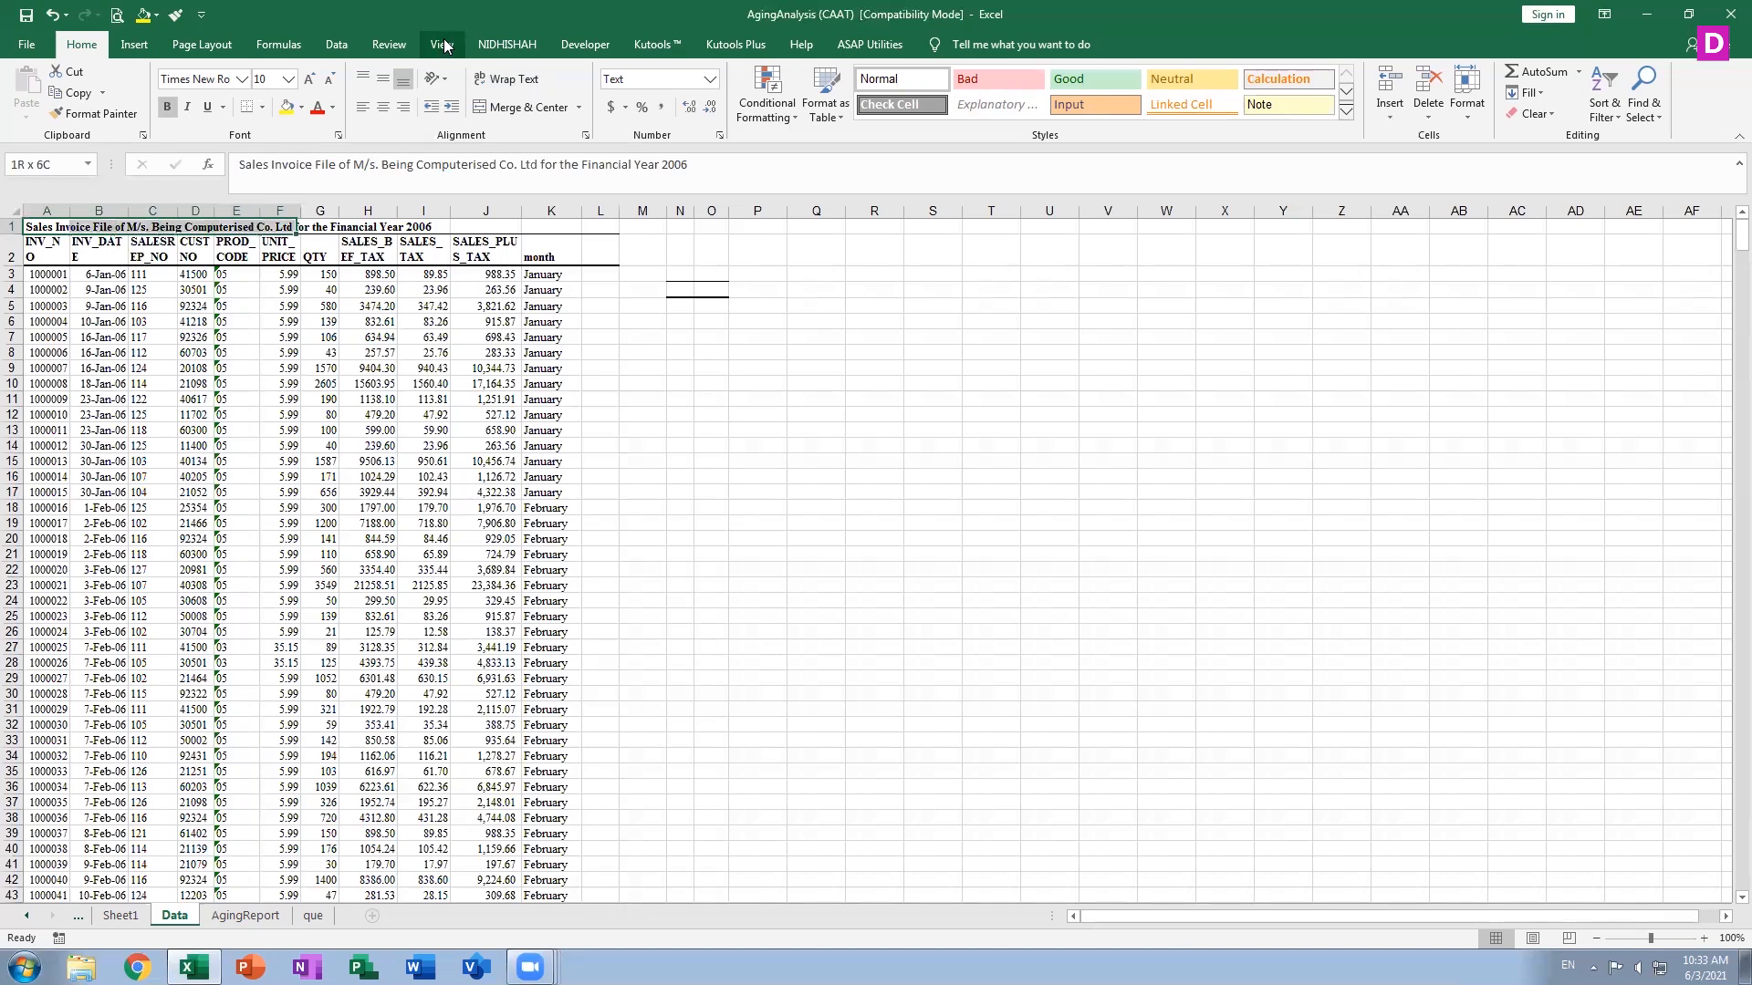
pyautogui.hotkey('shift', 'Right')
pyautogui.hotkey('shift', 'Right')
pyautogui.hotkey('shift', 'Right')
pyautogui.hotkey('shift', 'Right')
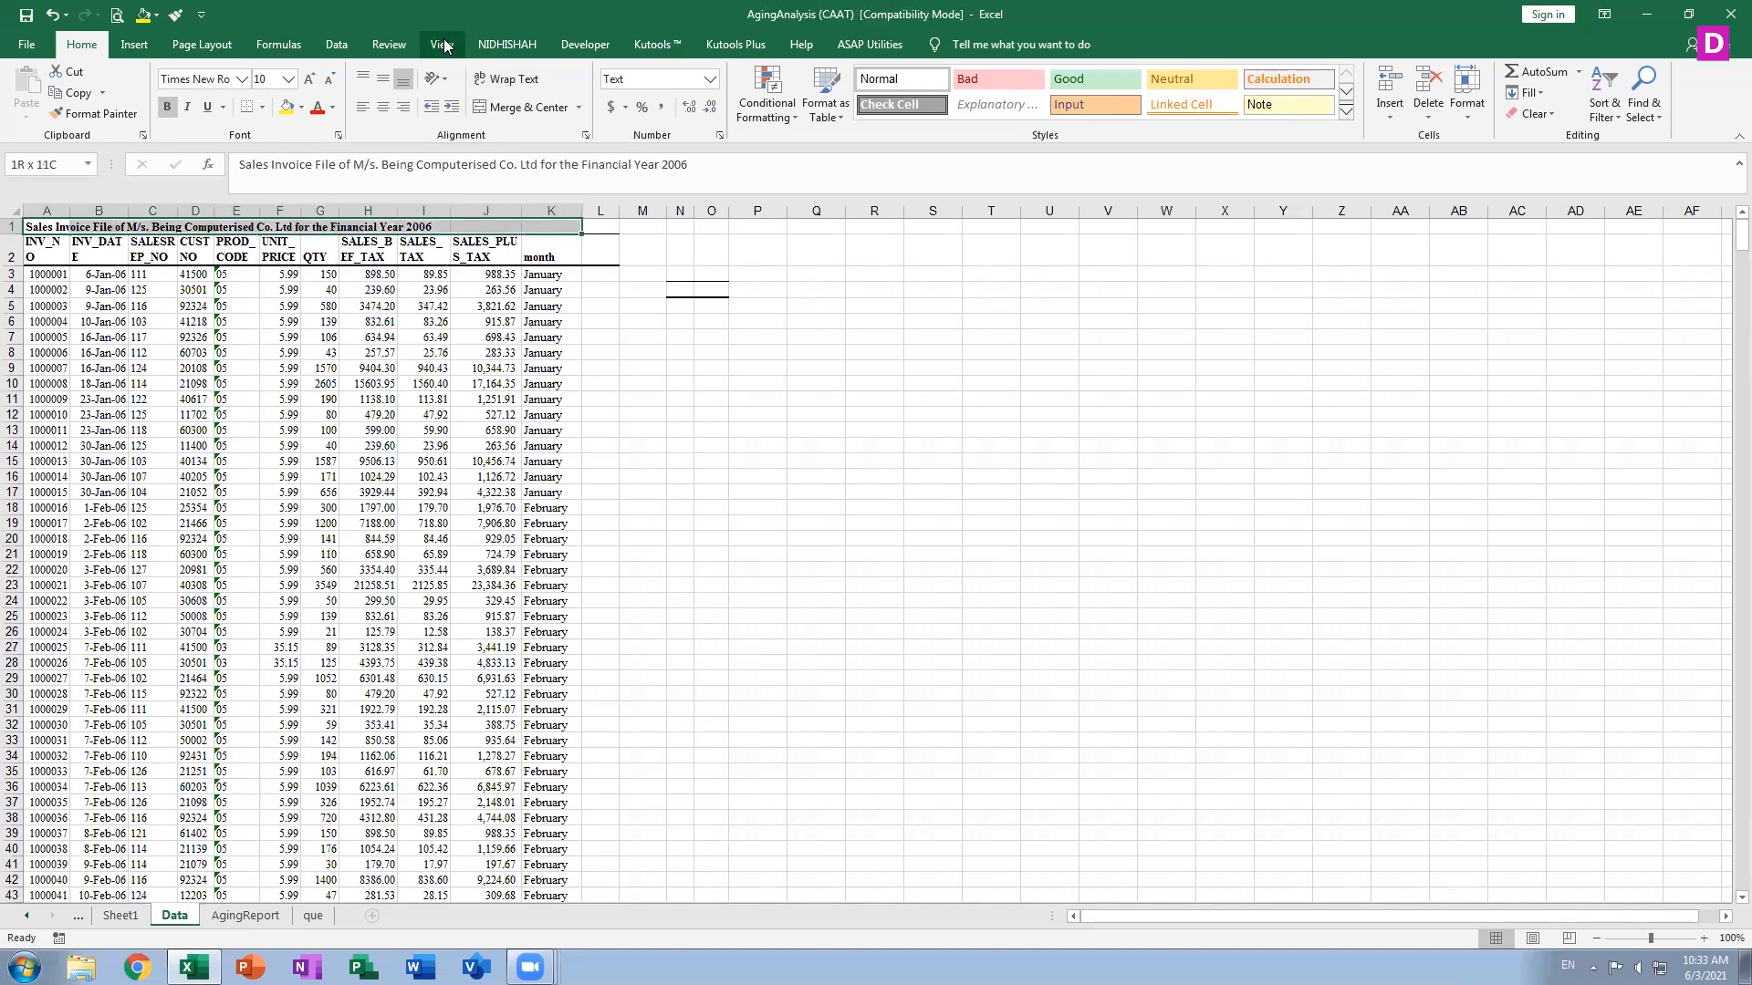
pyautogui.hotkey('shift', 'Down')
pyautogui.hotkey('shift', 'Down')
pyautogui.hotkey('shift', 'Down')
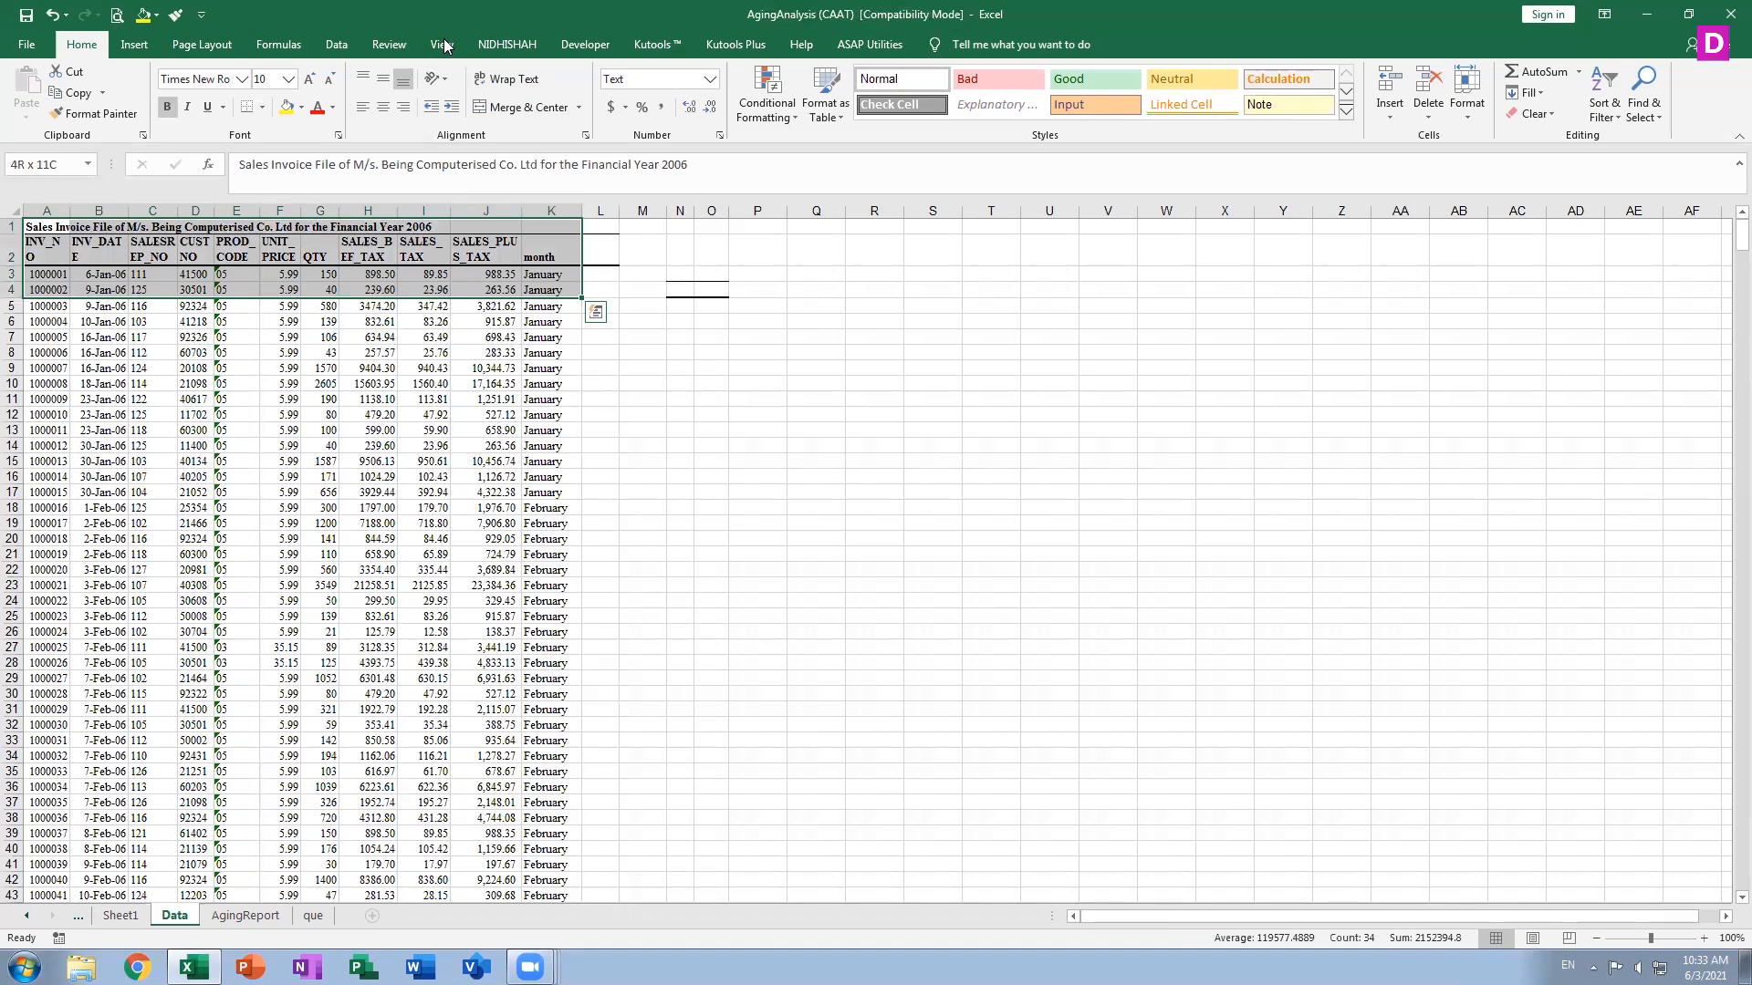
pyautogui.hotkey('ctrl', 'shift', 'Down')
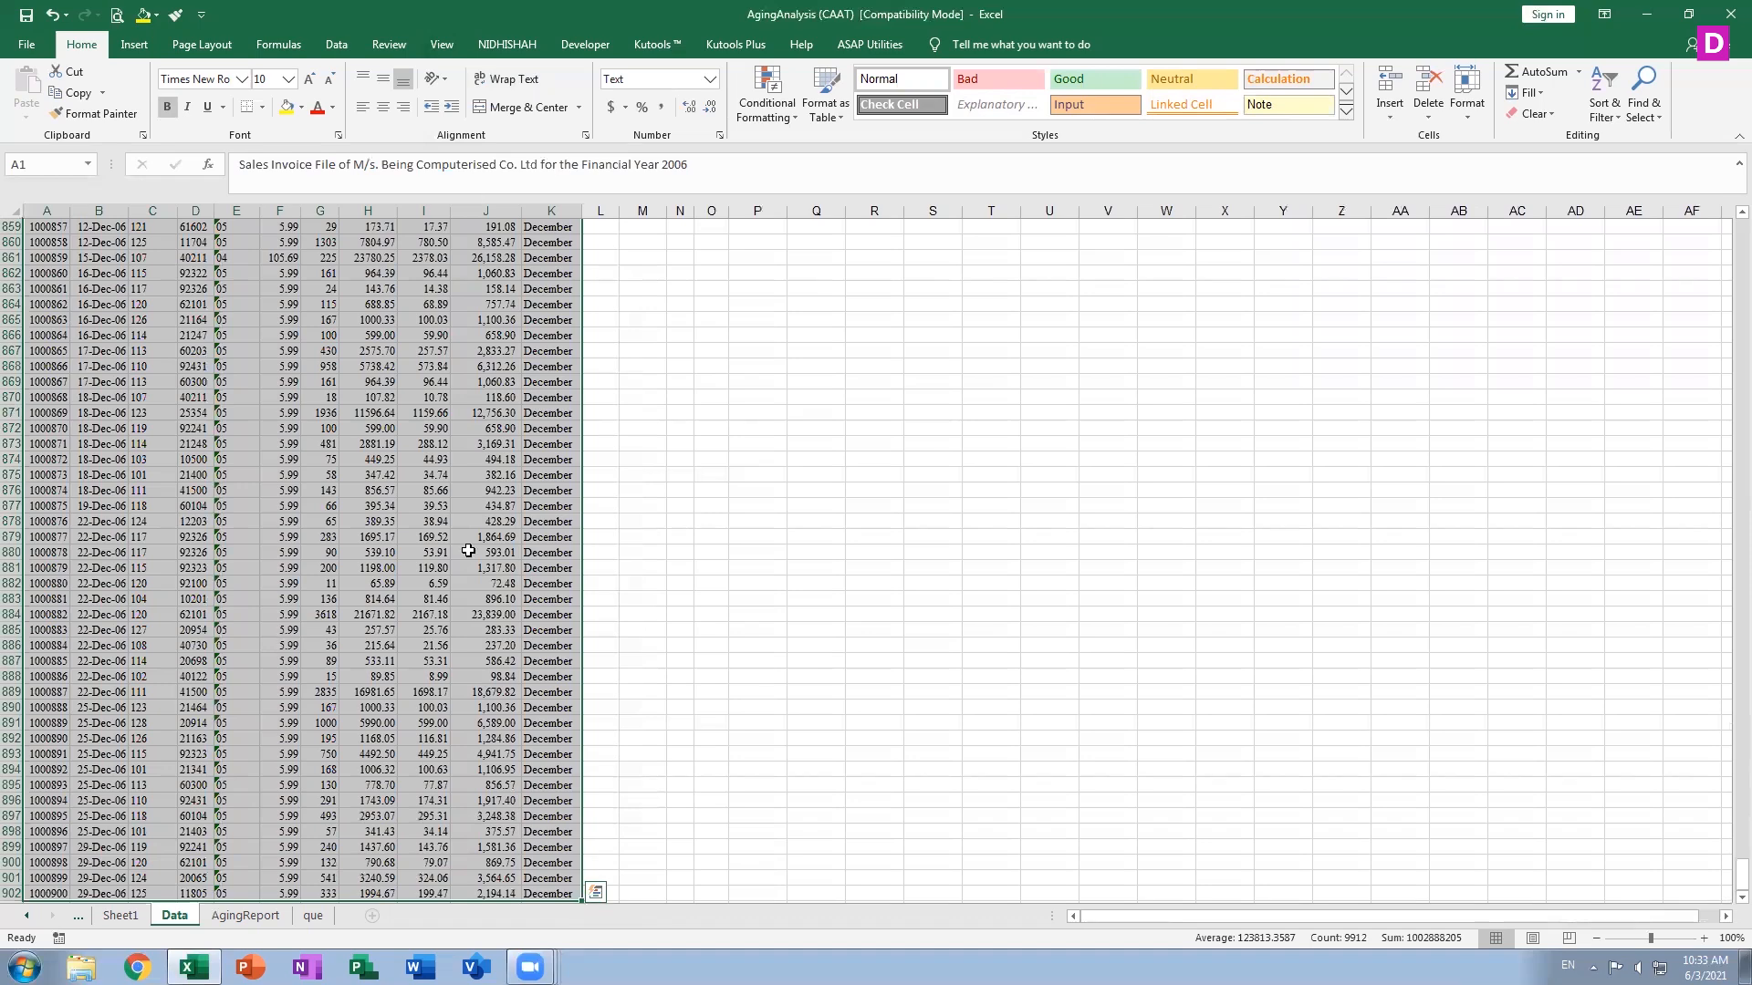
# Insert a PivotTable from the range Data!$A$2:$K$902 on a new worksheet
pyautogui.doubleClick(134, 44)
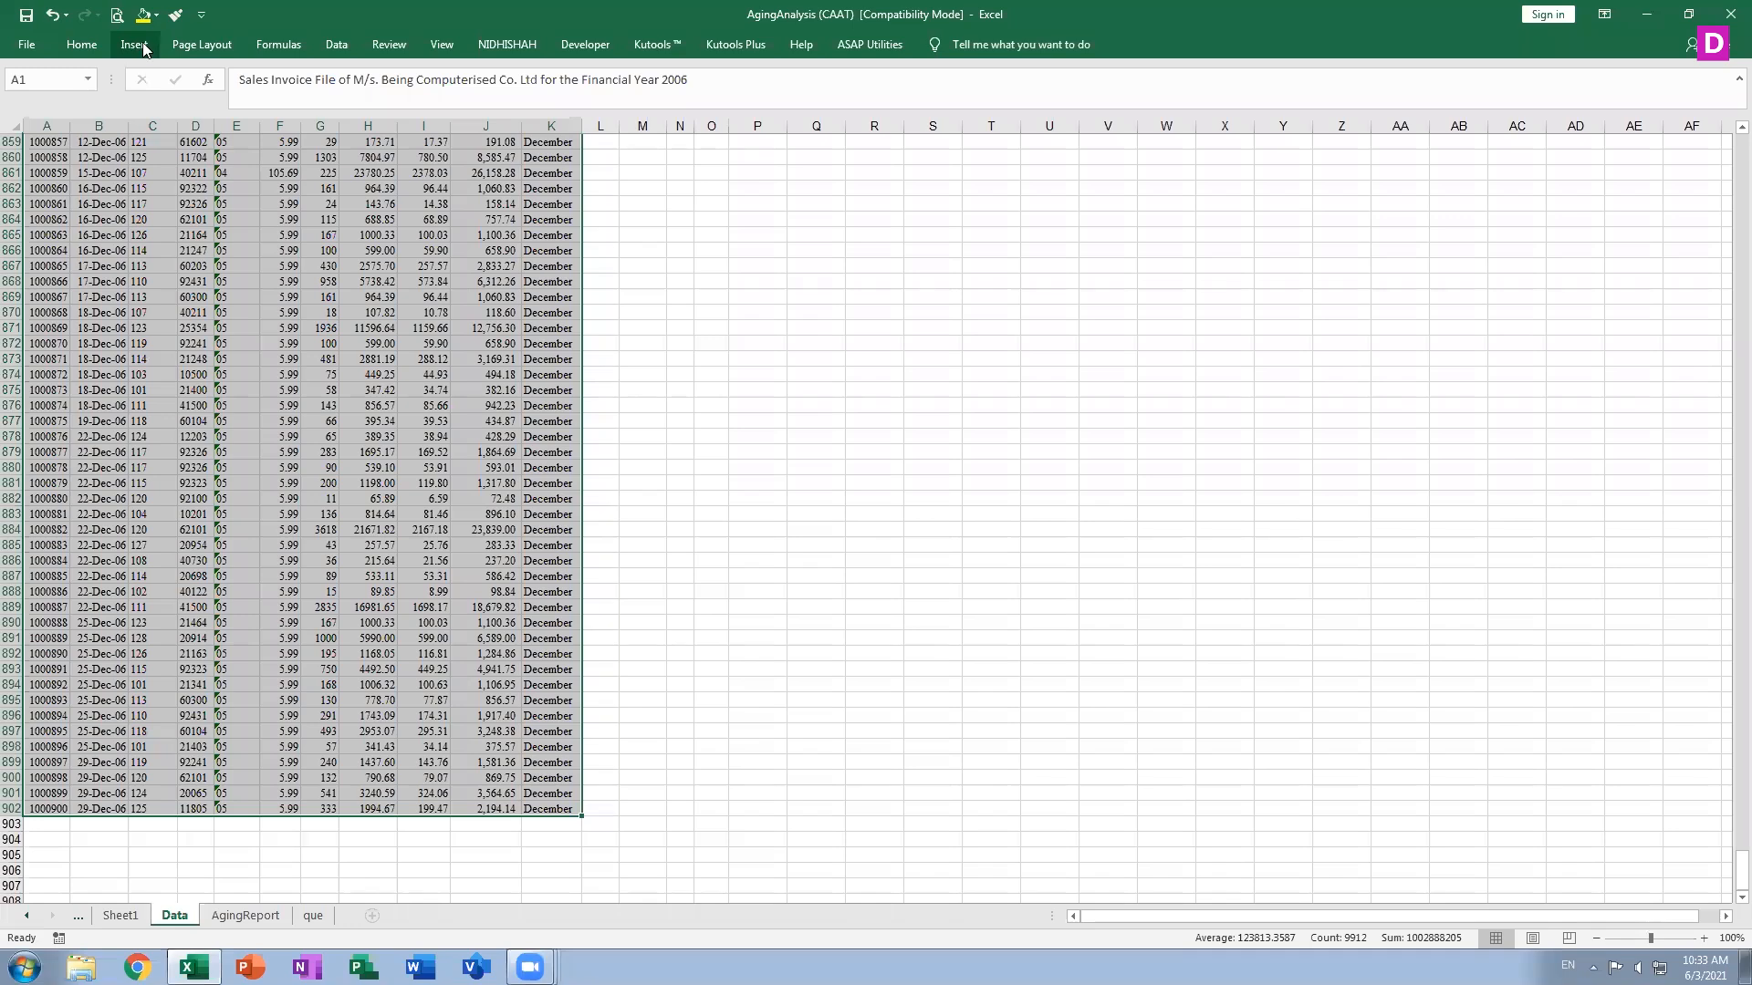
pyautogui.click(142, 40)
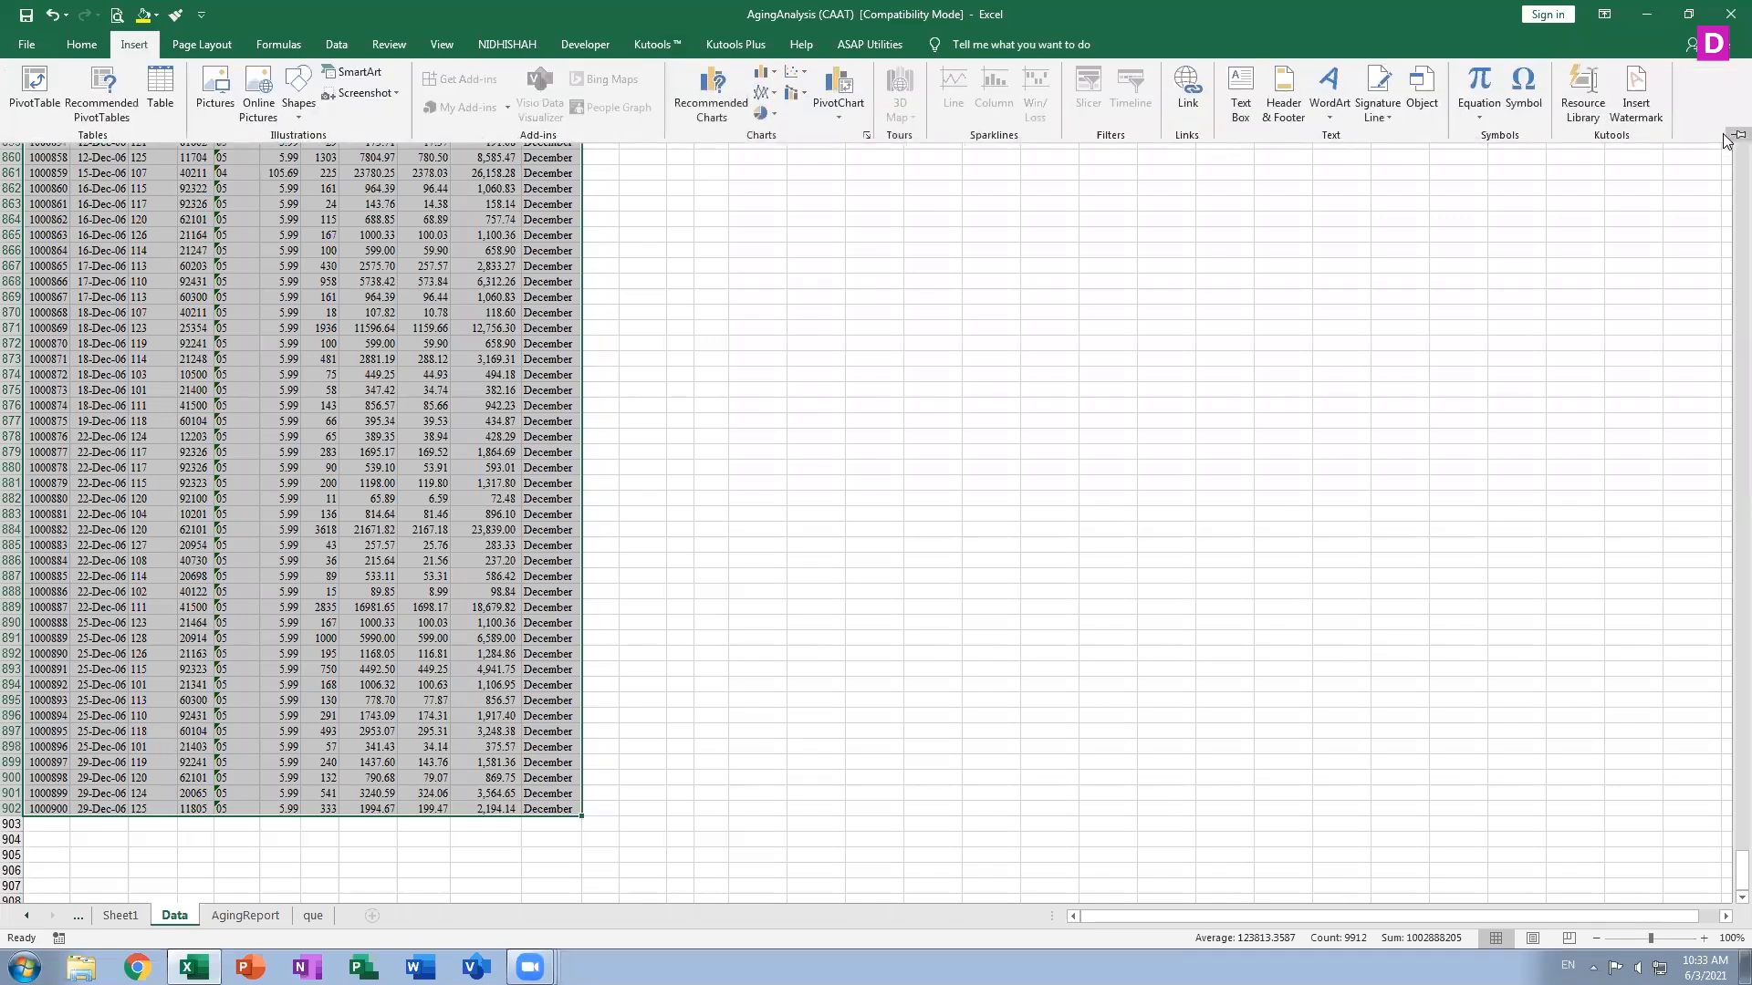
pyautogui.click(1737, 135)
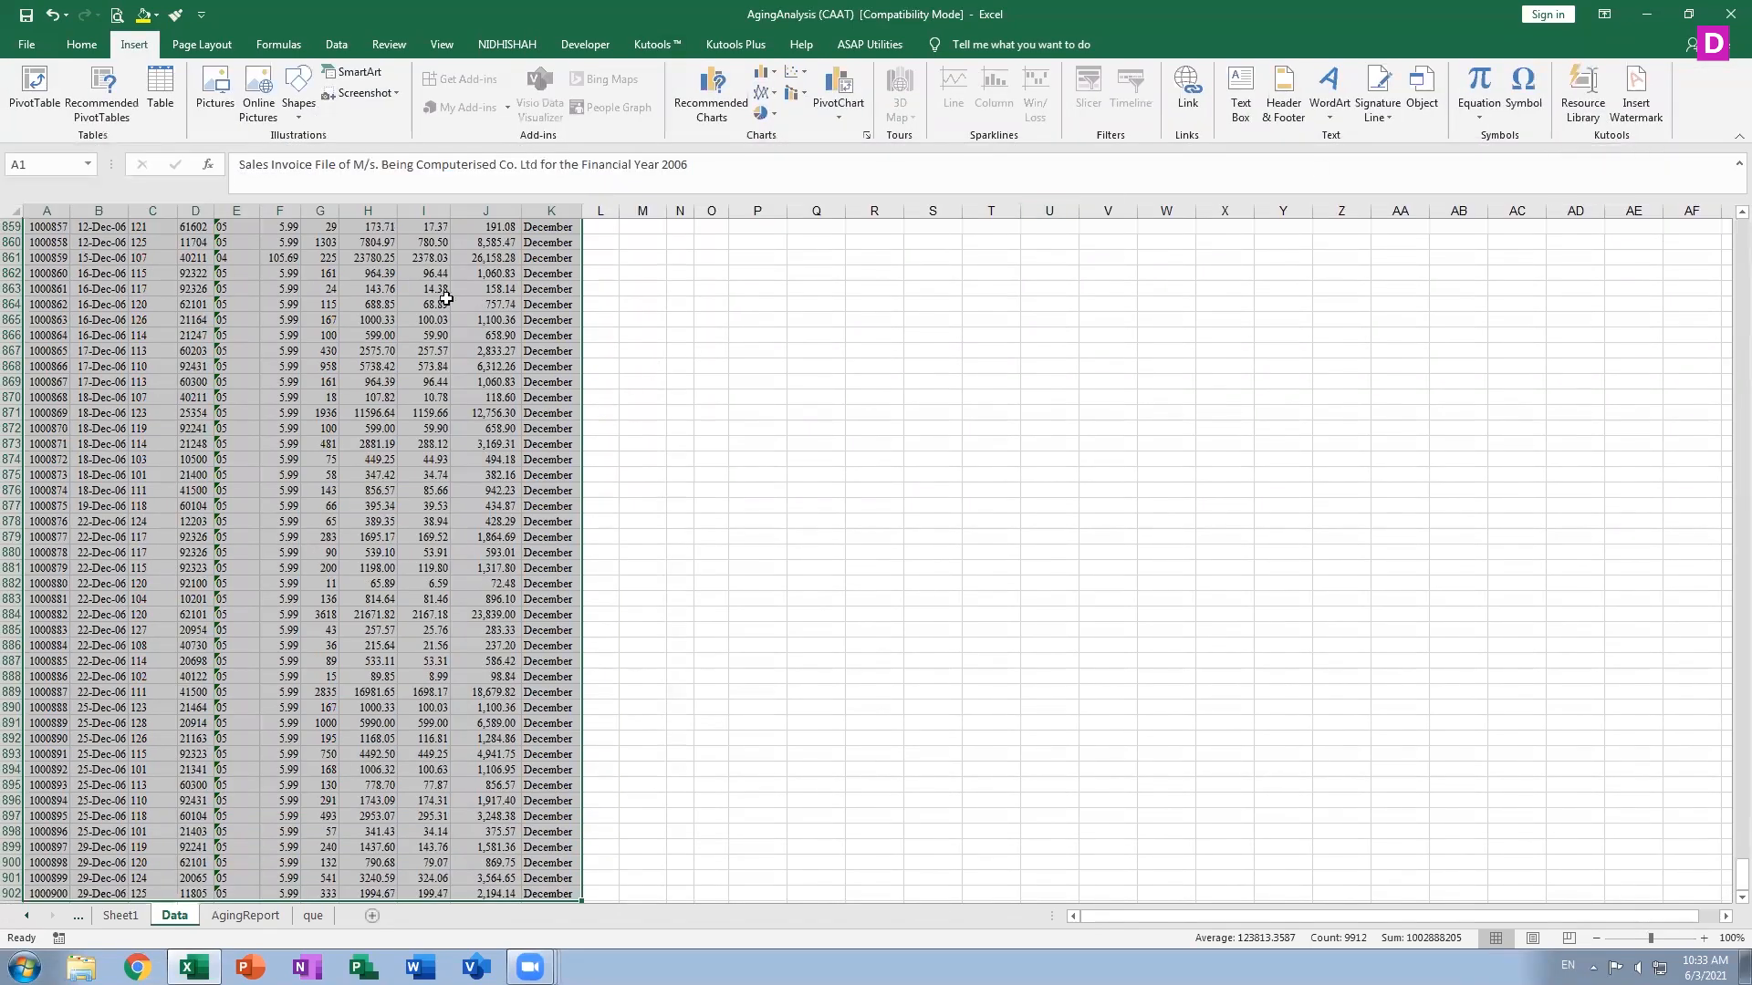
pyautogui.click(36, 96)
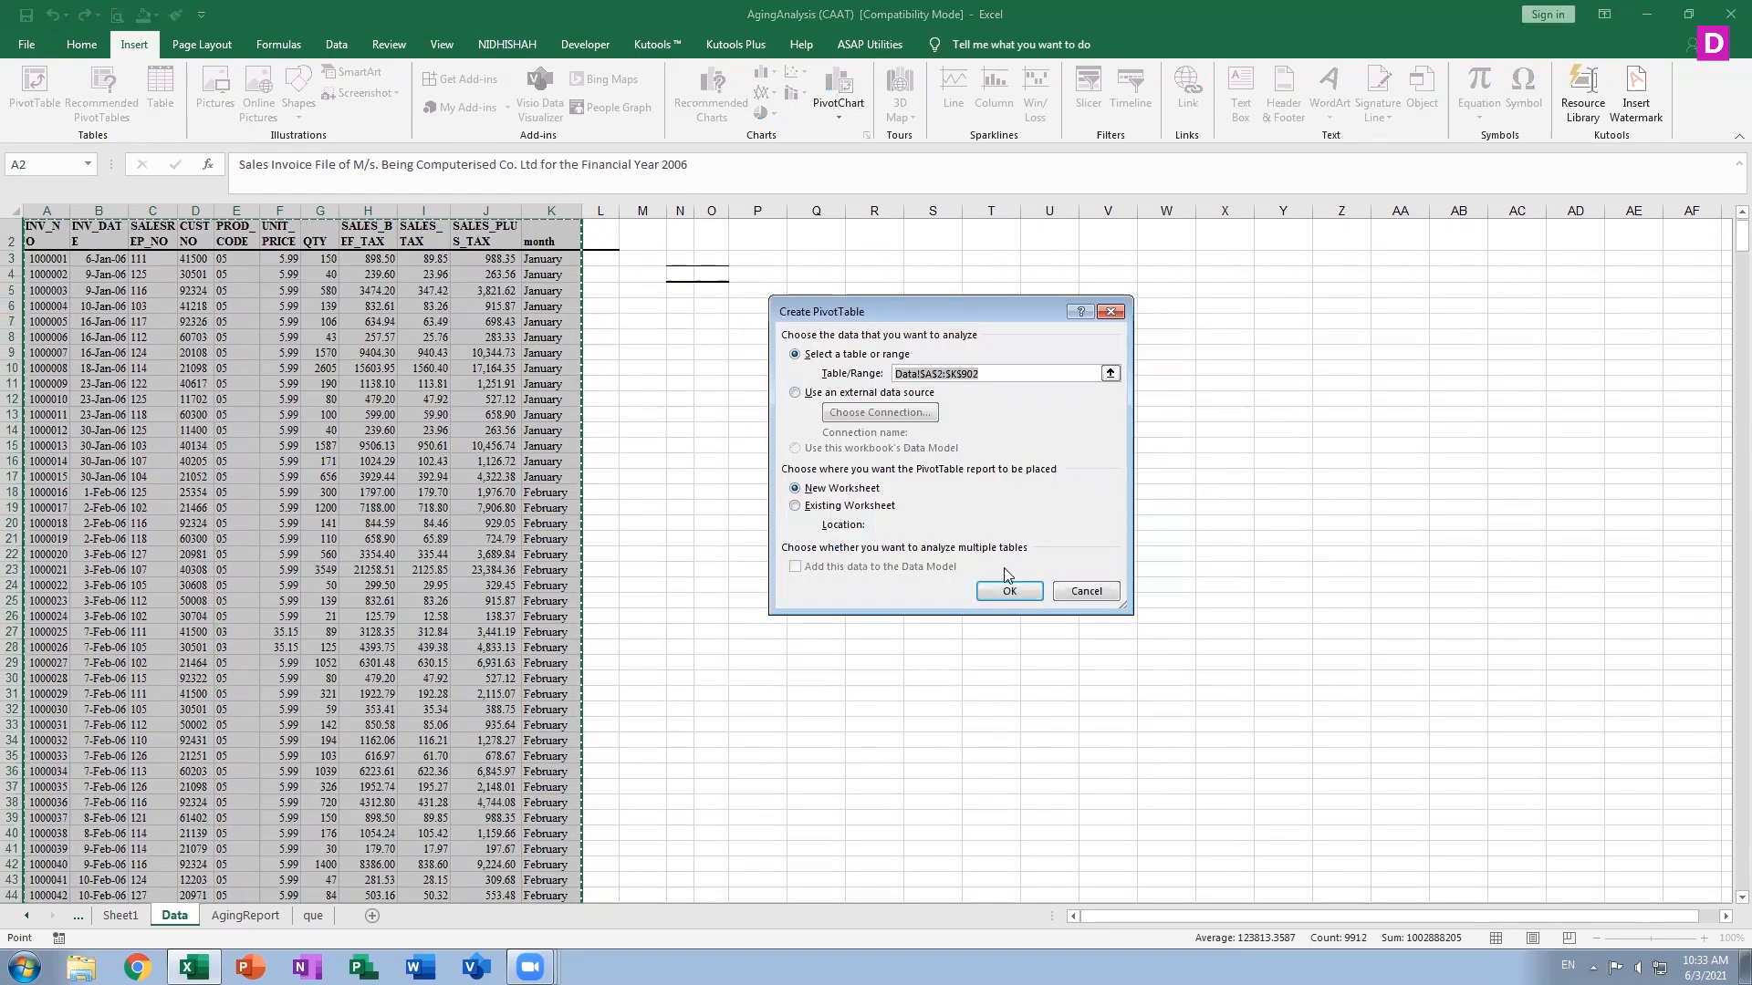
pyautogui.click(1010, 592)
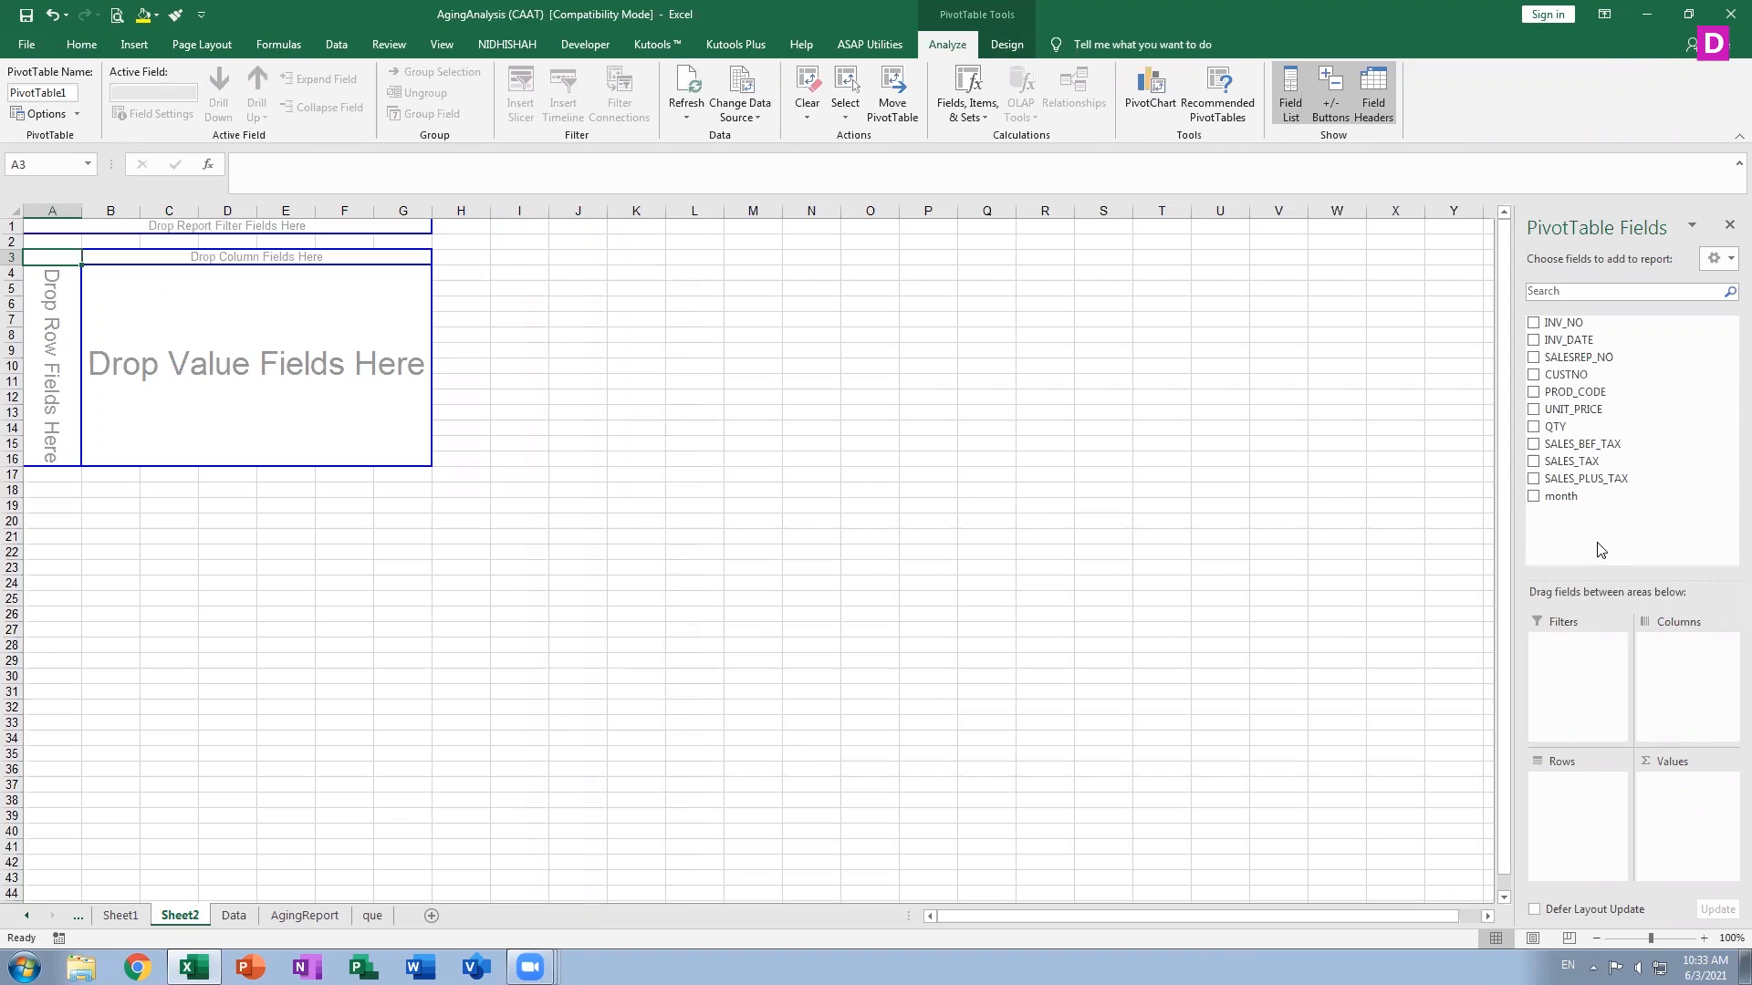
# Add the INV_NO field to the pivot and move it into the Rows area
pyautogui.click(1532, 322)
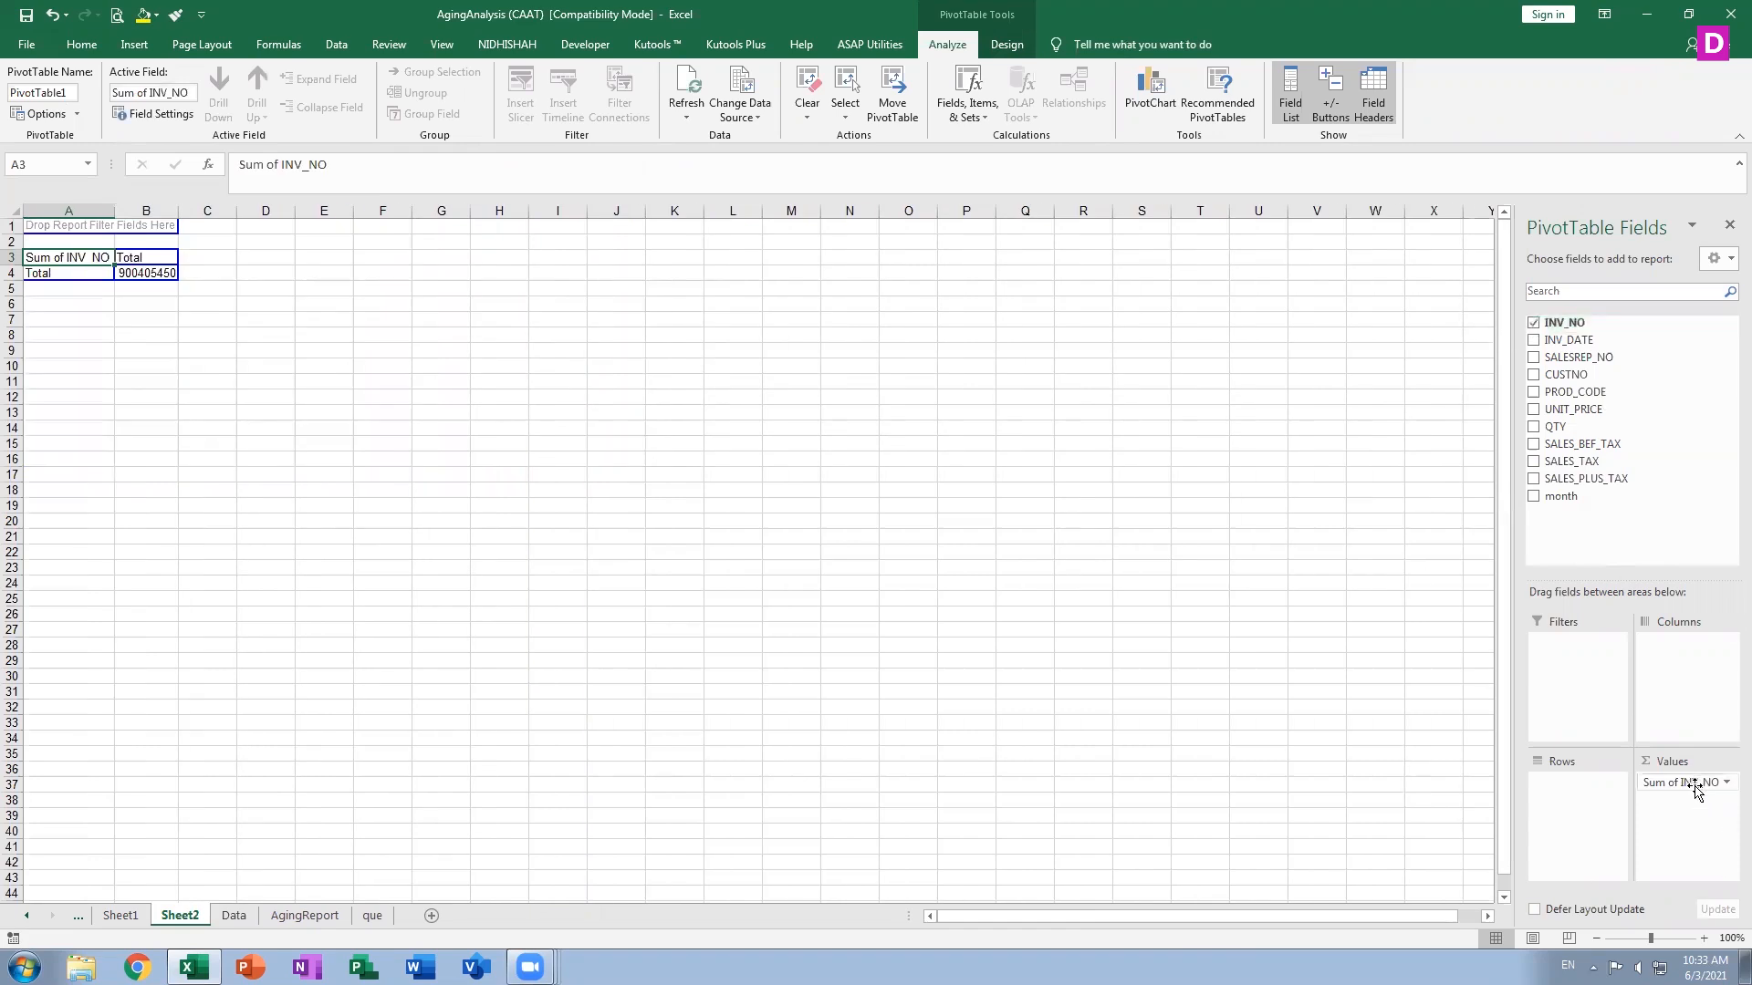
pyautogui.moveTo(1697, 790); pyautogui.dragTo(1569, 791)
pyautogui.click(1568, 782)
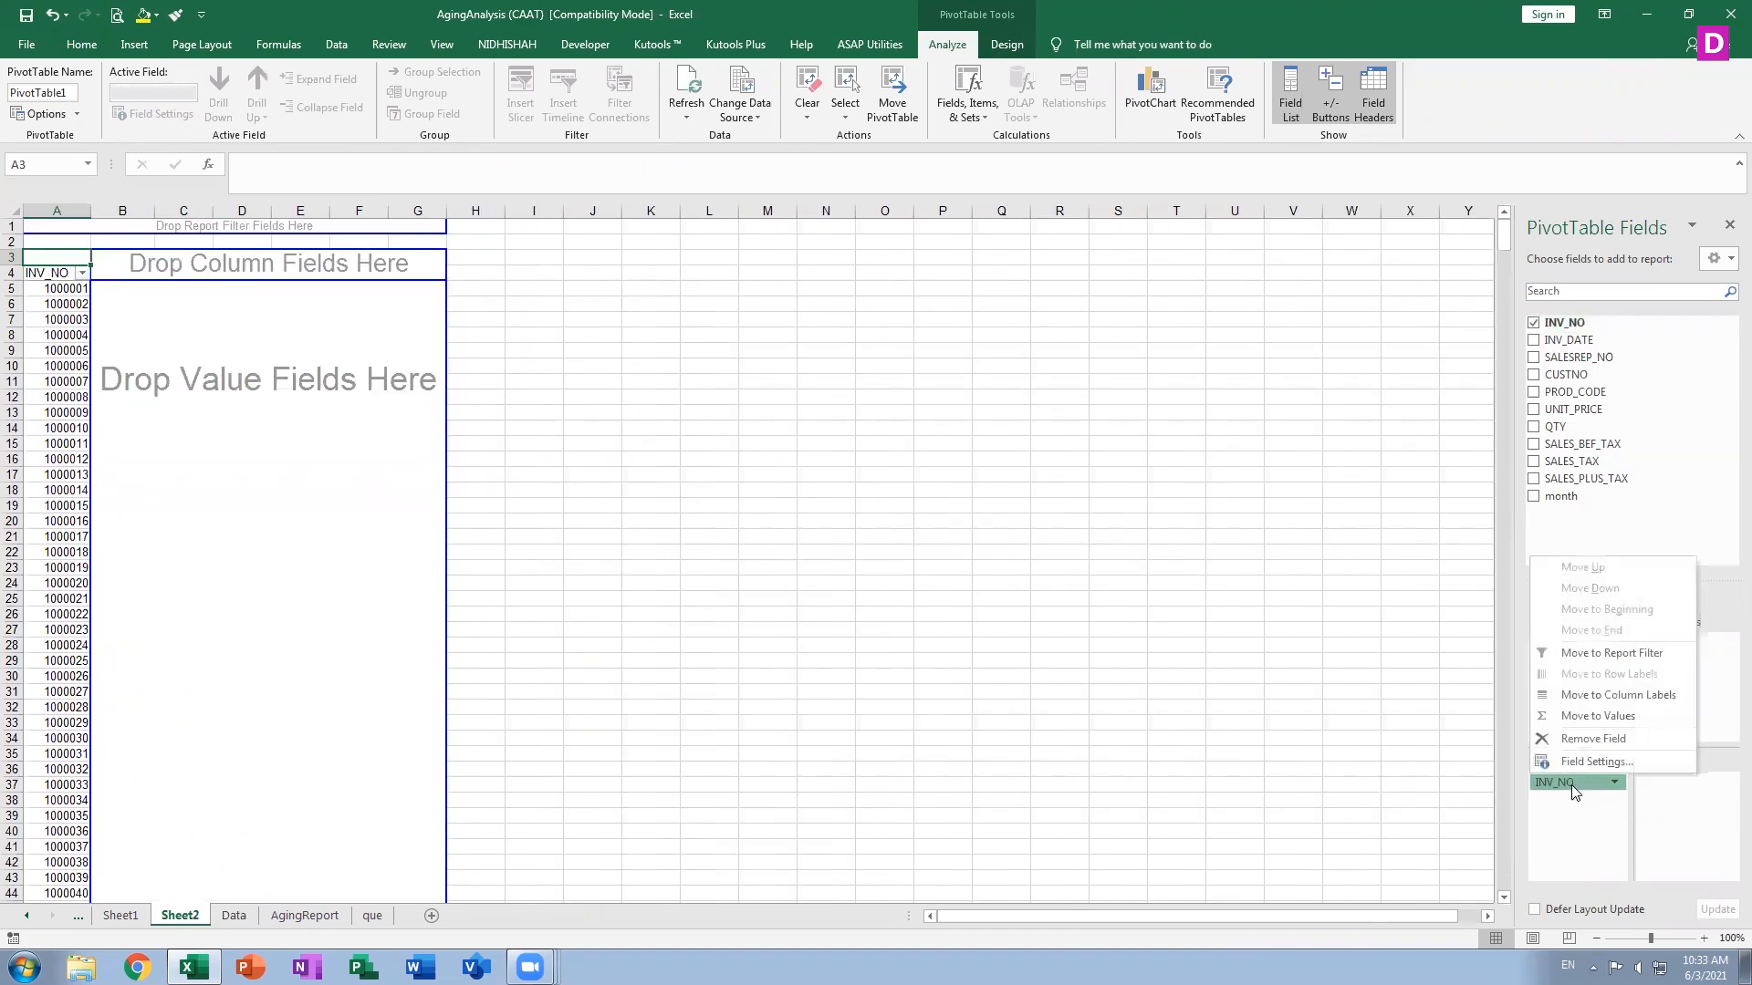
pyautogui.click(1386, 799)
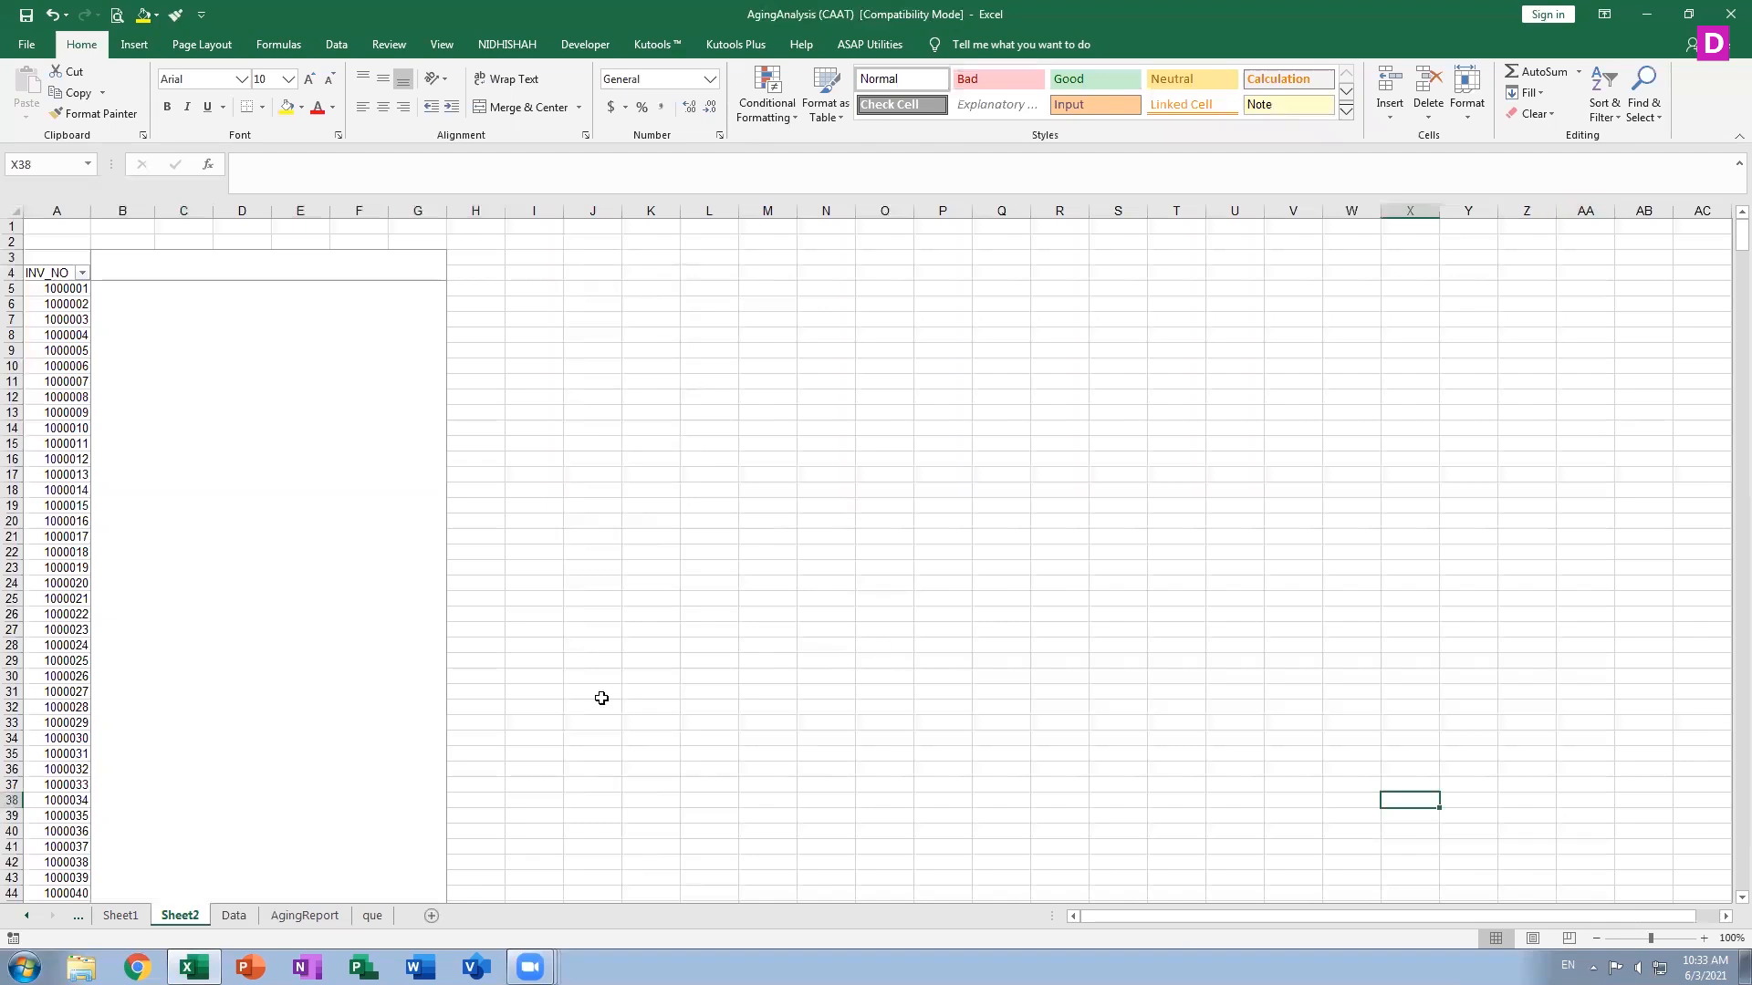
pyautogui.click(61, 477)
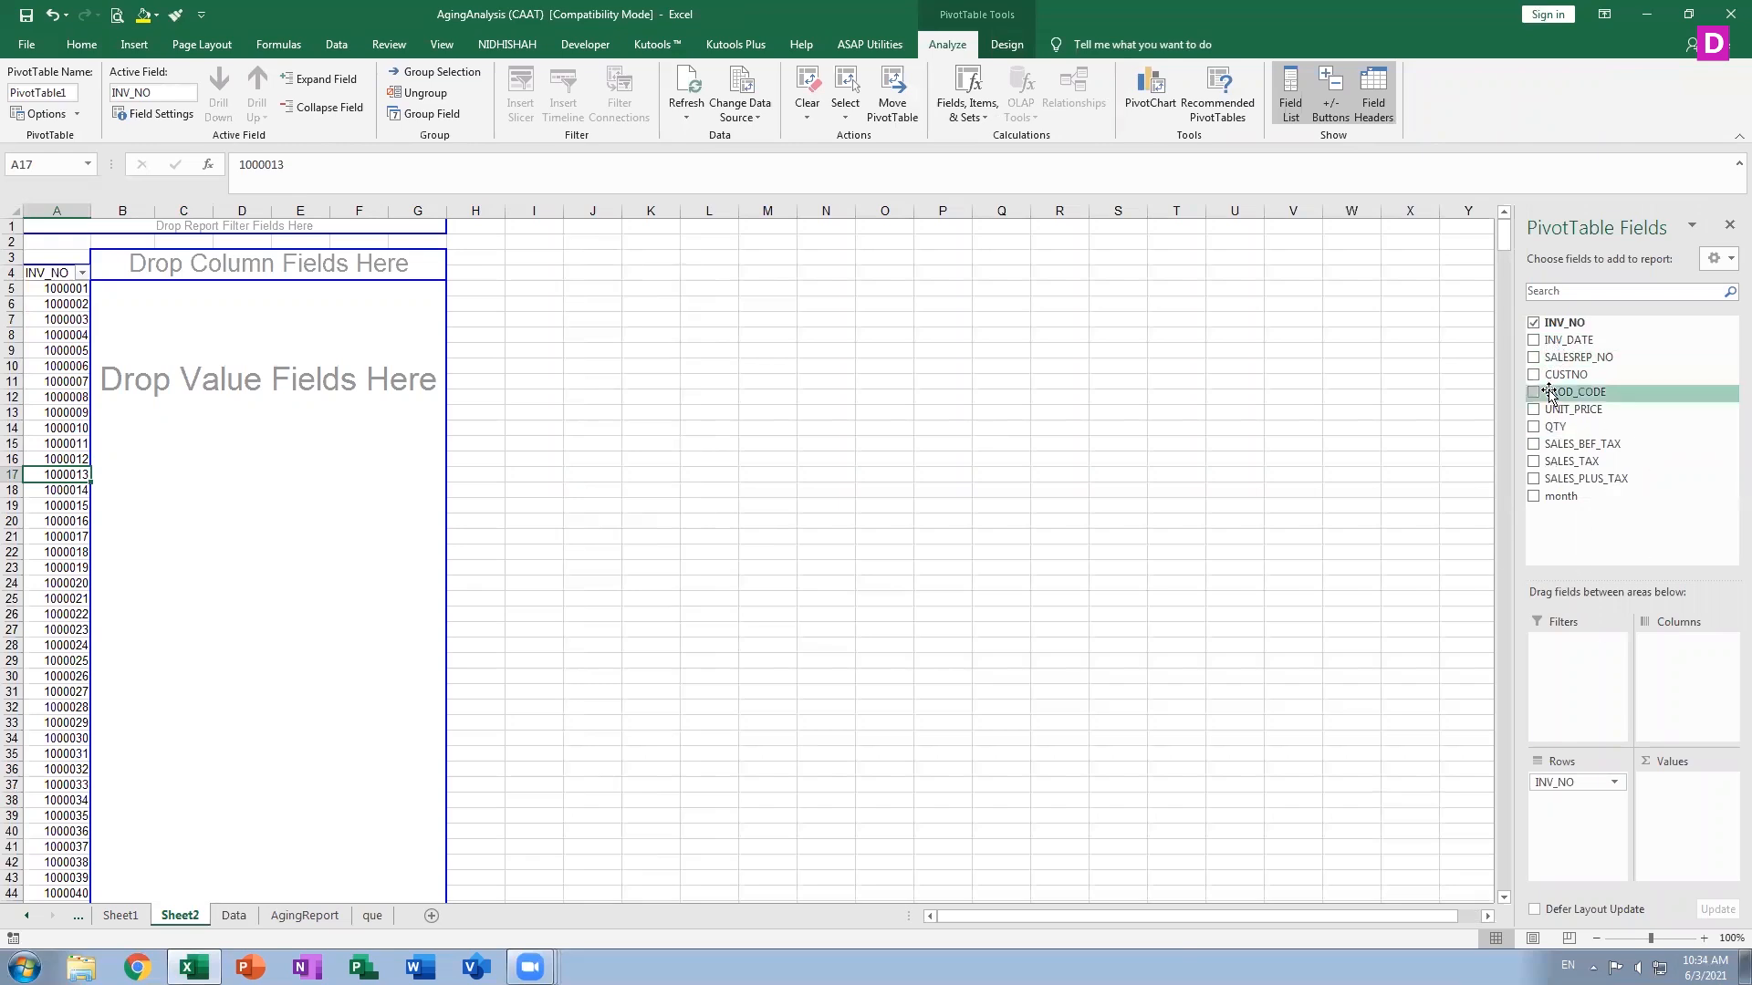
# Add SALESREP_NO and CUSTNO to the pivot and move both into Rows, with CUSTNO above SALESREP_NO
pyautogui.click(1533, 358)
pyautogui.click(1534, 375)
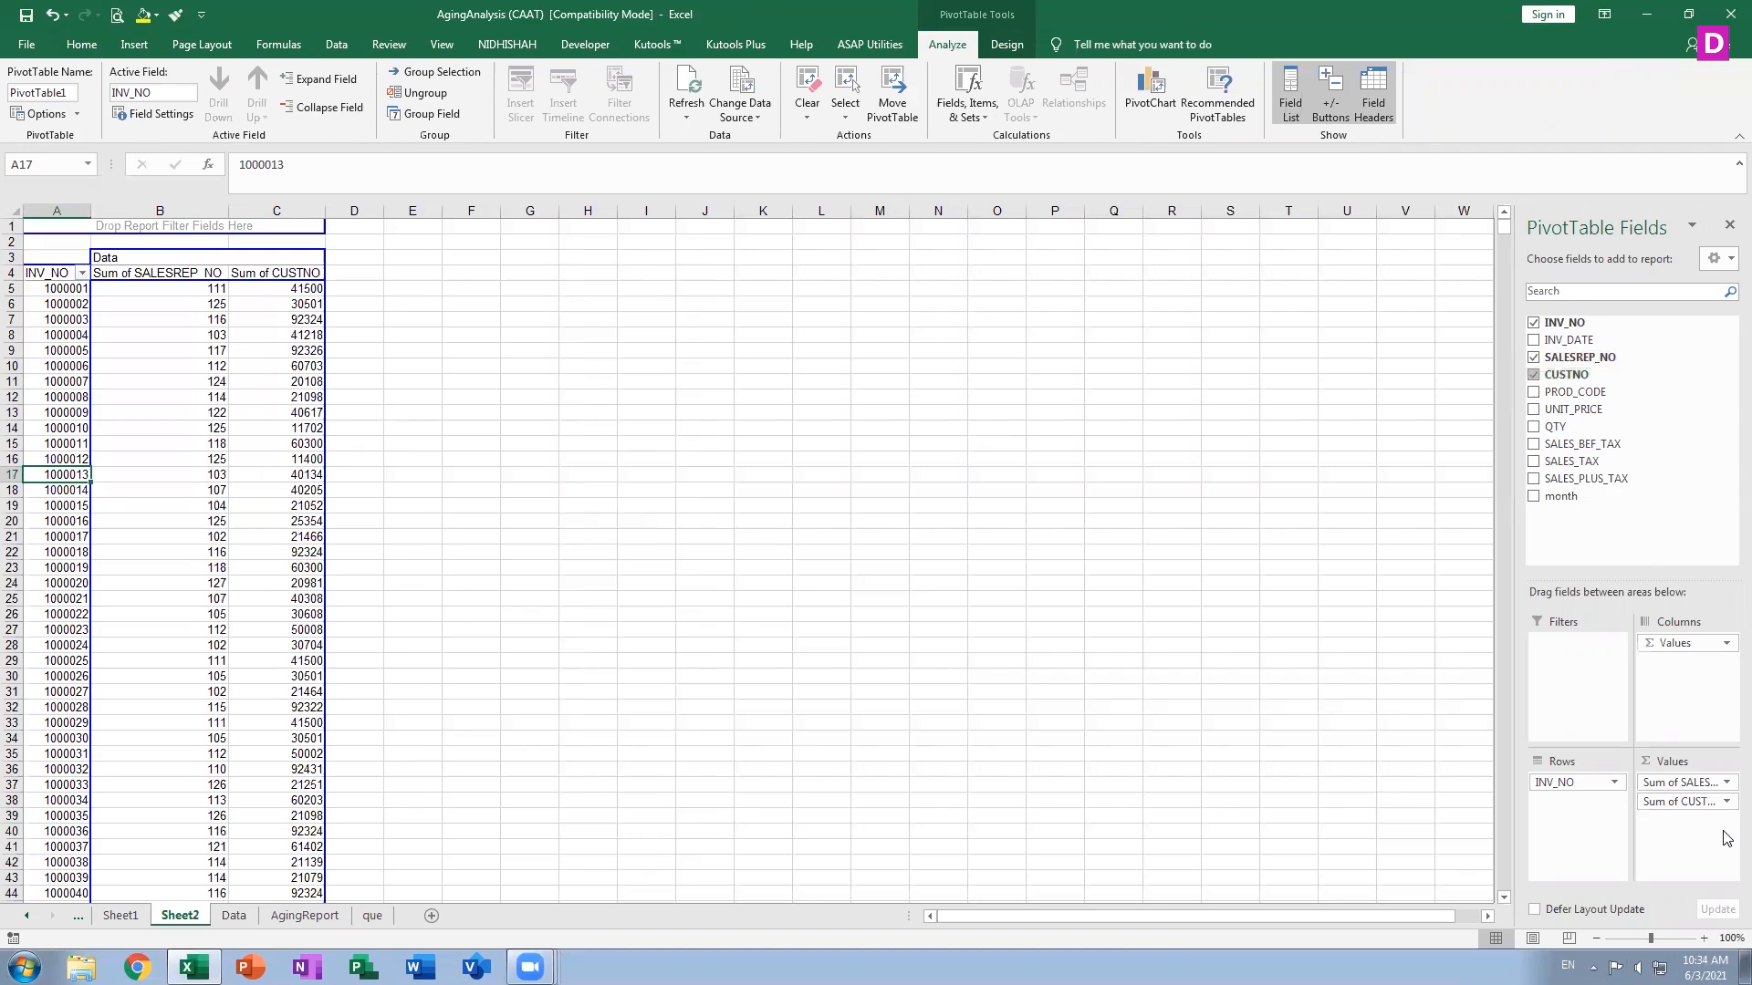
pyautogui.click(1682, 784)
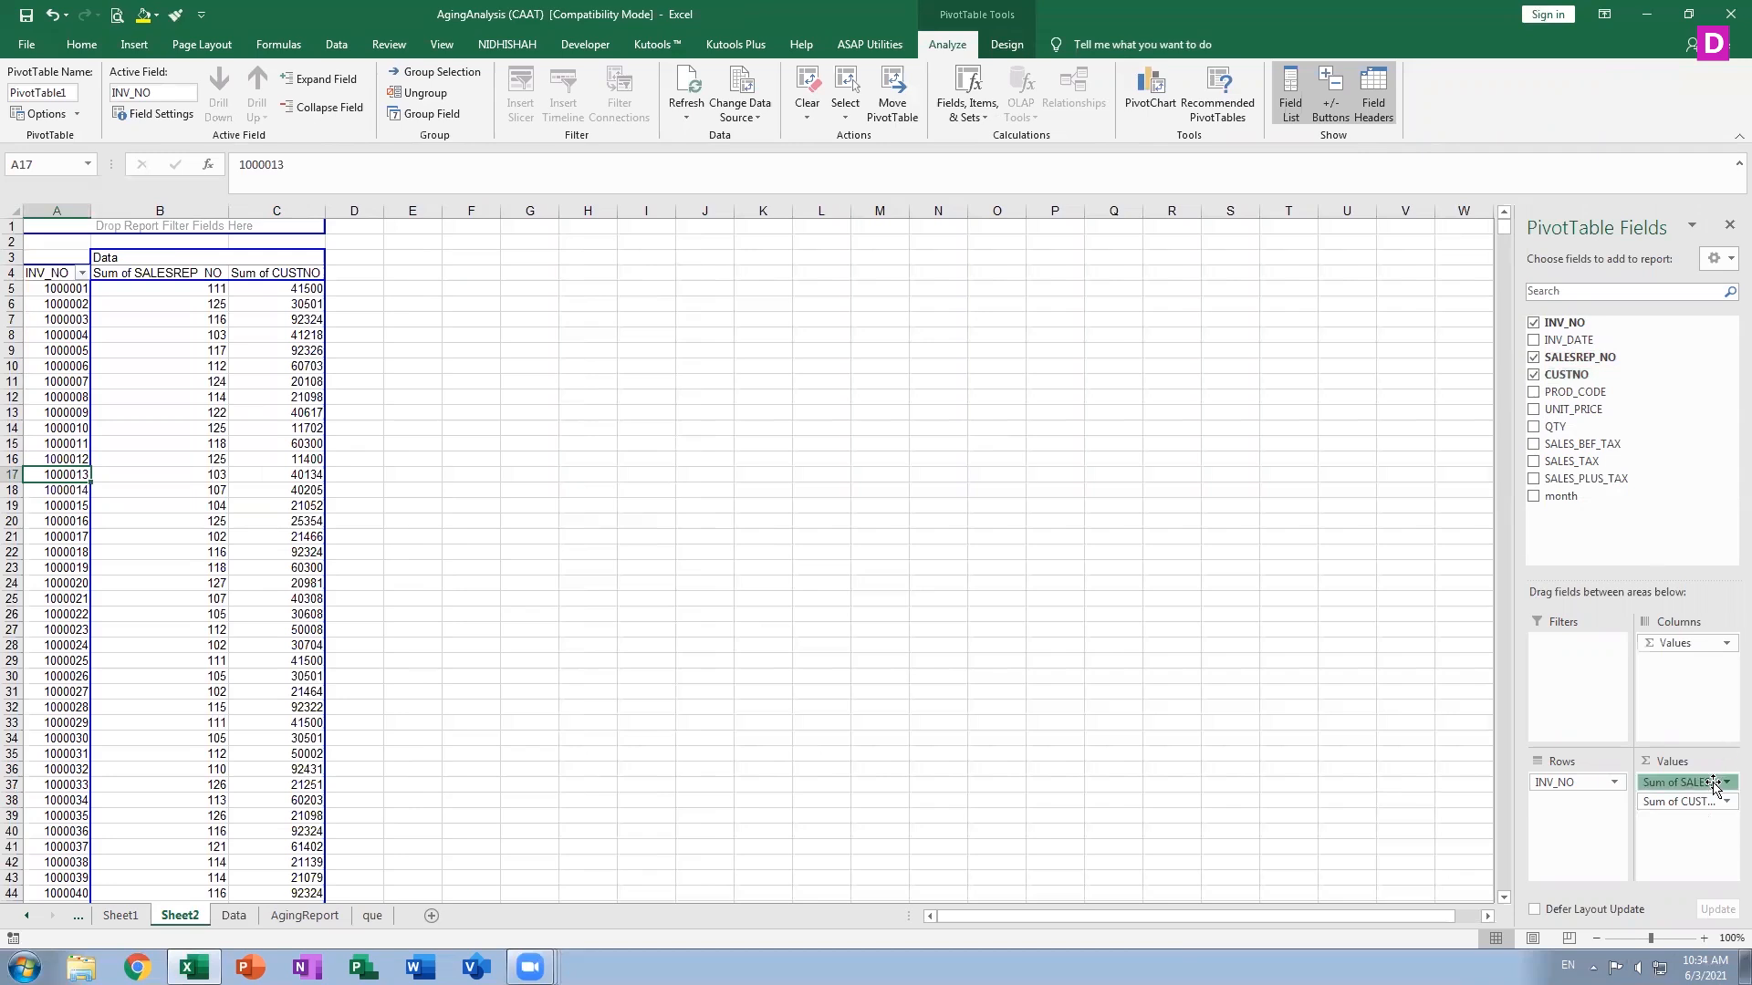
pyautogui.moveTo(1681, 783); pyautogui.dragTo(1578, 812)
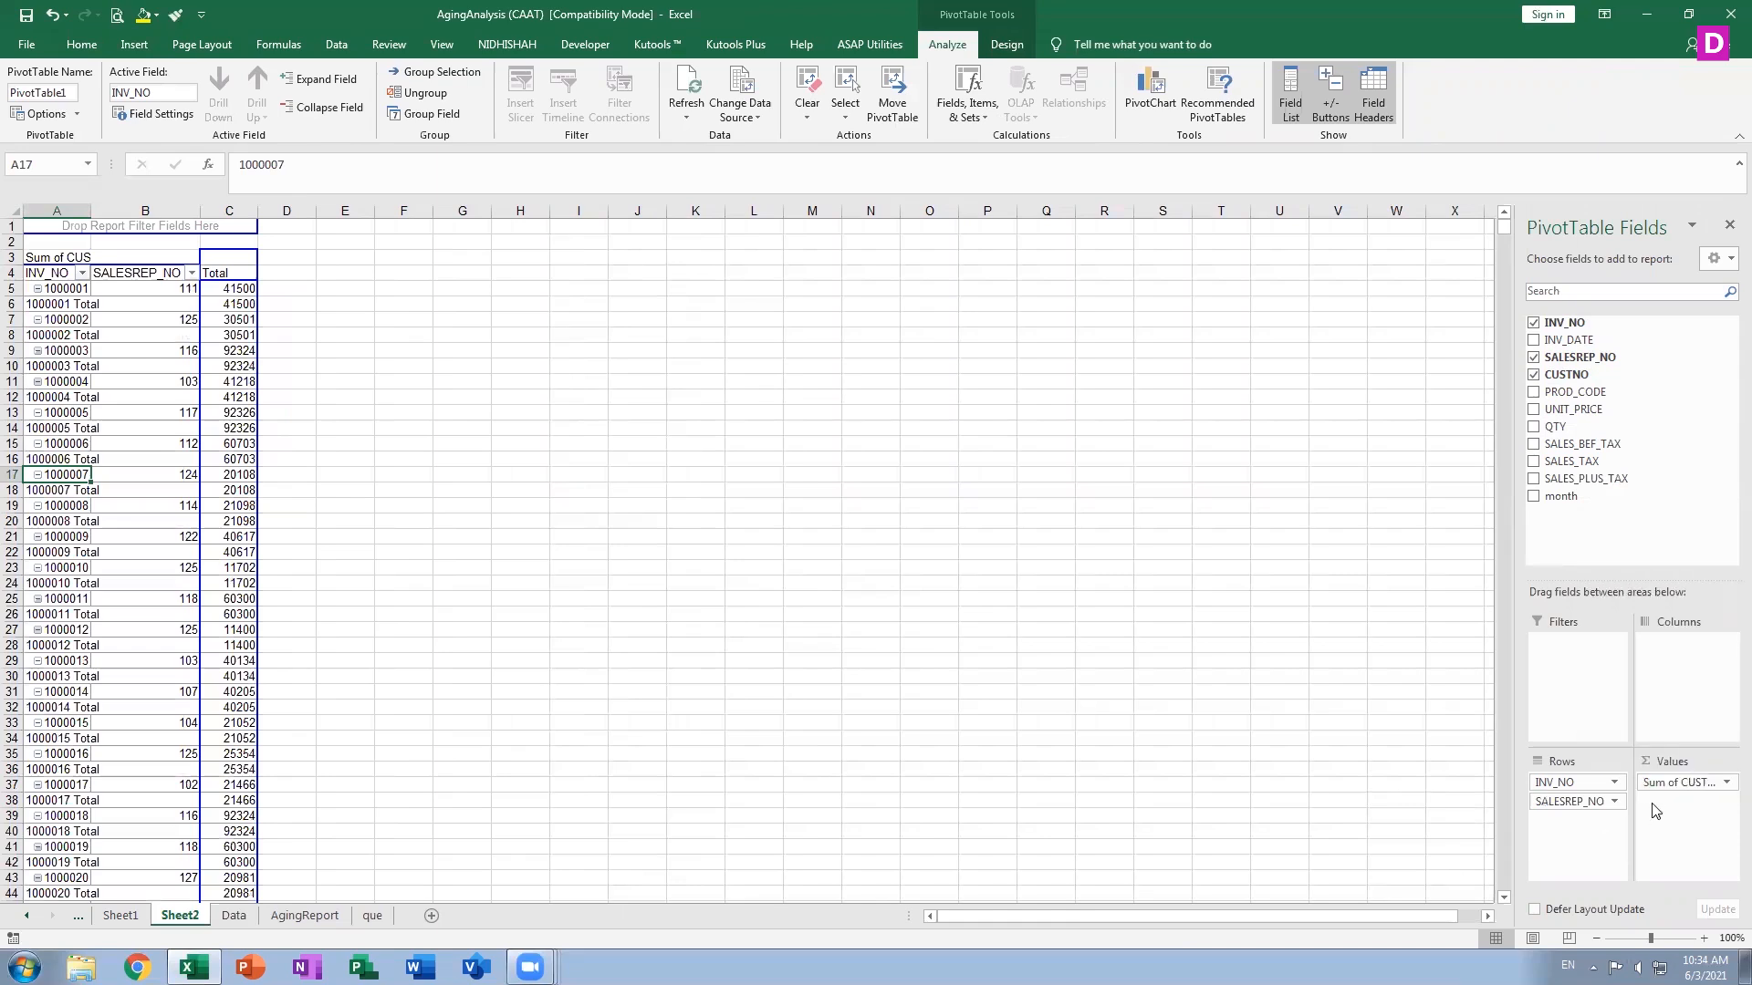
pyautogui.moveTo(1682, 783); pyautogui.dragTo(1592, 860)
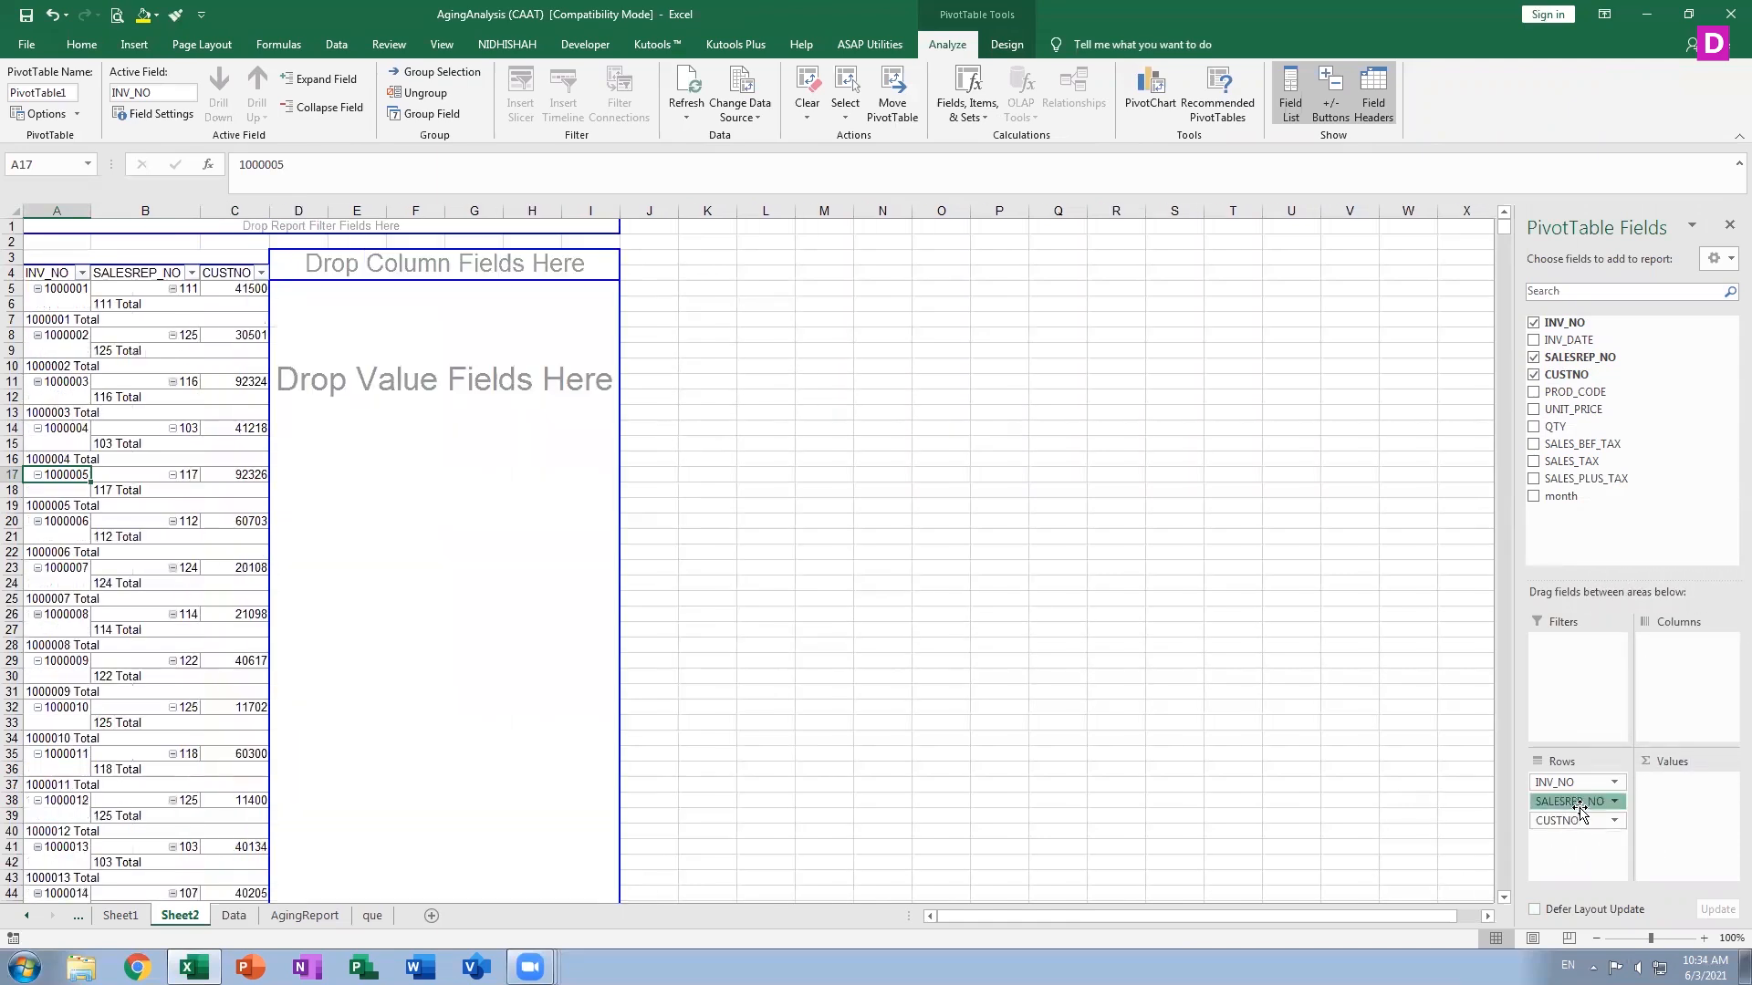
pyautogui.moveTo(1571, 843); pyautogui.dragTo(1572, 851)
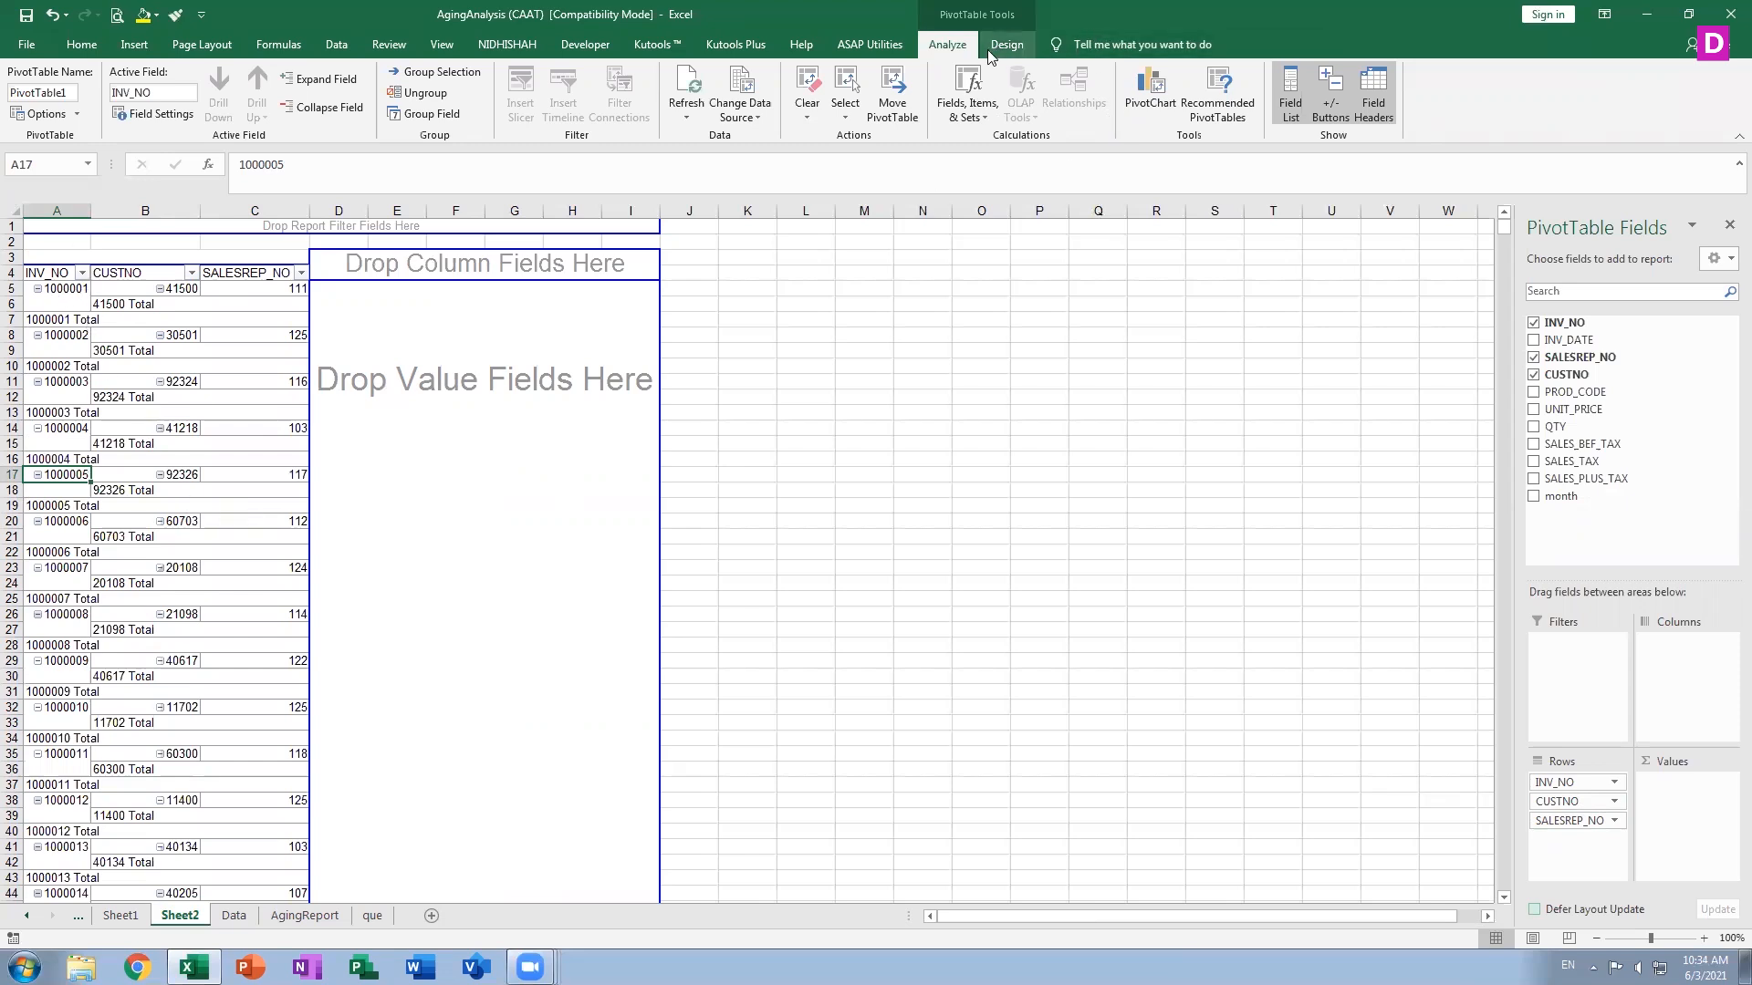
# Remove SALESREP_NO and CUSTNO from the Rows area, leaving only INV_NO
pyautogui.click(1593, 823)
pyautogui.click(1633, 687)
pyautogui.click(1581, 822)
pyautogui.click(1588, 778)
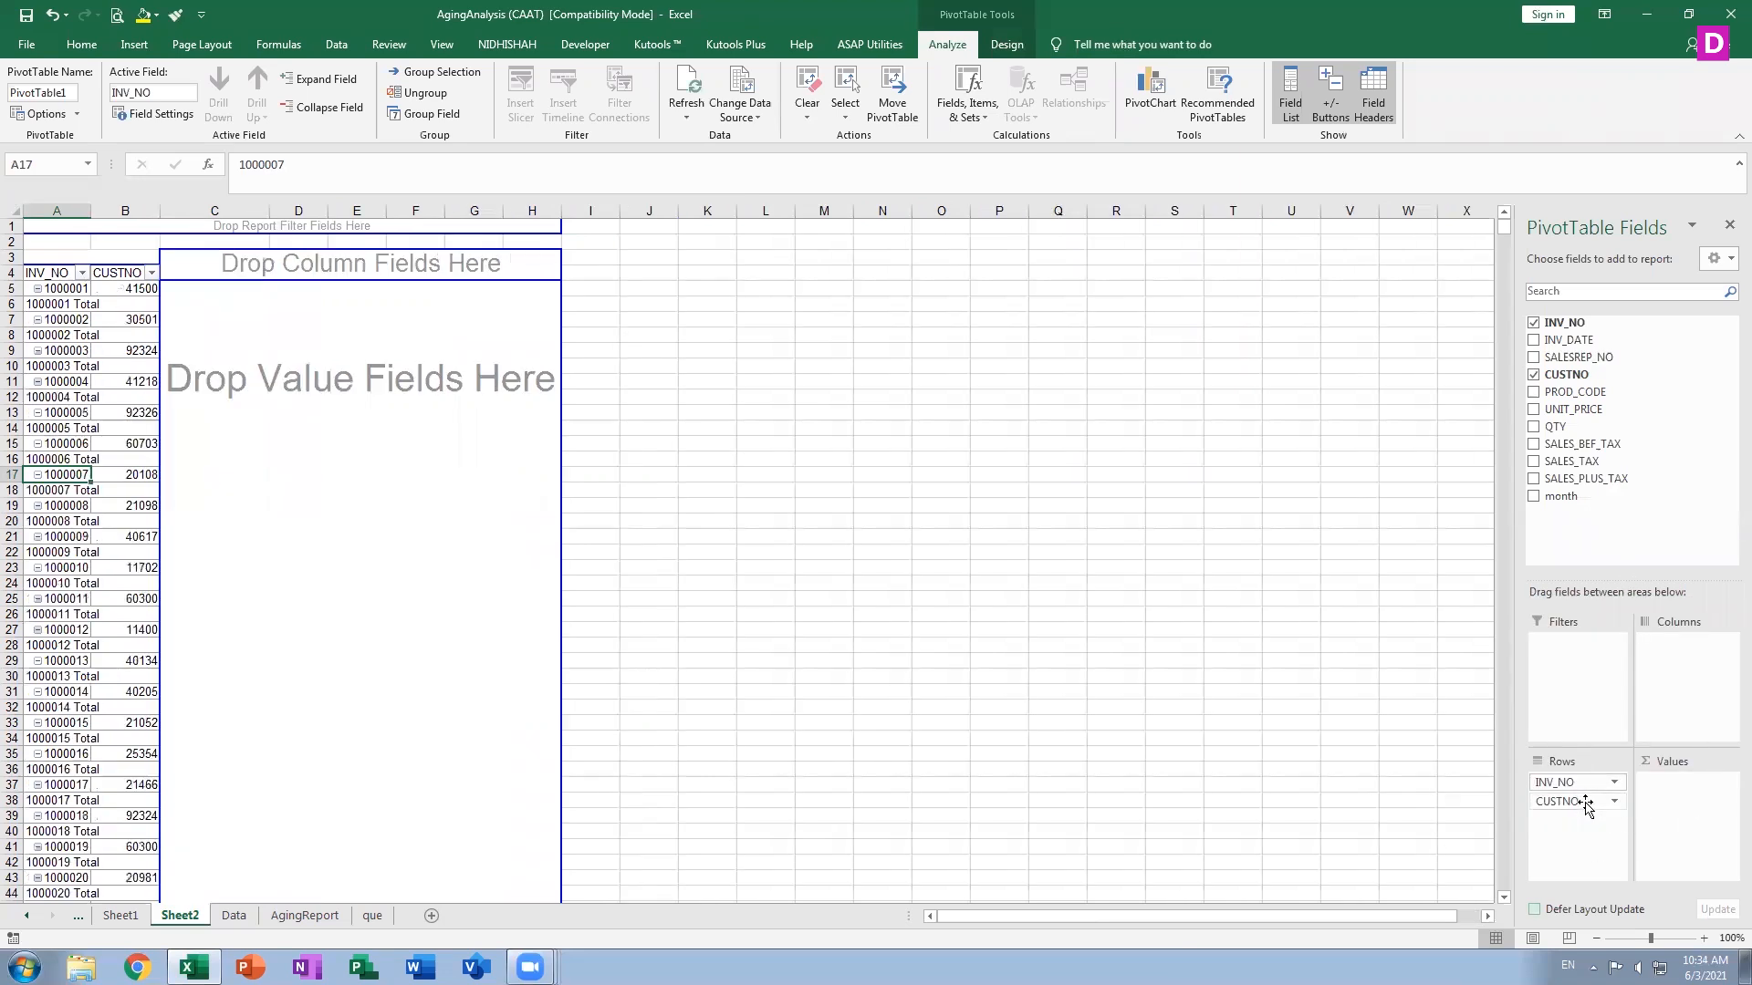
pyautogui.click(1584, 801)
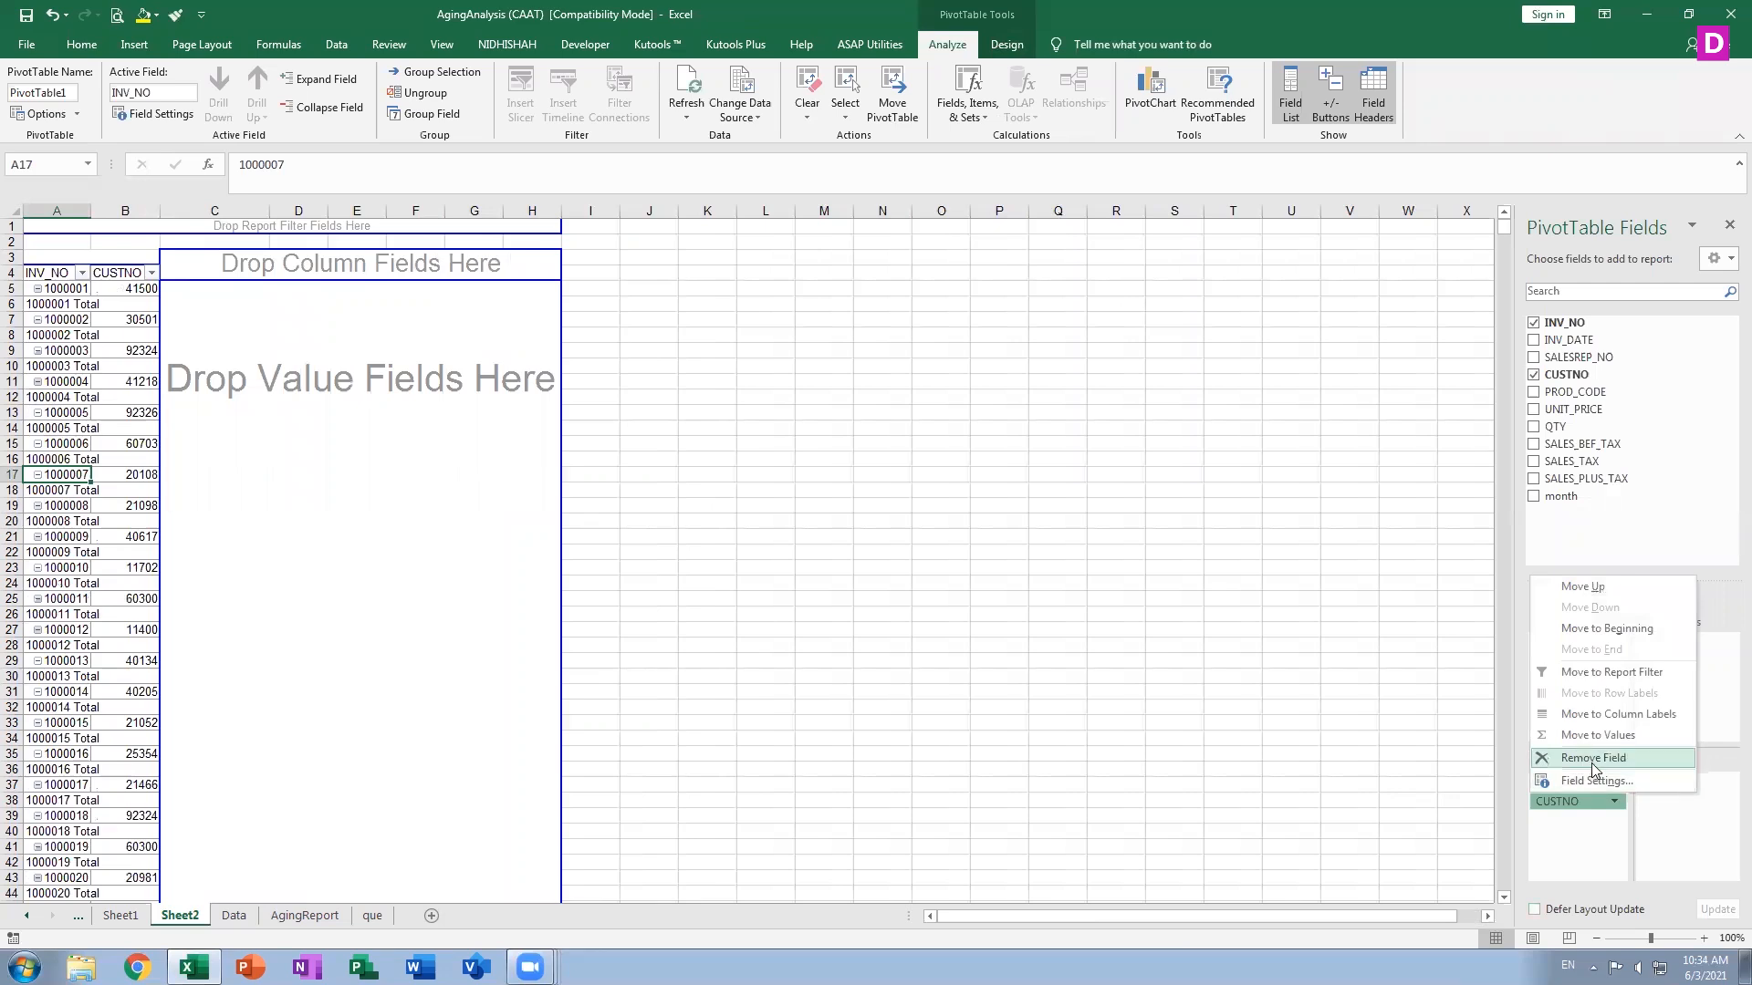
pyautogui.click(1591, 762)
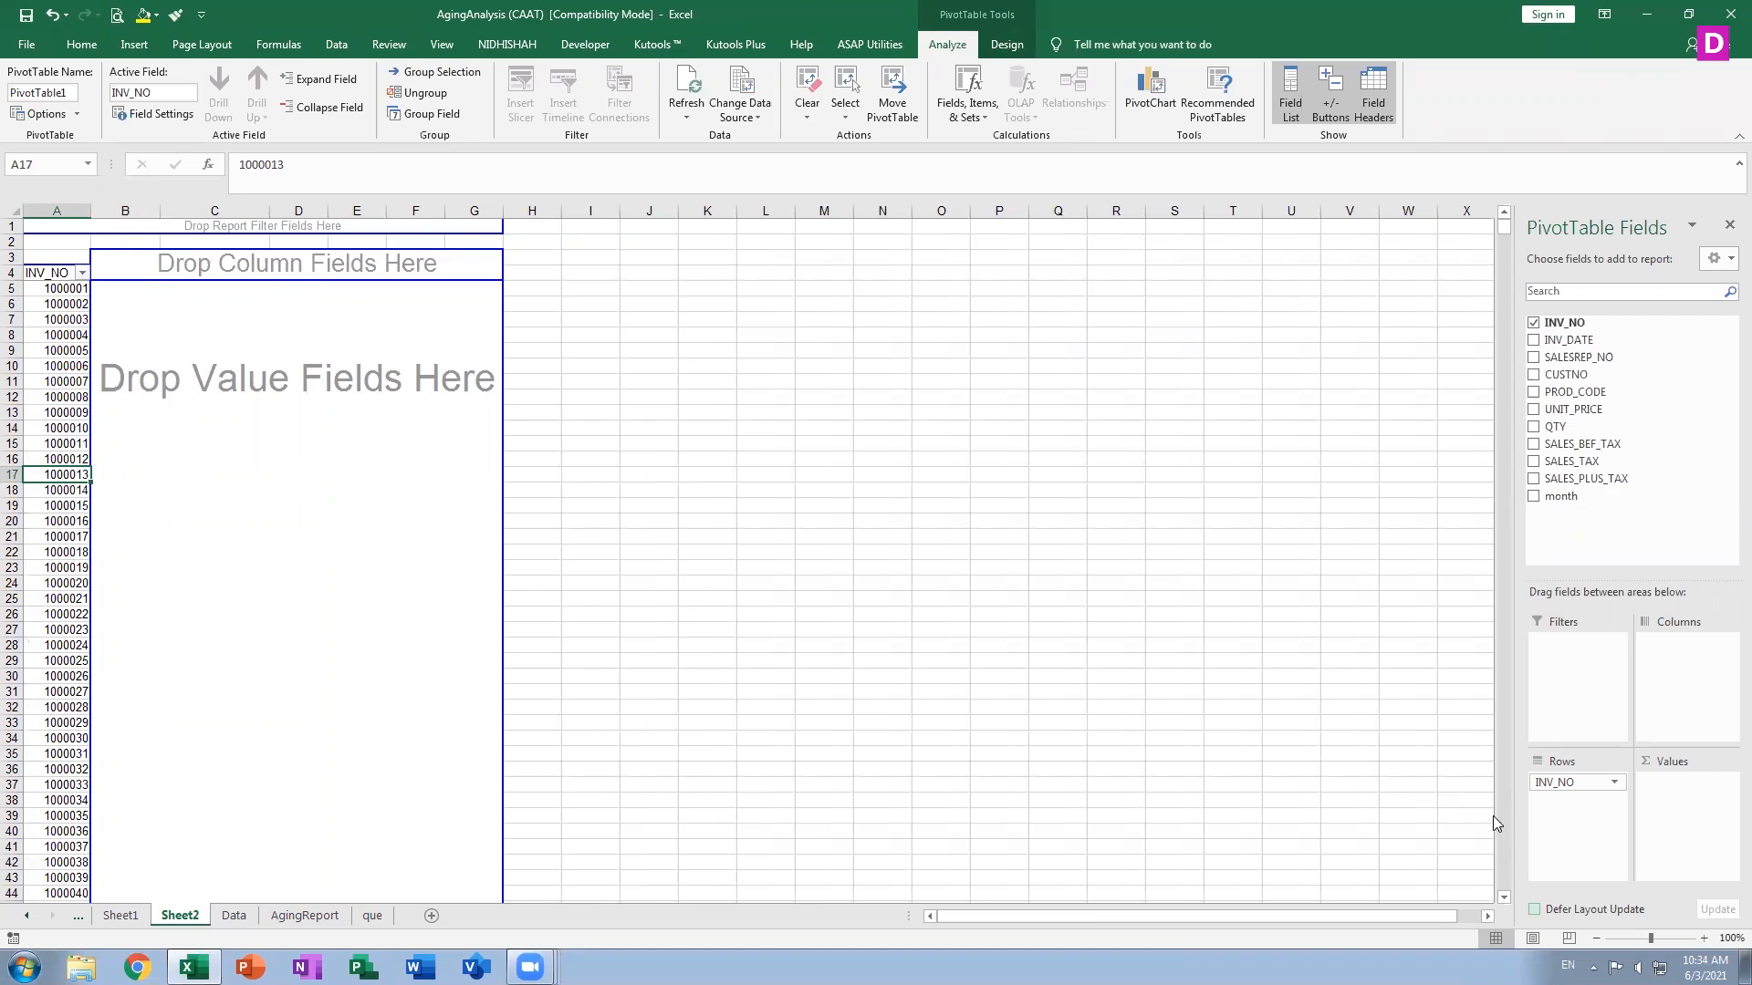
# Add SALES_BEF_TAX, SALES_TAX and SALES_PLUS_TAX to the pivot's values
pyautogui.click(1533, 444)
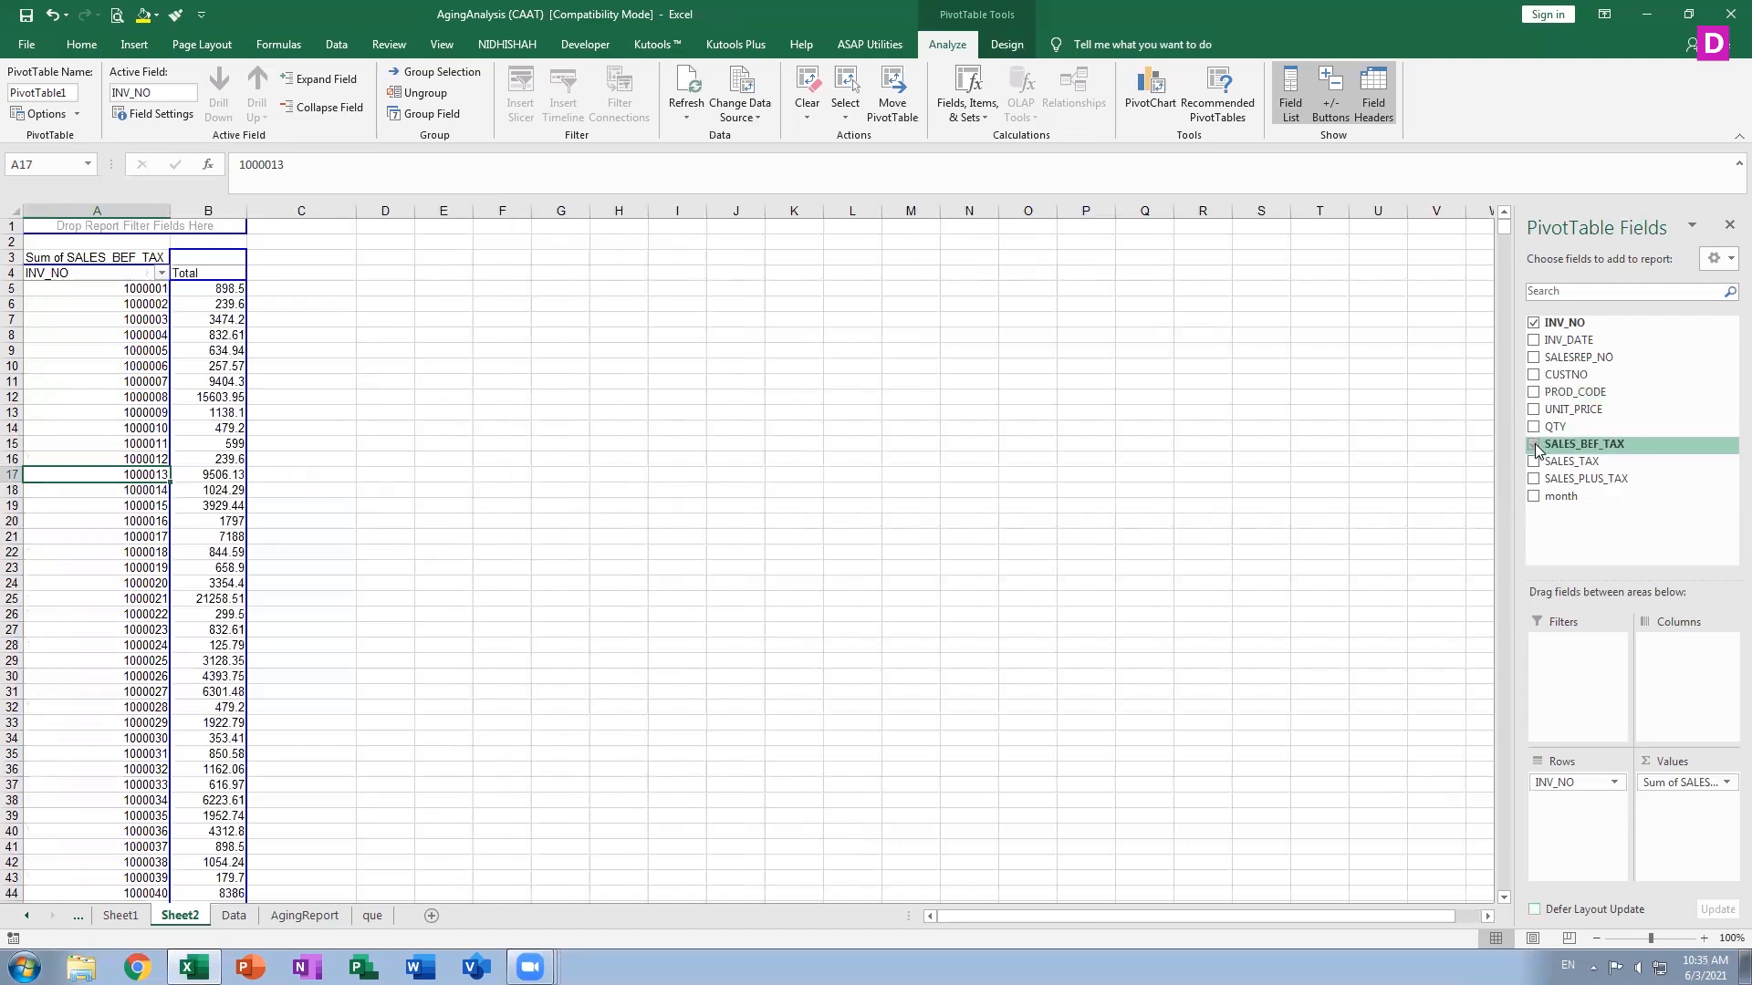
pyautogui.click(1534, 461)
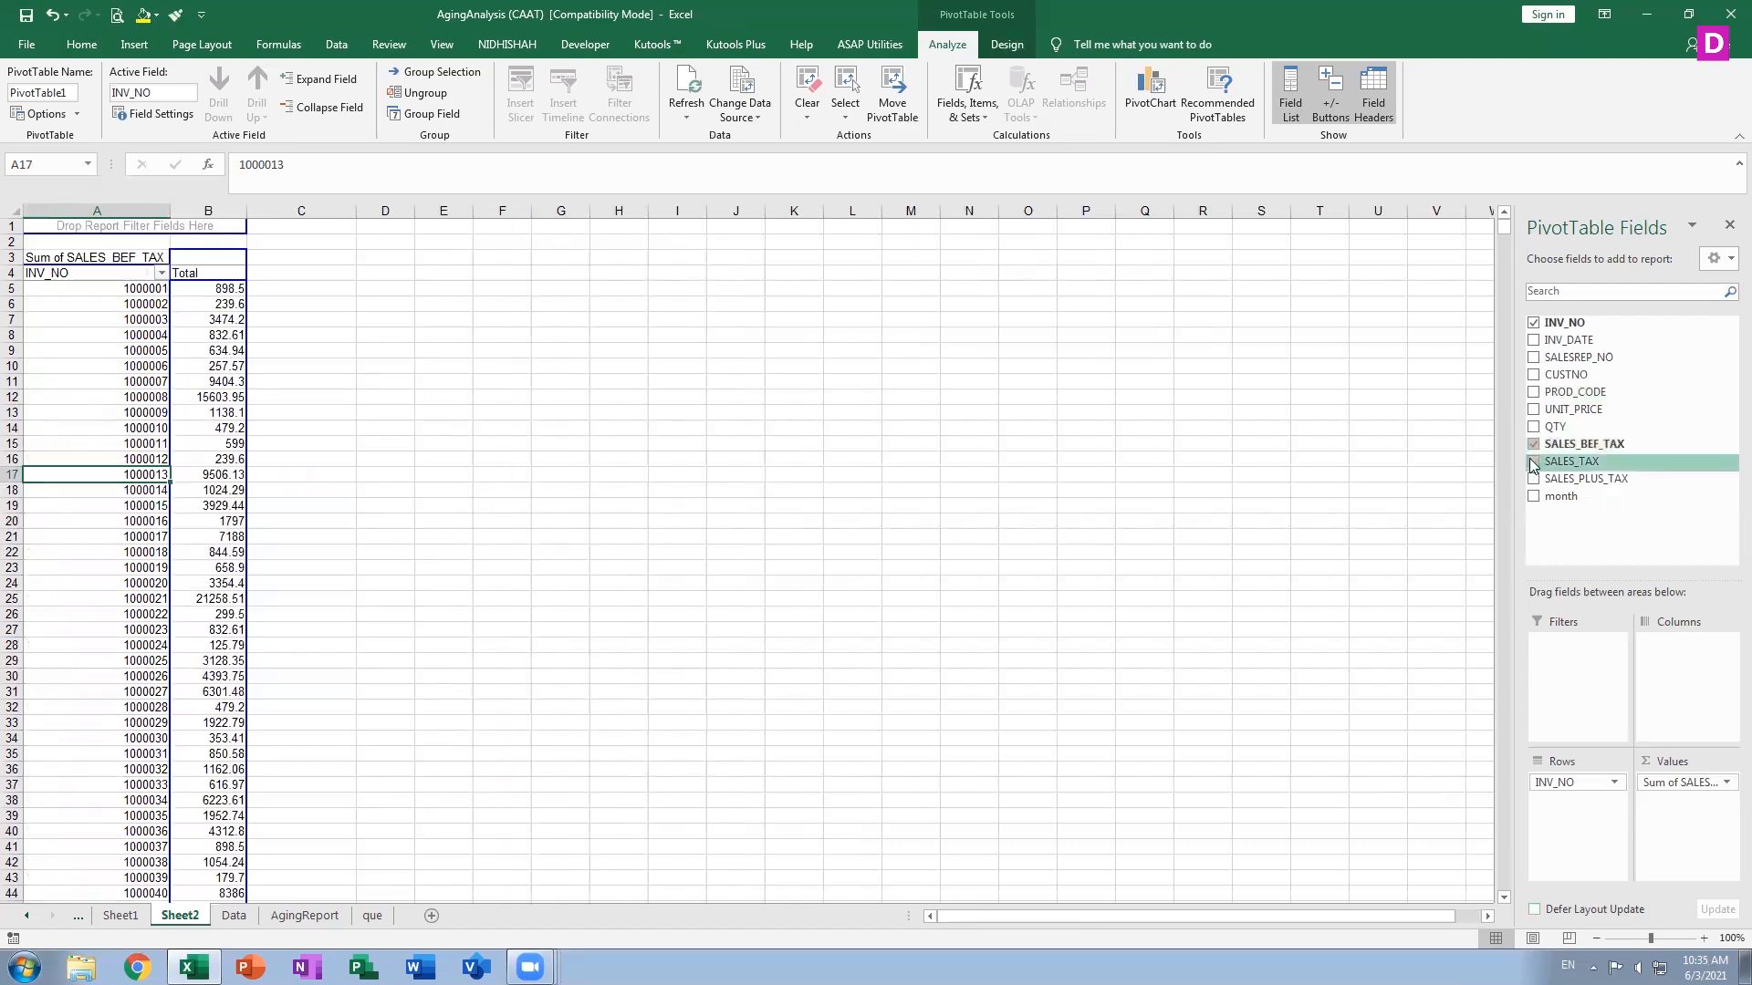
pyautogui.click(1533, 479)
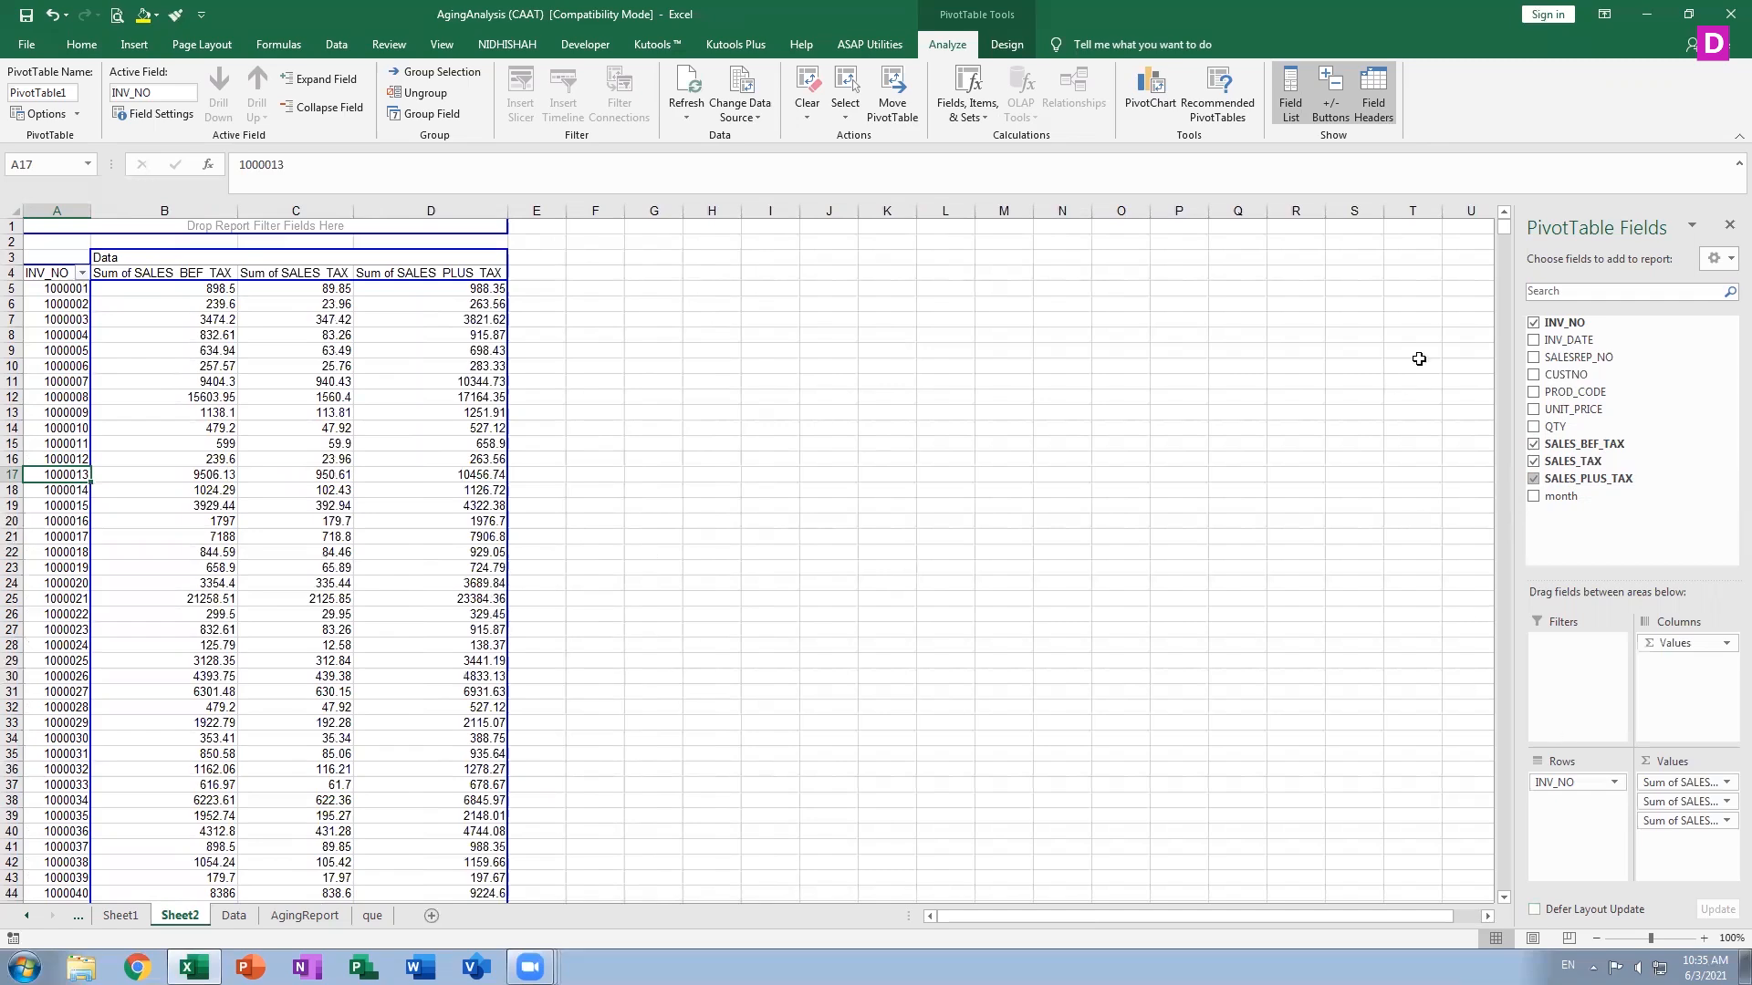
# Add the month field to the pivot's Rows below INV_NO
pyautogui.click(1504, 899)
pyautogui.moveTo(1504, 242); pyautogui.dragTo(1507, 221)
pyautogui.moveTo(1571, 444); pyautogui.dragTo(1553, 412)
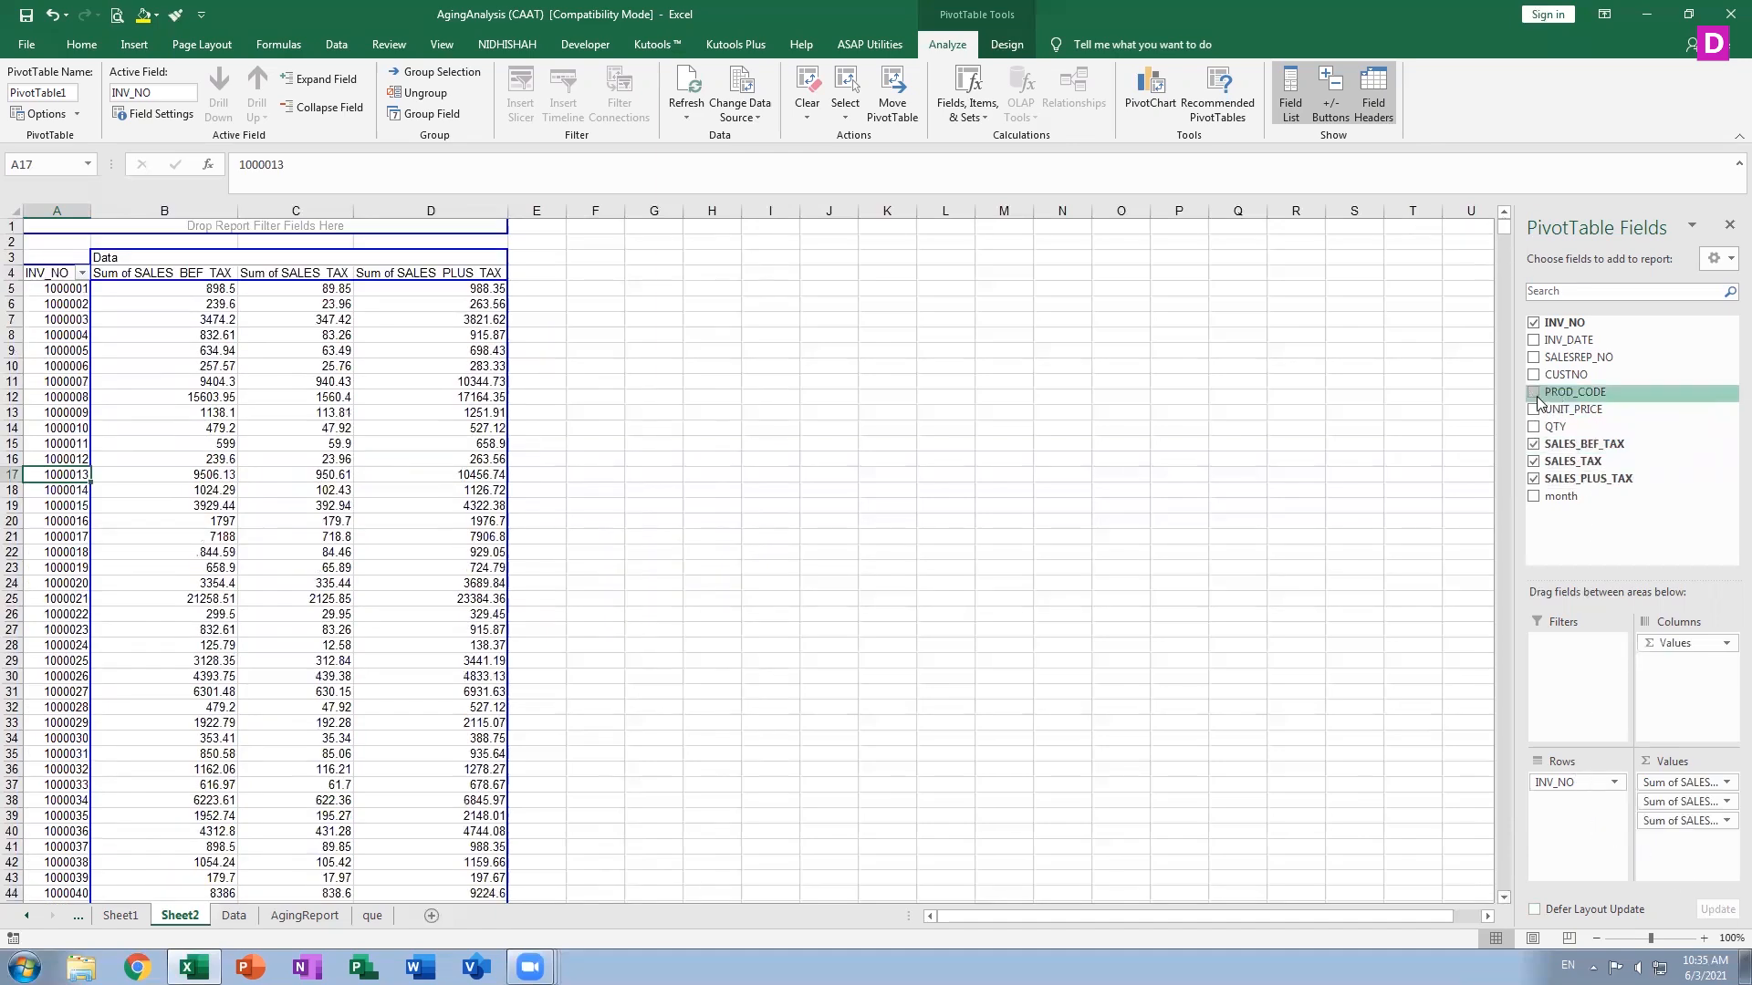
pyautogui.click(1532, 496)
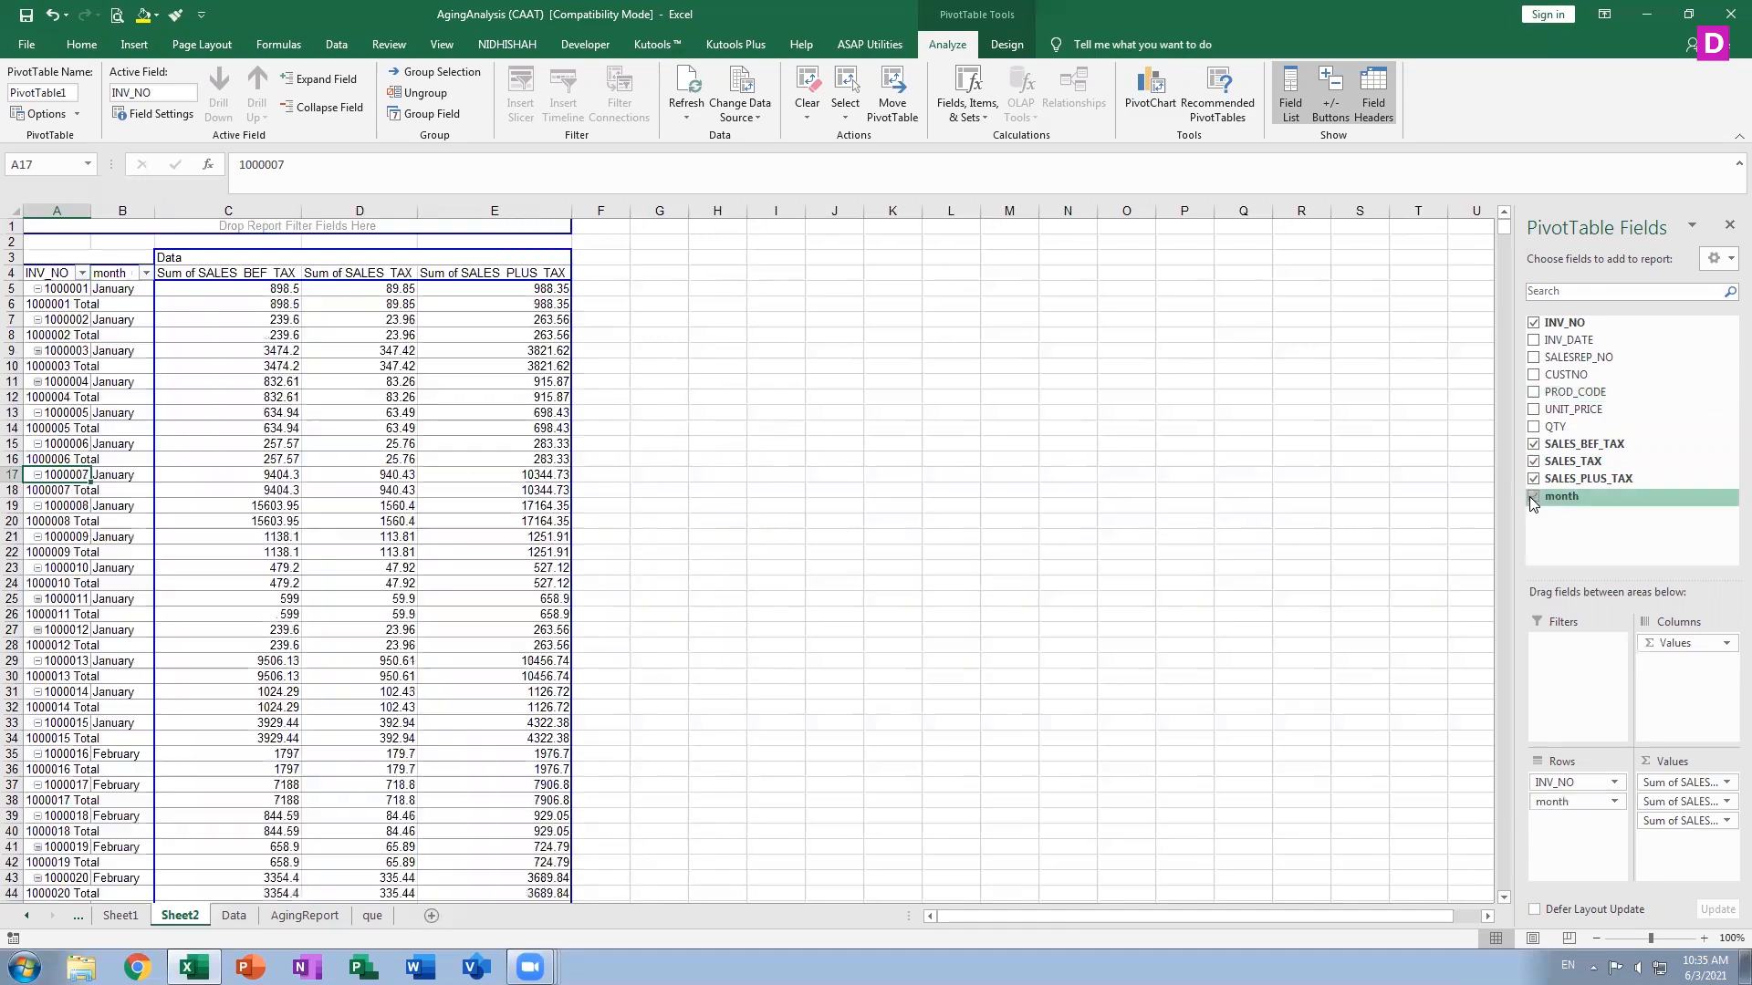
# Remove INV_NO from the pivot's Rows, leaving month as the only row field
pyautogui.click(1584, 789)
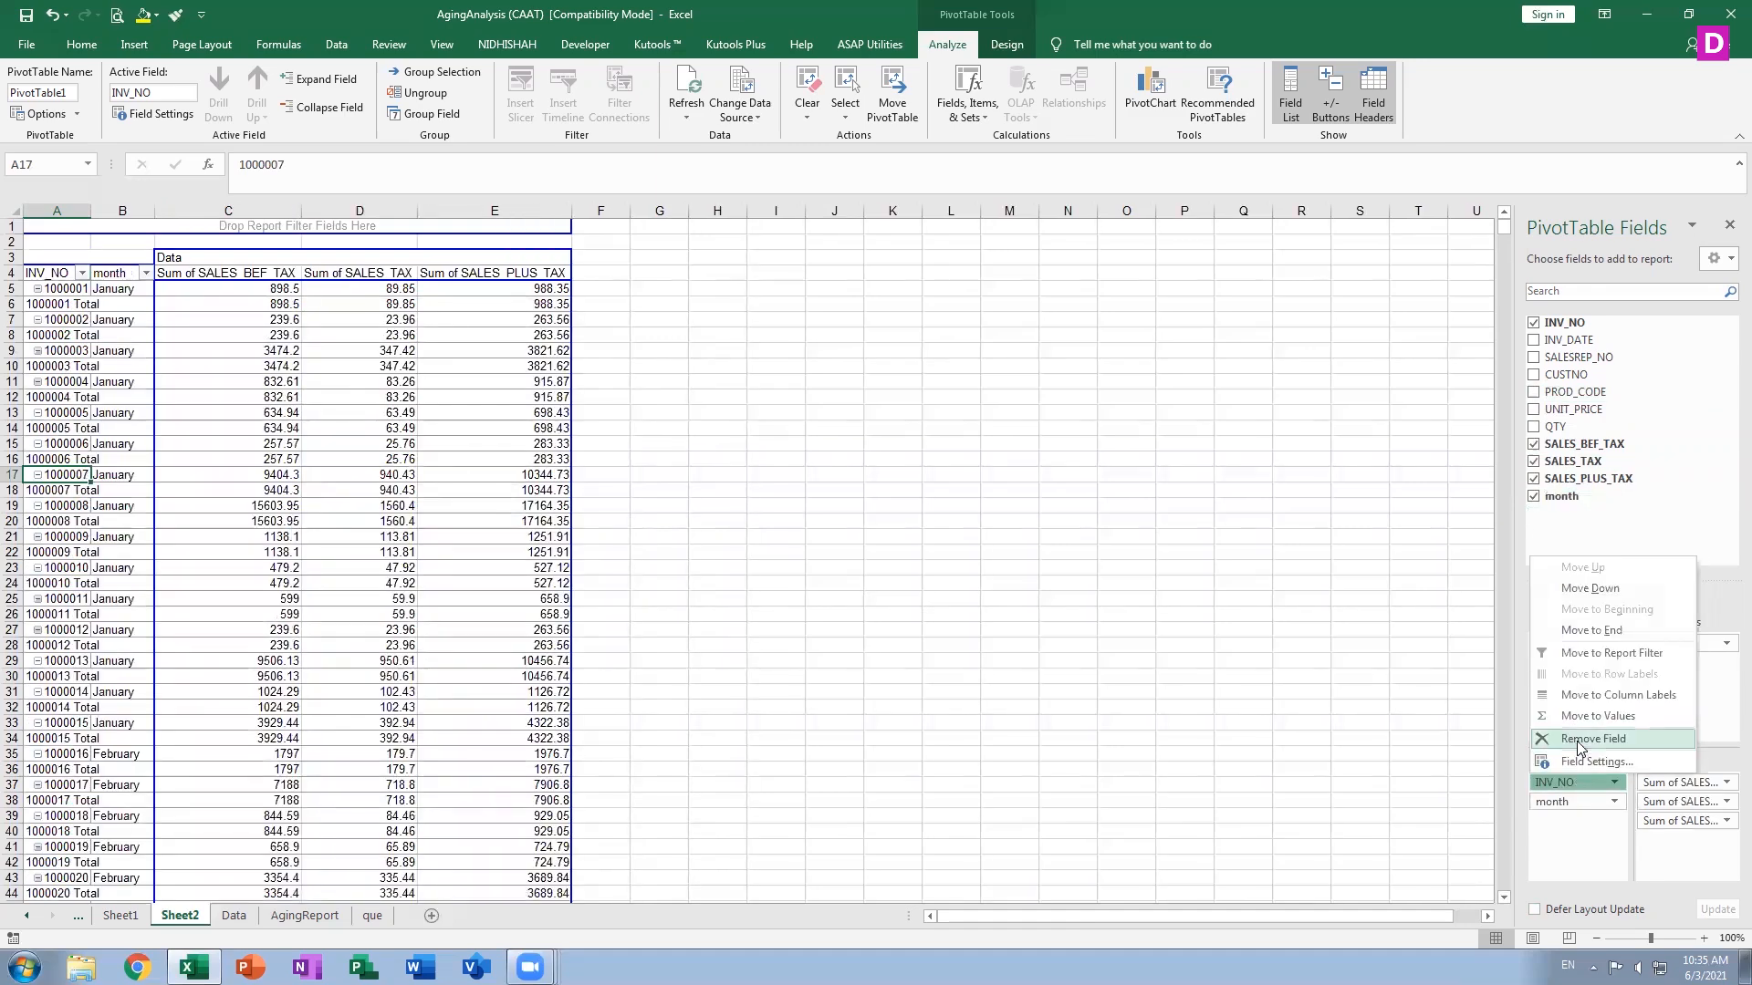
pyautogui.click(1579, 741)
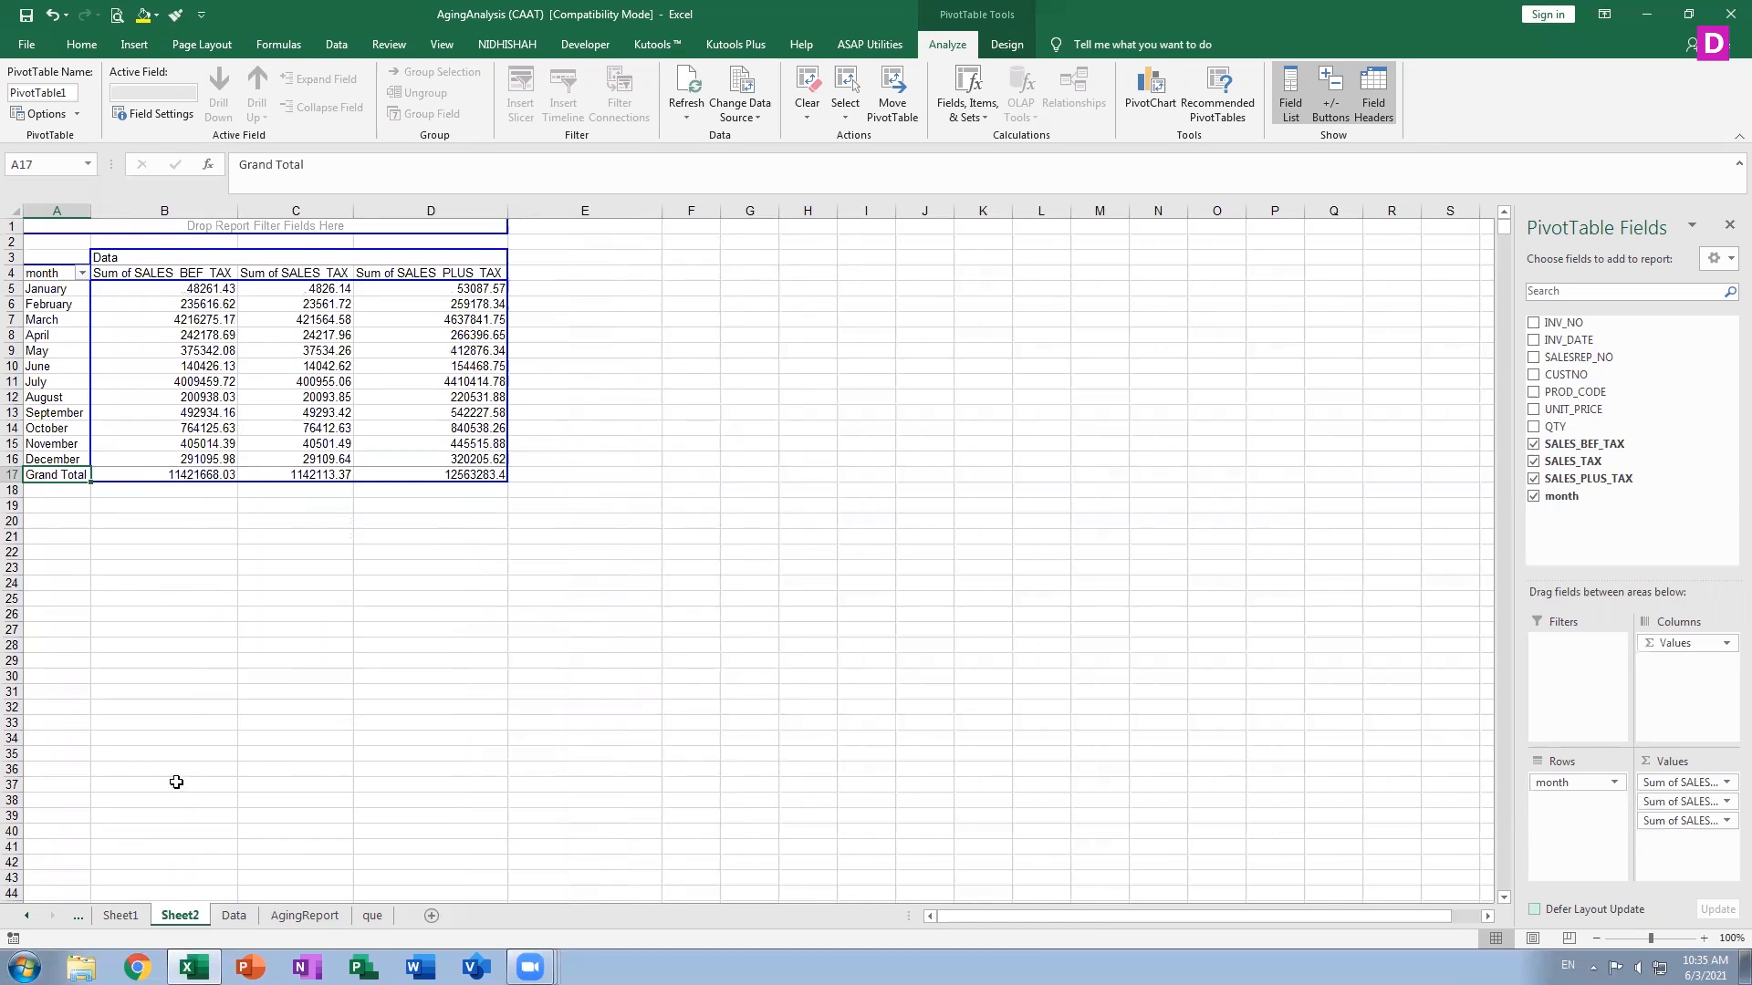
# On the Data sheet, add a month column in L with the formula =TEXT(B3,"mmmm") filled down all rows
pyautogui.click(237, 916)
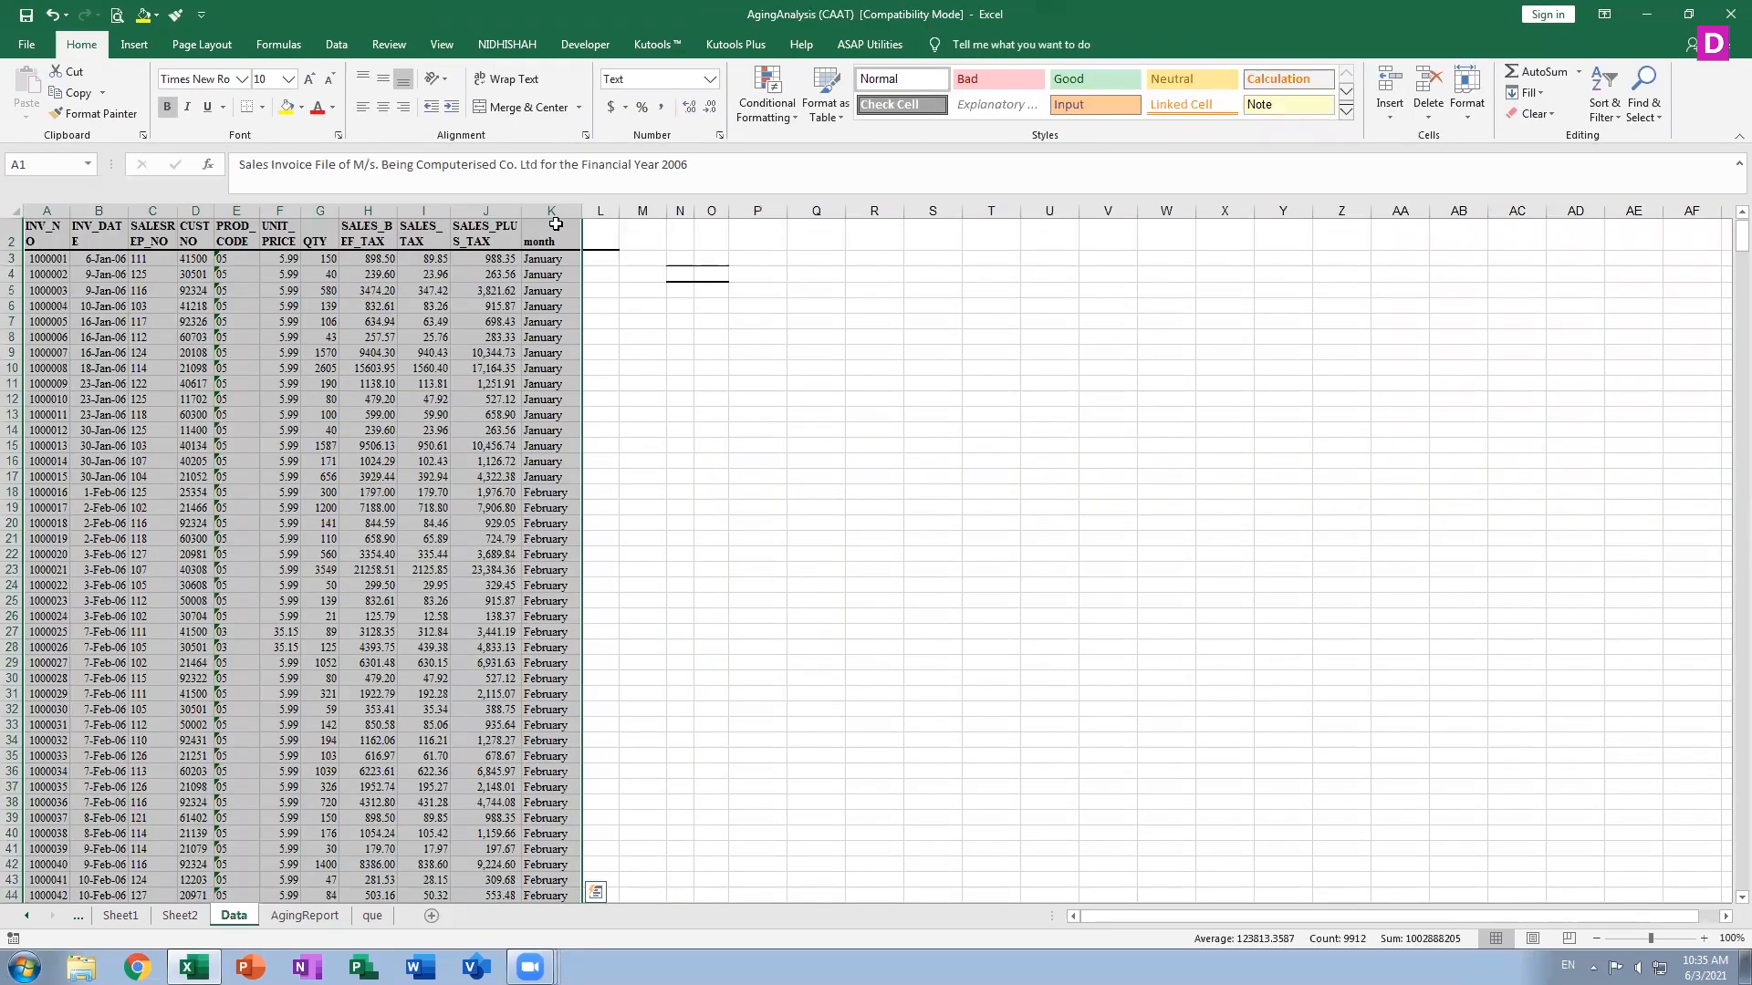
pyautogui.click(609, 236)
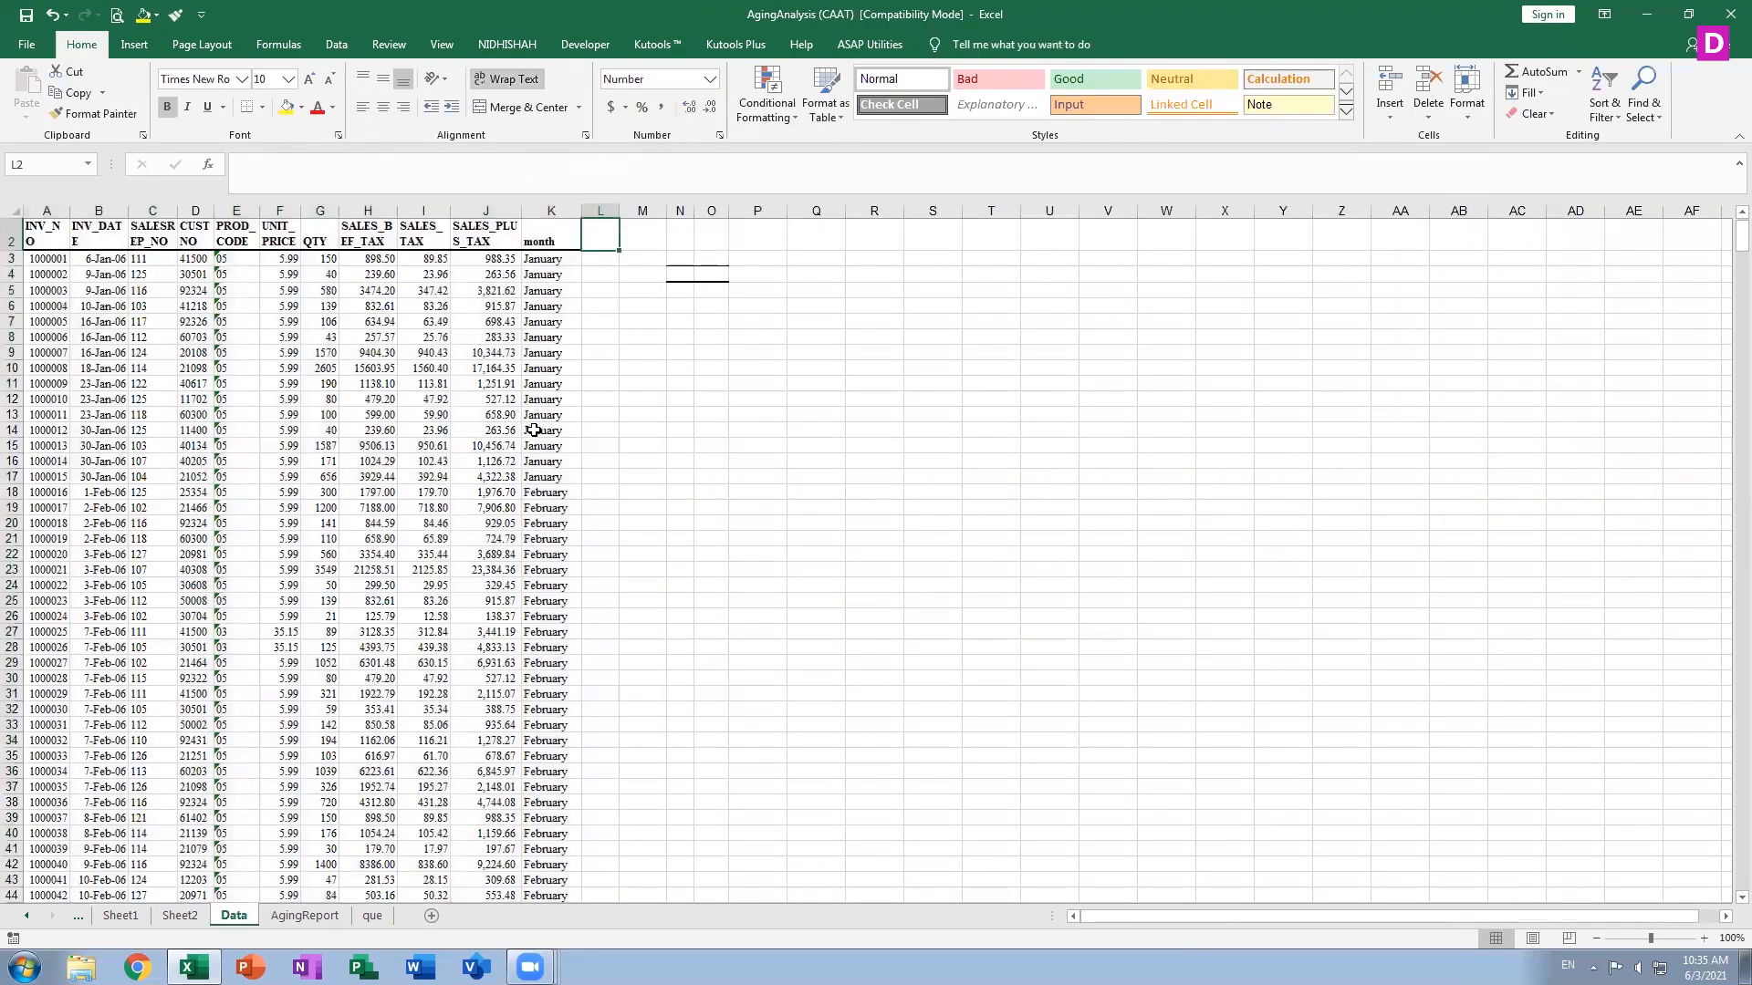
pyautogui.write('month')
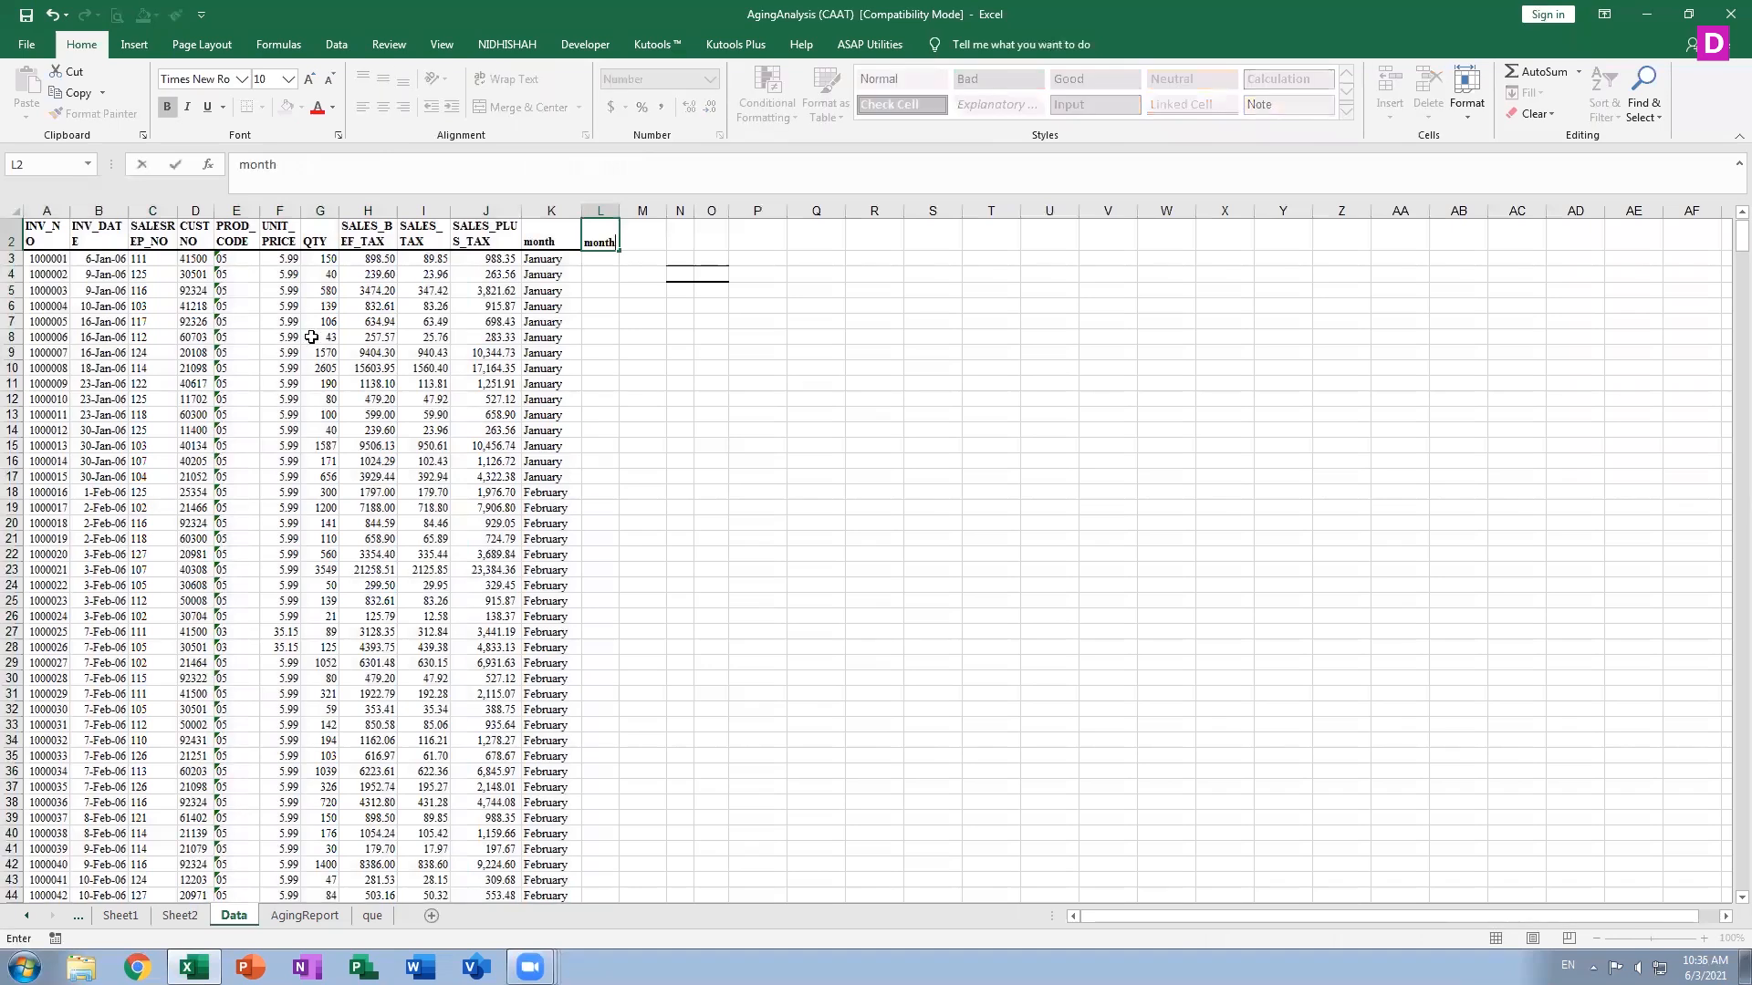
pyautogui.press('Return')
pyautogui.write('=text(')
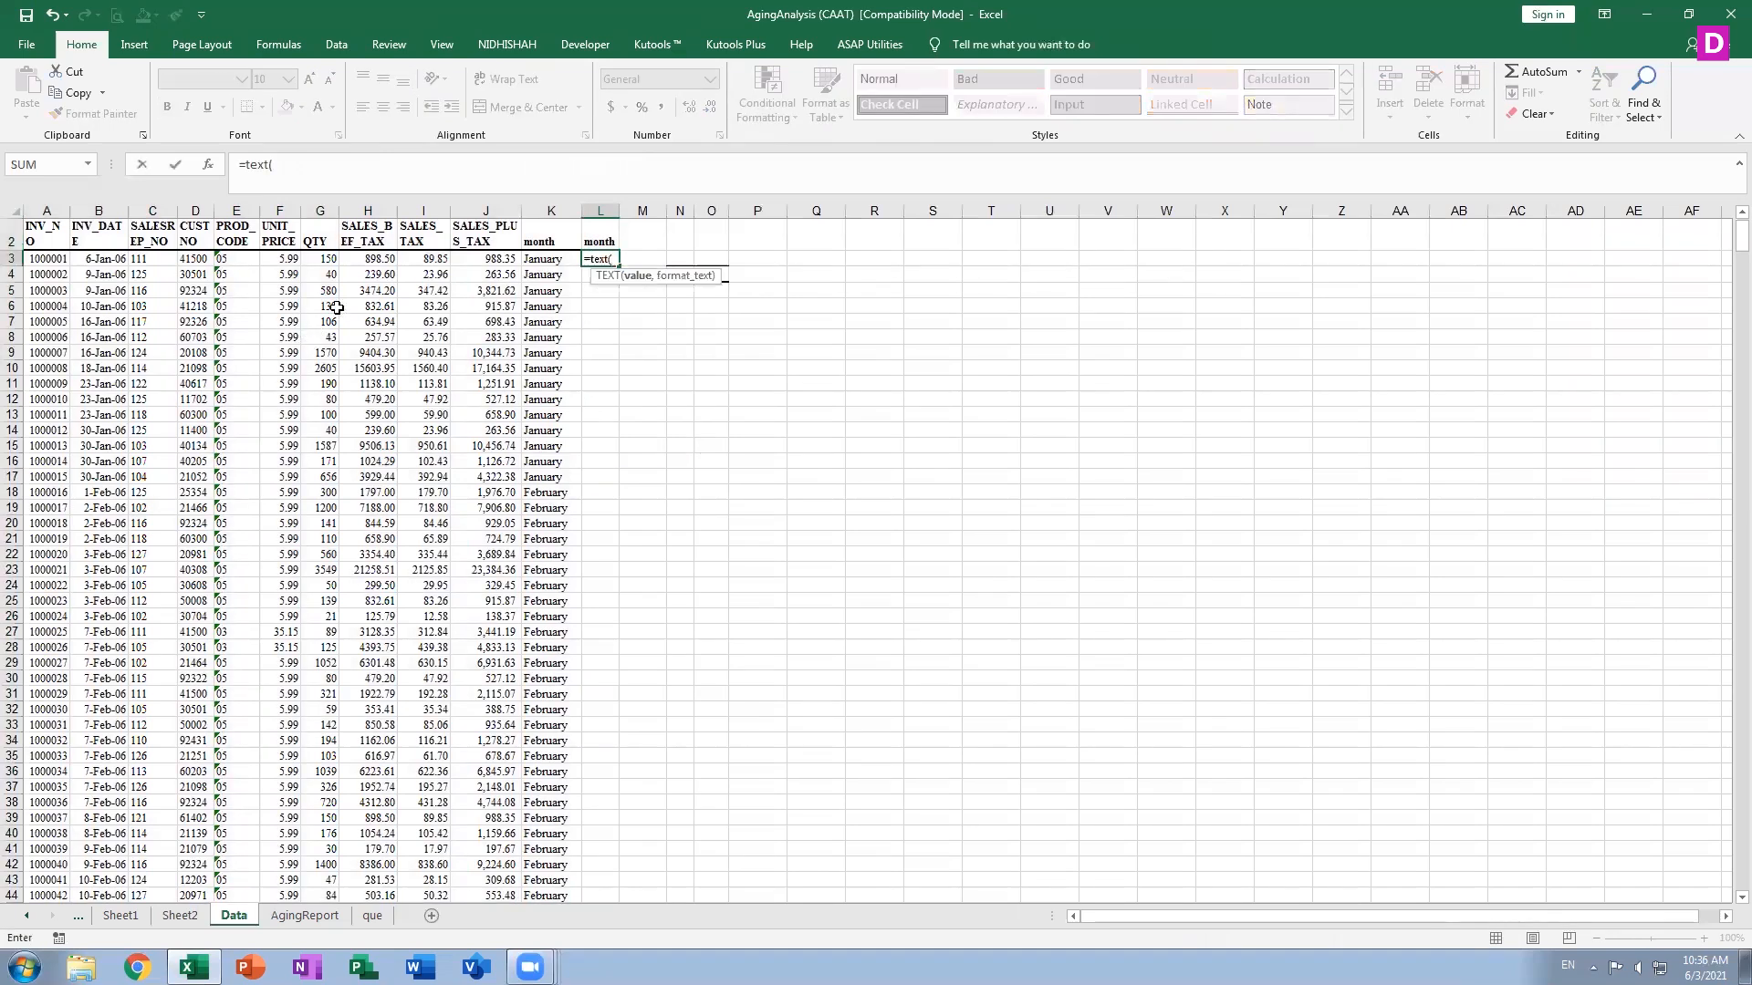
pyautogui.click(96, 259)
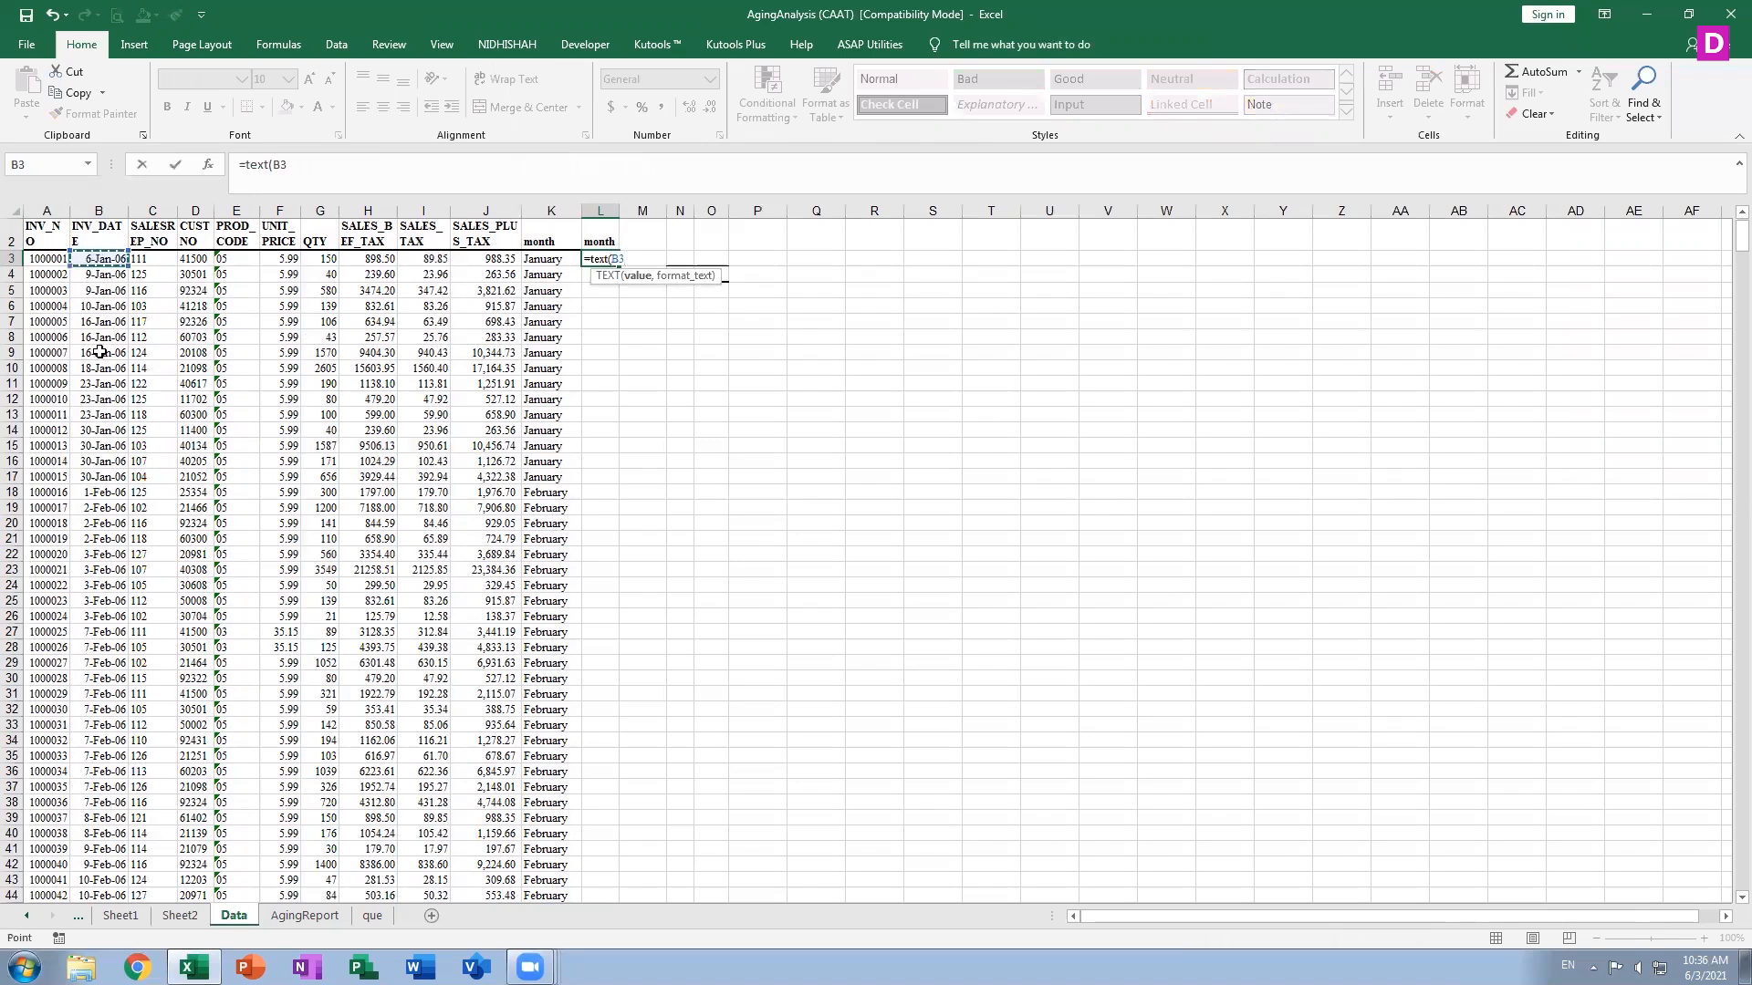
pyautogui.write(',"mmm')
pyautogui.press('BackSpace')
pyautogui.write('mm')
pyautogui.press('Return')
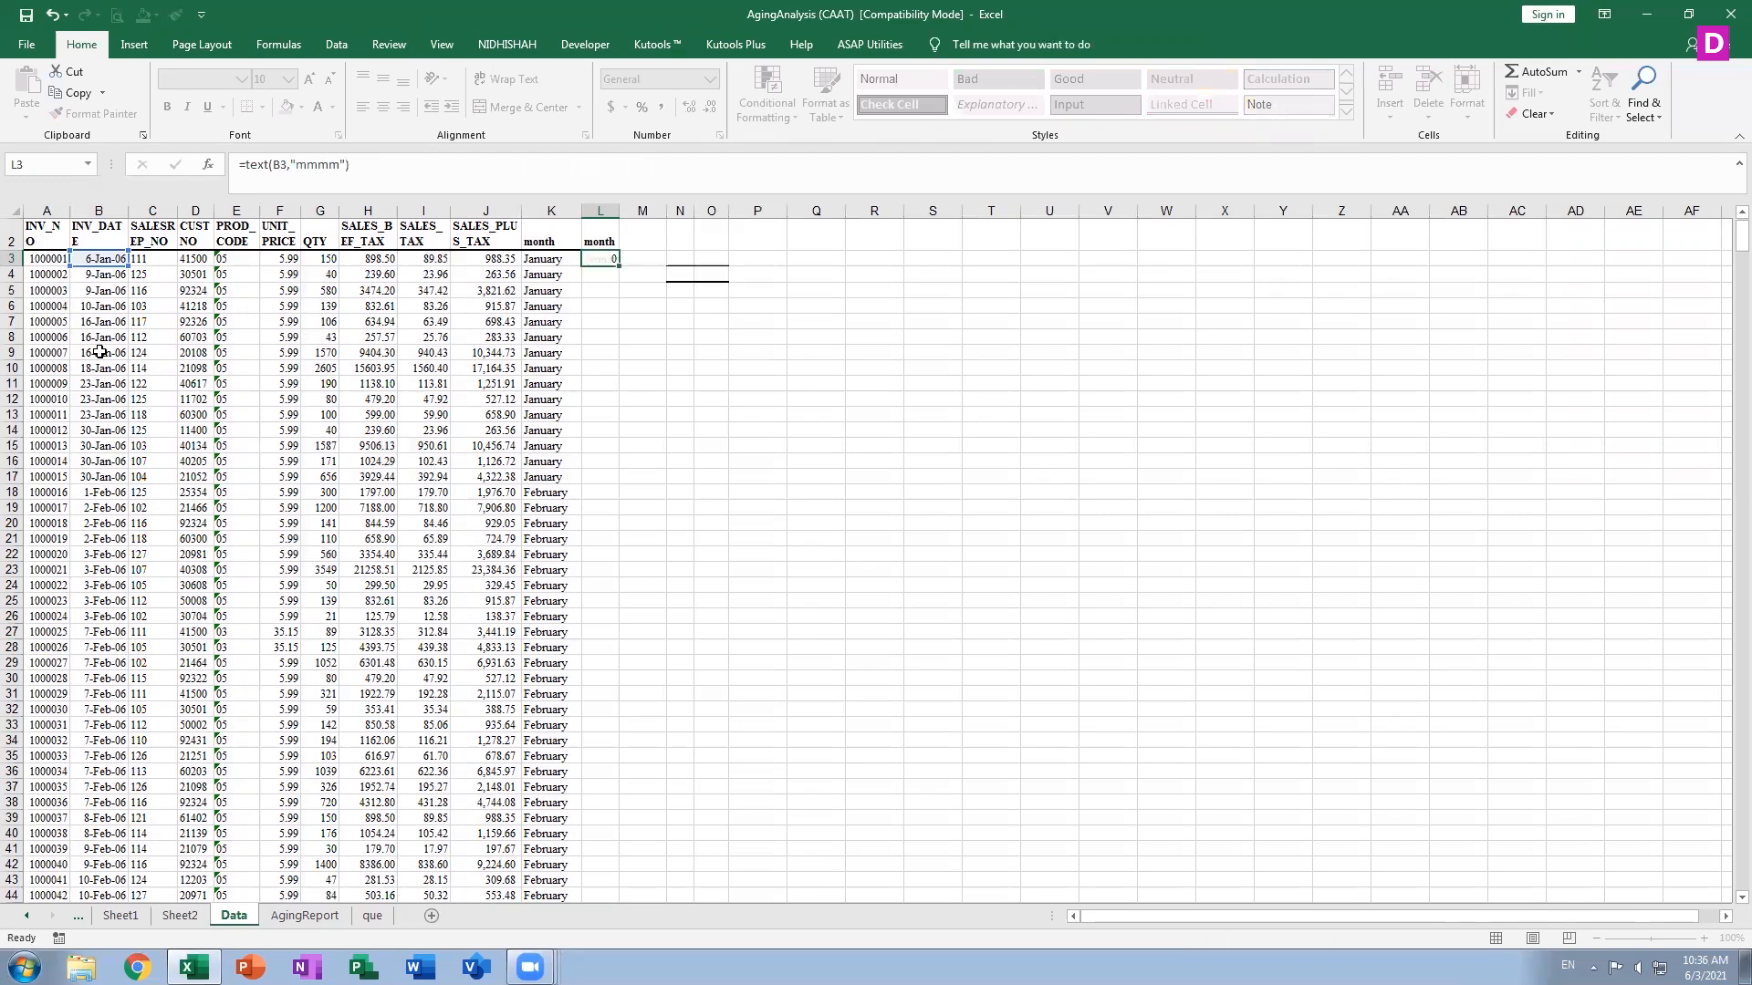
pyautogui.doubleClick(620, 203)
pyautogui.click(602, 259)
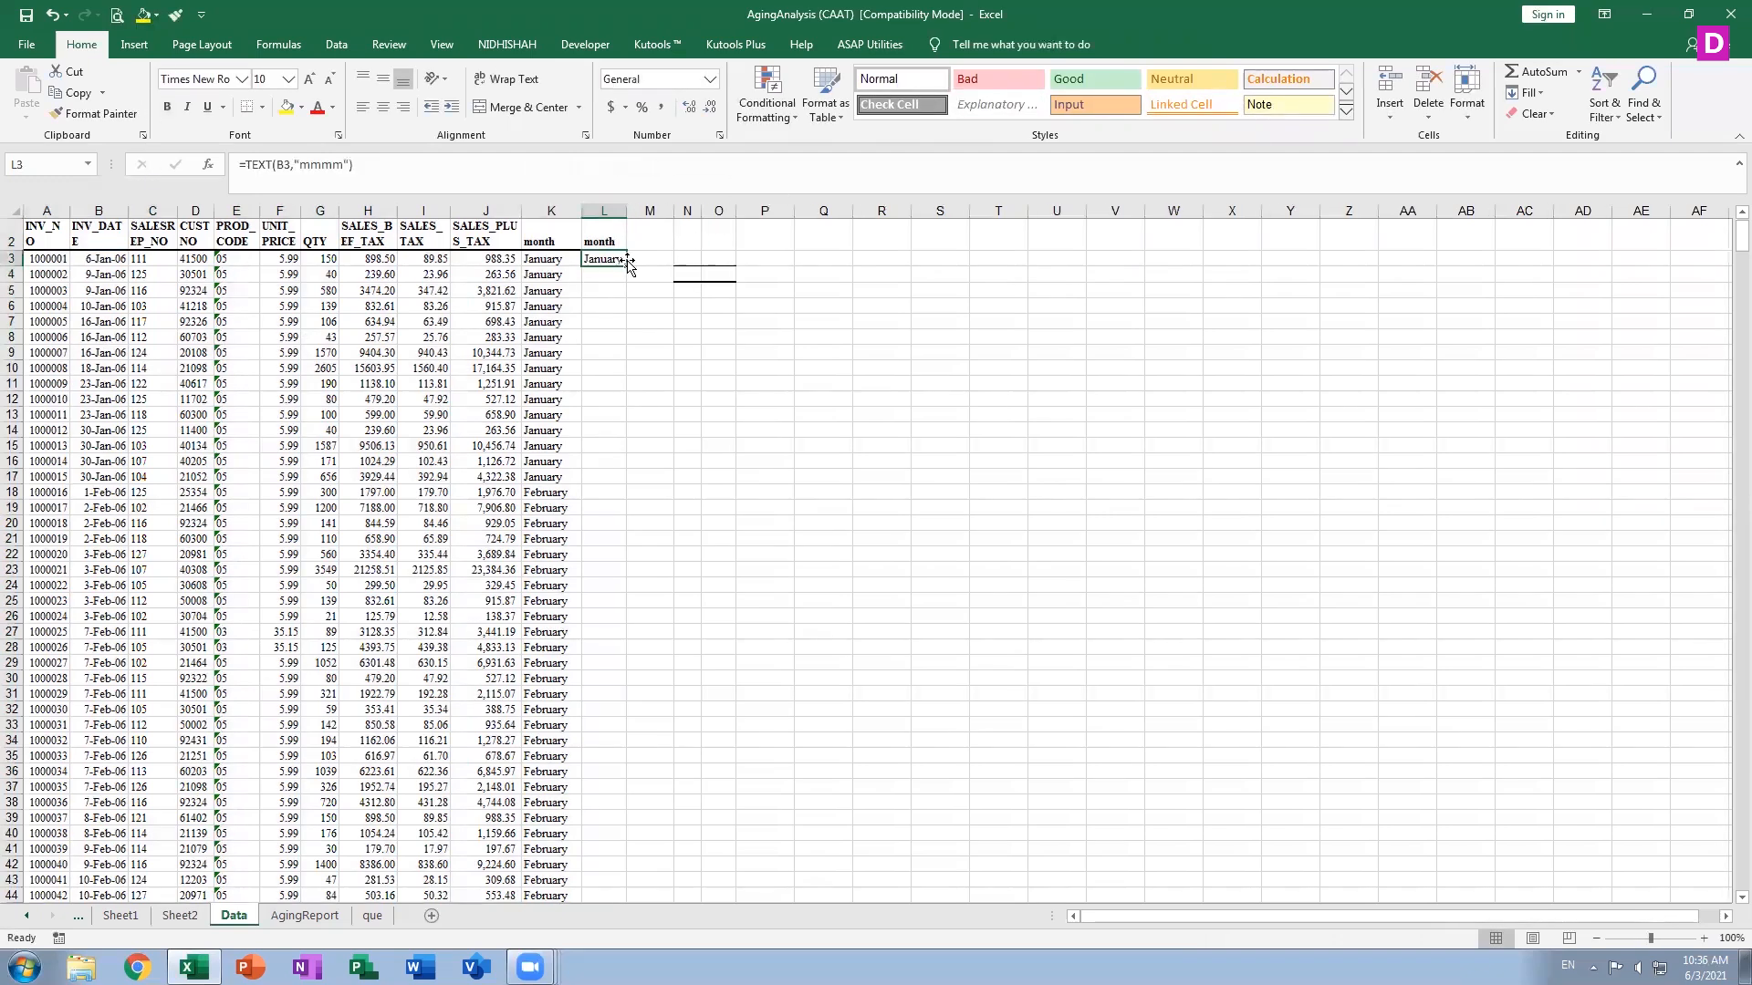
pyautogui.doubleClick(626, 266)
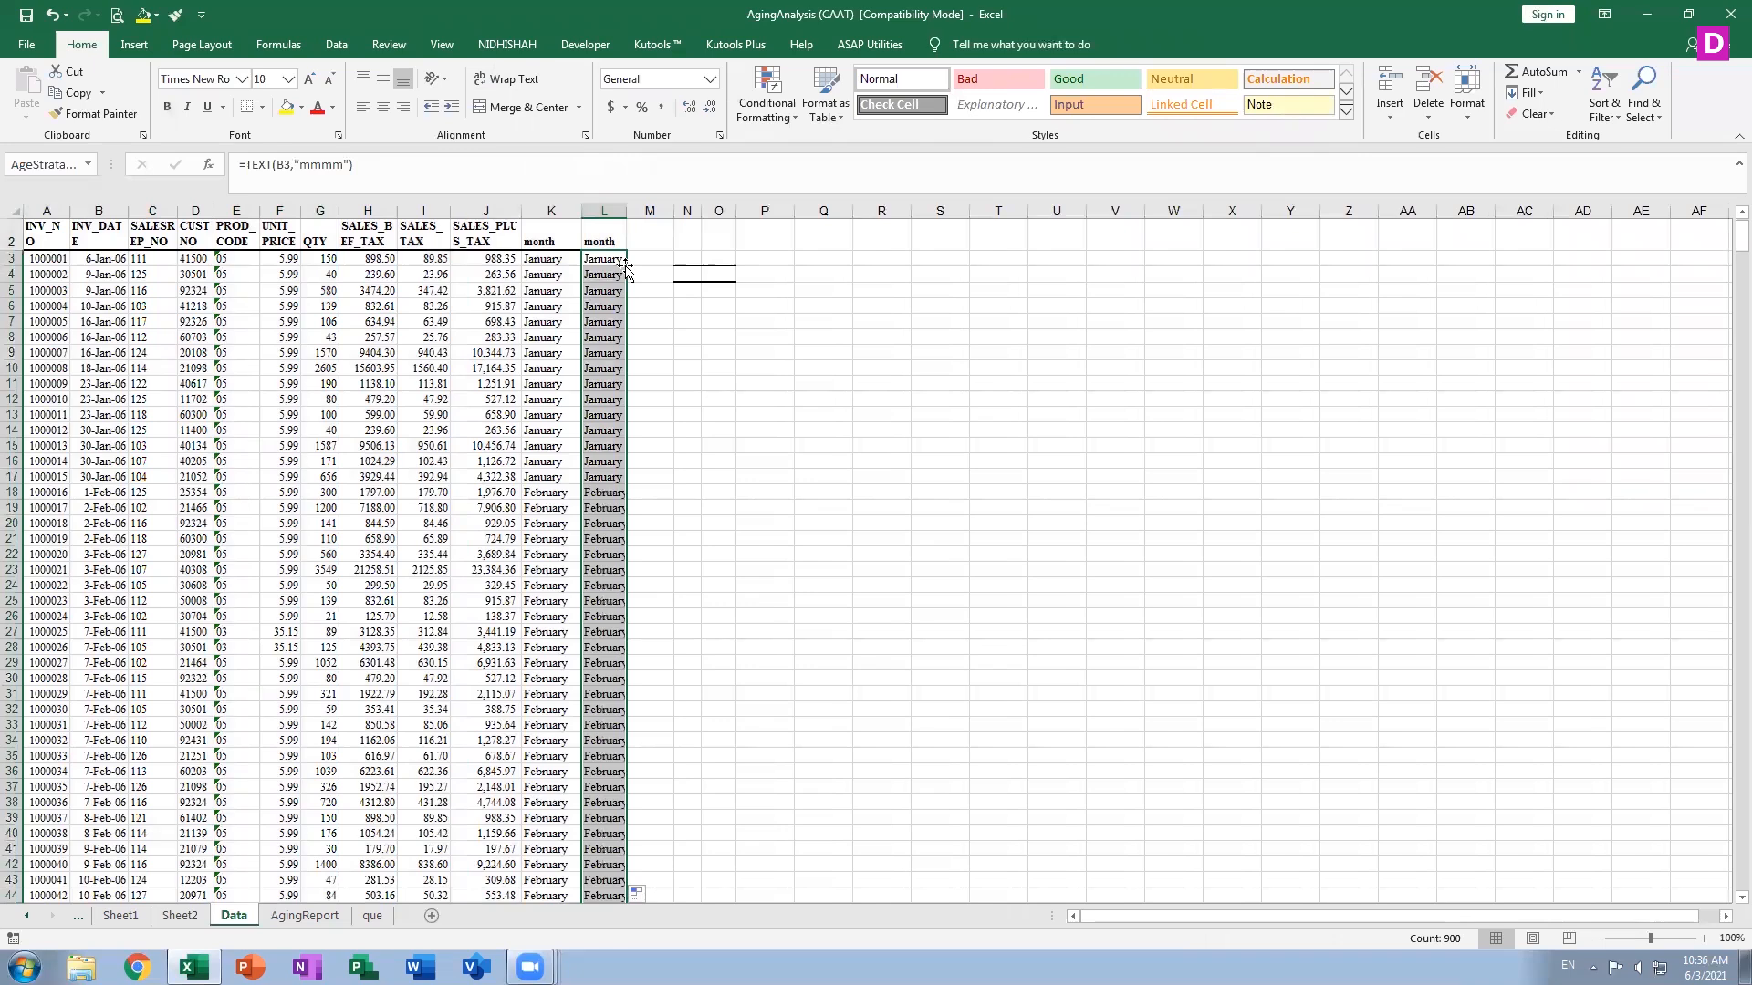
# Clear the new month column L on the Data sheet
pyautogui.click(611, 212)
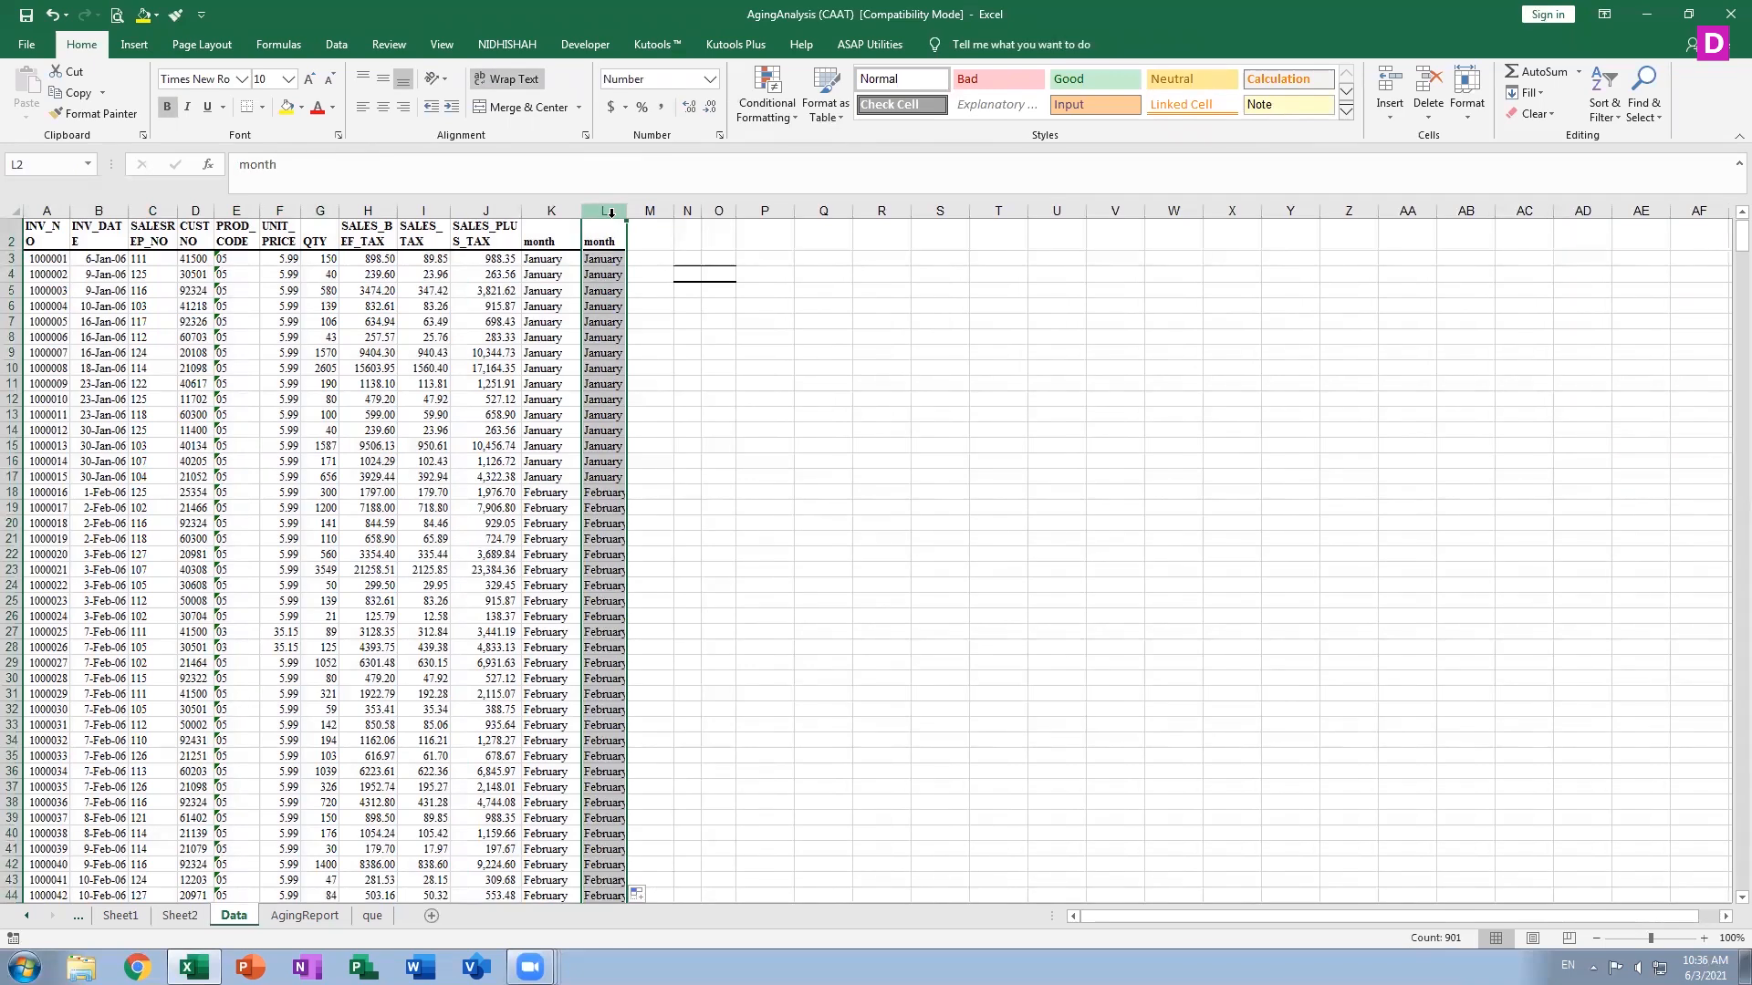
pyautogui.press('Delete')
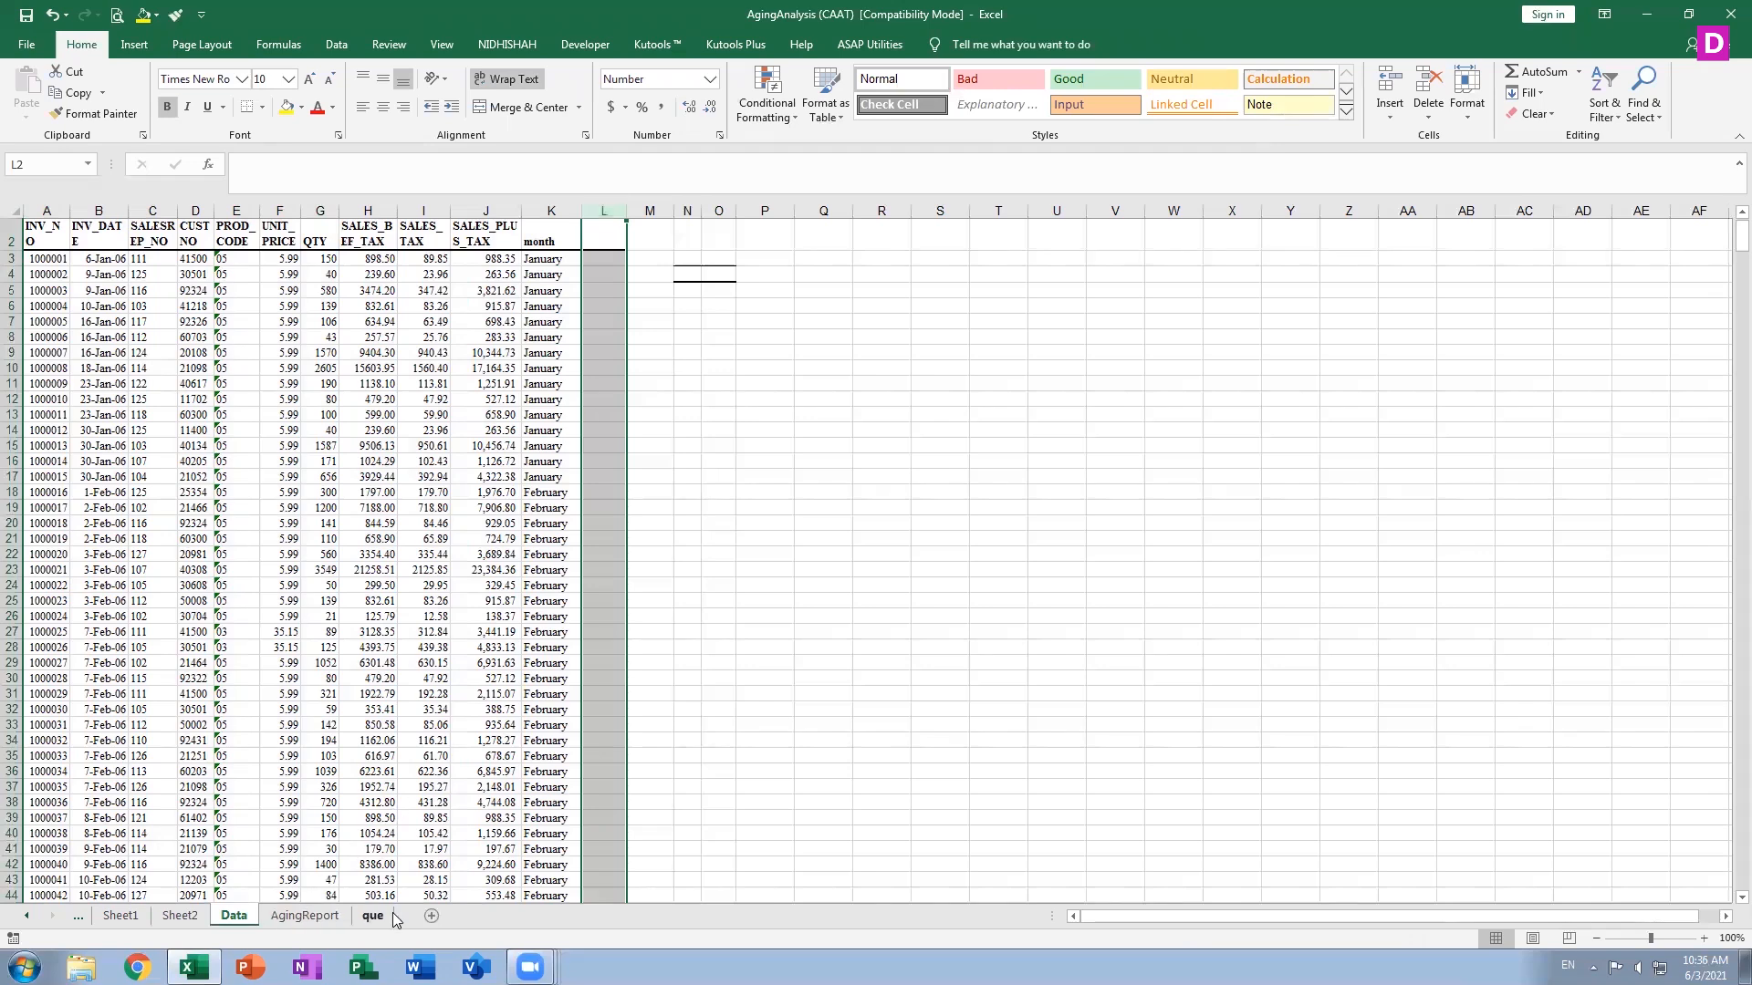
# Back on the pivot sheet, change the SALES_BEF_TAX value field to summarize by Average
pyautogui.click(179, 915)
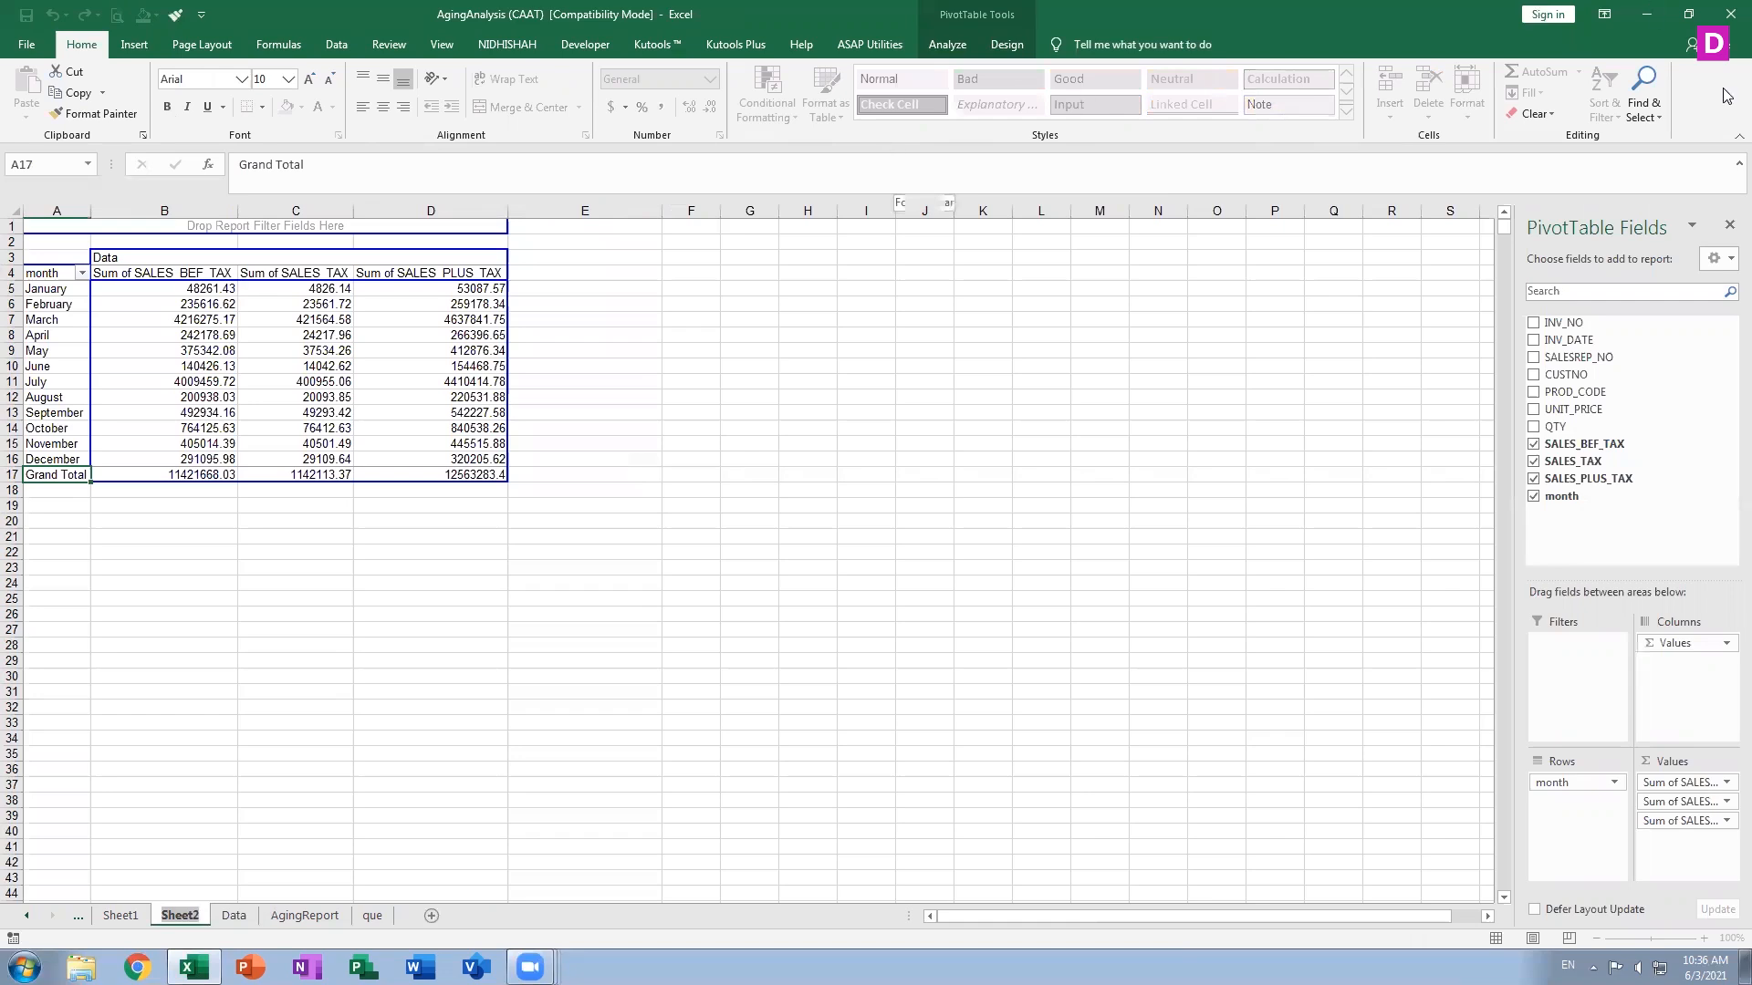
pyautogui.click(1662, 785)
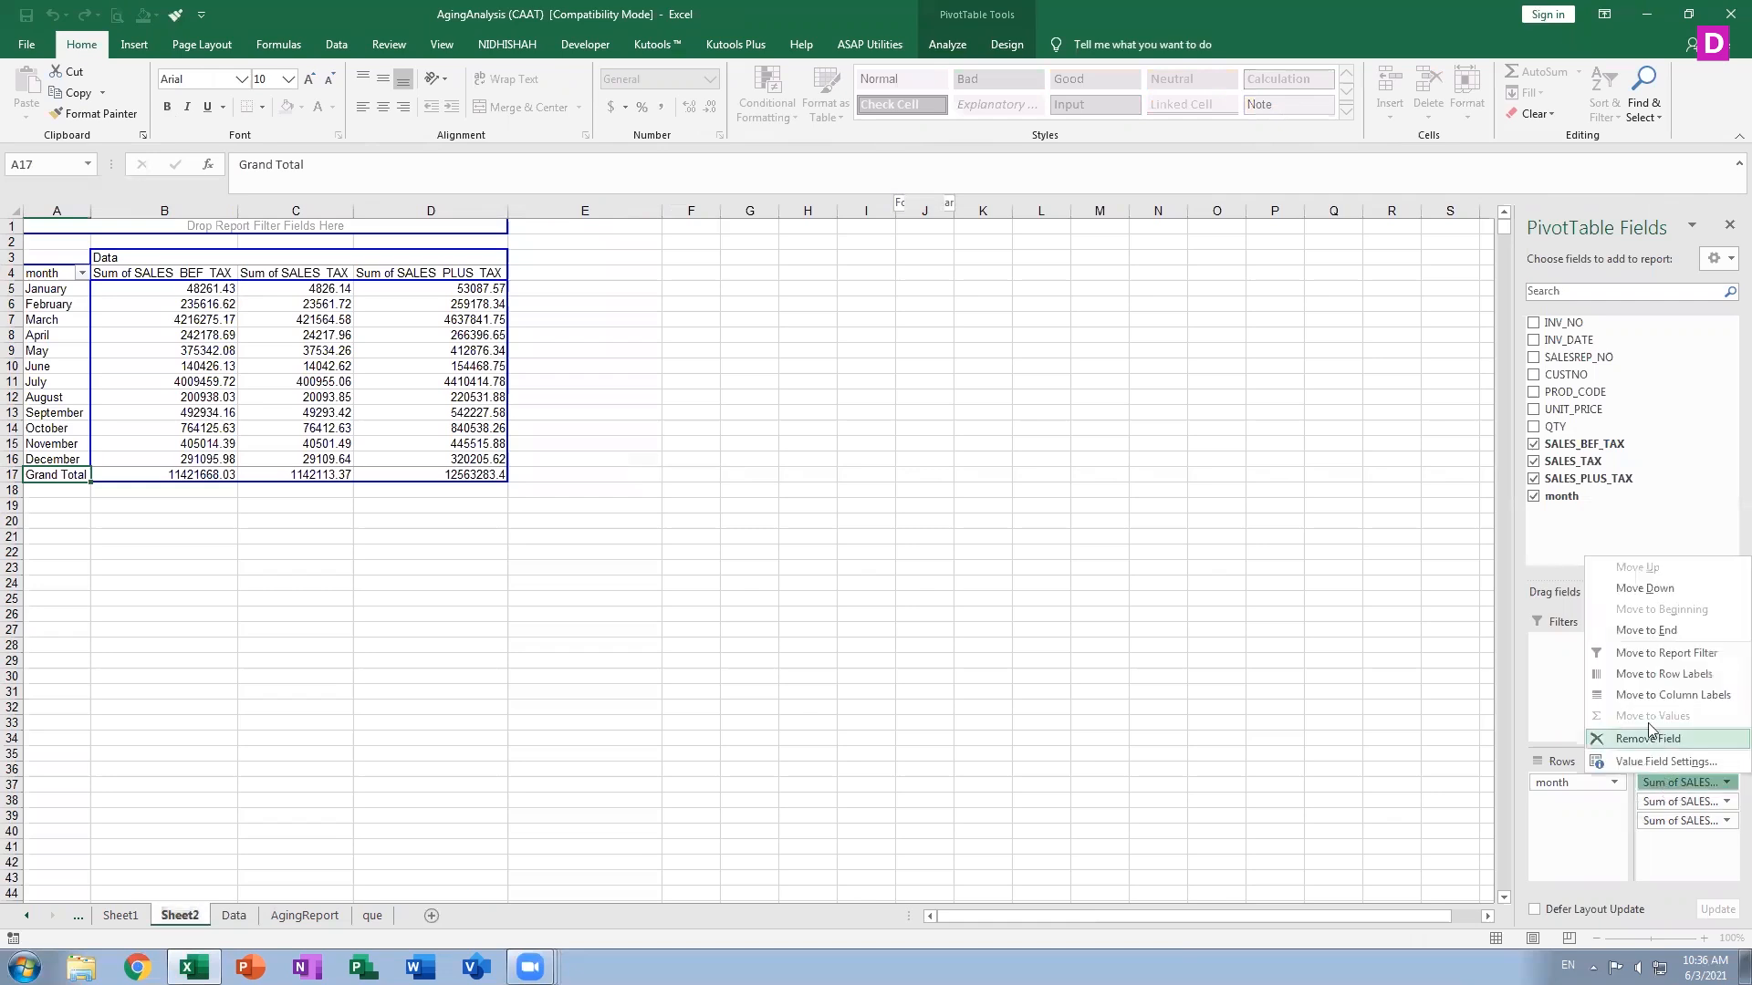
pyautogui.click(1666, 761)
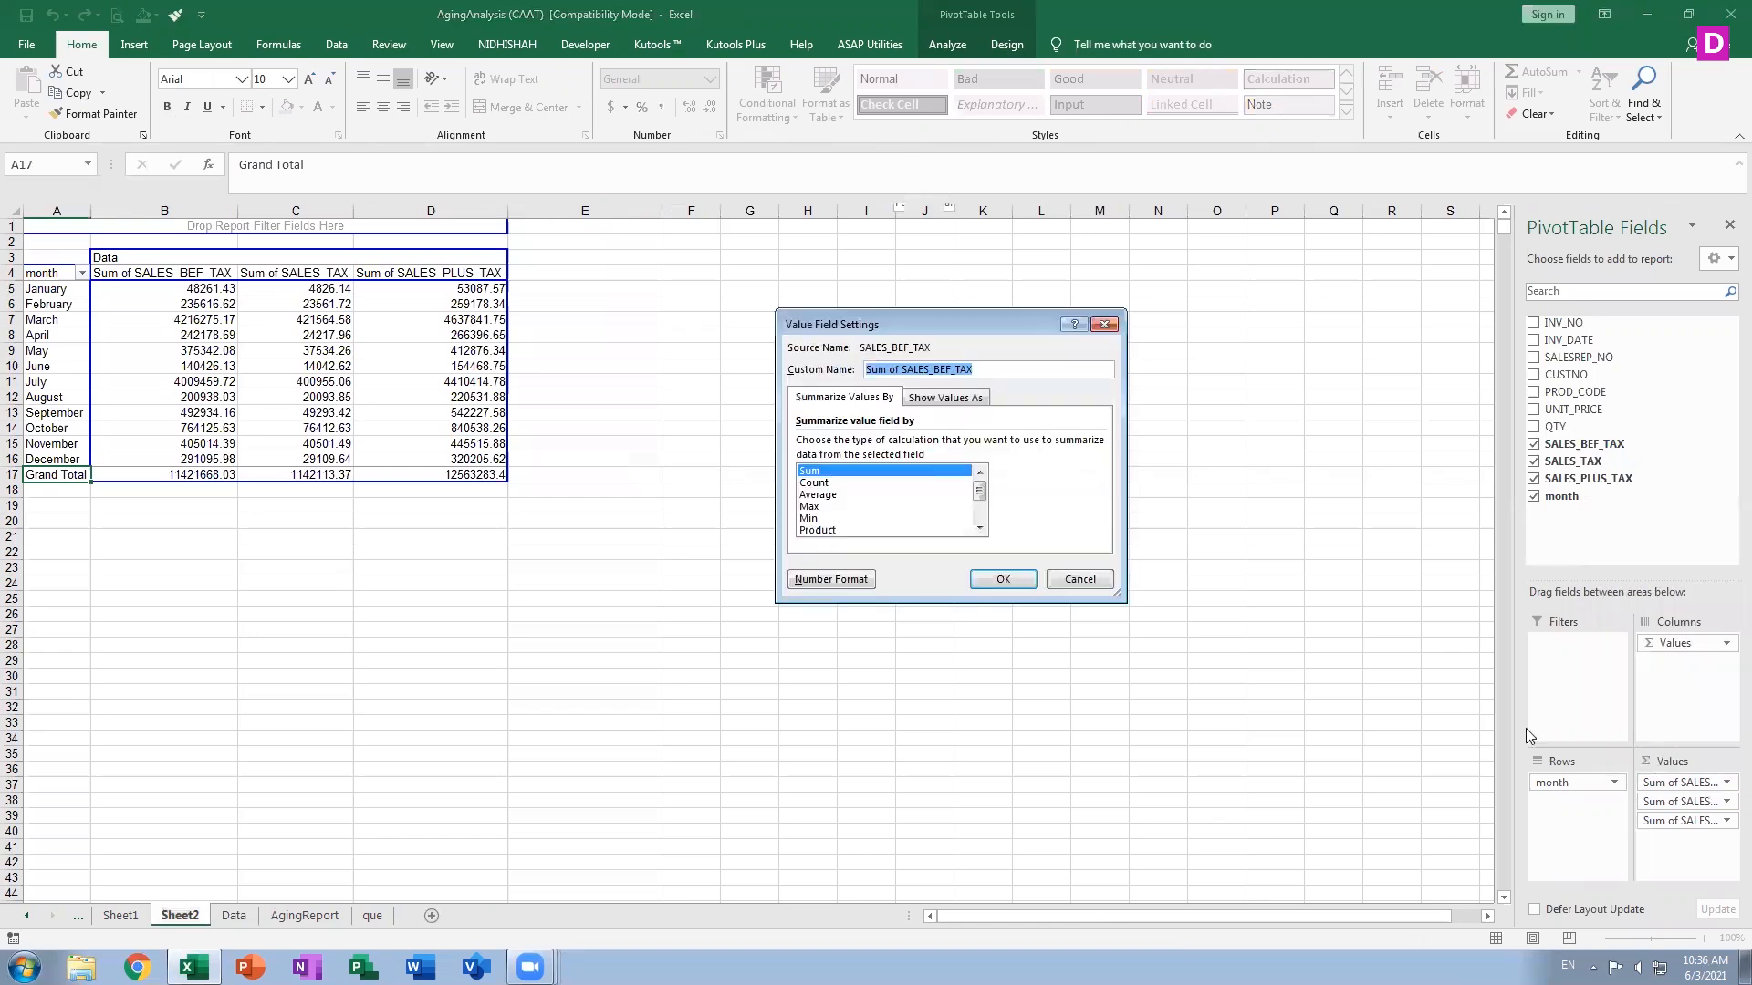
pyautogui.click(989, 535)
pyautogui.click(979, 529)
pyautogui.click(979, 528)
pyautogui.click(979, 528)
pyautogui.click(979, 528)
pyautogui.click(979, 529)
pyautogui.click(979, 491)
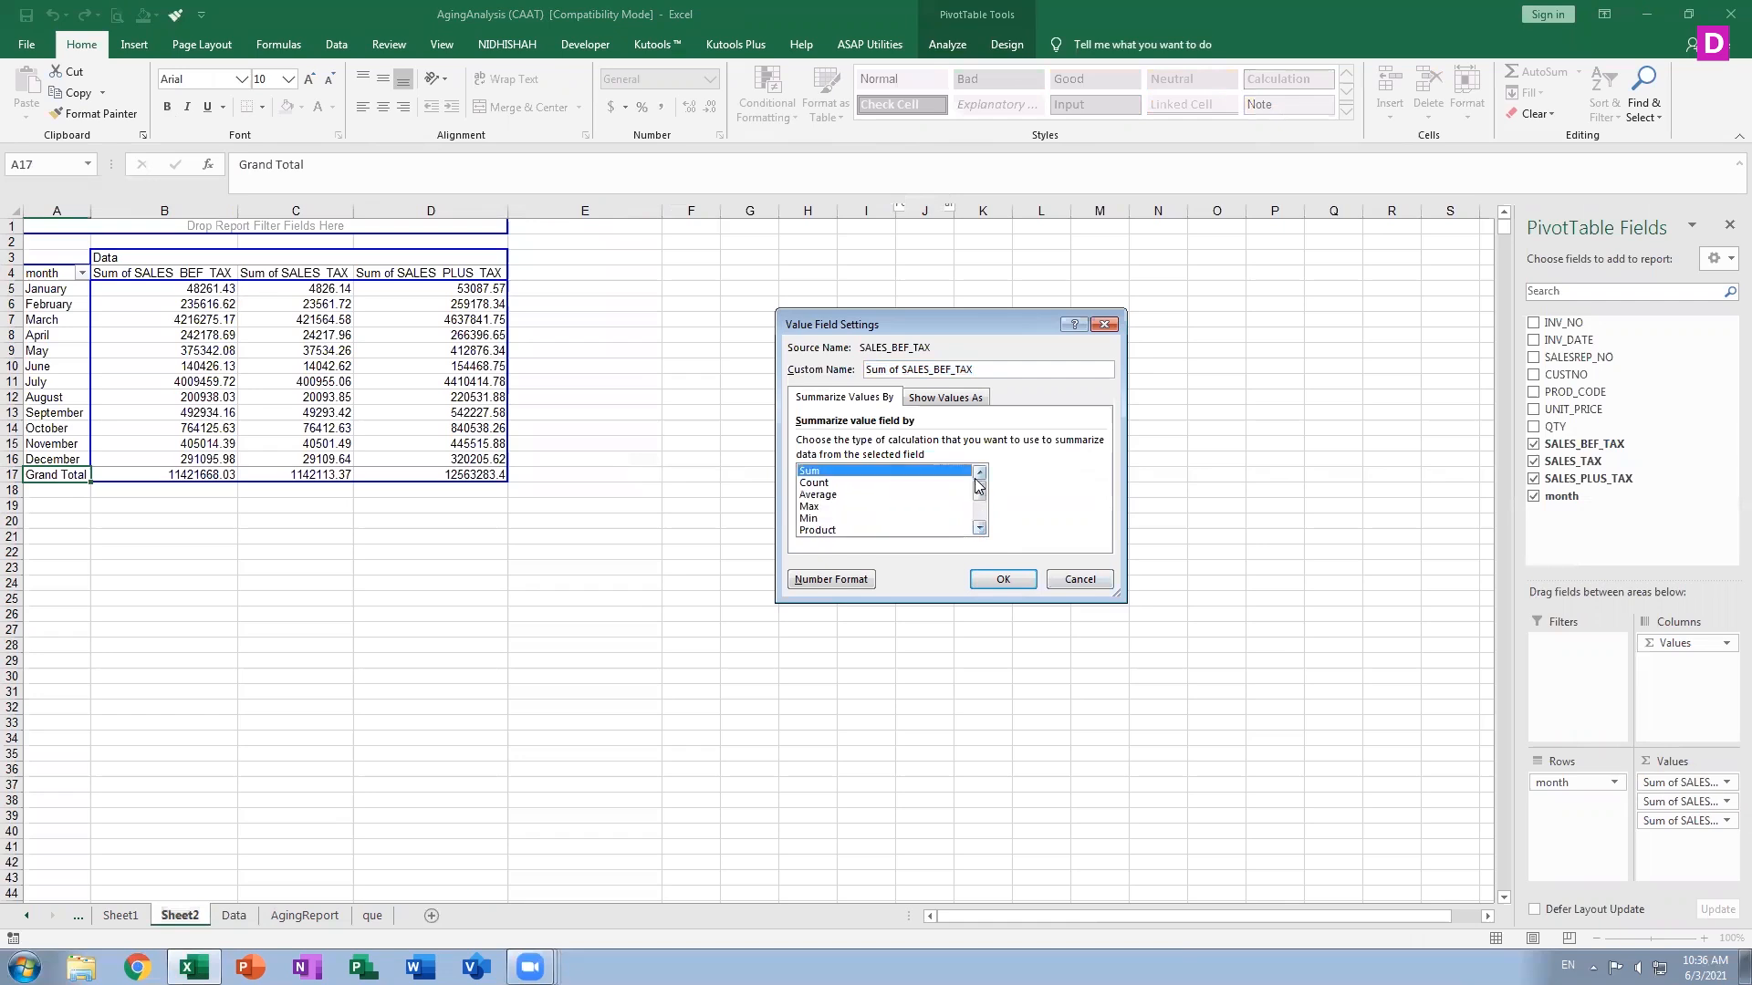
pyautogui.click(830, 497)
pyautogui.doubleClick(830, 497)
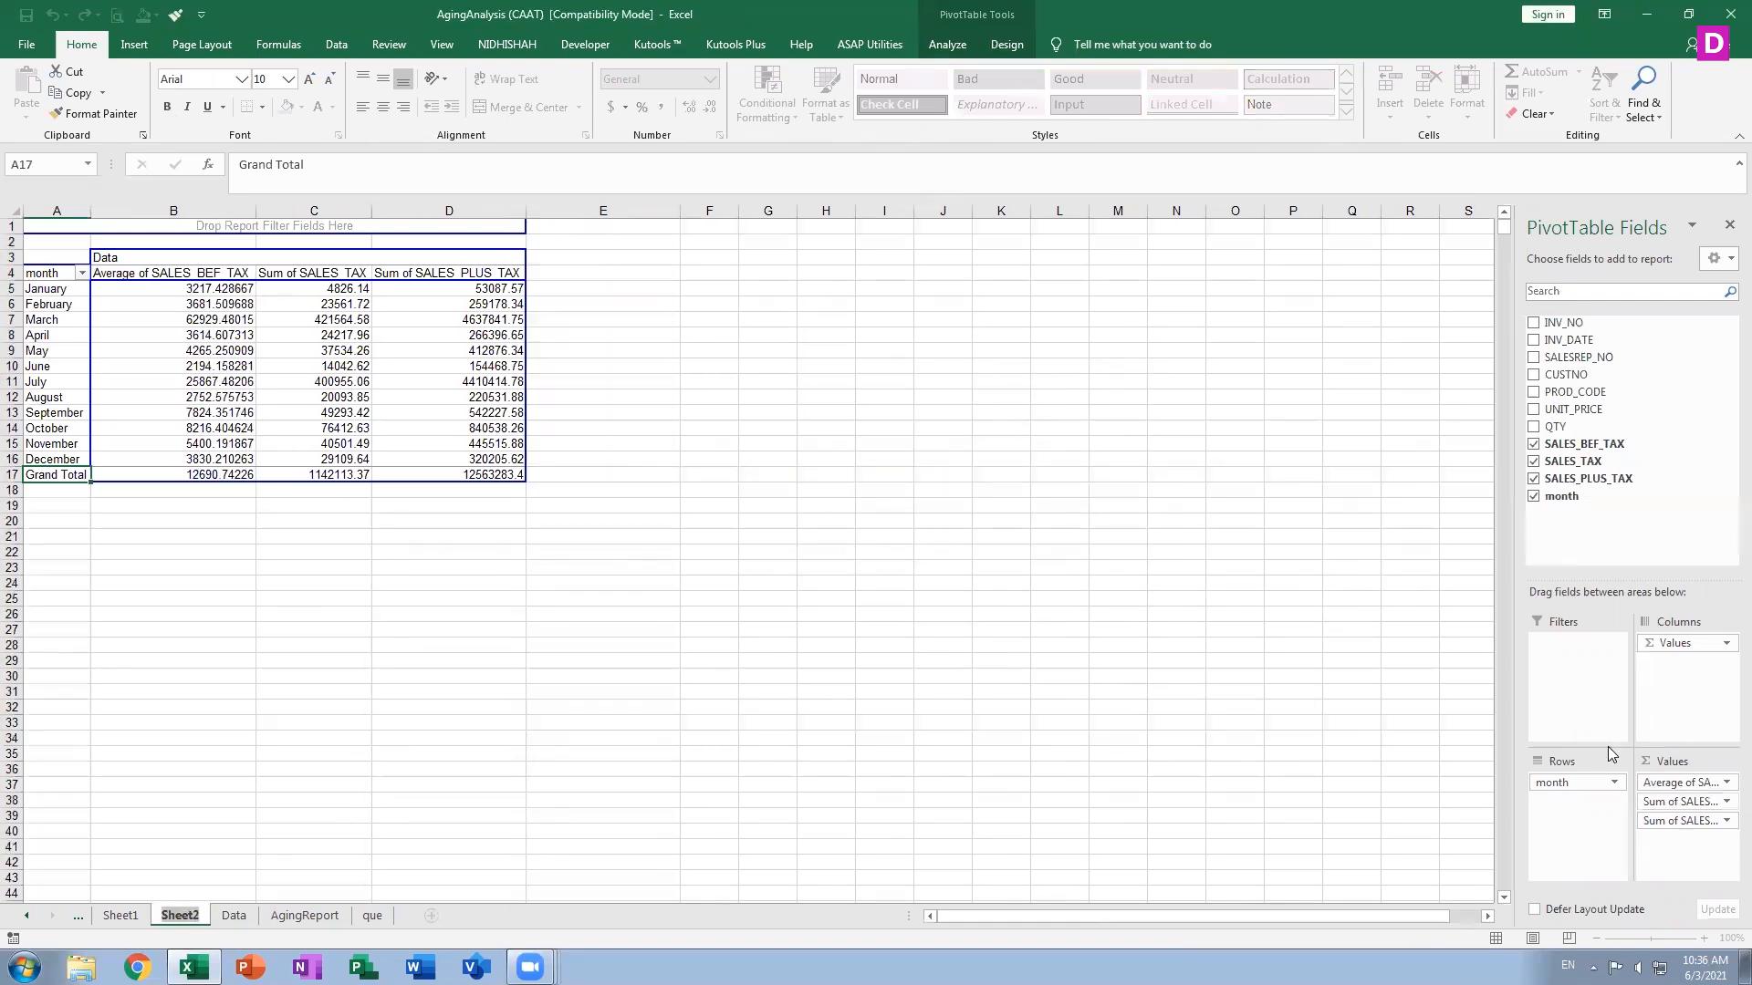
# Change the SALES_TAX value field to summarize by Average
pyautogui.click(1687, 802)
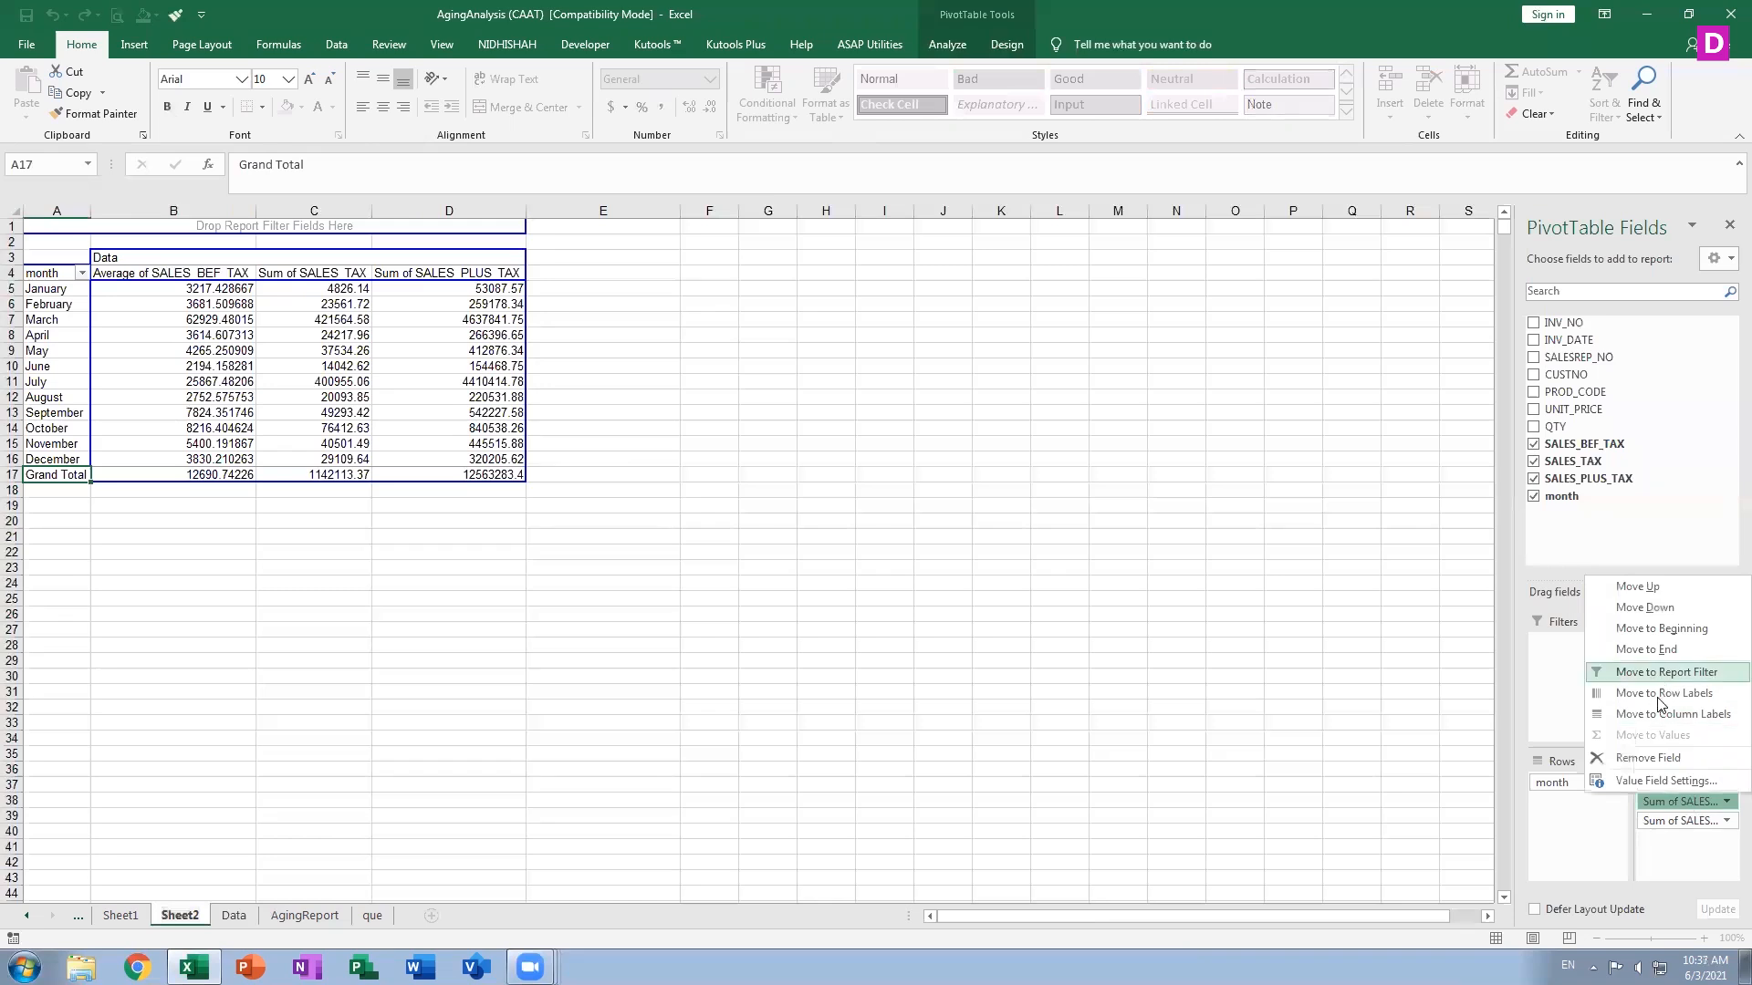
pyautogui.click(1651, 782)
pyautogui.click(816, 494)
pyautogui.click(982, 579)
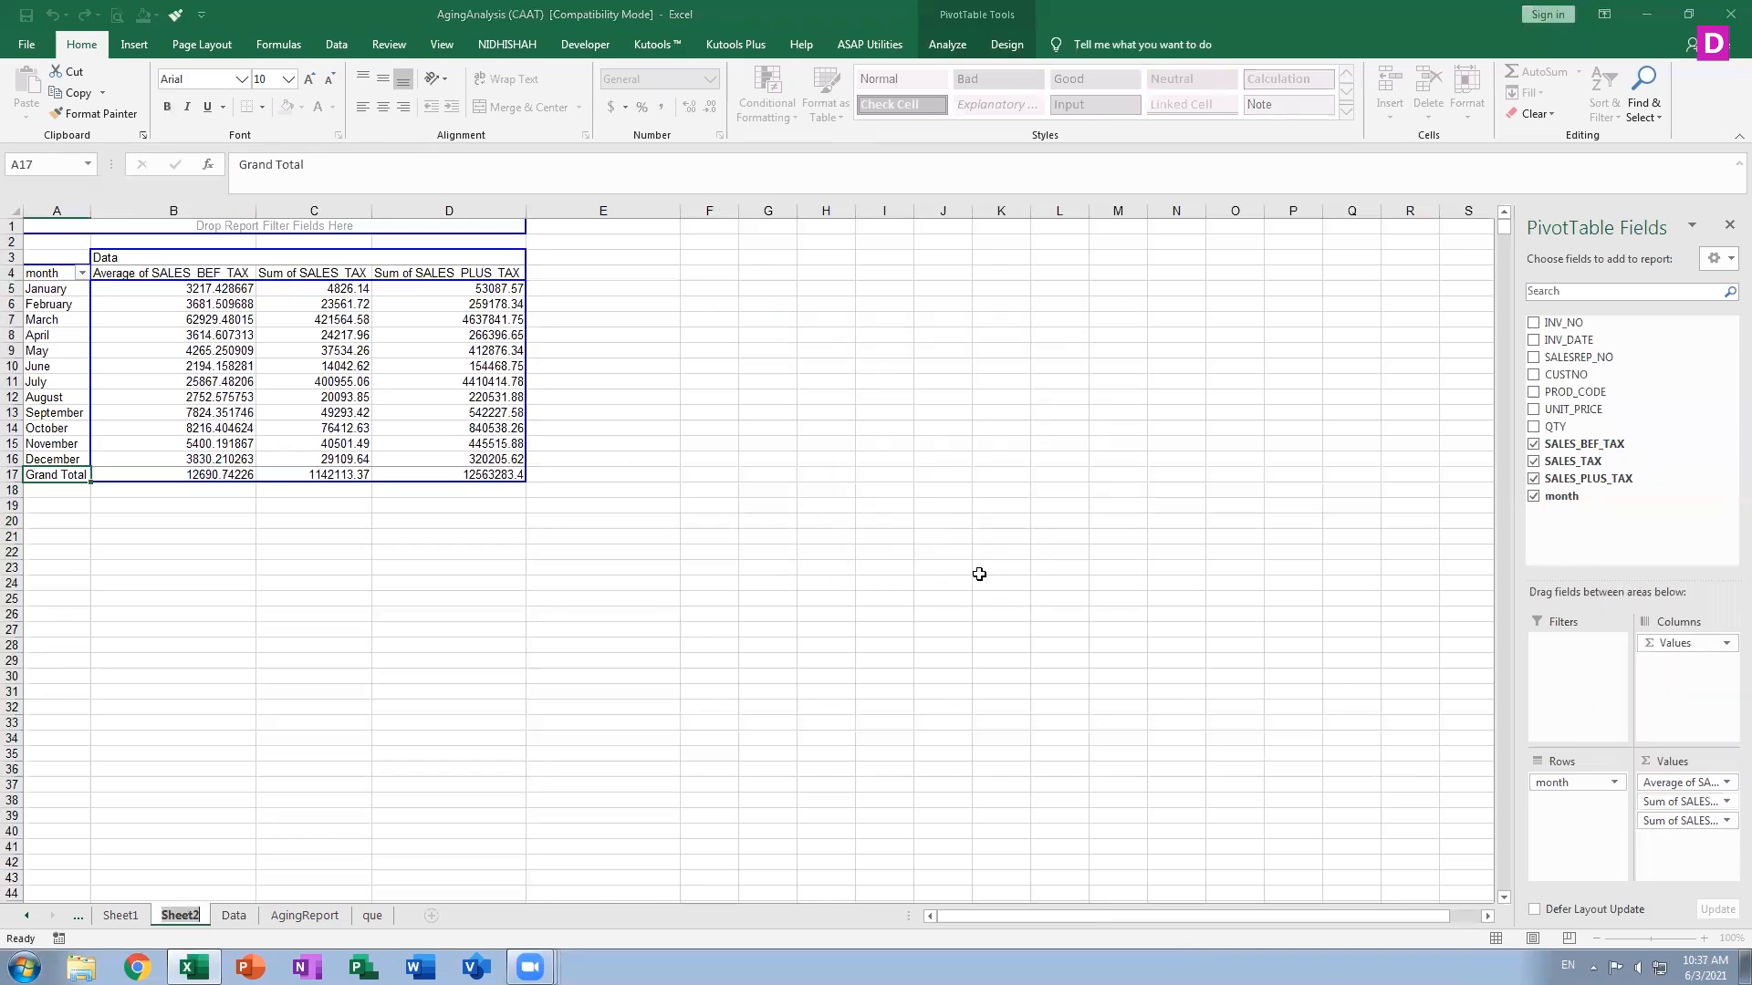
# Change the SALES_PLUS_TAX value field to summarize by Average
pyautogui.click(1679, 820)
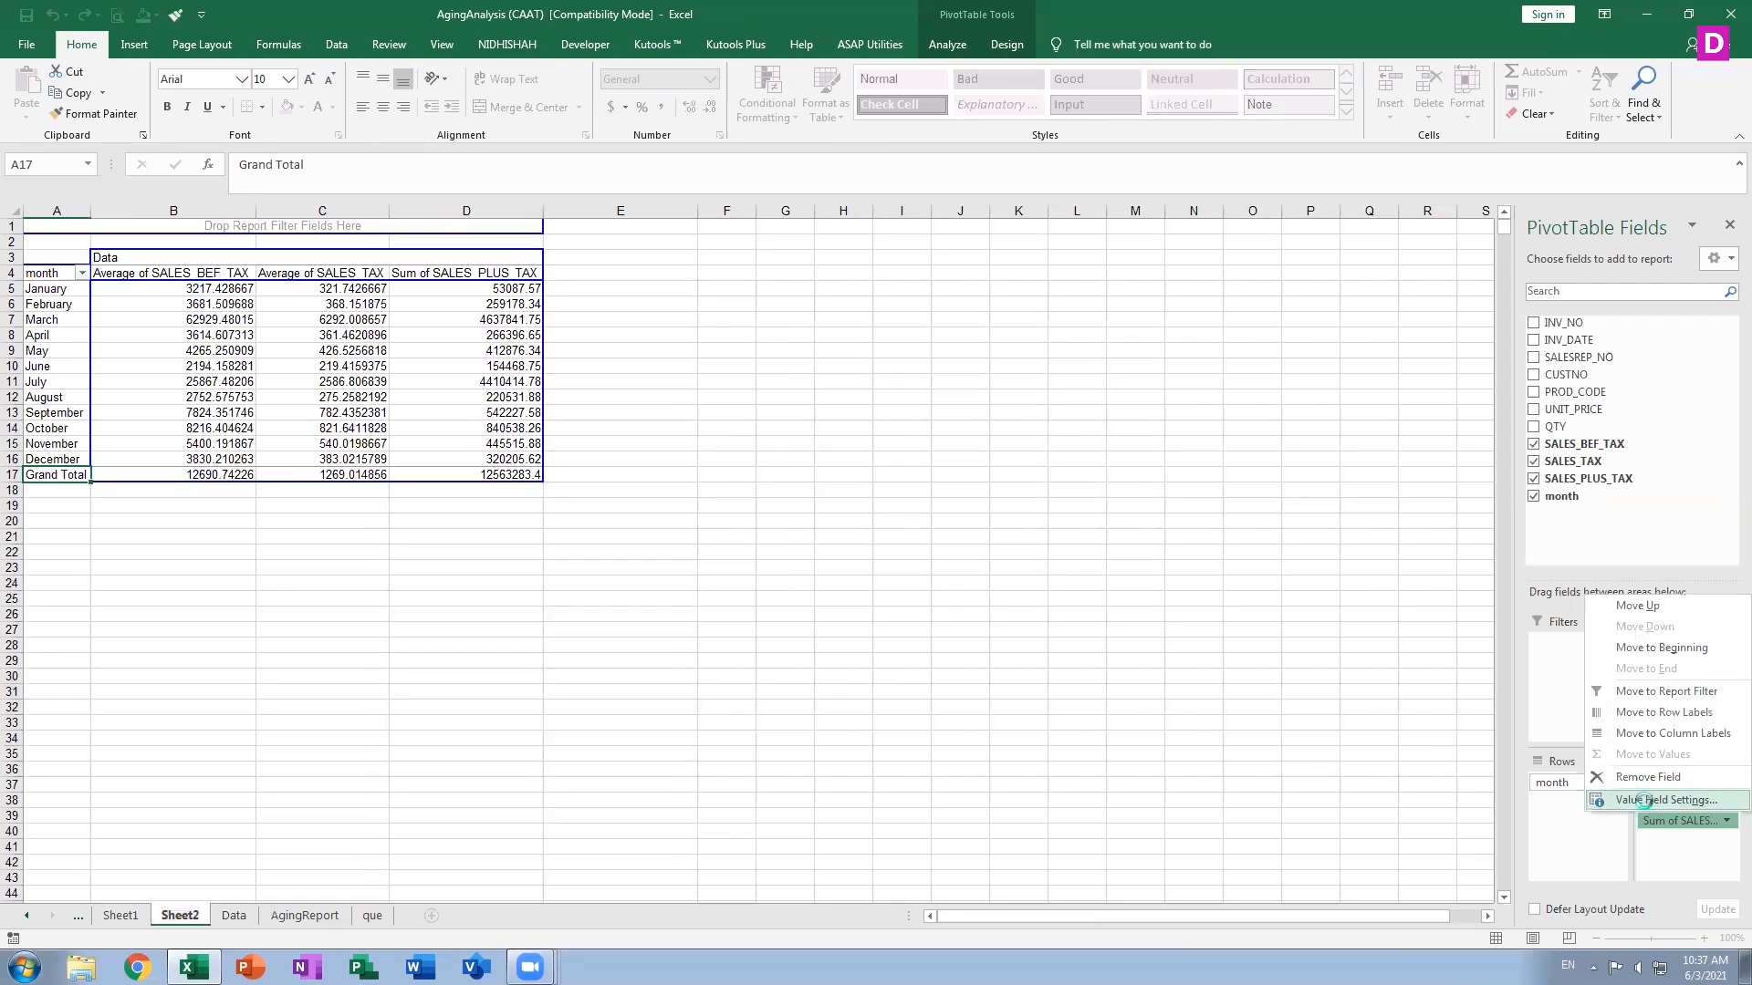
pyautogui.click(1654, 800)
pyautogui.click(816, 494)
pyautogui.click(996, 581)
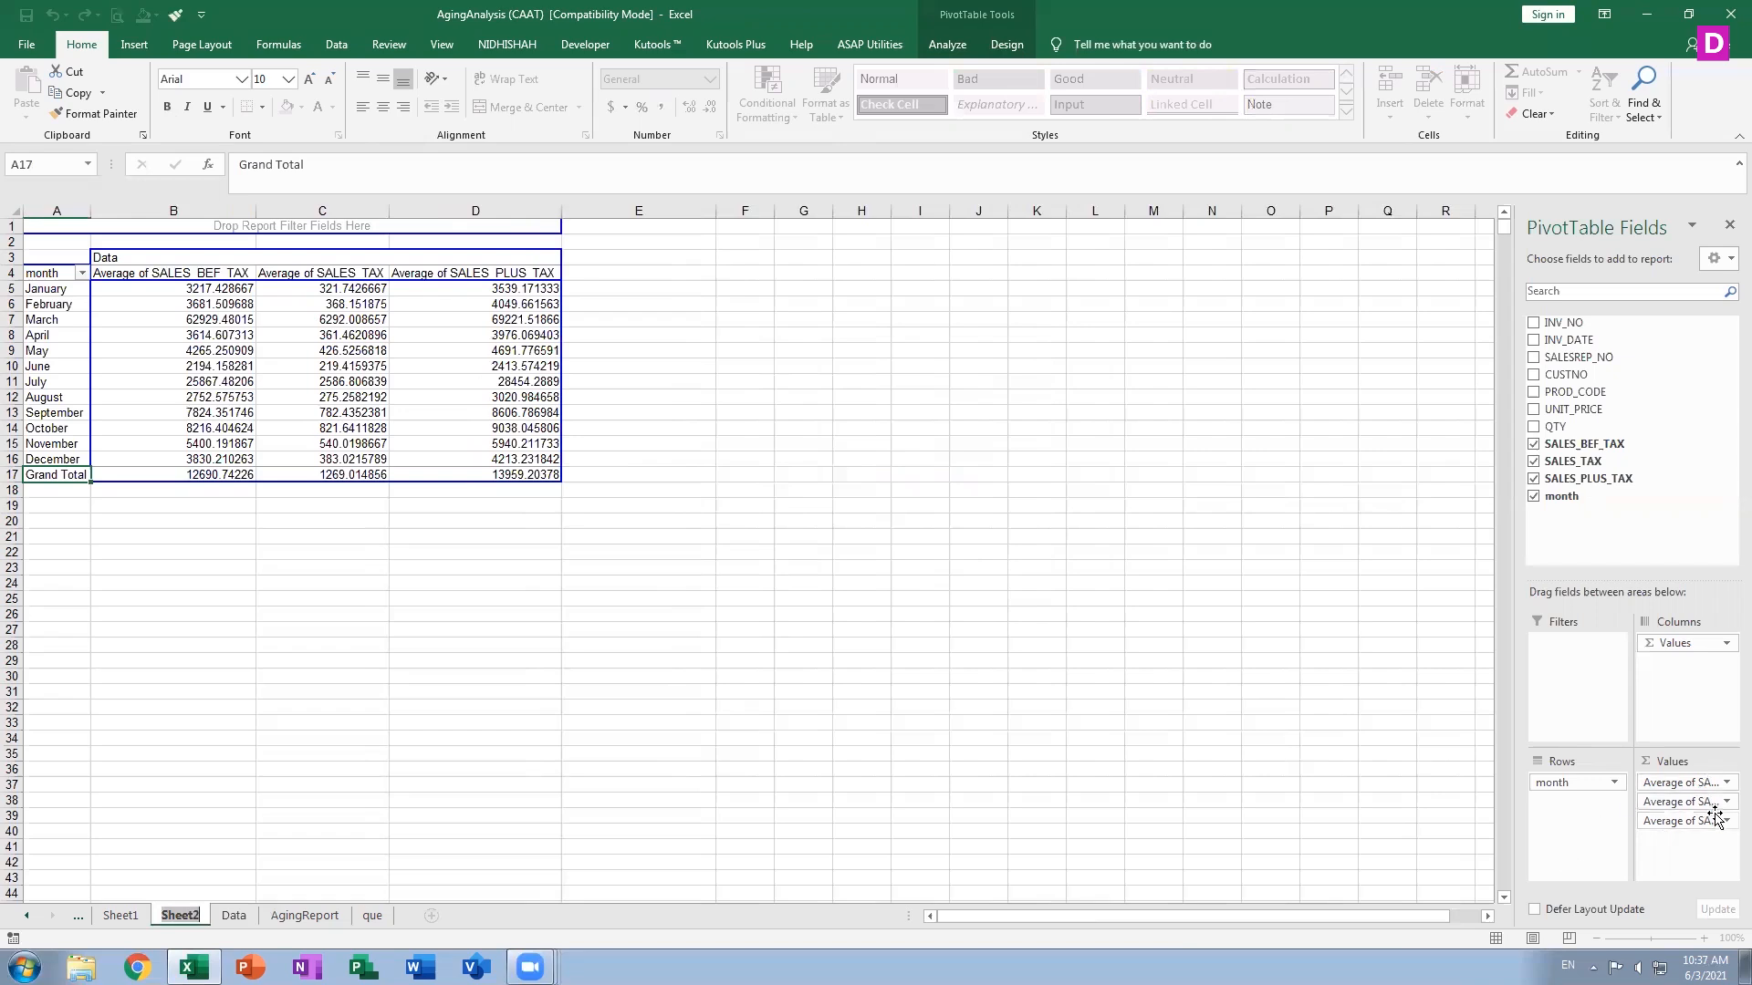
# Change the SALES_BEF_TAX value field to summarize by Count
pyautogui.click(1704, 781)
pyautogui.click(1673, 761)
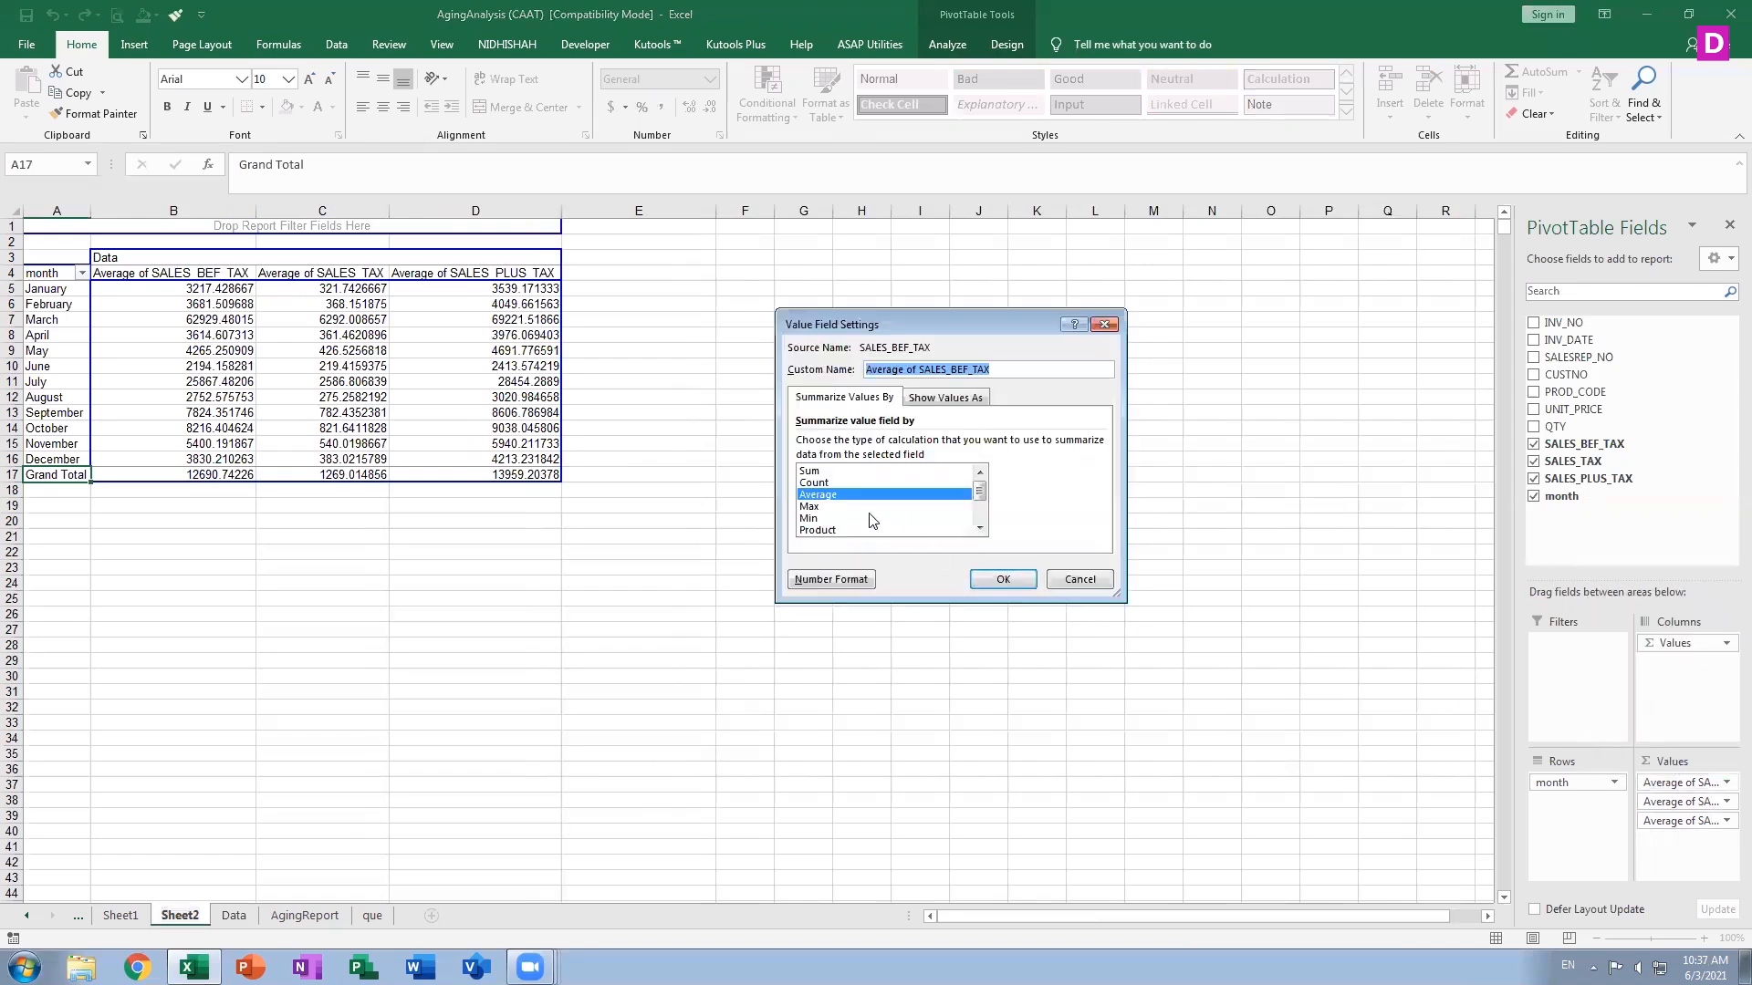
pyautogui.click(832, 486)
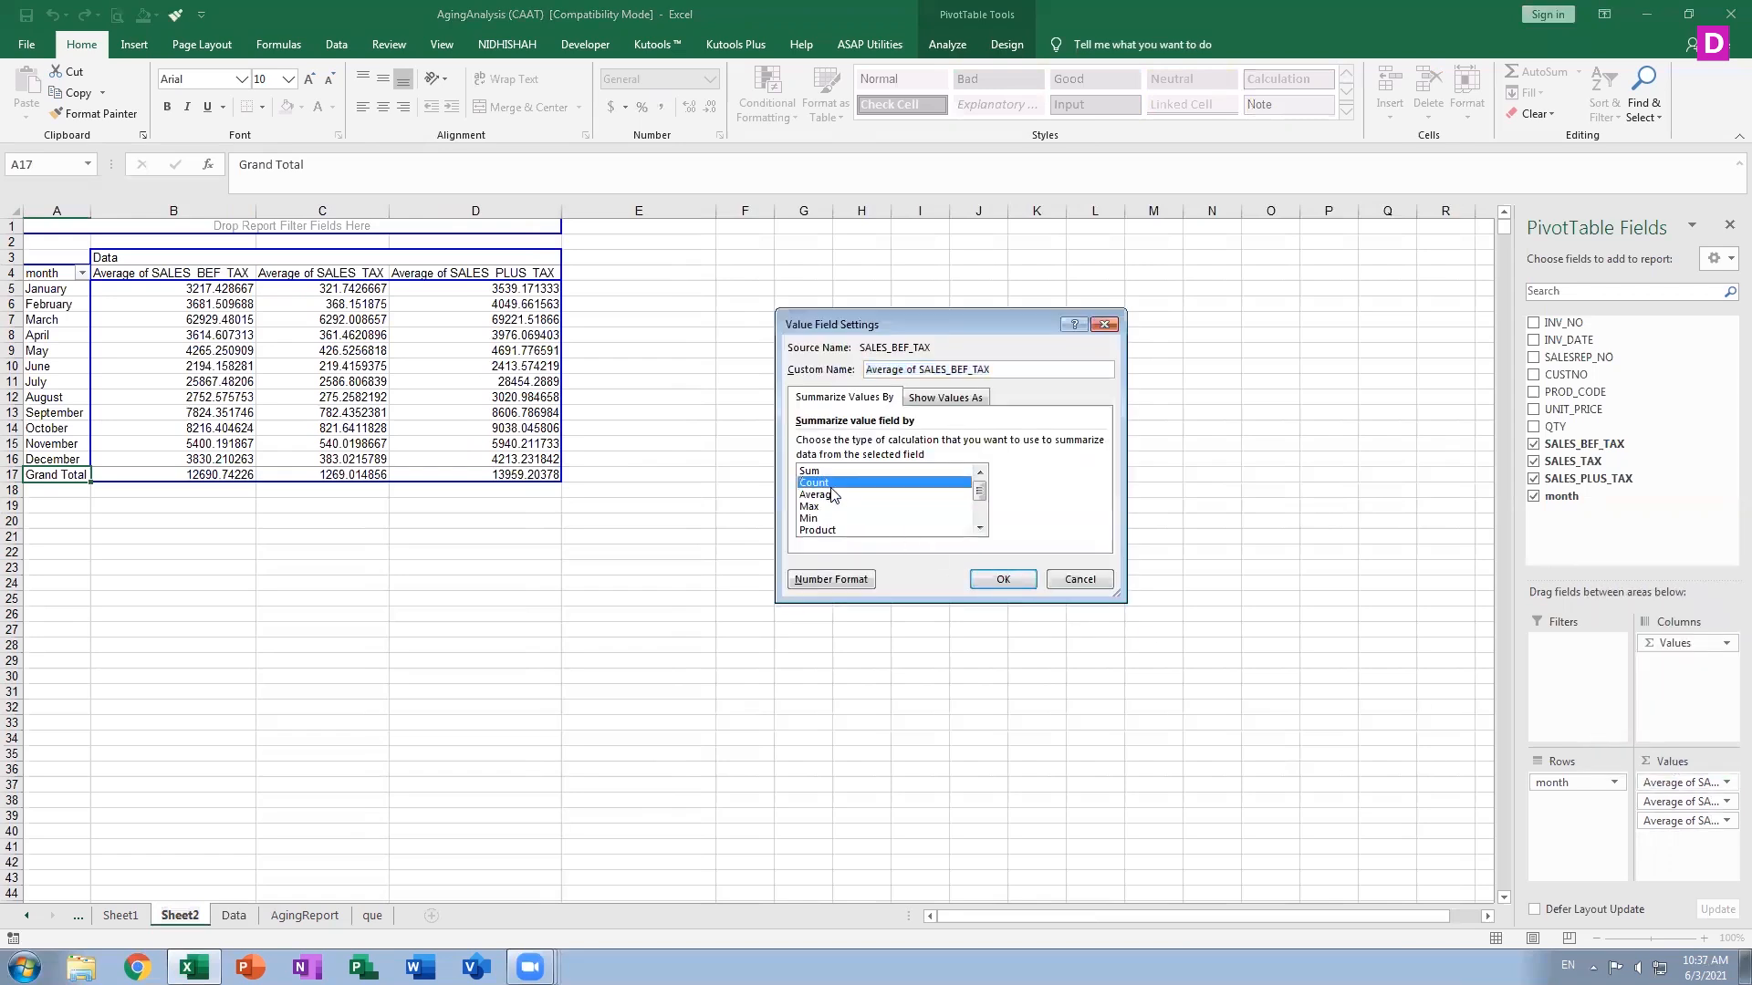
pyautogui.click(1002, 579)
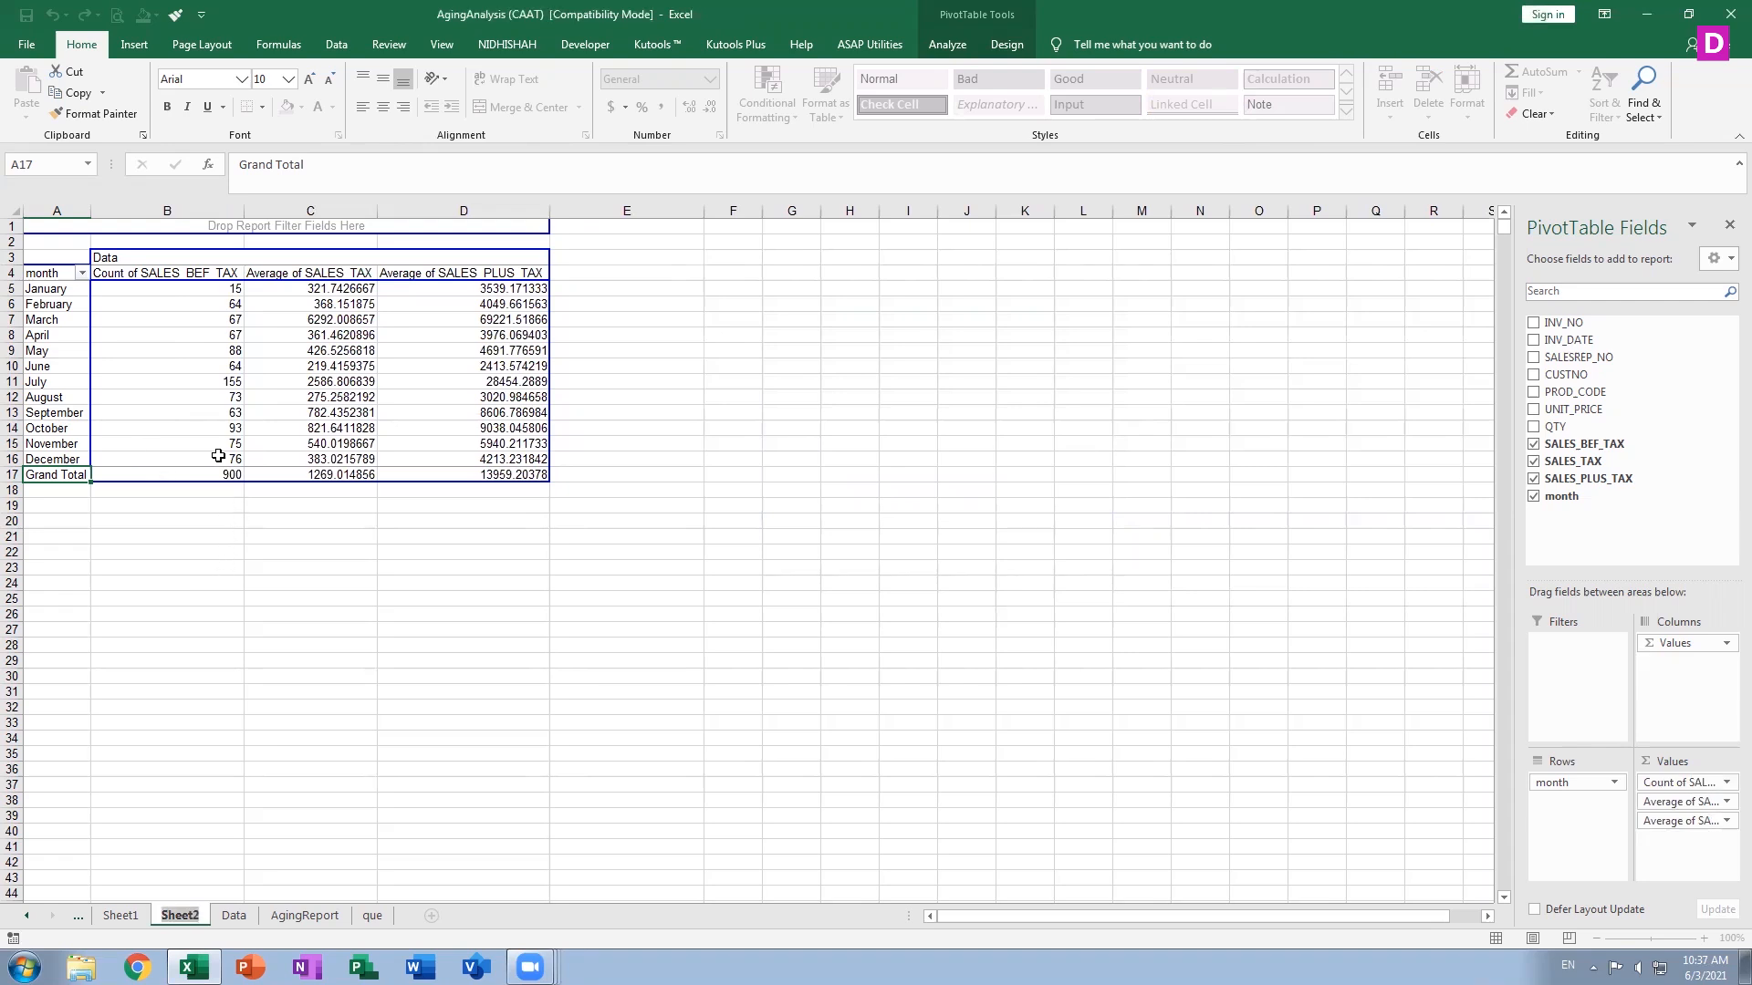
# Change the SALES_TAX value field to summarize by Max
pyautogui.click(1679, 802)
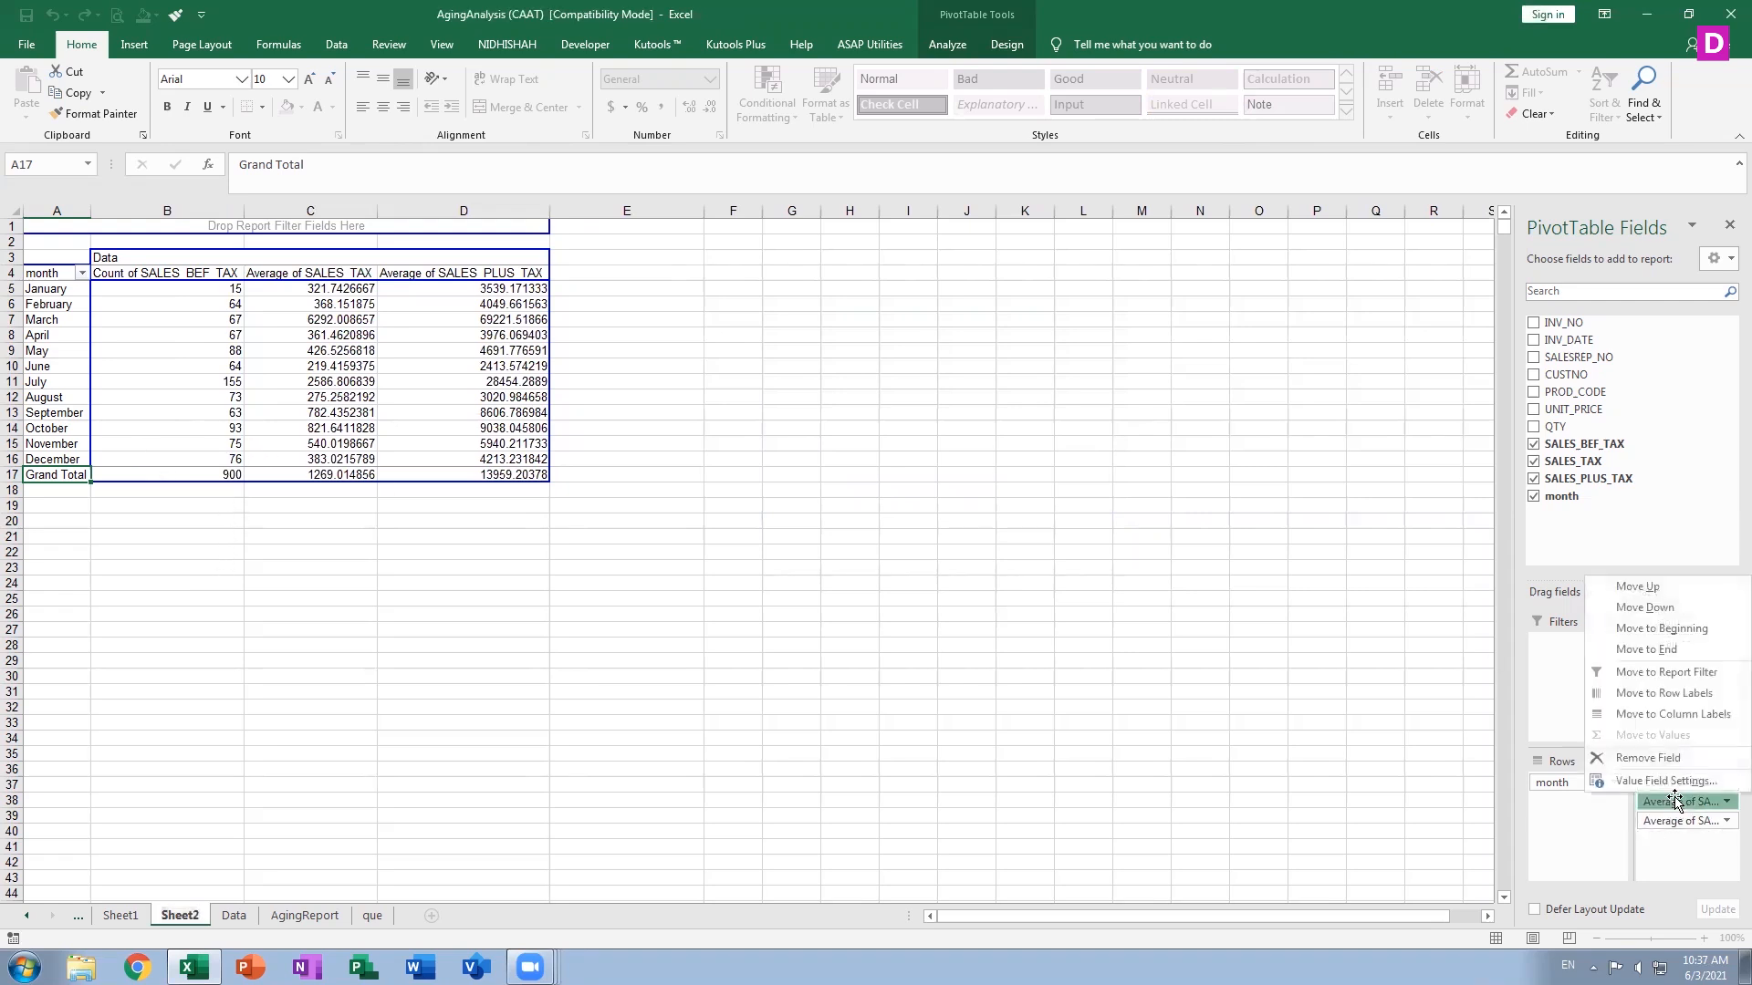
pyautogui.click(1618, 781)
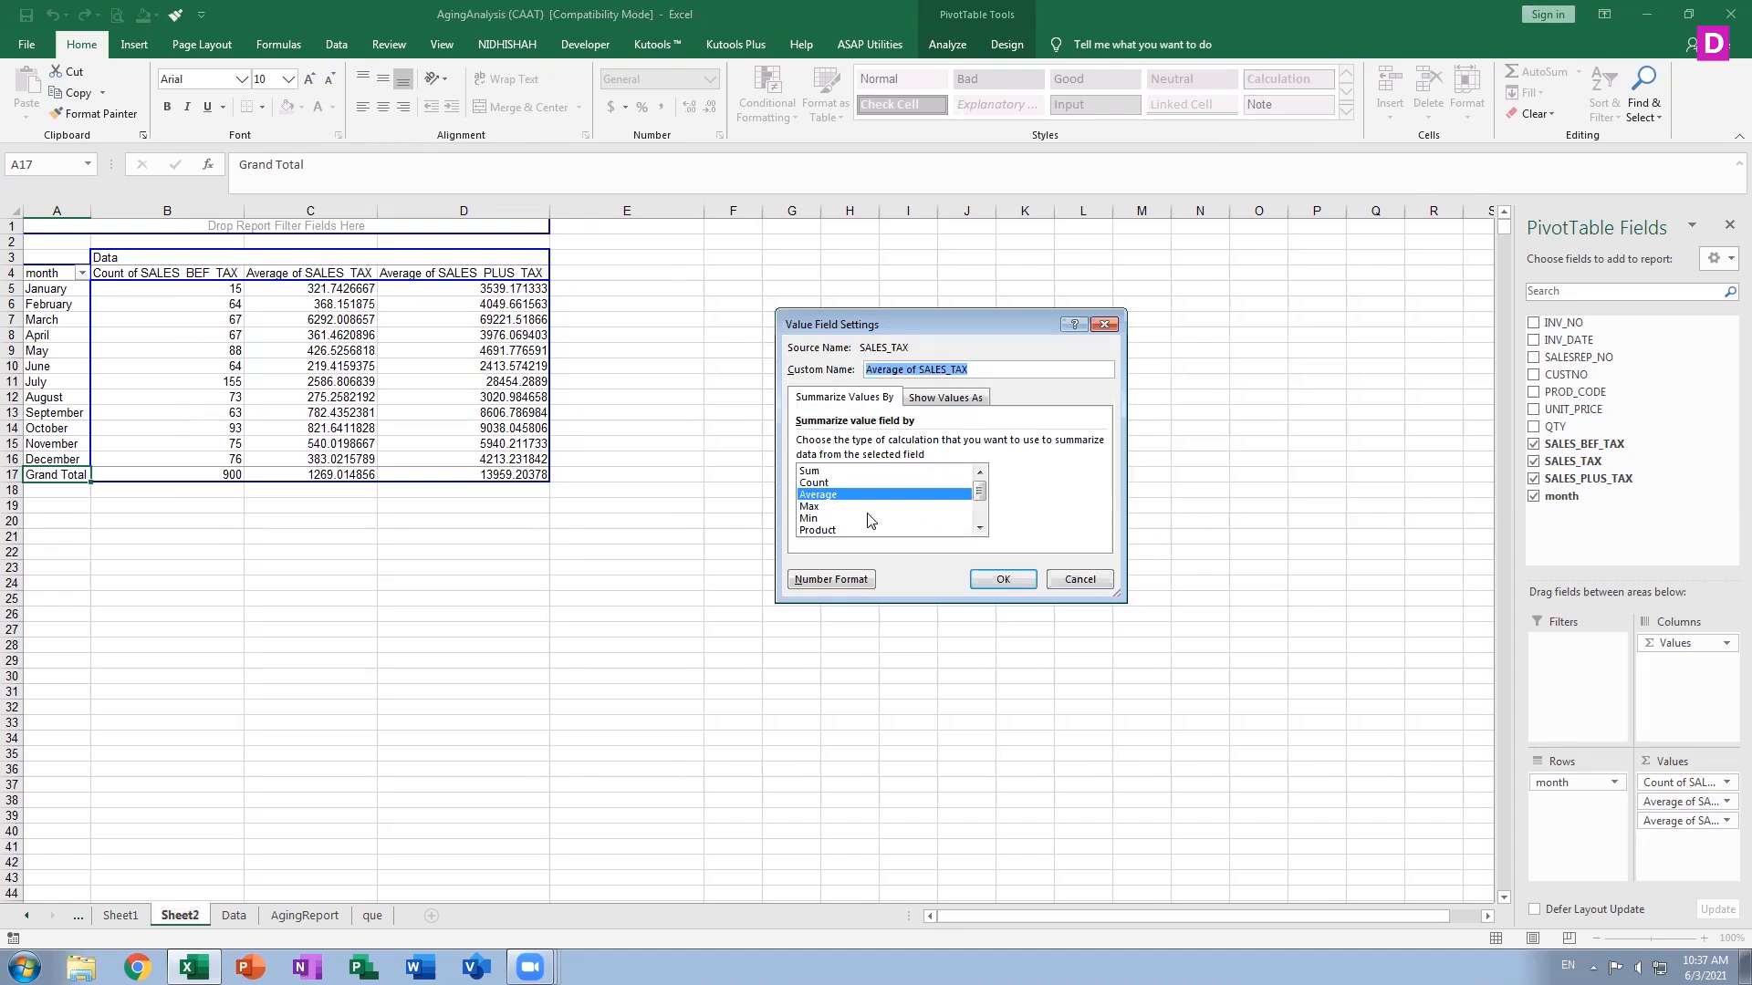
pyautogui.click(980, 527)
pyautogui.click(980, 528)
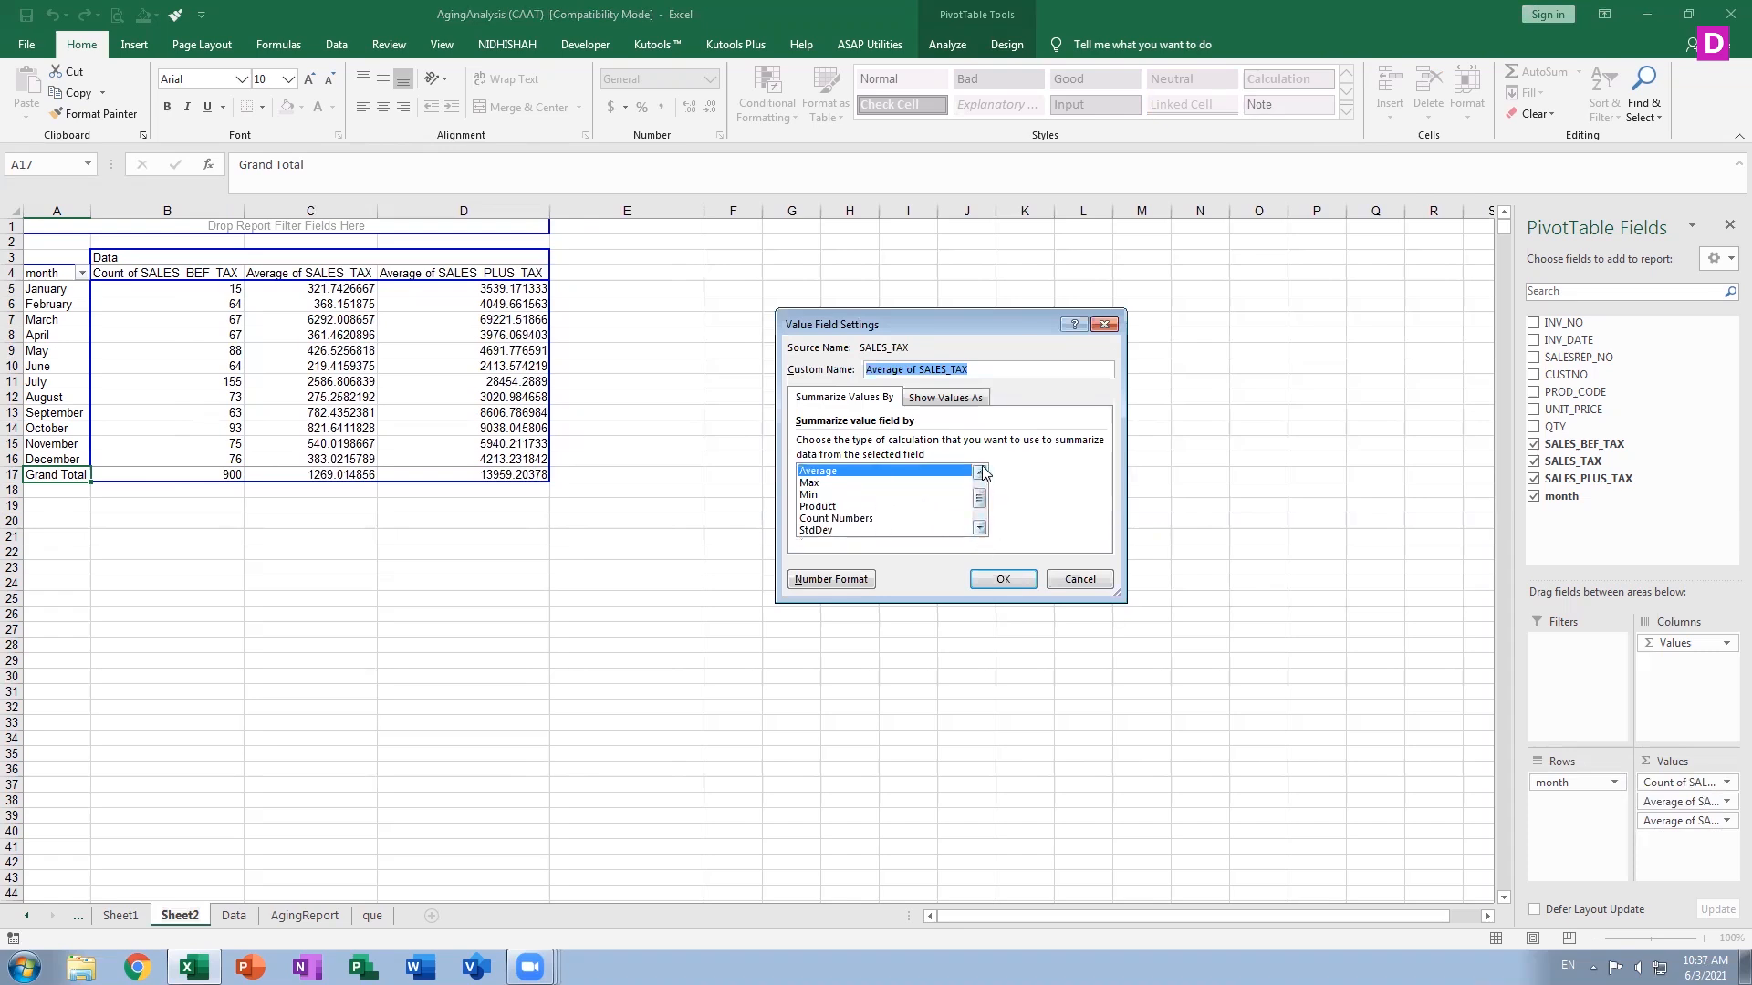
pyautogui.doubleClick(856, 484)
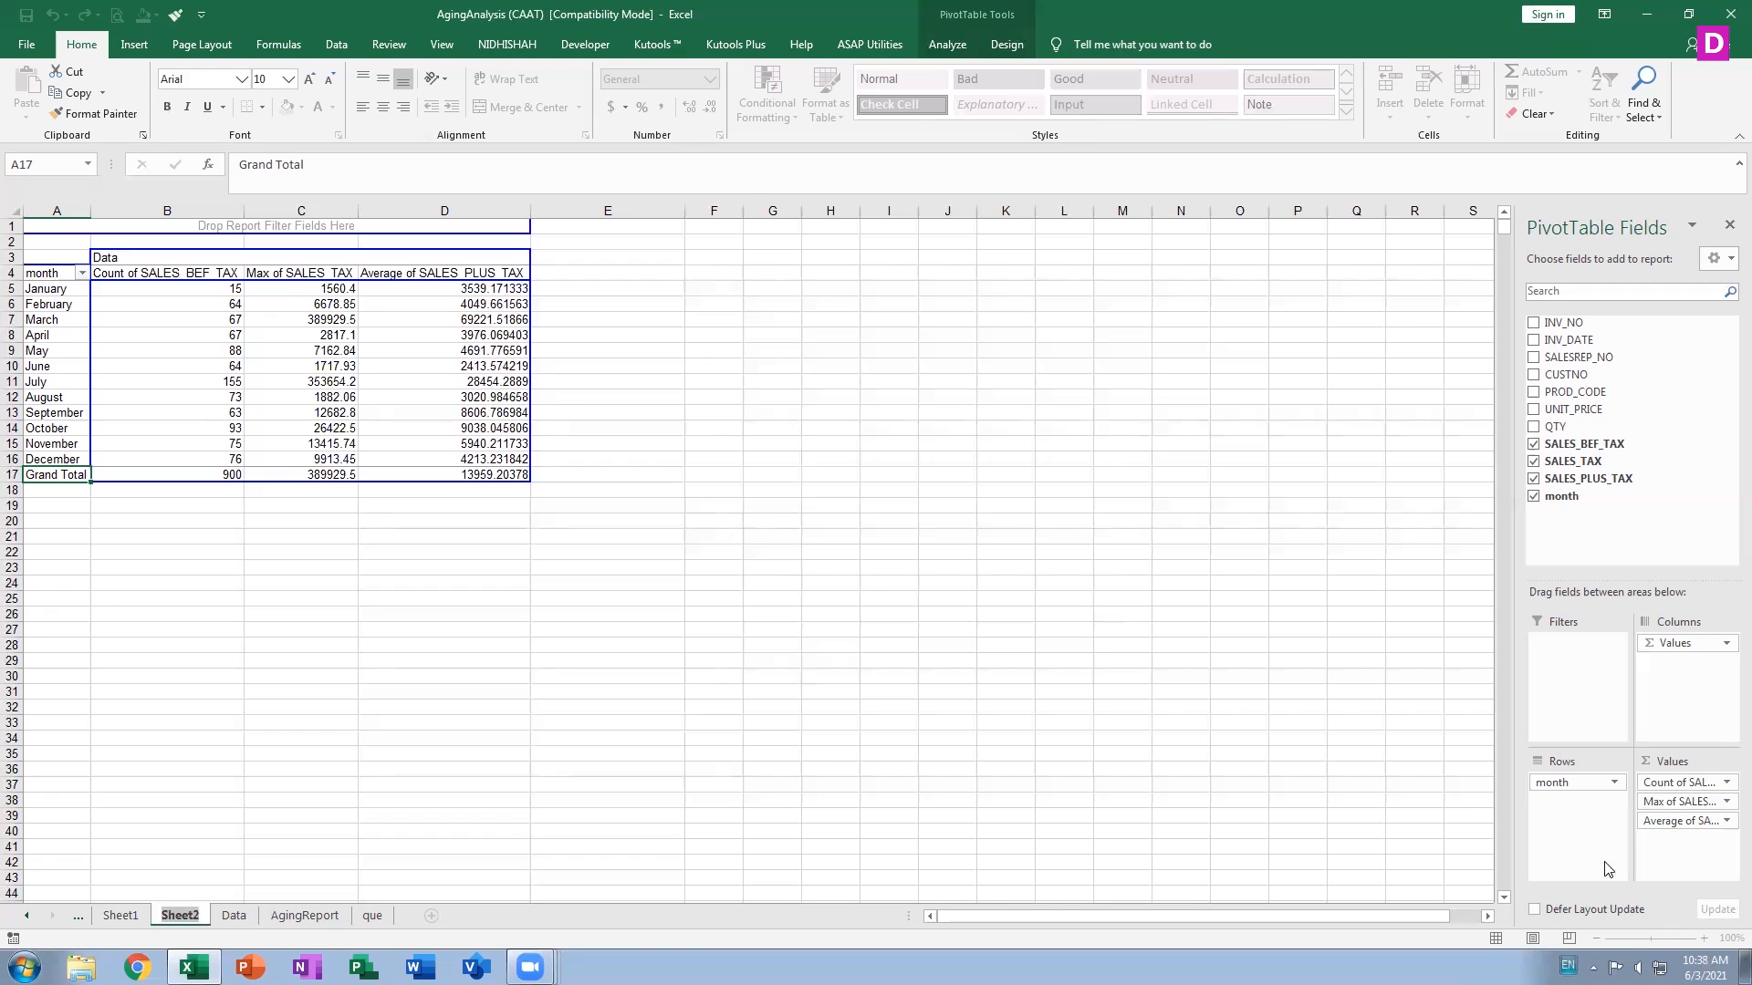
# Change the SALES_PLUS_TAX value field to summarize by Min
pyautogui.click(1670, 820)
pyautogui.click(1668, 801)
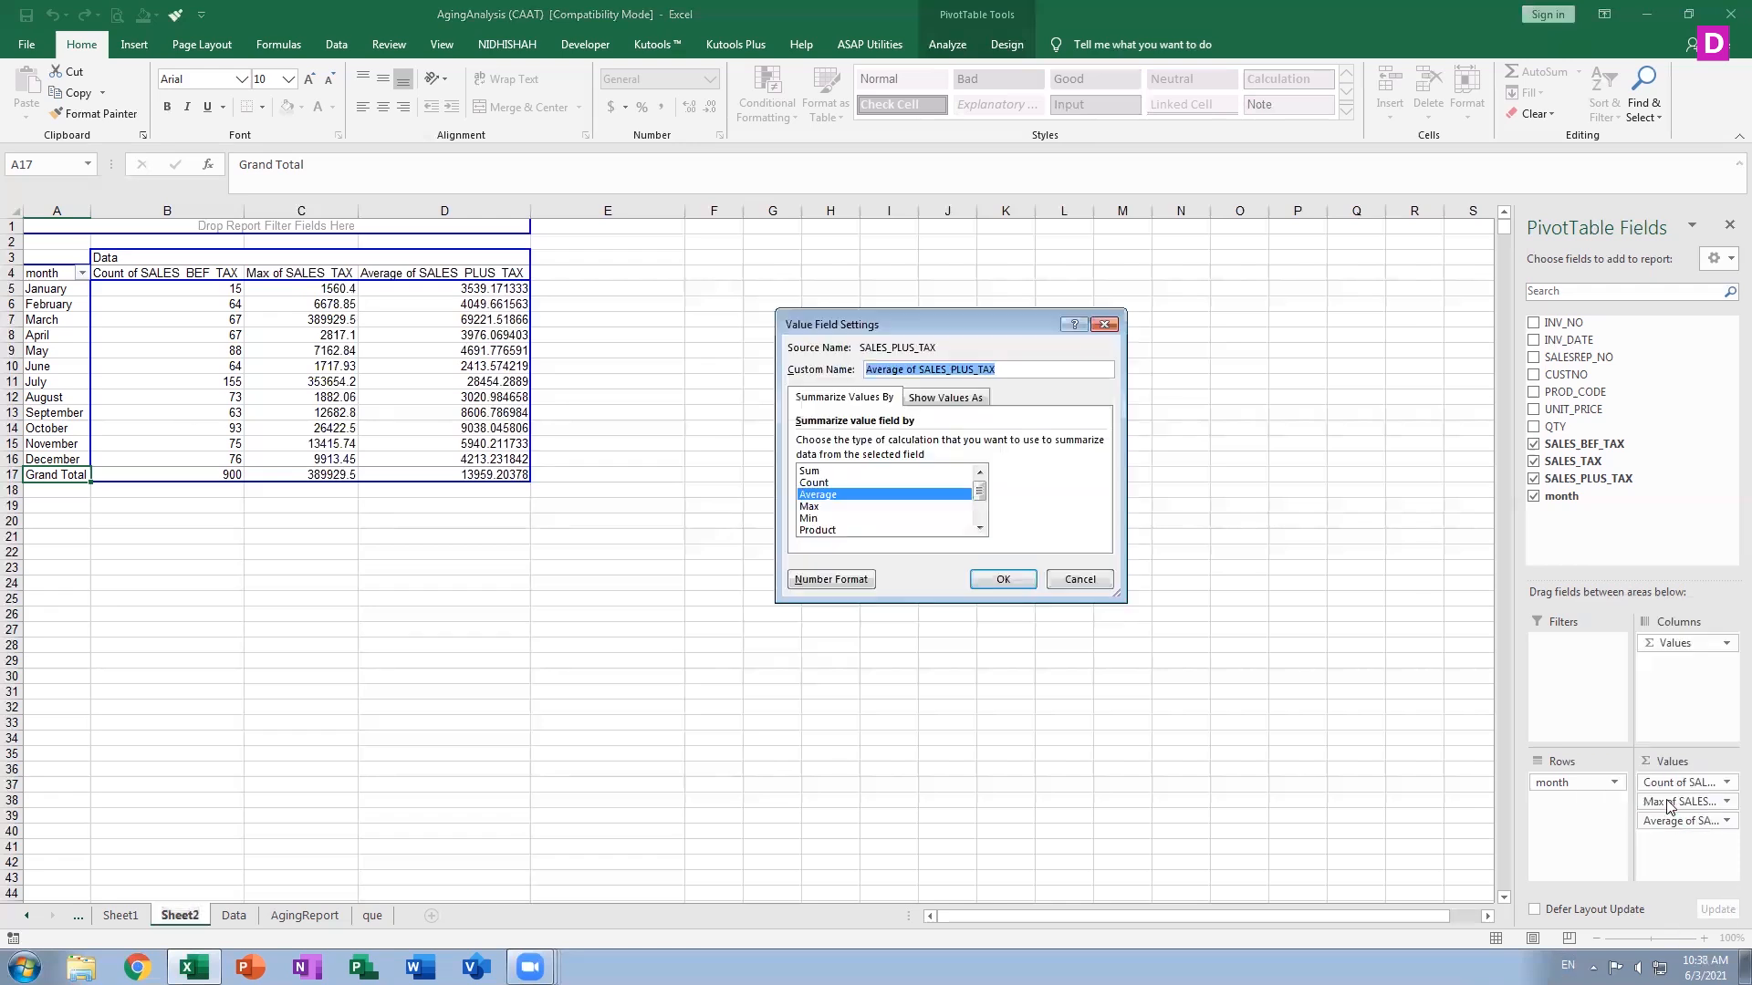
pyautogui.click(816, 518)
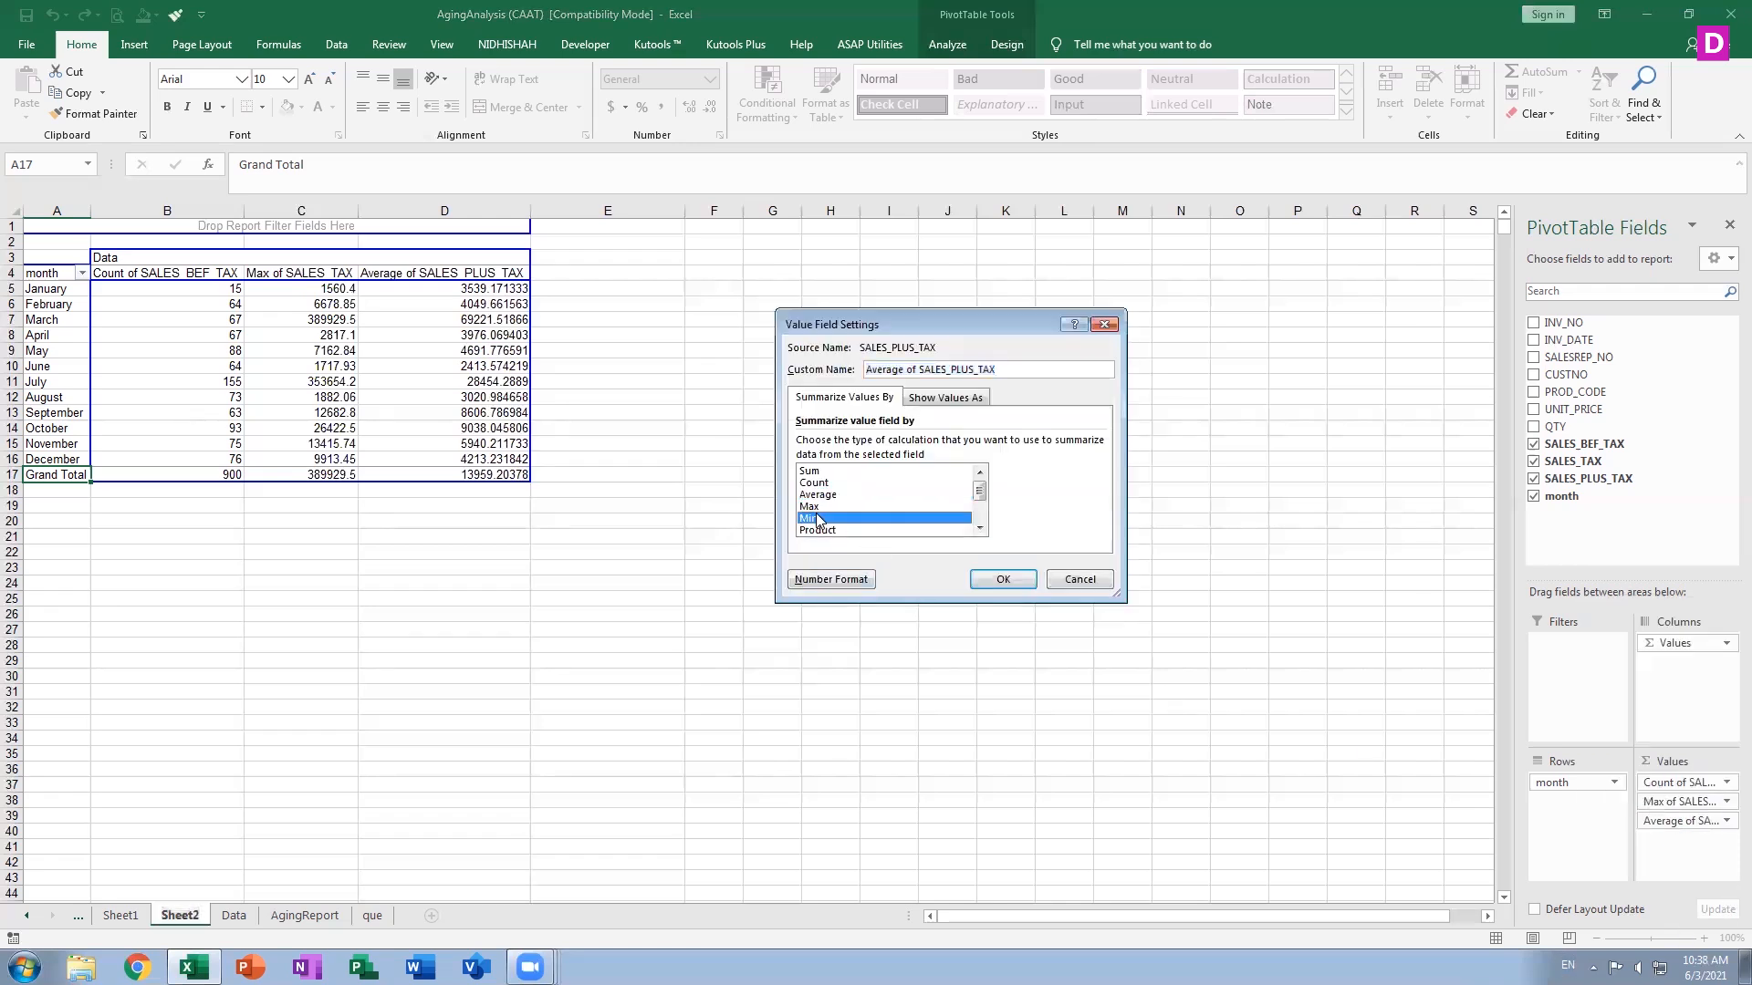
pyautogui.click(992, 580)
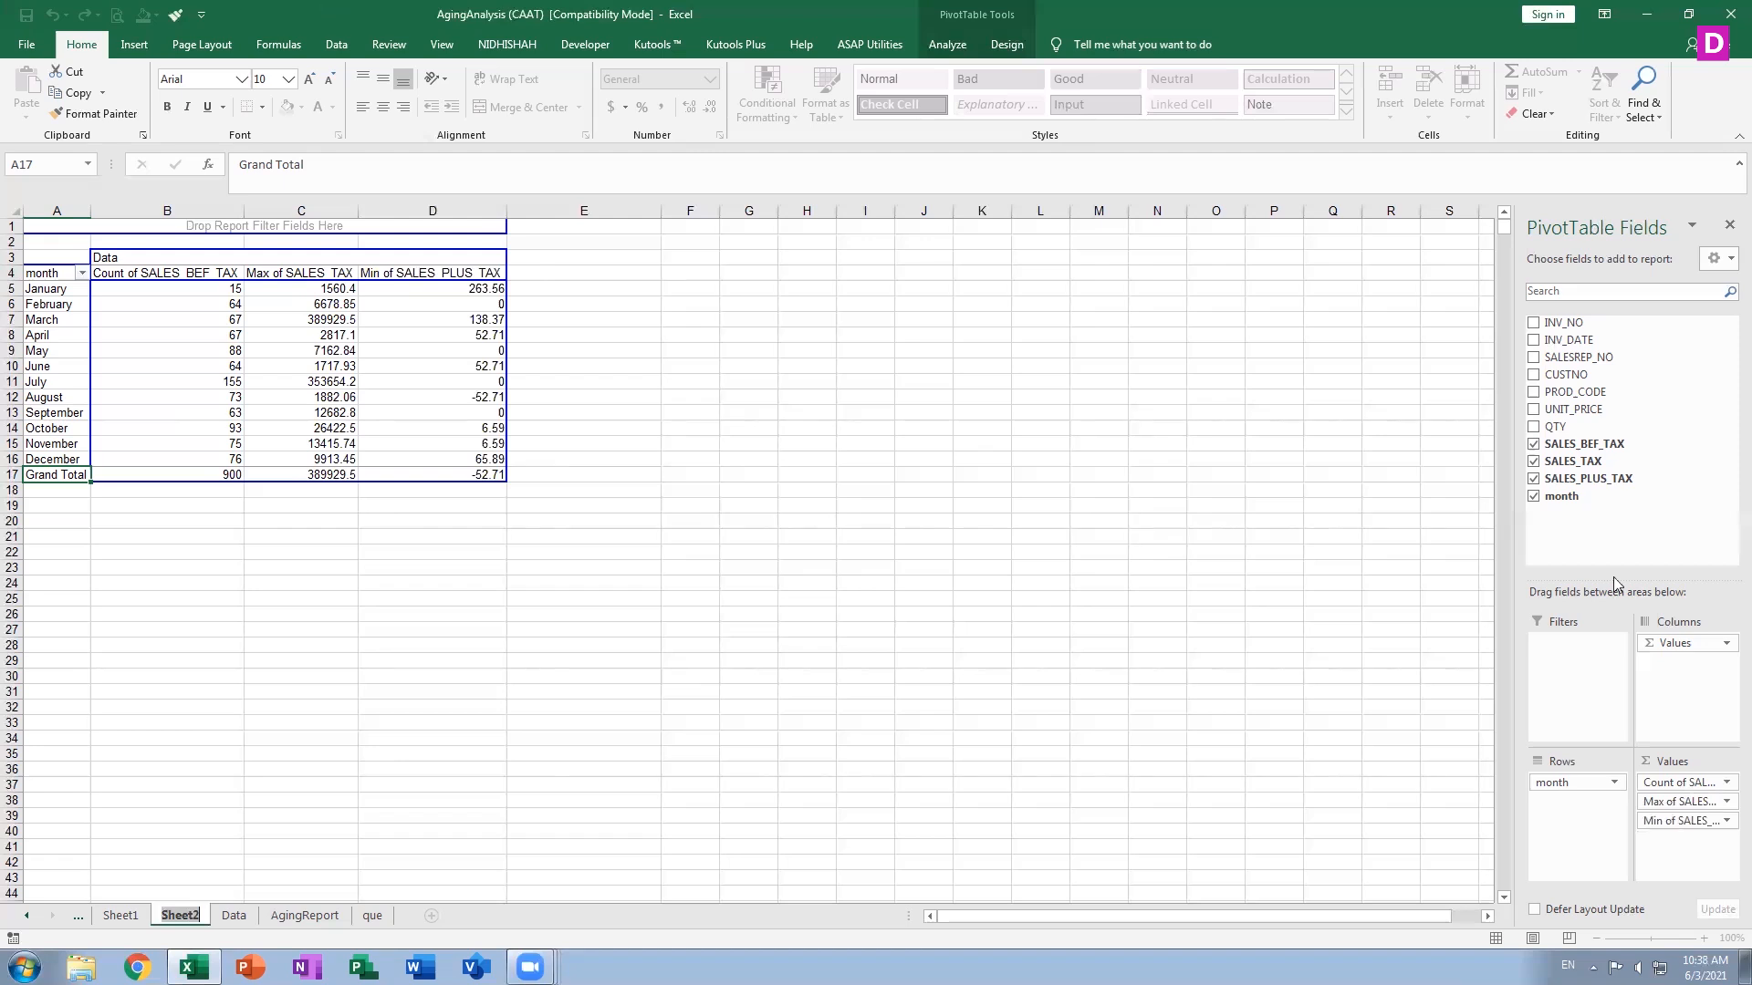
# Add PROD_CODE to the pivot and move it from Rows into the Filters area
pyautogui.click(1533, 392)
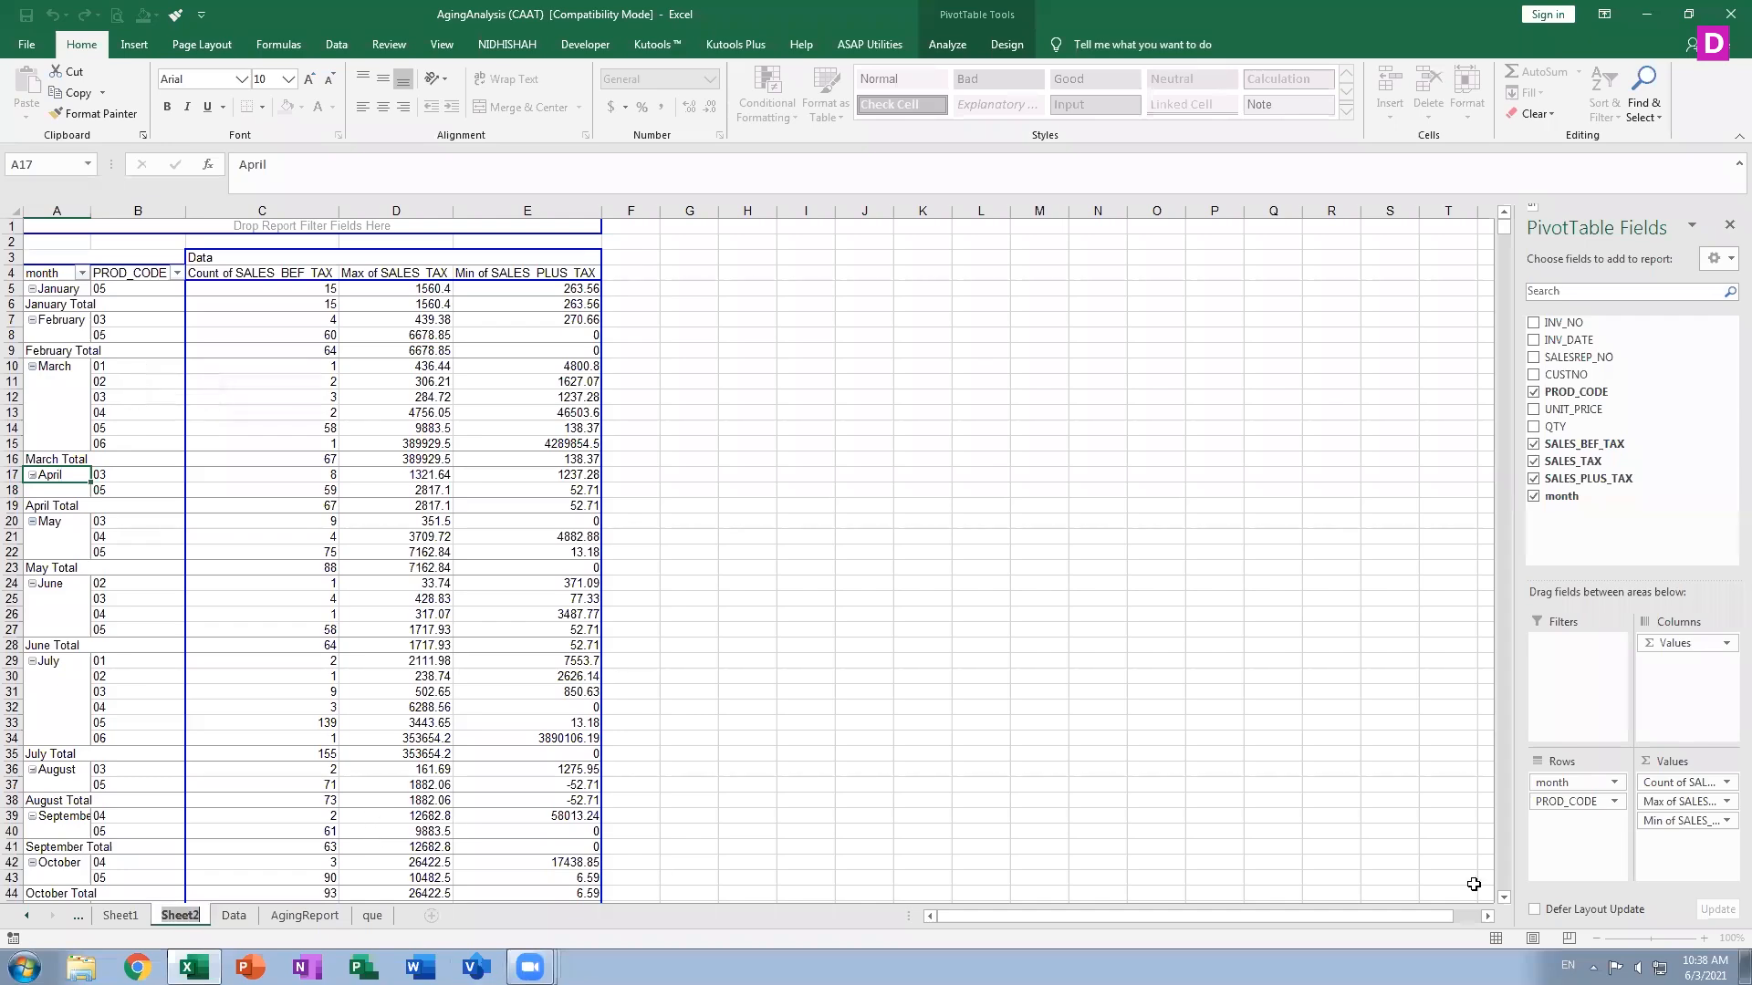
pyautogui.click(1613, 802)
pyautogui.click(1578, 708)
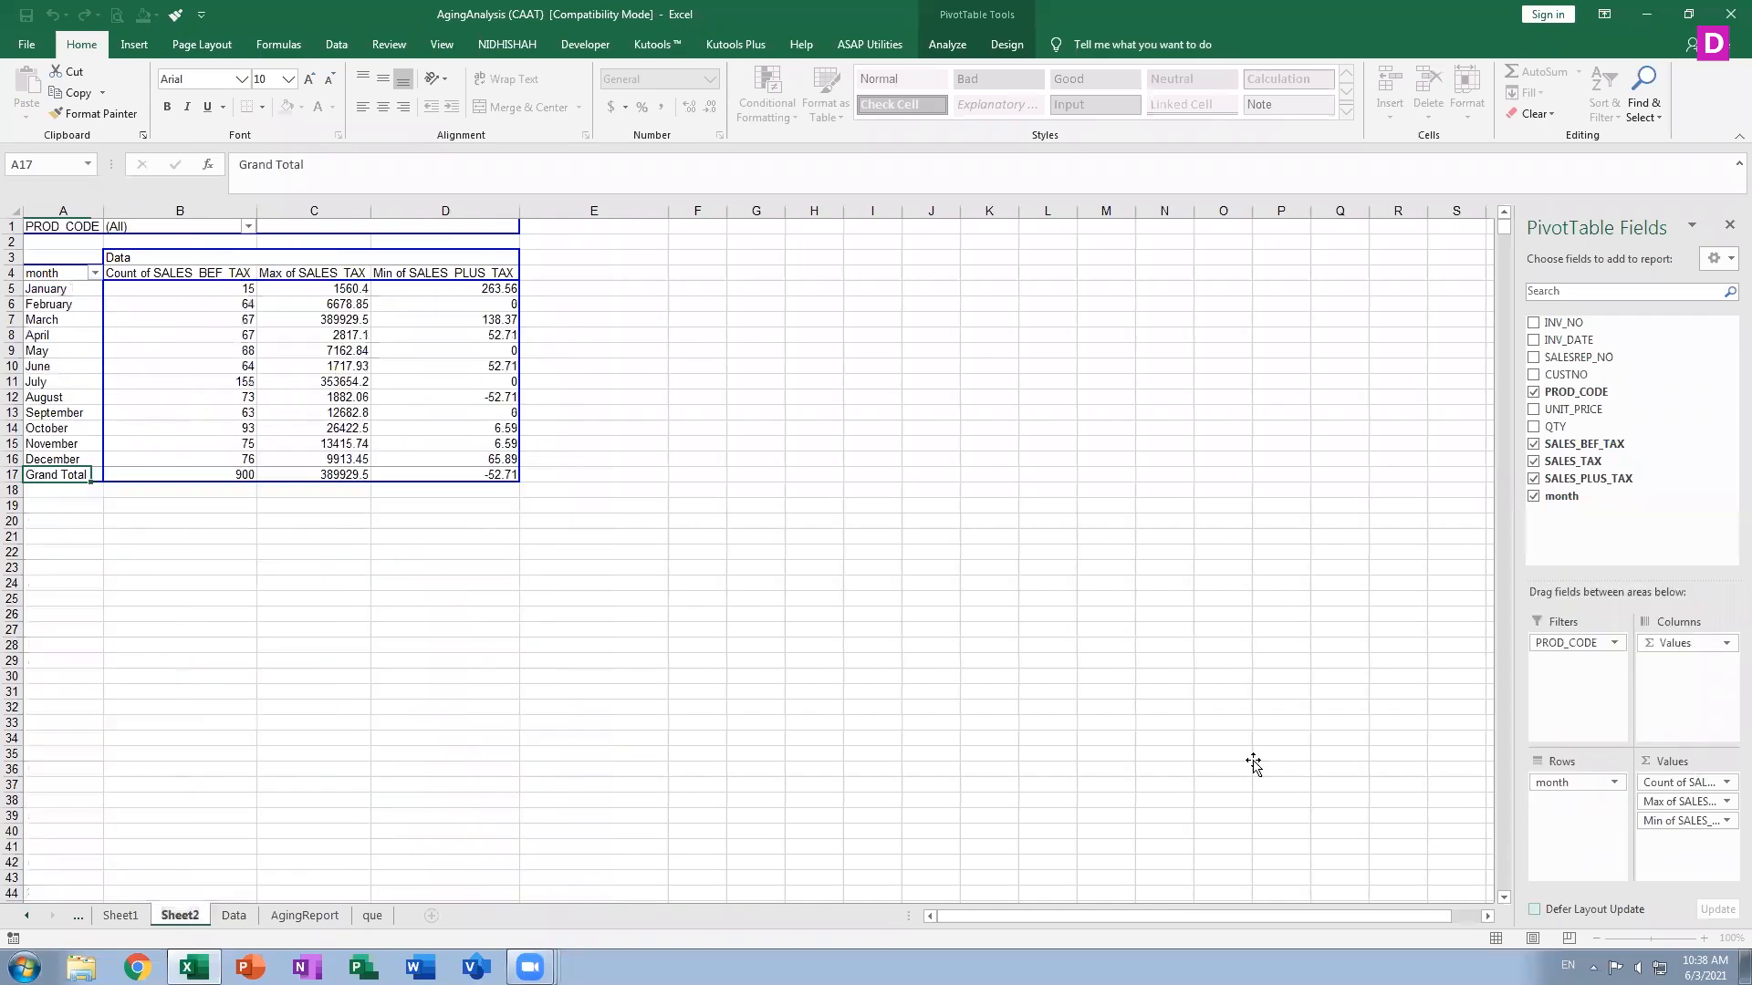
pyautogui.click(1287, 757)
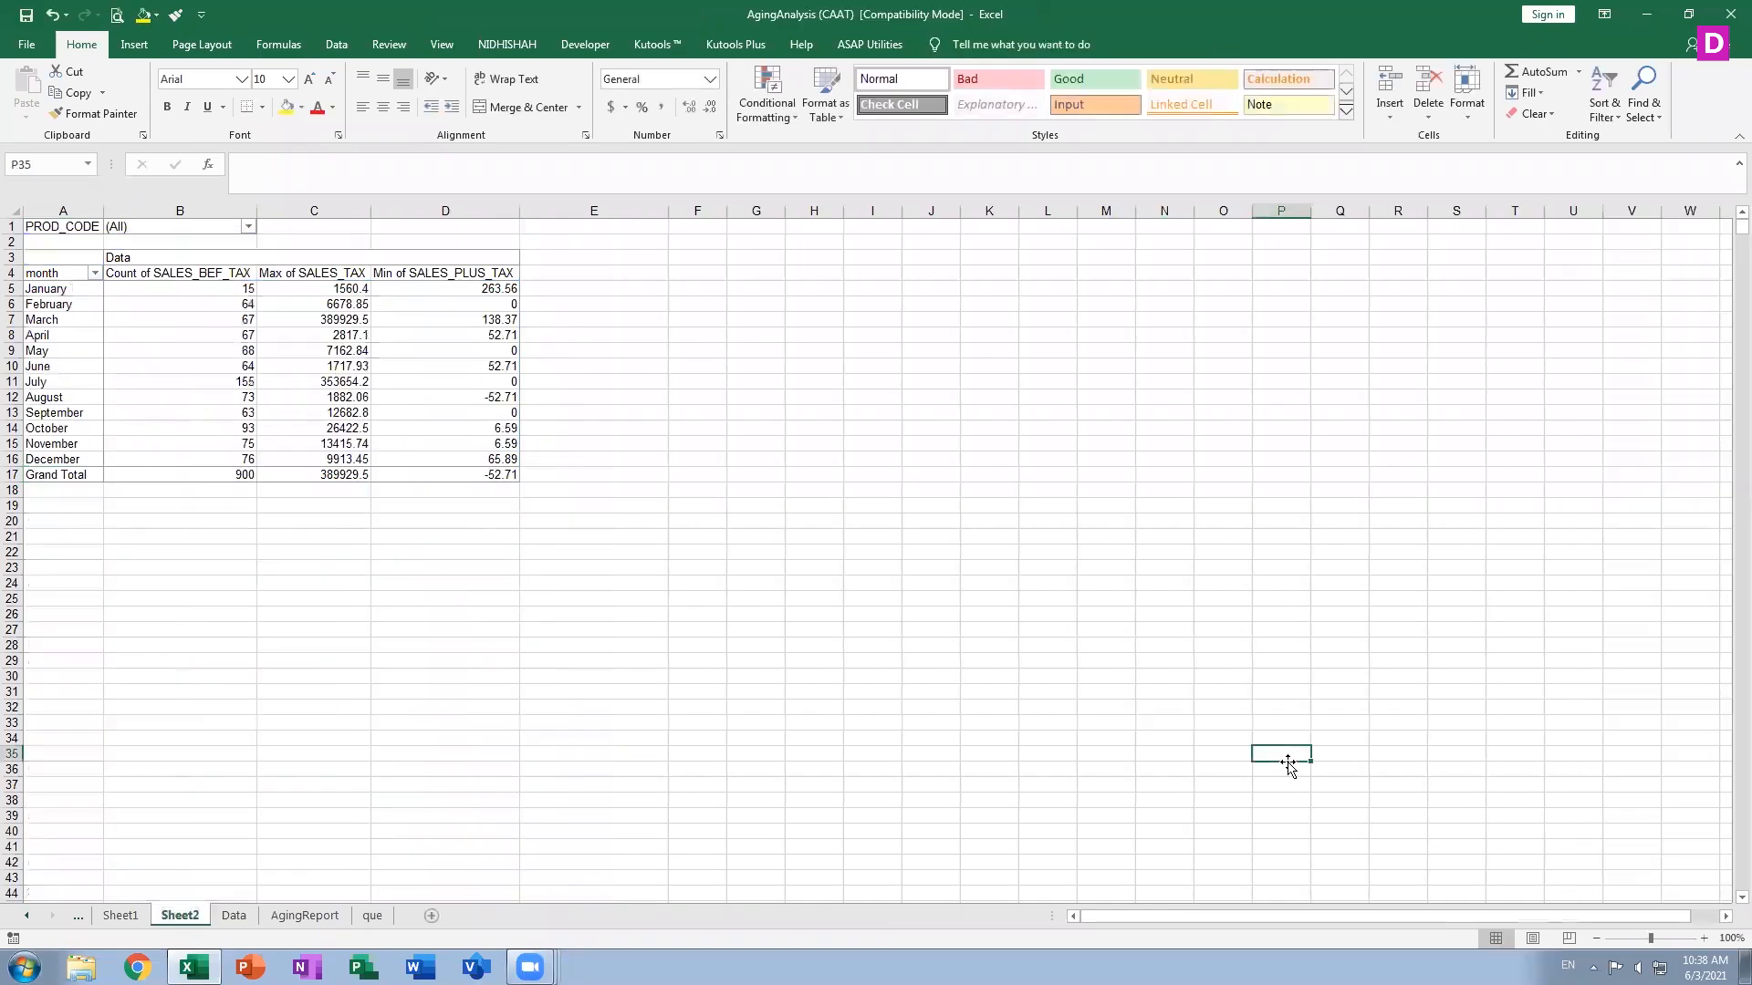
pyautogui.click(173, 382)
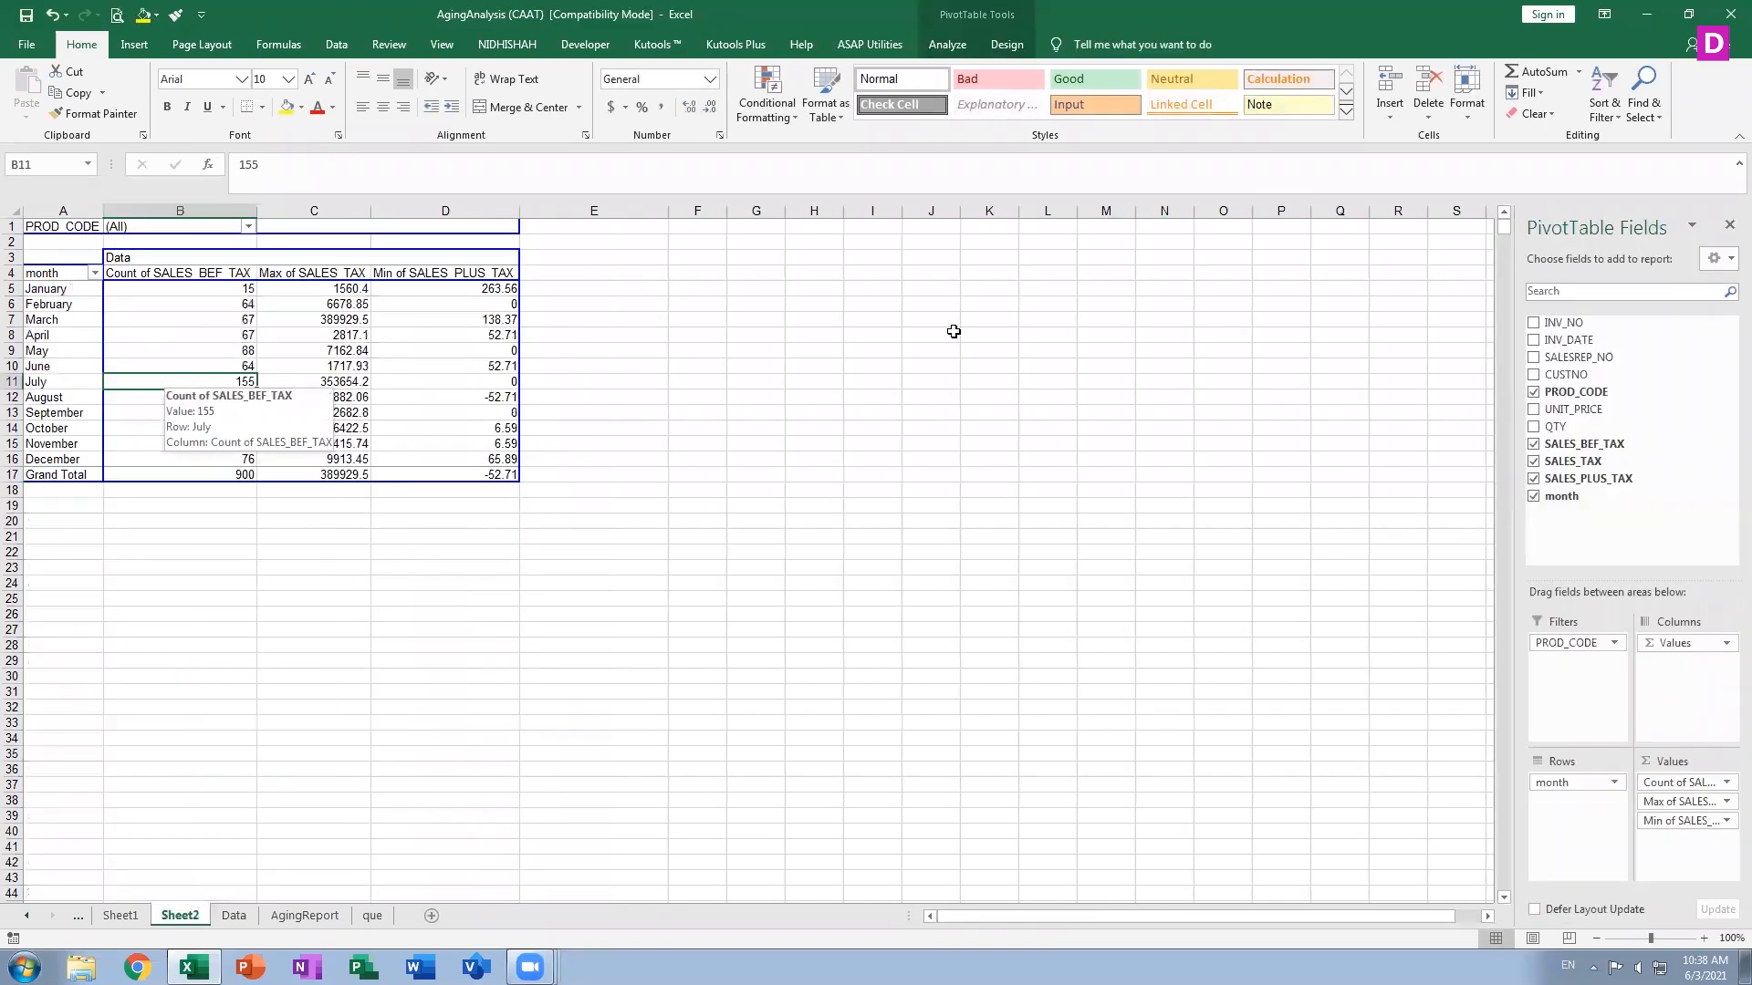
# Move PROD_CODE from the Filters area back into Rows below month
pyautogui.click(1556, 648)
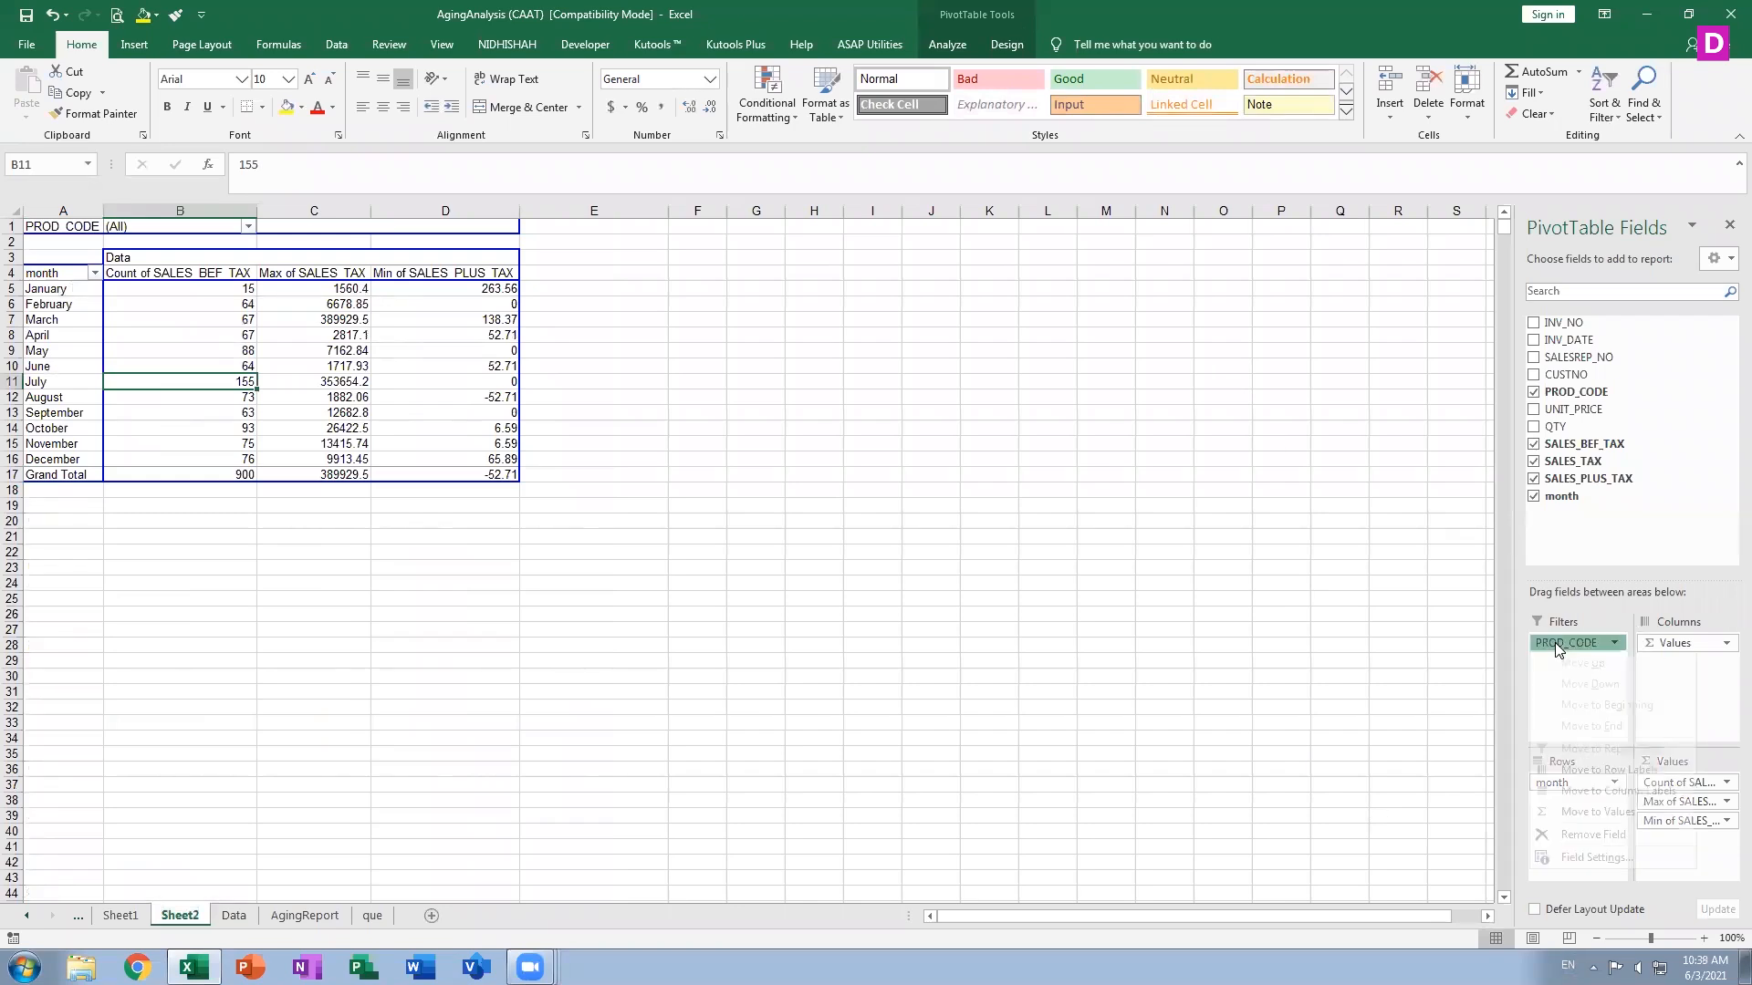
pyautogui.click(1569, 648)
pyautogui.moveTo(1569, 650); pyautogui.dragTo(1586, 827)
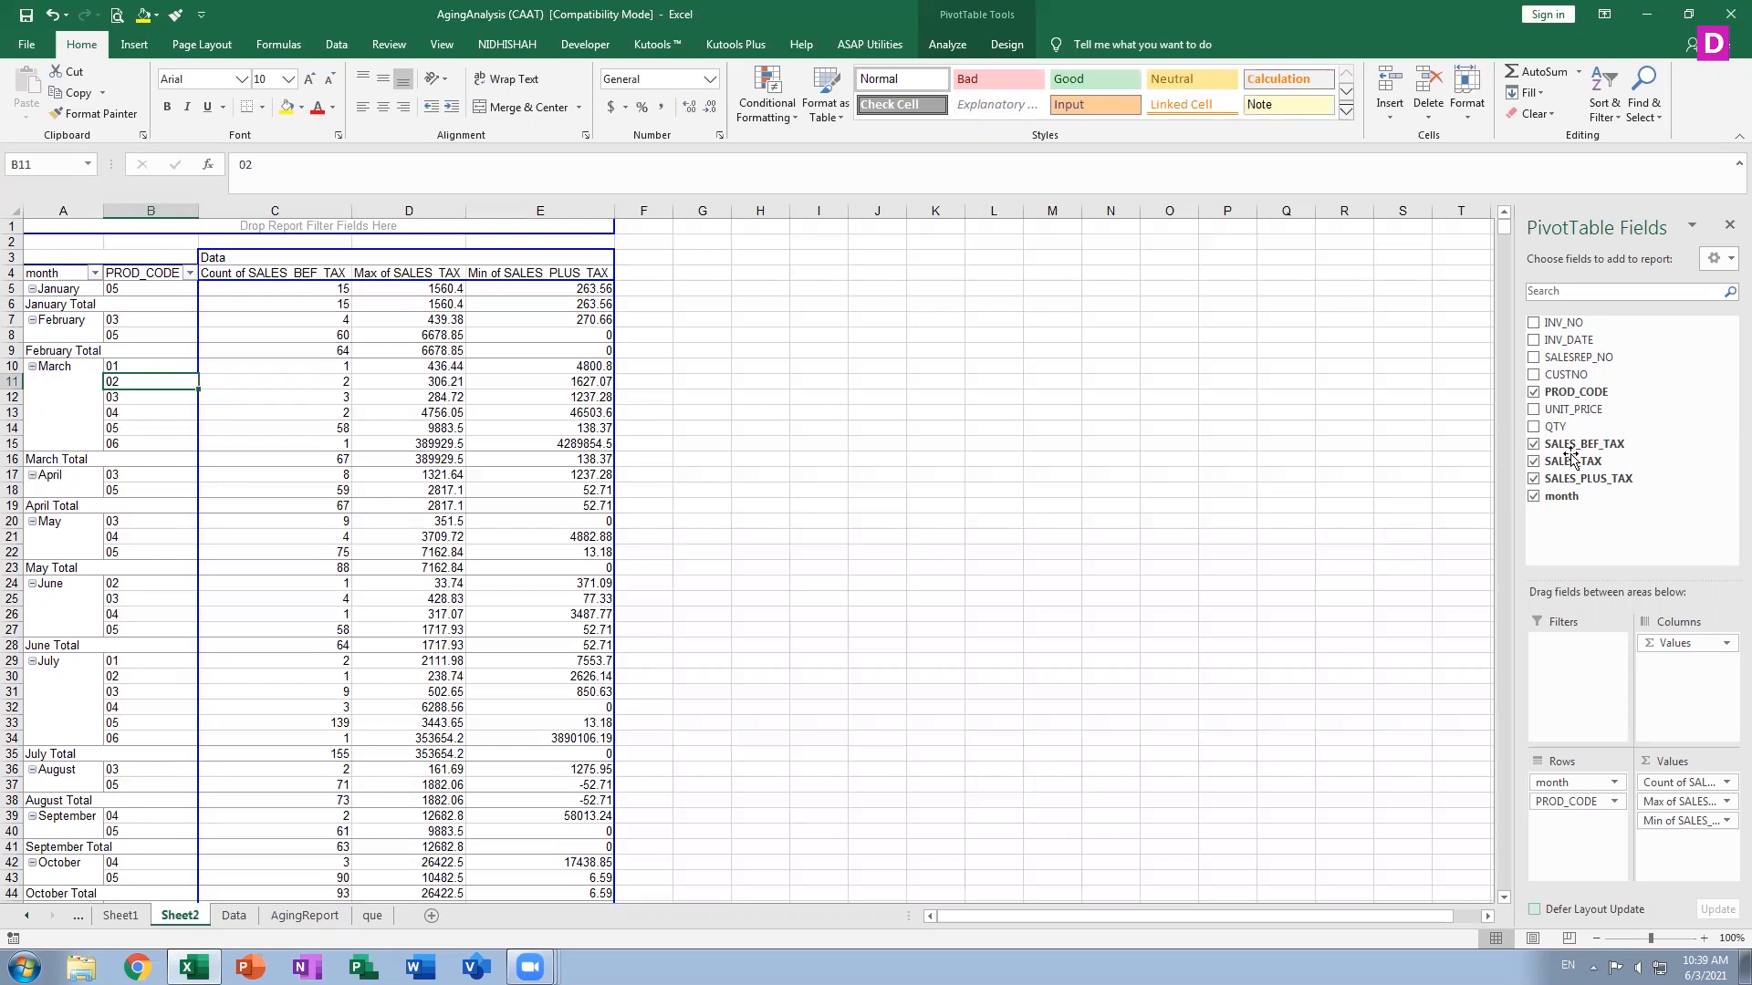
# Add SALESREP_NO to the Rows area below PROD_CODE
pyautogui.moveTo(1566, 422); pyautogui.dragTo(1665, 500)
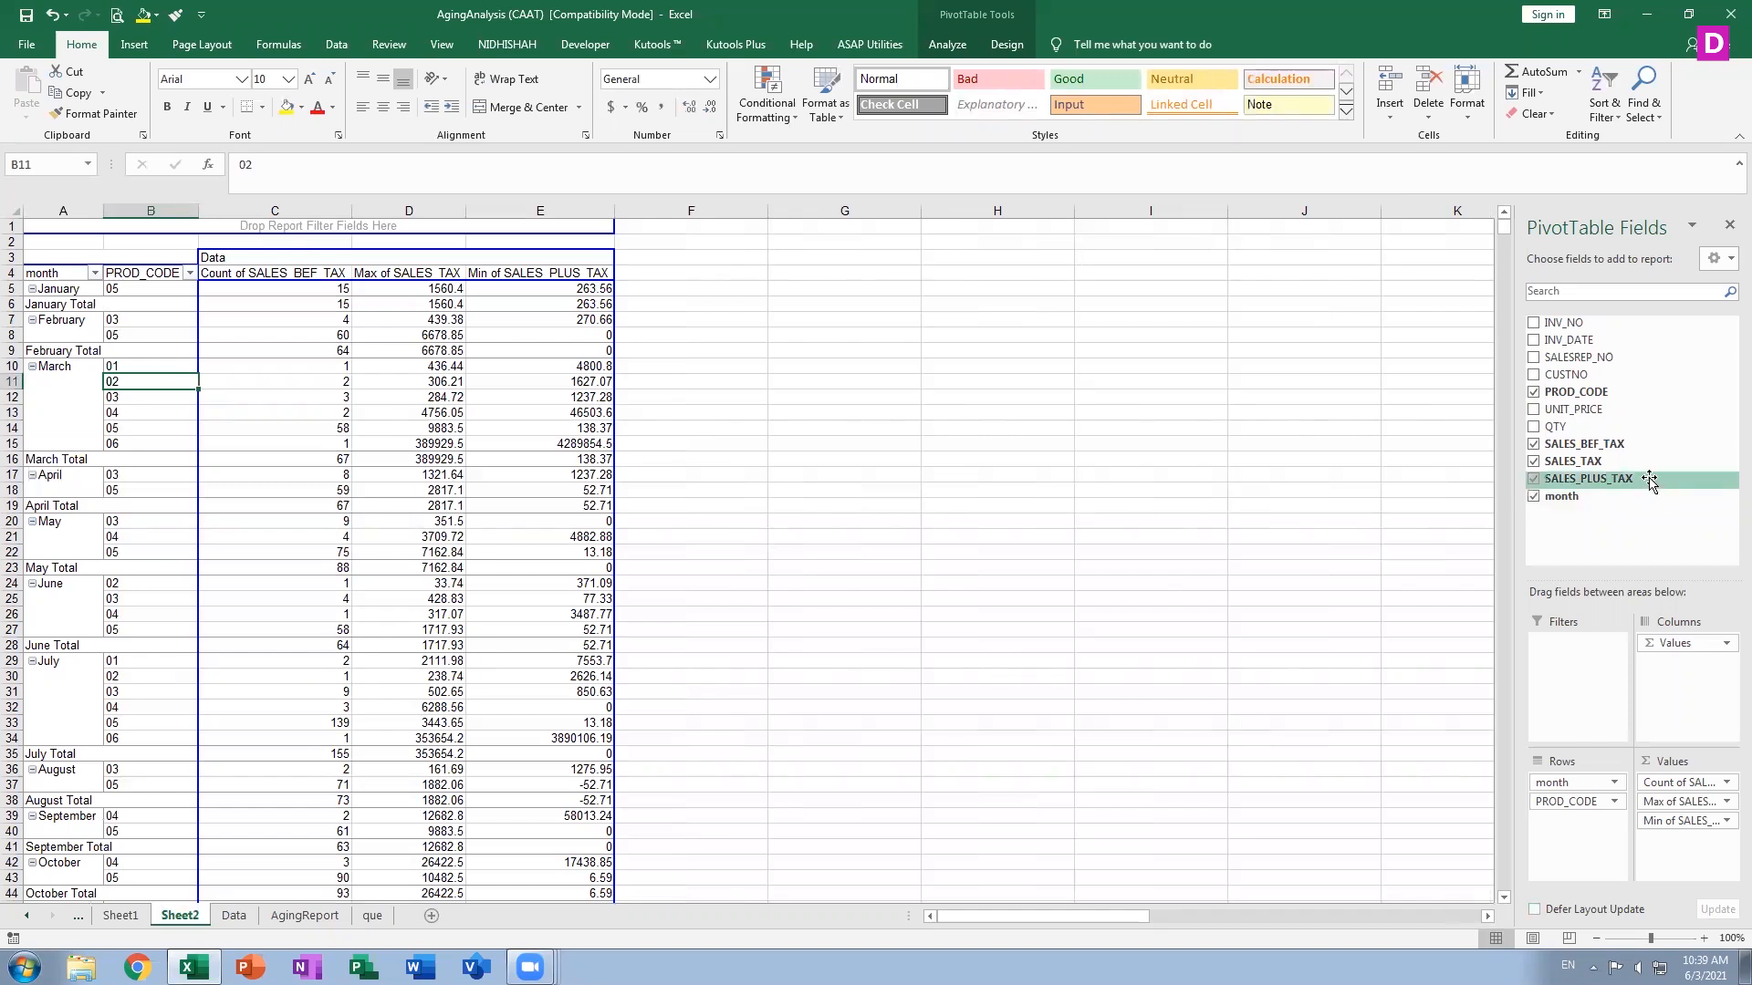
pyautogui.moveTo(1576, 357); pyautogui.dragTo(1593, 843)
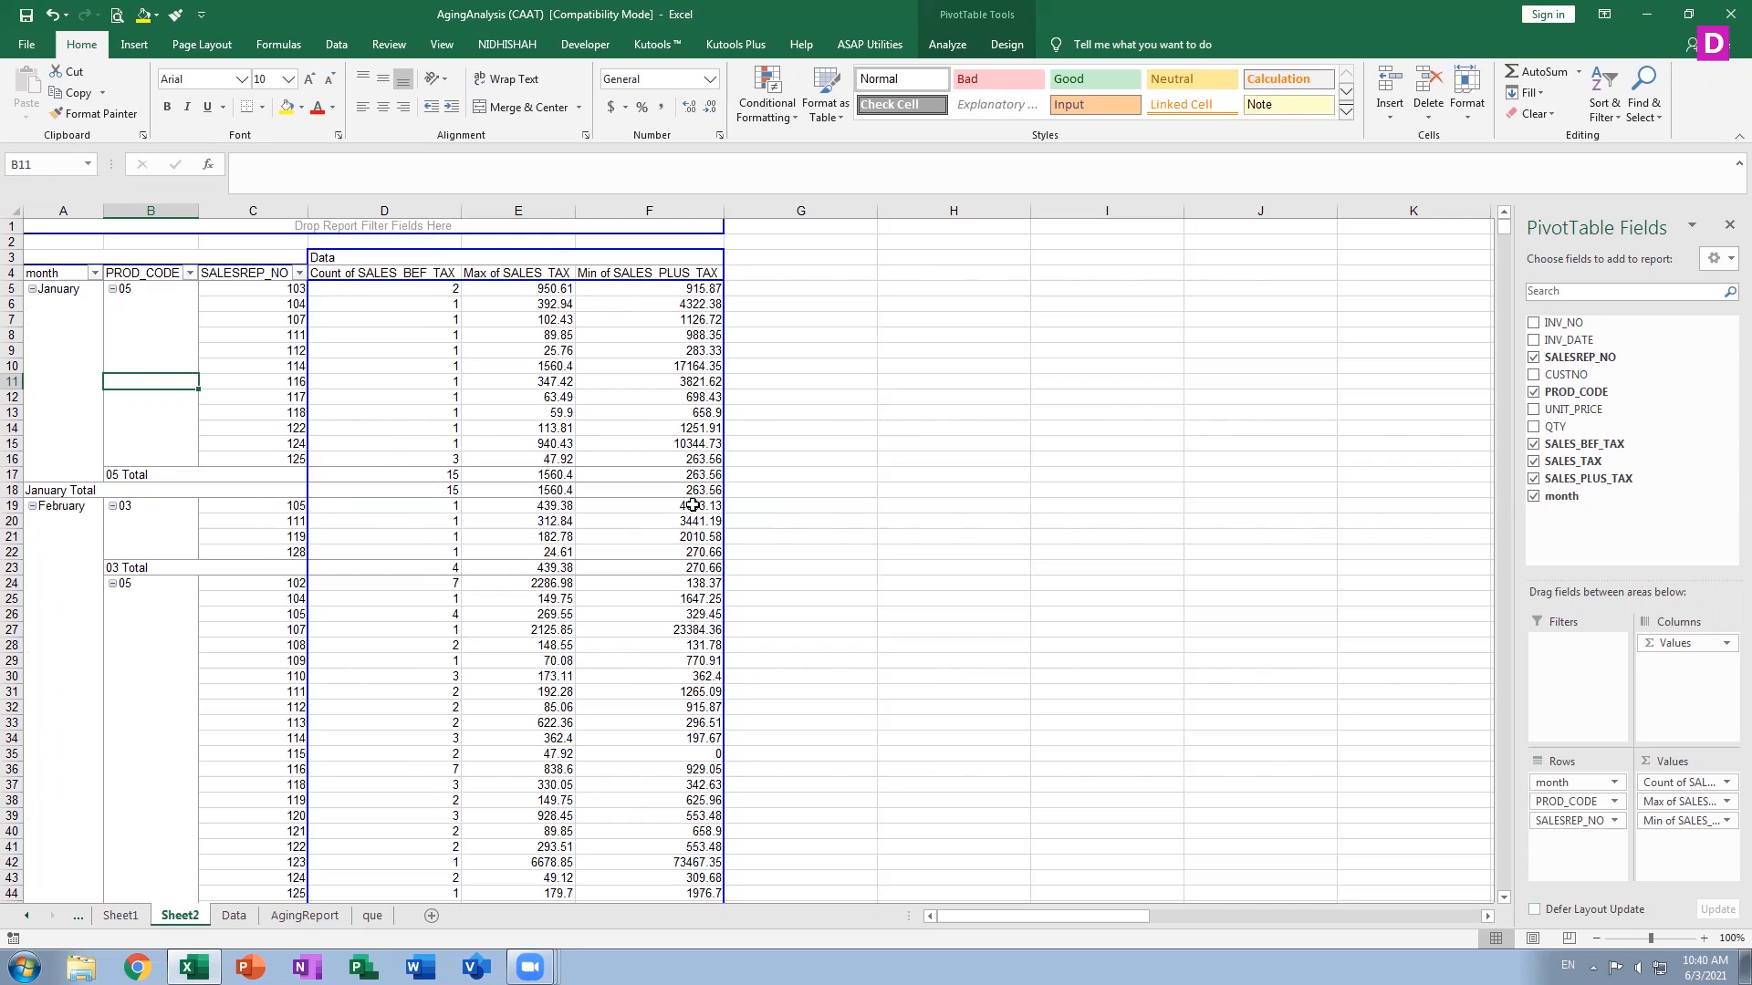
pyautogui.moveTo(687, 554)
pyautogui.click(1535, 324)
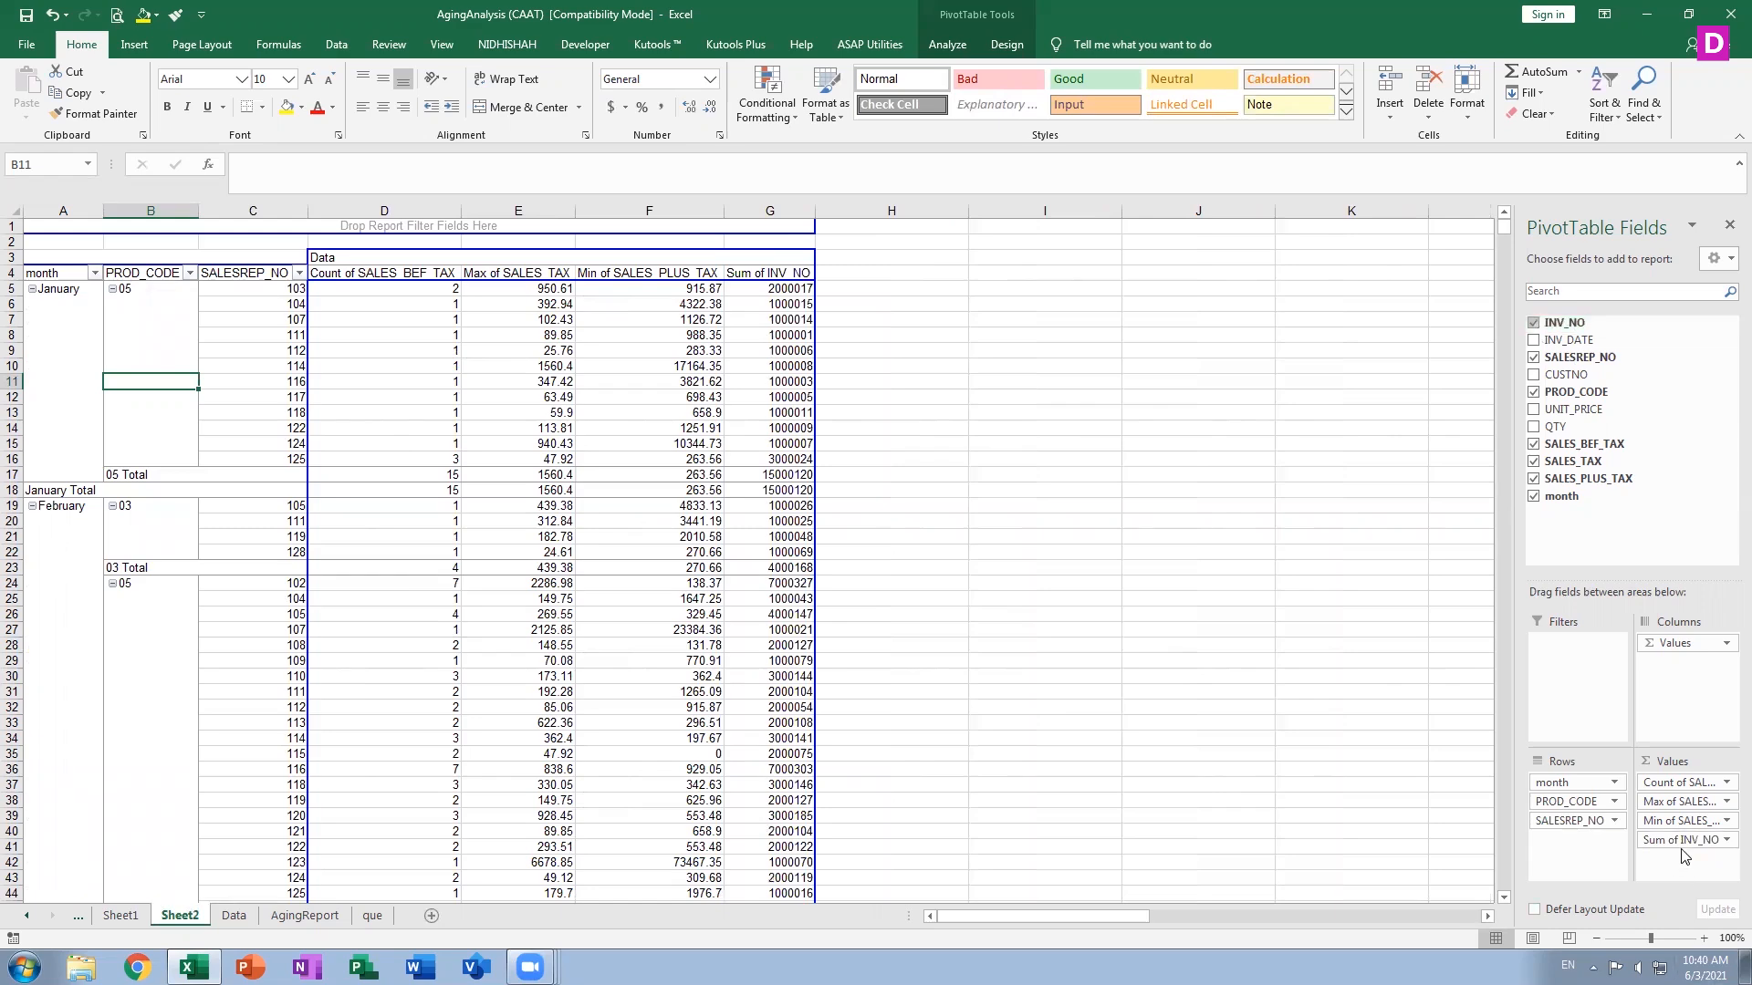
pyautogui.moveTo(1684, 856); pyautogui.dragTo(1575, 840)
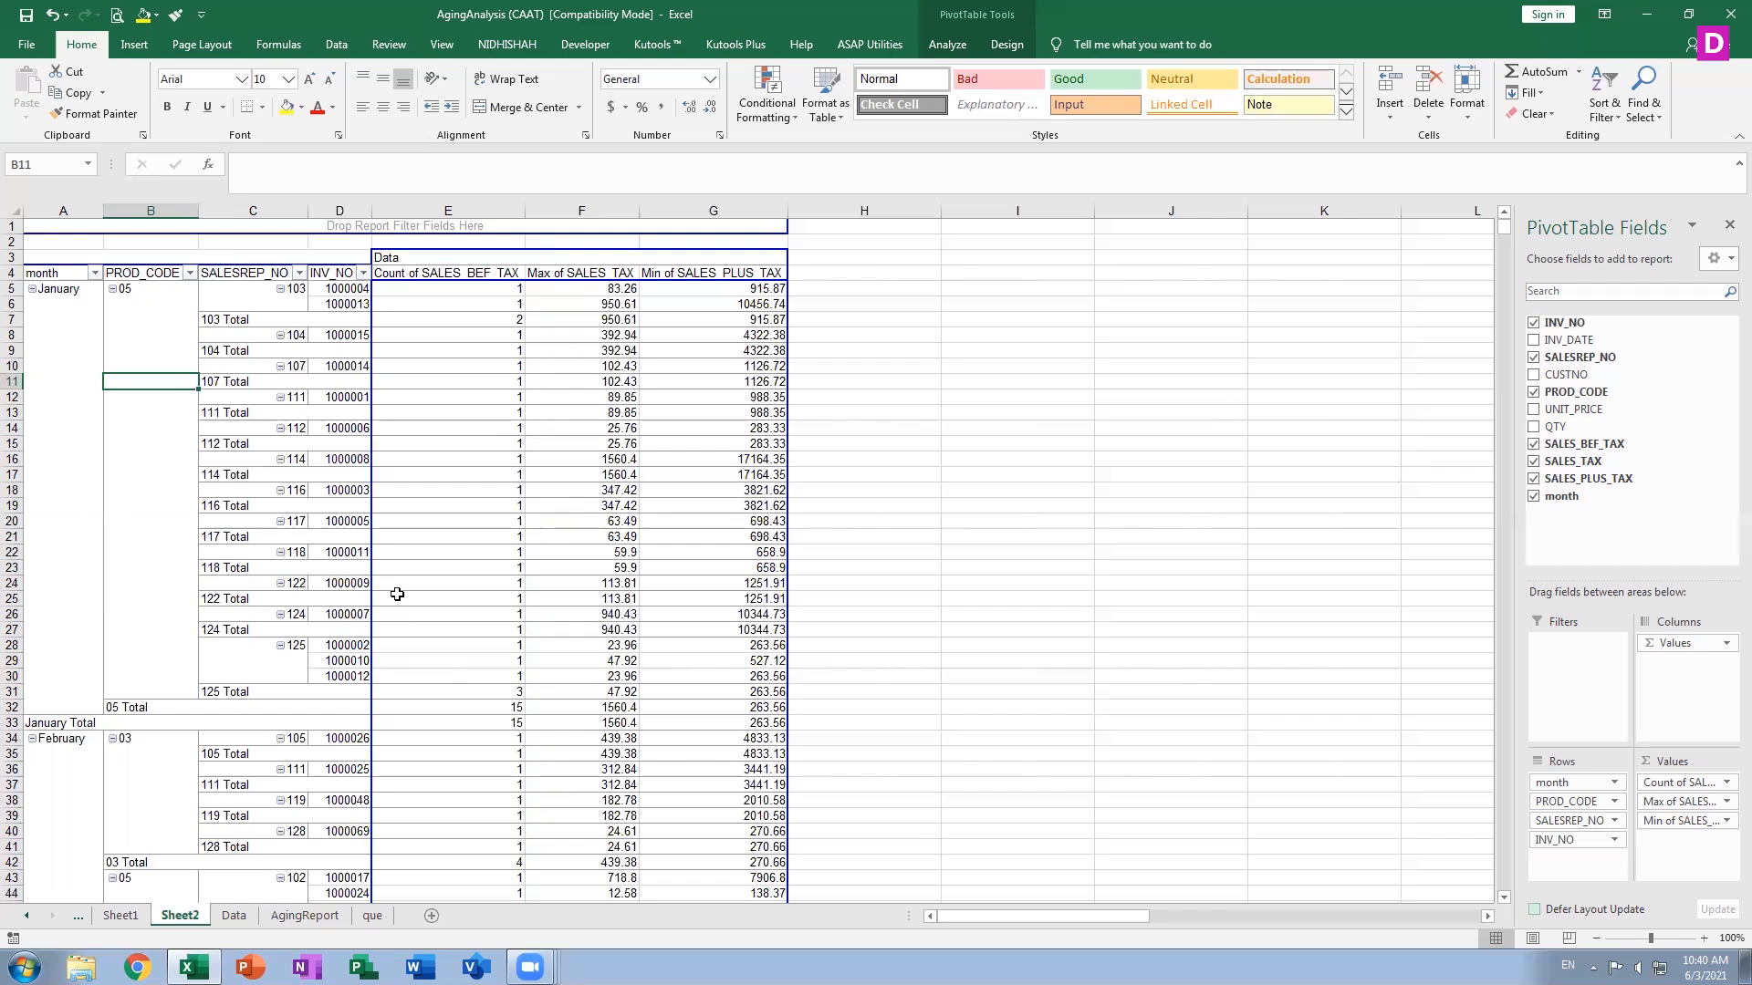
pyautogui.moveTo(397, 594)
pyautogui.click(1574, 820)
pyautogui.click(1561, 840)
pyautogui.click(1561, 840)
pyautogui.click(1561, 840)
pyautogui.click(1563, 841)
pyautogui.click(1576, 810)
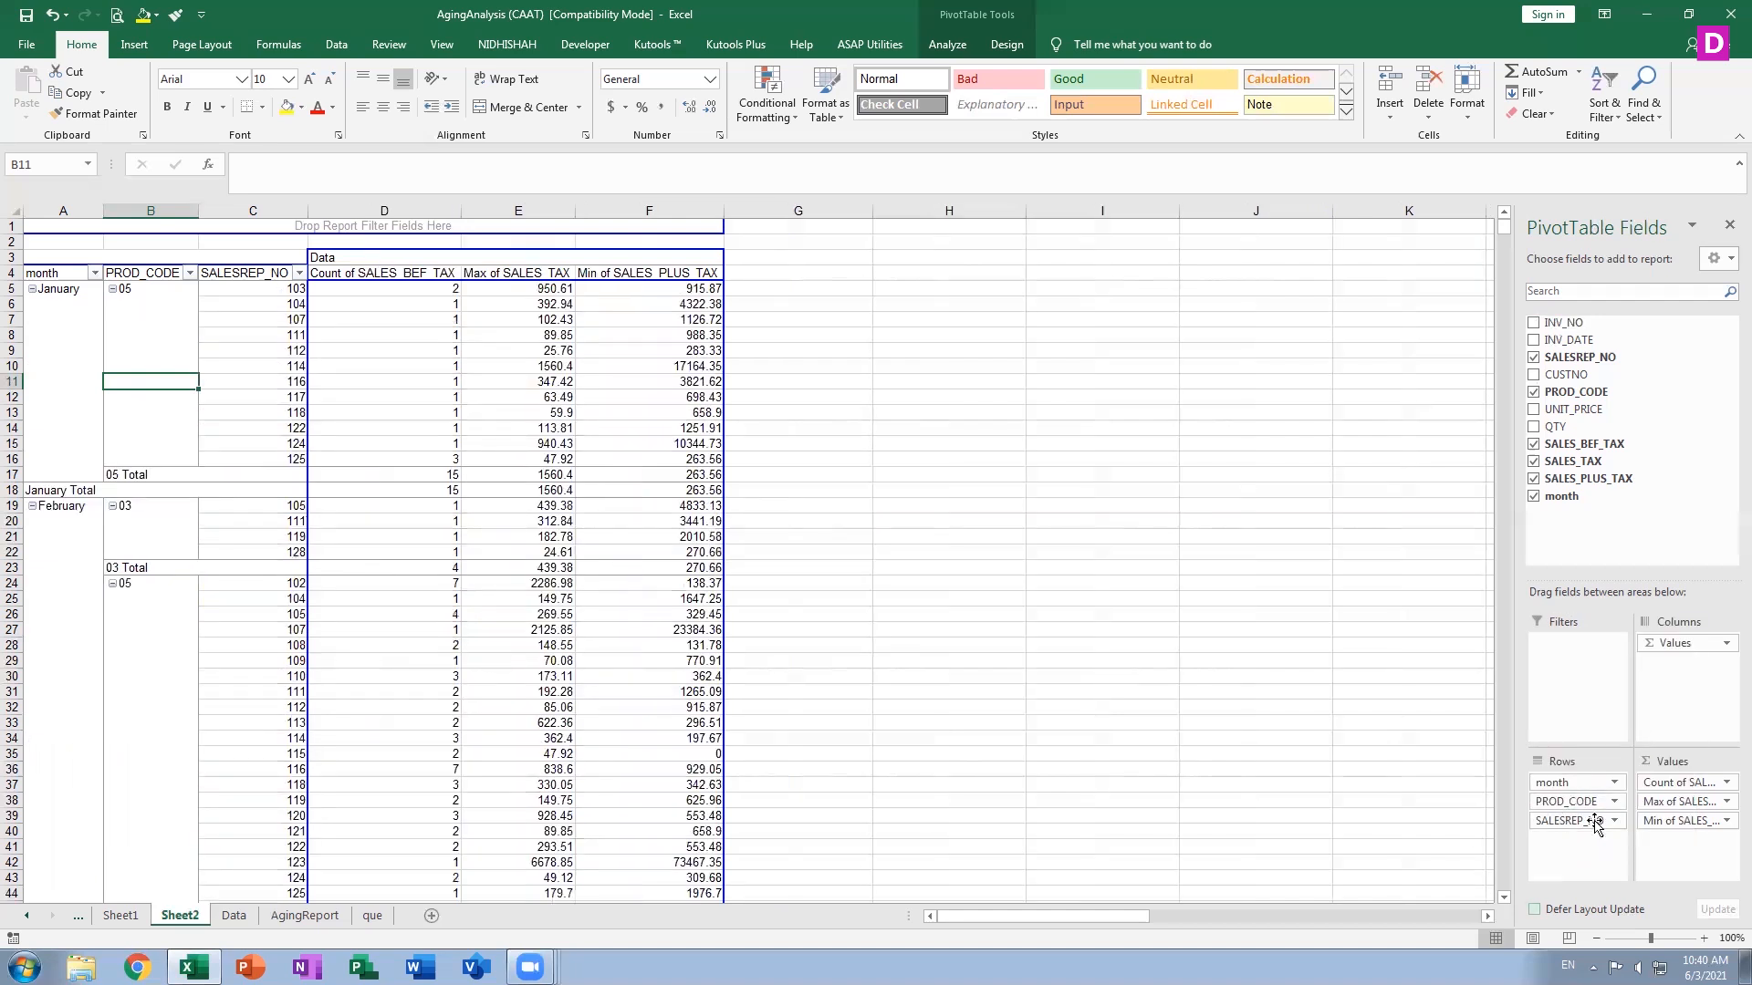
# Add INV_DATE to the Rows area and remove the Months field from Rows
pyautogui.click(1535, 343)
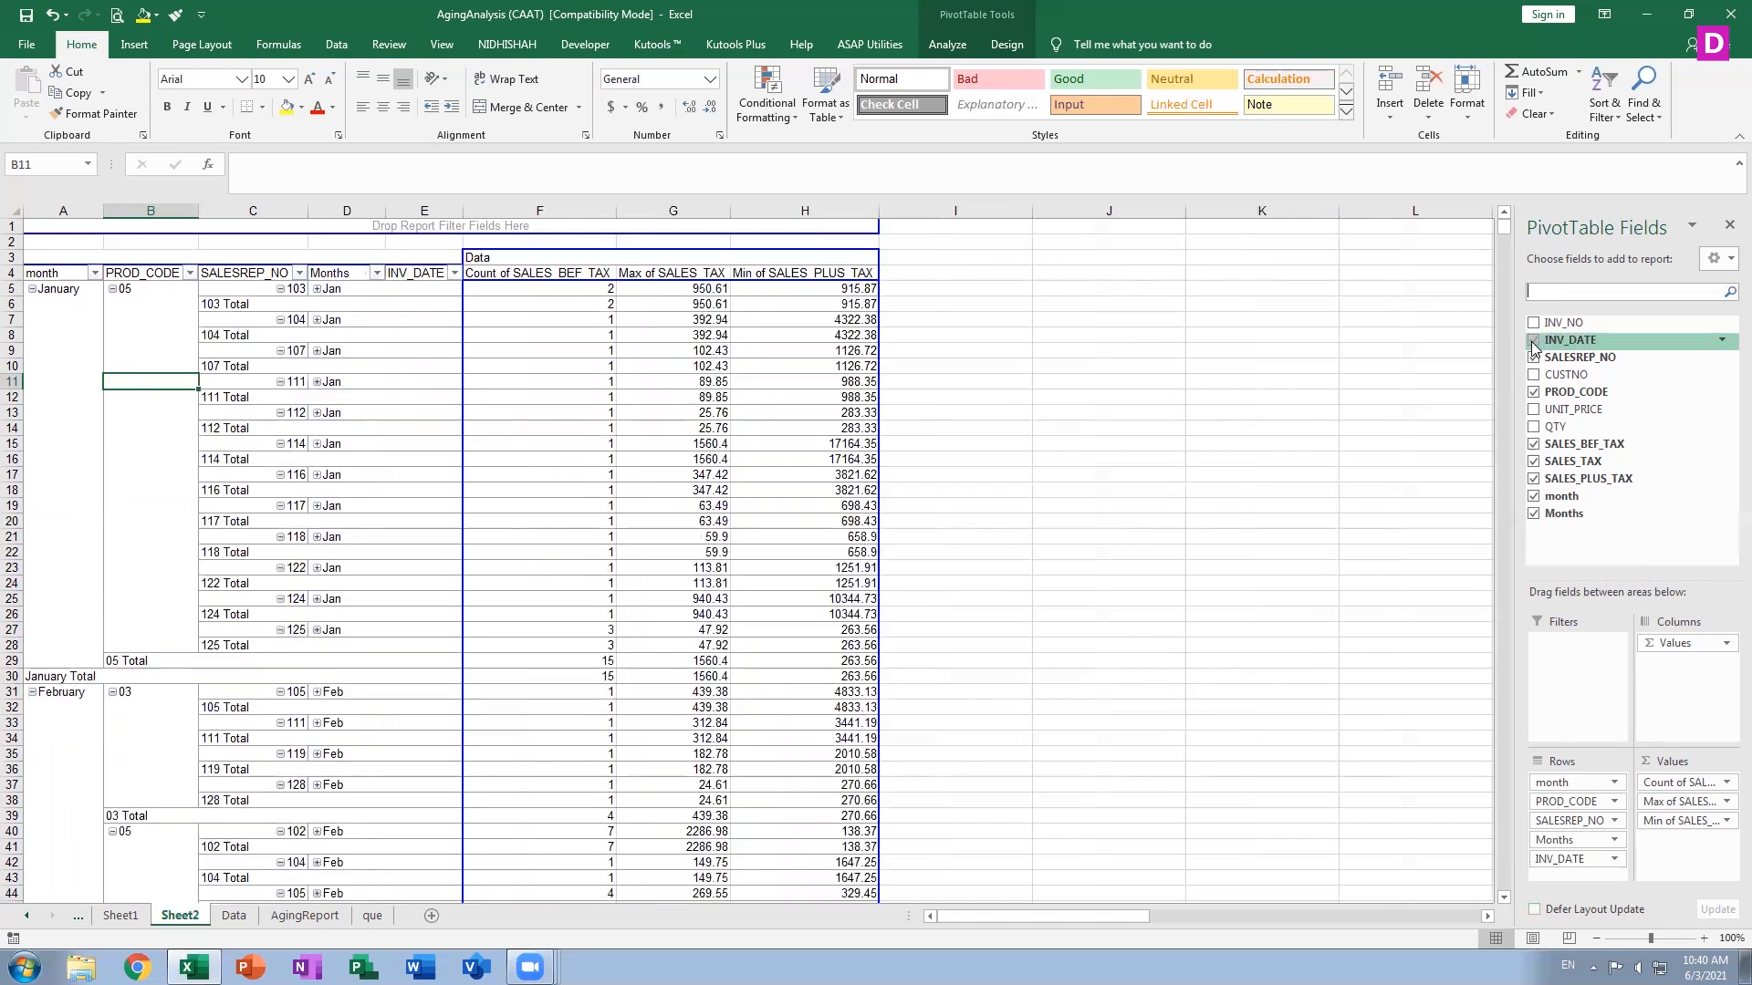
pyautogui.click(1560, 841)
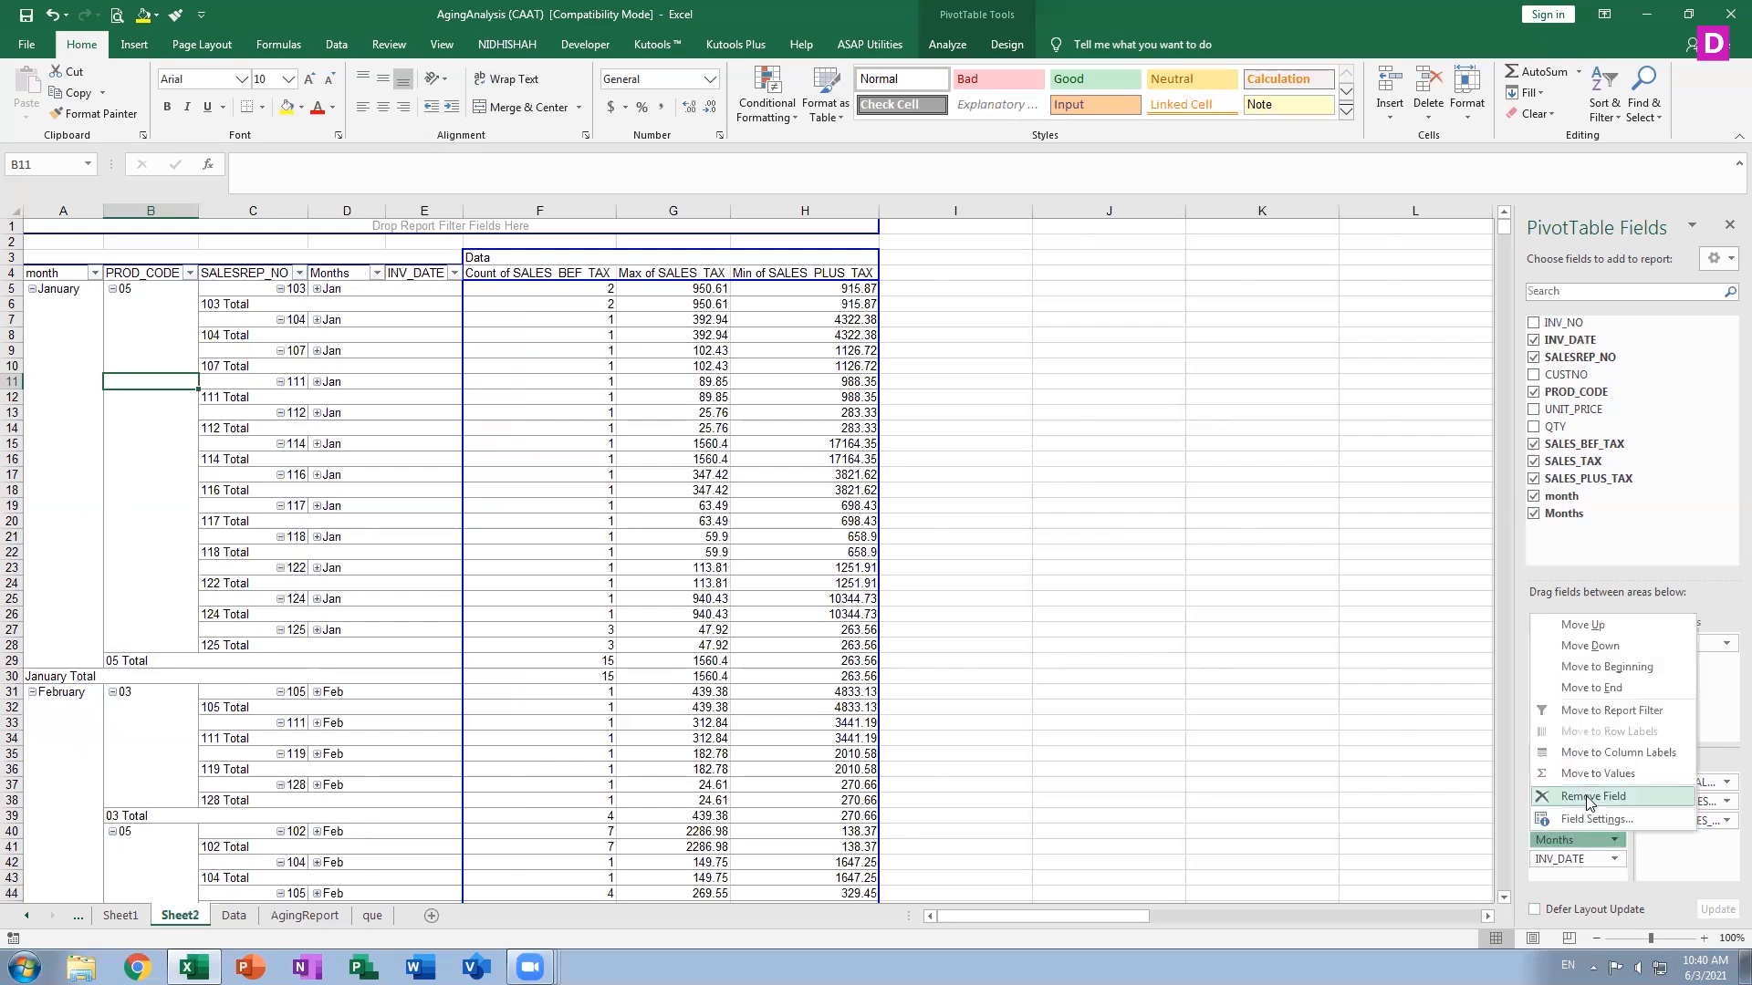
pyautogui.click(1587, 803)
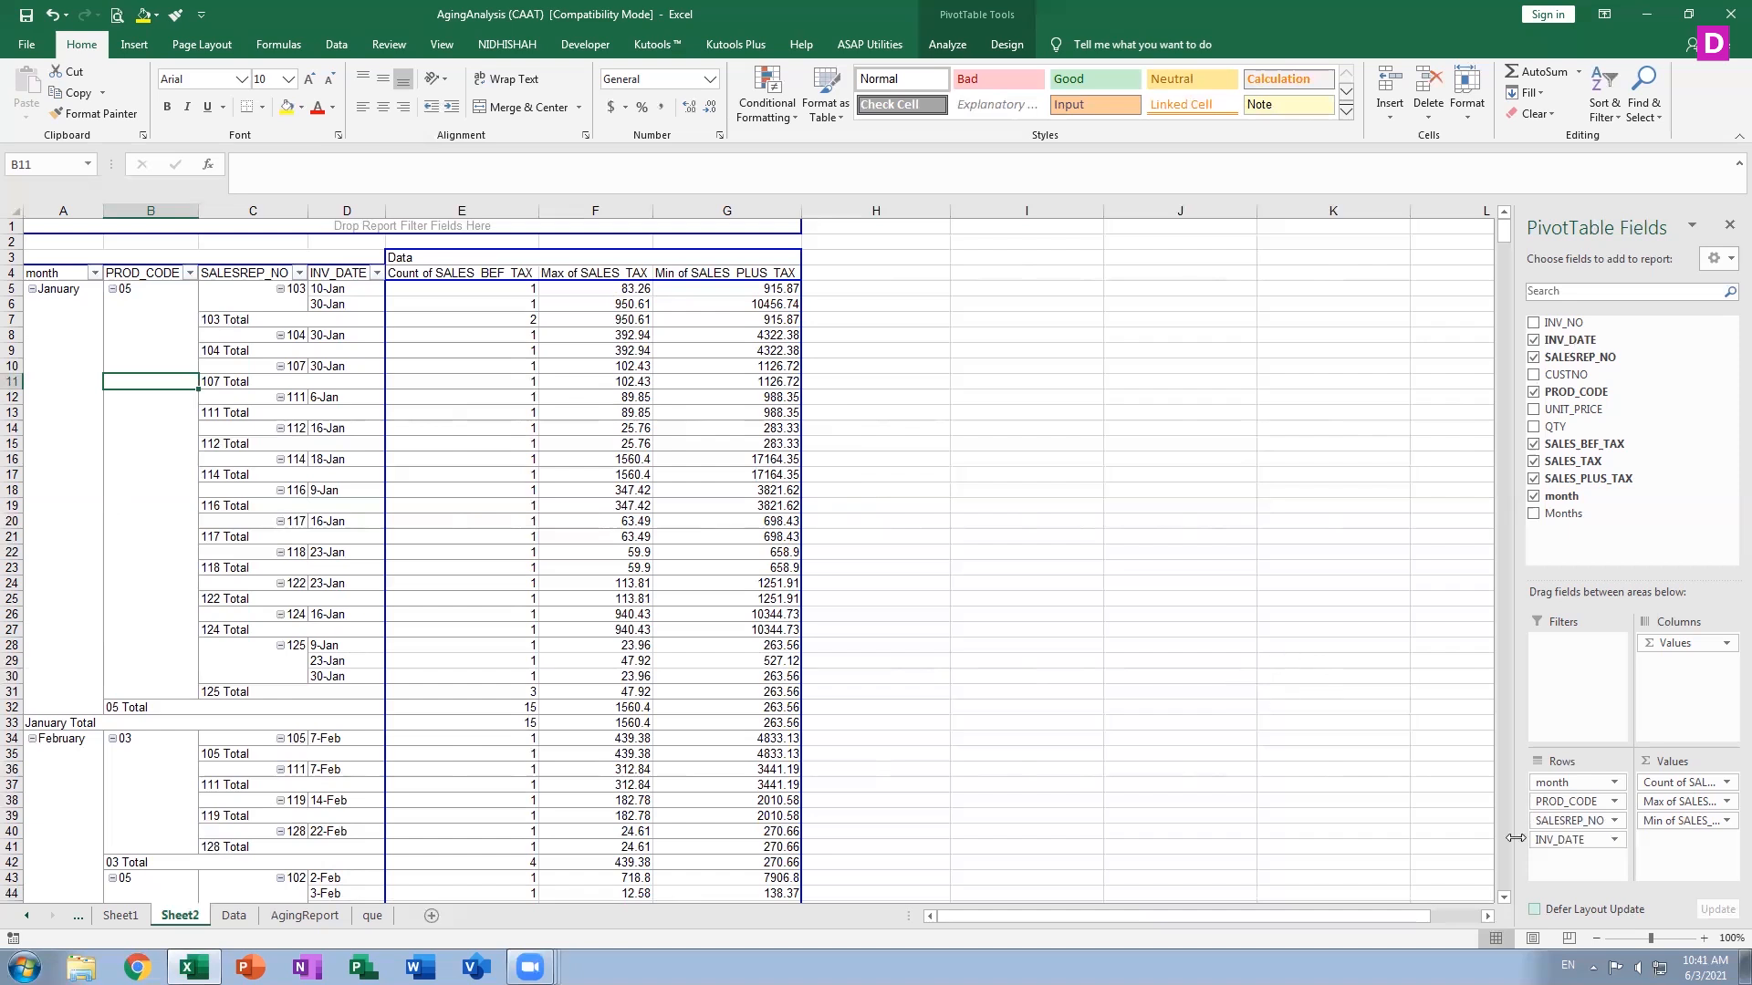
# Move INV_DATE out of Rows through Filters into the Values area as a count
pyautogui.moveTo(1568, 840); pyautogui.dragTo(1577, 645)
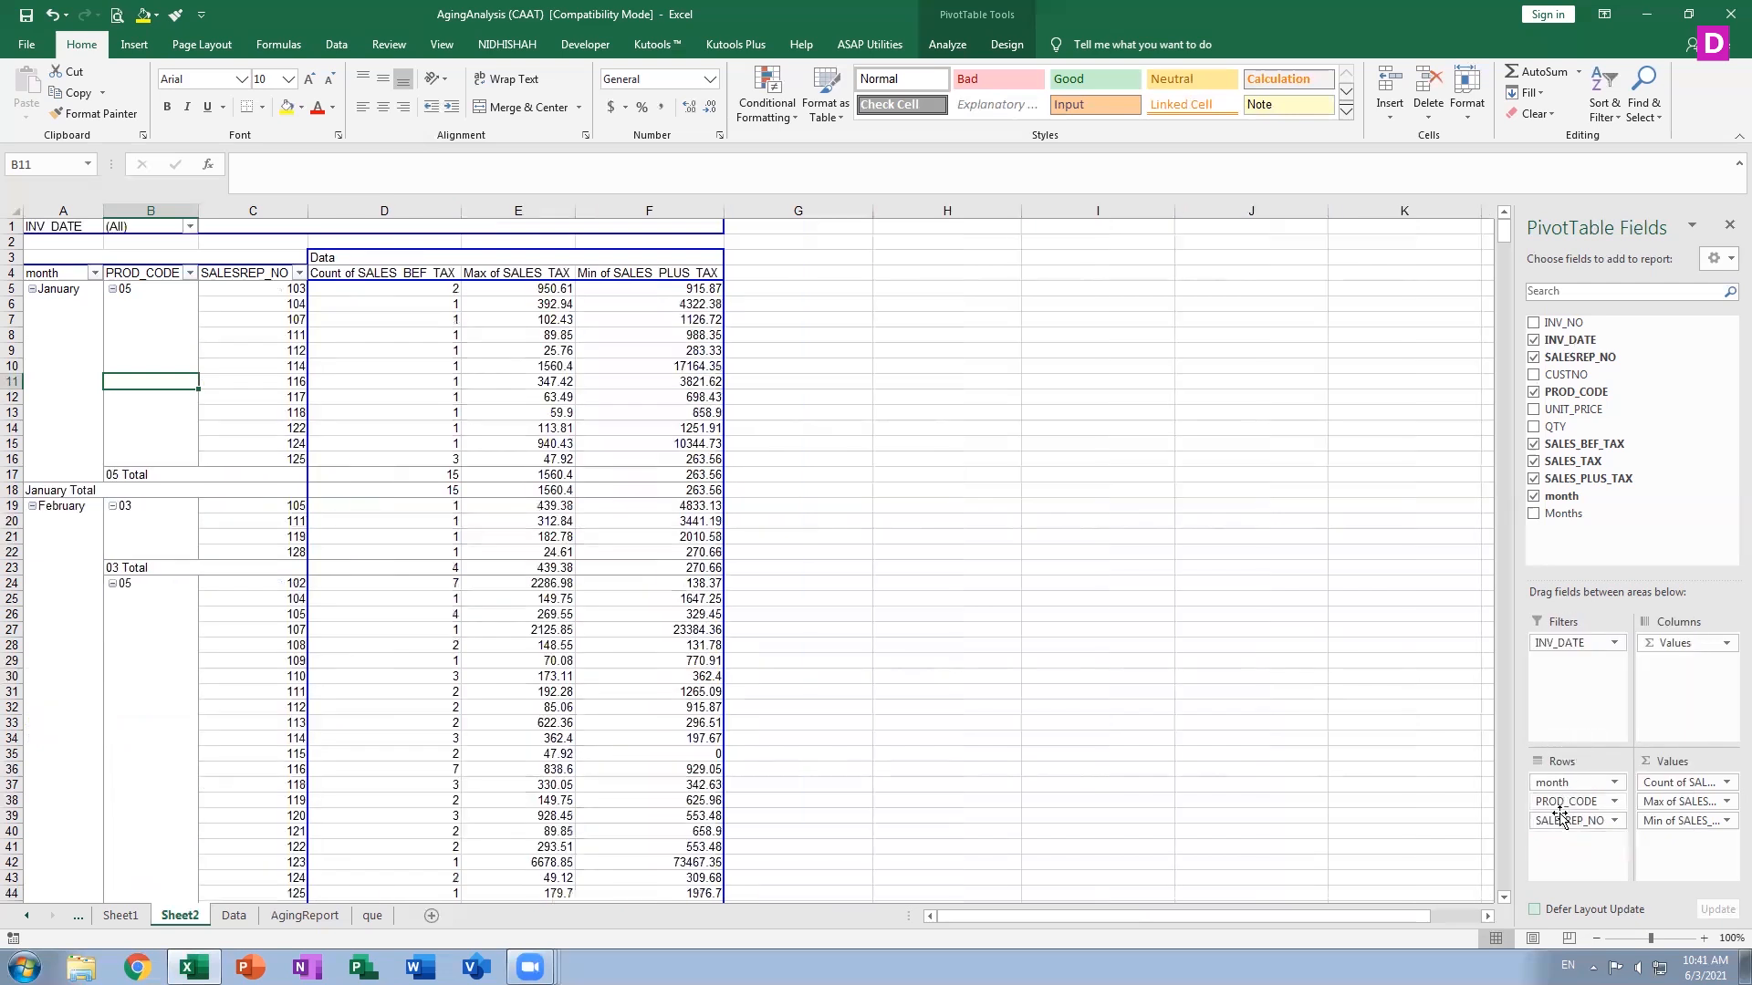
pyautogui.click(1554, 644)
pyautogui.doubleClick(1564, 818)
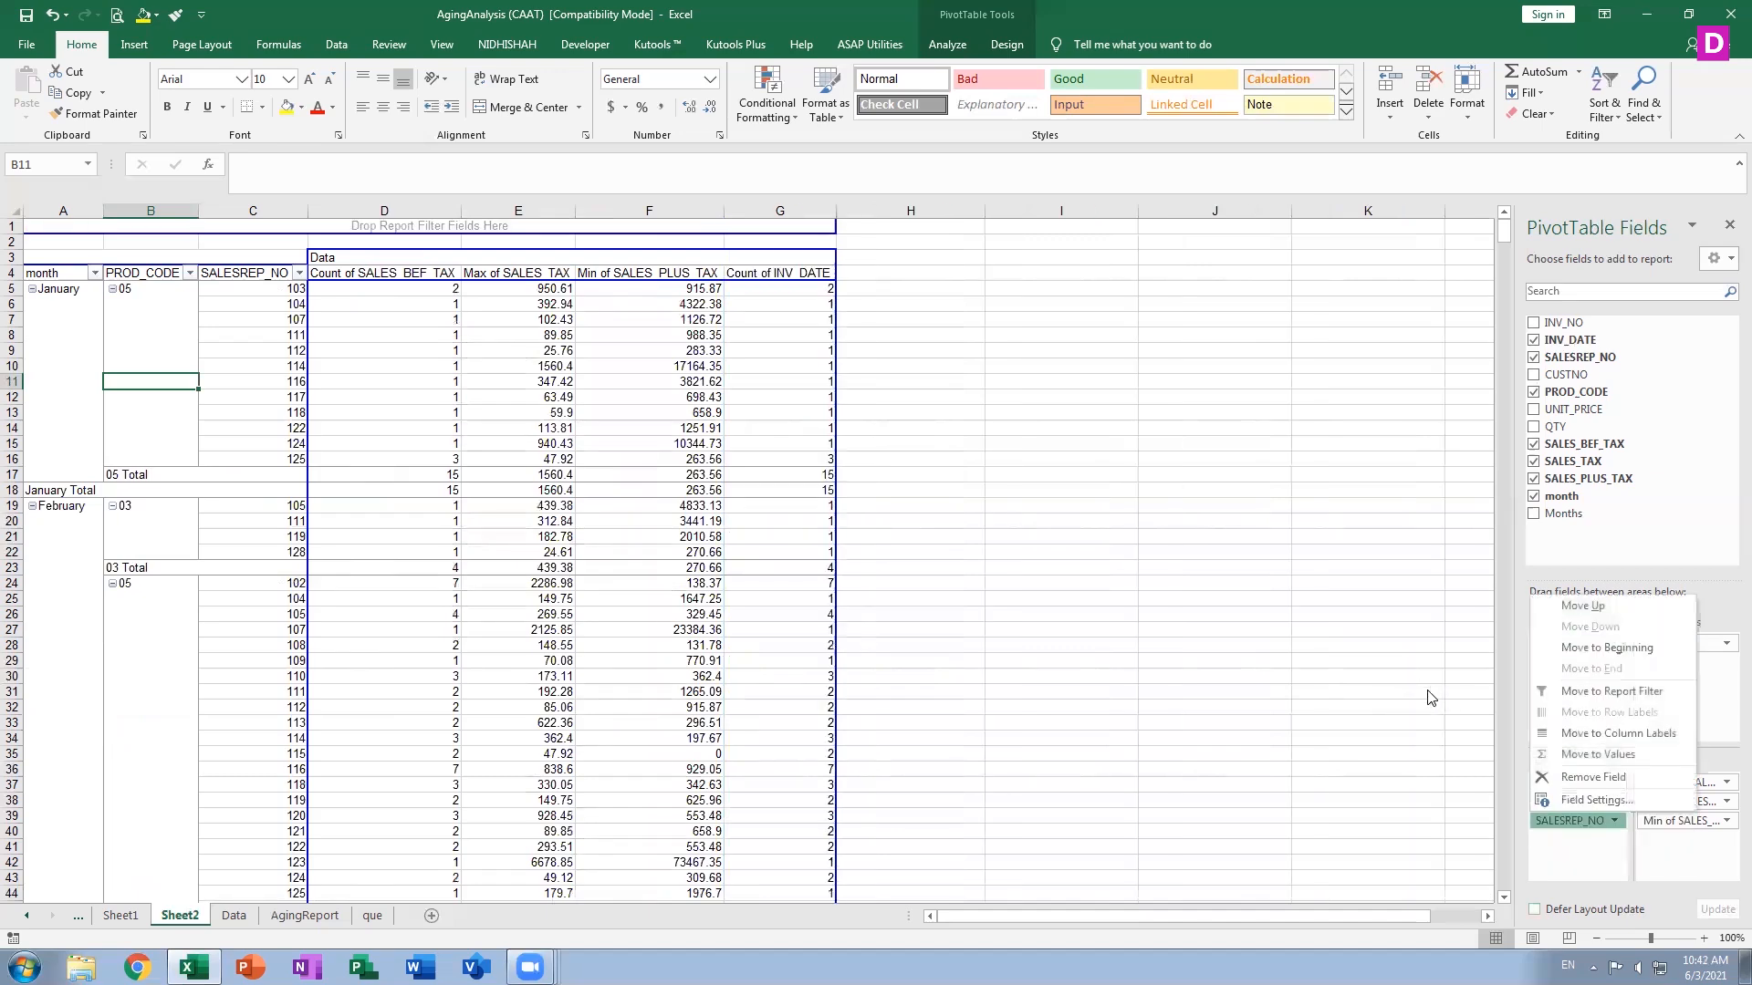
pyautogui.doubleClick(1430, 702)
pyautogui.click(527, 536)
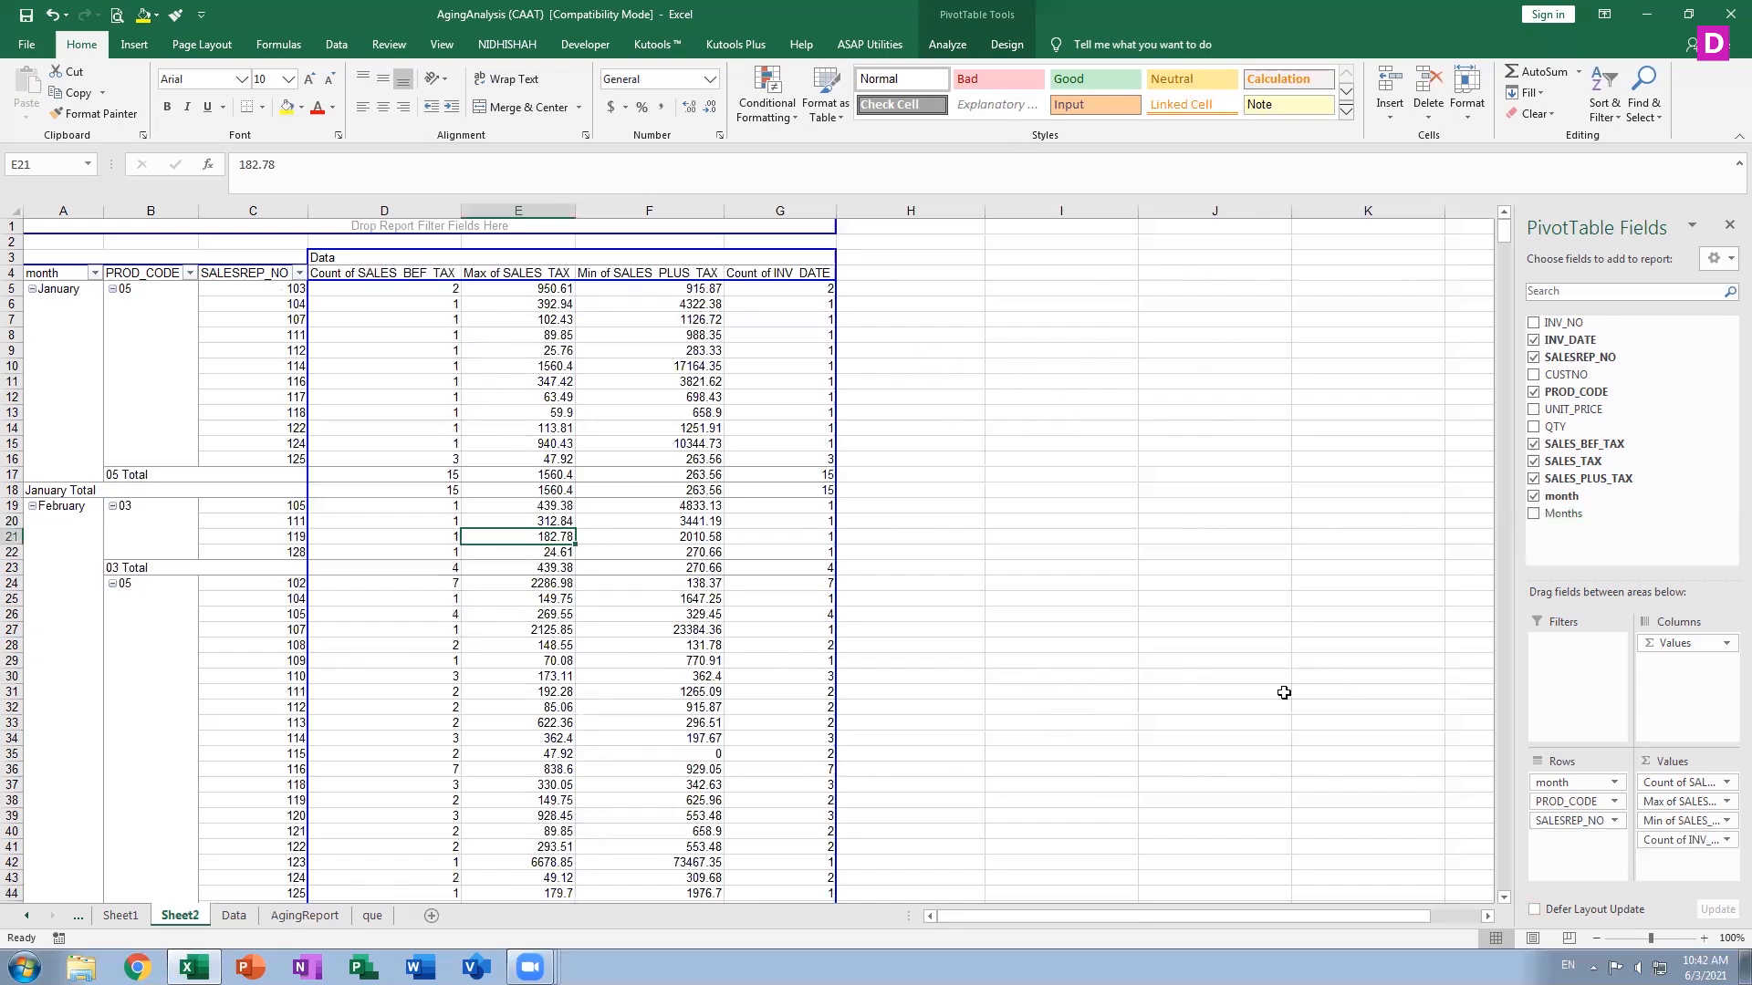
pyautogui.click(1581, 825)
pyautogui.click(1458, 800)
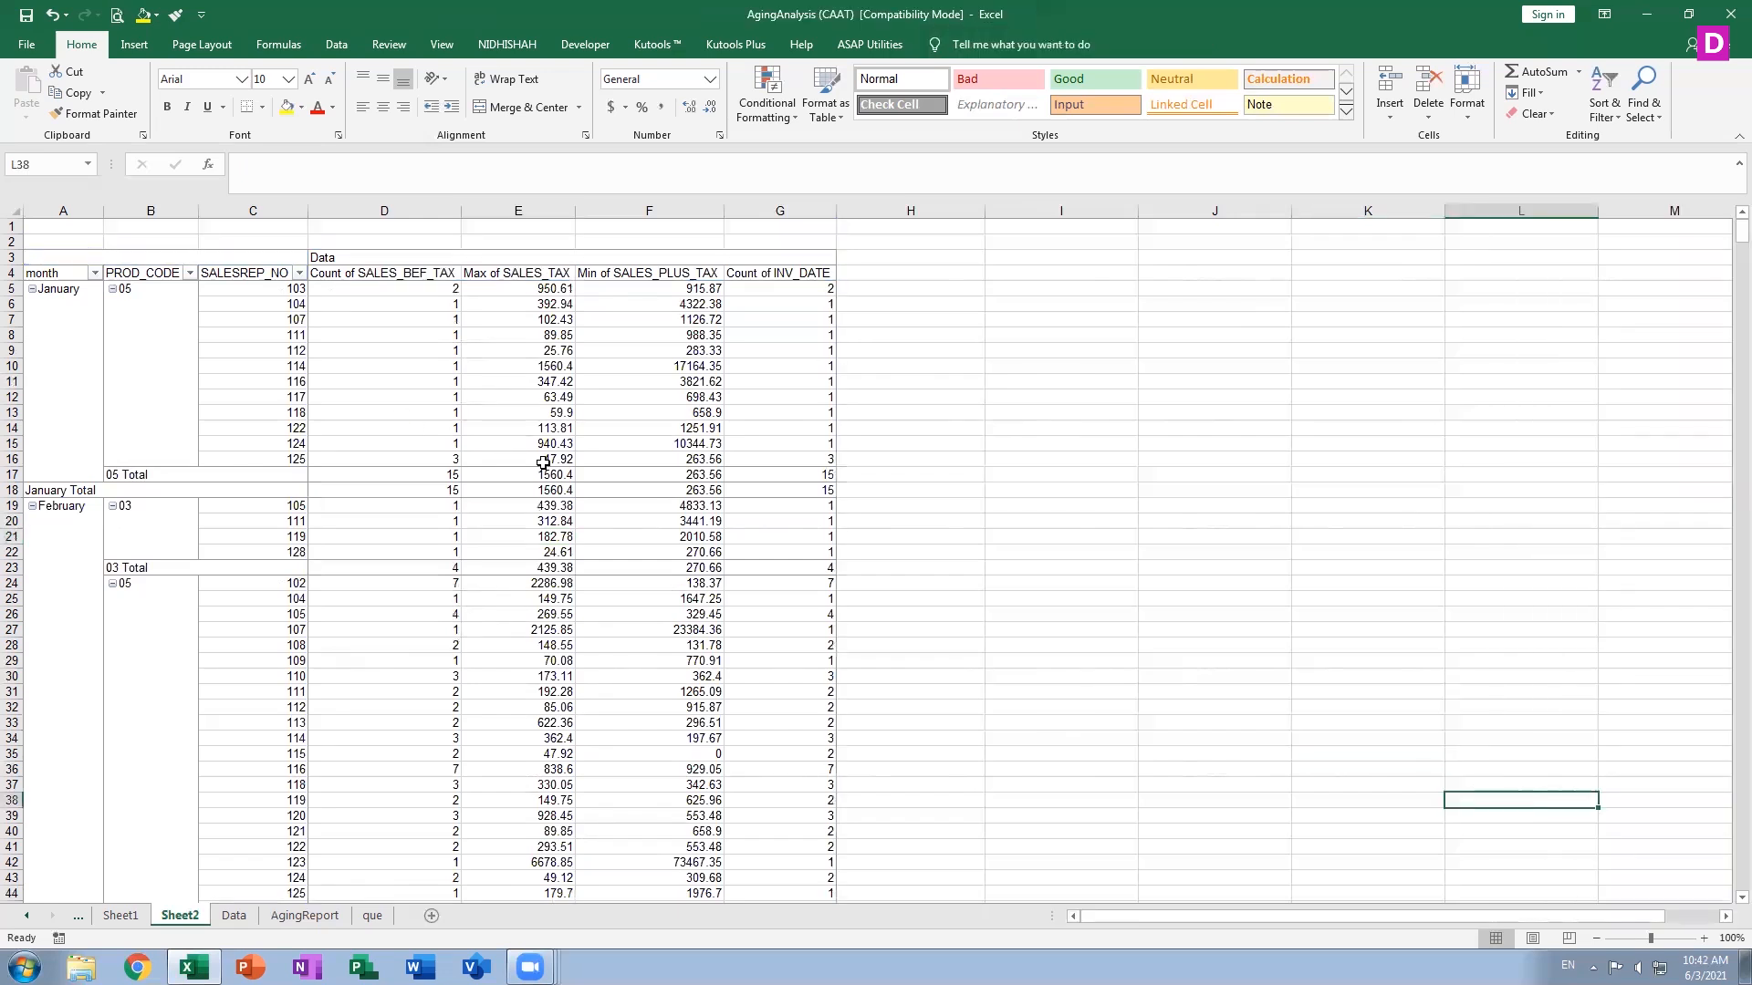
pyautogui.click(543, 462)
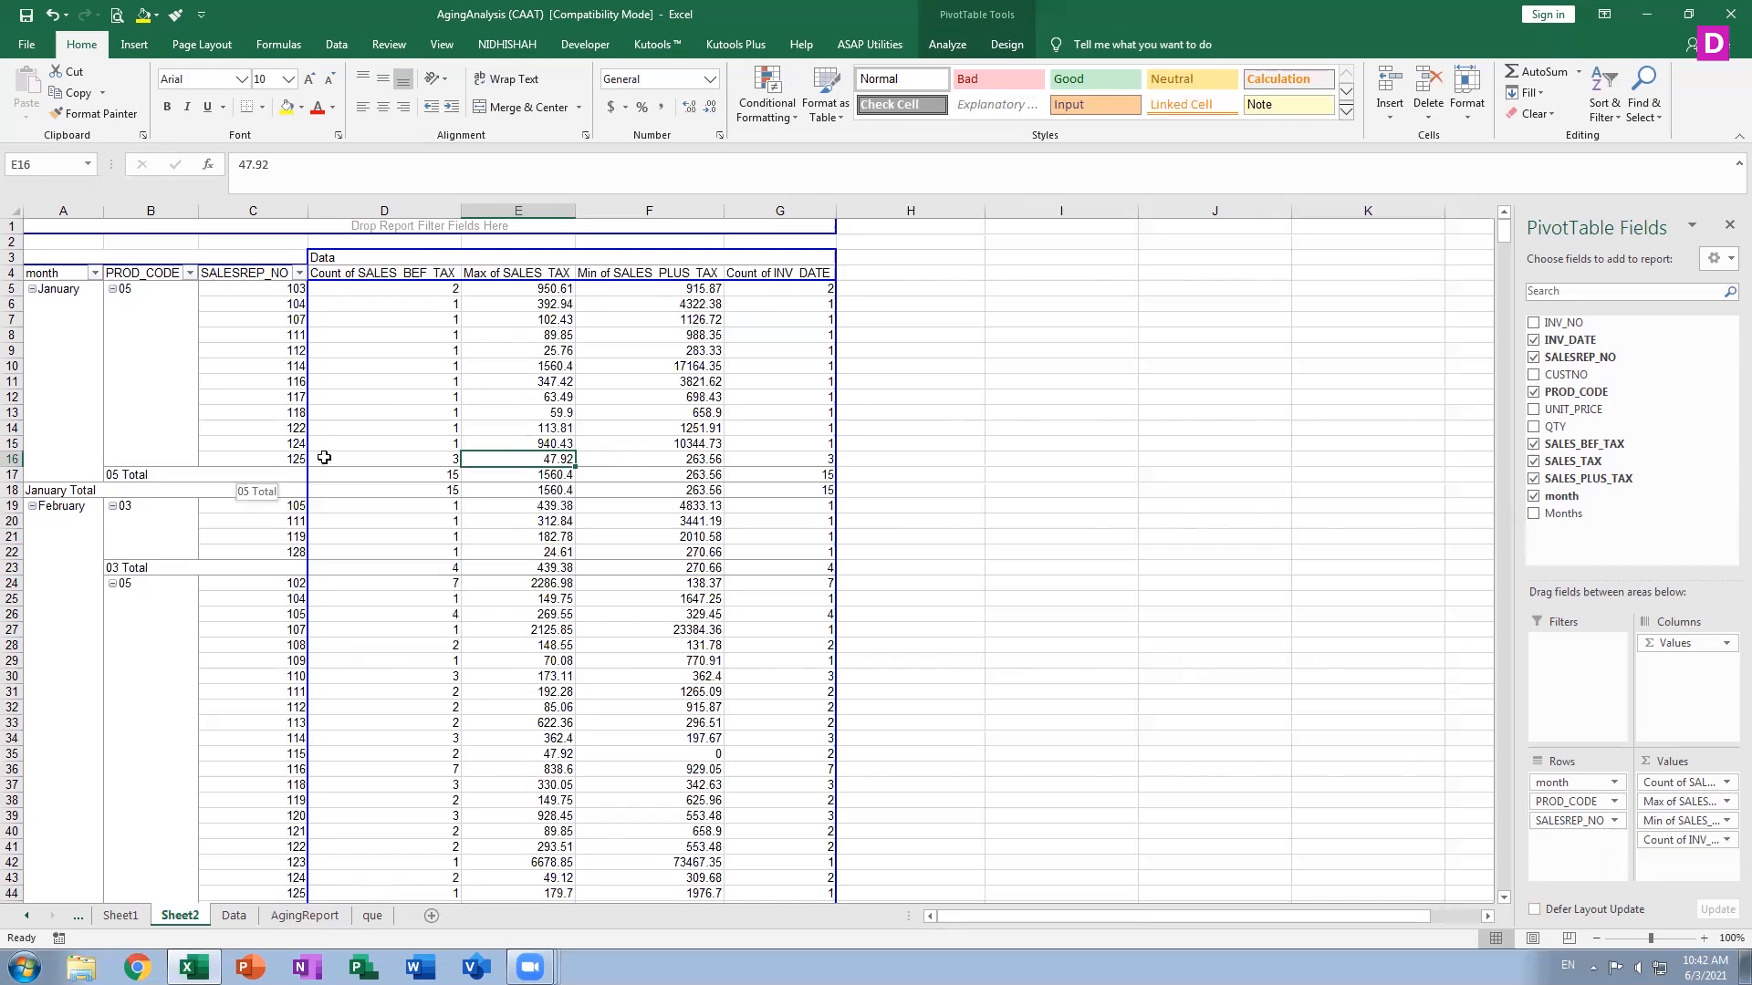
# Try out several PivotTable styles from the style gallery
pyautogui.click(996, 42)
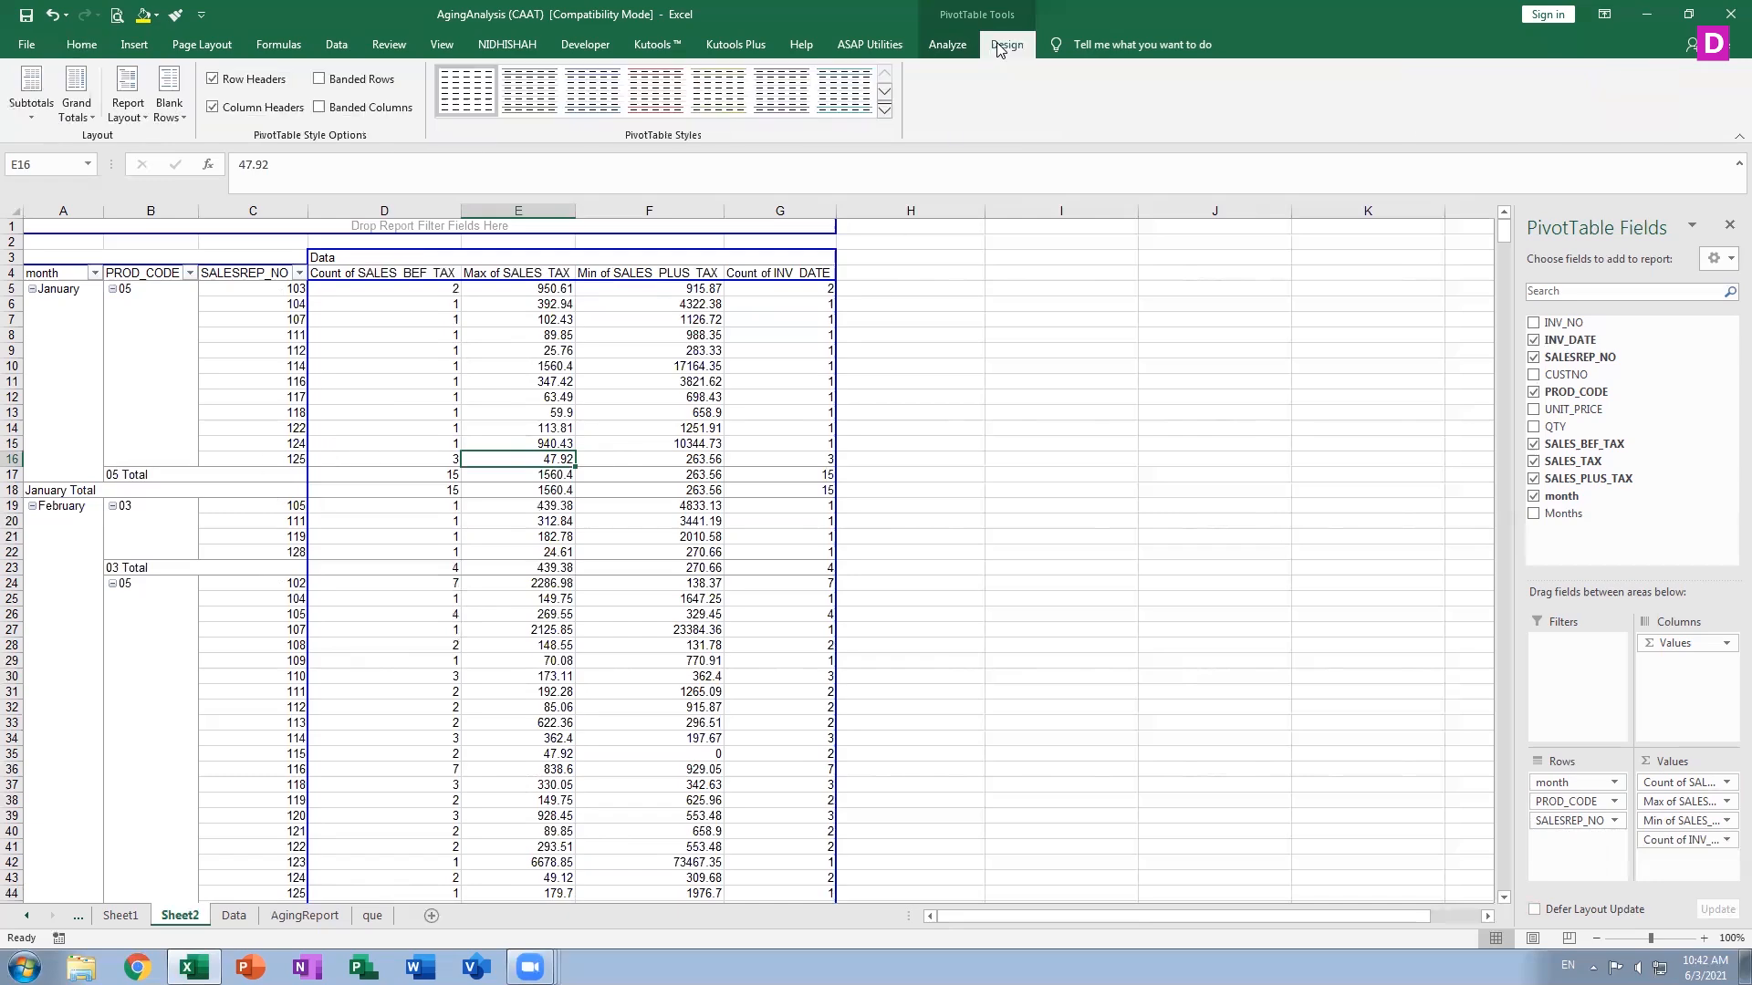
pyautogui.click(887, 110)
pyautogui.click(738, 616)
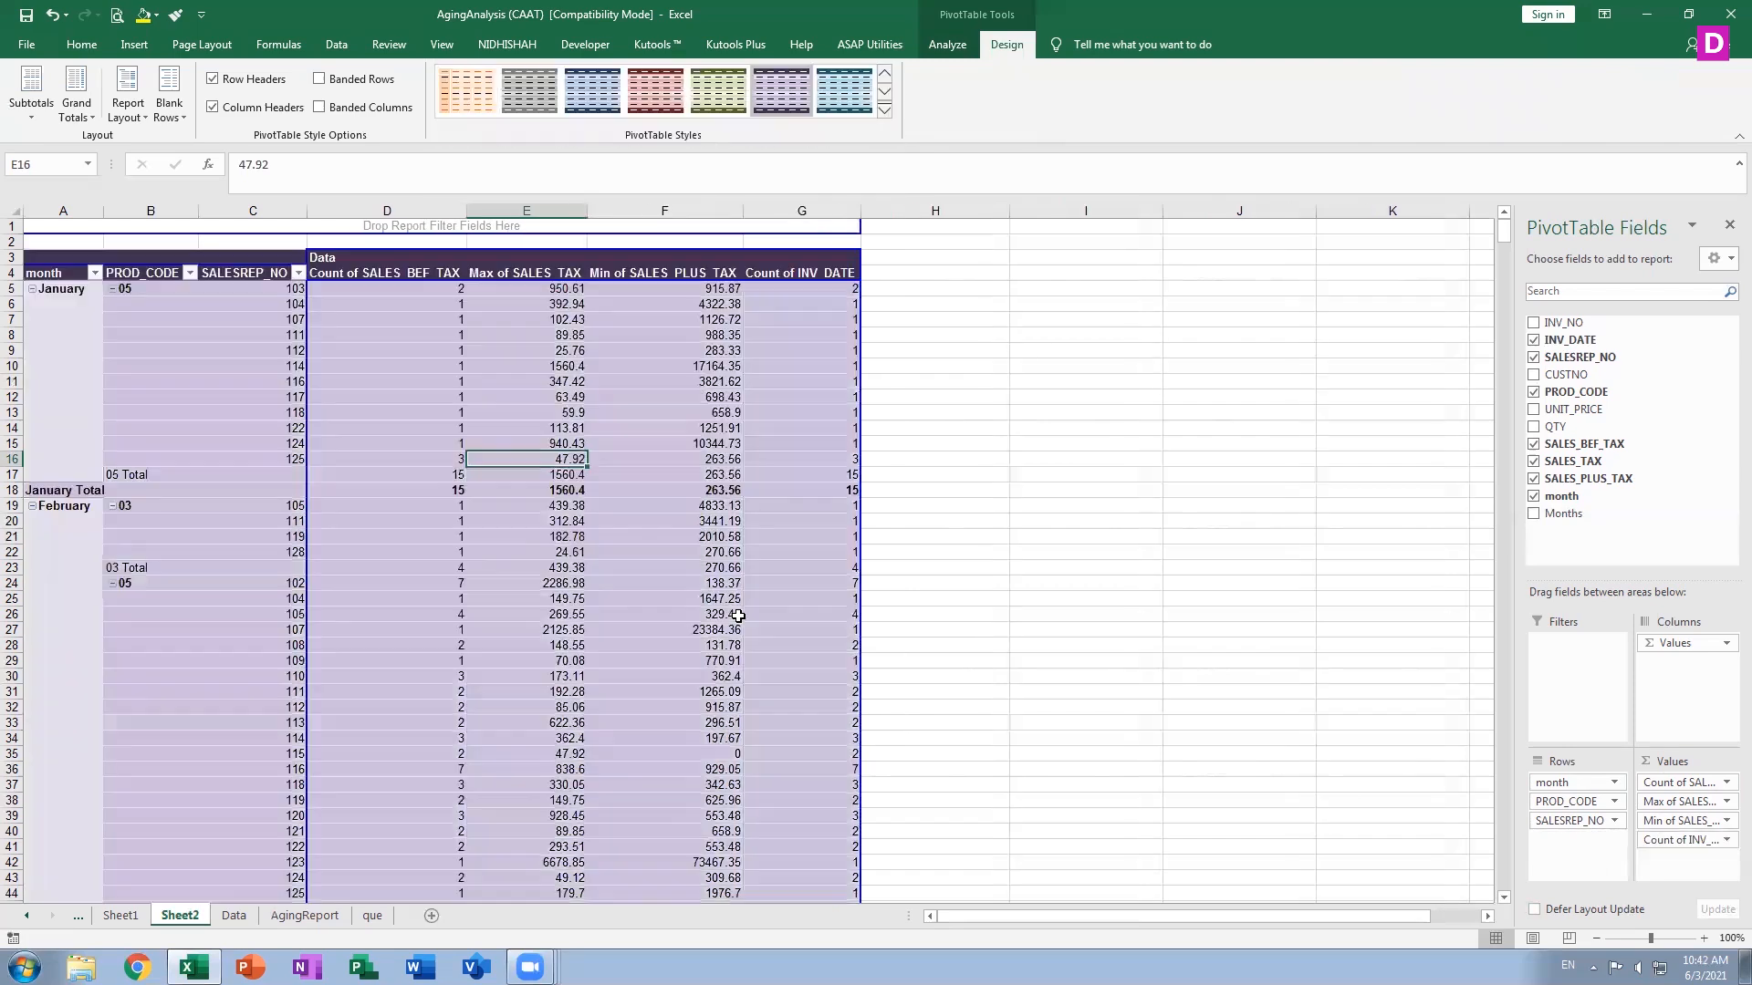
pyautogui.click(843, 100)
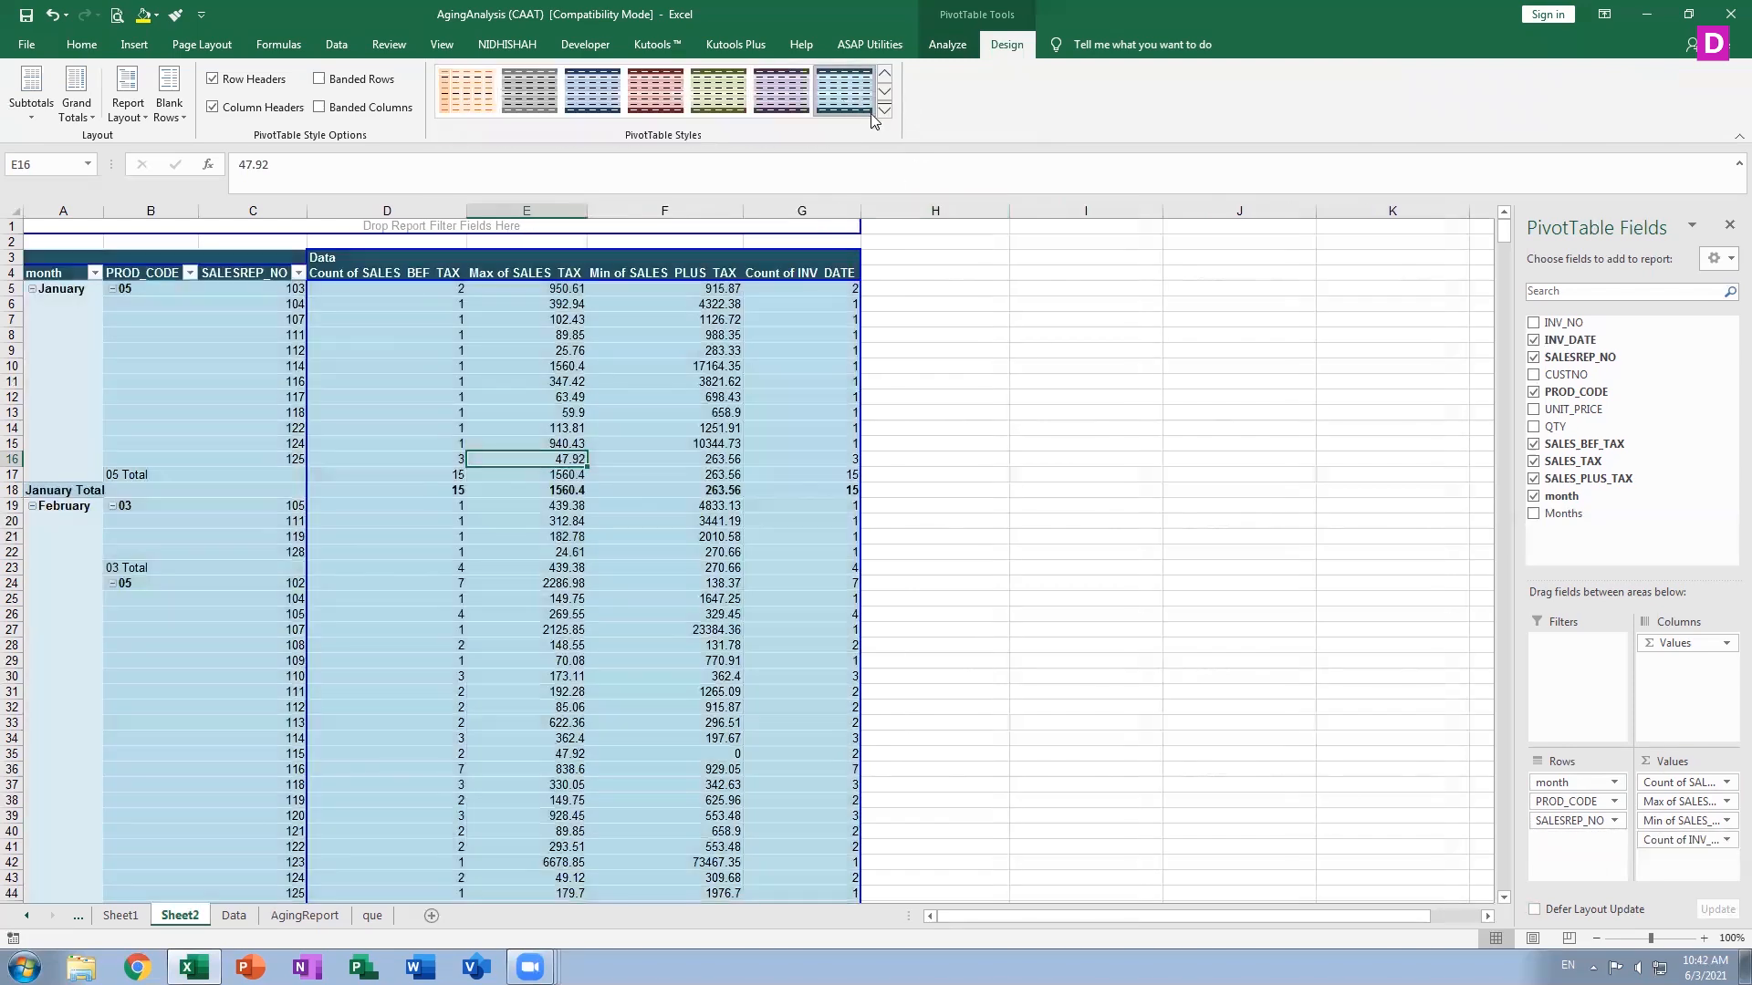
pyautogui.click(885, 110)
pyautogui.click(849, 385)
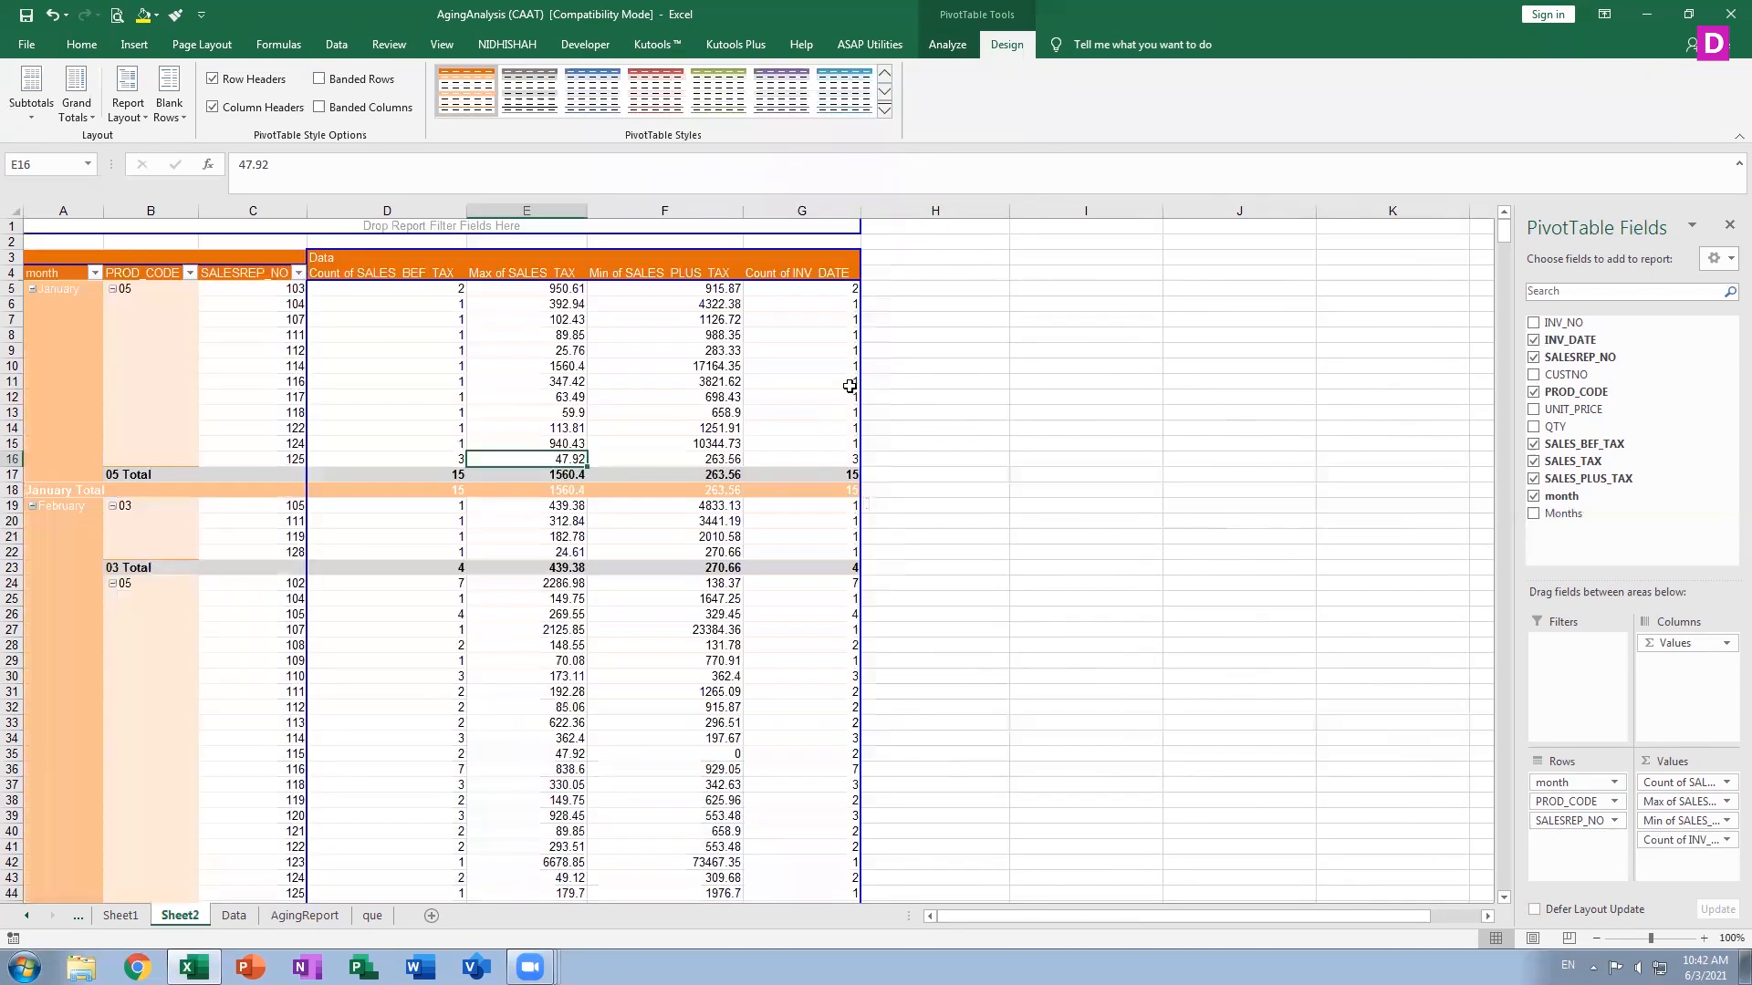
pyautogui.click(773, 102)
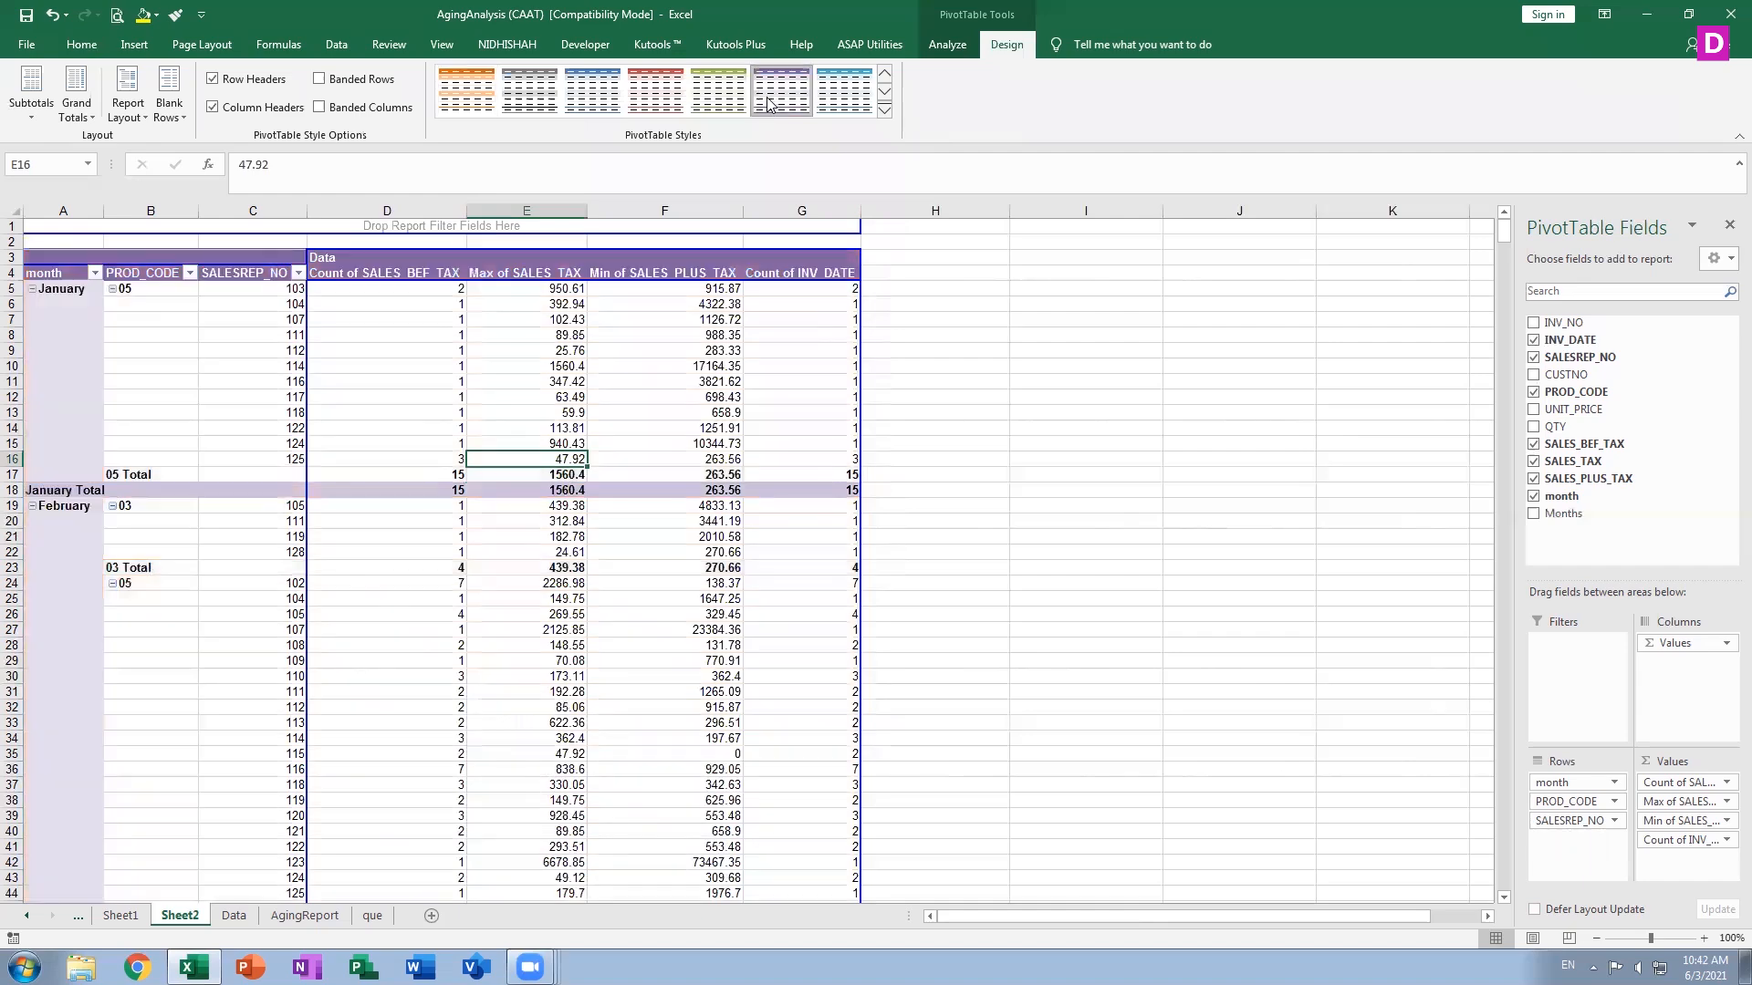
pyautogui.click(885, 110)
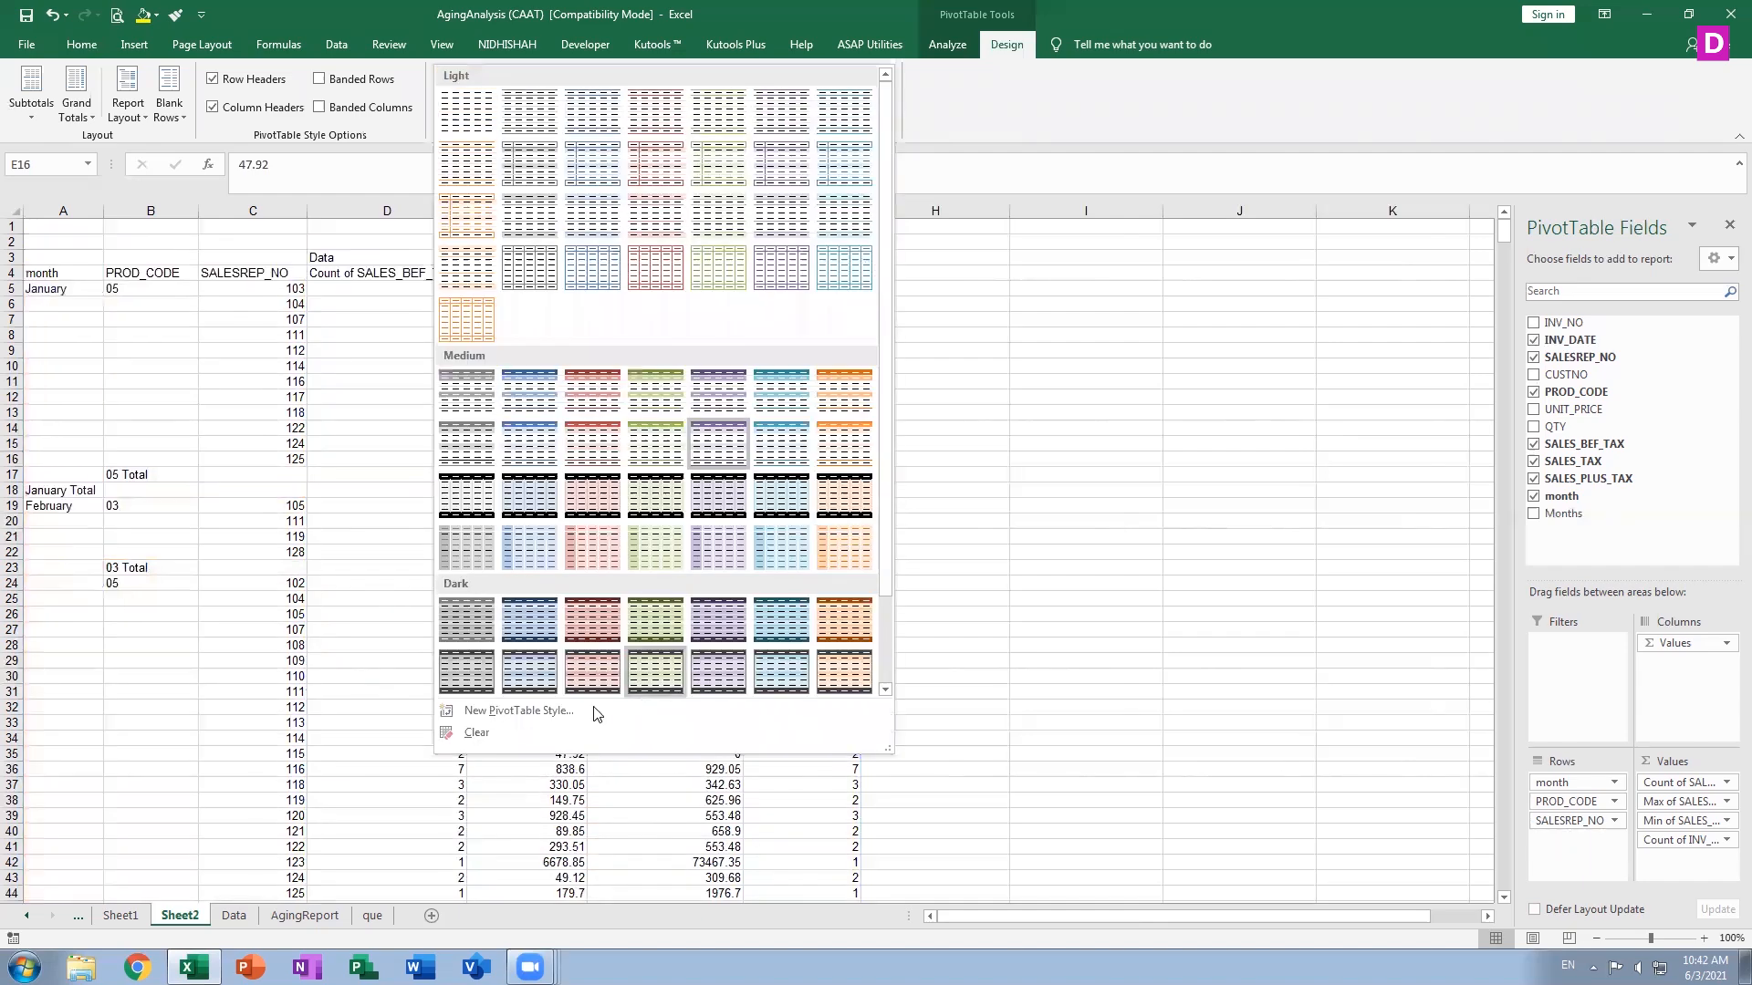
pyautogui.click(885, 690)
pyautogui.click(653, 672)
pyautogui.click(653, 674)
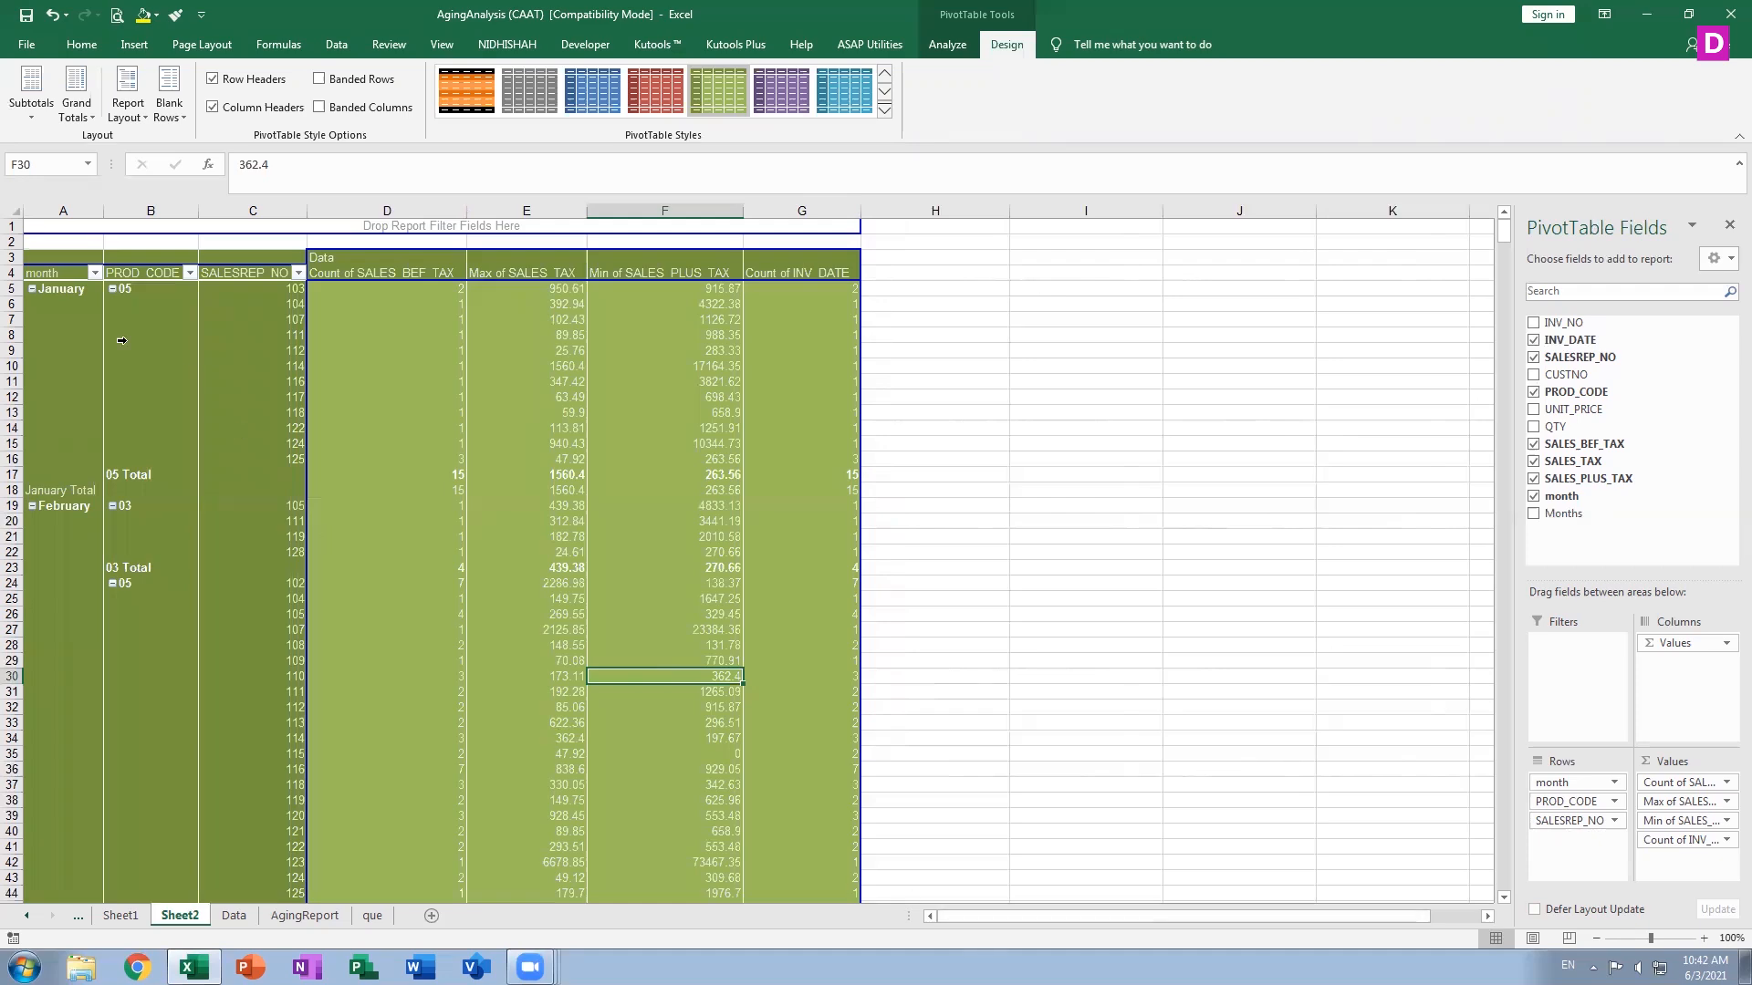
pyautogui.click(56, 288)
pyautogui.scroll(-6, 789, 668)
pyautogui.scroll(6, 789, 668)
pyautogui.click(647, 94)
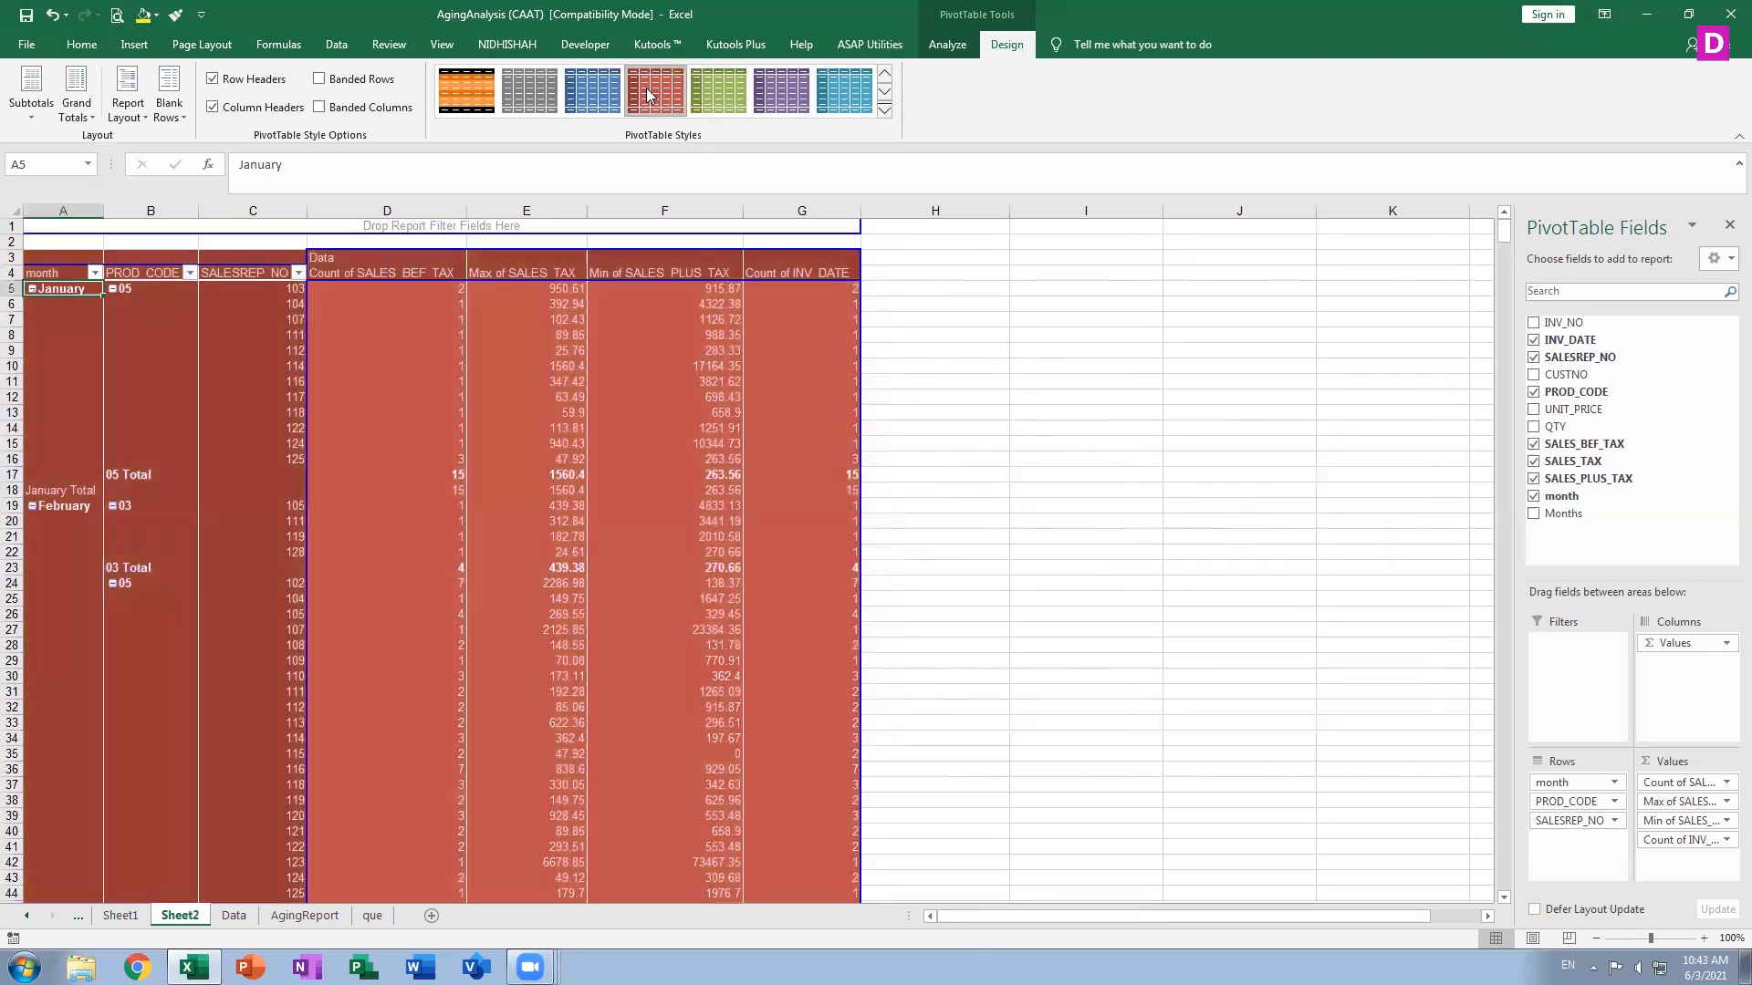
pyautogui.click(884, 109)
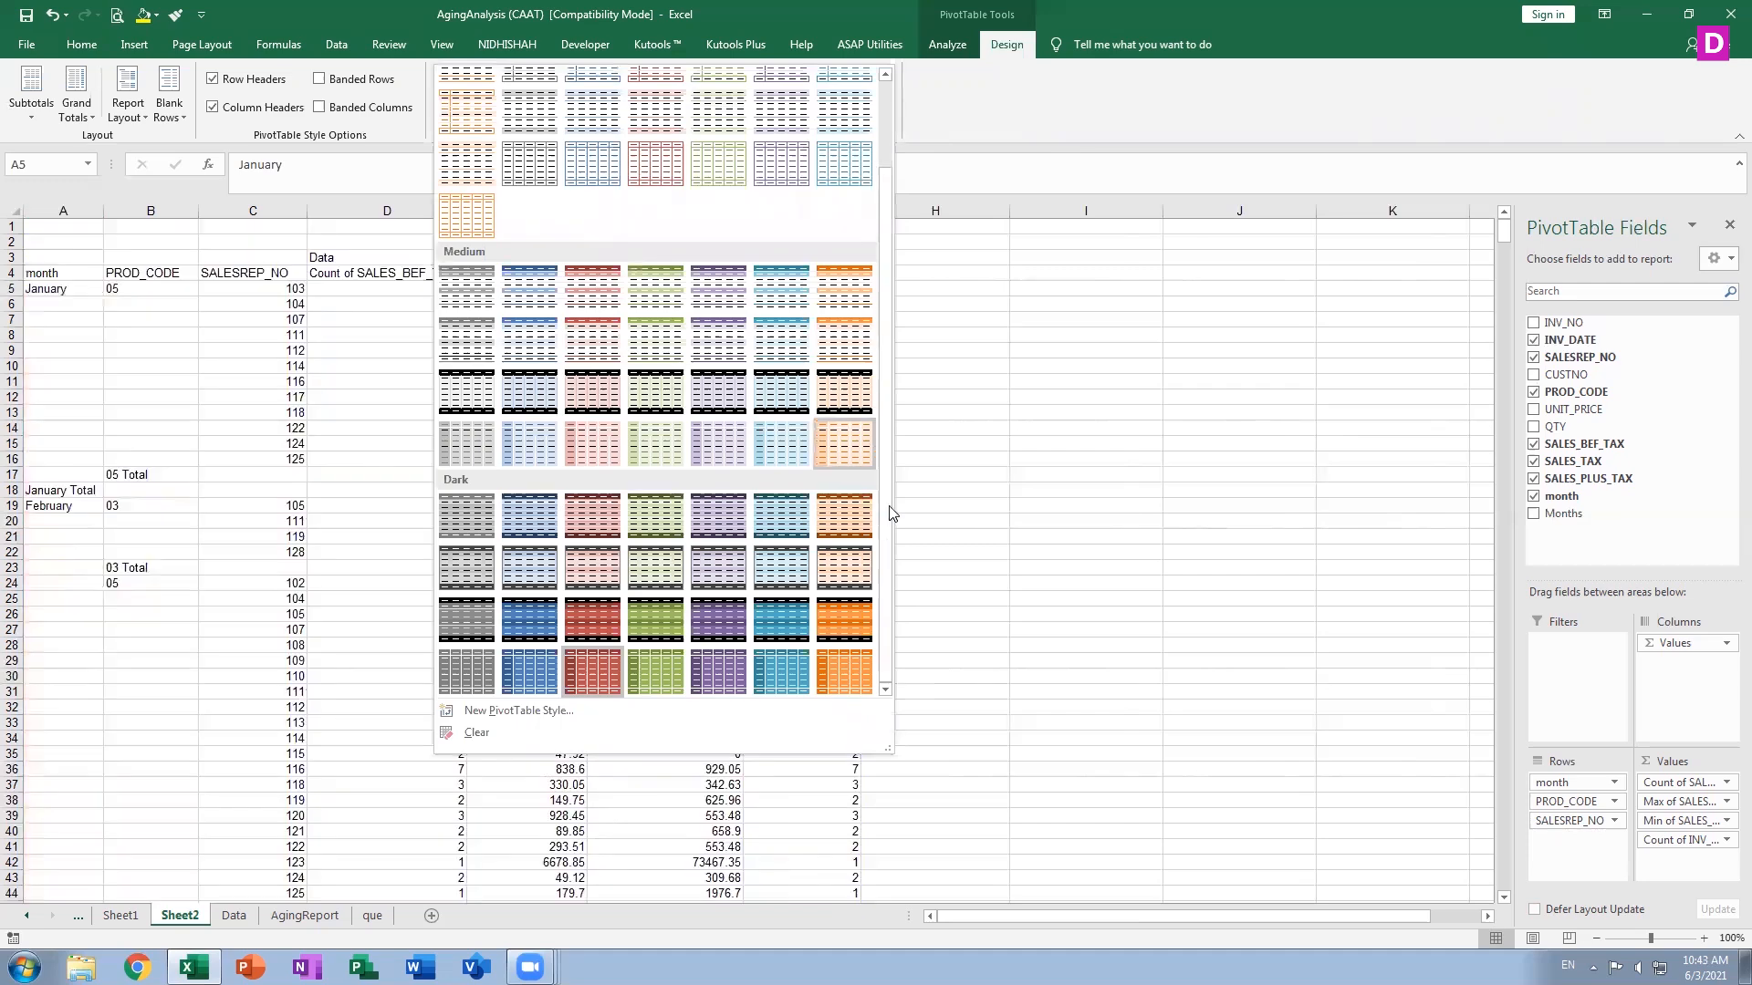
pyautogui.click(533, 163)
pyautogui.click(611, 95)
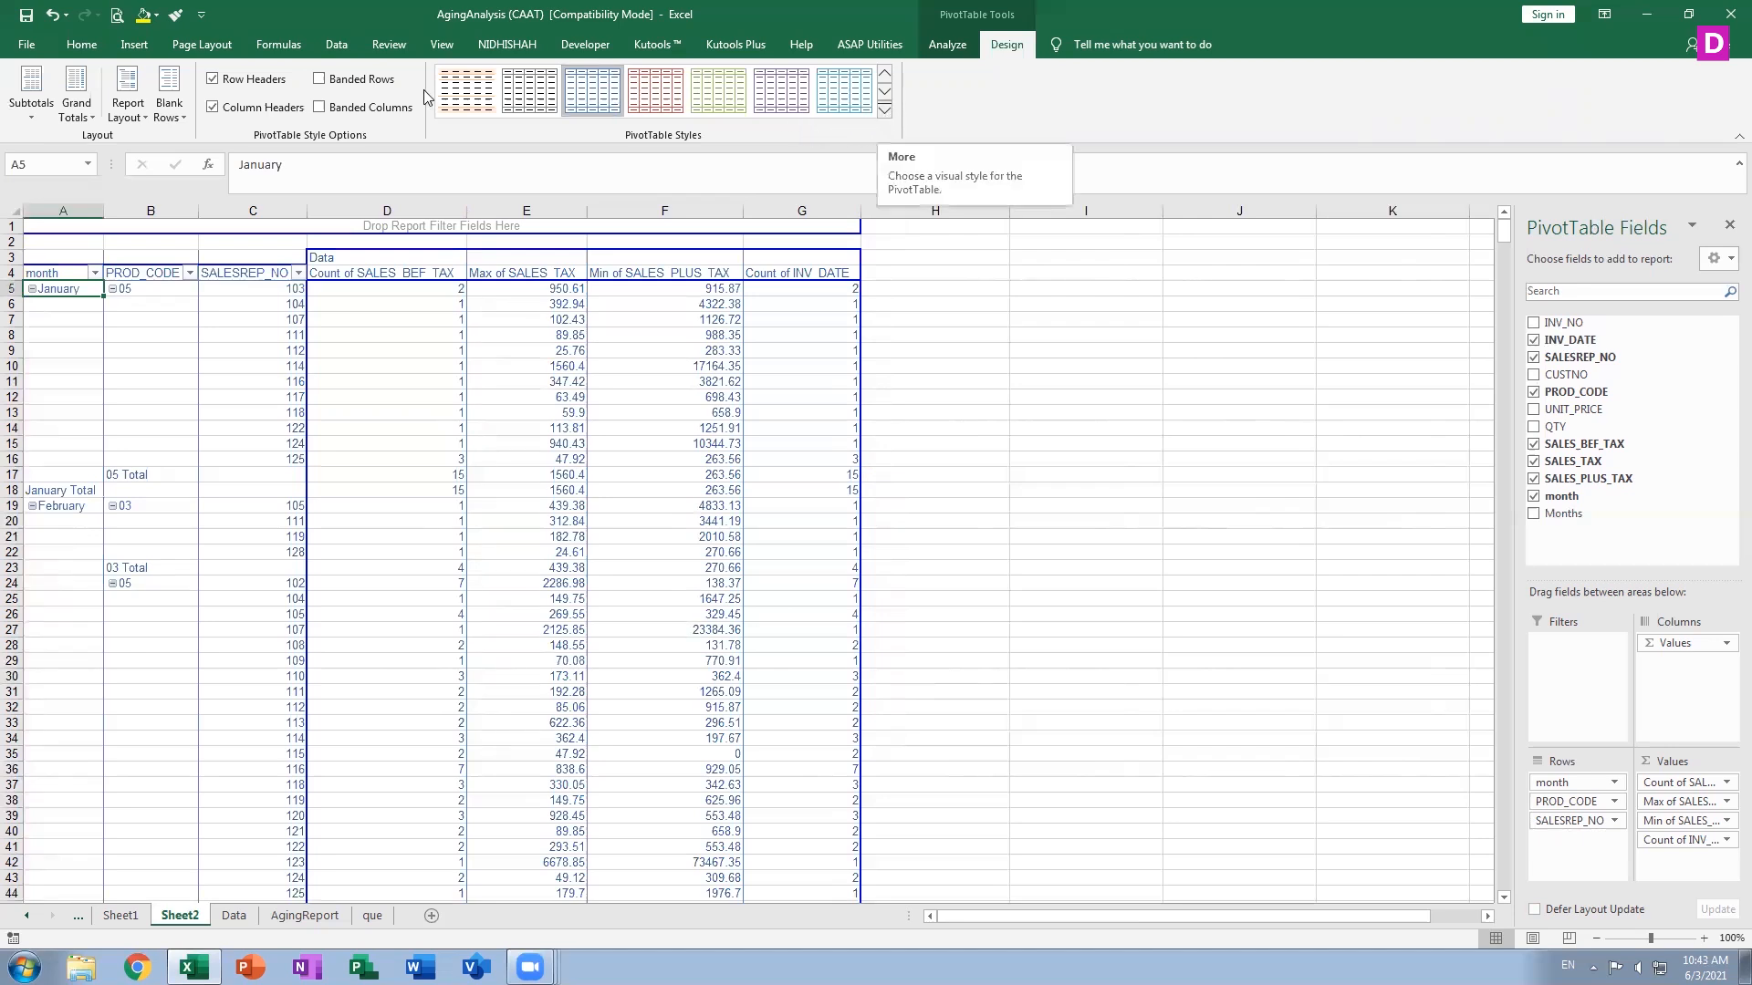
# Turn on banded rows and banded columns for the PivotTable
pyautogui.click(365, 108)
pyautogui.click(367, 81)
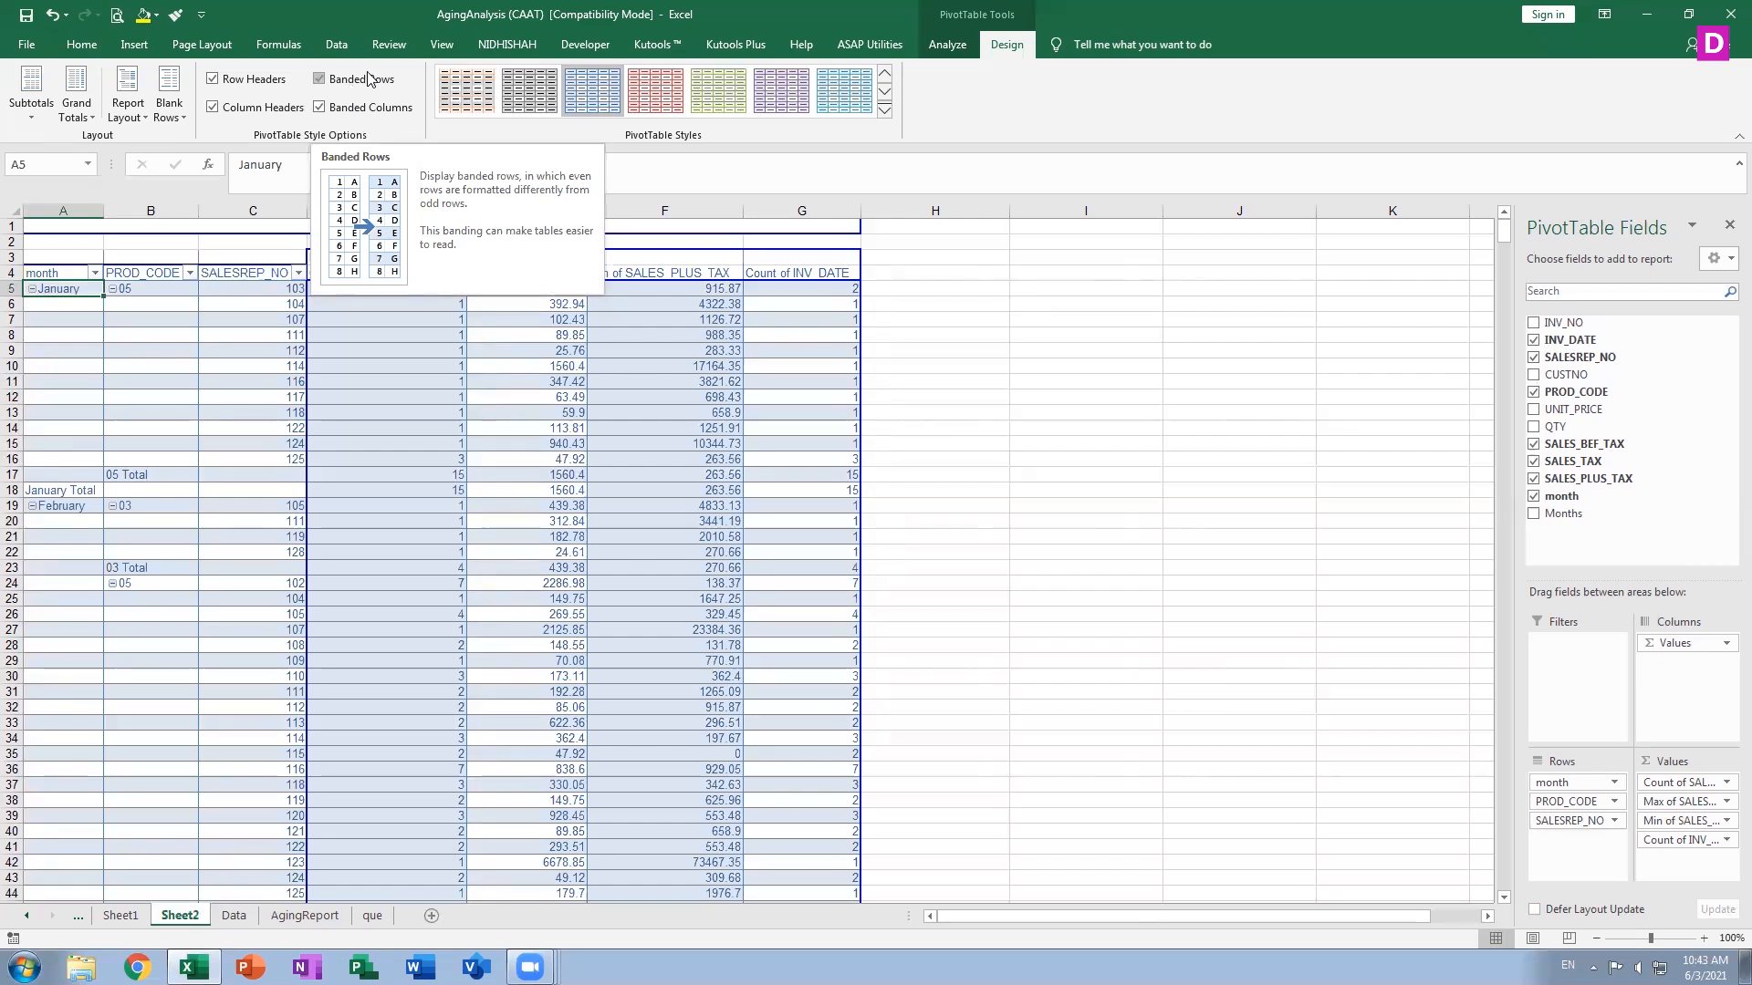
pyautogui.click(730, 107)
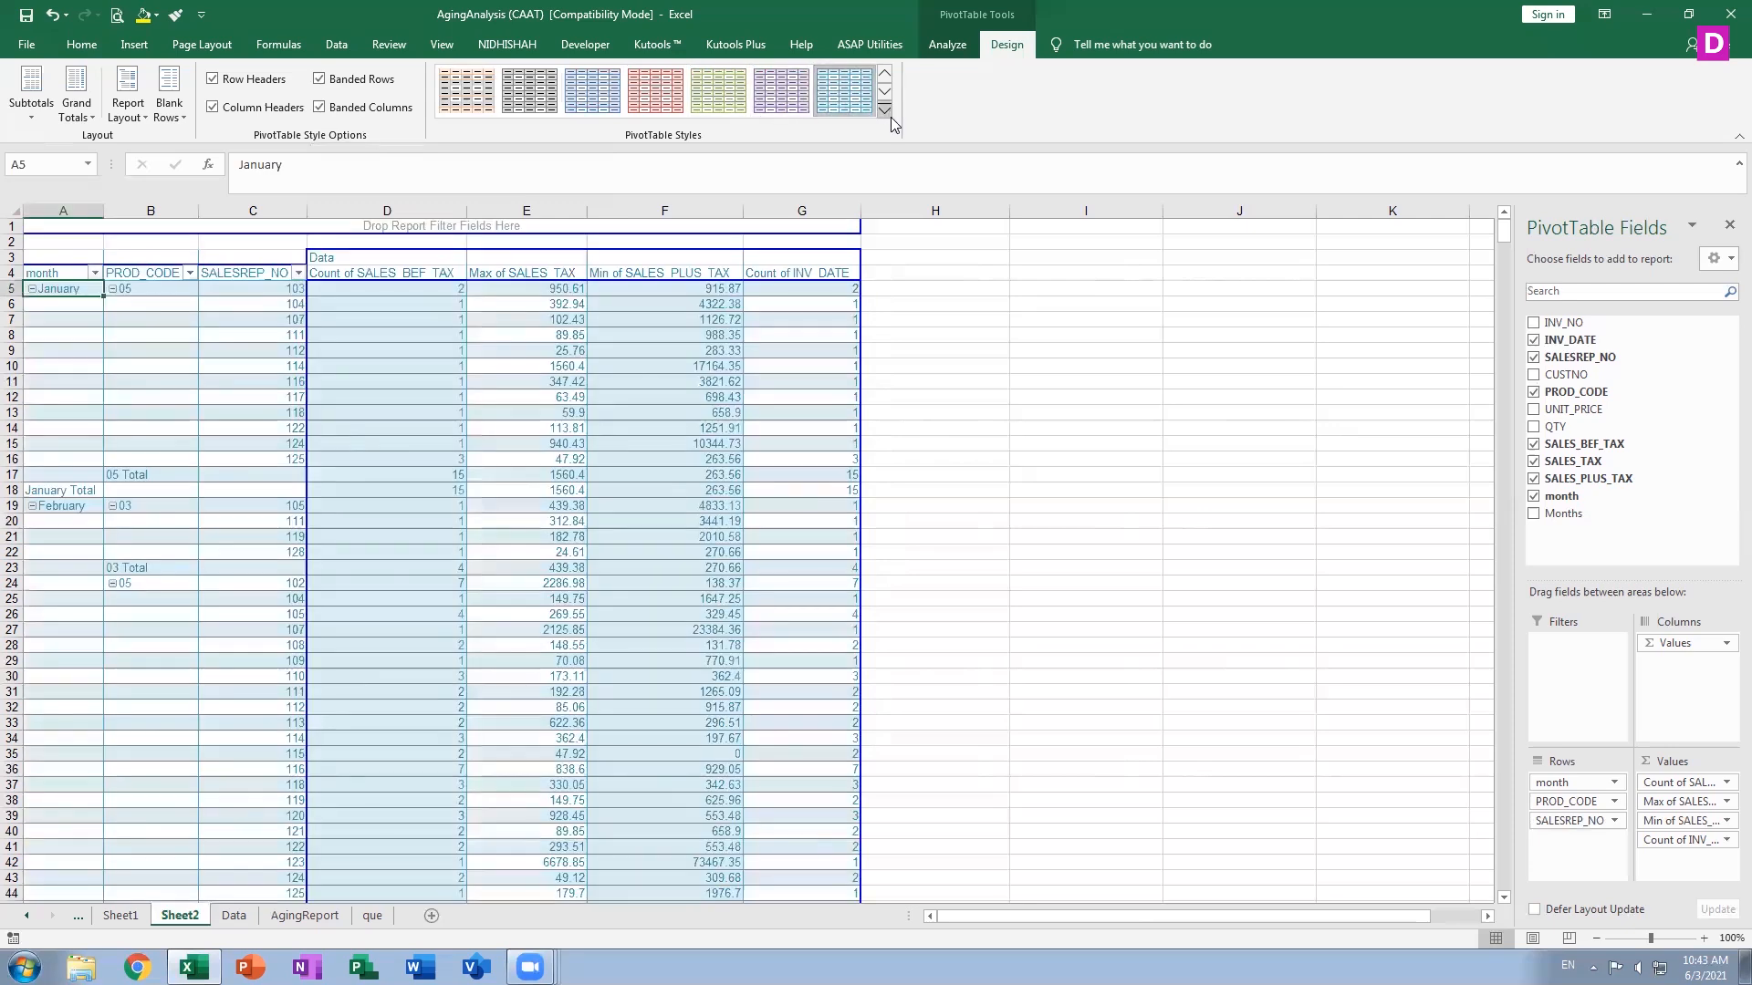
# Apply a dark teal-blue PivotTable style from the Dark section of the style gallery
pyautogui.click(884, 109)
pyautogui.moveTo(880, 513); pyautogui.dragTo(883, 608)
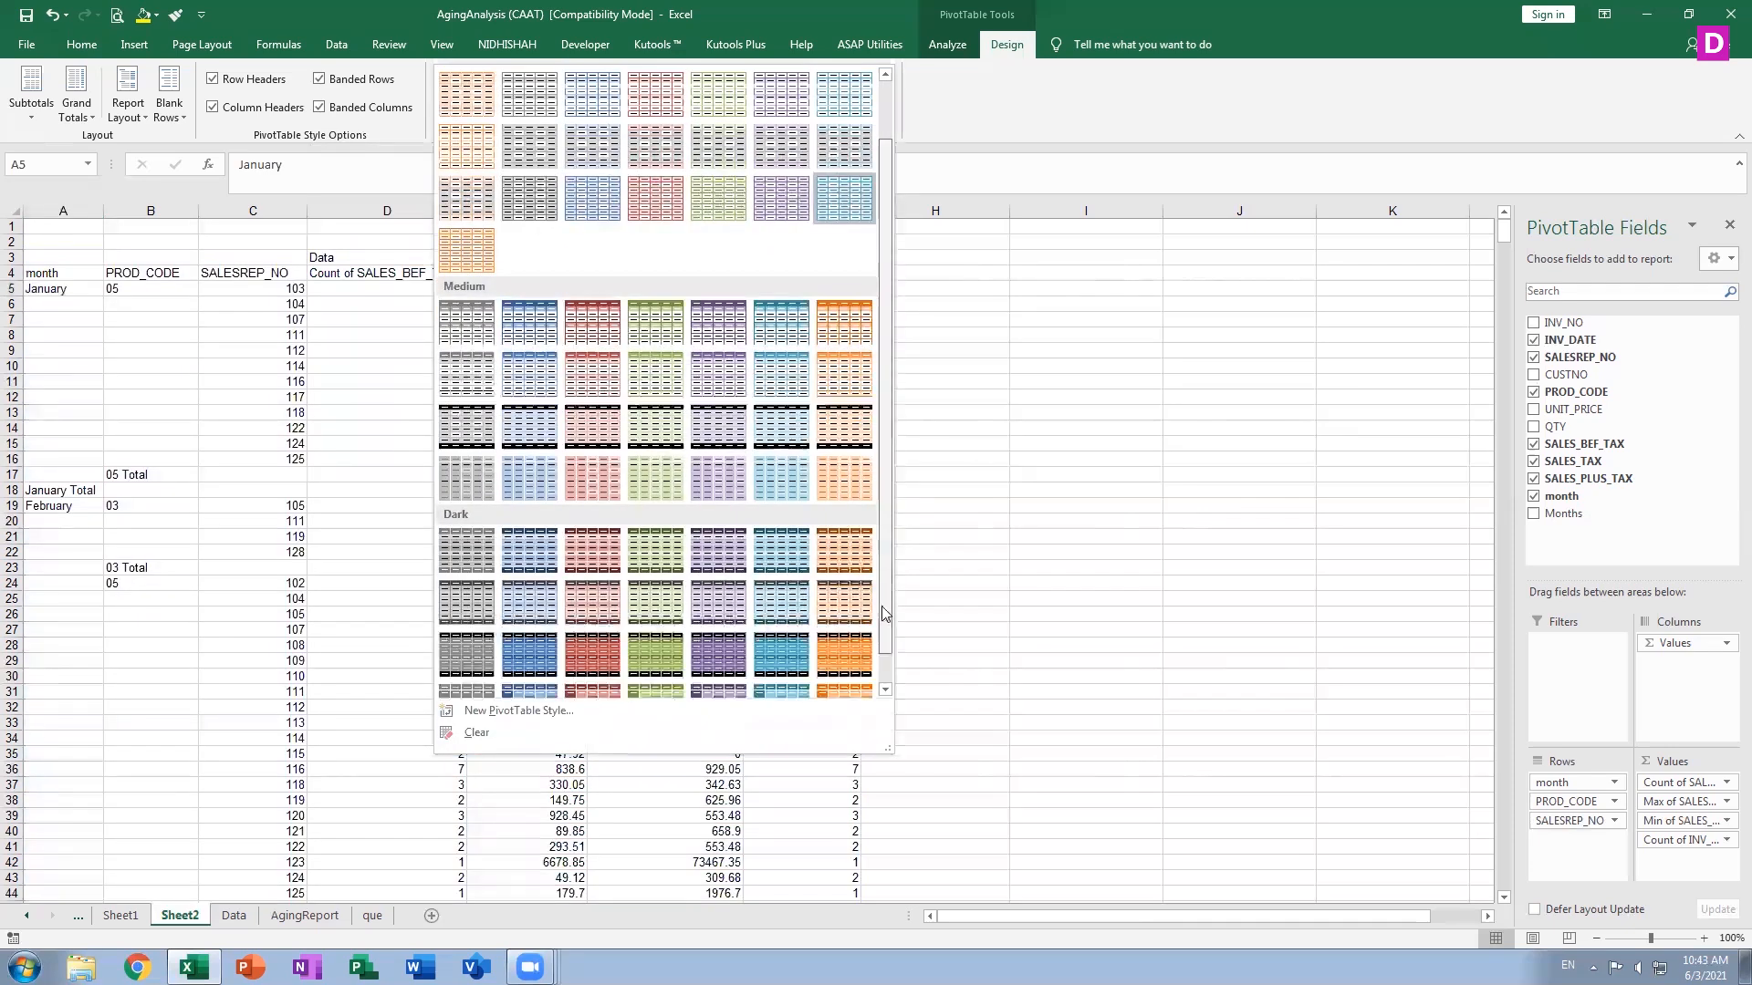
pyautogui.click(845, 643)
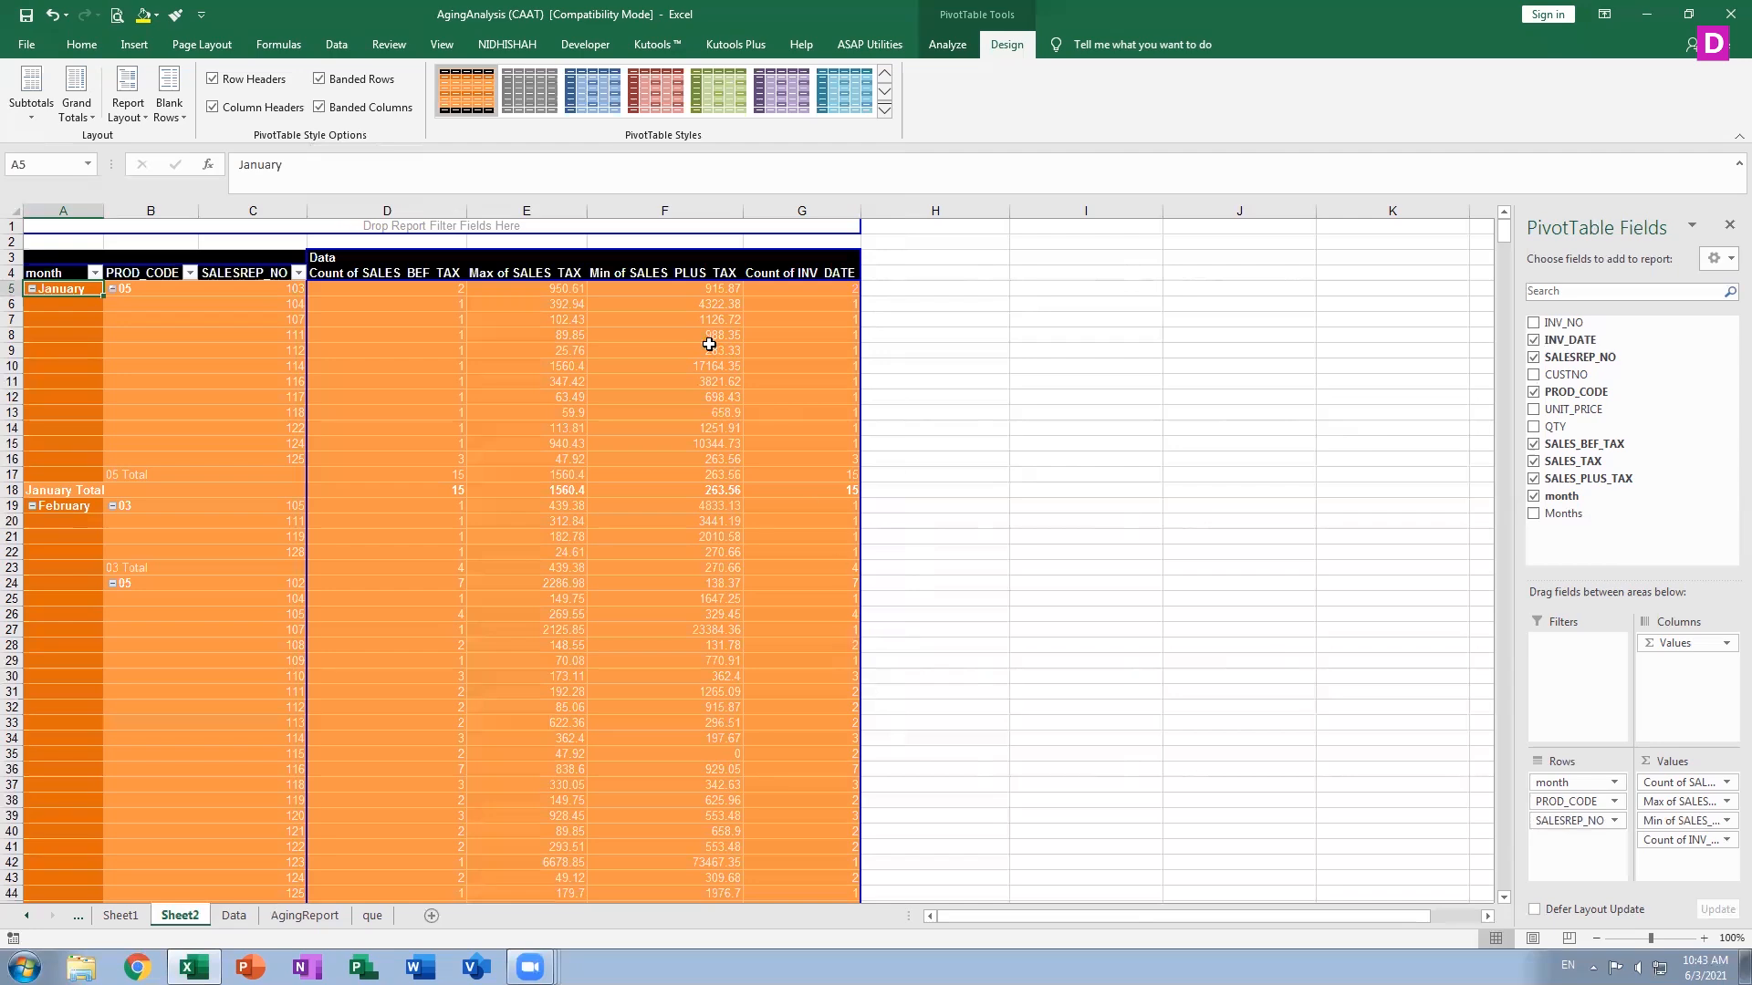
pyautogui.click(884, 111)
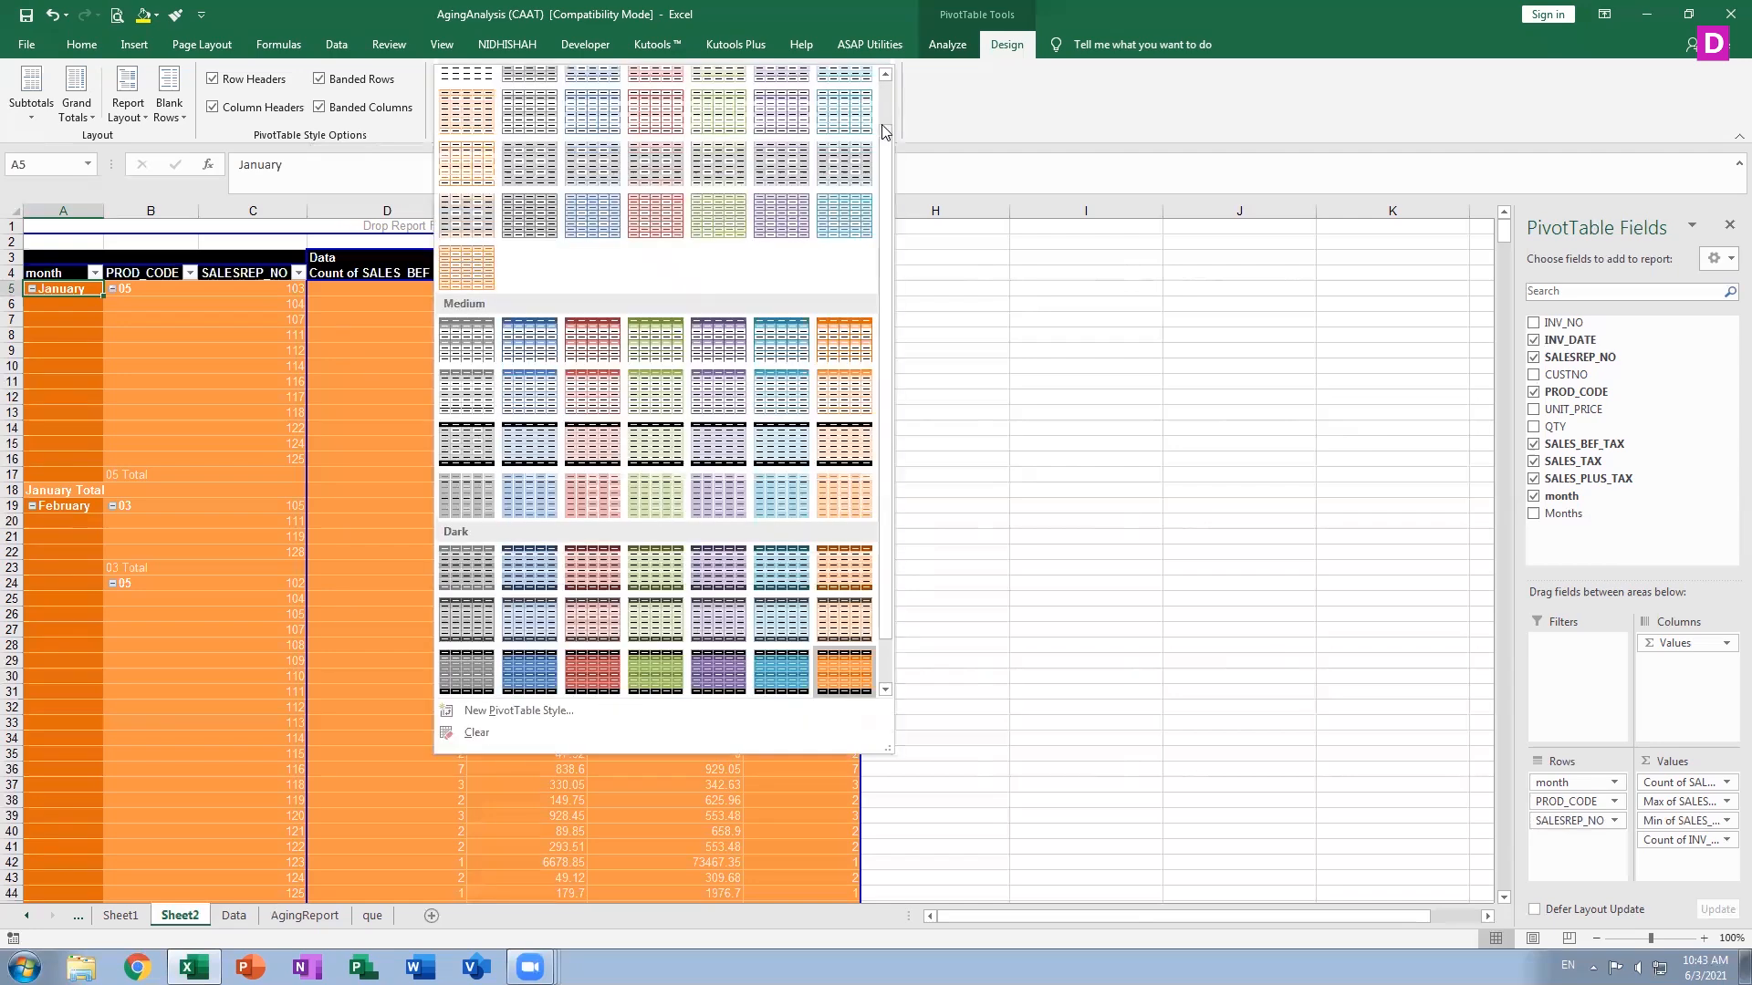
pyautogui.scroll(-1, 821, 411)
pyautogui.click(795, 679)
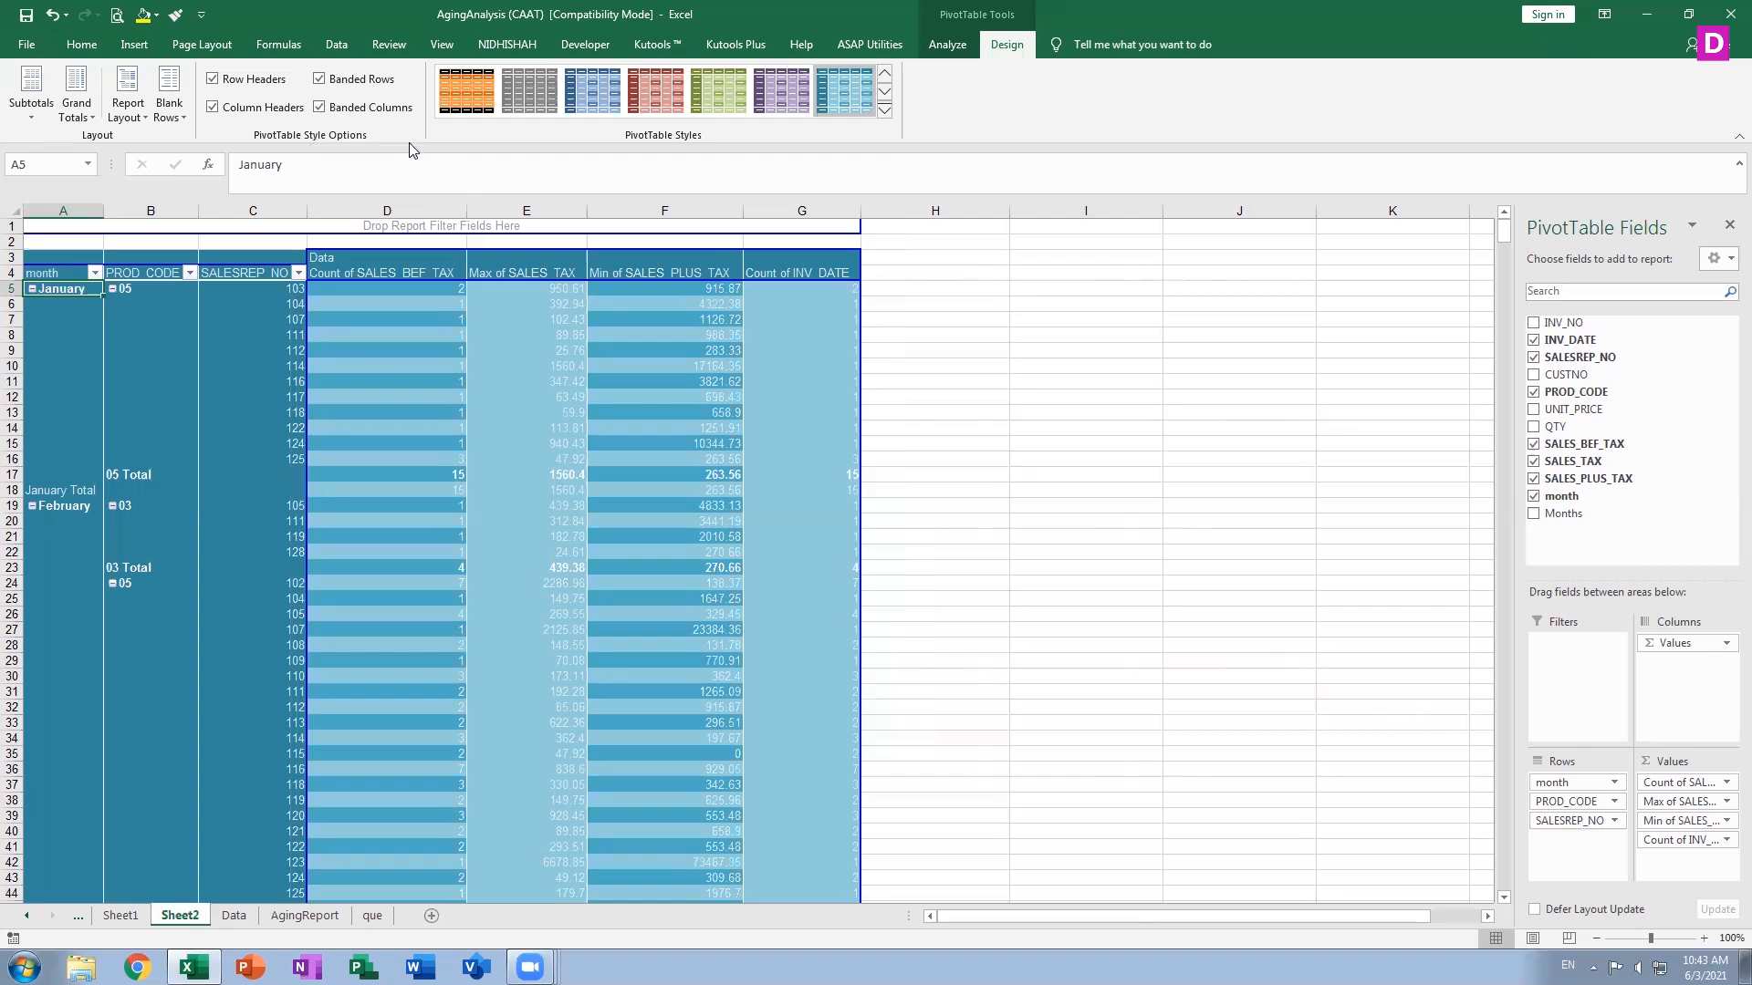
# Turn off the banded rows, banded columns, row headers and column headers style options
pyautogui.click(355, 111)
pyautogui.click(366, 79)
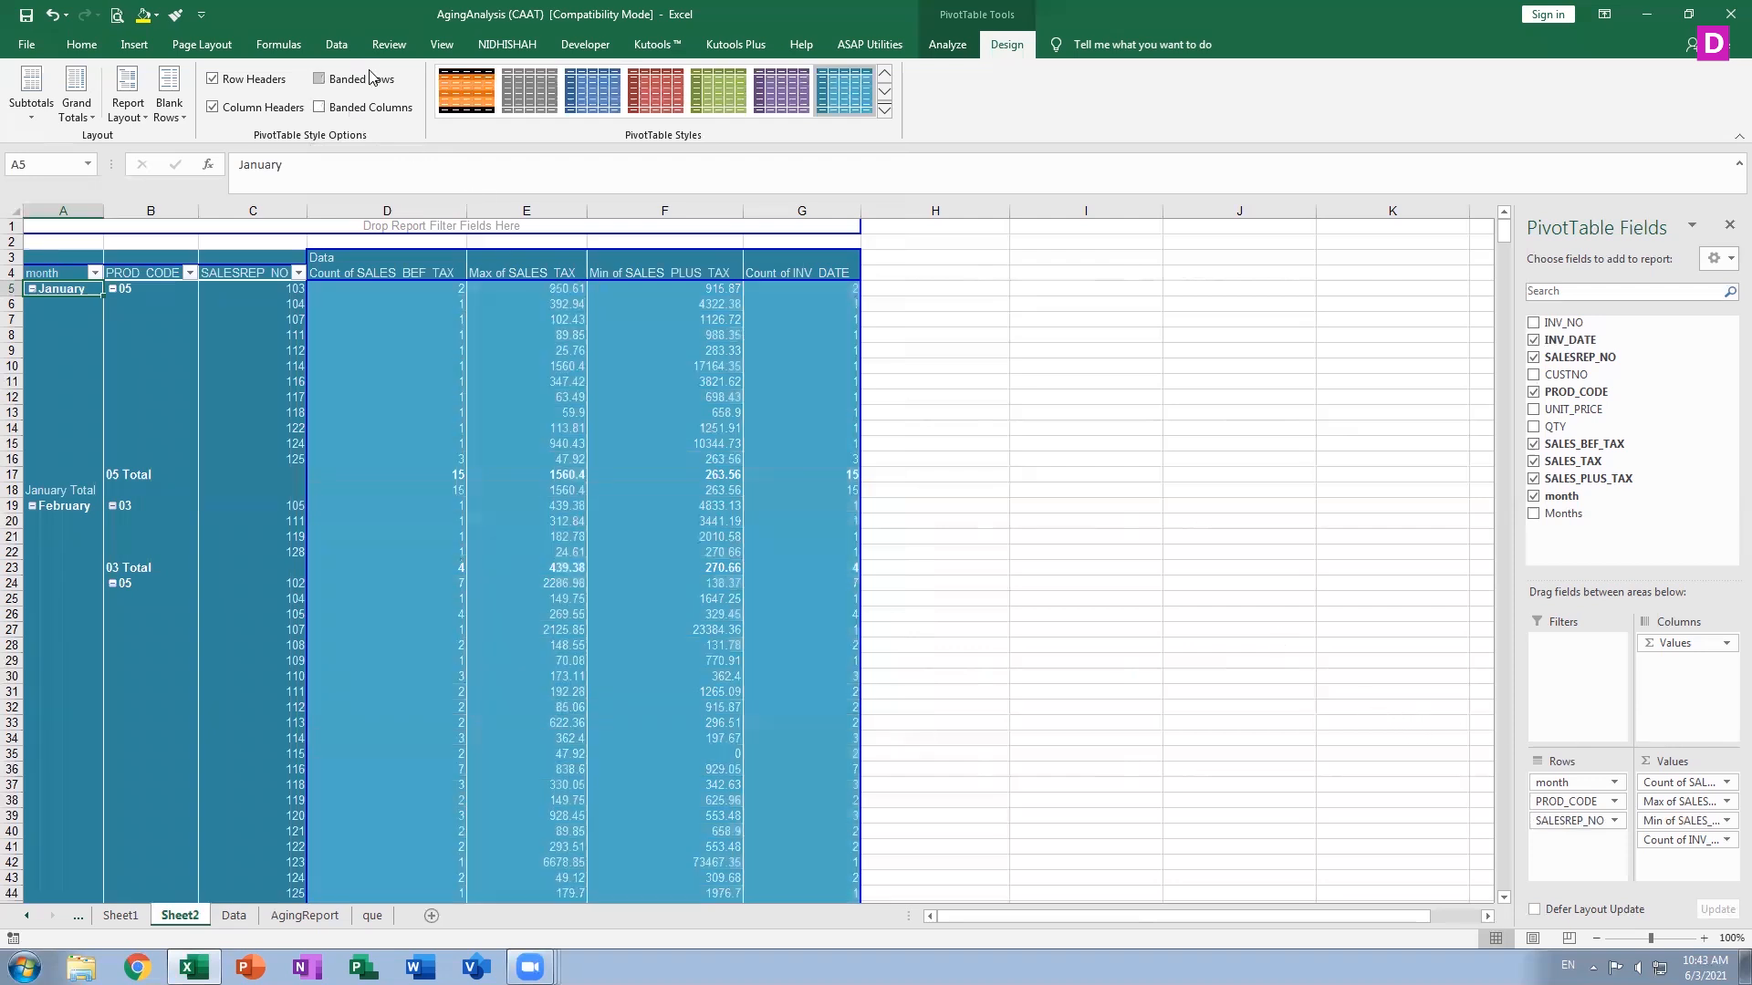
pyautogui.click(212, 79)
pyautogui.click(212, 109)
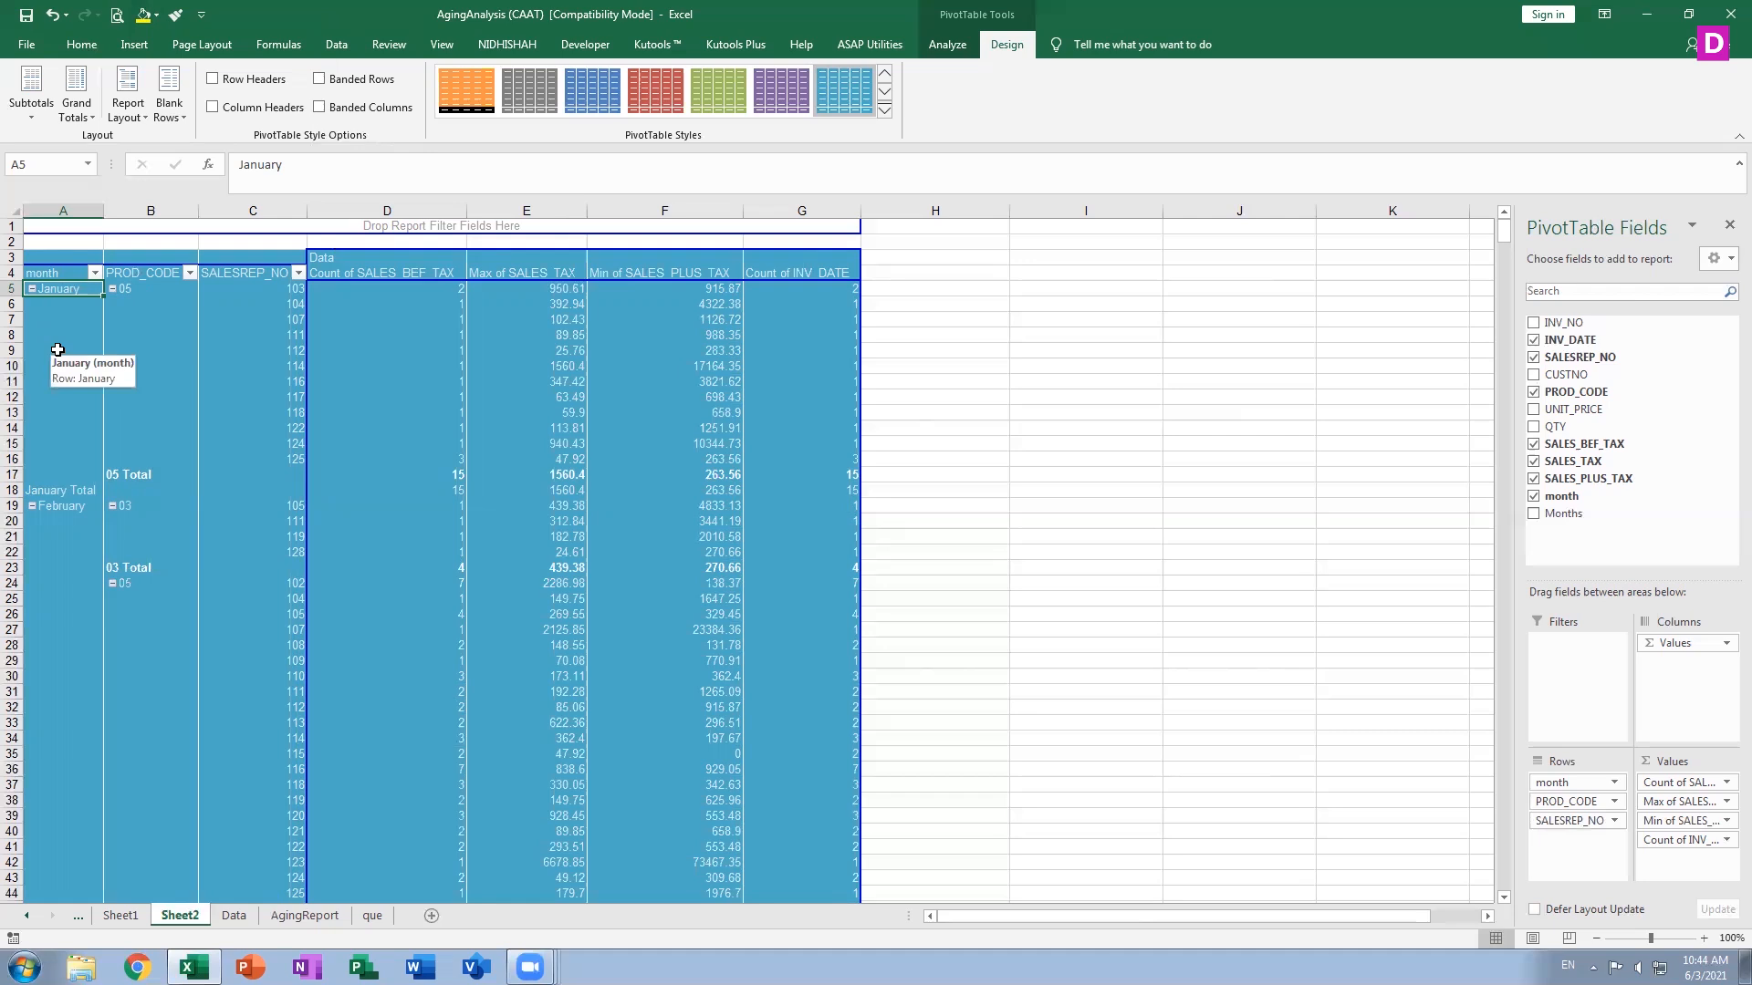
# Set the PivotTable's report layout to outline form
pyautogui.click(89, 118)
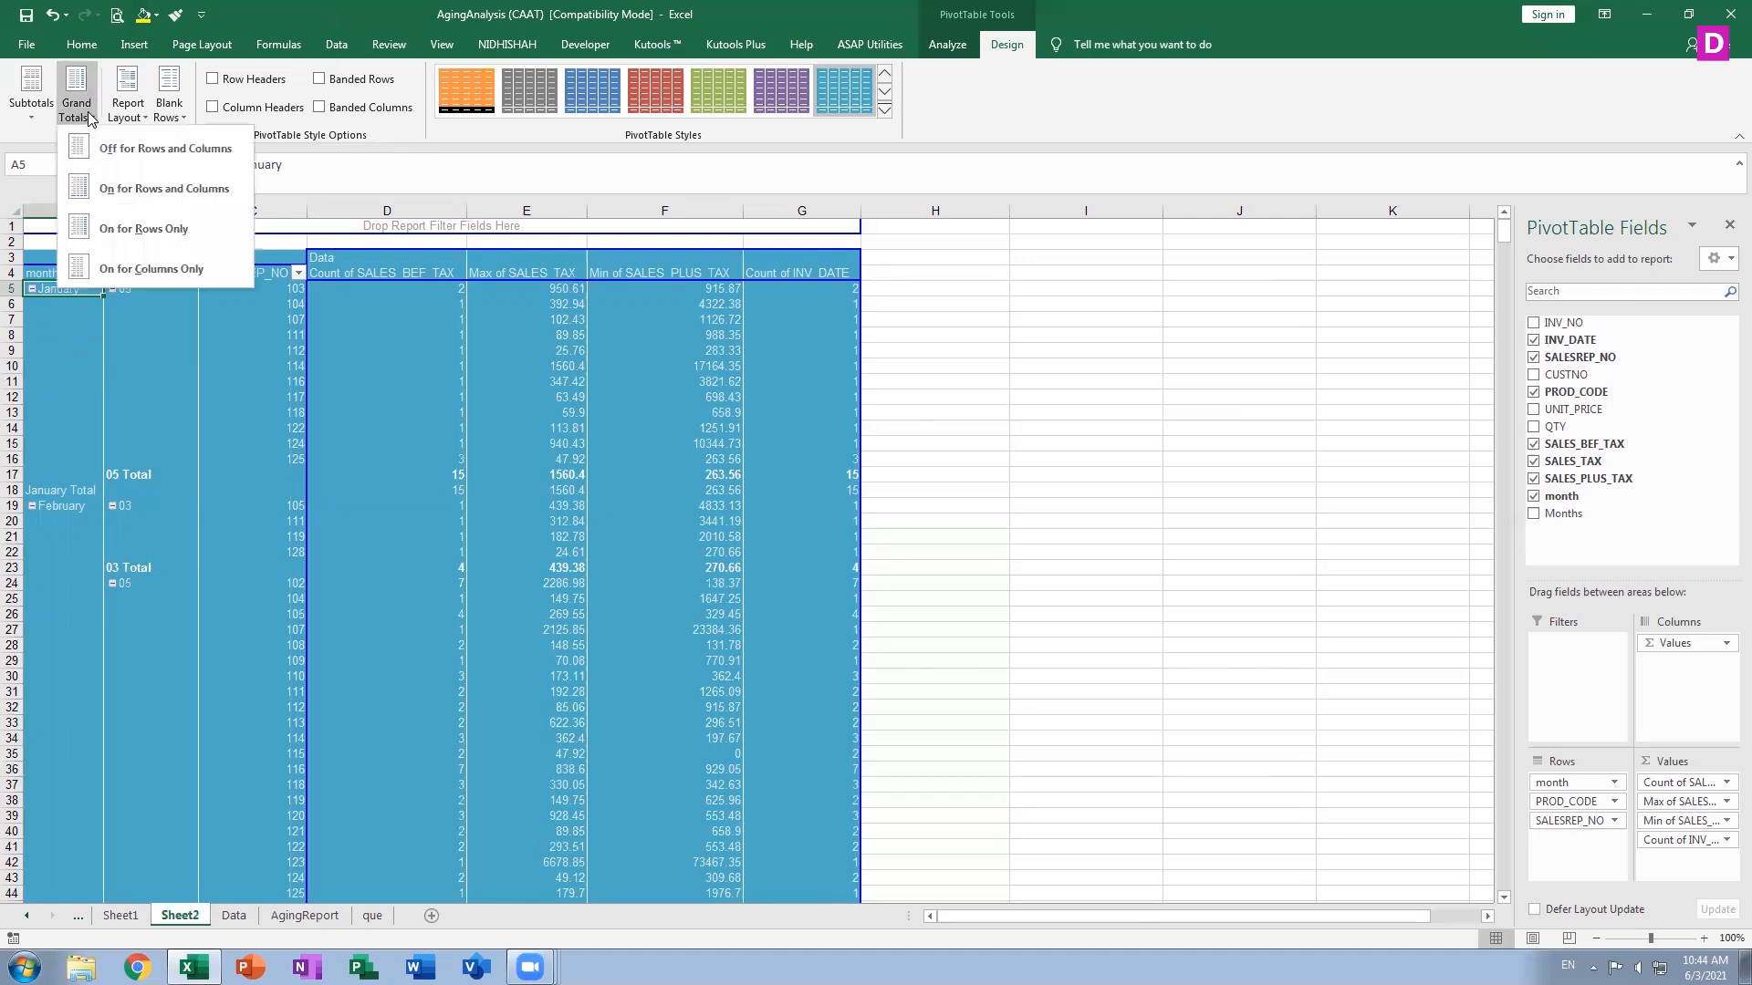
pyautogui.click(129, 117)
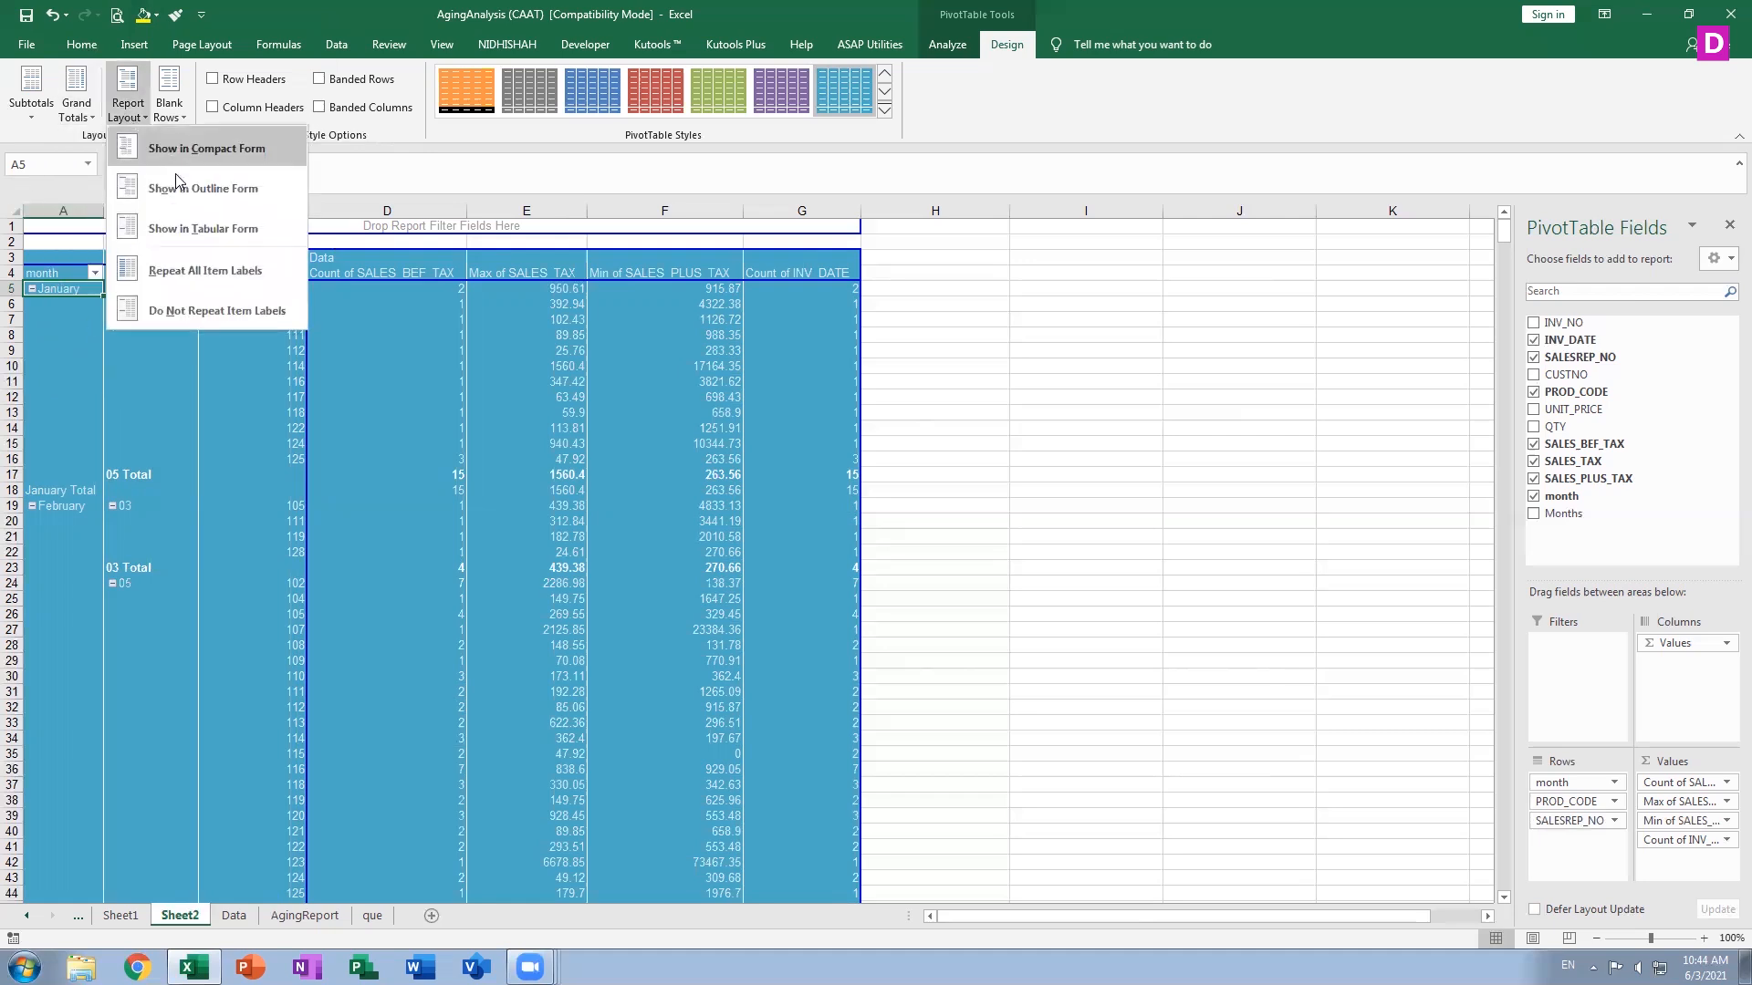
pyautogui.click(177, 230)
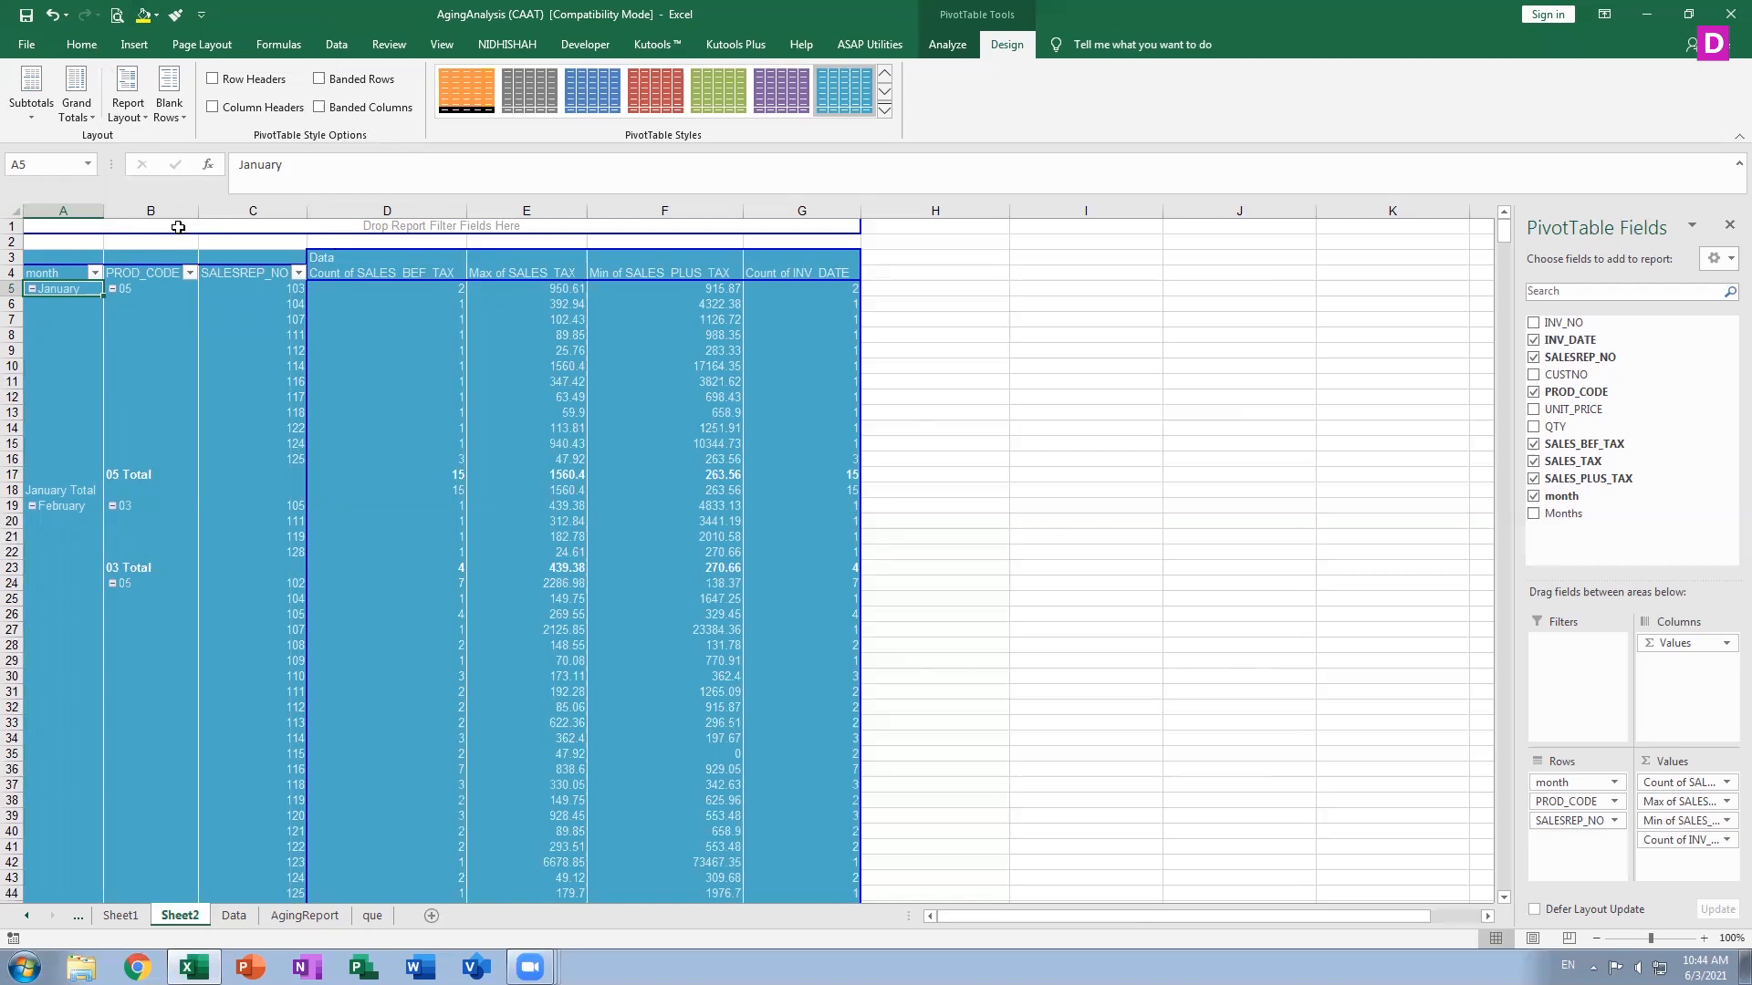
pyautogui.click(128, 117)
pyautogui.click(189, 187)
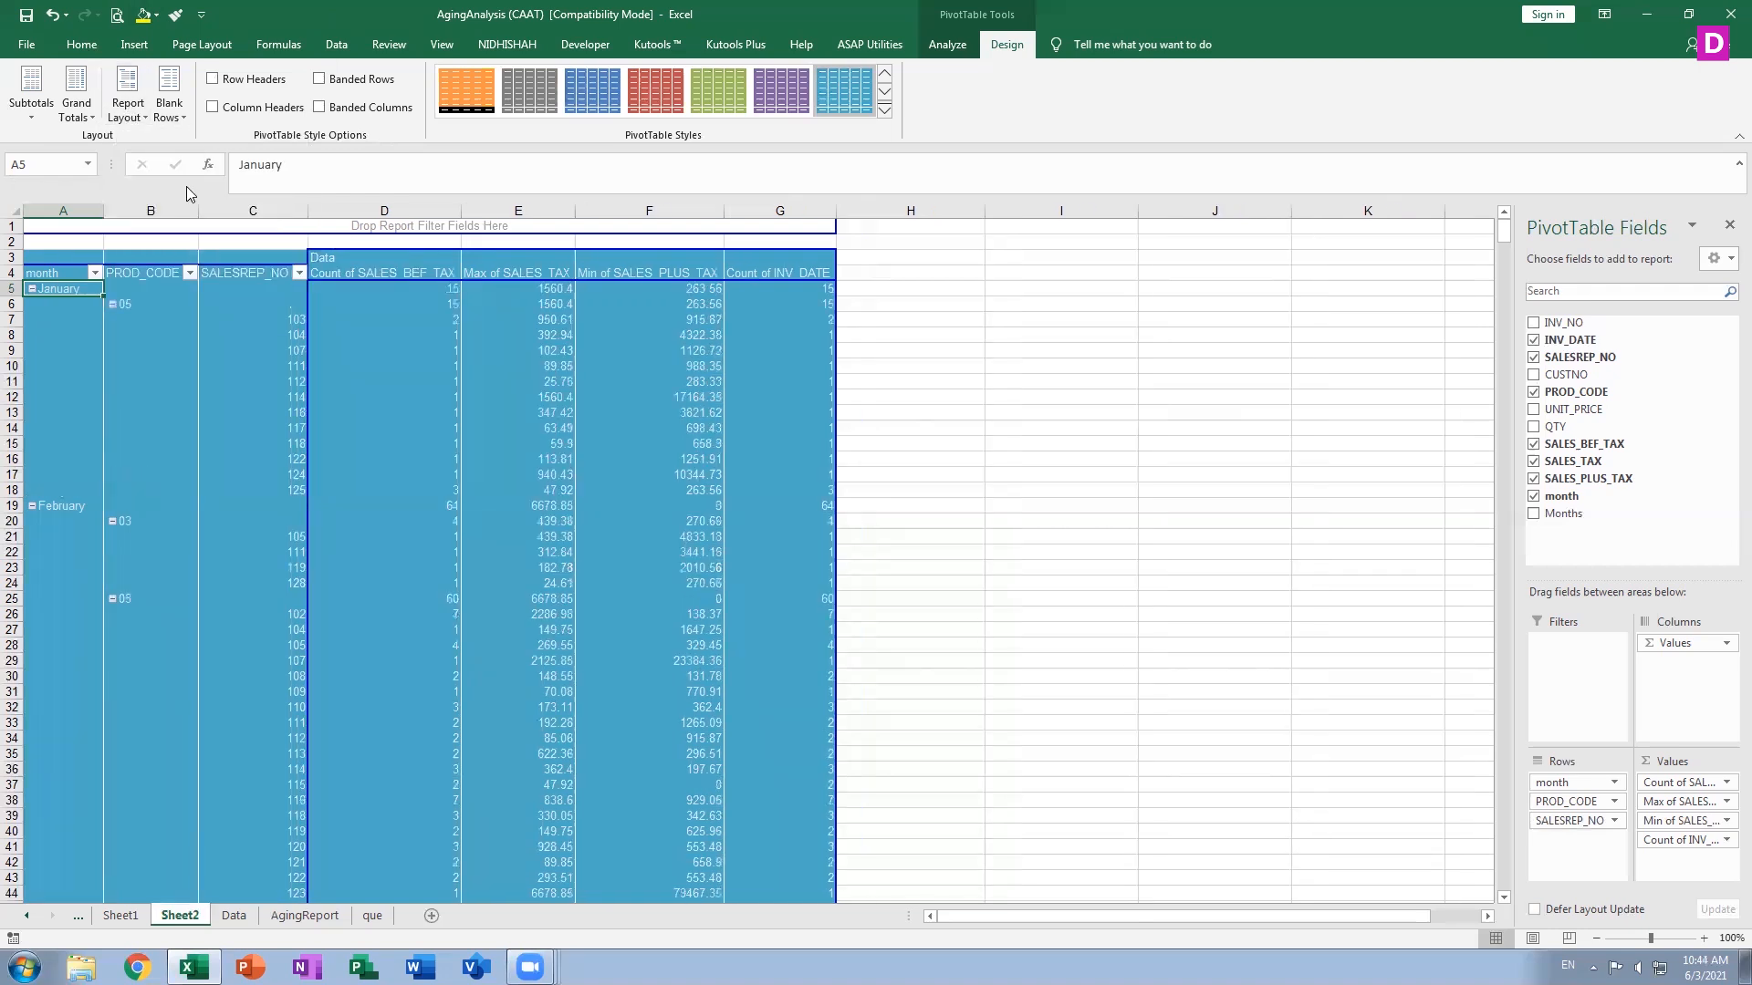
# Repeat all item labels in the PivotTable's row fields
pyautogui.click(128, 117)
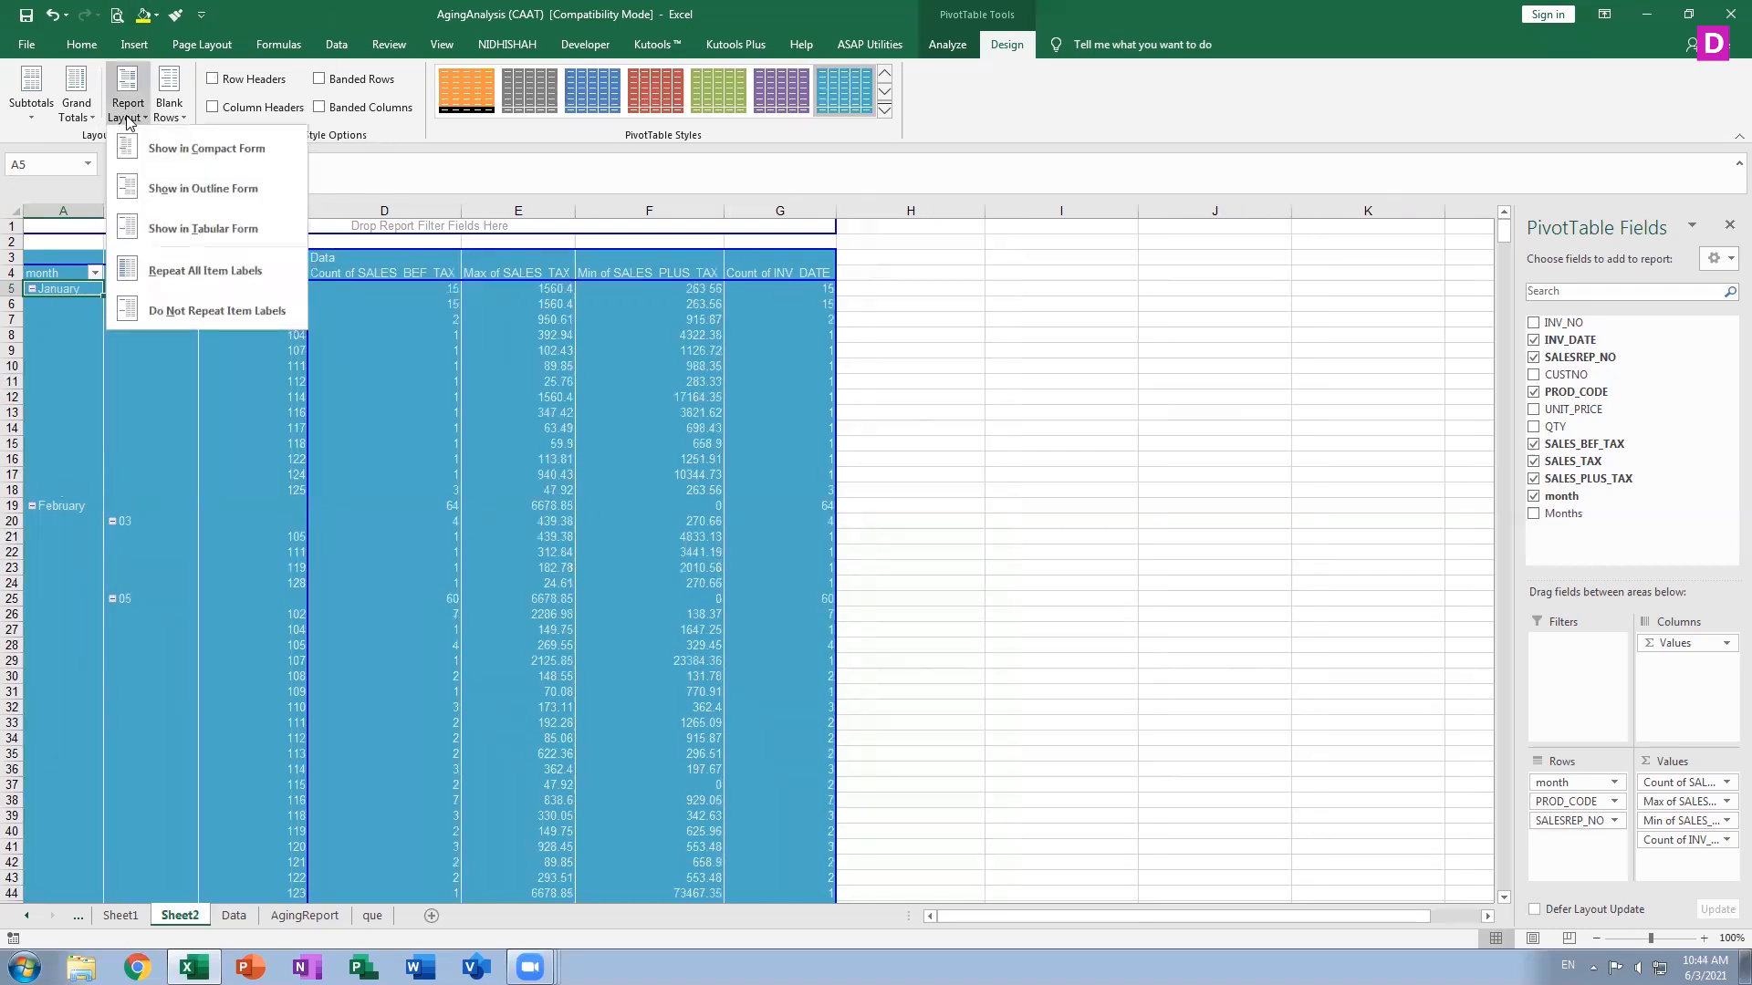
pyautogui.click(217, 311)
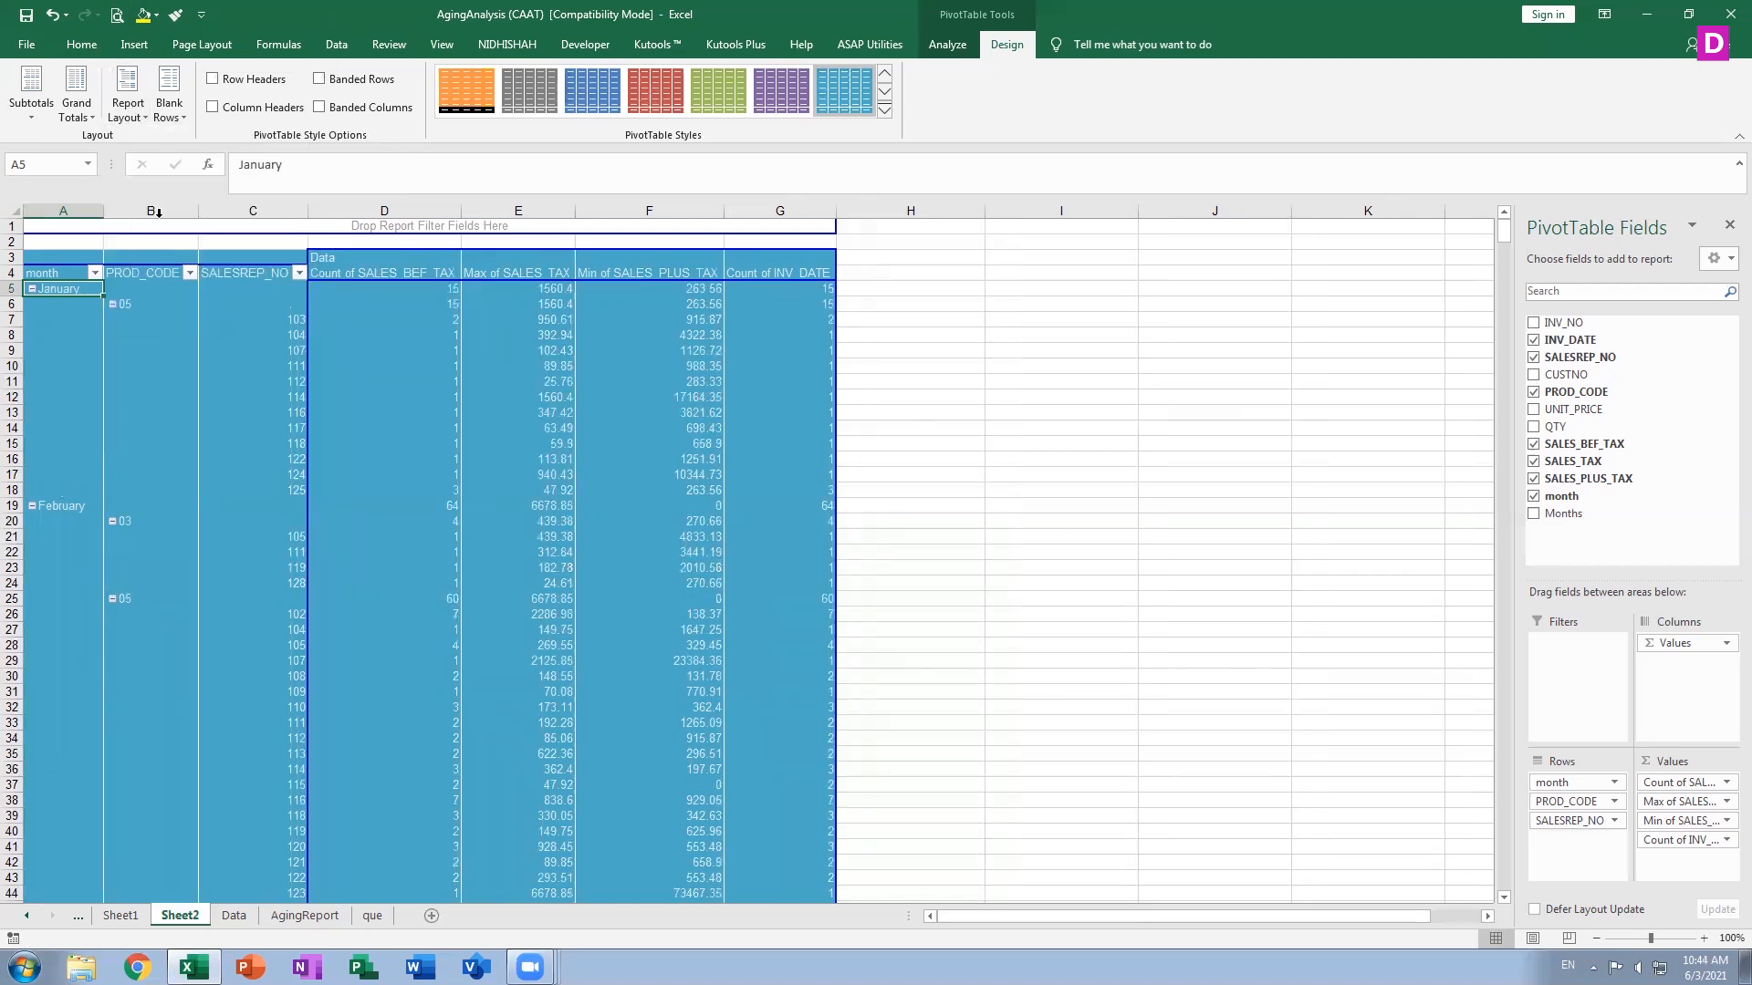
pyautogui.click(129, 117)
pyautogui.click(203, 266)
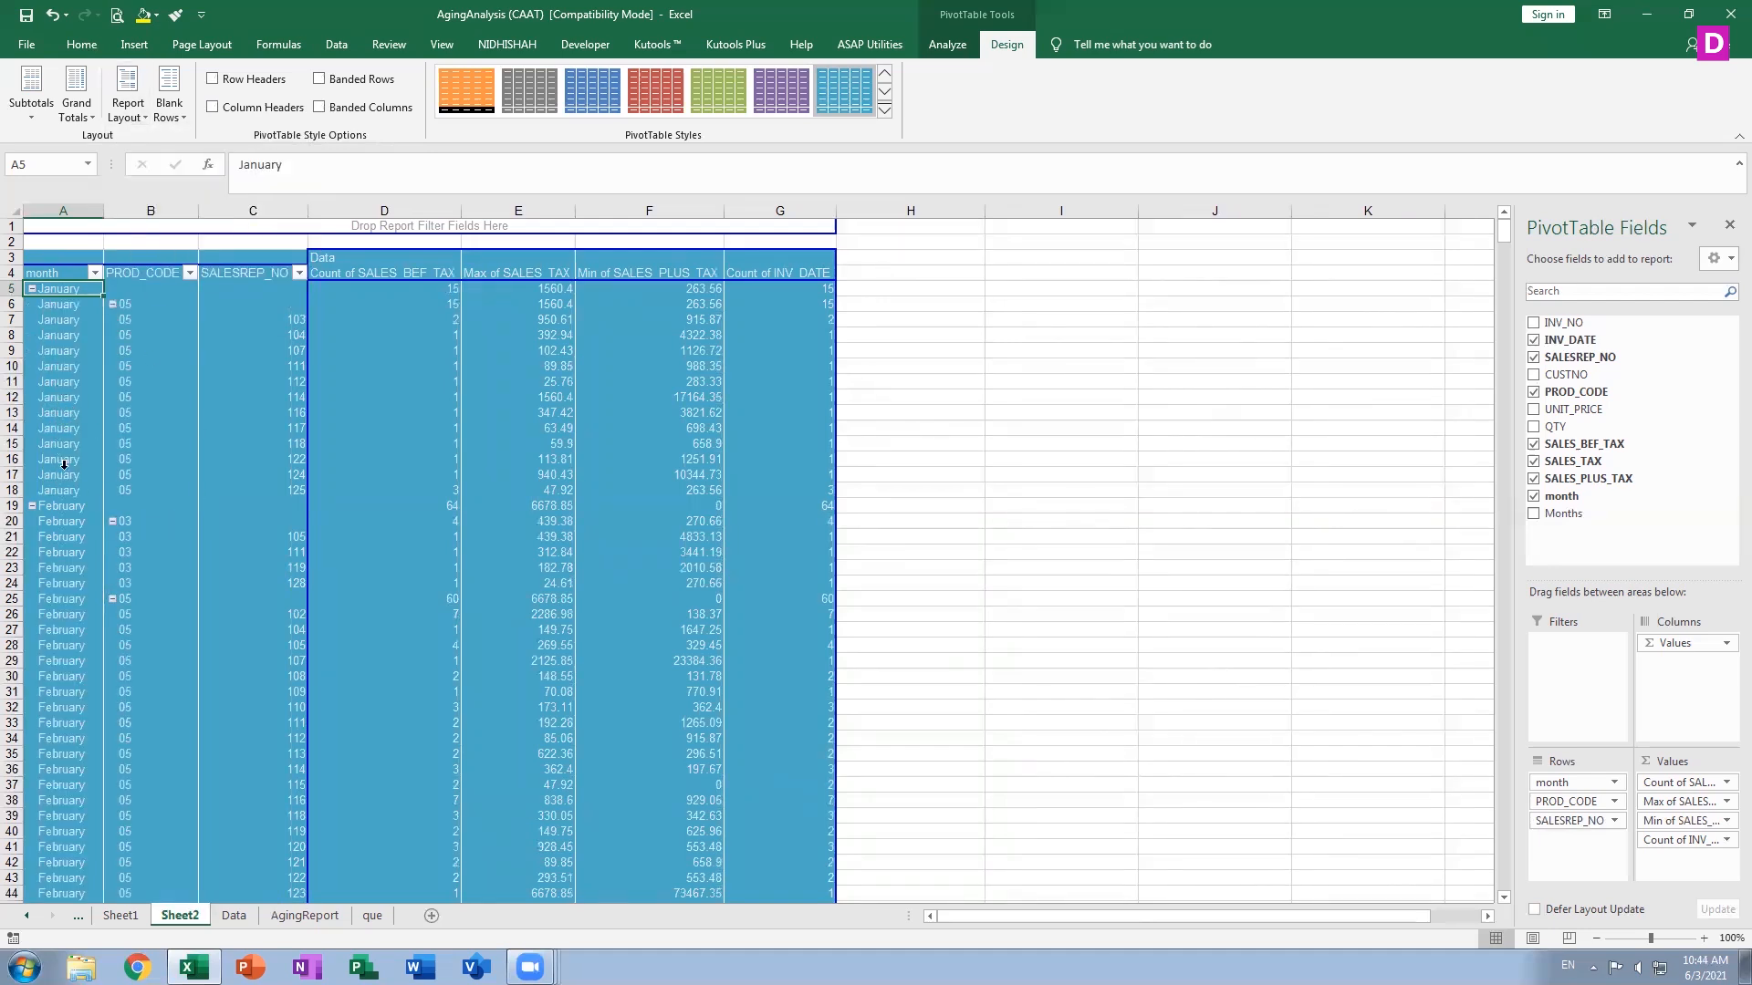
# Turn on row headers, column headers, banded rows and banded columns, and apply a light olive-green PivotTable style
pyautogui.click(254, 109)
pyautogui.click(248, 81)
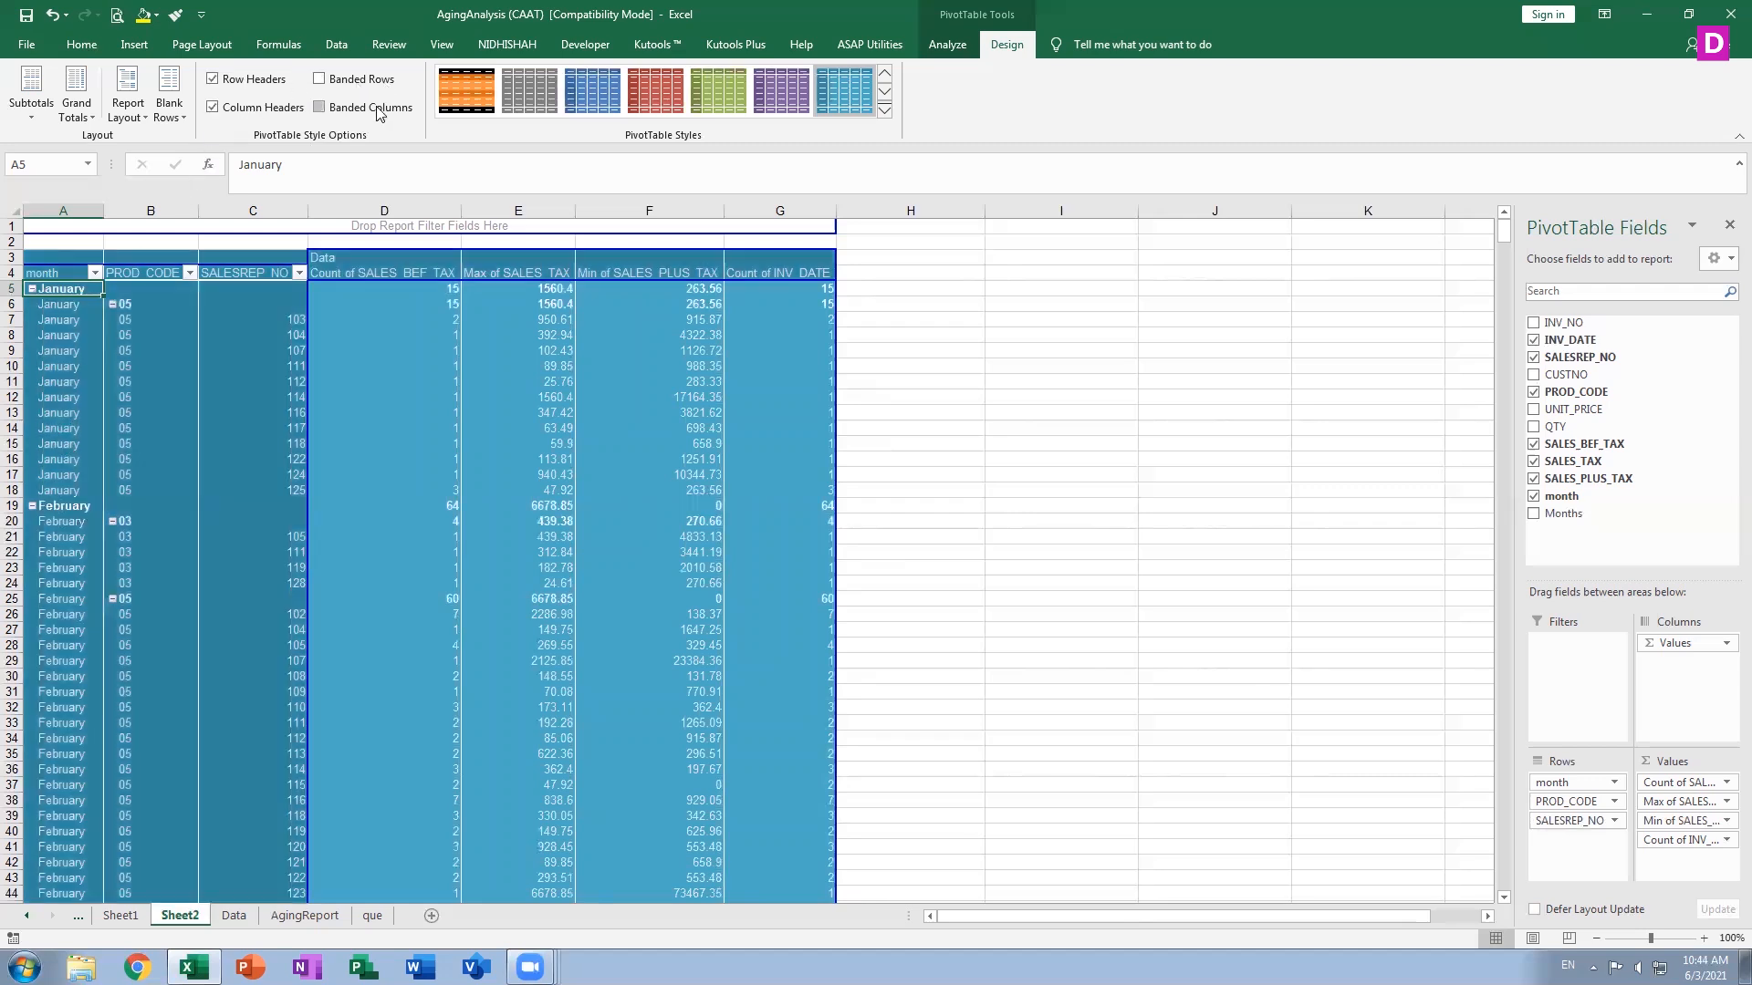
pyautogui.click(318, 80)
pyautogui.click(317, 109)
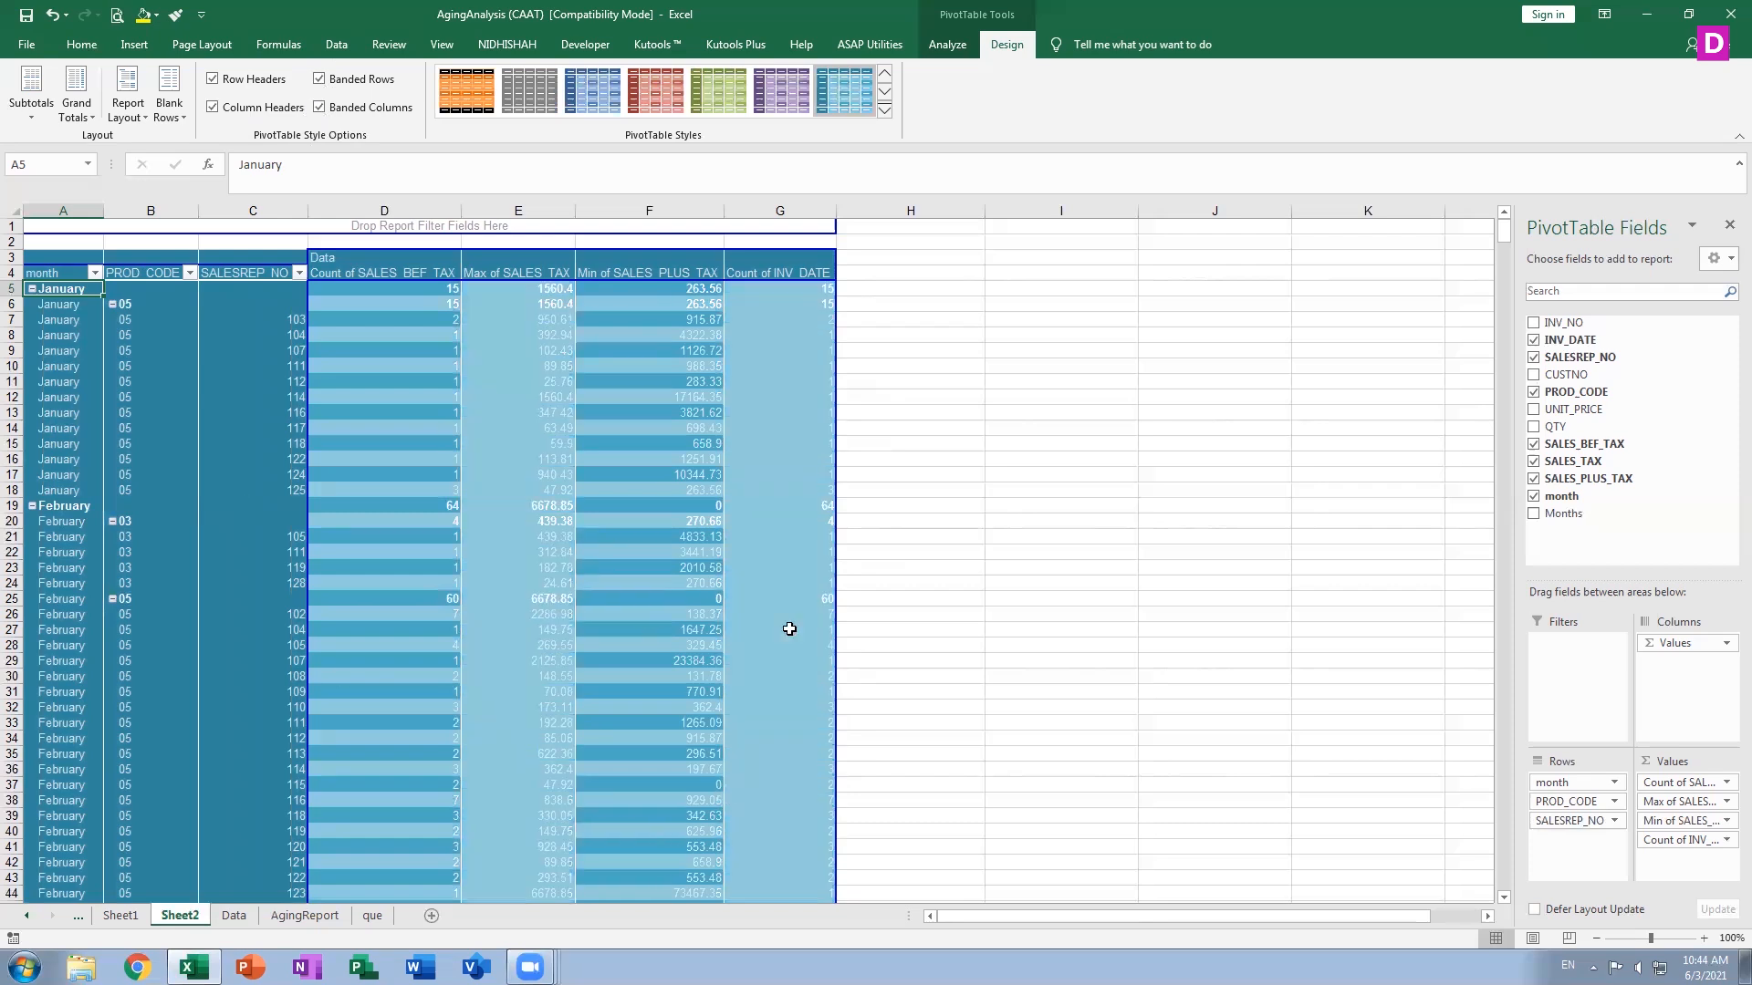
pyautogui.click(716, 99)
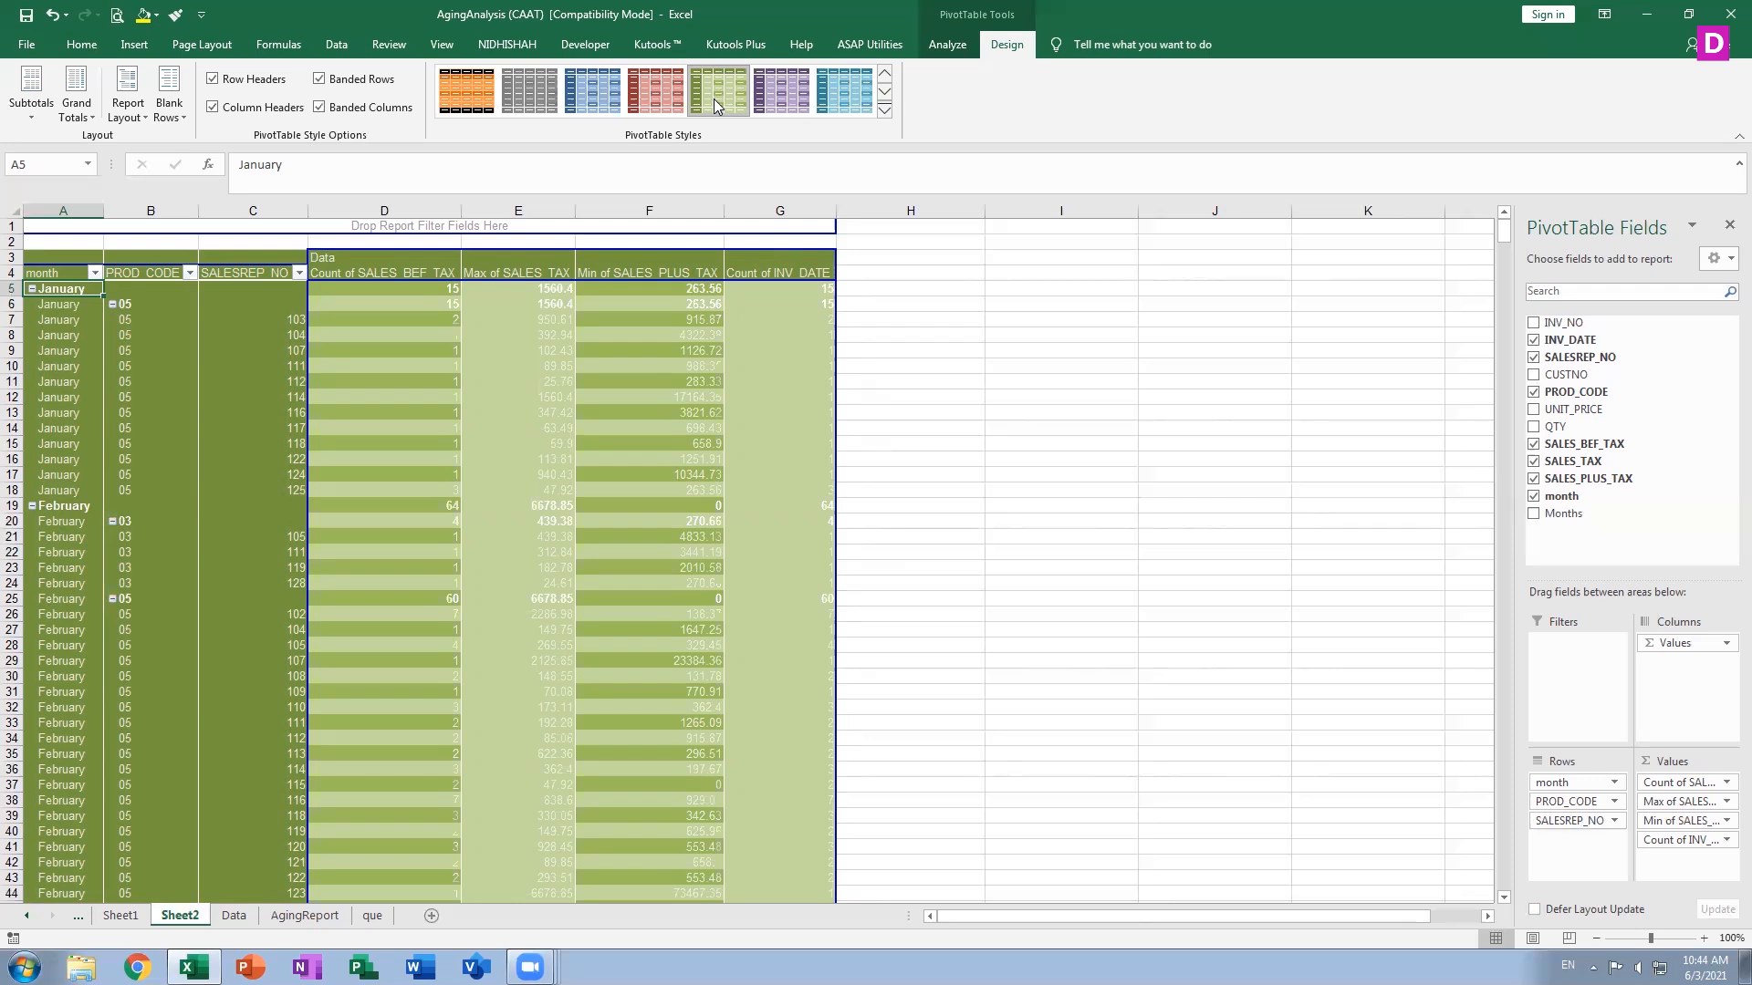
# Cycle the report layout through compact and outline forms, ending in tabular form
pyautogui.click(127, 110)
pyautogui.click(160, 150)
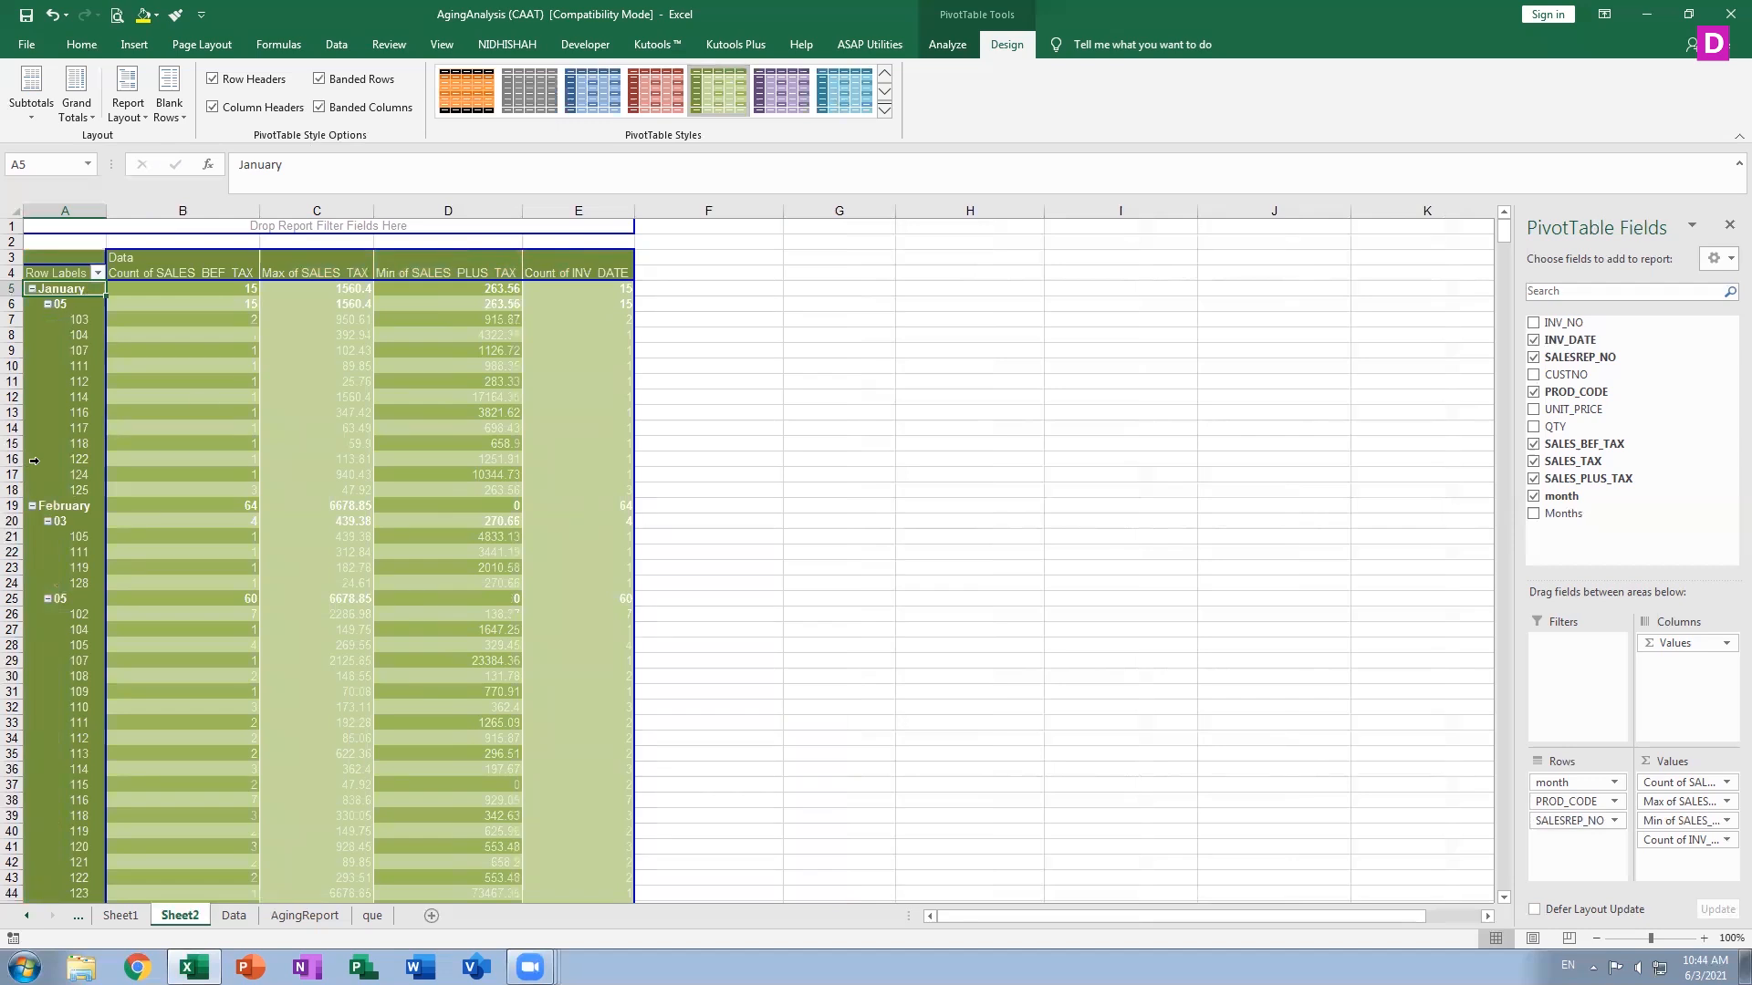
pyautogui.click(128, 91)
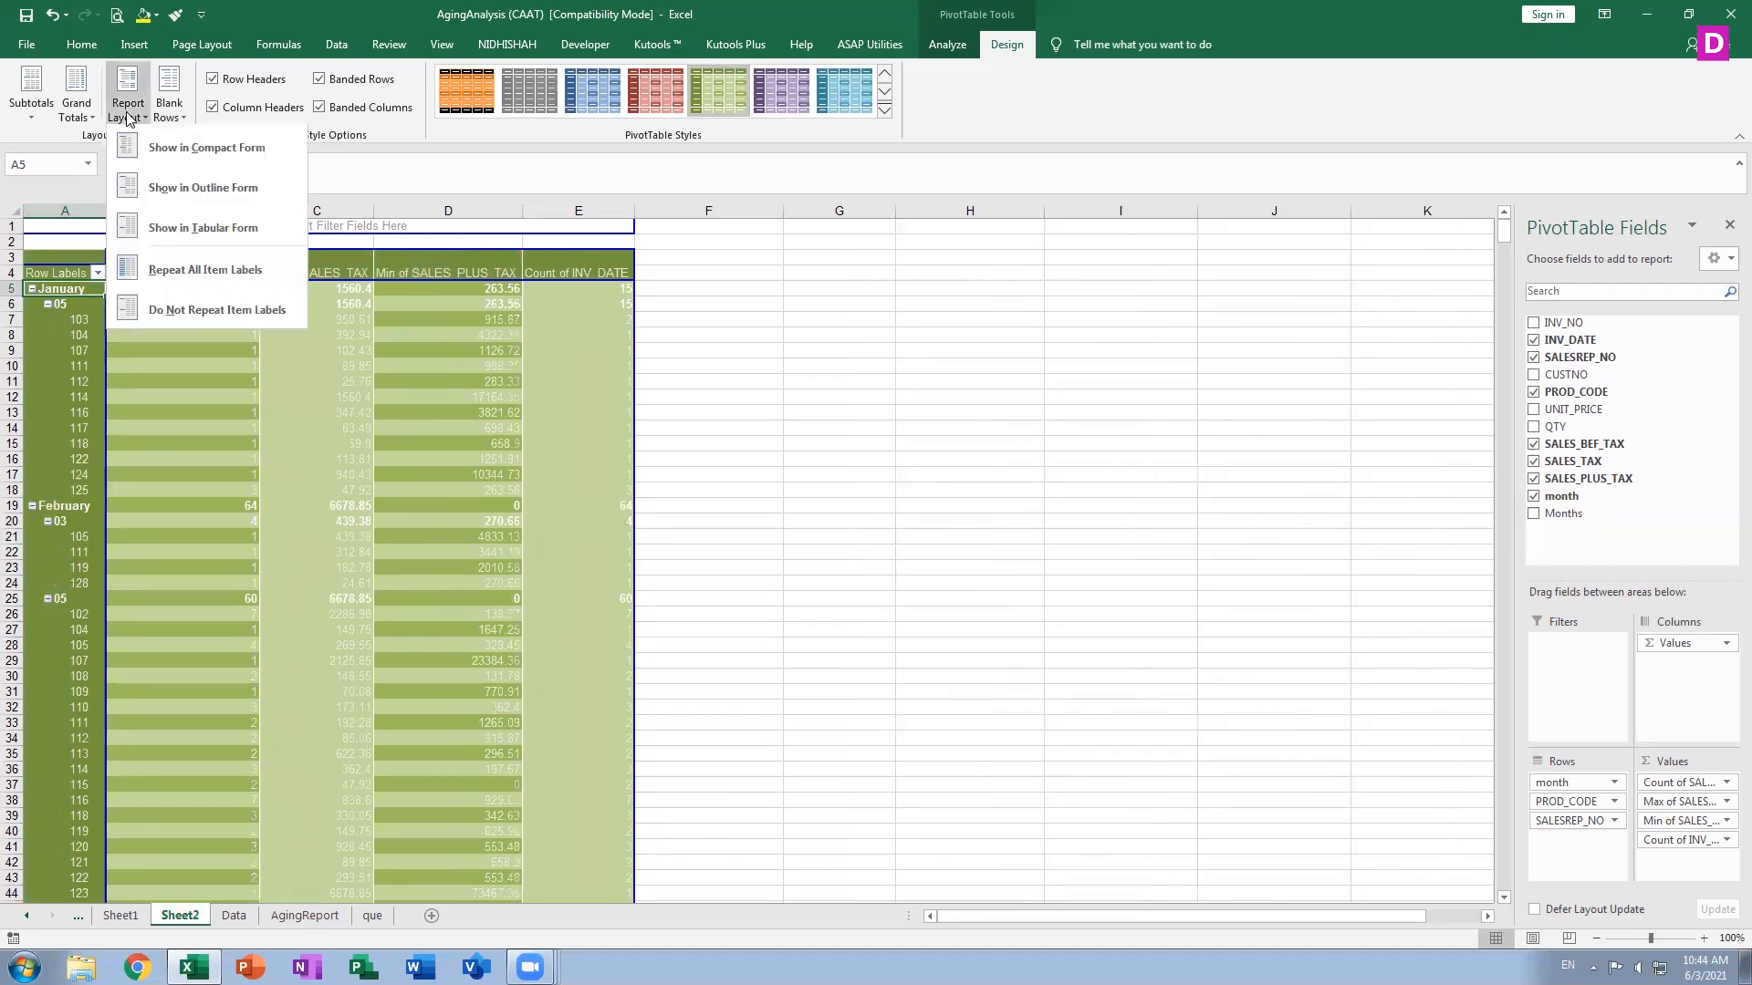
pyautogui.click(196, 188)
pyautogui.click(128, 96)
pyautogui.click(158, 222)
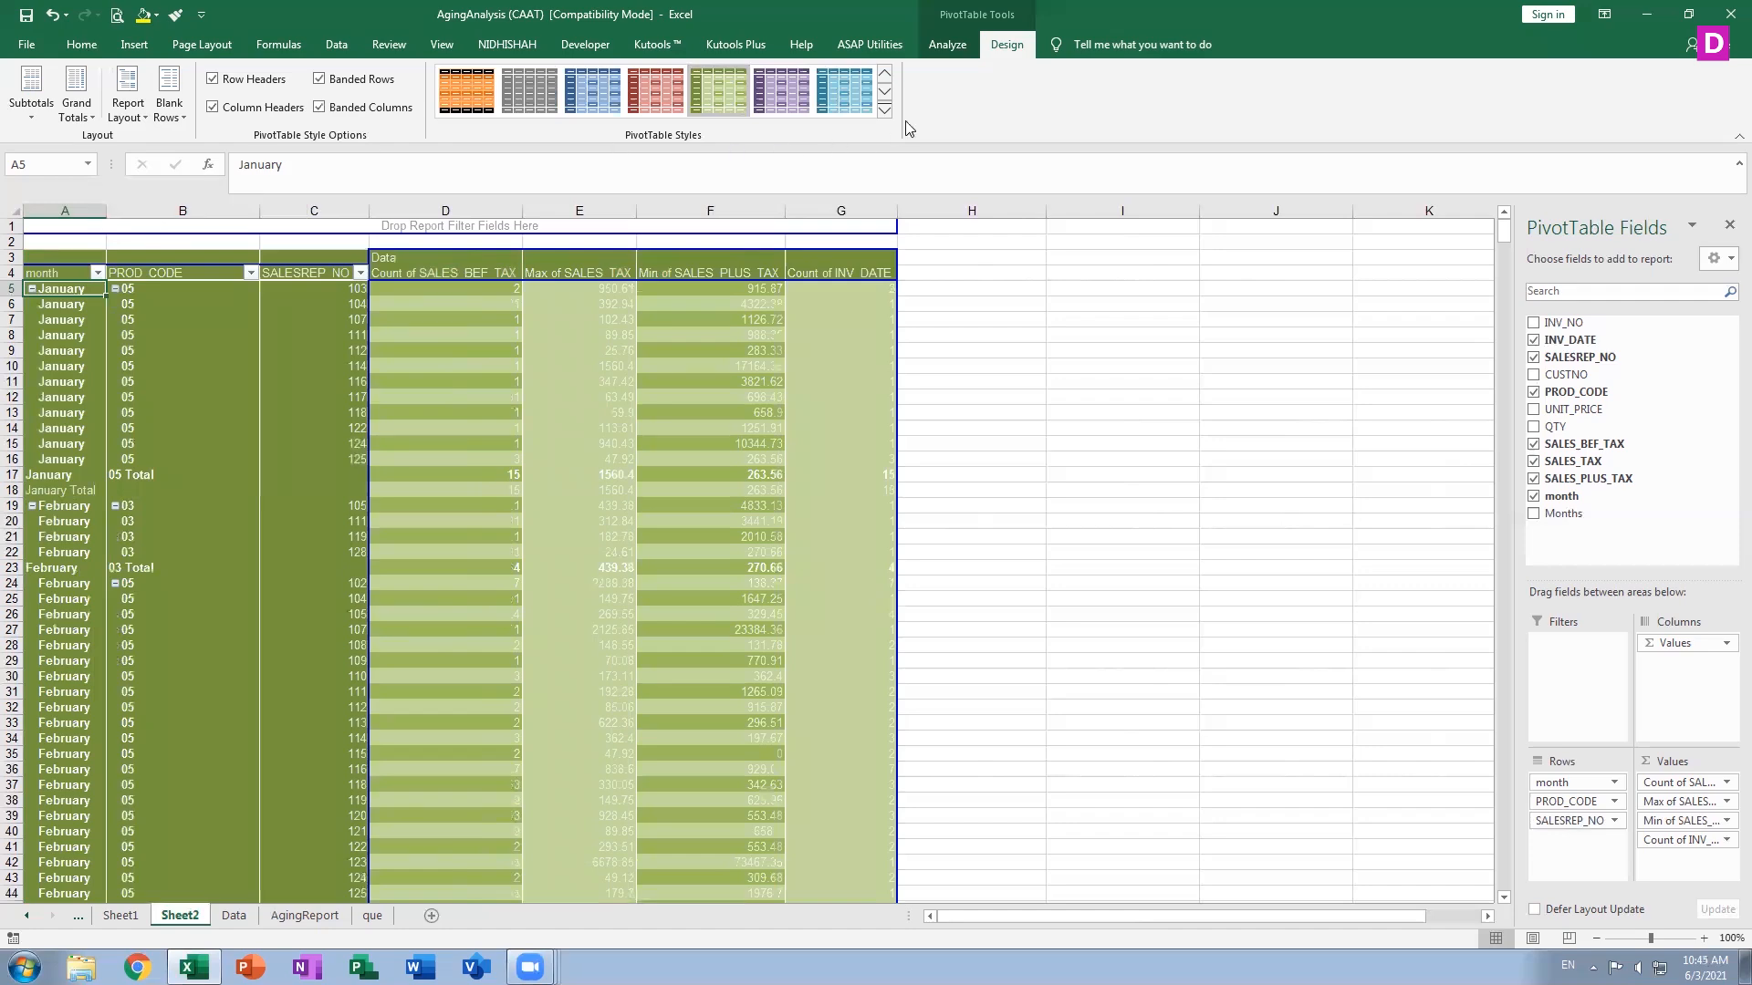
# Try a purple style, then apply a light gray PivotTable style from the style gallery
pyautogui.click(885, 109)
pyautogui.click(723, 620)
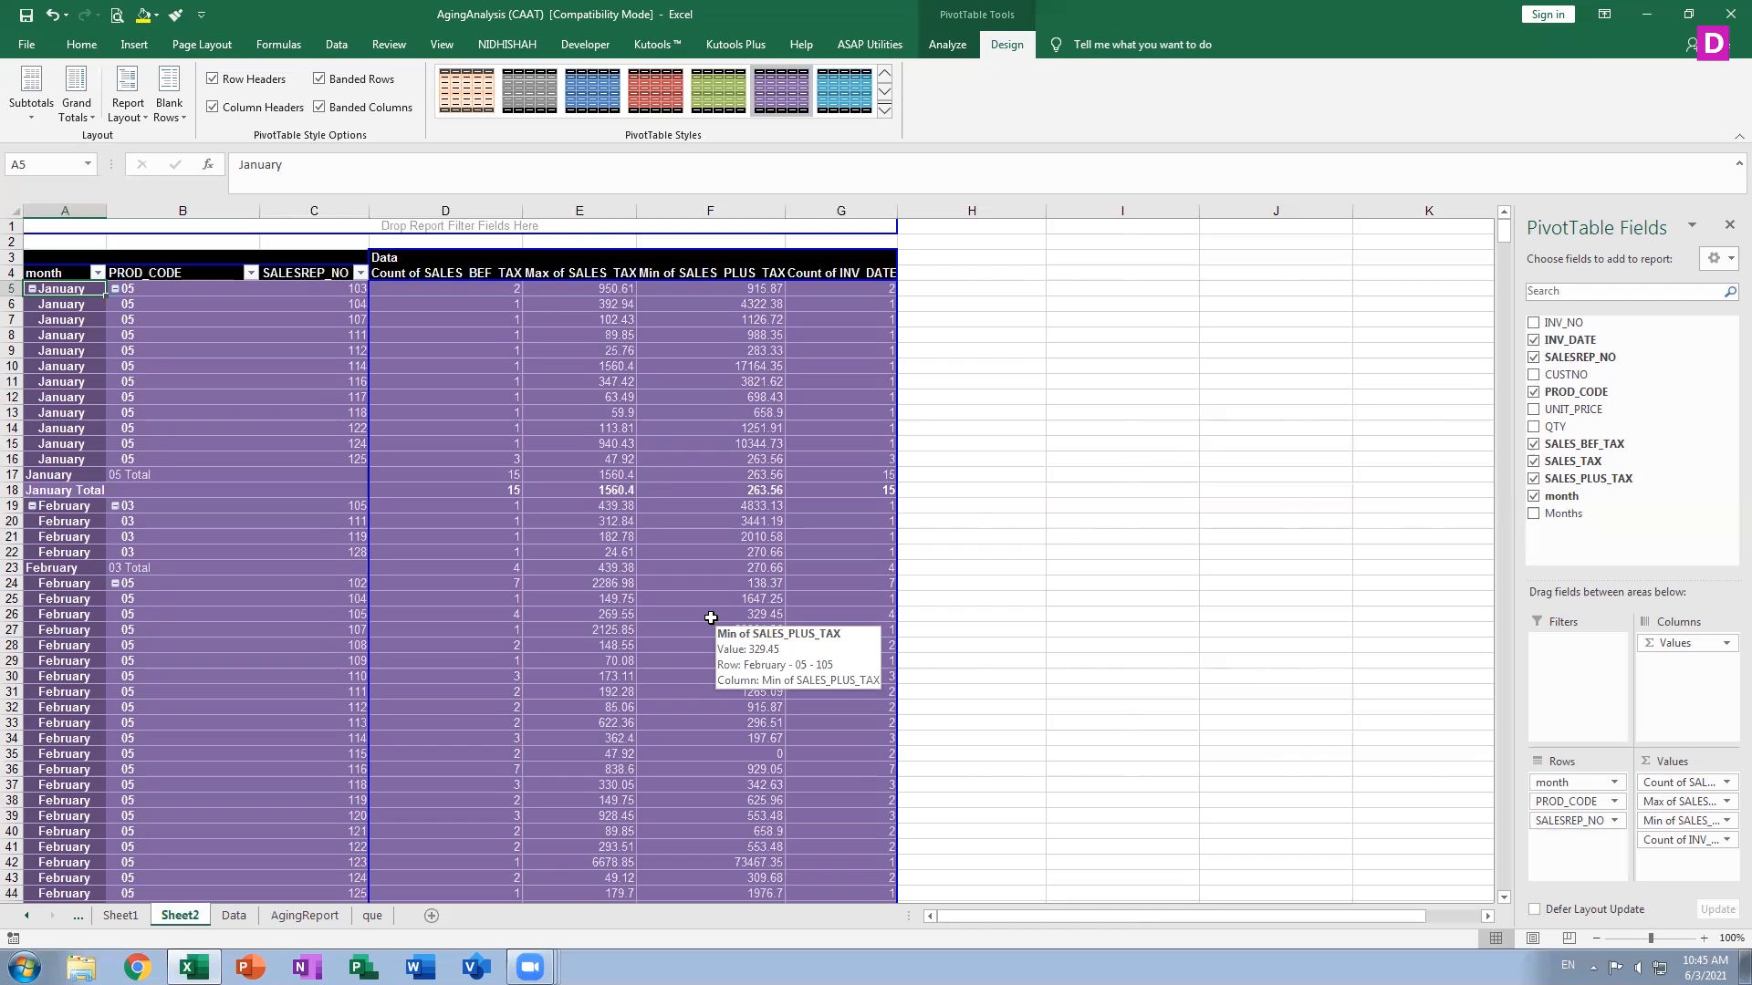
pyautogui.click(886, 75)
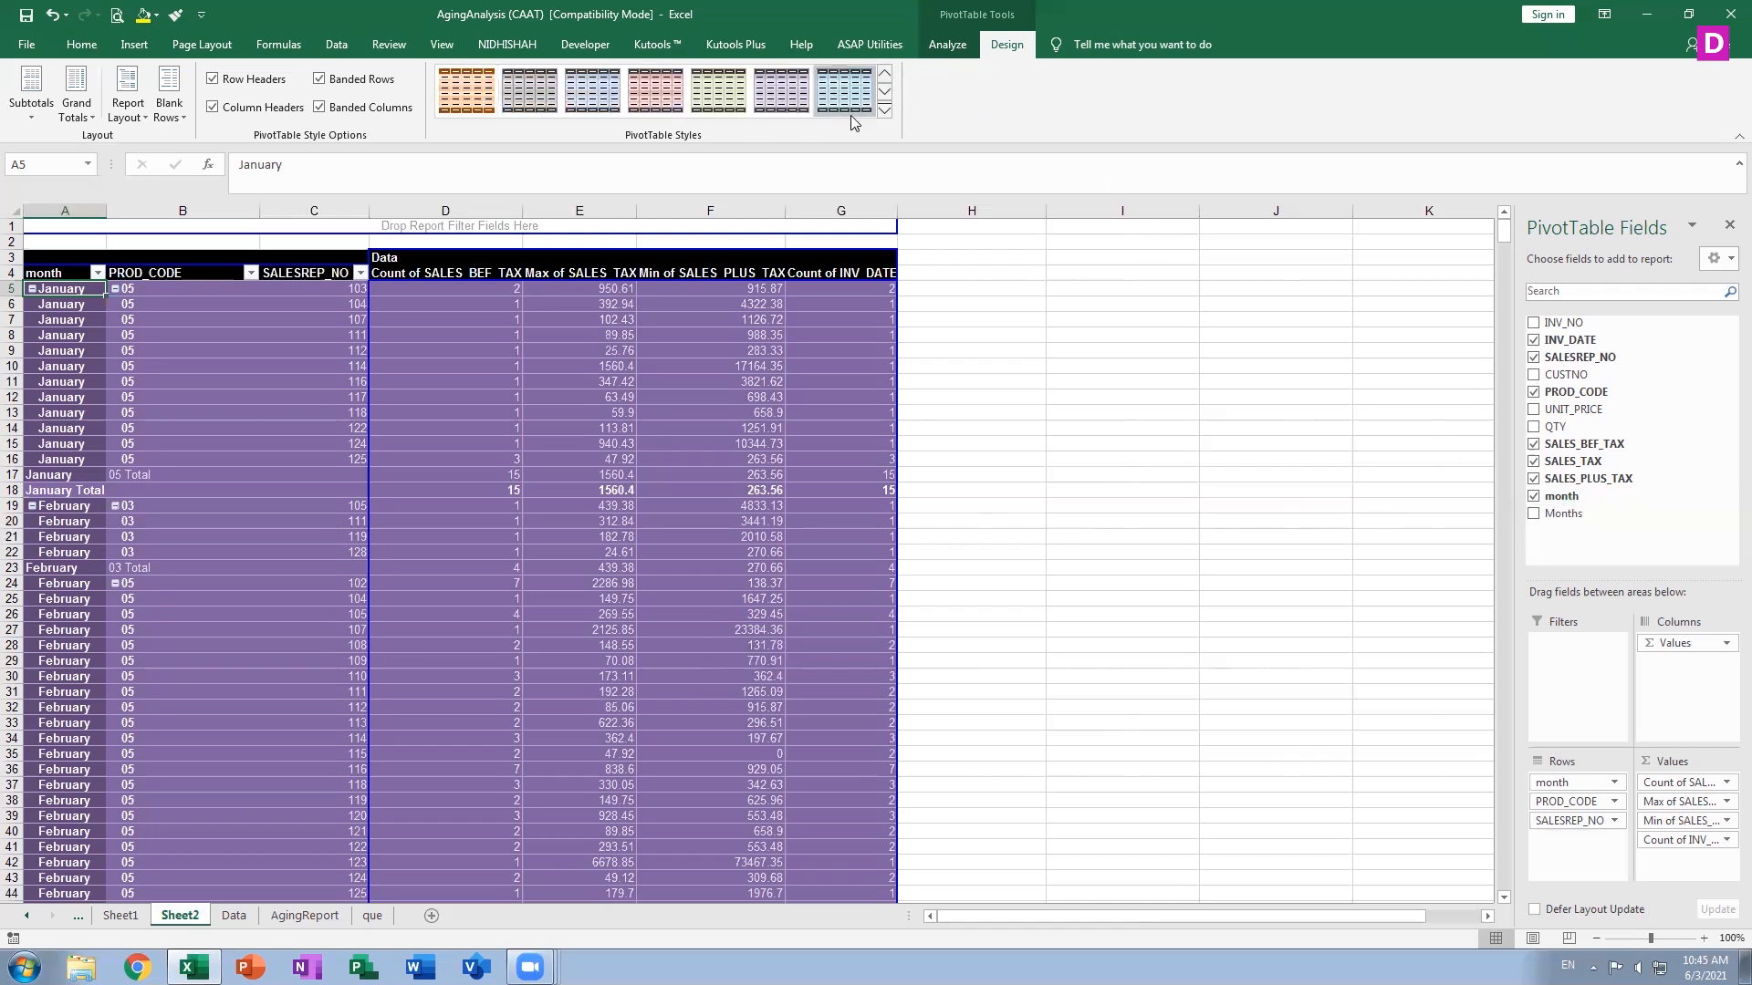
pyautogui.click(884, 81)
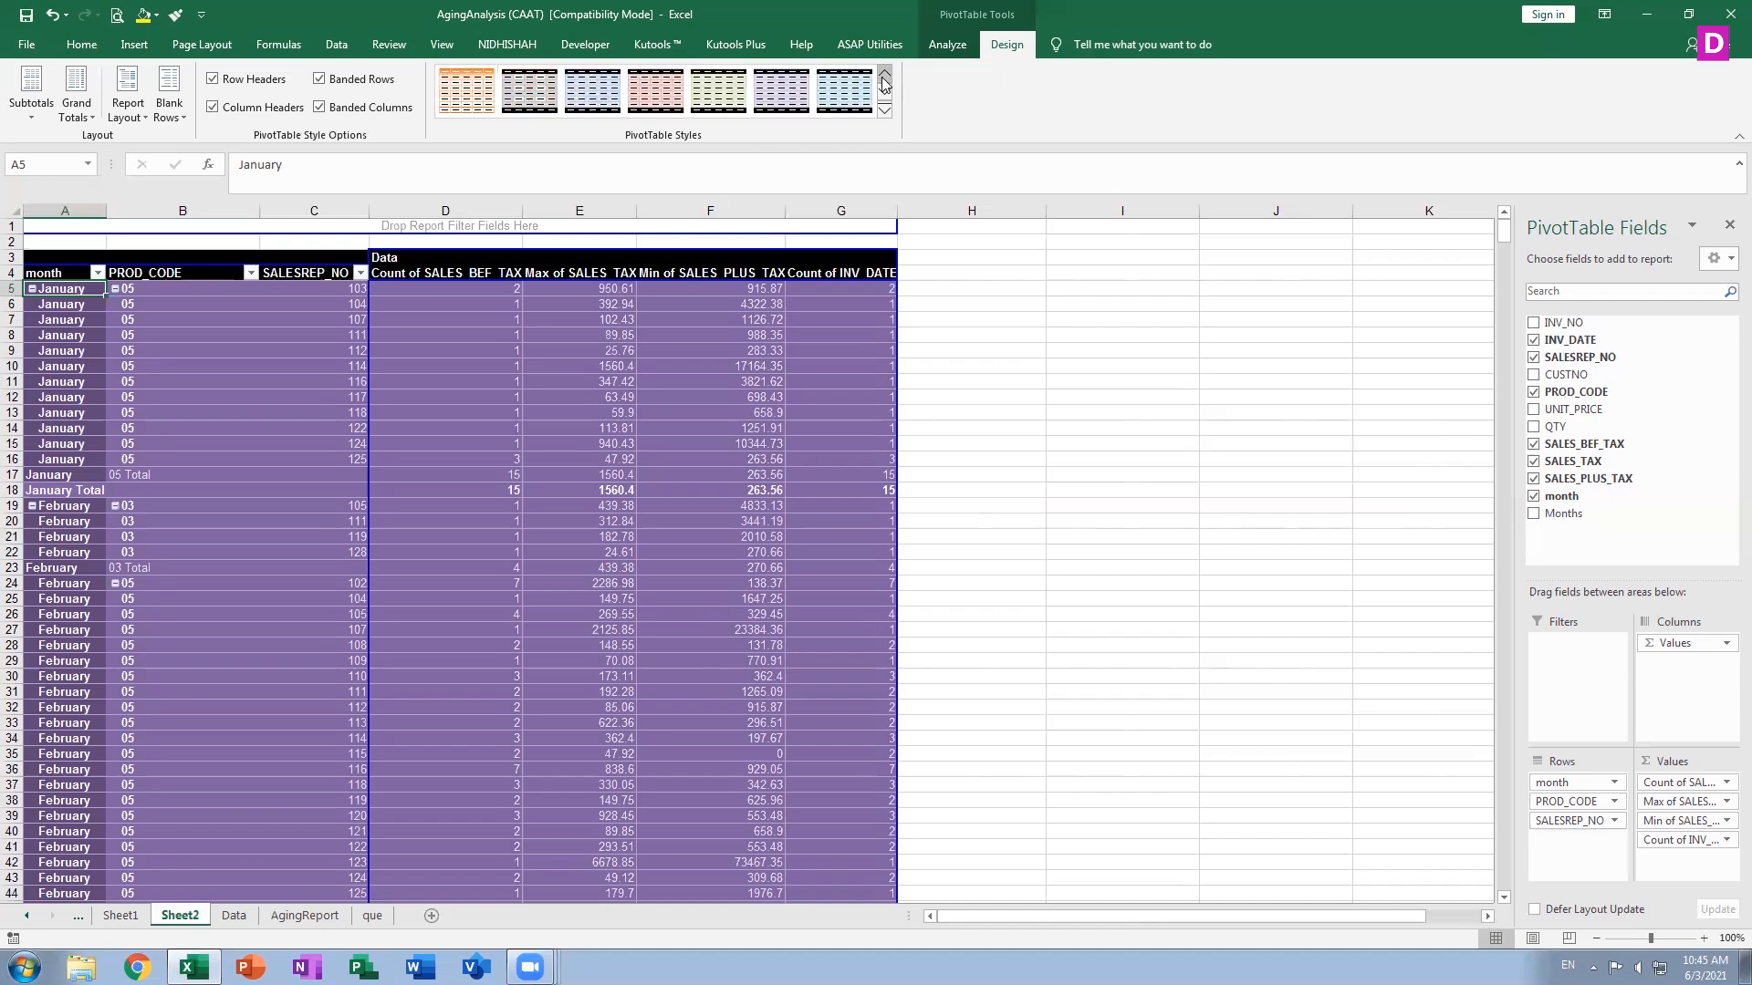
pyautogui.click(883, 81)
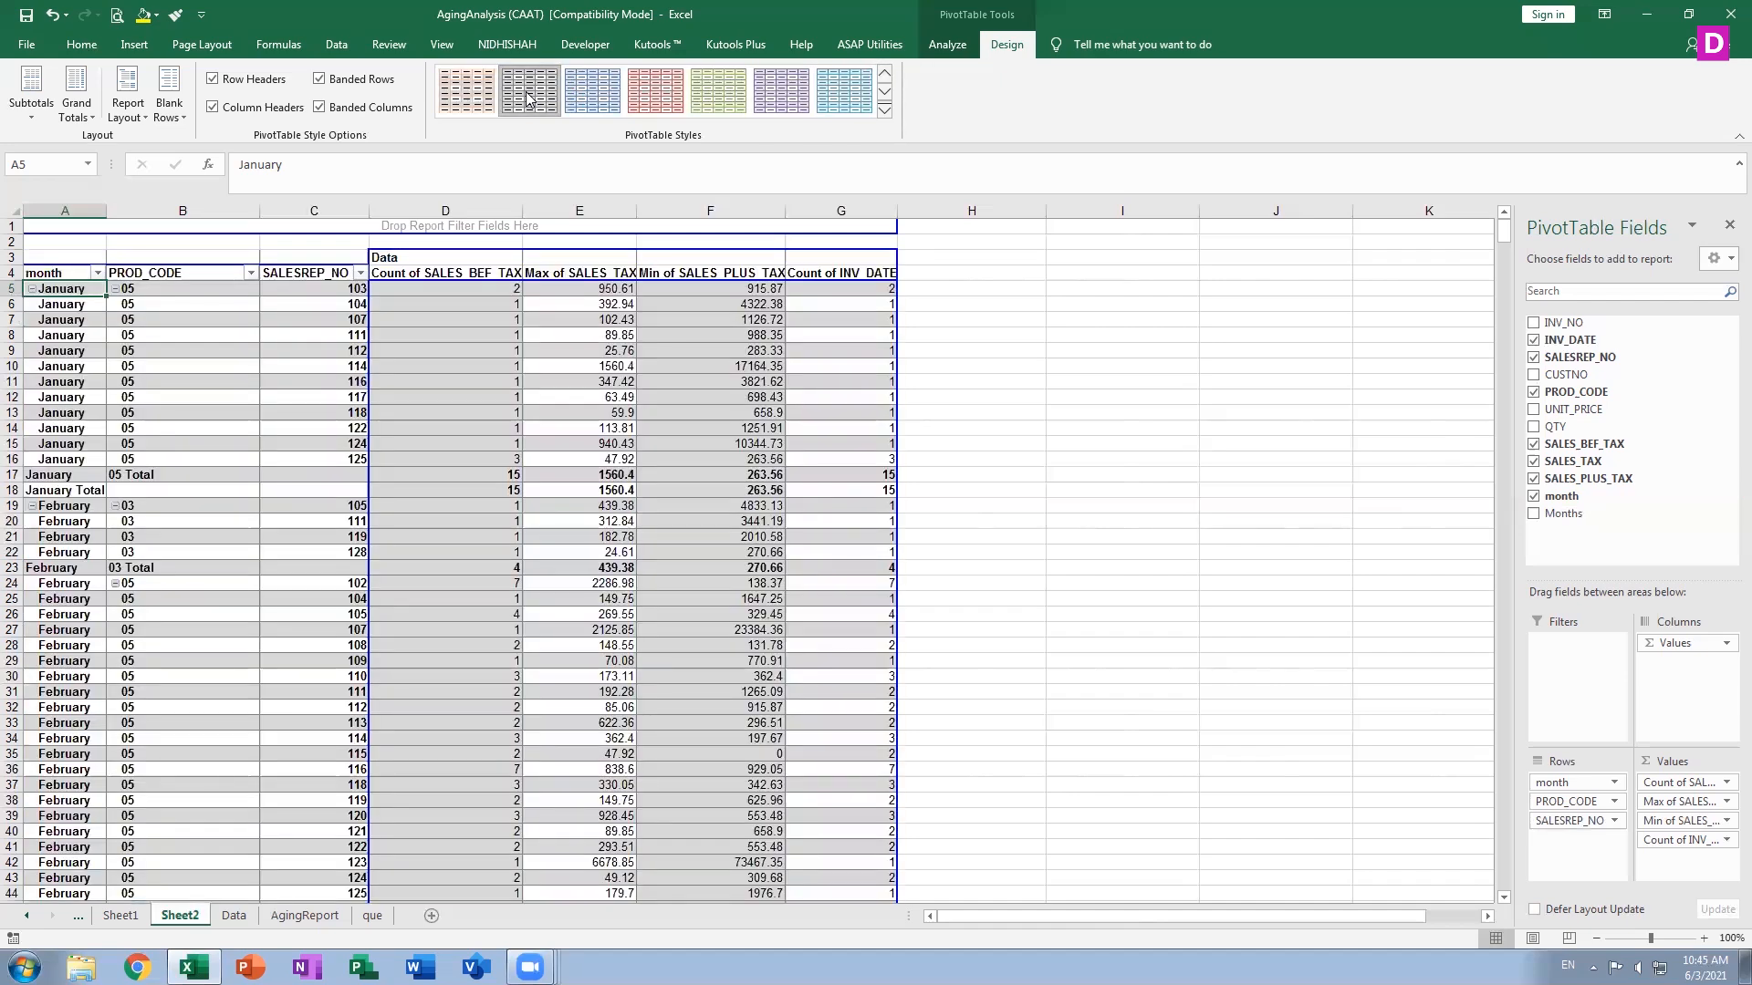
pyautogui.click(527, 98)
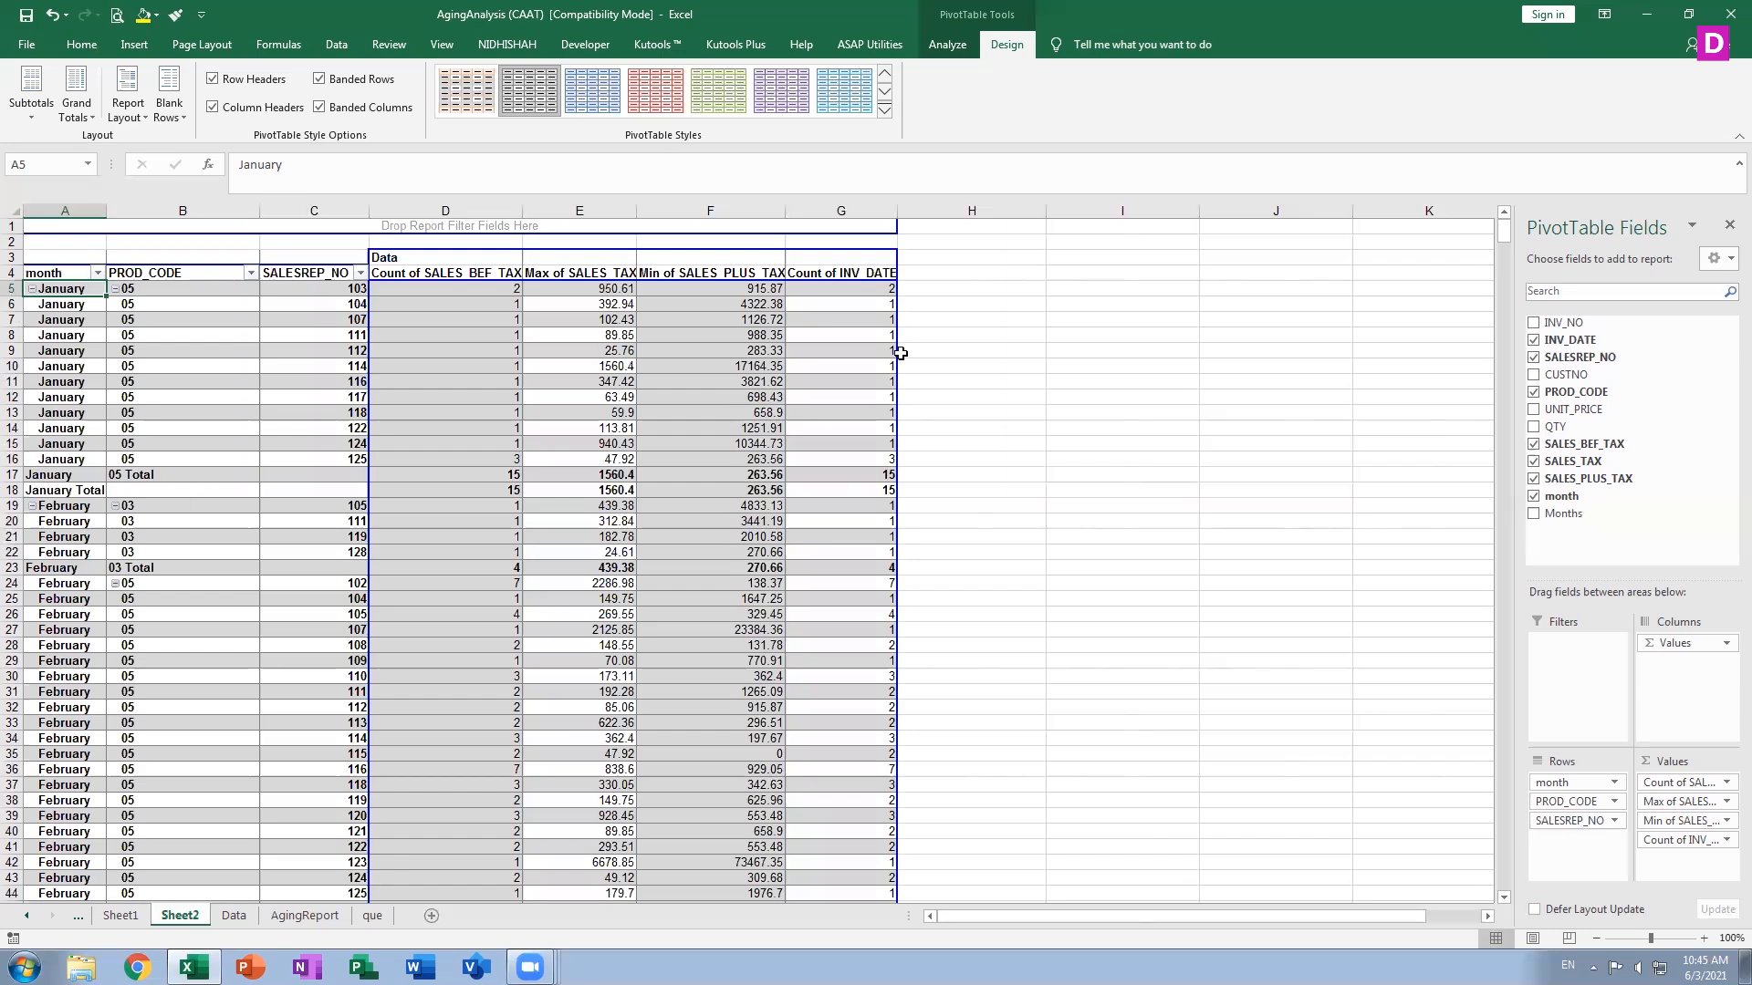
# Remove PROD_CODE and SALESREP_NO from the Rows area
pyautogui.click(1587, 805)
pyautogui.click(1593, 757)
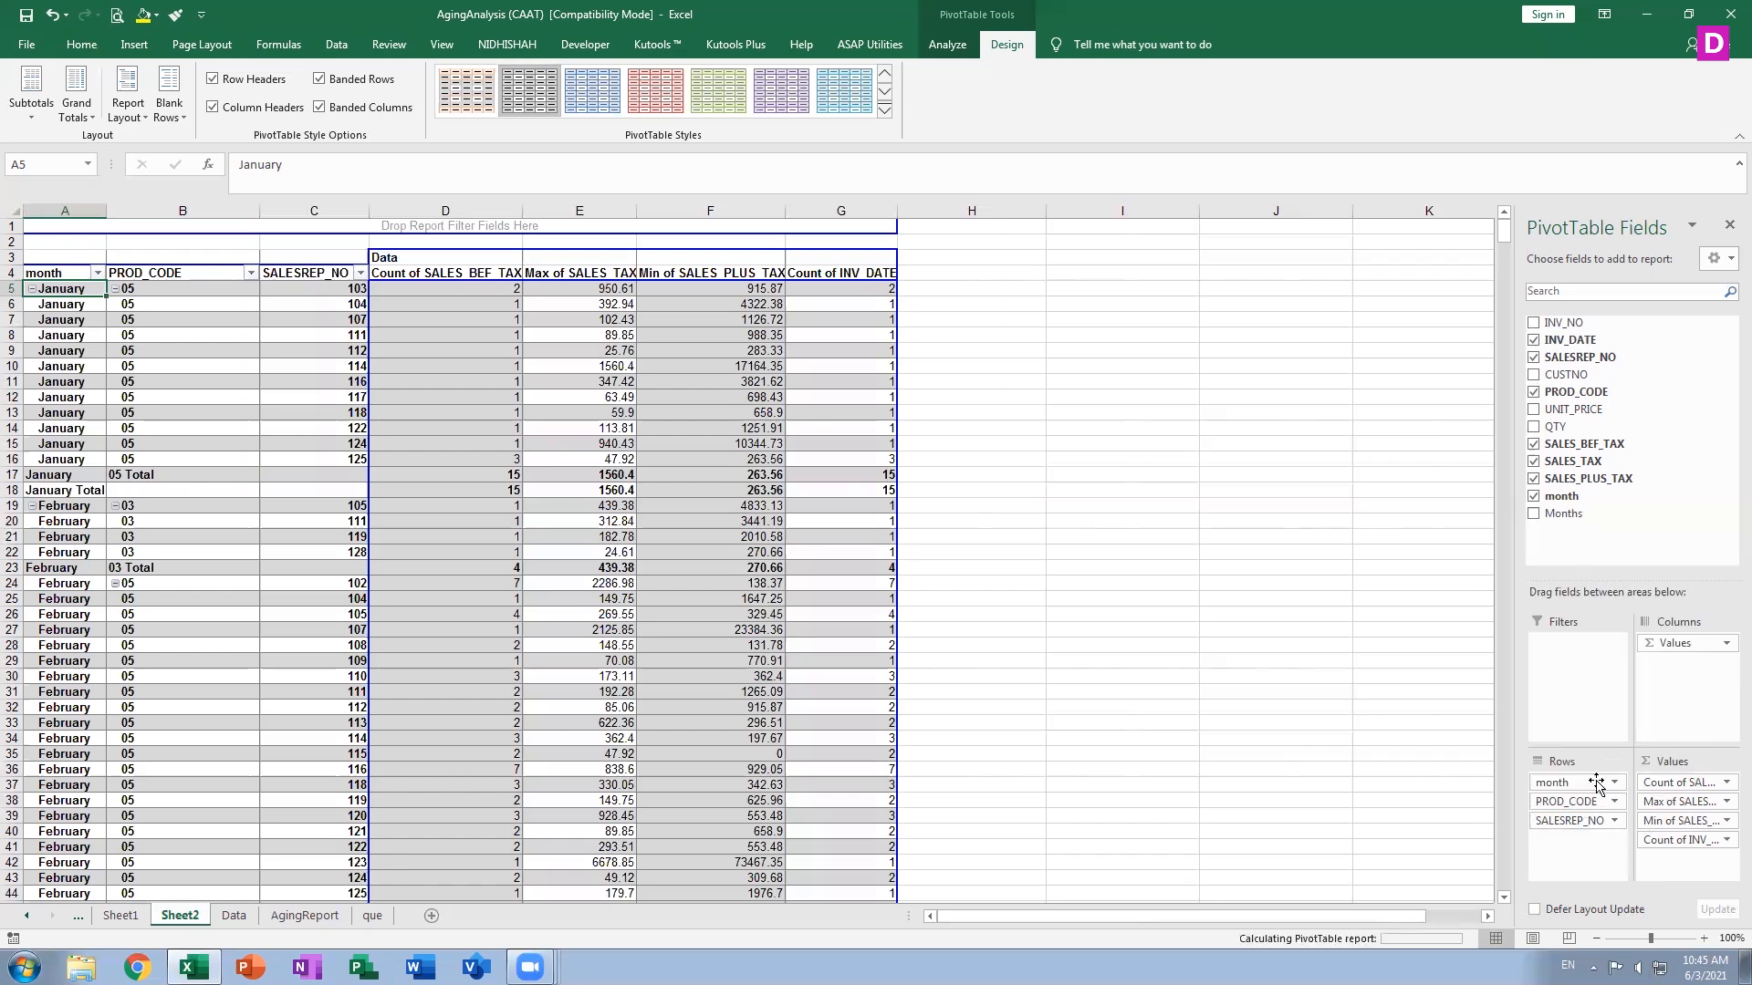
pyautogui.click(1592, 801)
pyautogui.click(1599, 758)
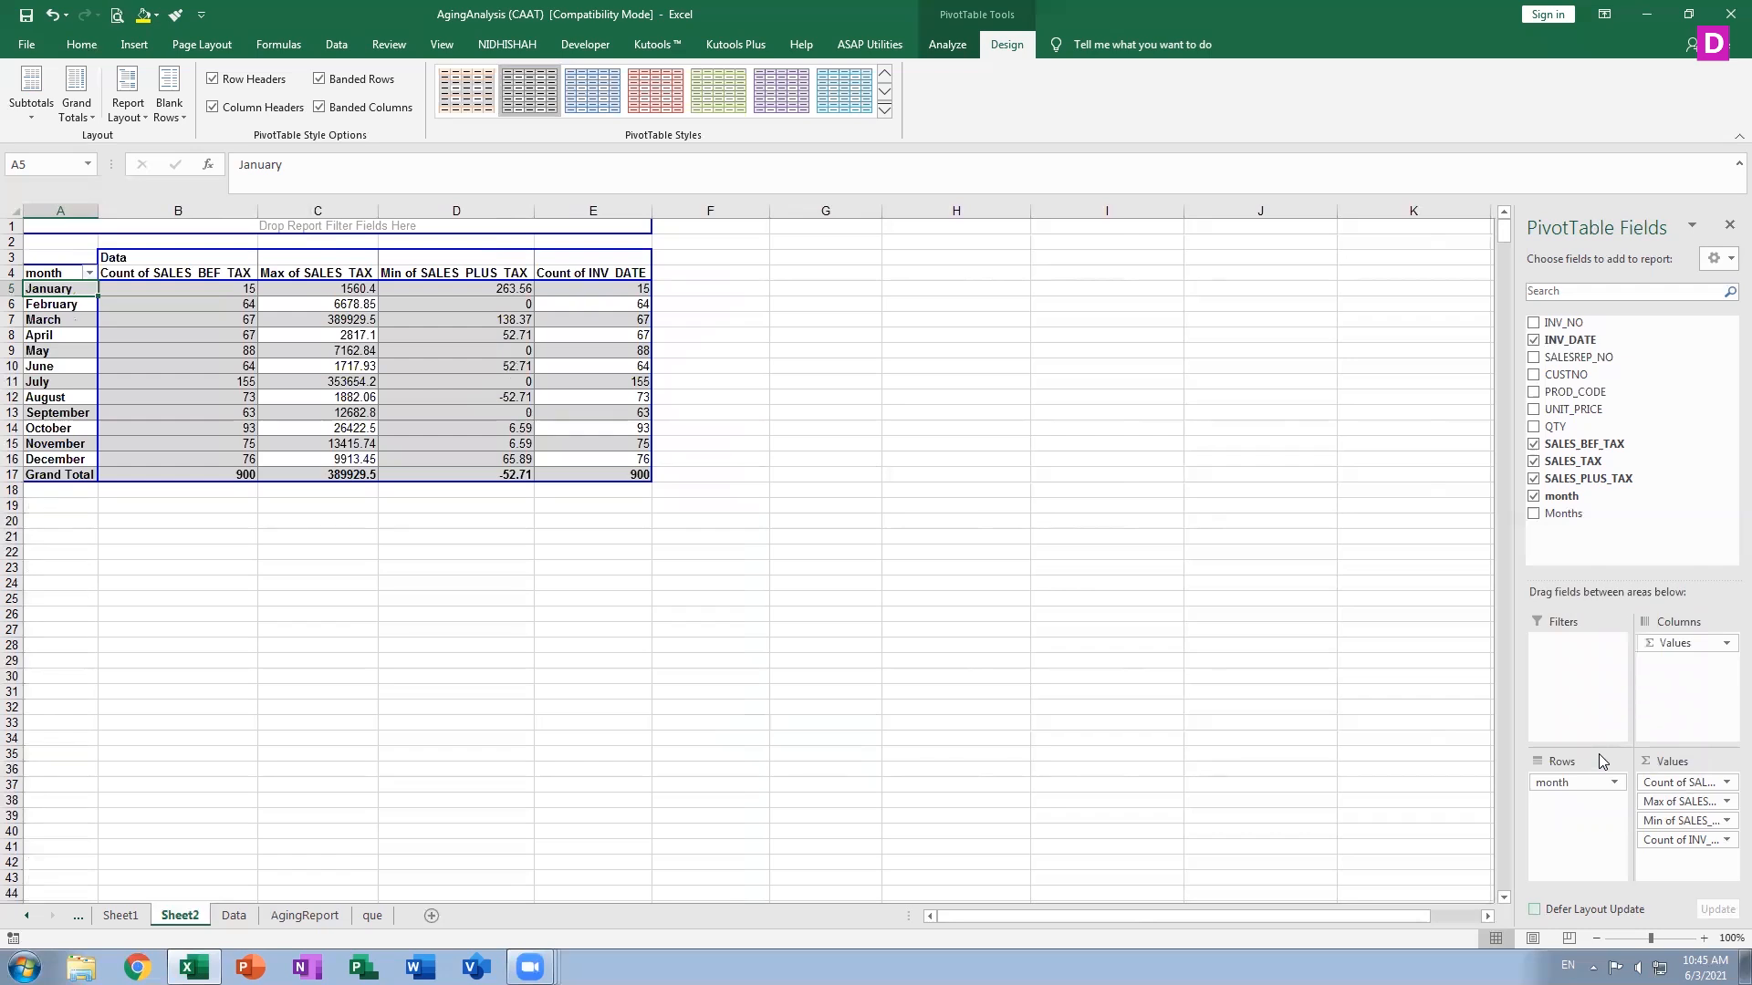
# Remove Count of INV_DATE and Min of SALES_PLUS_TAX from the Values area
pyautogui.click(1698, 841)
pyautogui.click(1666, 796)
pyautogui.click(1688, 820)
pyautogui.click(1668, 778)
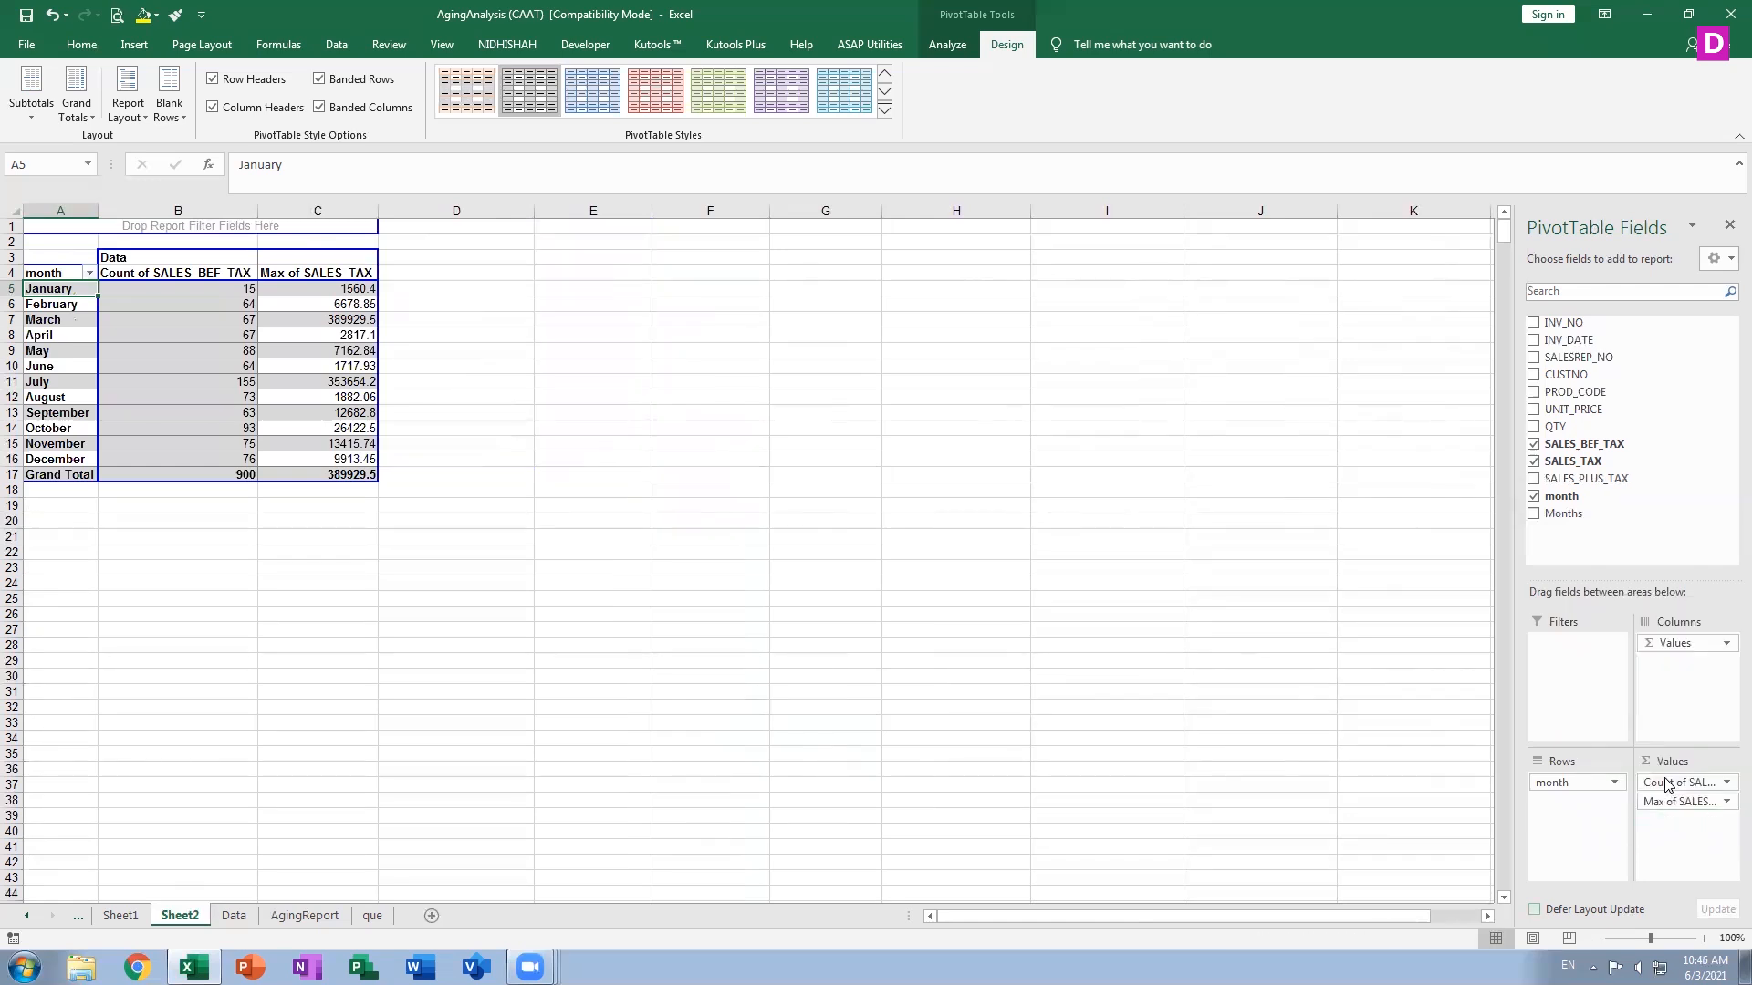
# Apply a dark orange PivotTable style from the Dark section of the style gallery
pyautogui.click(884, 111)
pyautogui.click(787, 680)
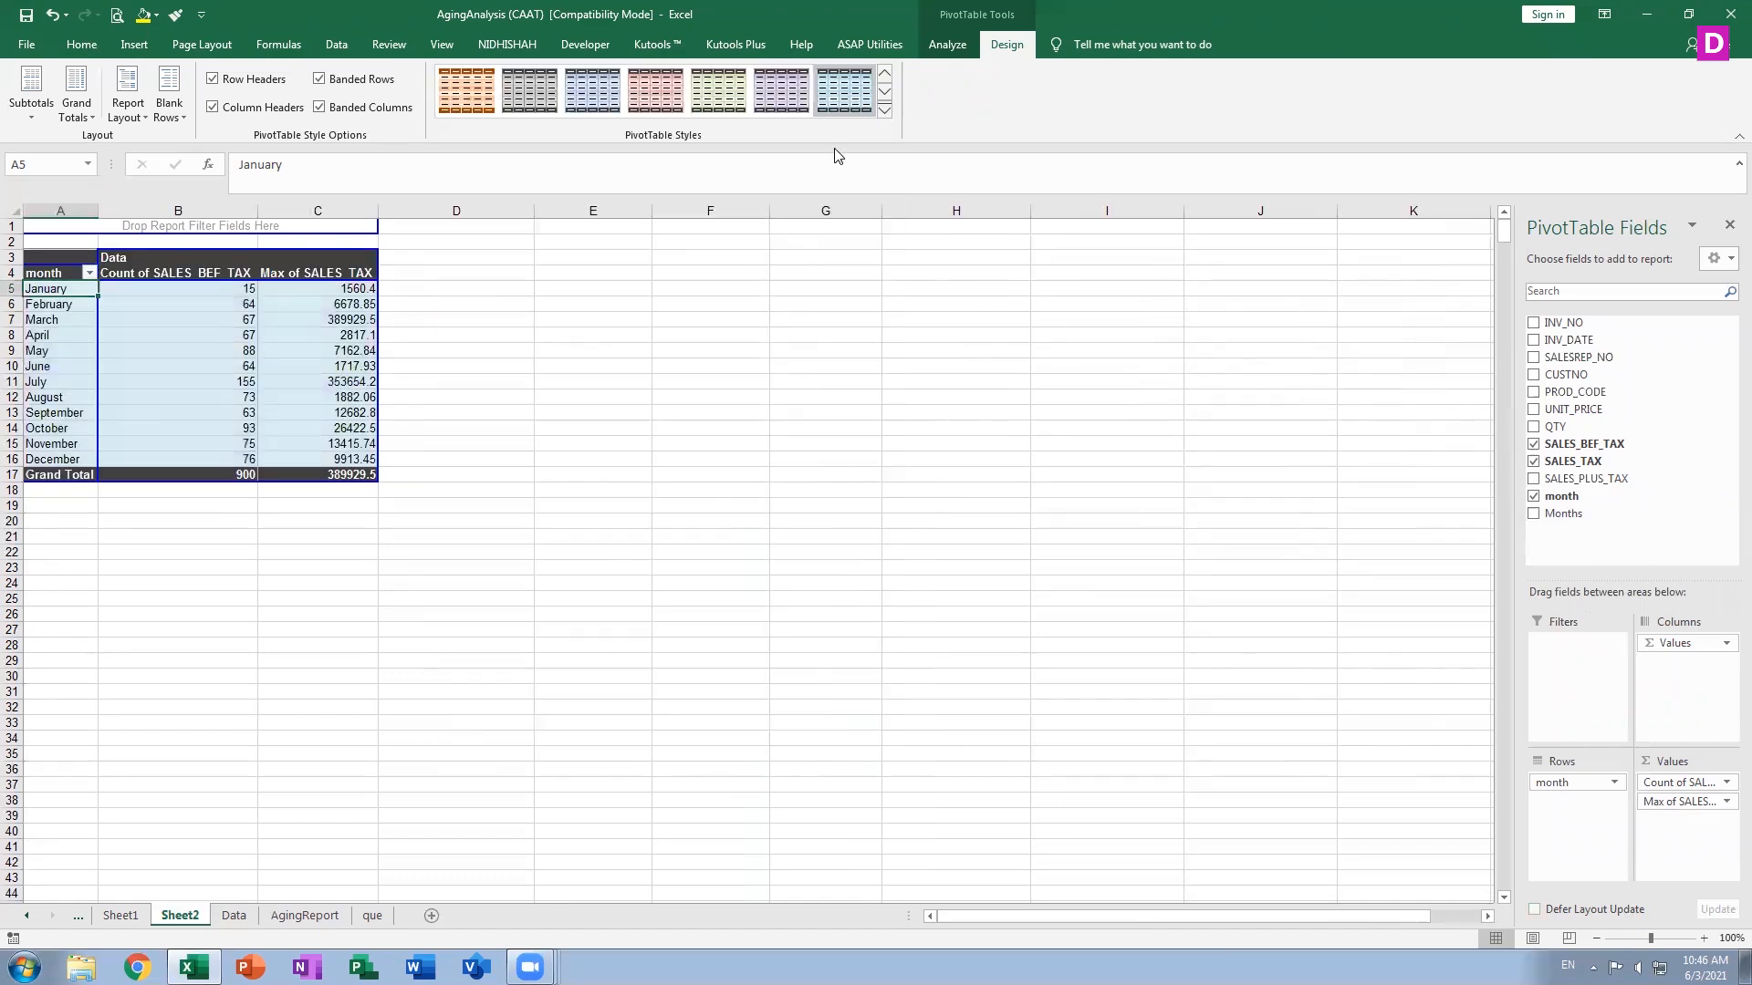
pyautogui.click(885, 111)
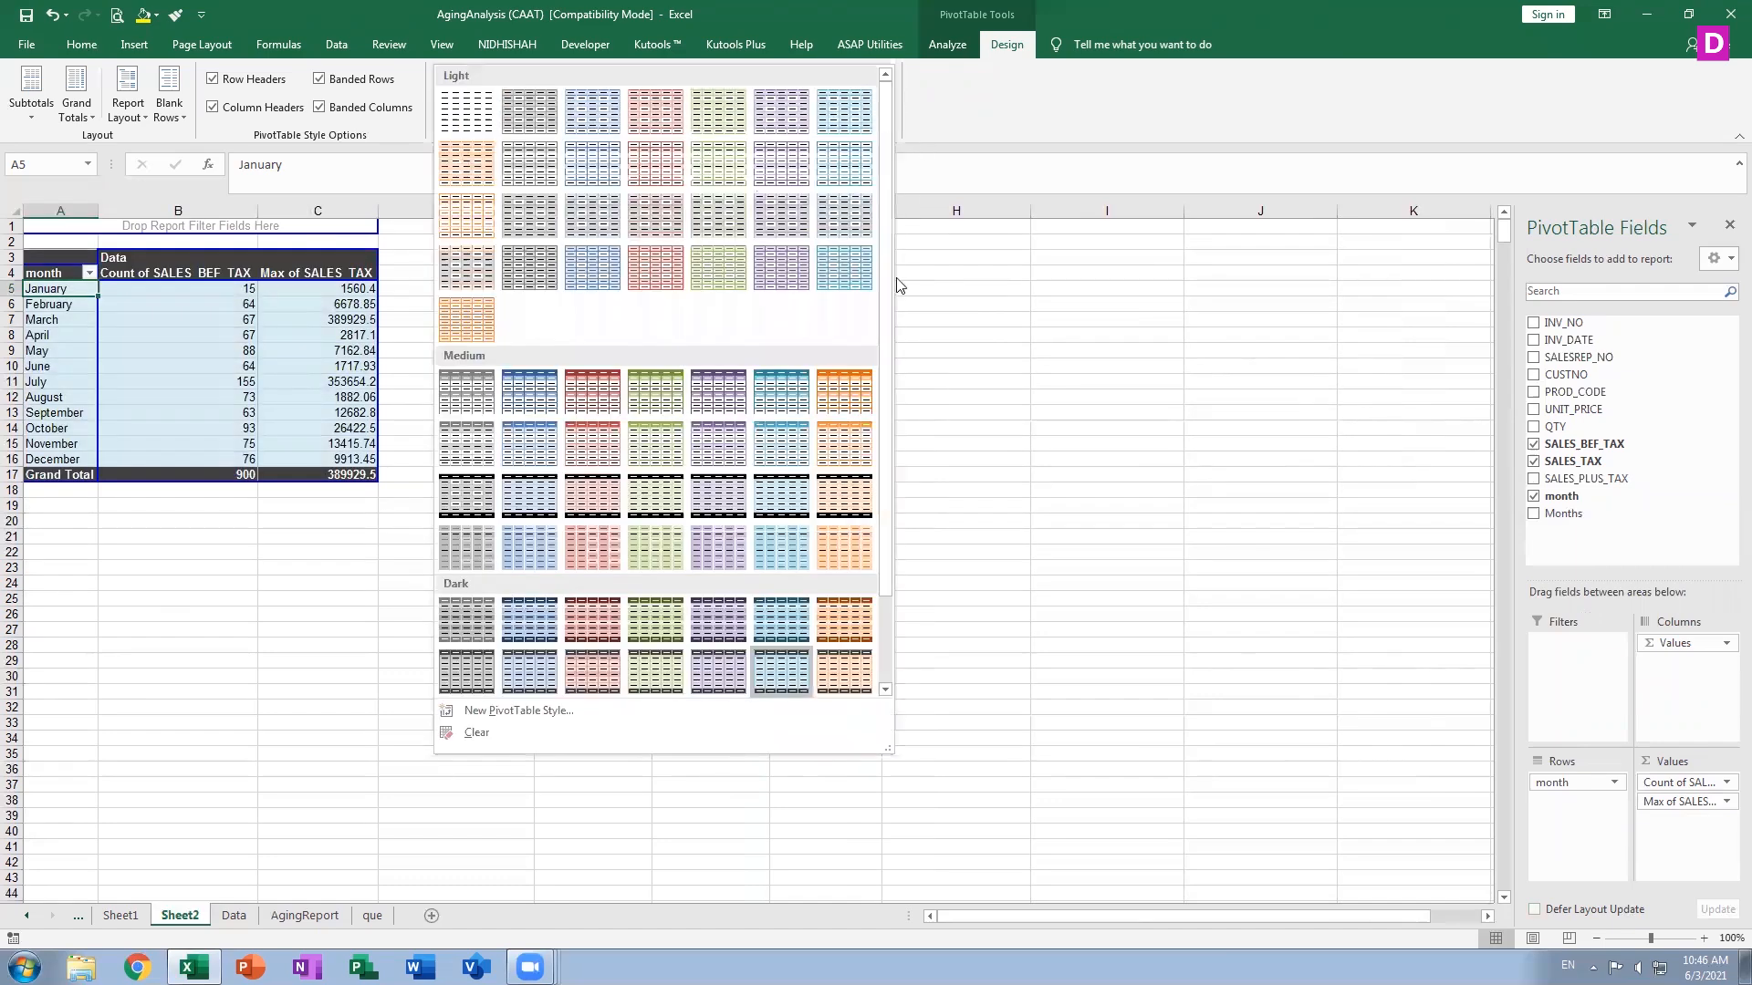
pyautogui.click(844, 619)
pyautogui.click(857, 616)
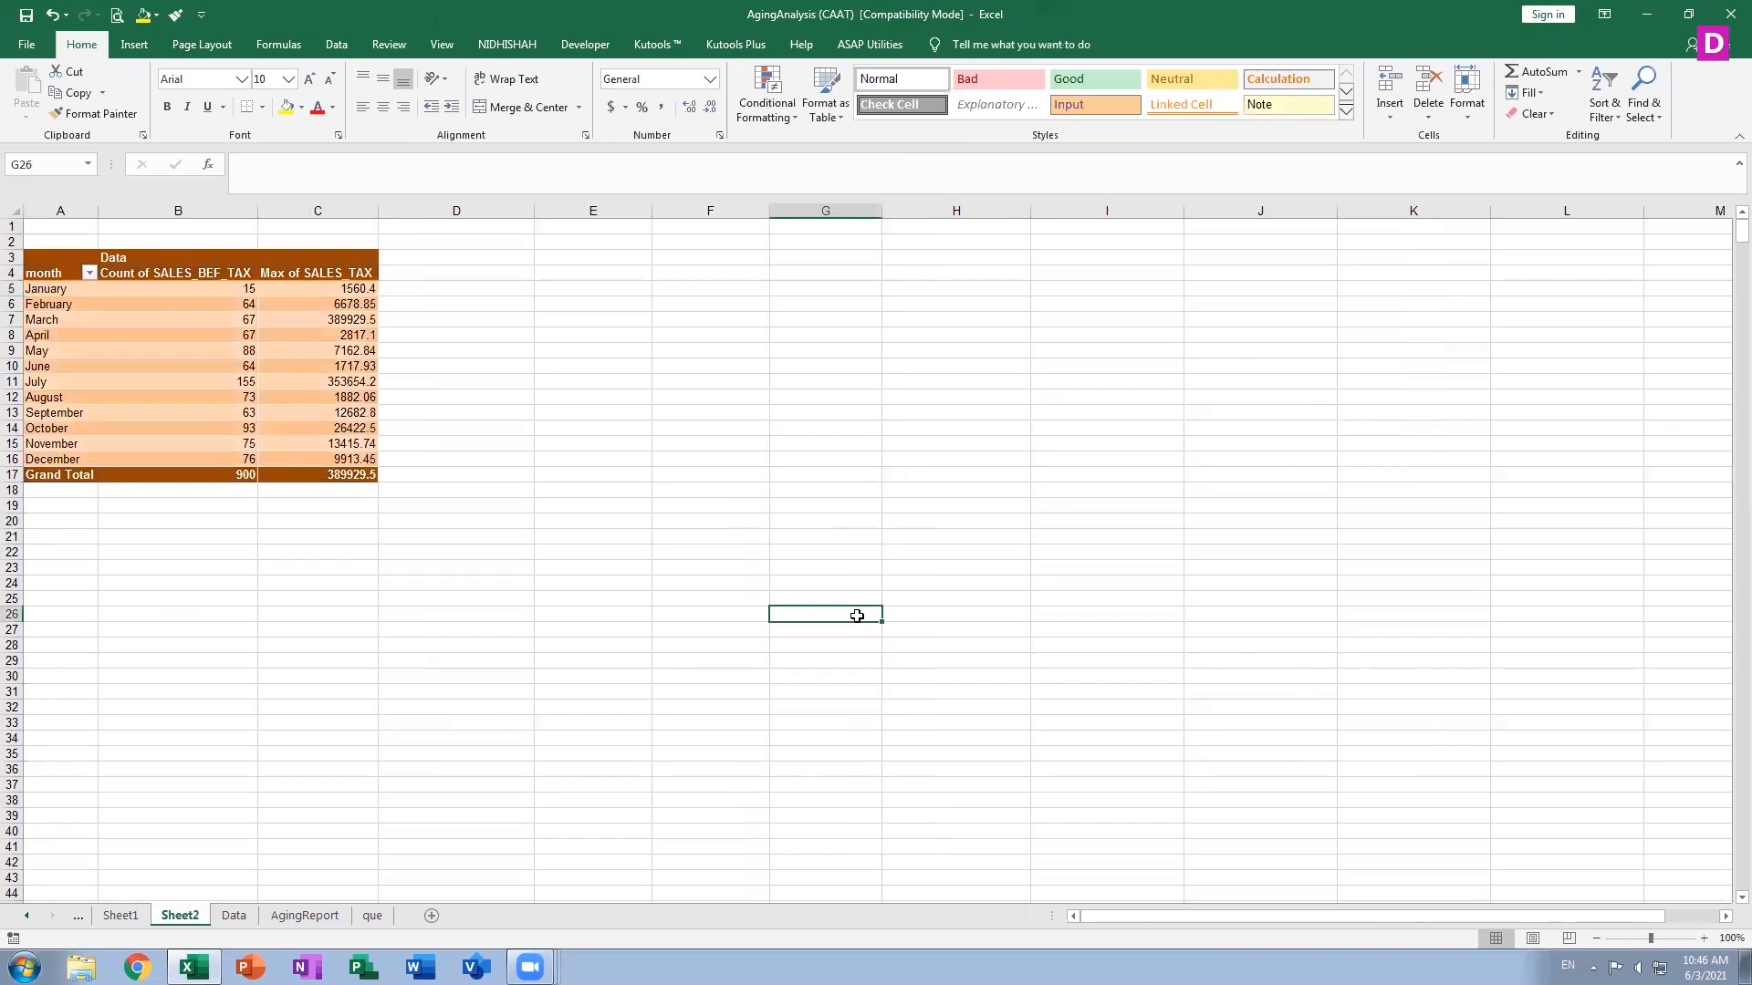
pyautogui.click(116, 351)
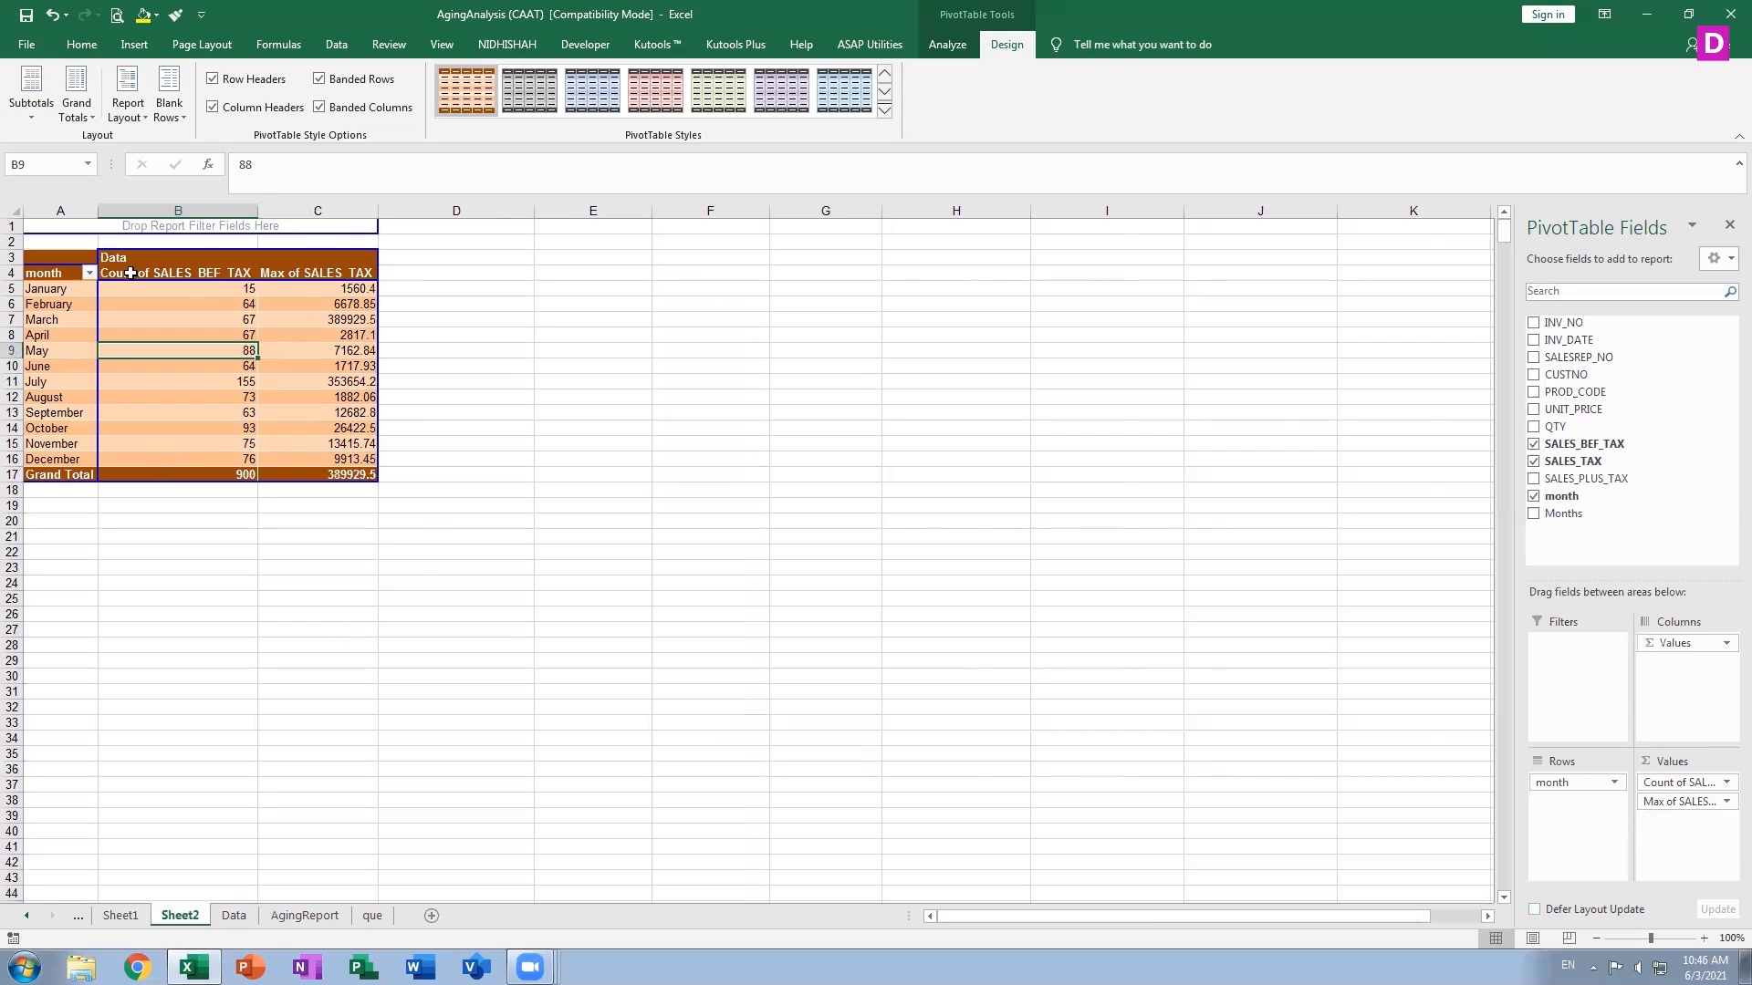
# Add the PROD_CODE and UNIT_PRICE fields to the PivotTable
pyautogui.click(133, 105)
pyautogui.click(1189, 548)
pyautogui.click(1533, 393)
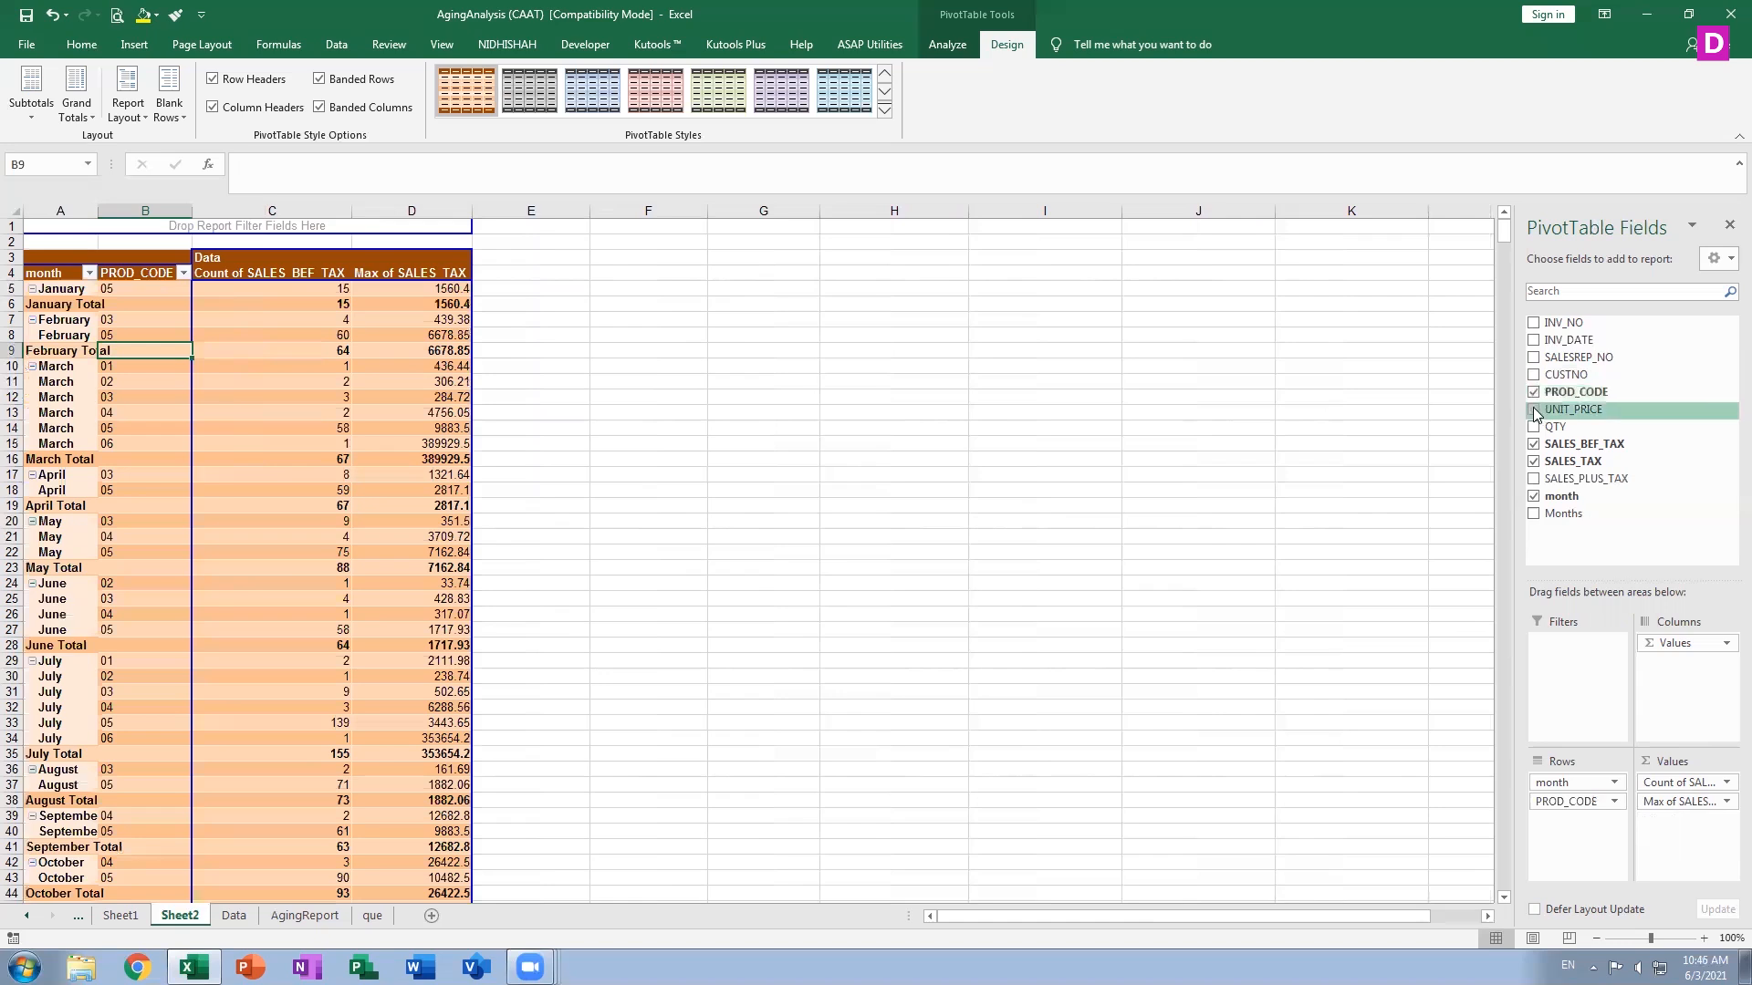
pyautogui.click(1533, 411)
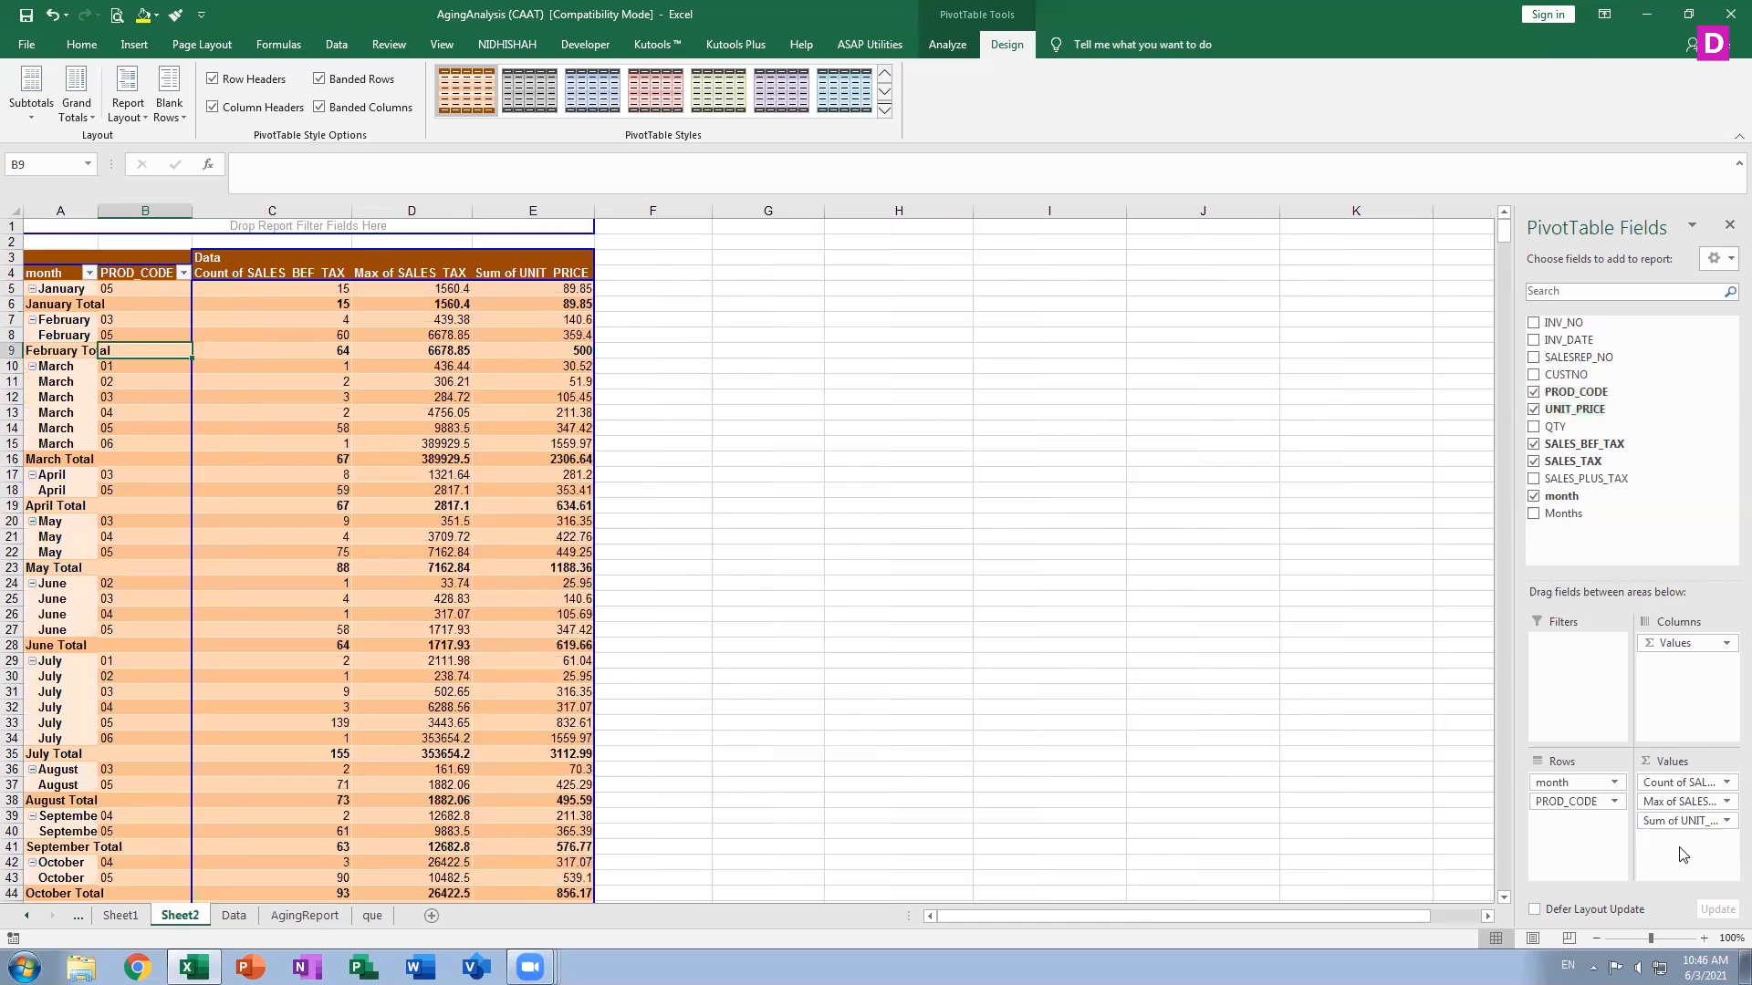
# Move UNIT_PRICE from the Values area into the Rows area below PROD_CODE
pyautogui.moveTo(1692, 826); pyautogui.dragTo(1562, 822)
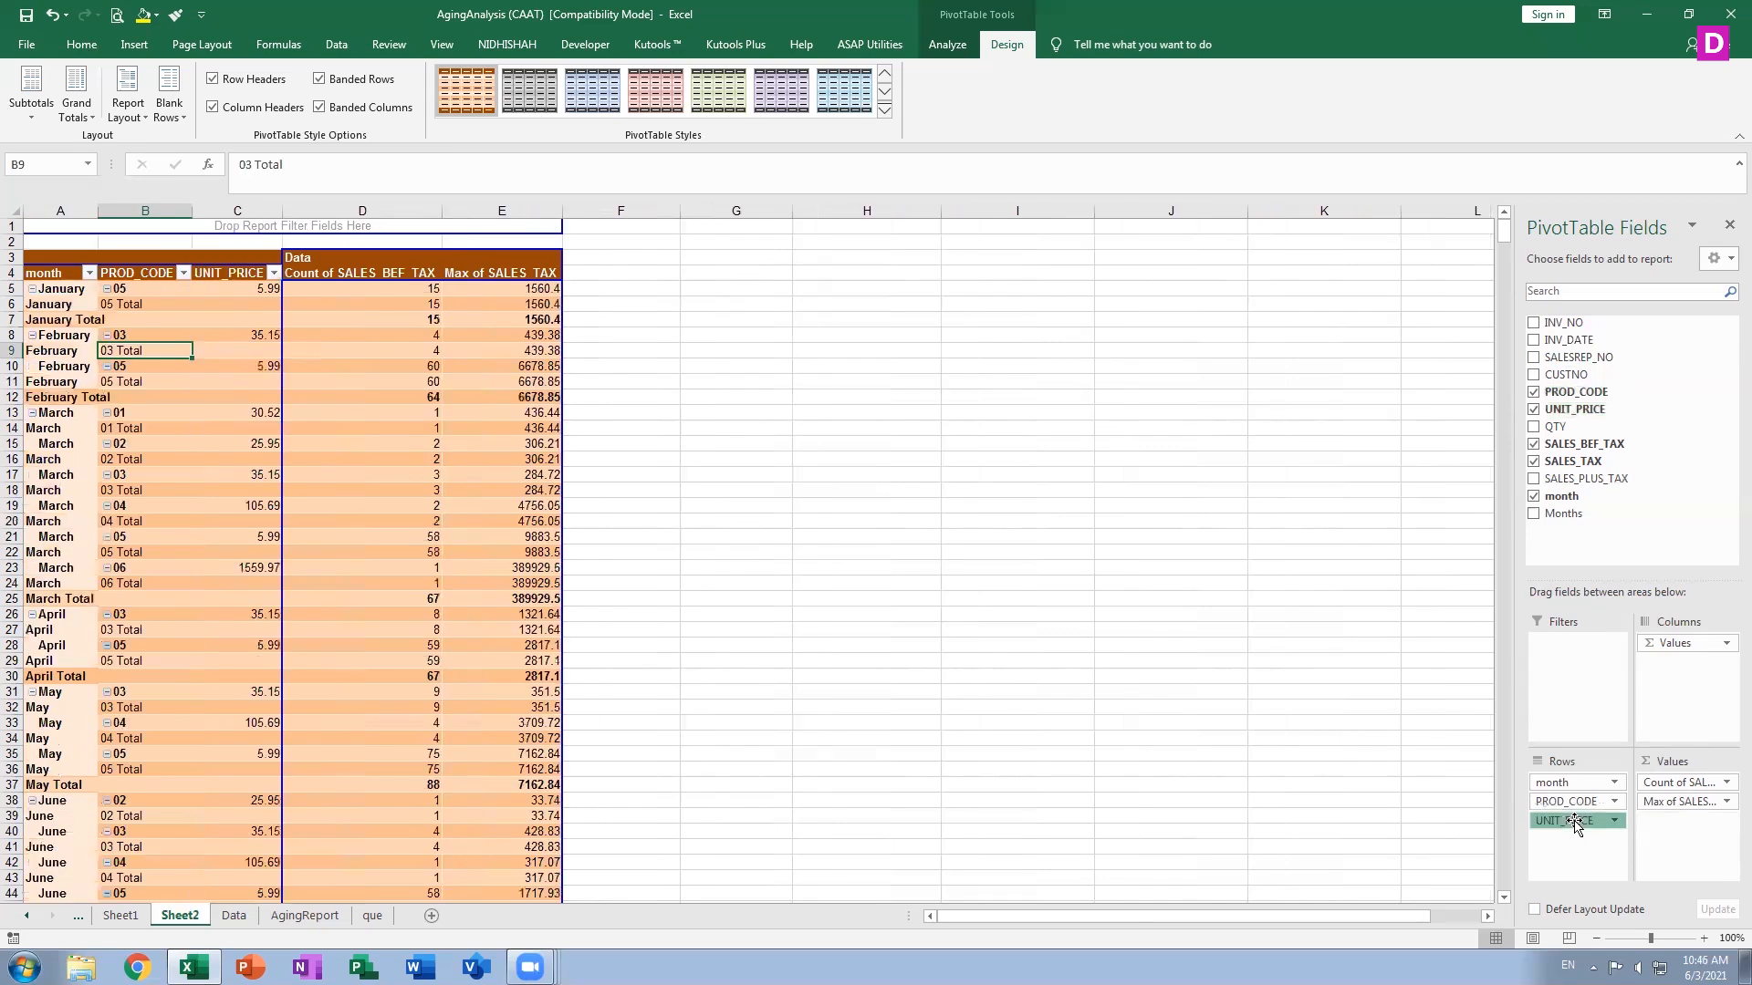
pyautogui.click(1564, 821)
pyautogui.click(1174, 794)
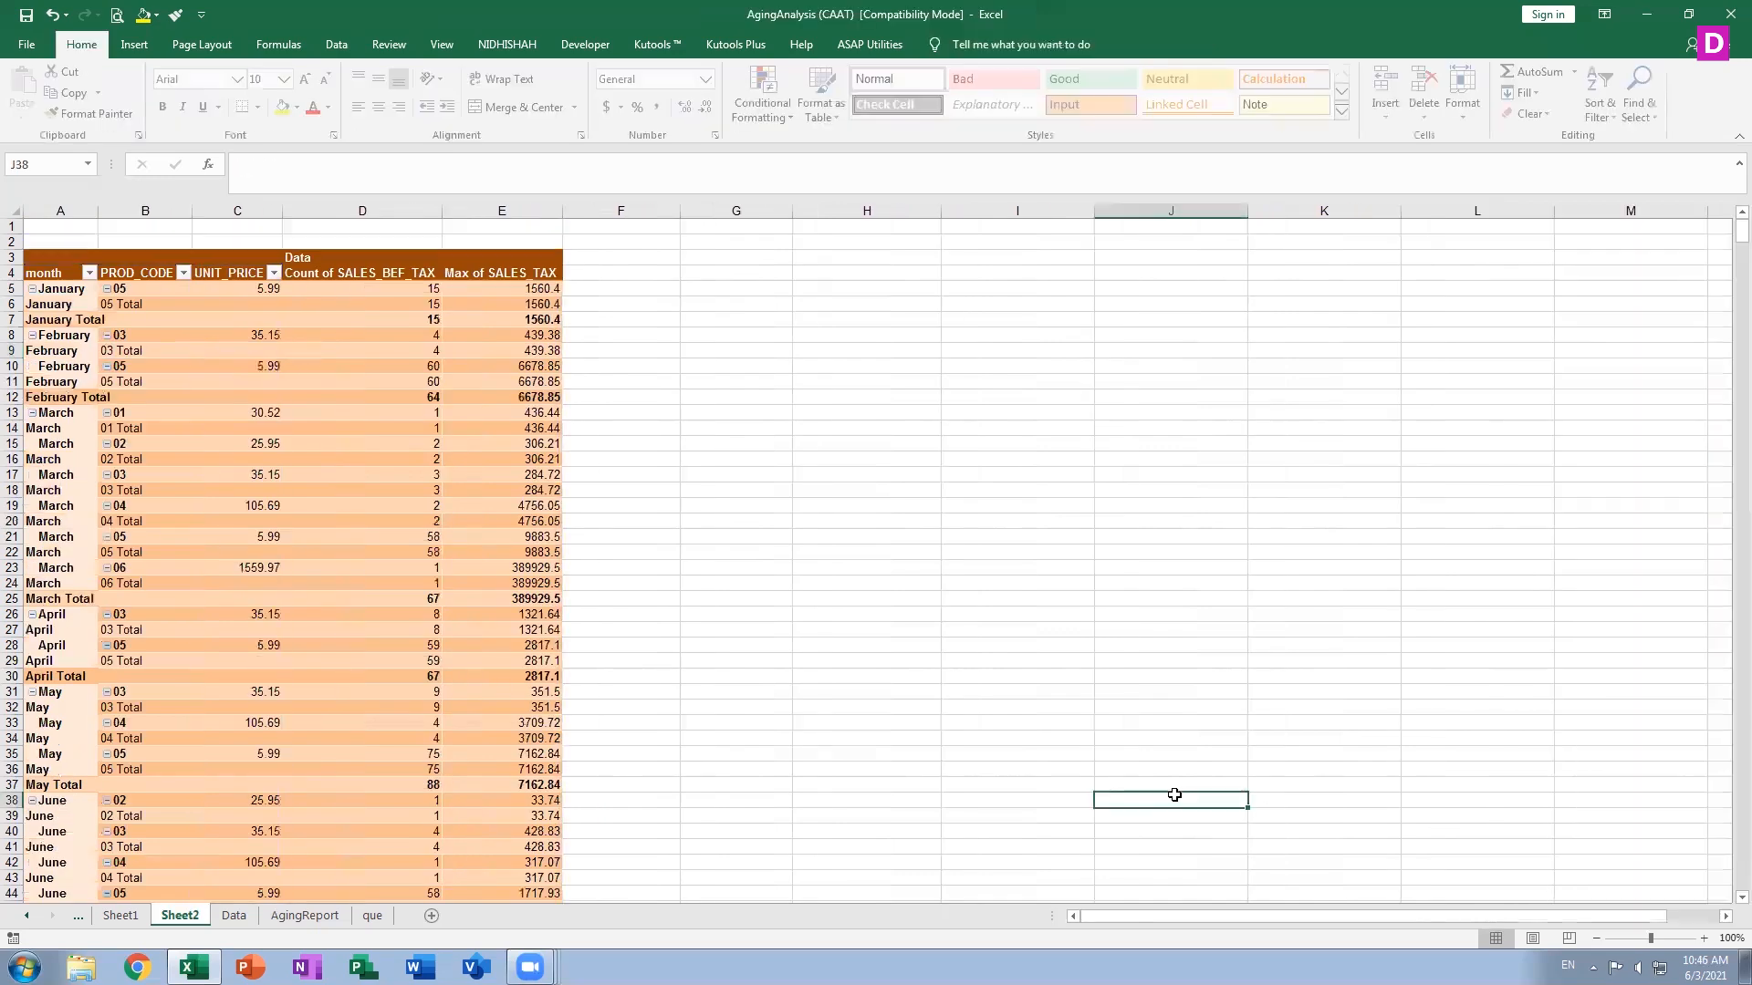
pyautogui.click(98, 386)
pyautogui.click(1007, 44)
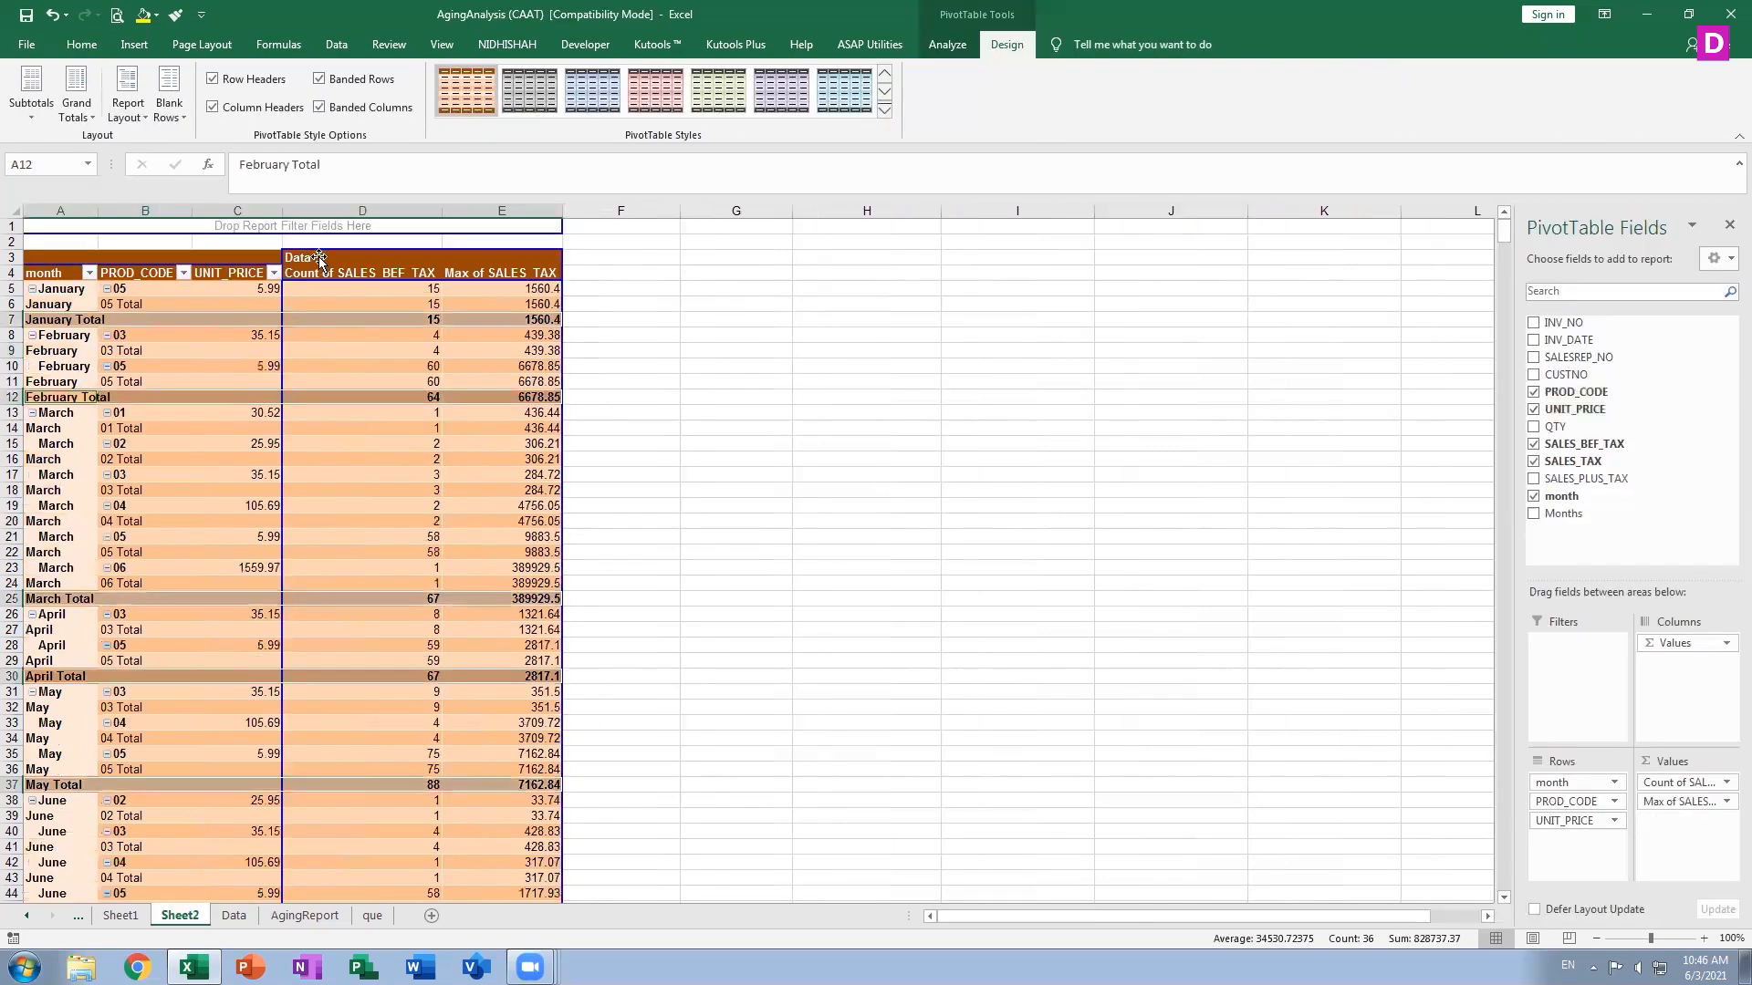
# Cycle the report layout through compact and outline forms, ending in tabular form
pyautogui.click(127, 109)
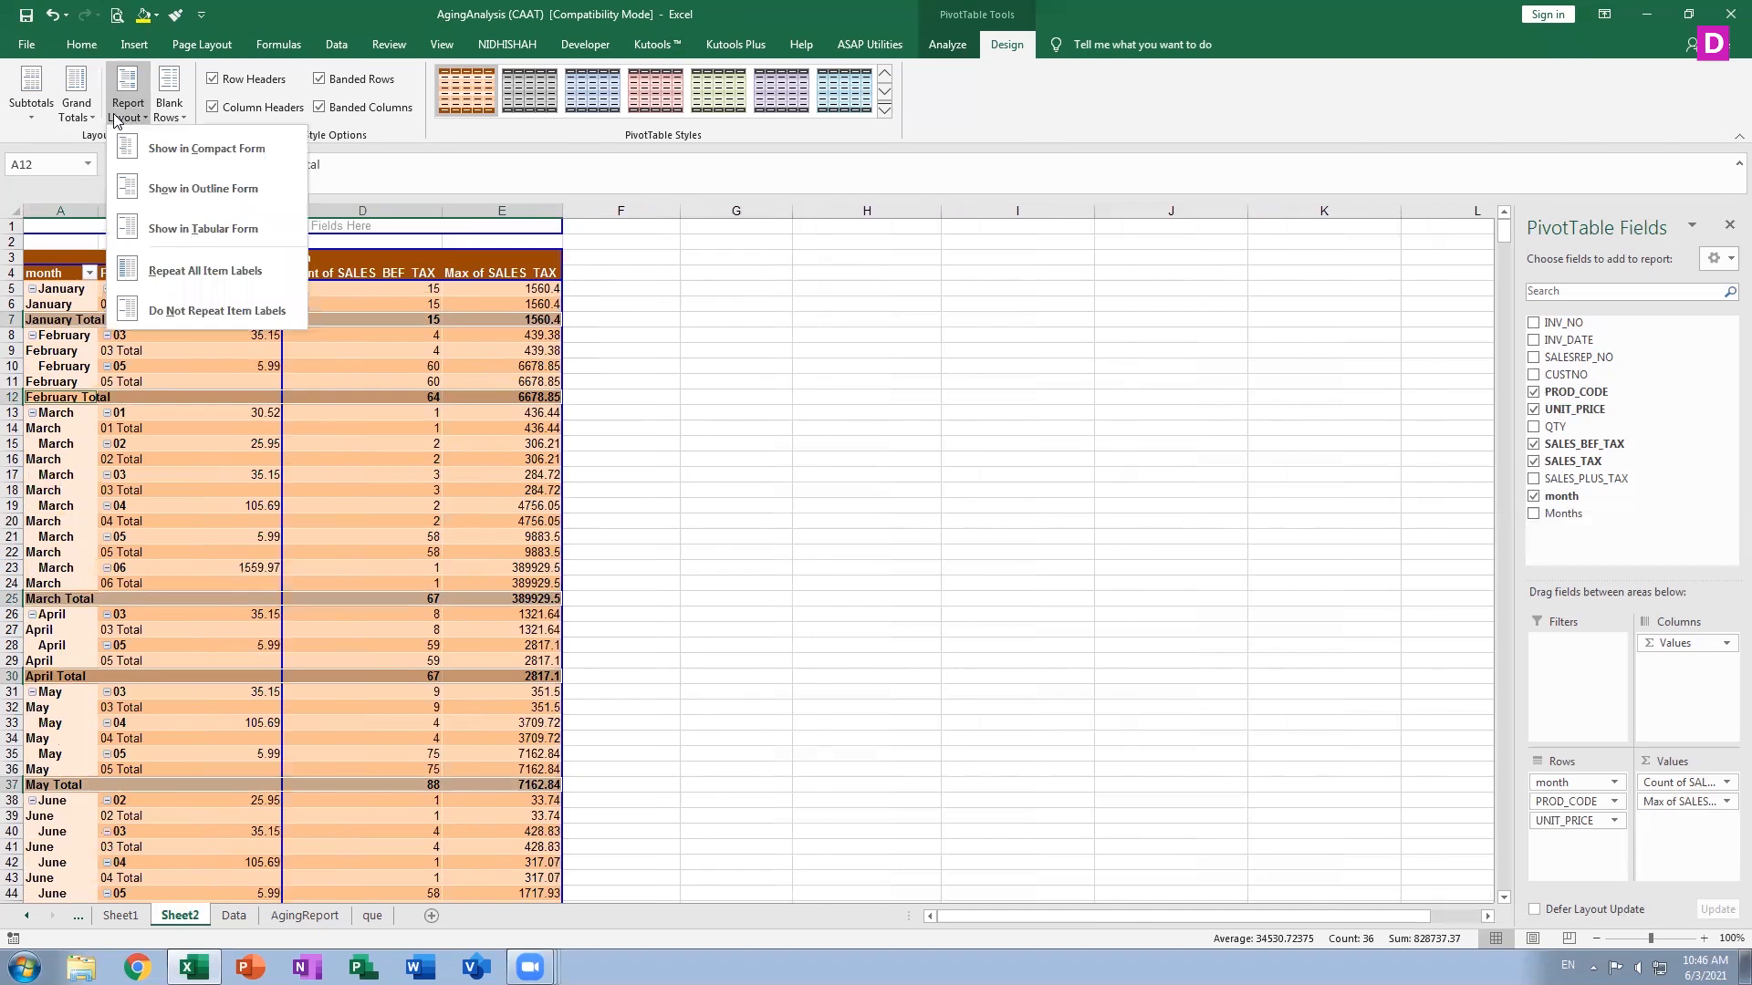
pyautogui.click(180, 149)
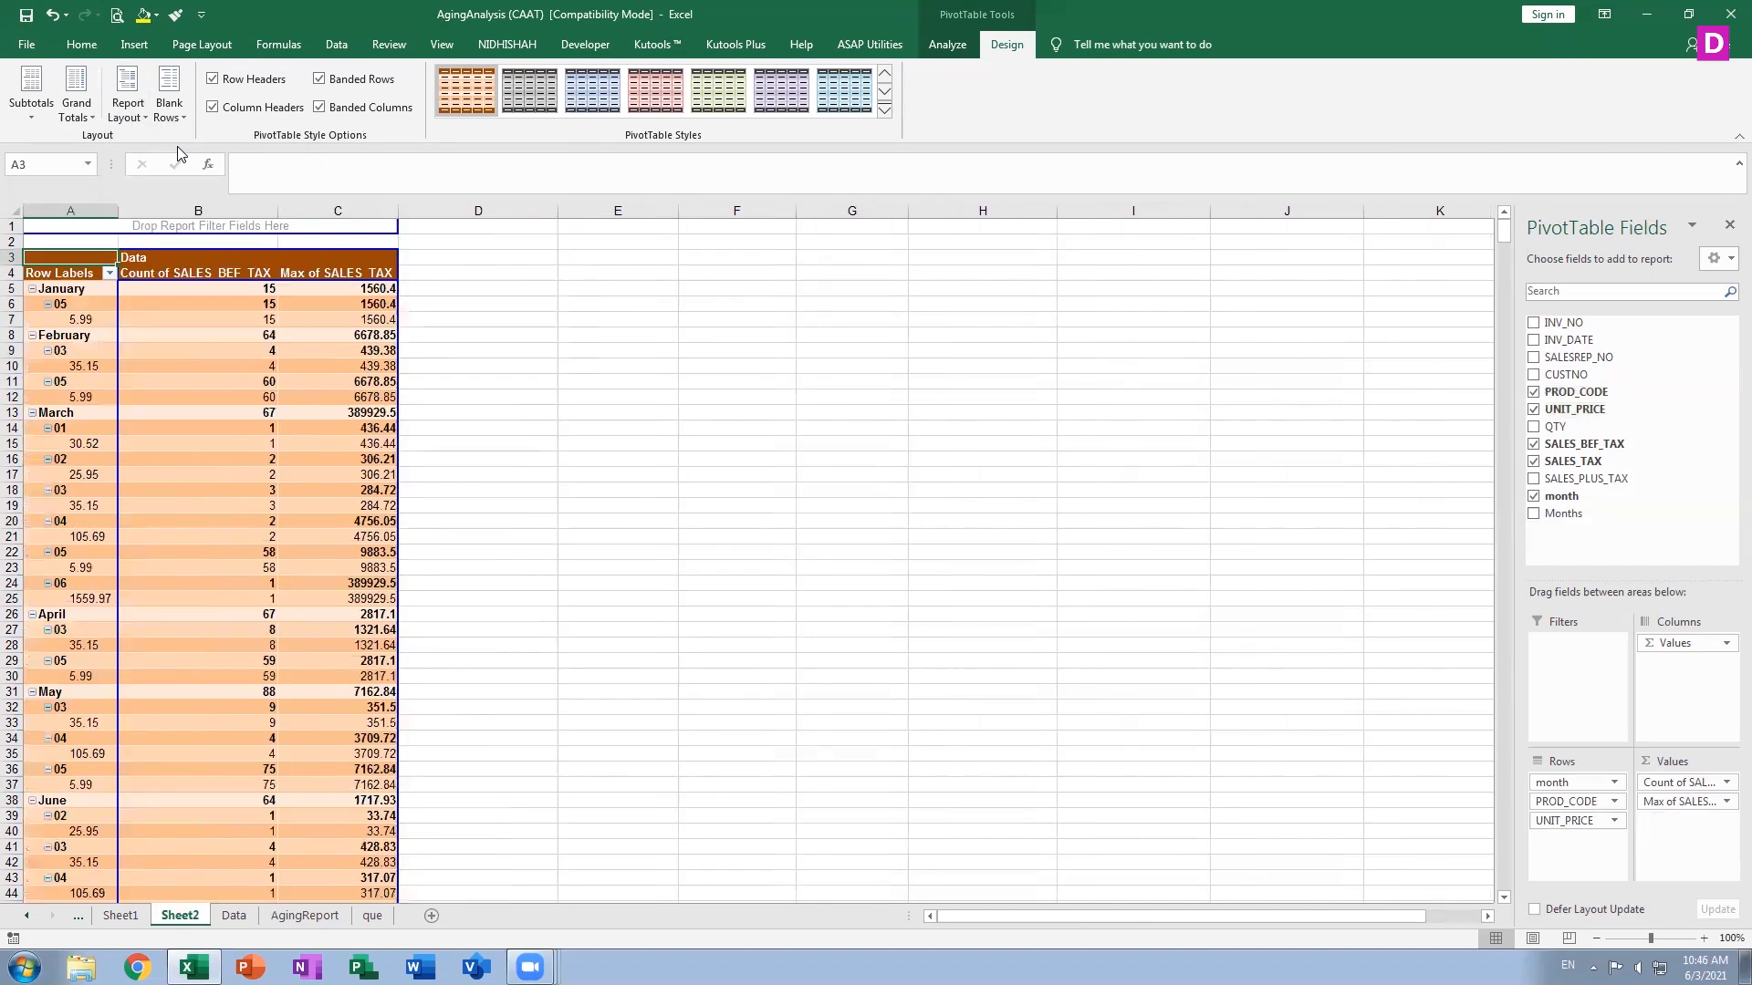
pyautogui.click(117, 111)
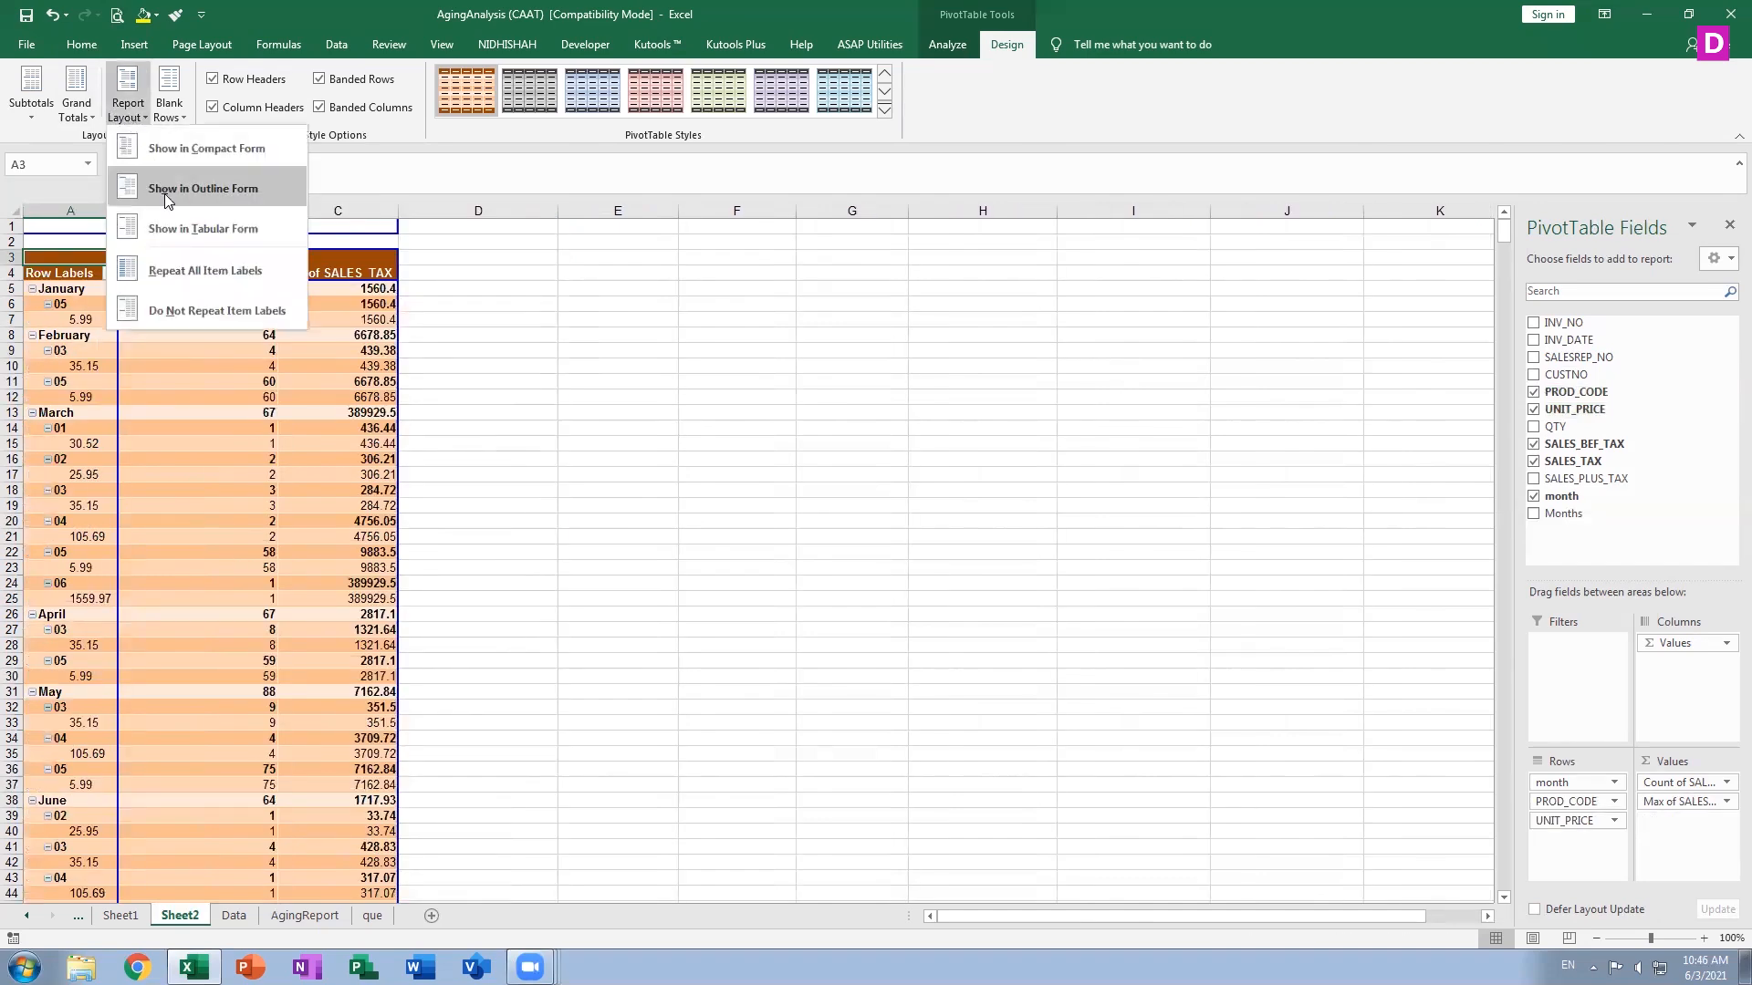
pyautogui.click(165, 193)
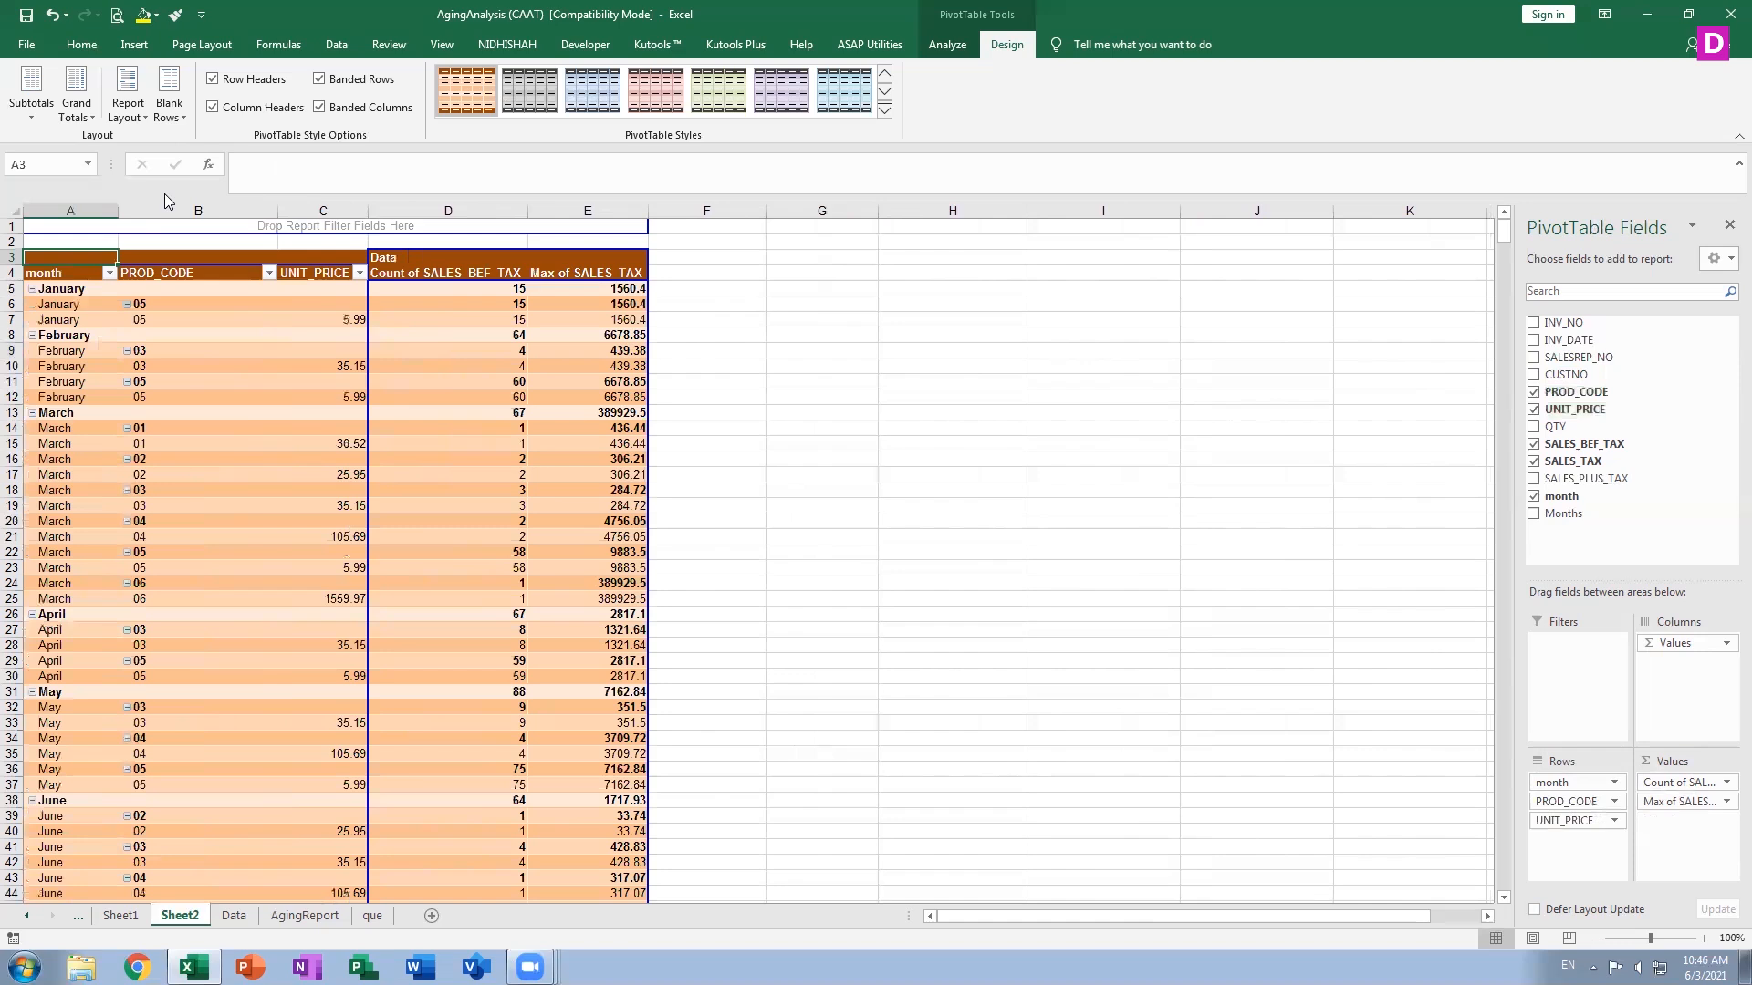
pyautogui.click(128, 108)
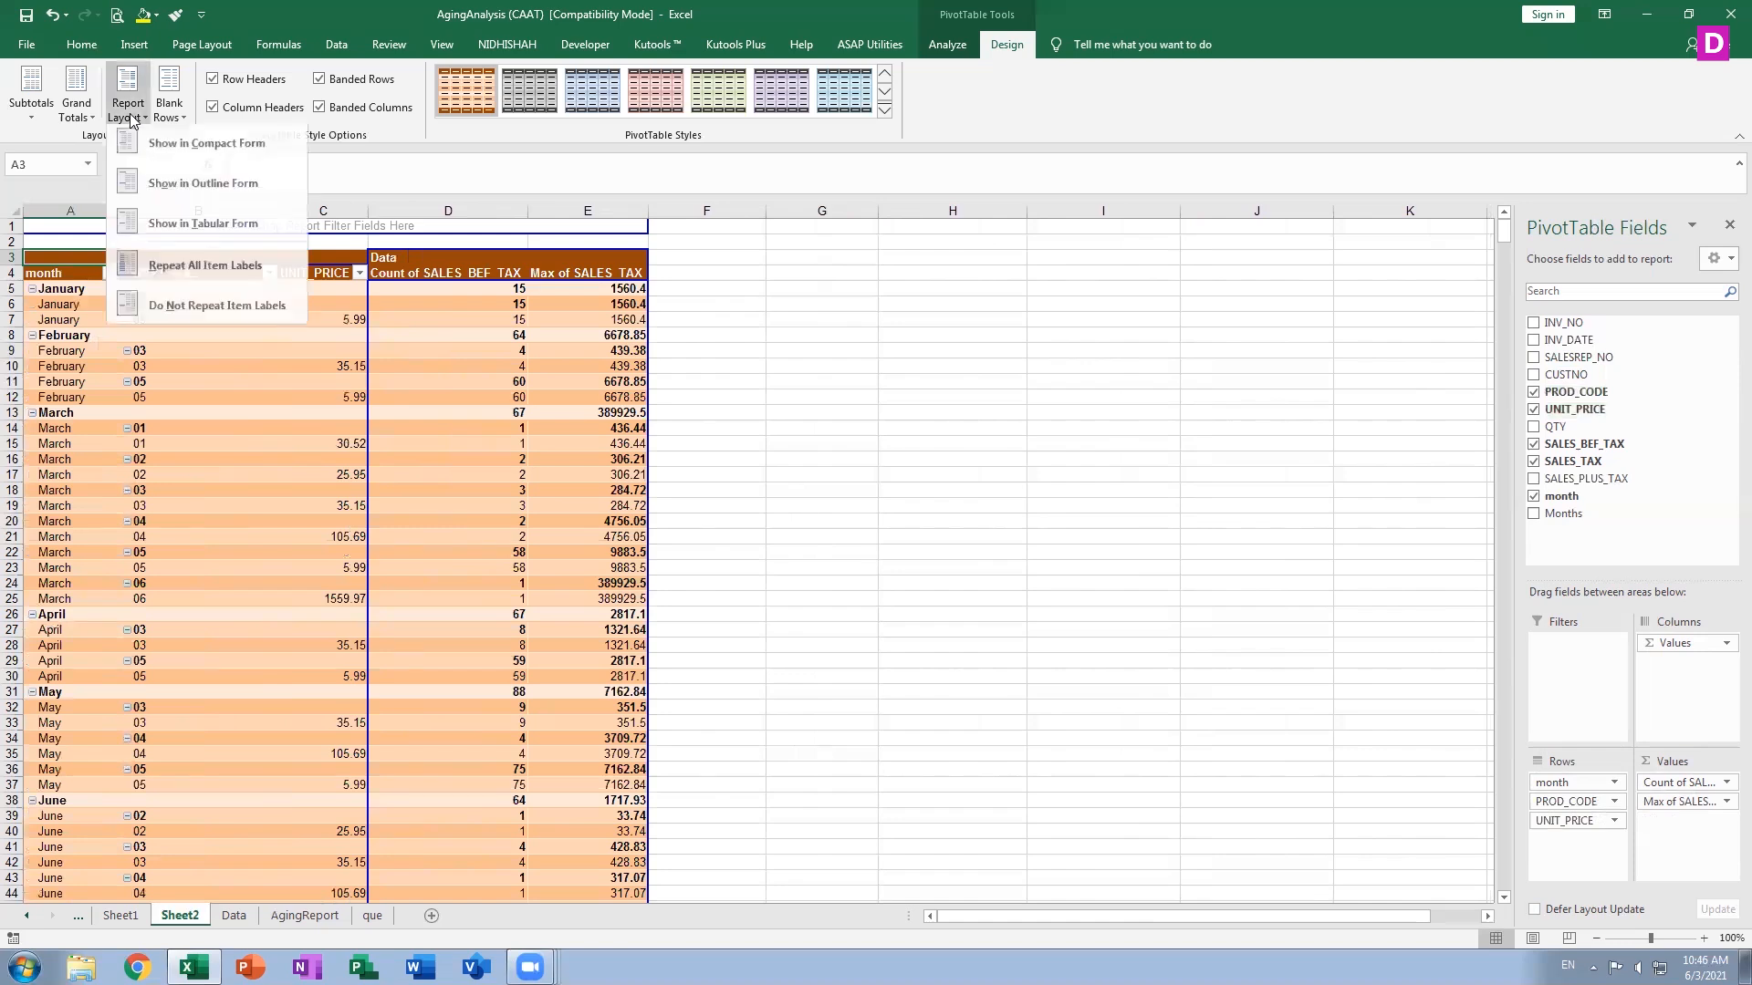
pyautogui.click(151, 230)
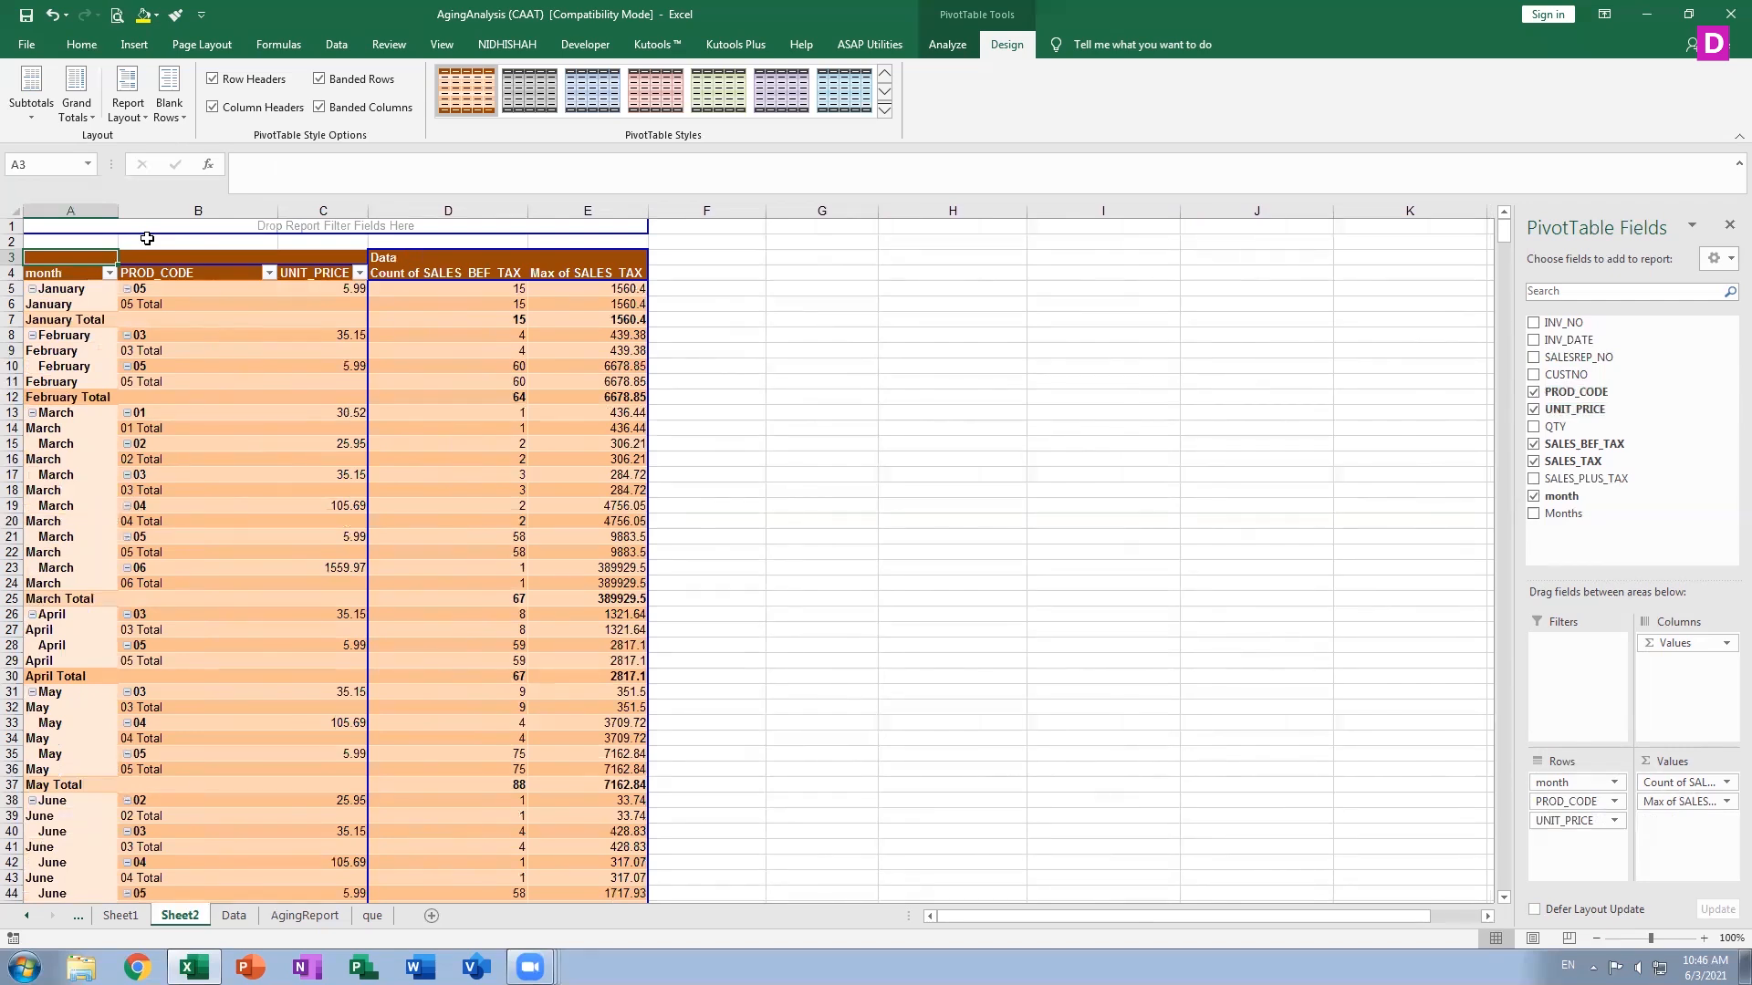
# Switch the report layout between repeating and not repeating item labels, ending with all item labels repeated
pyautogui.click(127, 105)
pyautogui.click(179, 270)
pyautogui.click(128, 105)
pyautogui.click(173, 308)
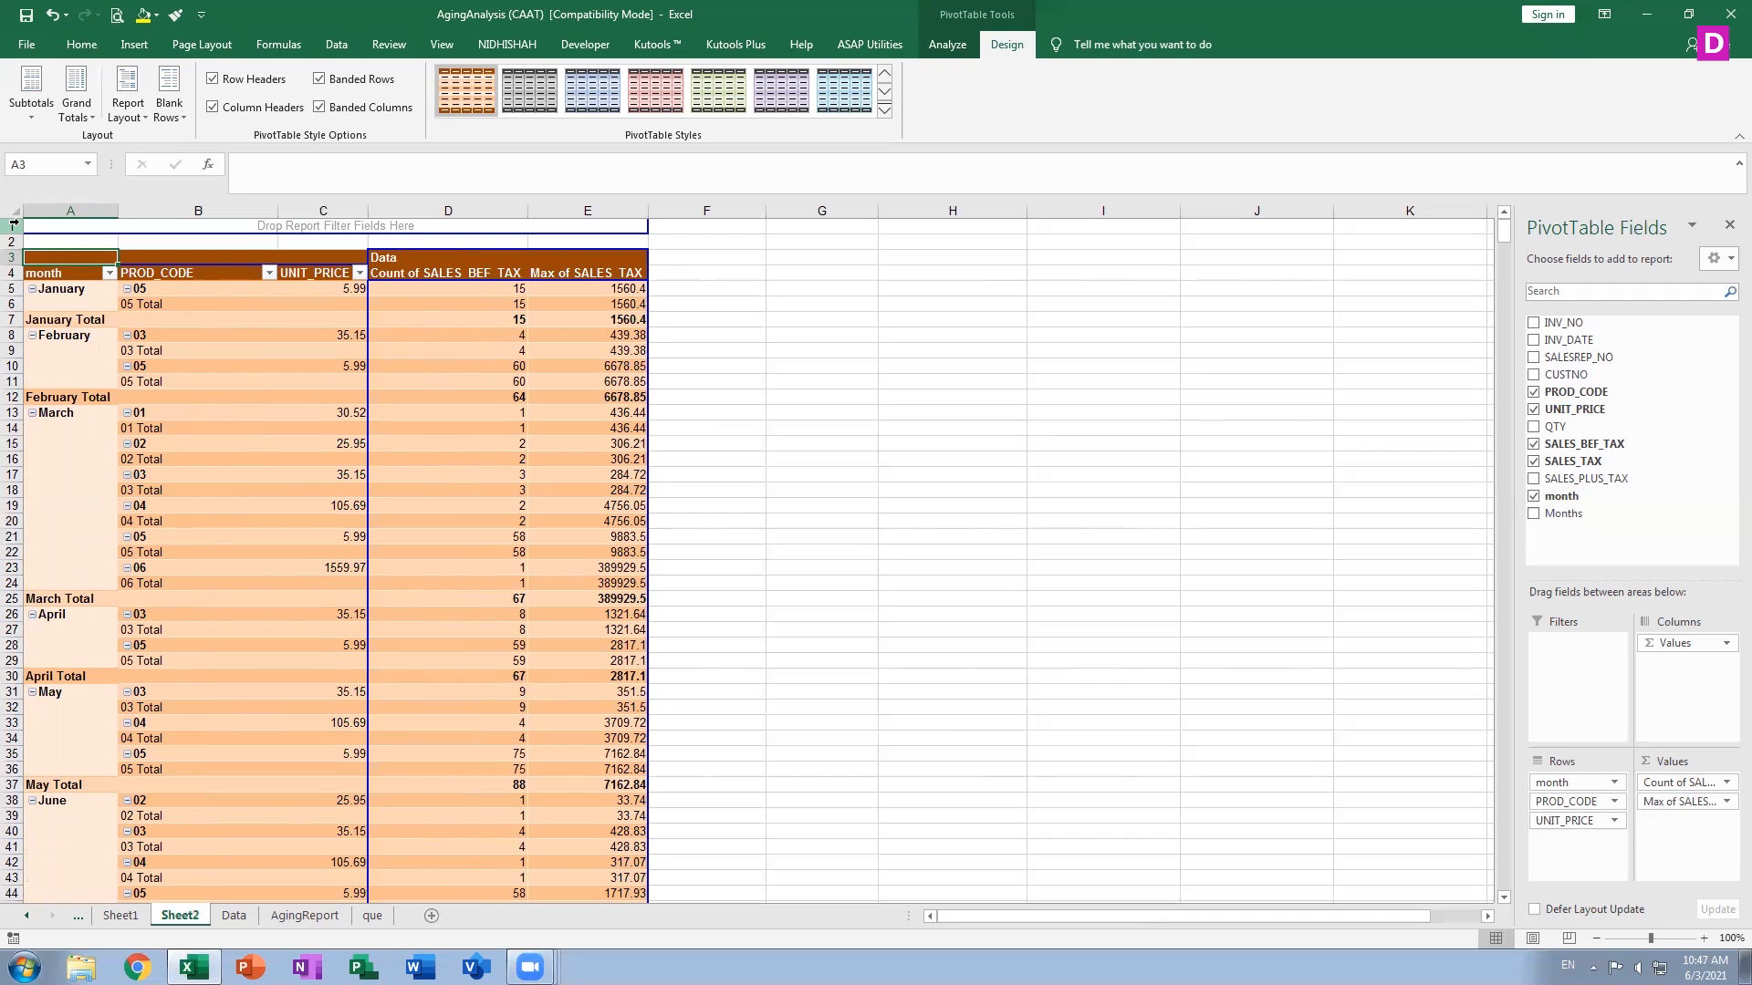
pyautogui.click(126, 102)
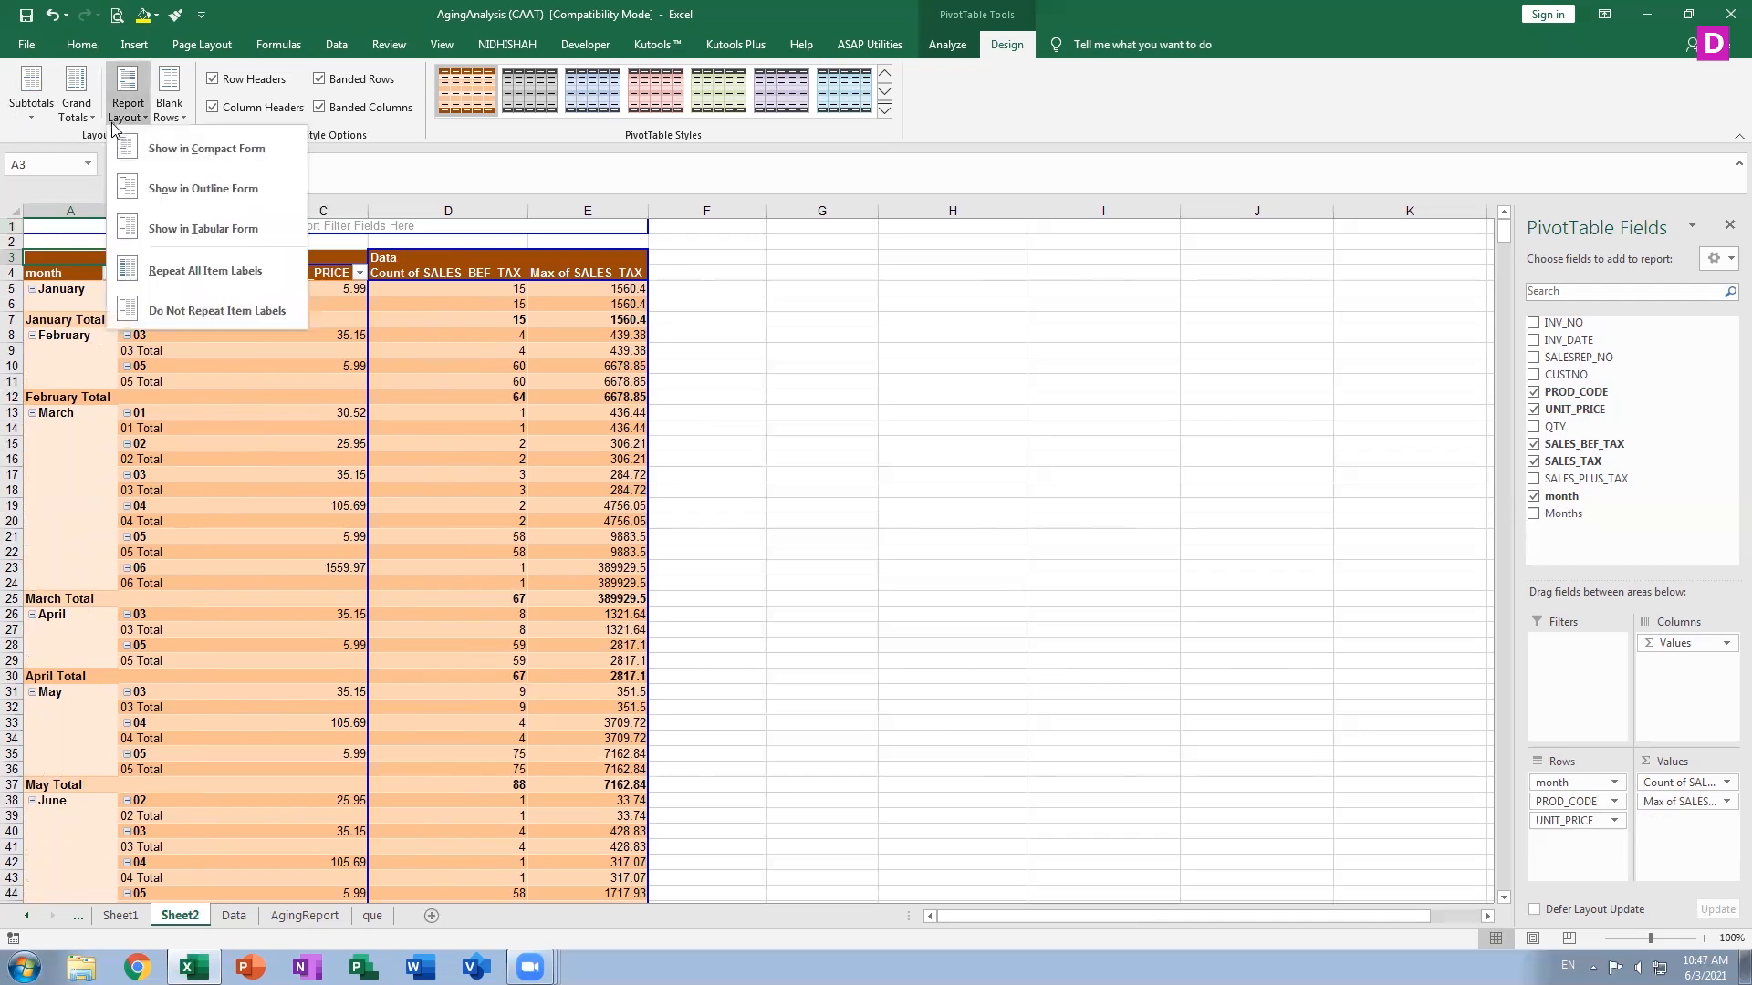
pyautogui.click(203, 270)
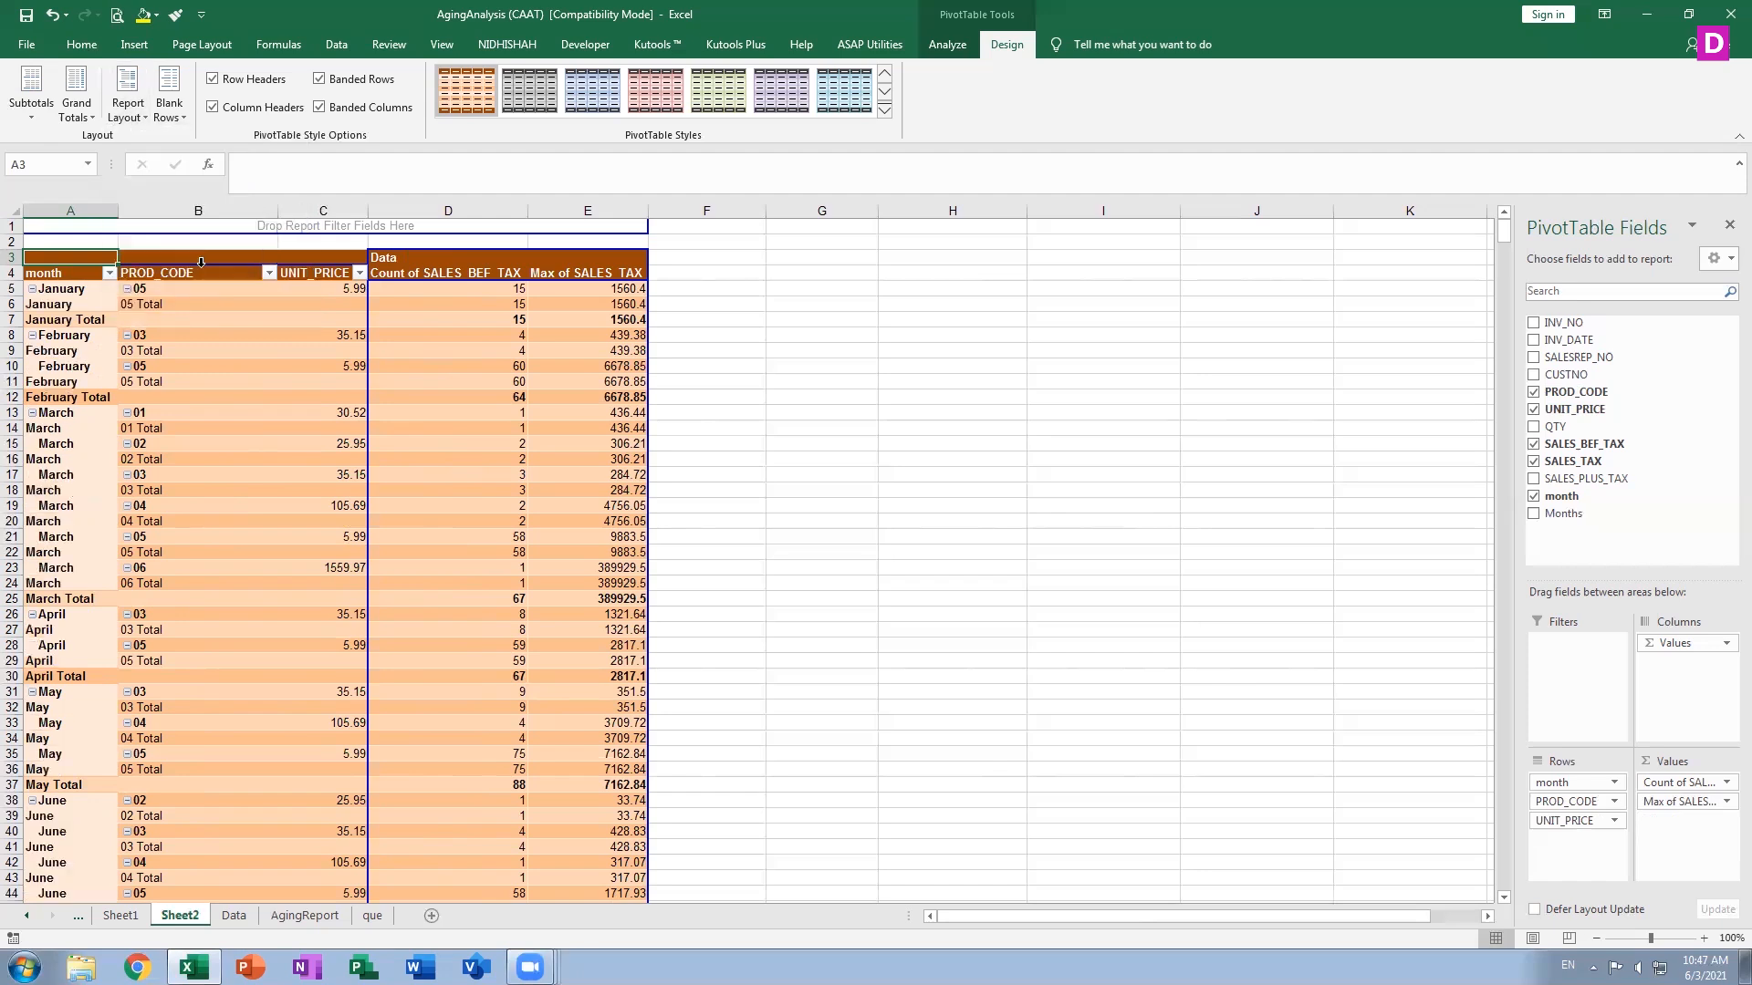
# Open the print preview to check how the PivotTable will print
pyautogui.hotkey('ctrl', 'p')
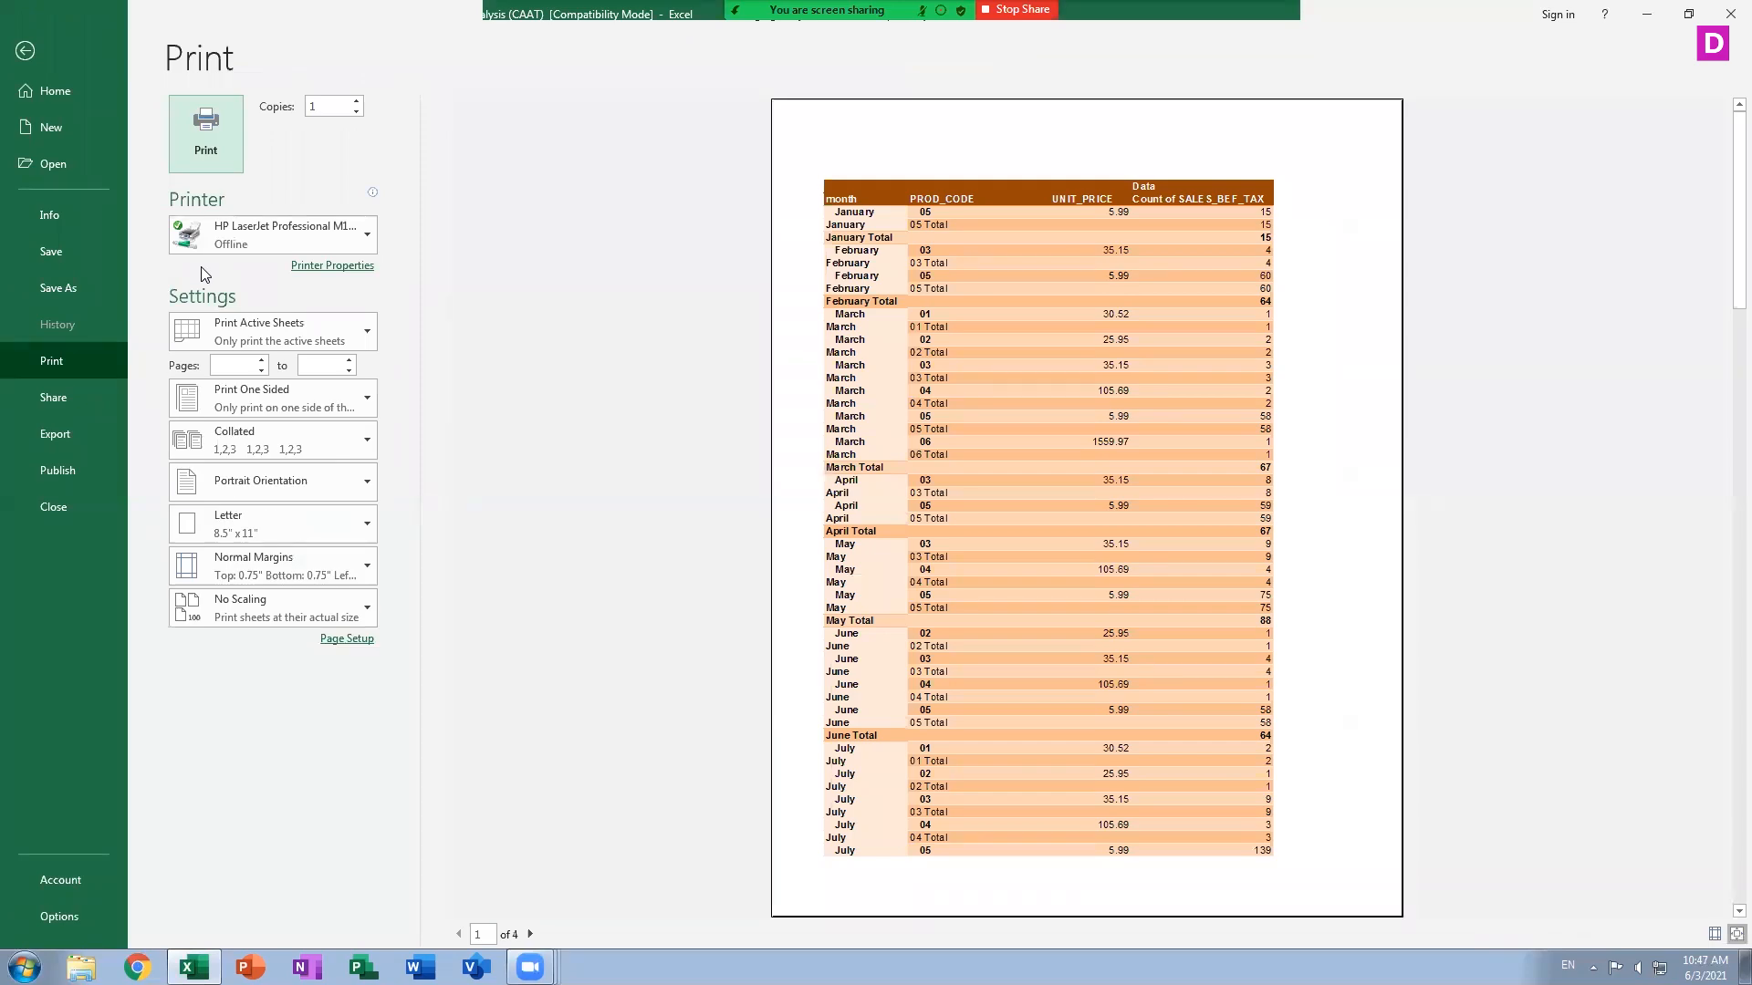
pyautogui.click(28, 52)
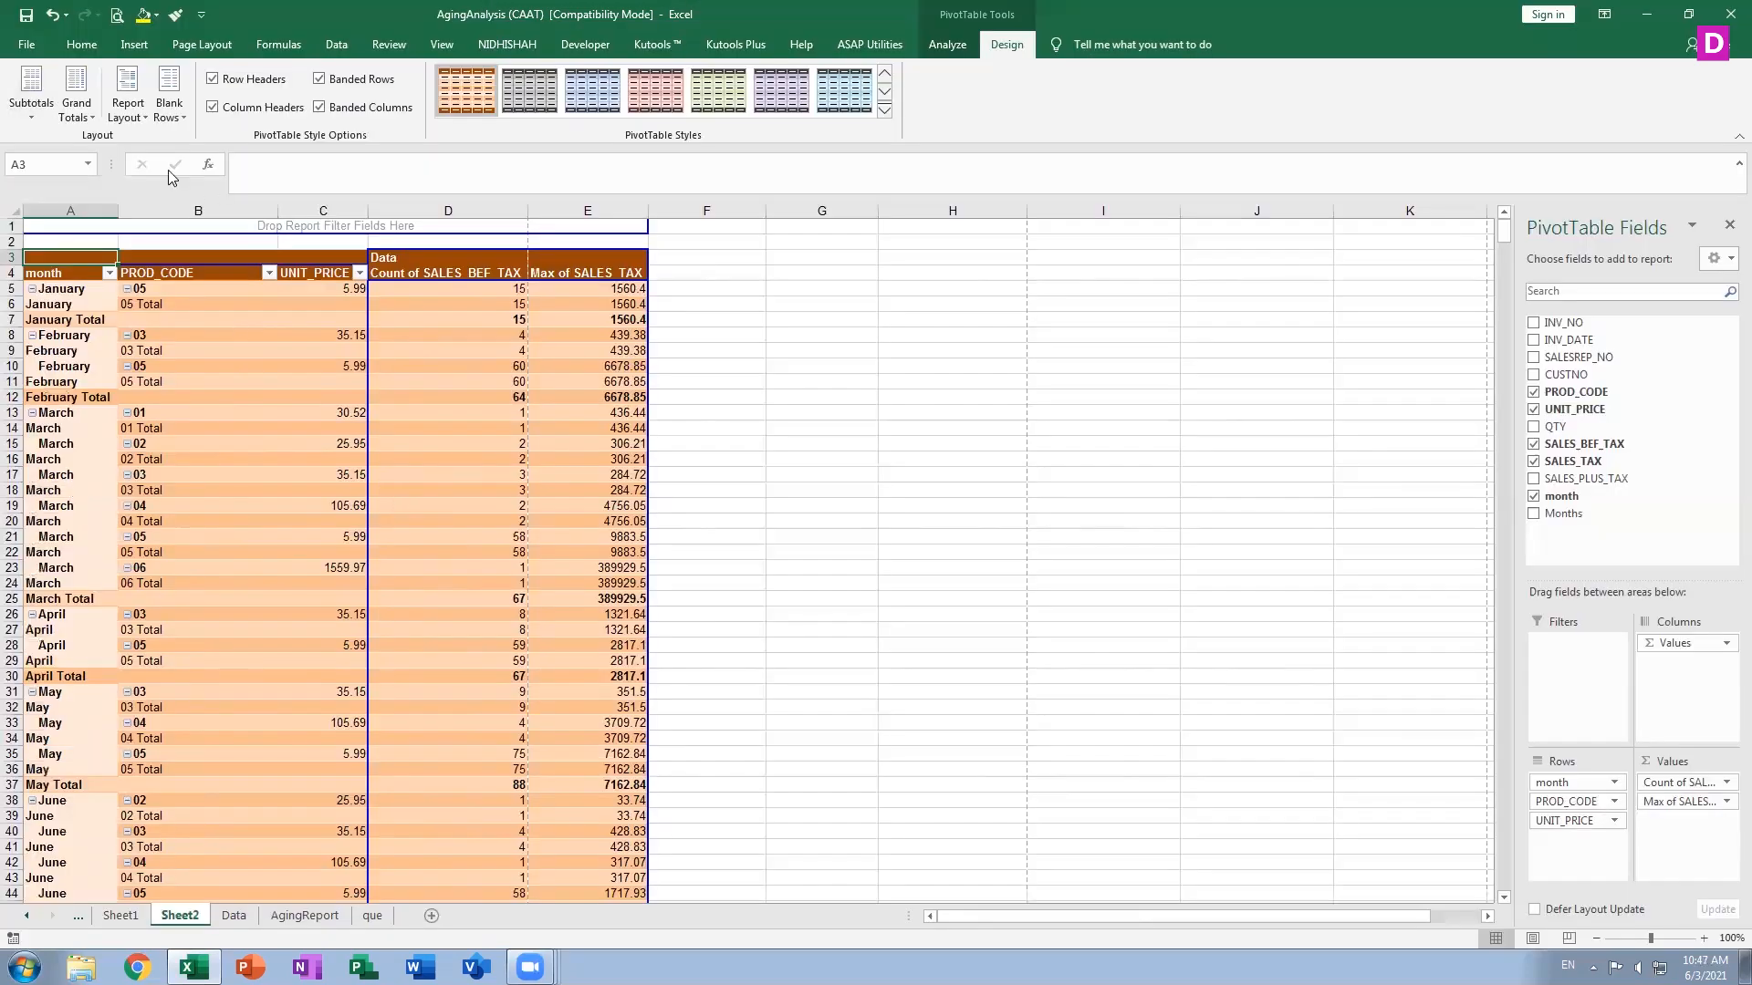
# Stop repeating item labels in the PivotTable and check the result in print preview
pyautogui.click(126, 109)
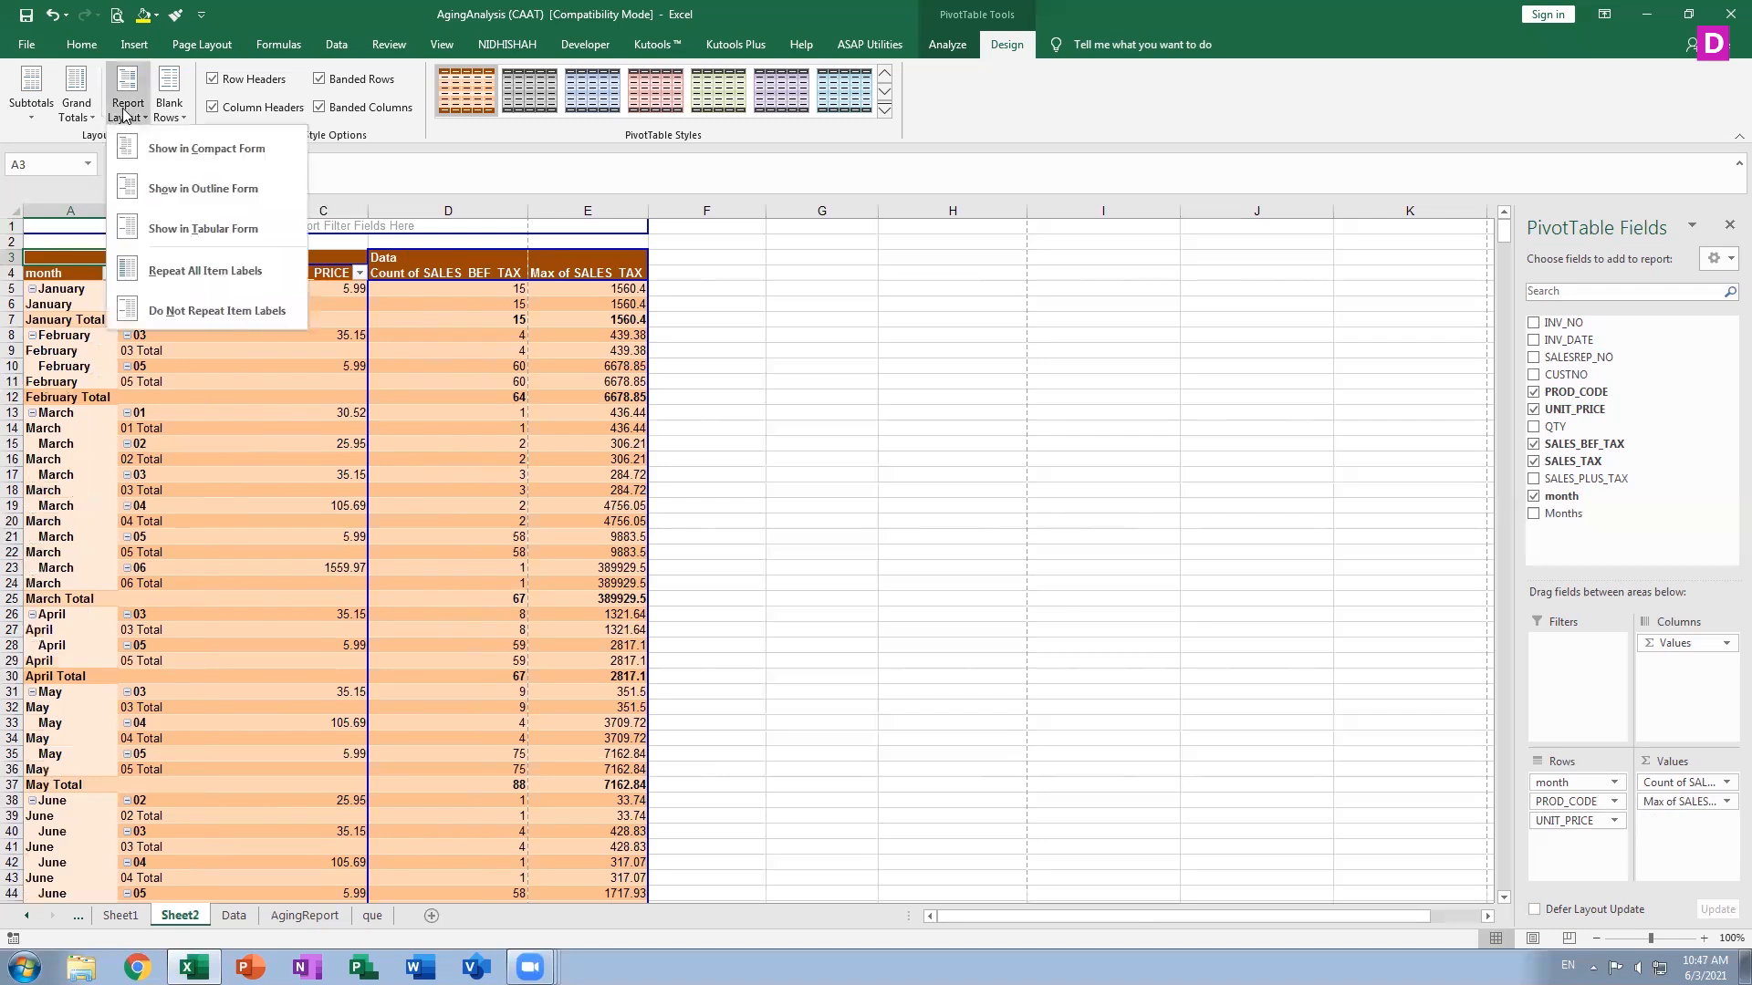
pyautogui.click(253, 311)
pyautogui.hotkey('ctrl', 'p')
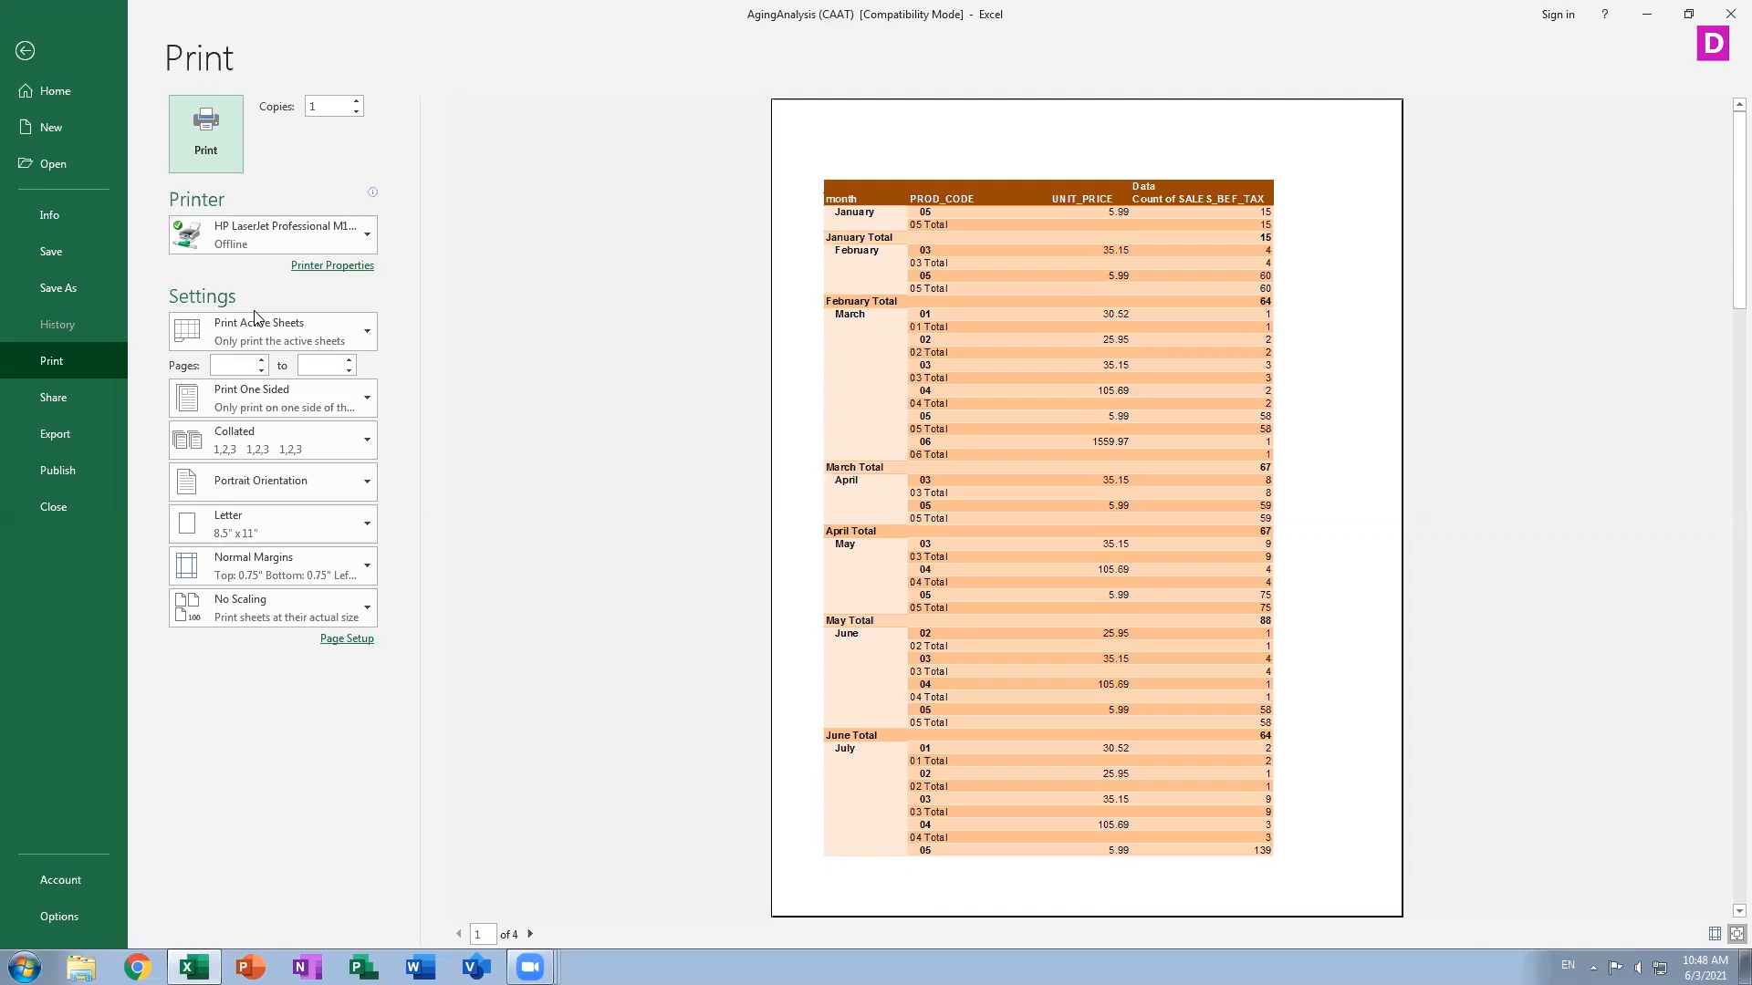
pyautogui.press('Escape')
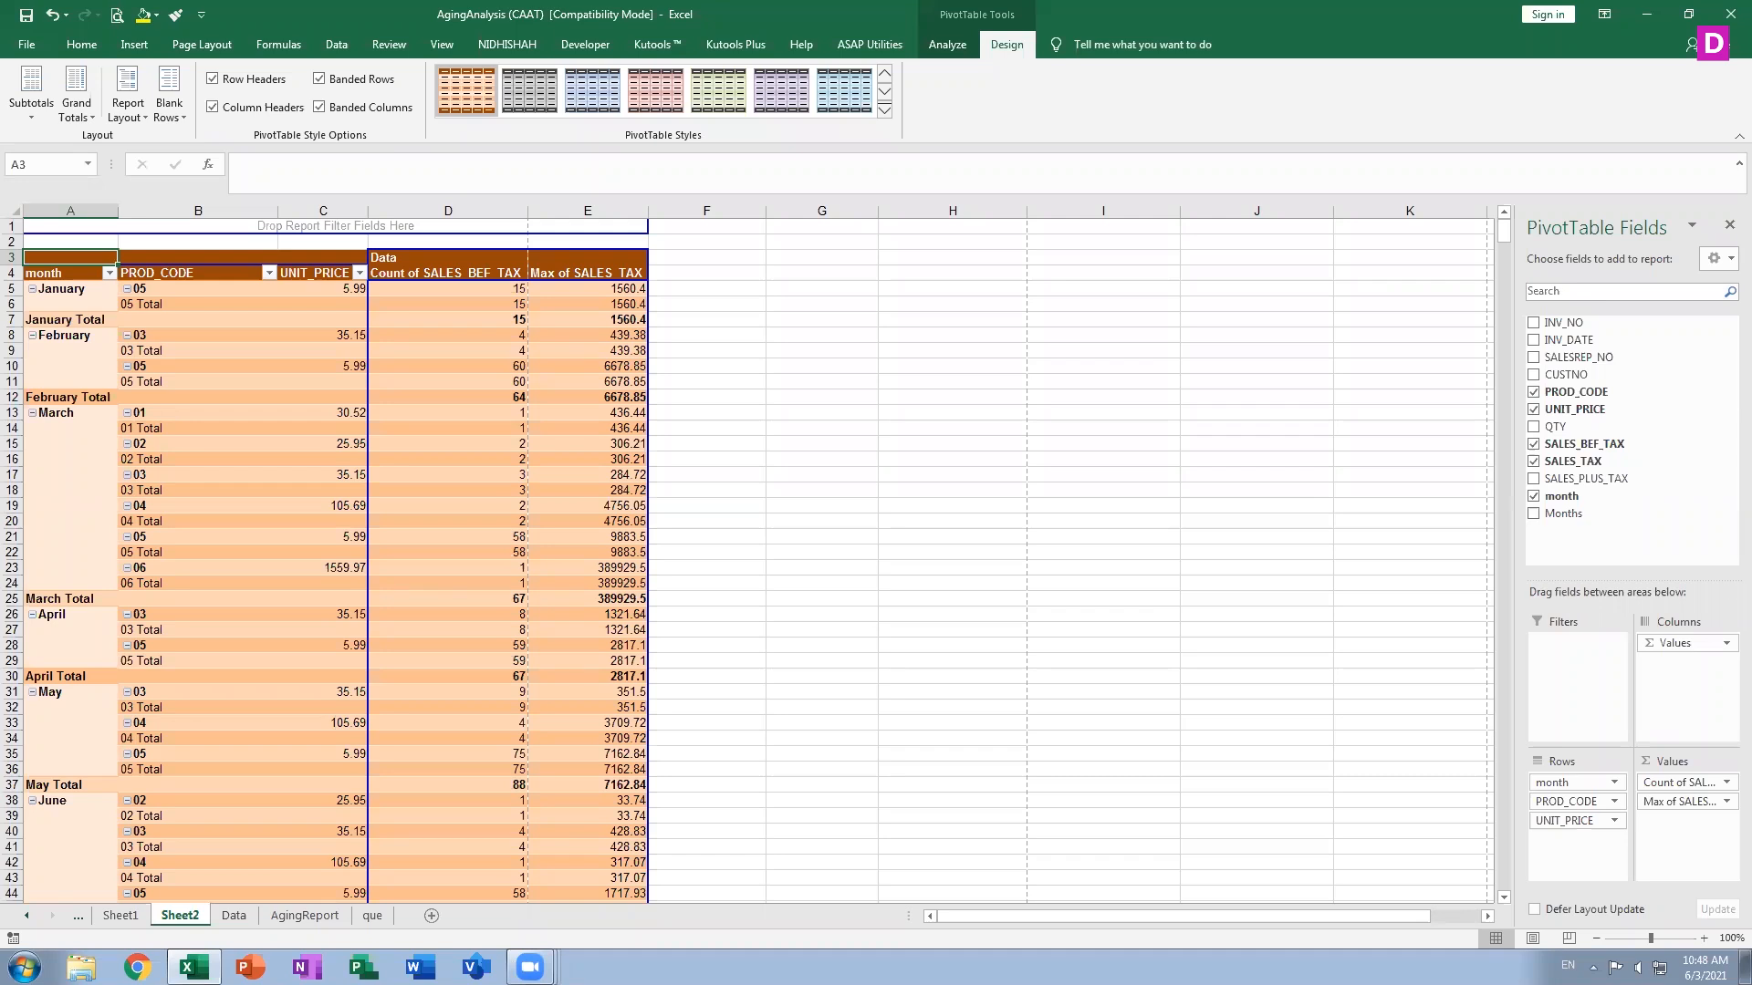
# Insert a blank line after each item in the PivotTable
pyautogui.click(88, 107)
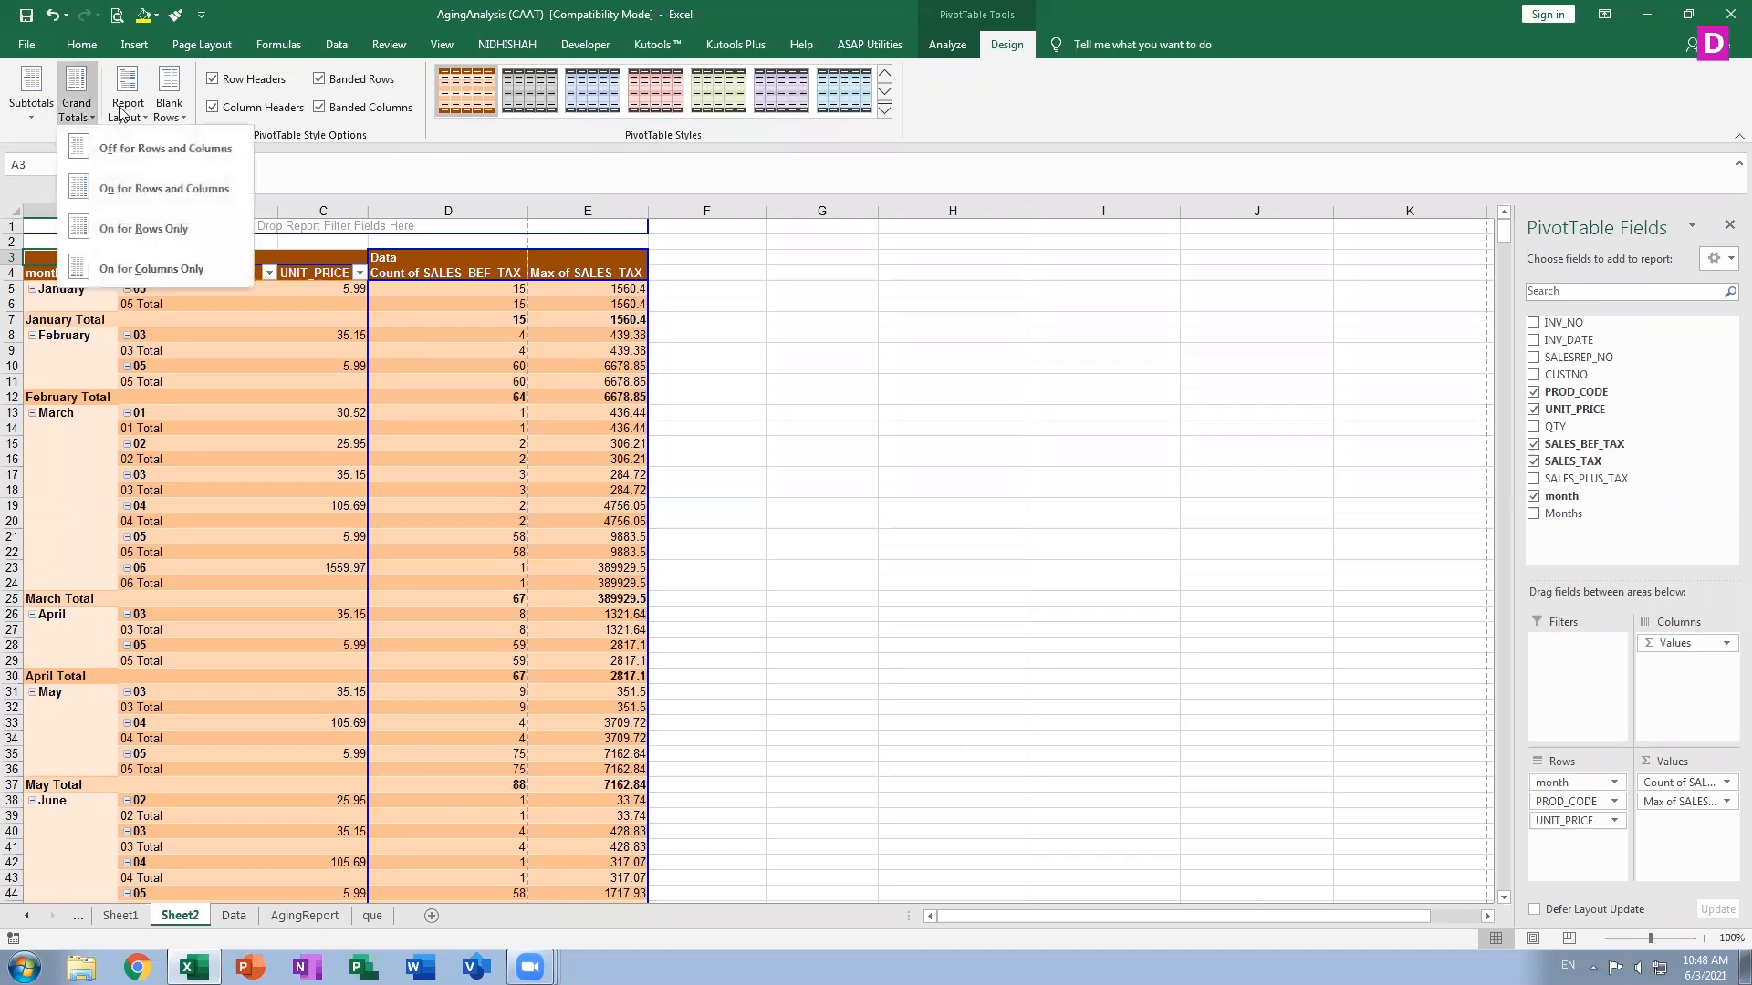
pyautogui.moveTo(167, 112)
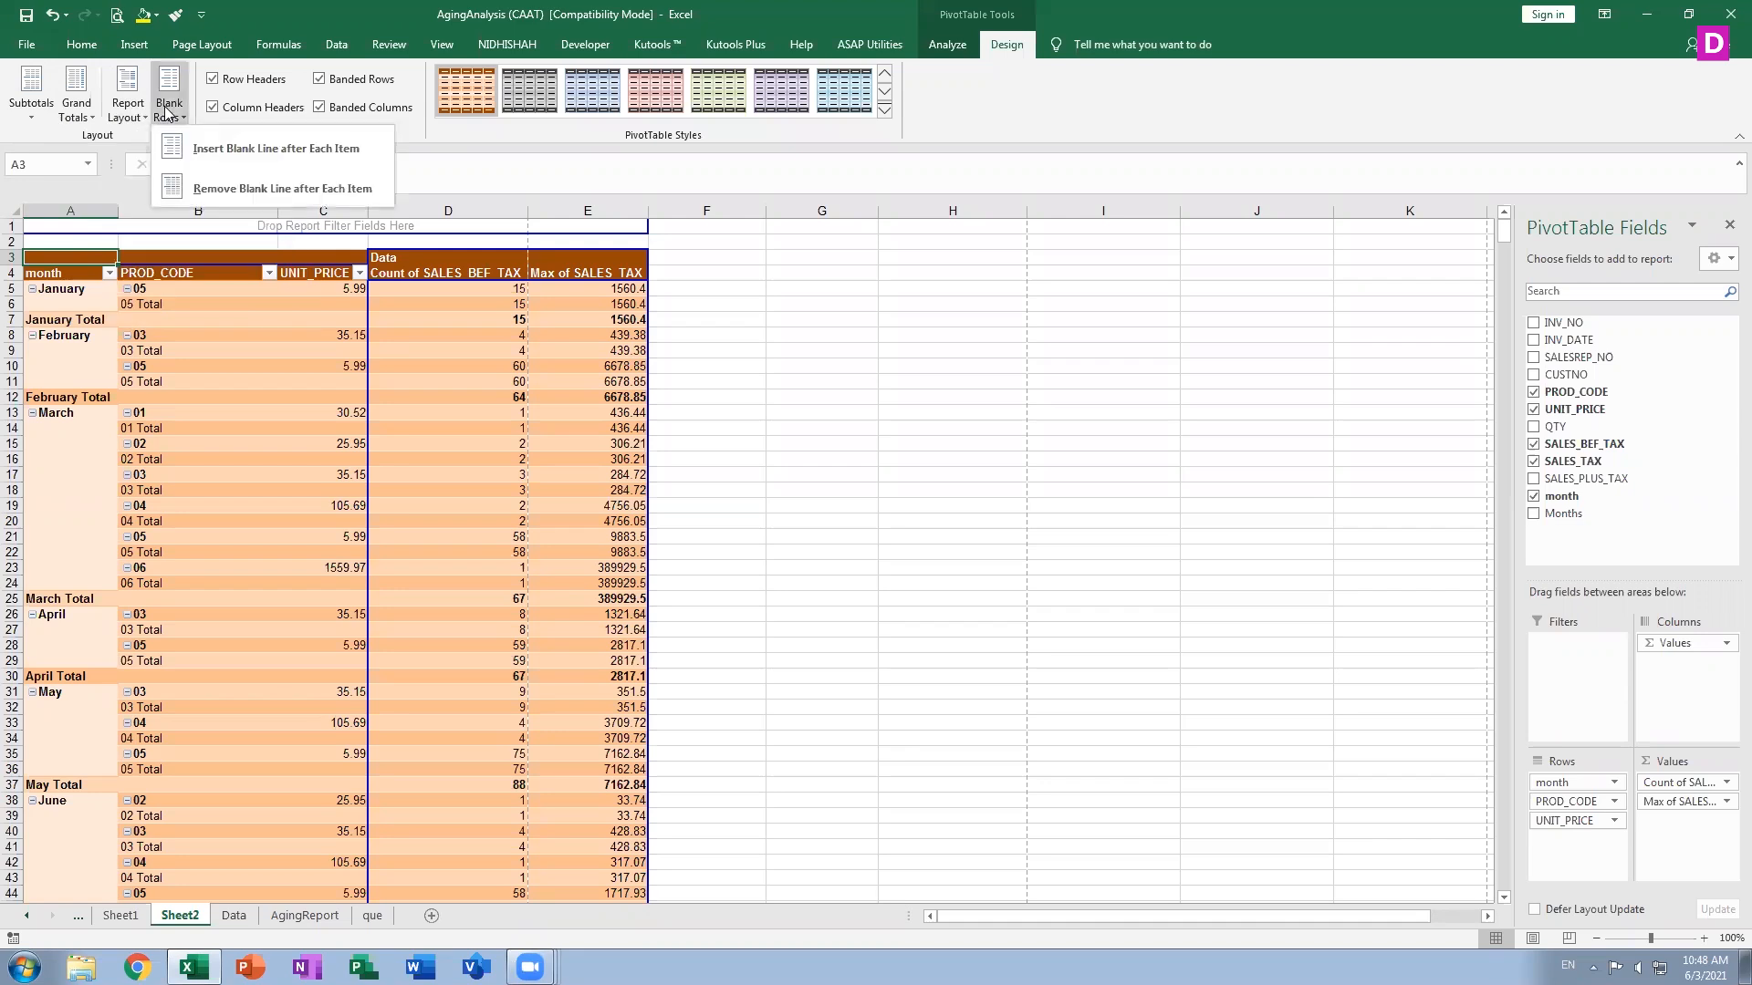
pyautogui.click(217, 143)
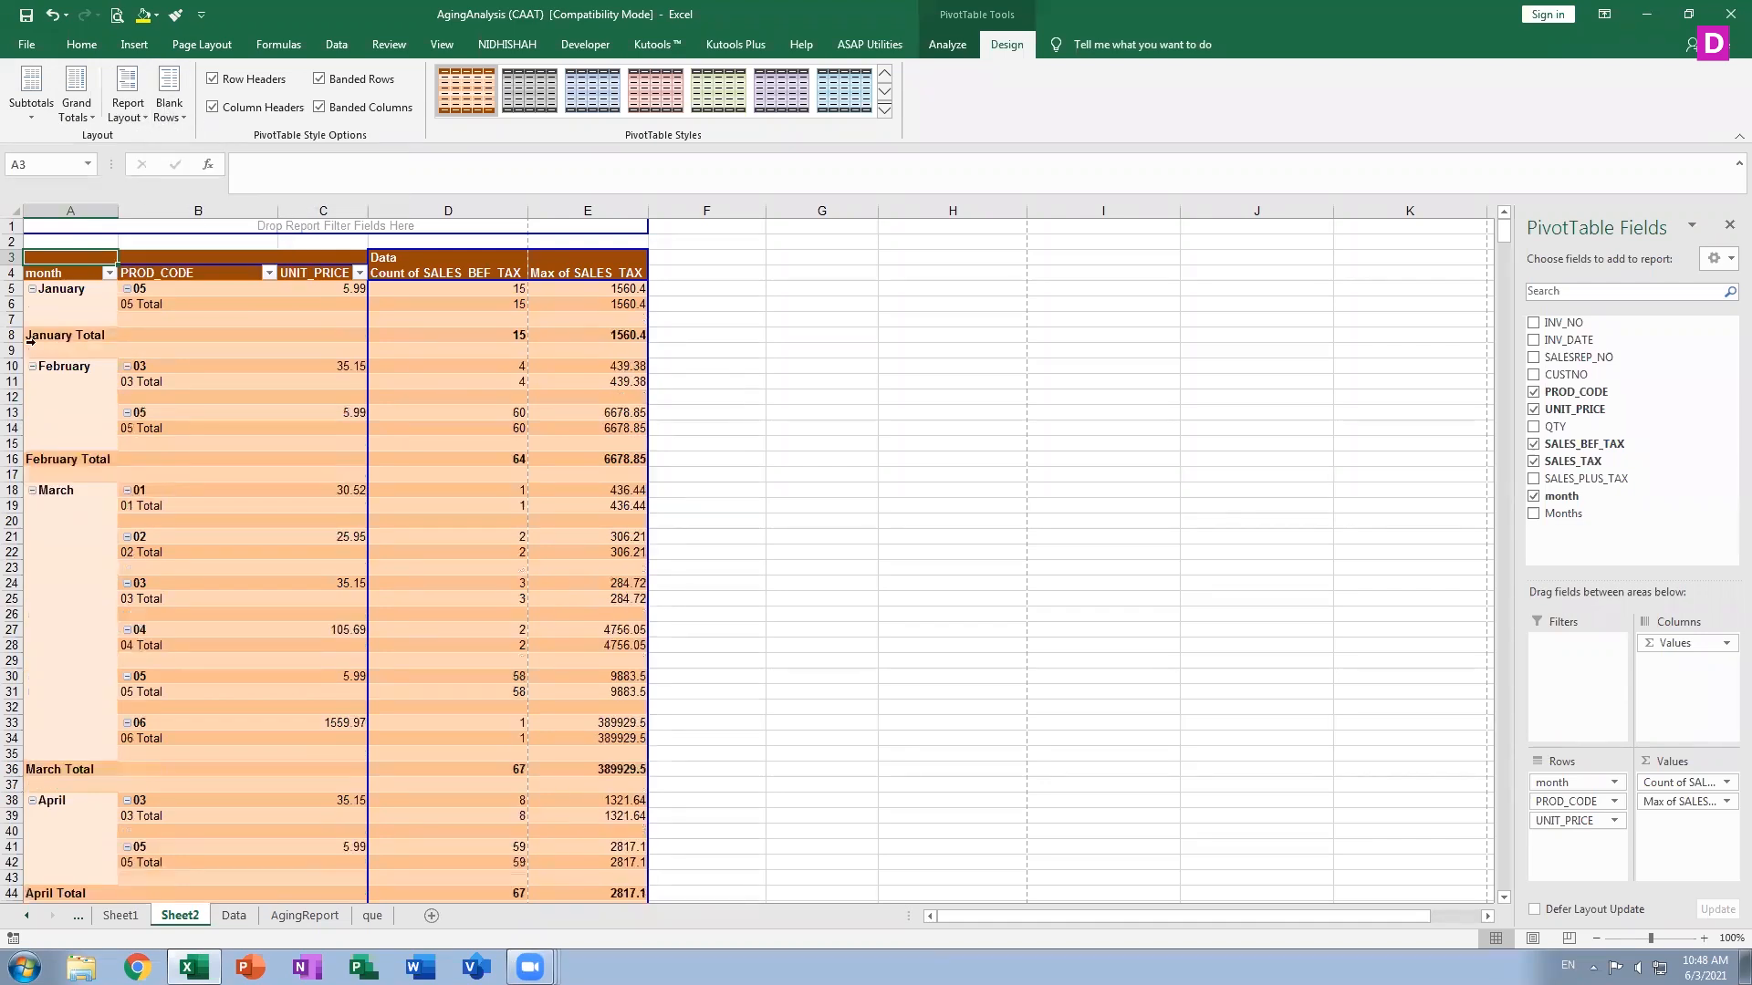
pyautogui.click(70, 351)
pyautogui.click(185, 353)
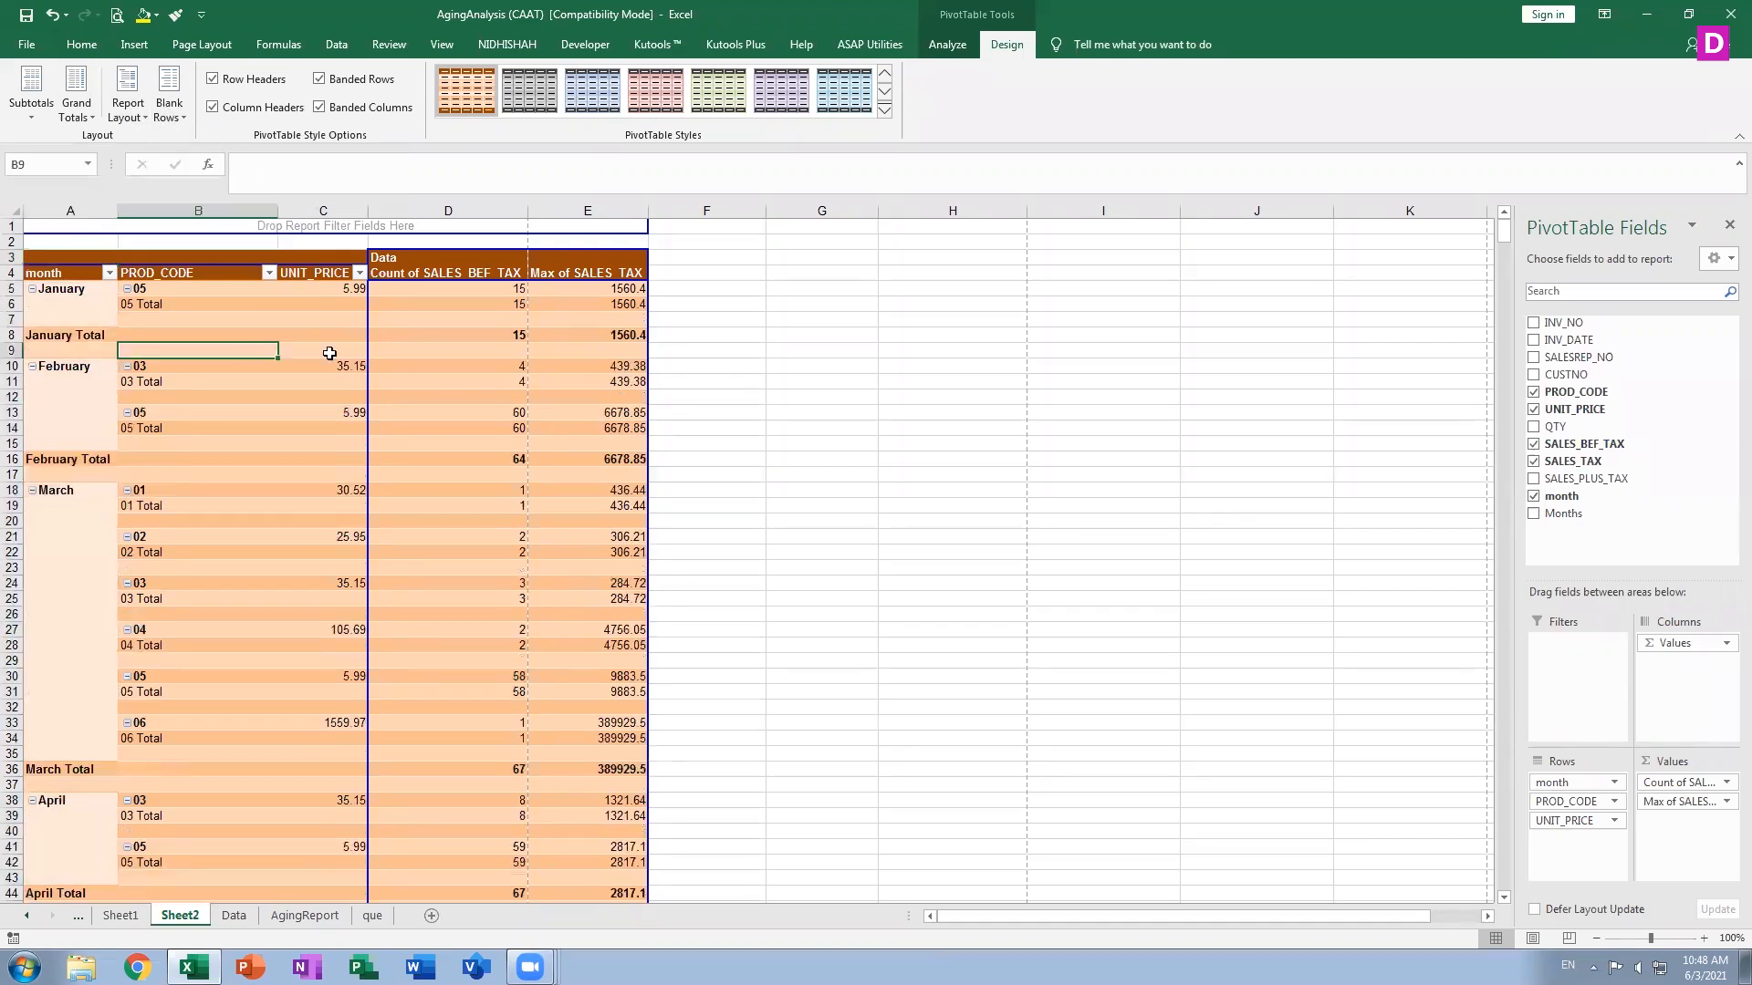
pyautogui.click(398, 355)
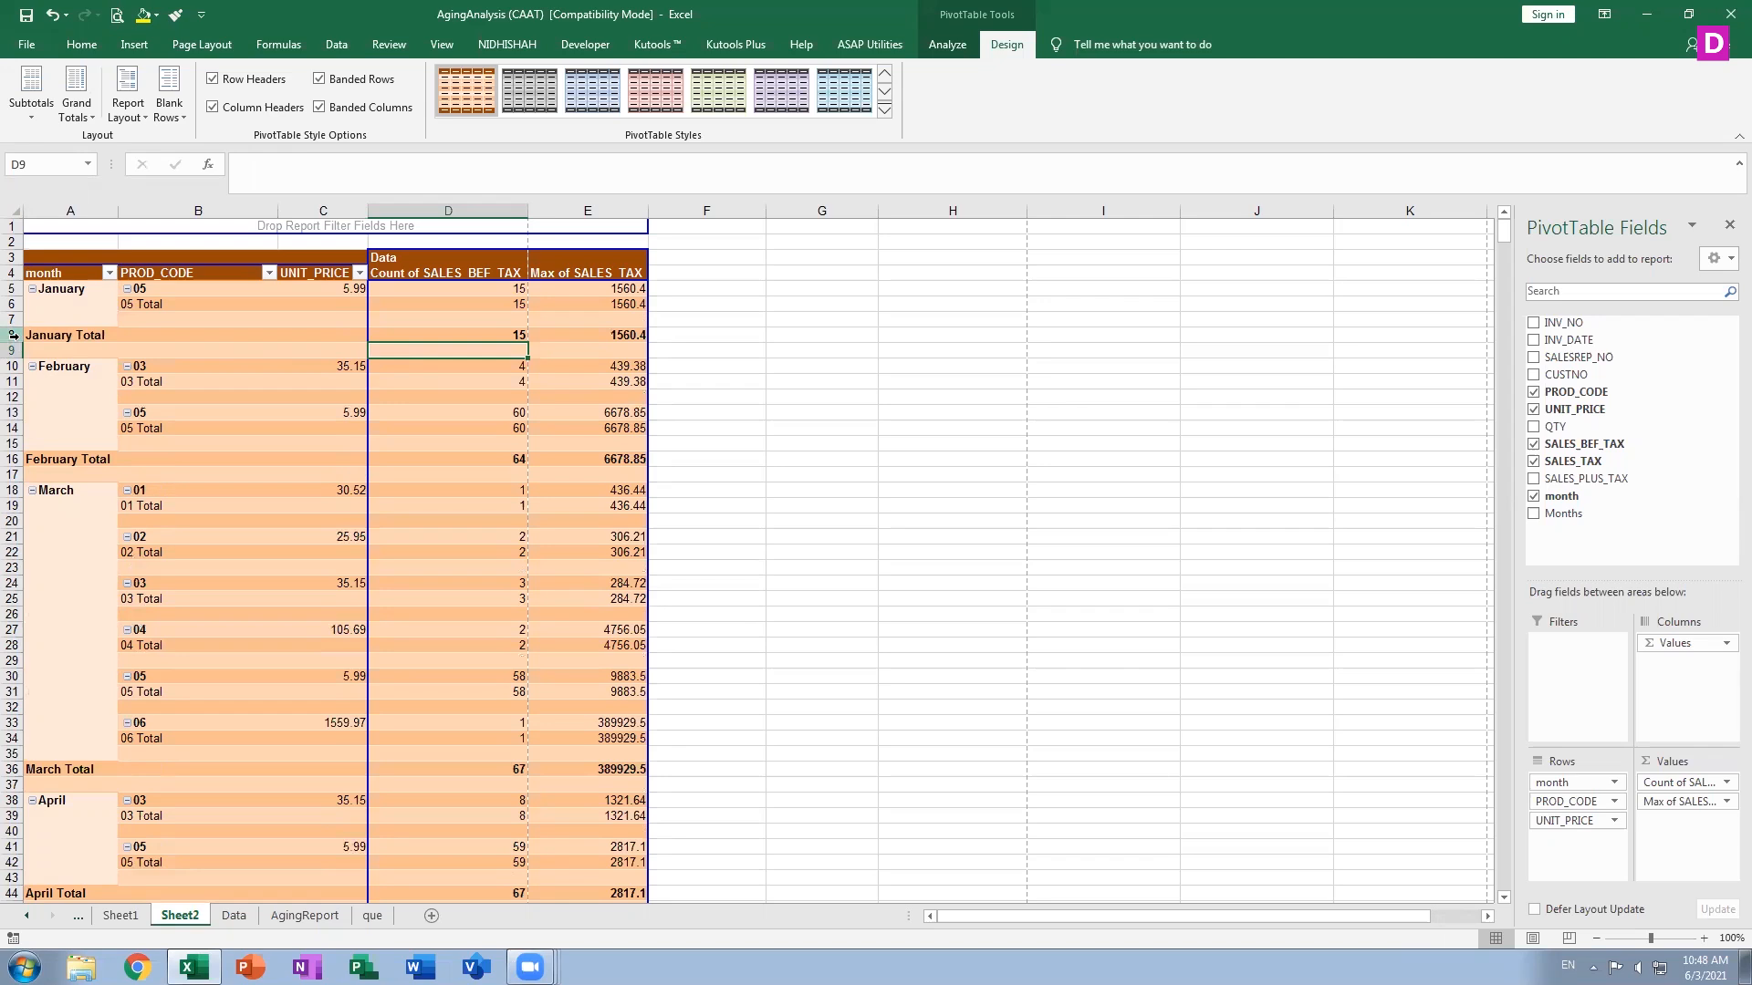
# Repeat all item labels again and page through the print preview to the last page
pyautogui.click(115, 114)
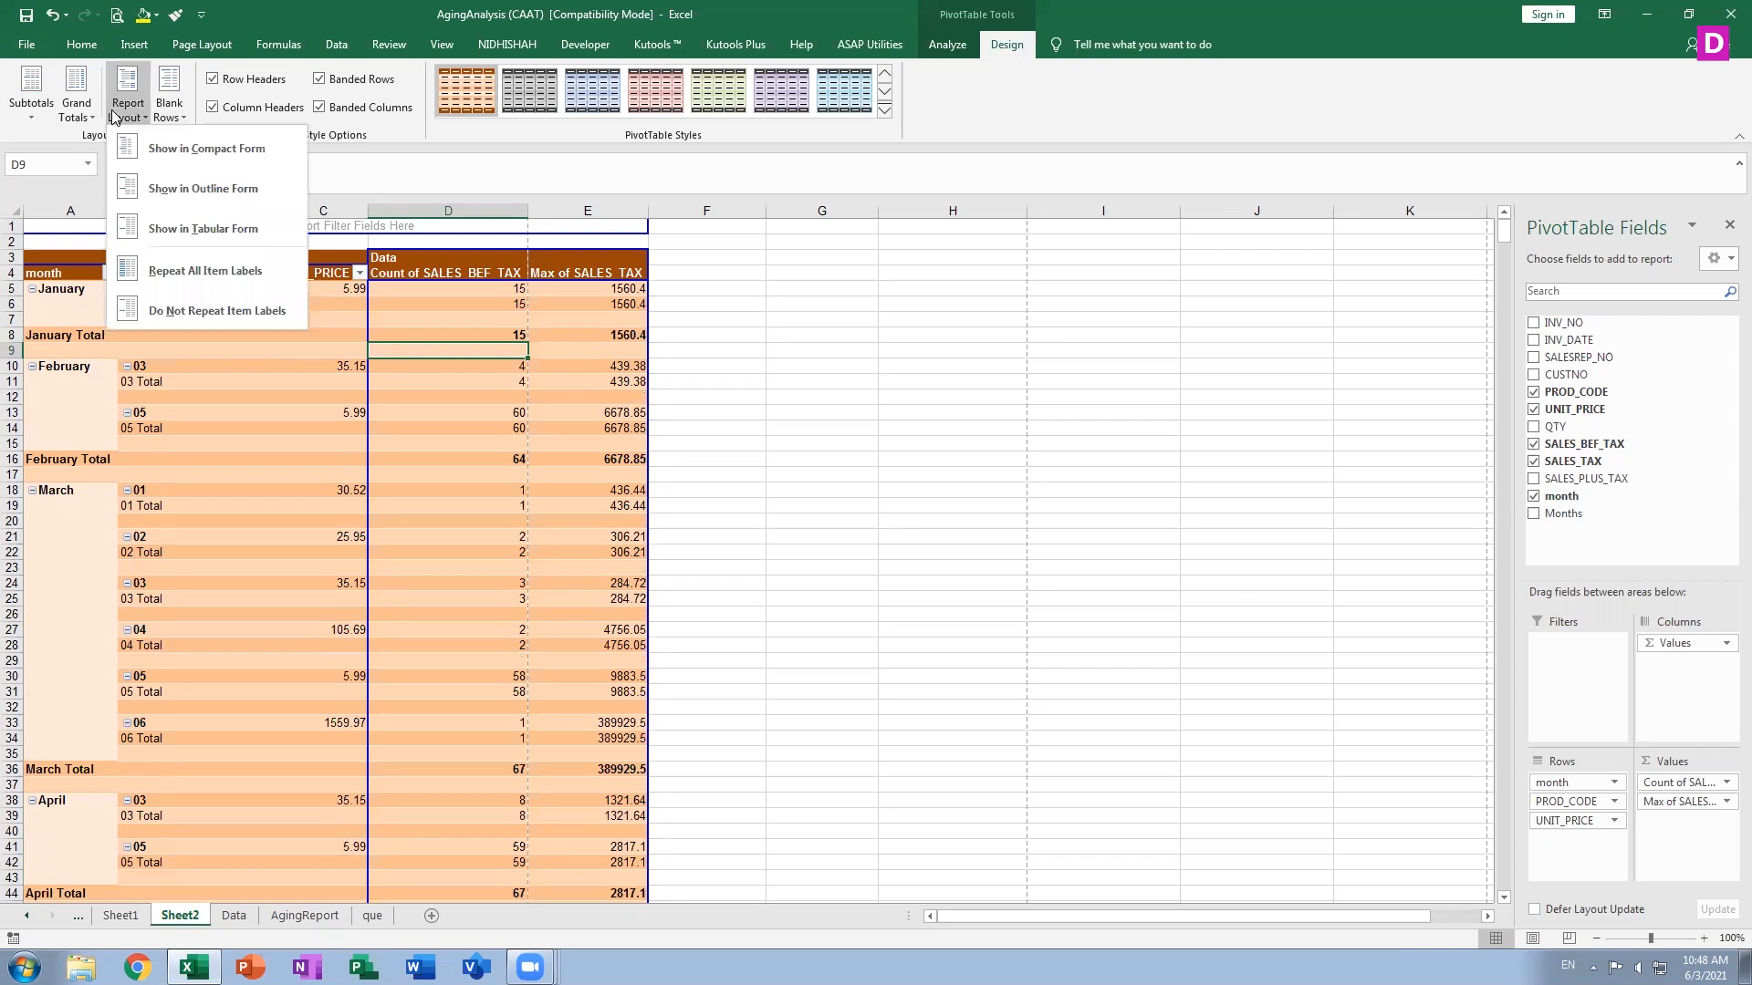
pyautogui.click(189, 264)
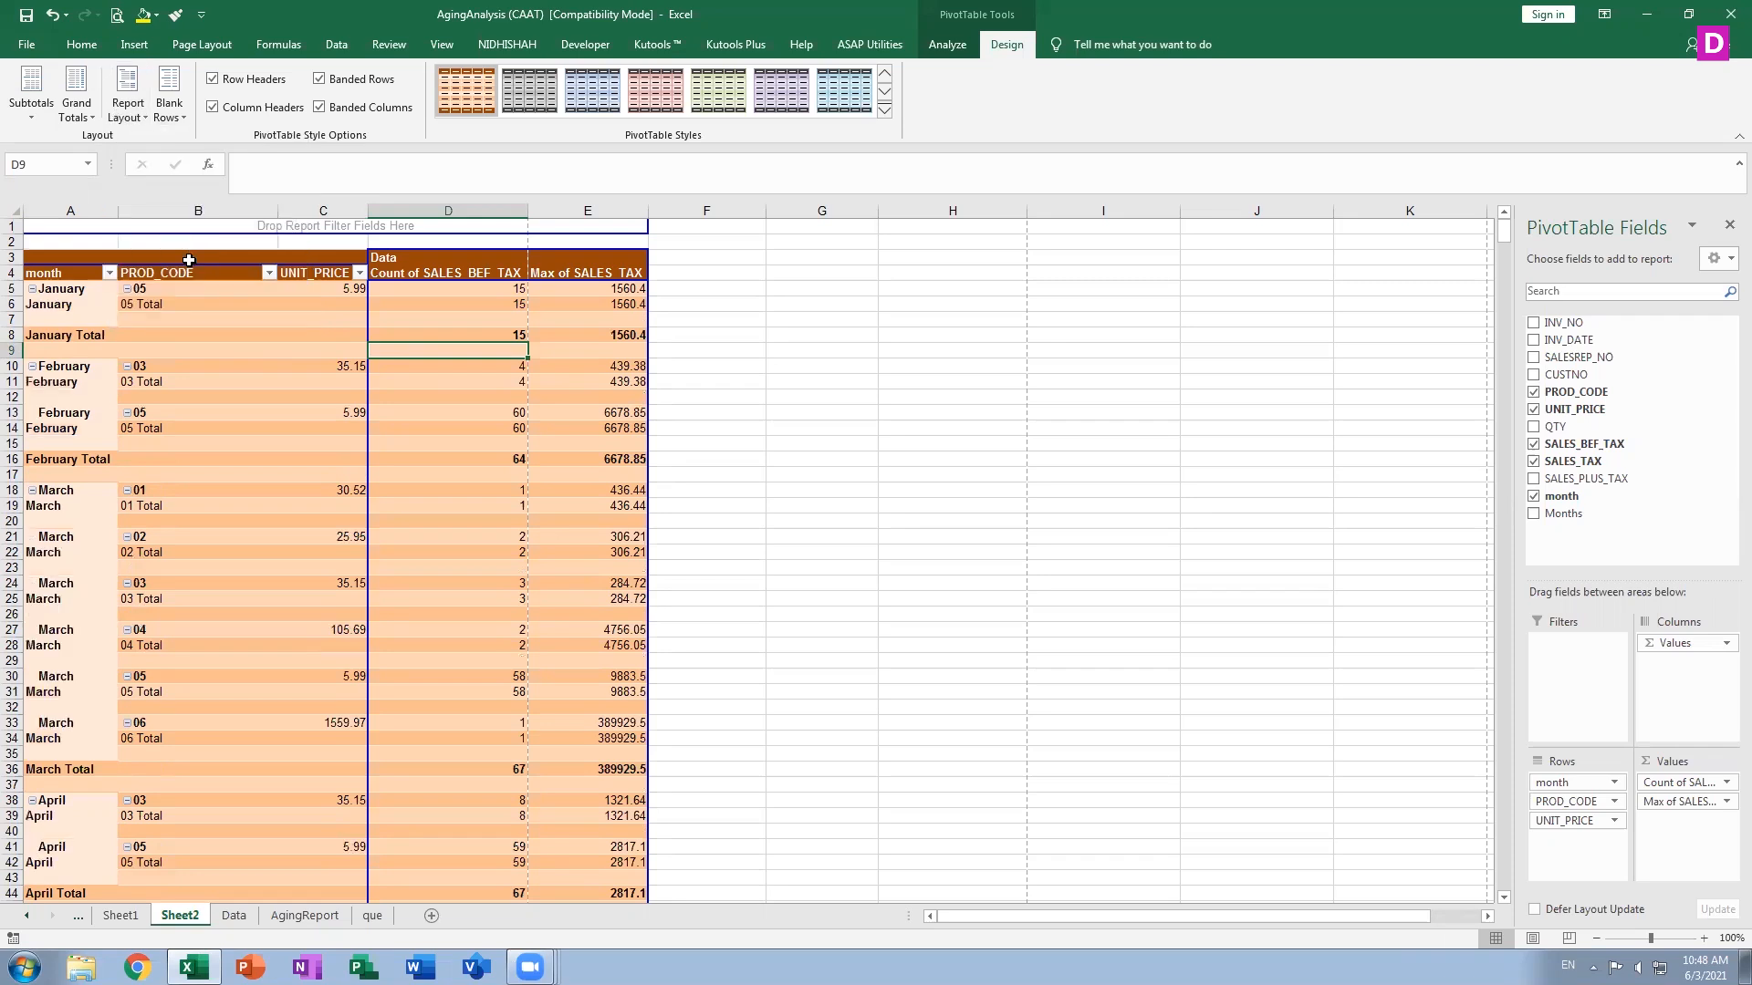
pyautogui.hotkey('ctrl', 'p')
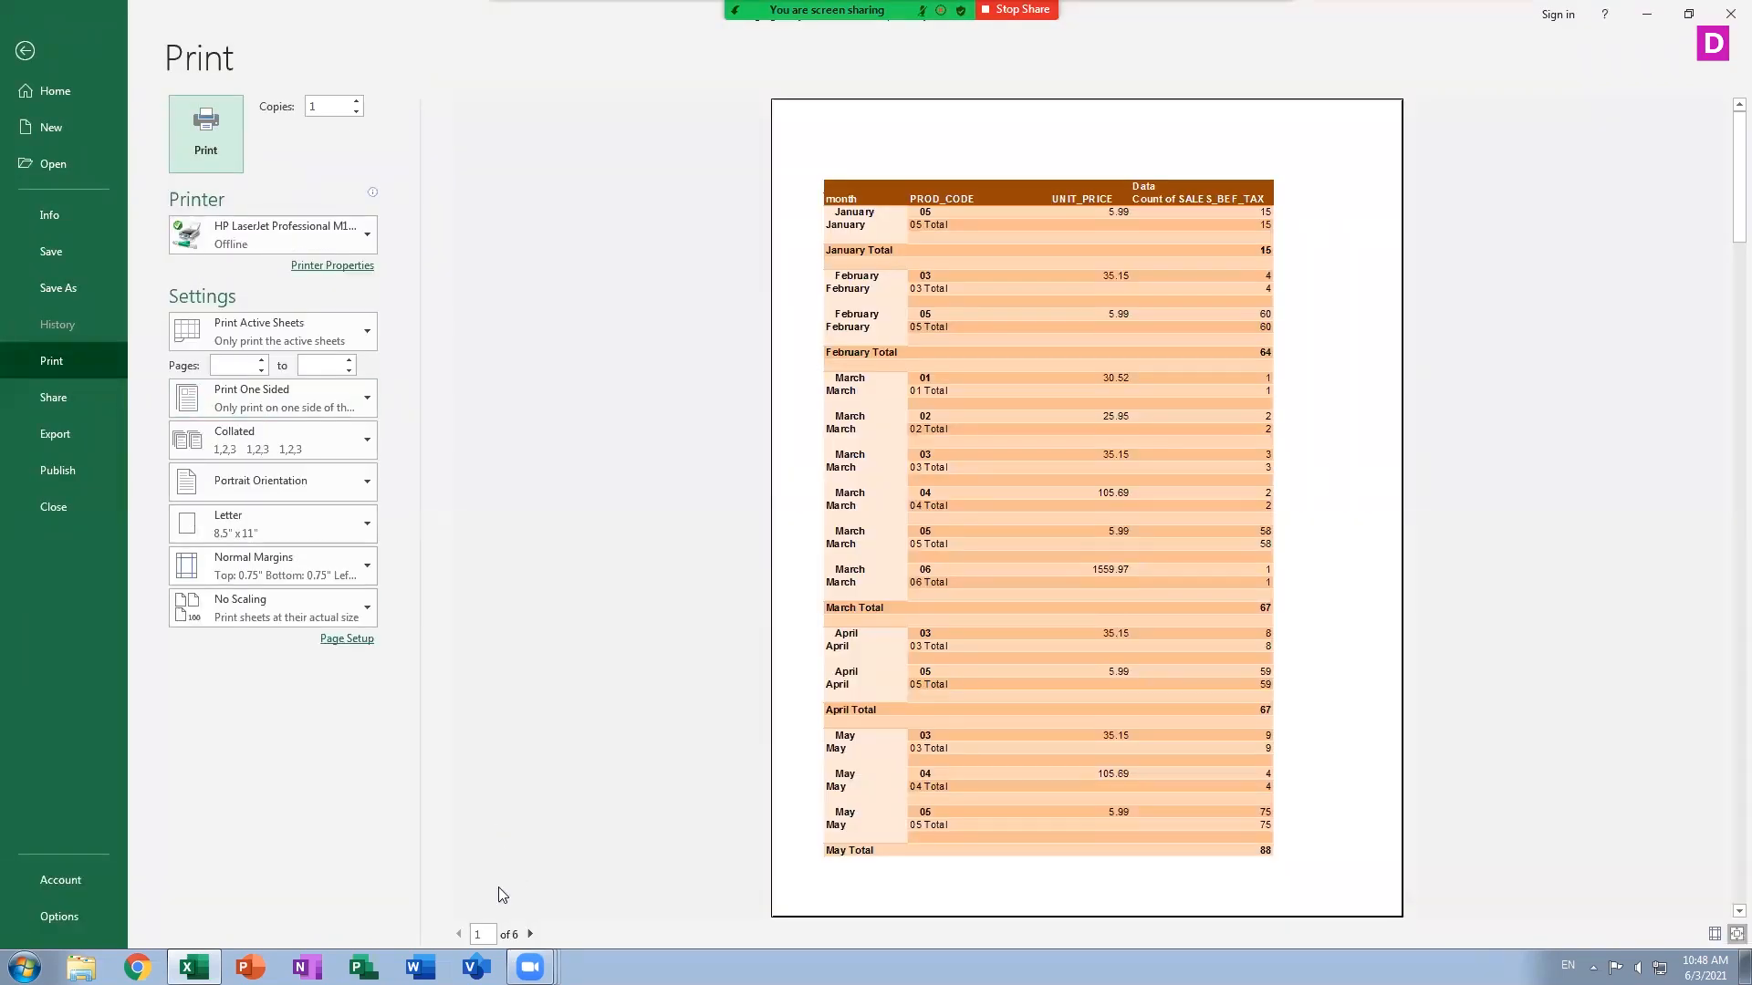
pyautogui.click(530, 935)
pyautogui.click(530, 935)
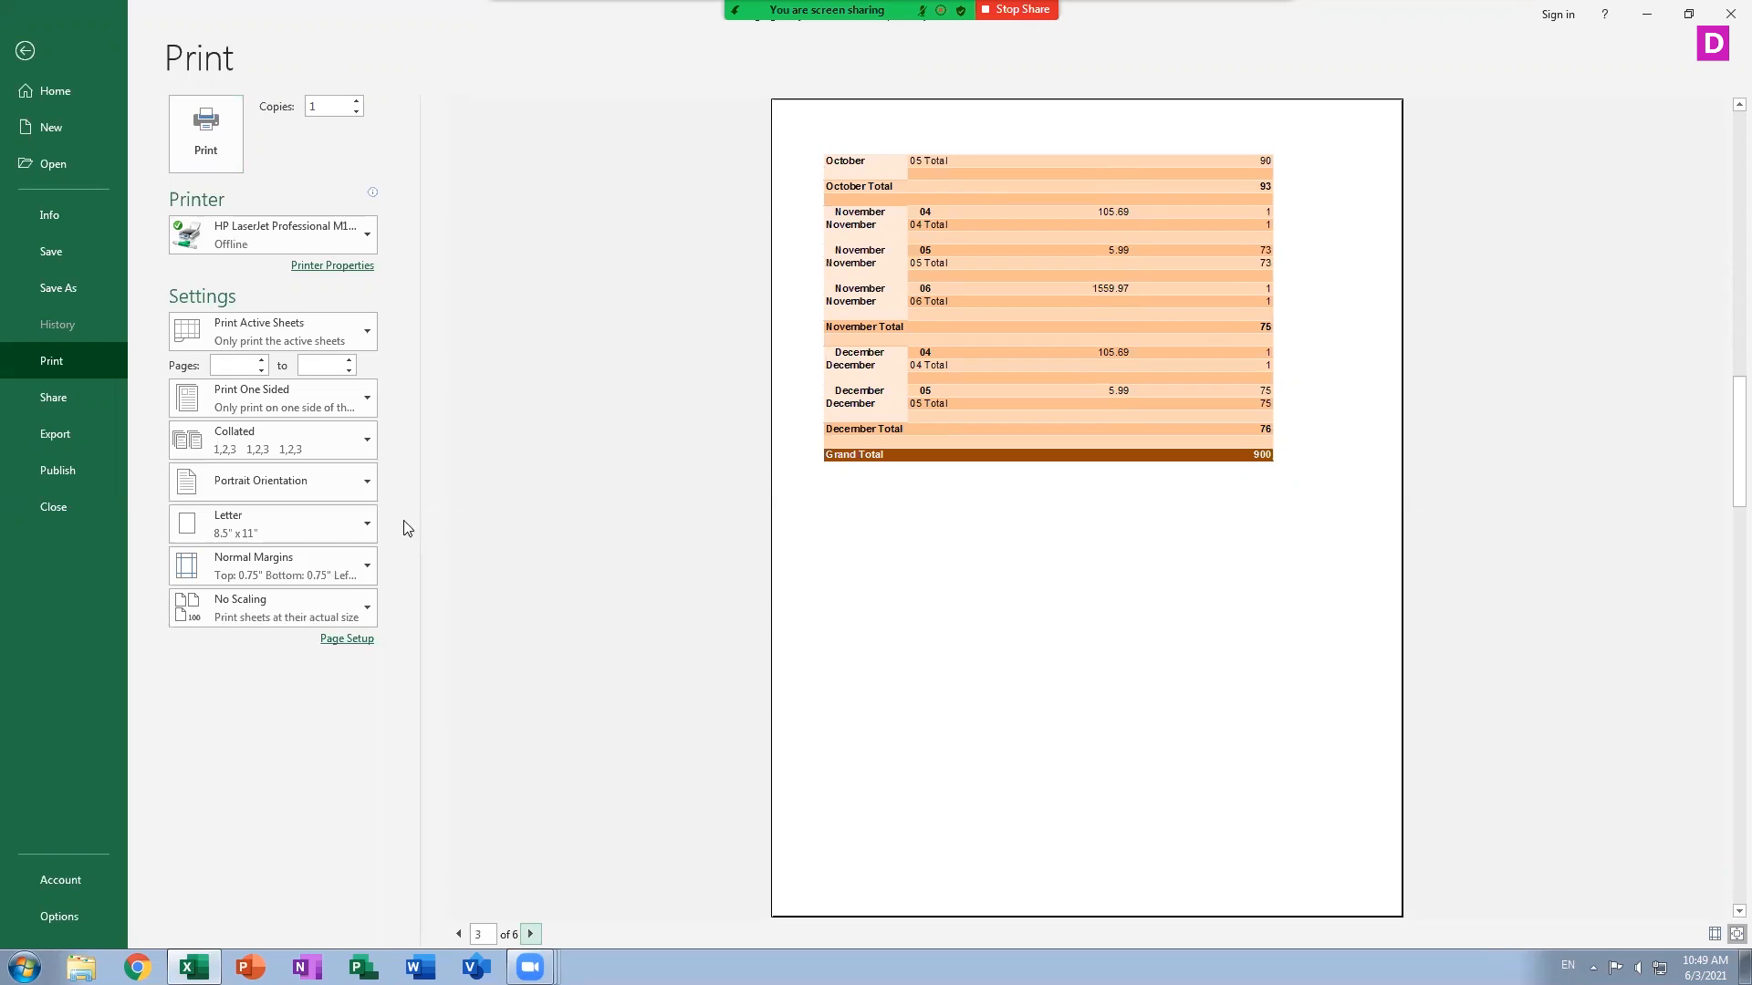
pyautogui.click(24, 50)
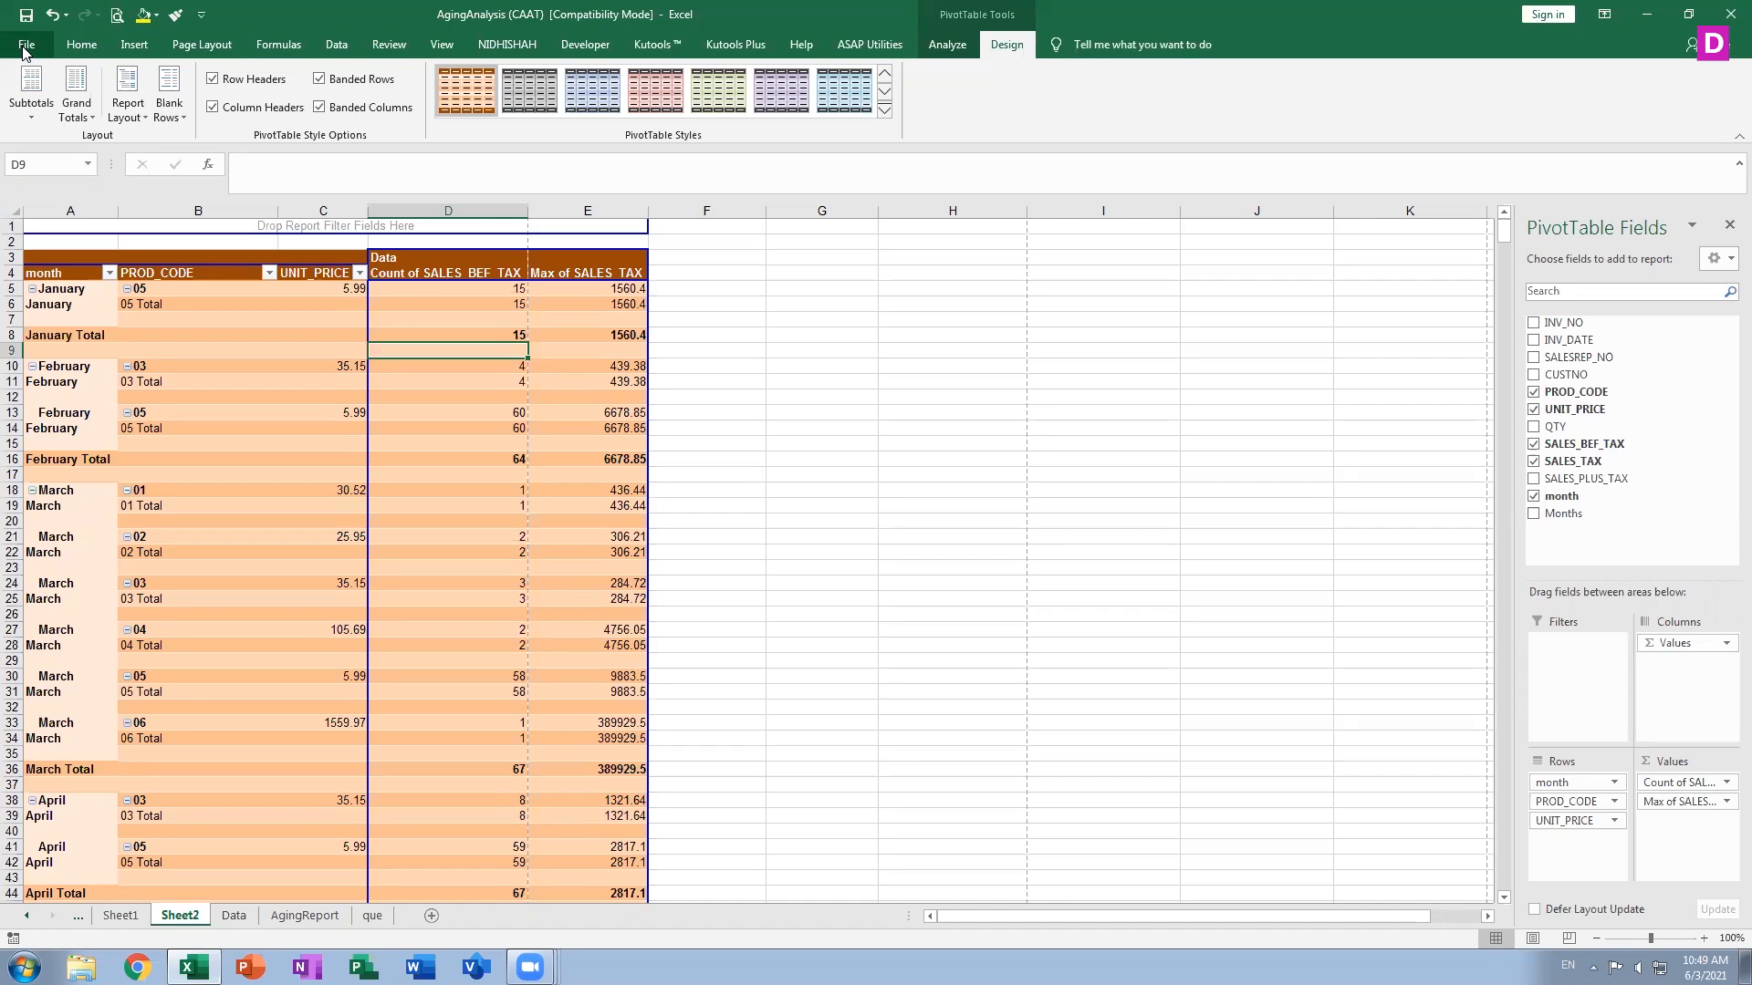
# Move down and back up through the PivotTable rows to review the layout with blank lines
pyautogui.press('Down')
pyautogui.press('Down')
pyautogui.press('Down')
pyautogui.press('Down')
pyautogui.press('Down')
pyautogui.press('Down')
pyautogui.press('Down')
pyautogui.press('Down')
pyautogui.press('Down')
pyautogui.press('Down')
pyautogui.press('Down')
pyautogui.press('Down')
pyautogui.press('Down')
pyautogui.press('Down')
pyautogui.press('Down')
pyautogui.press('Down')
pyautogui.press('Down')
pyautogui.press('Down')
pyautogui.press('Down')
pyautogui.press('Down')
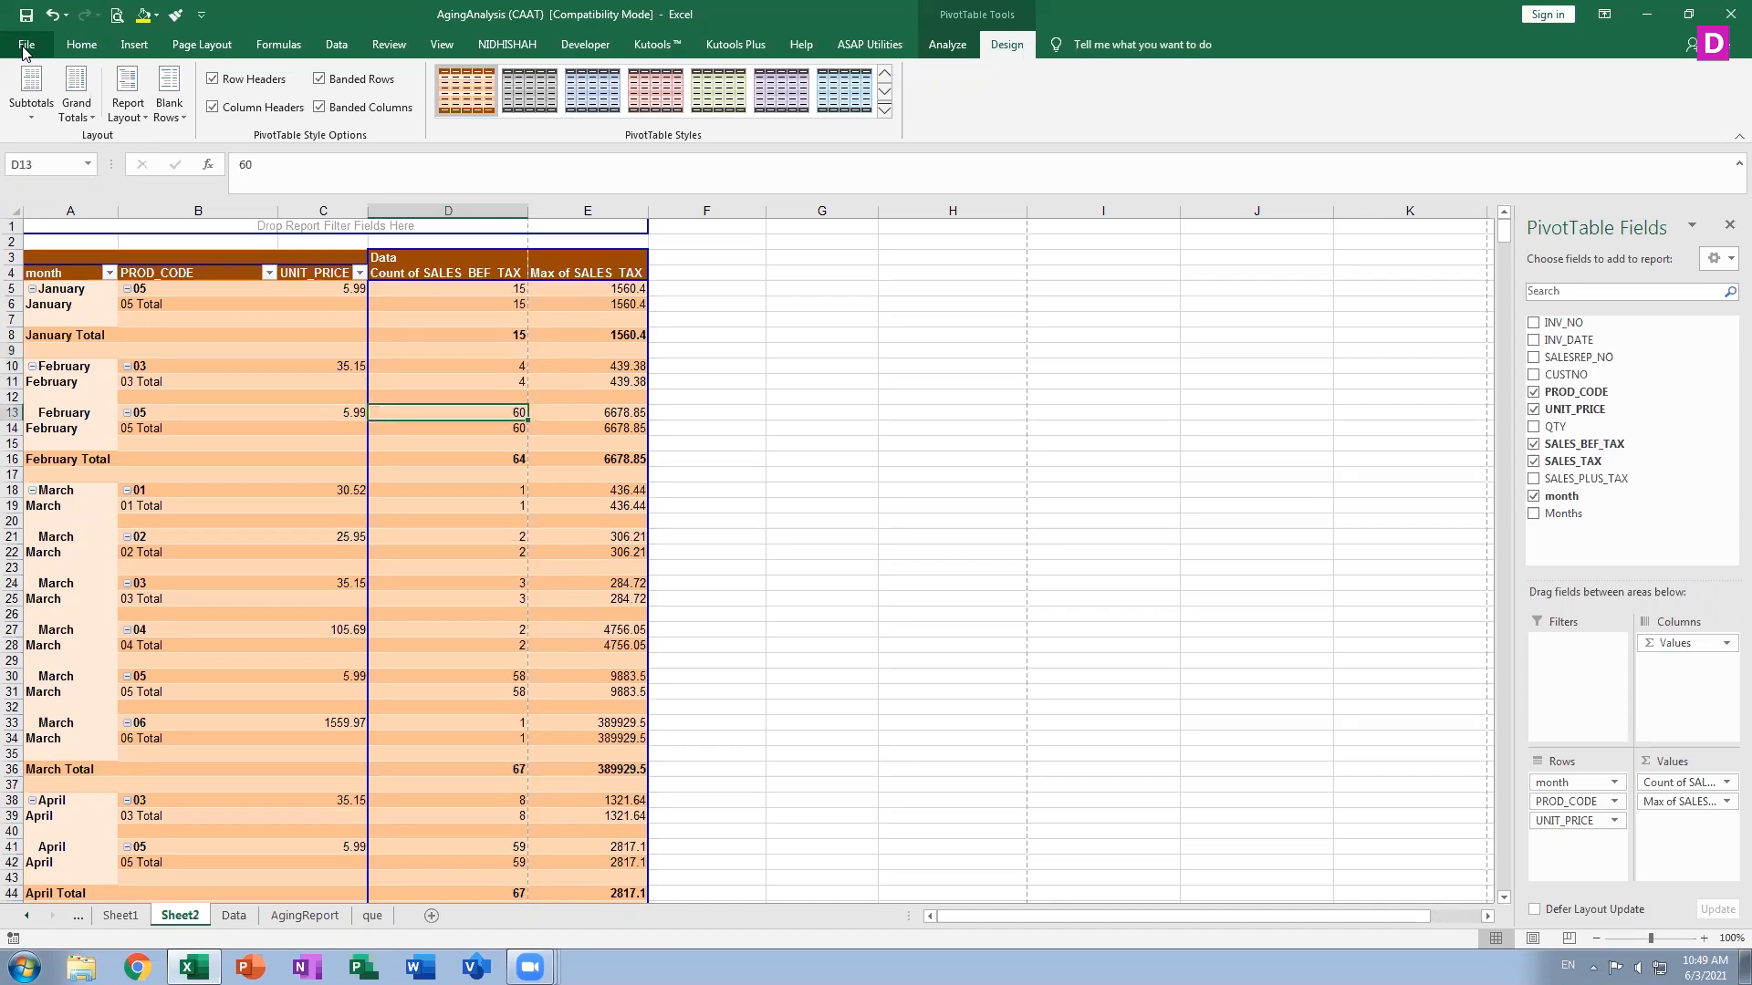
pyautogui.press('Down')
pyautogui.press('Down')
pyautogui.press('Down')
pyautogui.press('Down')
pyautogui.press('Down')
pyautogui.press('Down')
pyautogui.press('Down')
pyautogui.press('Down')
pyautogui.press('Down')
pyautogui.press('Down')
pyautogui.press('Down')
pyautogui.press('Down')
pyautogui.press('Down')
pyautogui.press('Down')
pyautogui.press('Down')
pyautogui.press('Down')
pyautogui.press('Down')
pyautogui.press('Down')
pyautogui.press('Down')
pyautogui.press('Down')
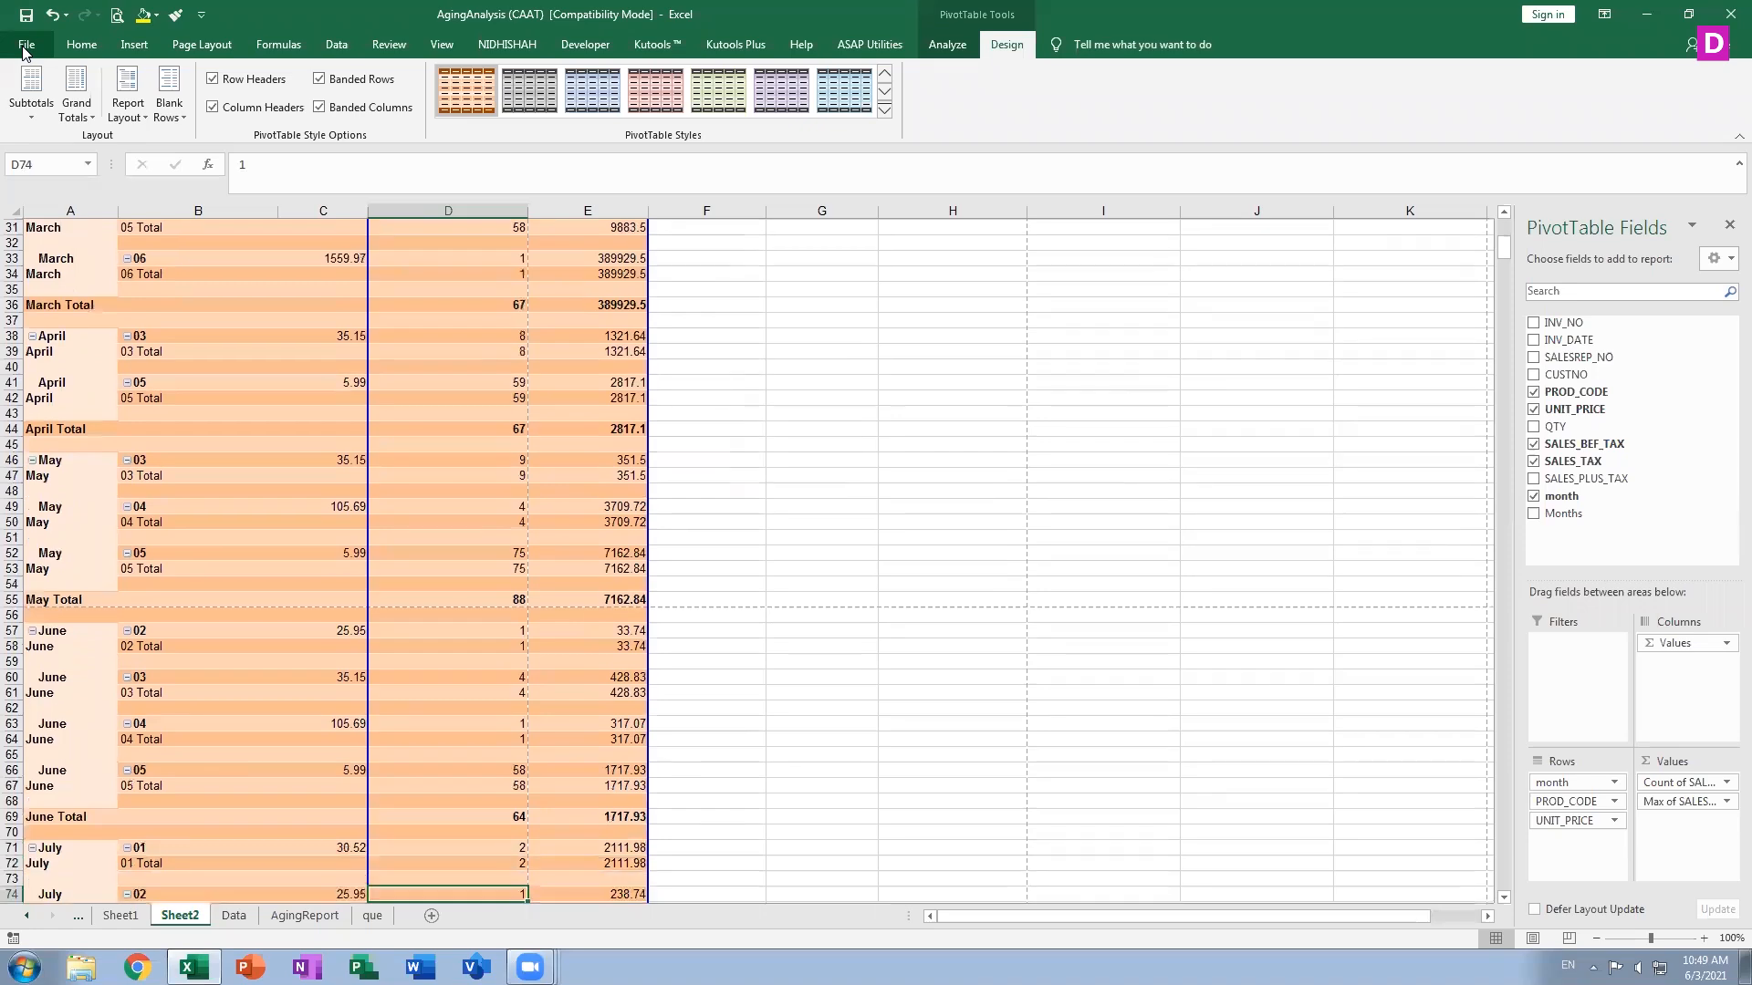
pyautogui.press('Down')
pyautogui.press('Down')
pyautogui.press('Down')
pyautogui.press('Down')
pyautogui.press('Down')
pyautogui.press('Down')
pyautogui.press('Down')
pyautogui.press('Down')
pyautogui.press('Down')
pyautogui.press('Down')
pyautogui.press('Down')
pyautogui.press('Down')
pyautogui.press('Down')
pyautogui.press('Down')
pyautogui.press('Down')
pyautogui.press('Down')
pyautogui.press('Down')
pyautogui.press('Down')
pyautogui.press('Down')
pyautogui.press('Down')
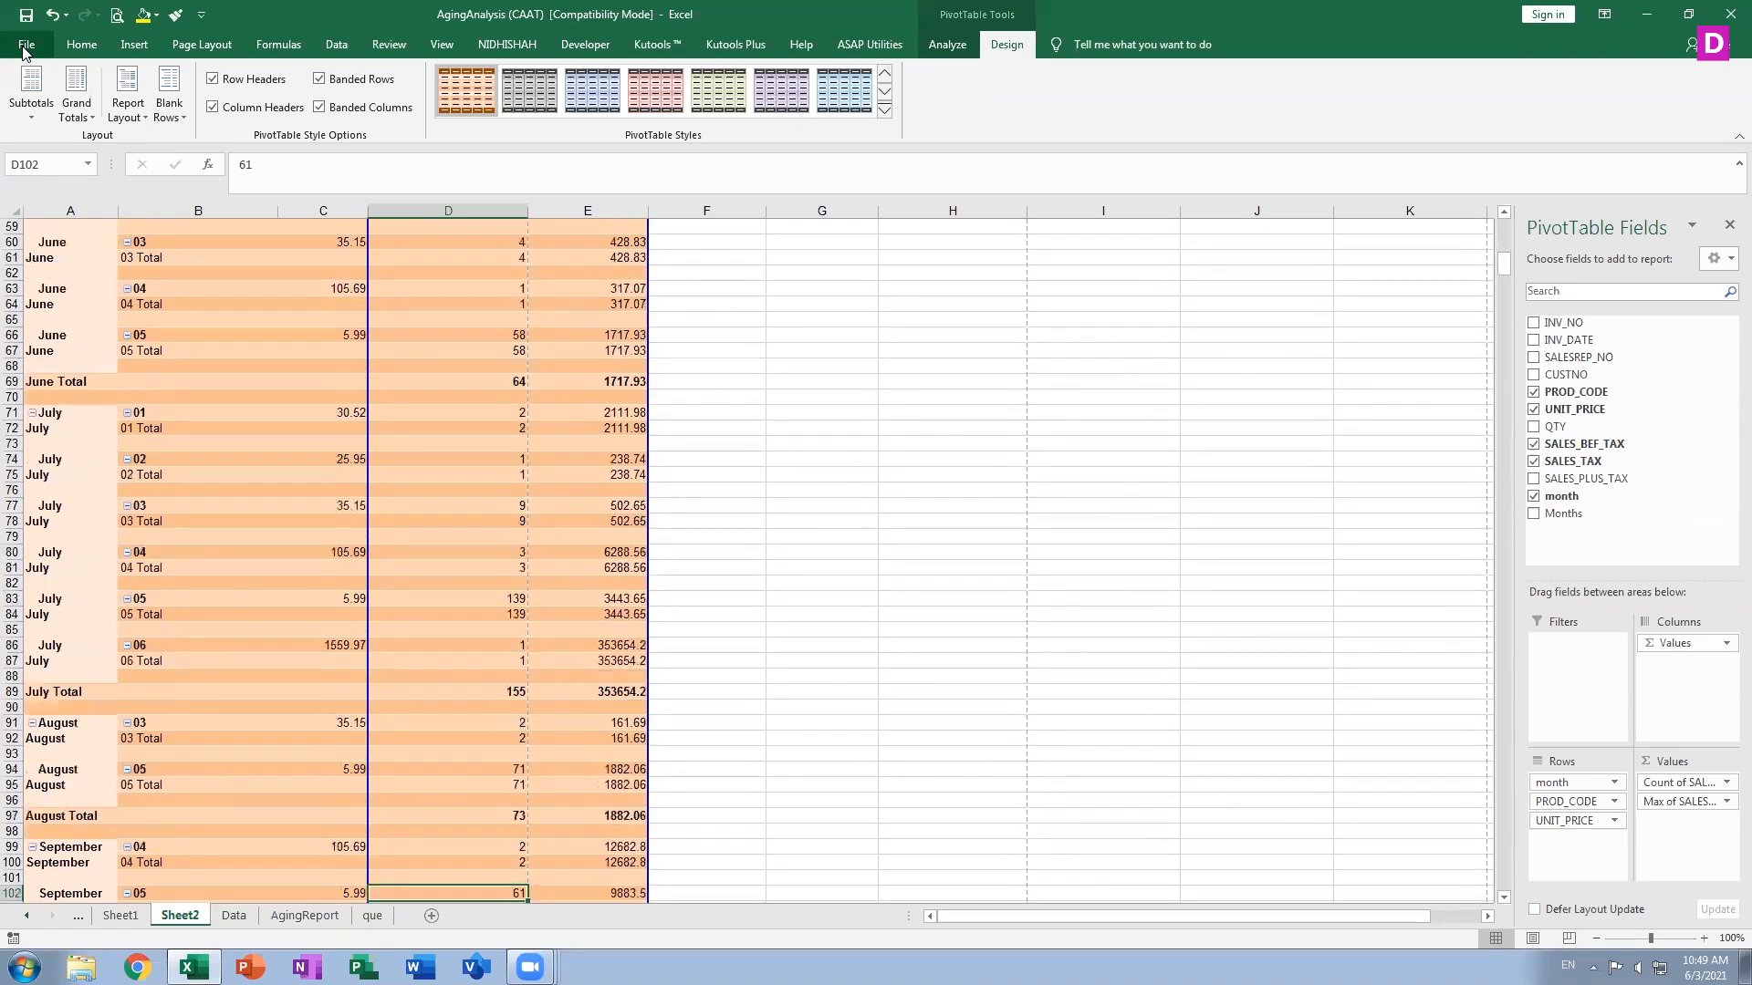
pyautogui.press('Down')
pyautogui.press('Down')
pyautogui.press('Down')
pyautogui.press('Down')
pyautogui.press('Down')
pyautogui.press('Down')
pyautogui.press('Down')
pyautogui.press('Down')
pyautogui.press('Down')
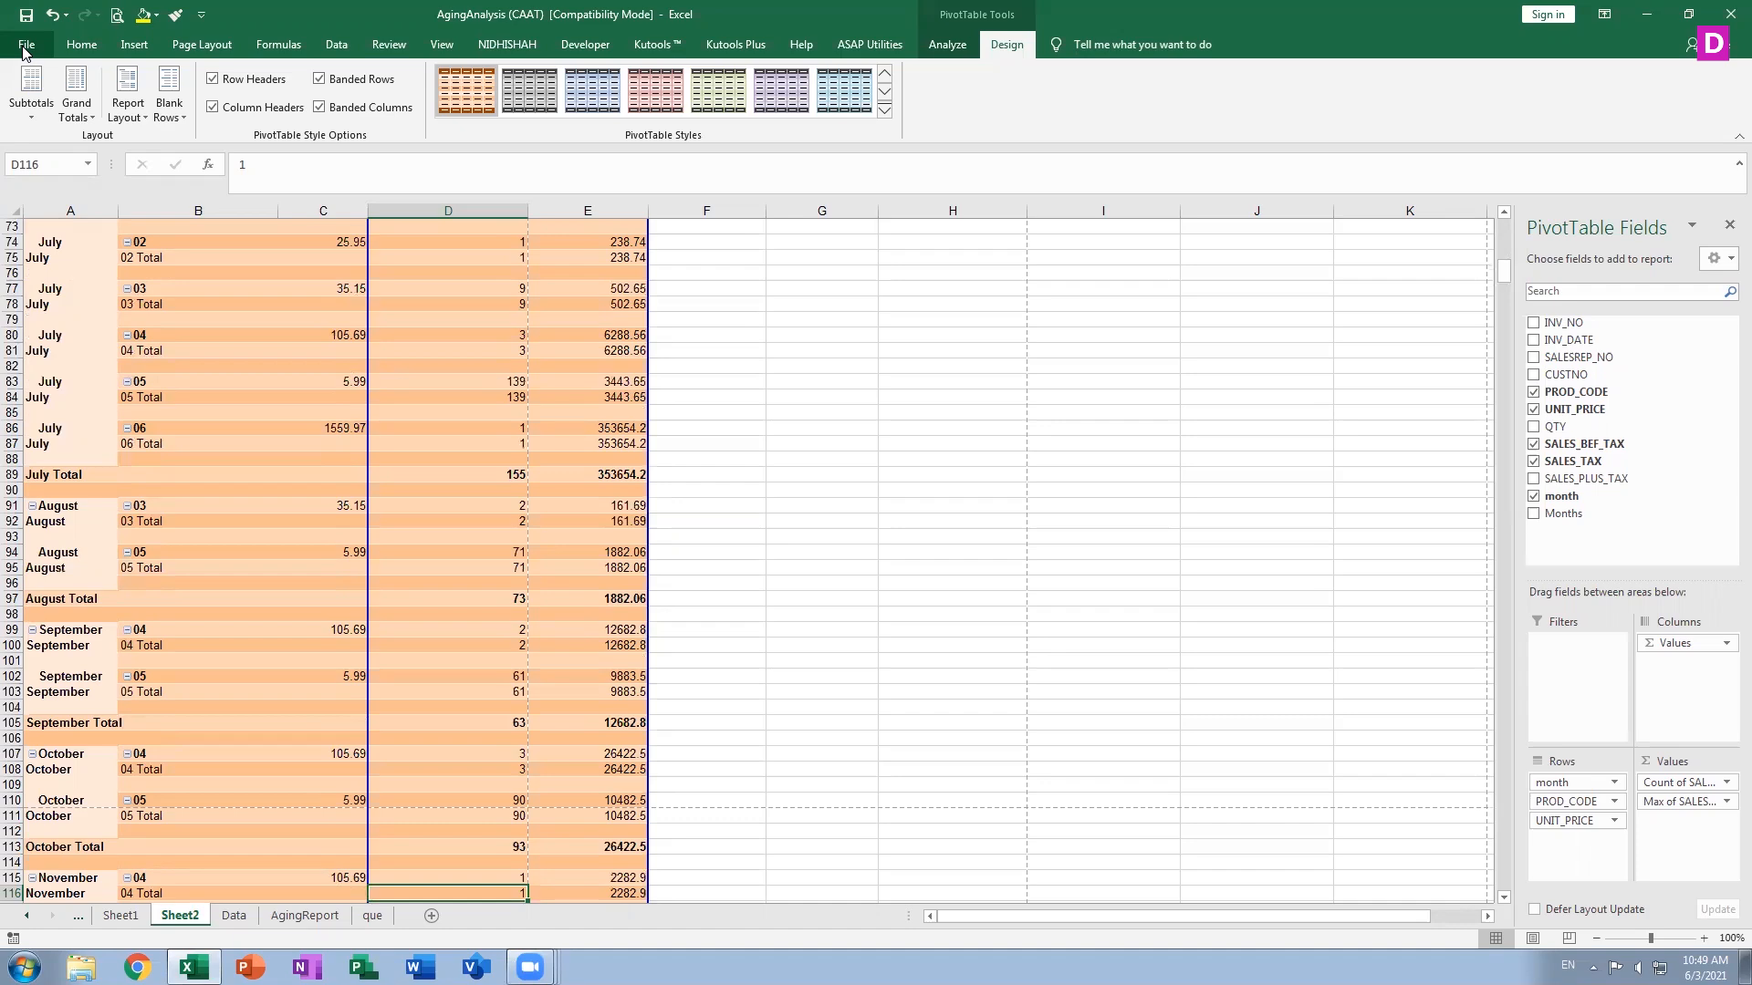
pyautogui.press('Up')
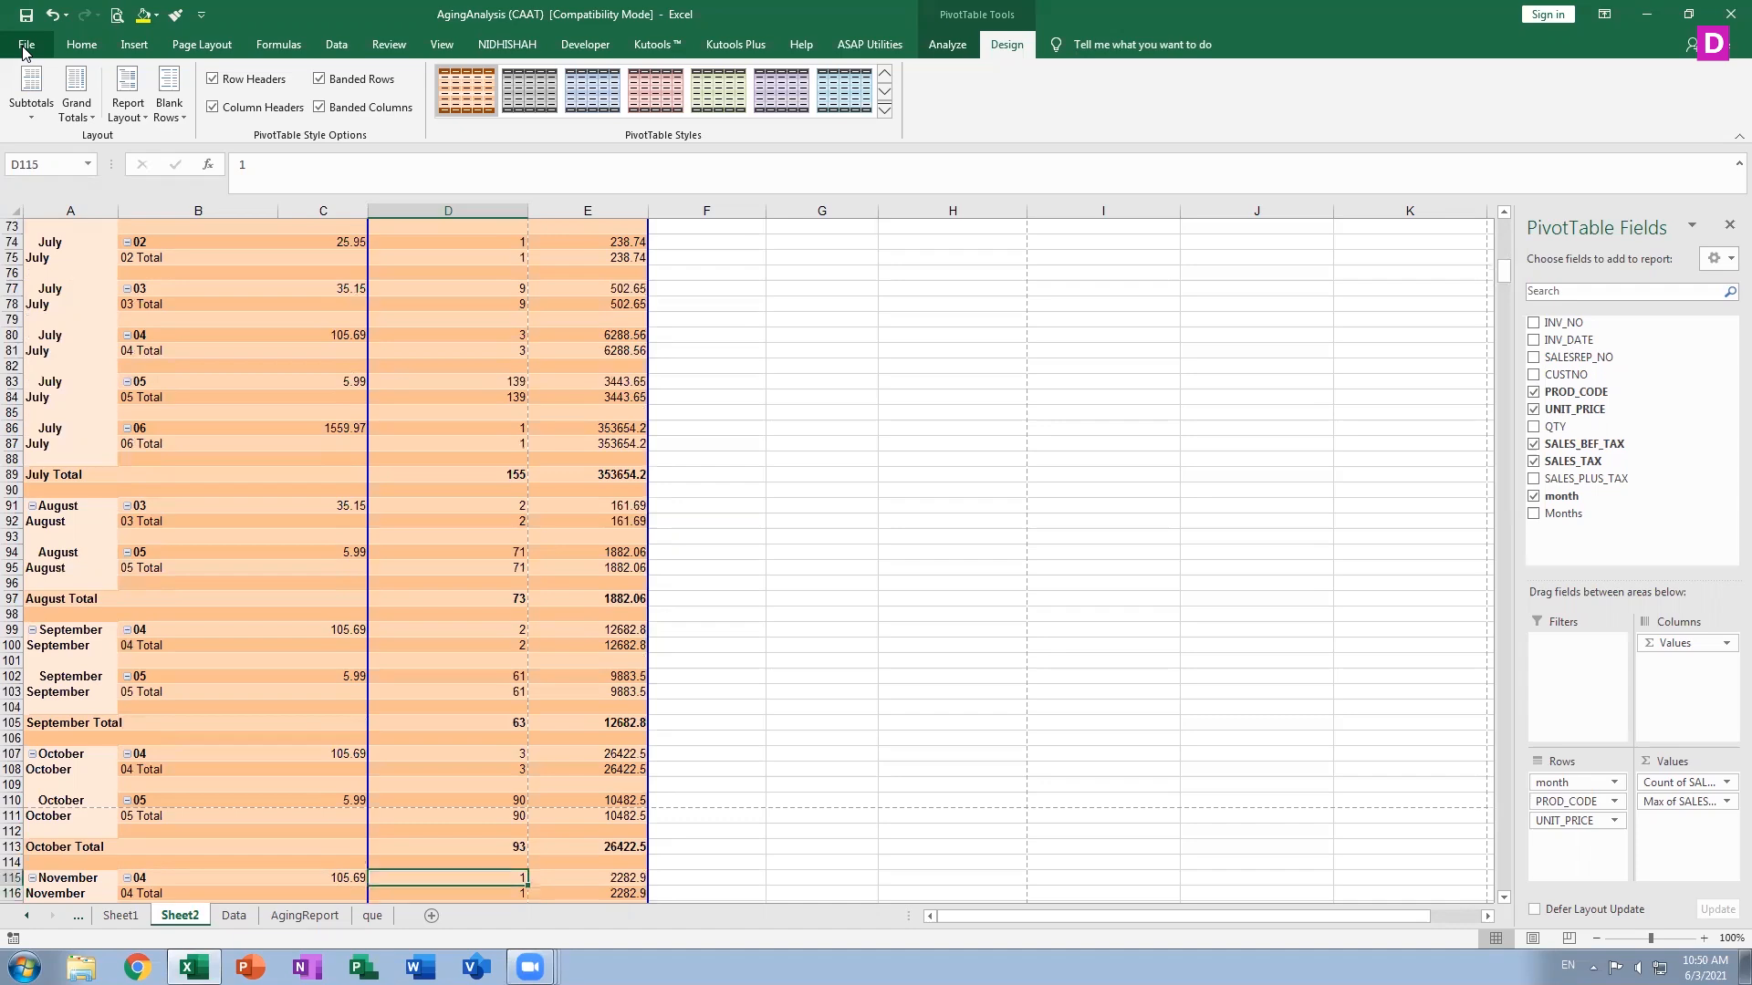
pyautogui.press('Up')
pyautogui.press('Up')
pyautogui.press('Up')
pyautogui.press('Up')
pyautogui.press('Up')
pyautogui.press('Up')
pyautogui.press('Up')
pyautogui.press('Up')
pyautogui.press('Up')
pyautogui.press('Up')
pyautogui.press('Up')
pyautogui.press('Up')
pyautogui.press('Up')
pyautogui.press('Up')
pyautogui.press('Up')
pyautogui.press('Up')
pyautogui.press('Up')
pyautogui.press('Up')
pyautogui.press('Up')
pyautogui.press('Up')
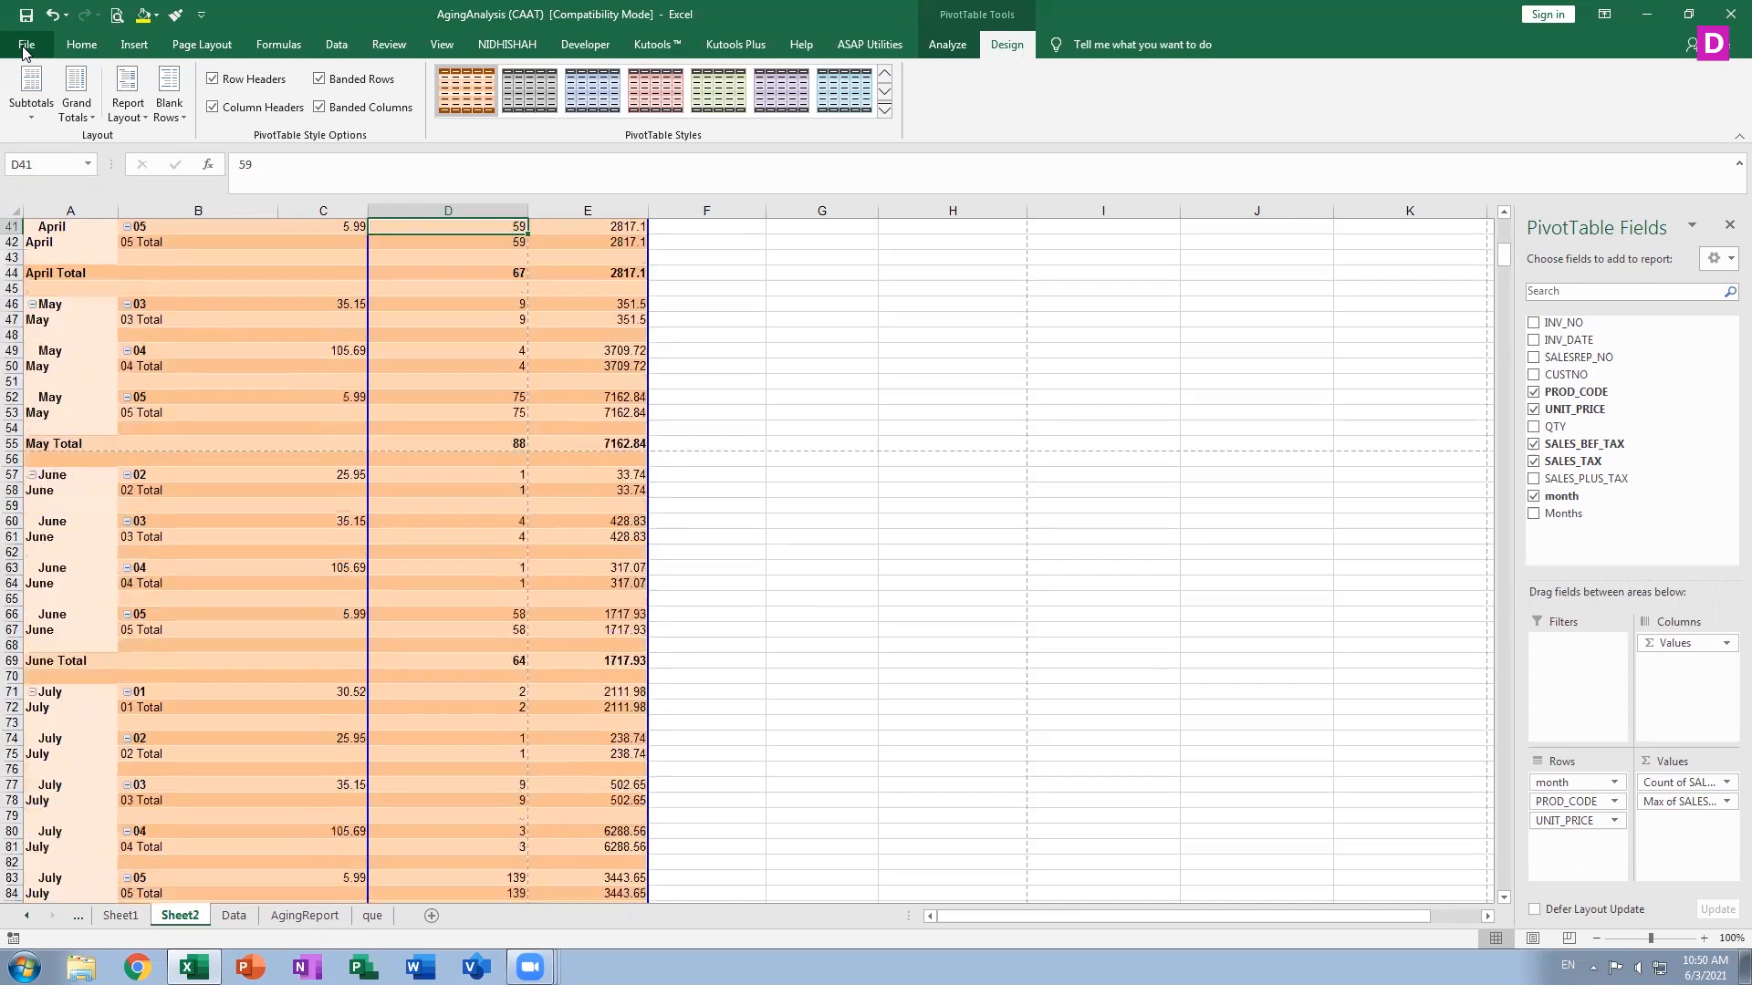
pyautogui.press('Up')
pyautogui.press('Up')
pyautogui.press('Up')
pyautogui.press('Up')
pyautogui.press('Up')
pyautogui.press('Up')
pyautogui.press('Up')
pyautogui.press('Up')
pyautogui.press('Up')
pyautogui.press('Up')
pyautogui.press('Up')
pyautogui.press('Up')
pyautogui.press('Up')
pyautogui.press('Up')
pyautogui.press('Up')
pyautogui.press('Up')
pyautogui.press('Up')
pyautogui.press('Up')
pyautogui.press('Up')
pyautogui.press('Up')
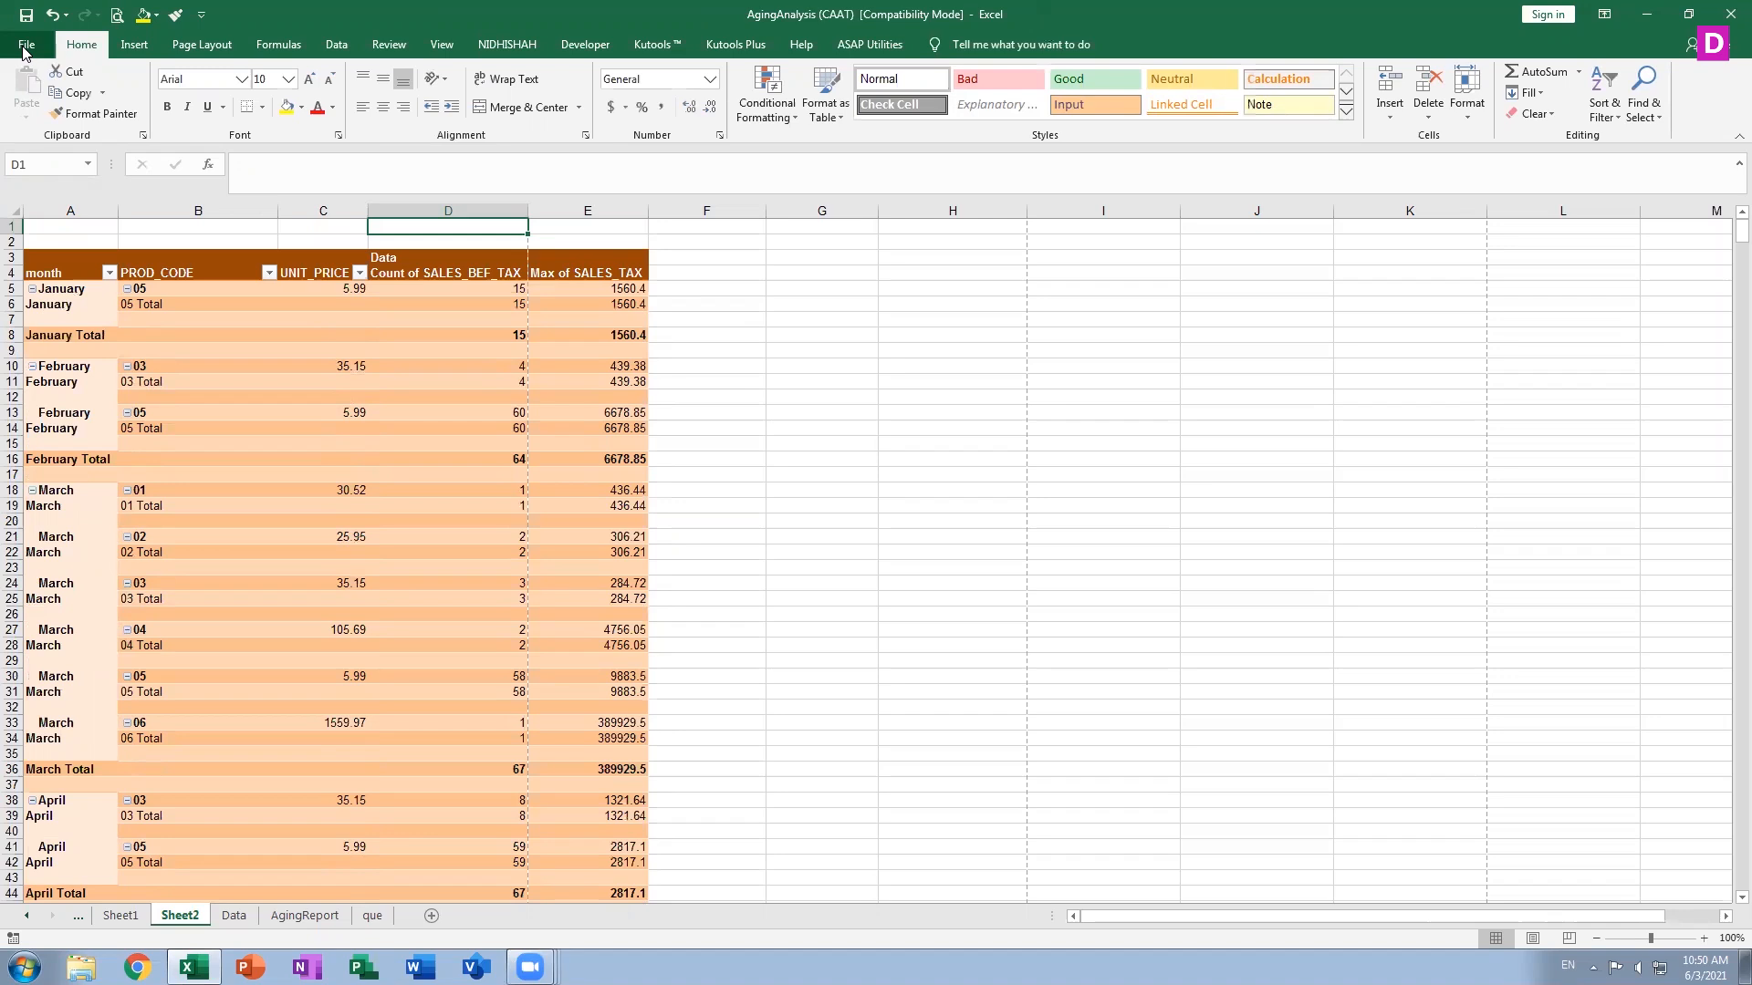
# Reapply the dark orange PivotTable style from the Dark section of the style gallery
pyautogui.click(392, 384)
pyautogui.click(1011, 48)
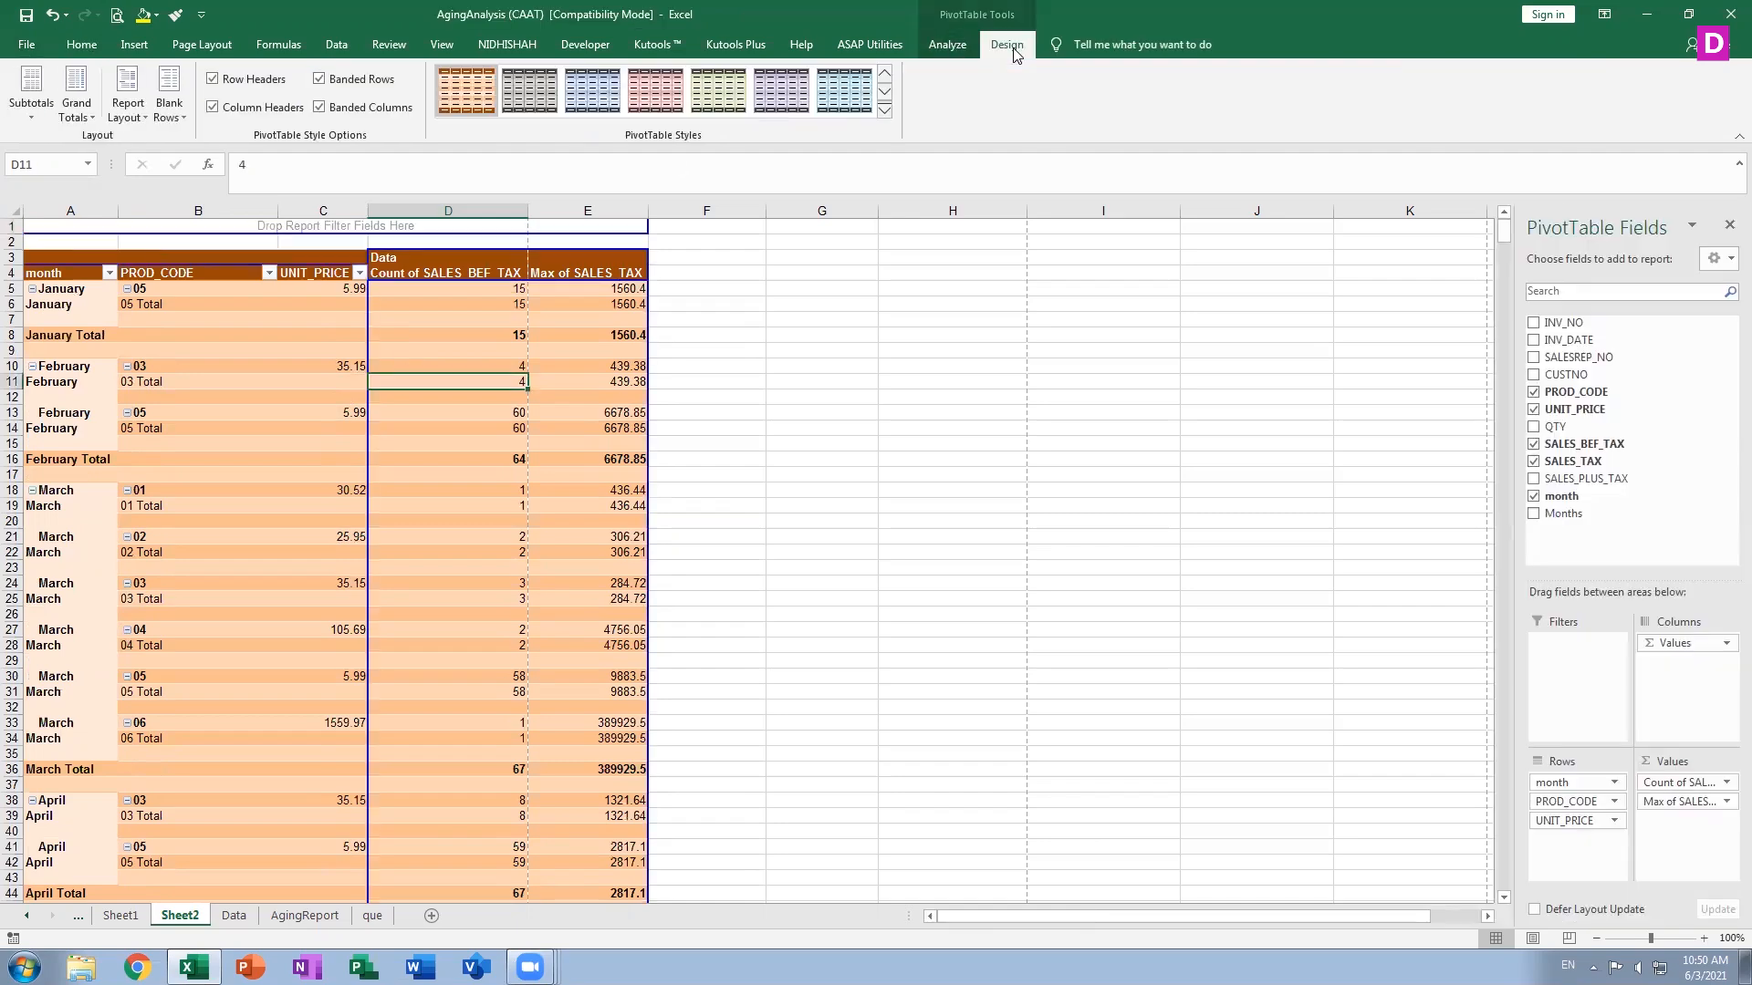
pyautogui.click(885, 110)
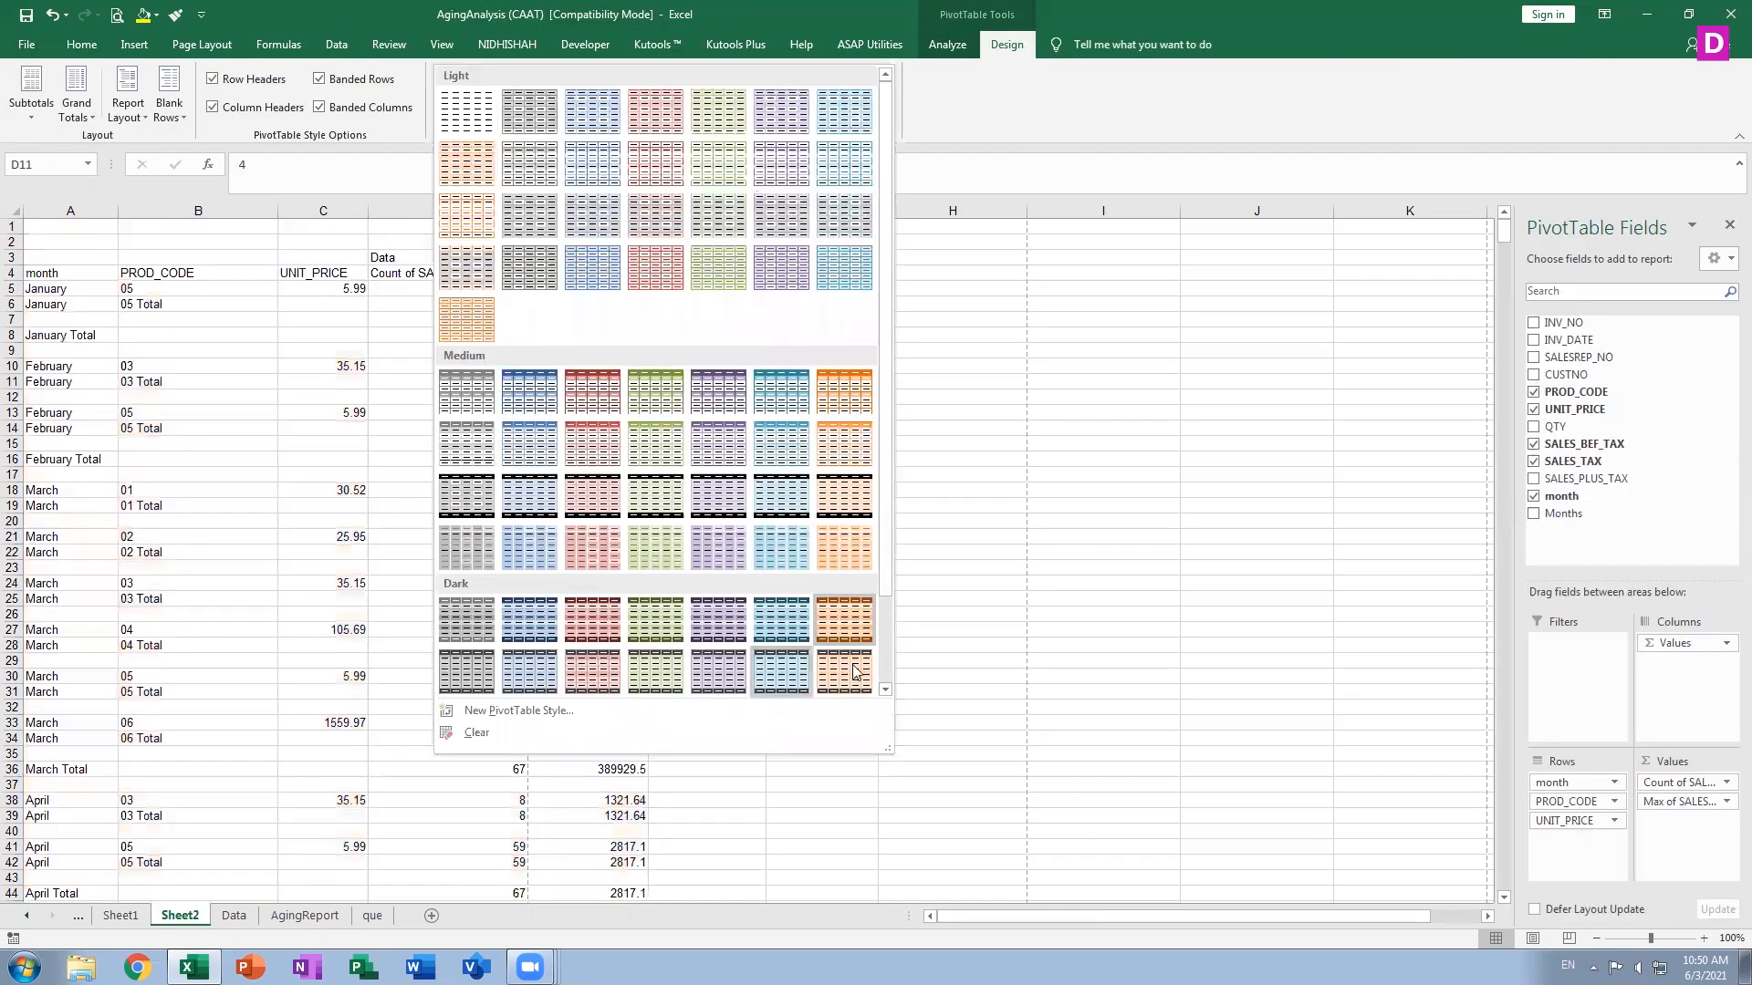
pyautogui.click(845, 620)
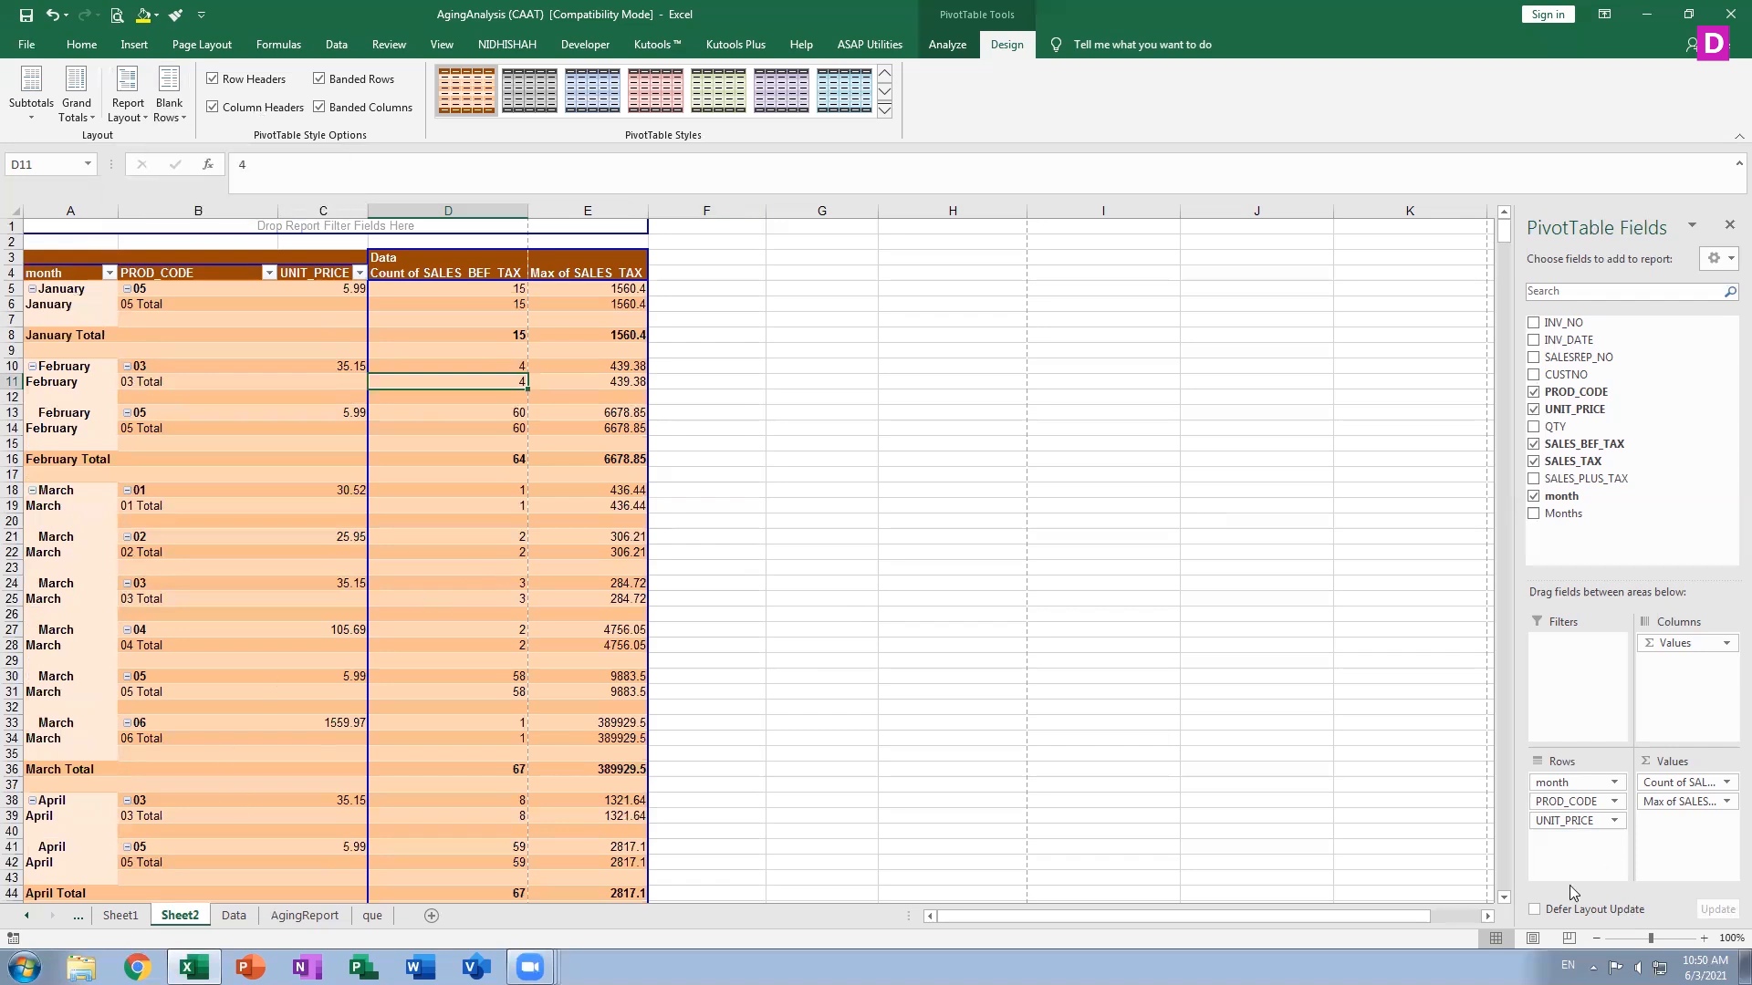
# Toggle the Defer Layout Update option on and off in the field list, leaving it off
pyautogui.click(1533, 910)
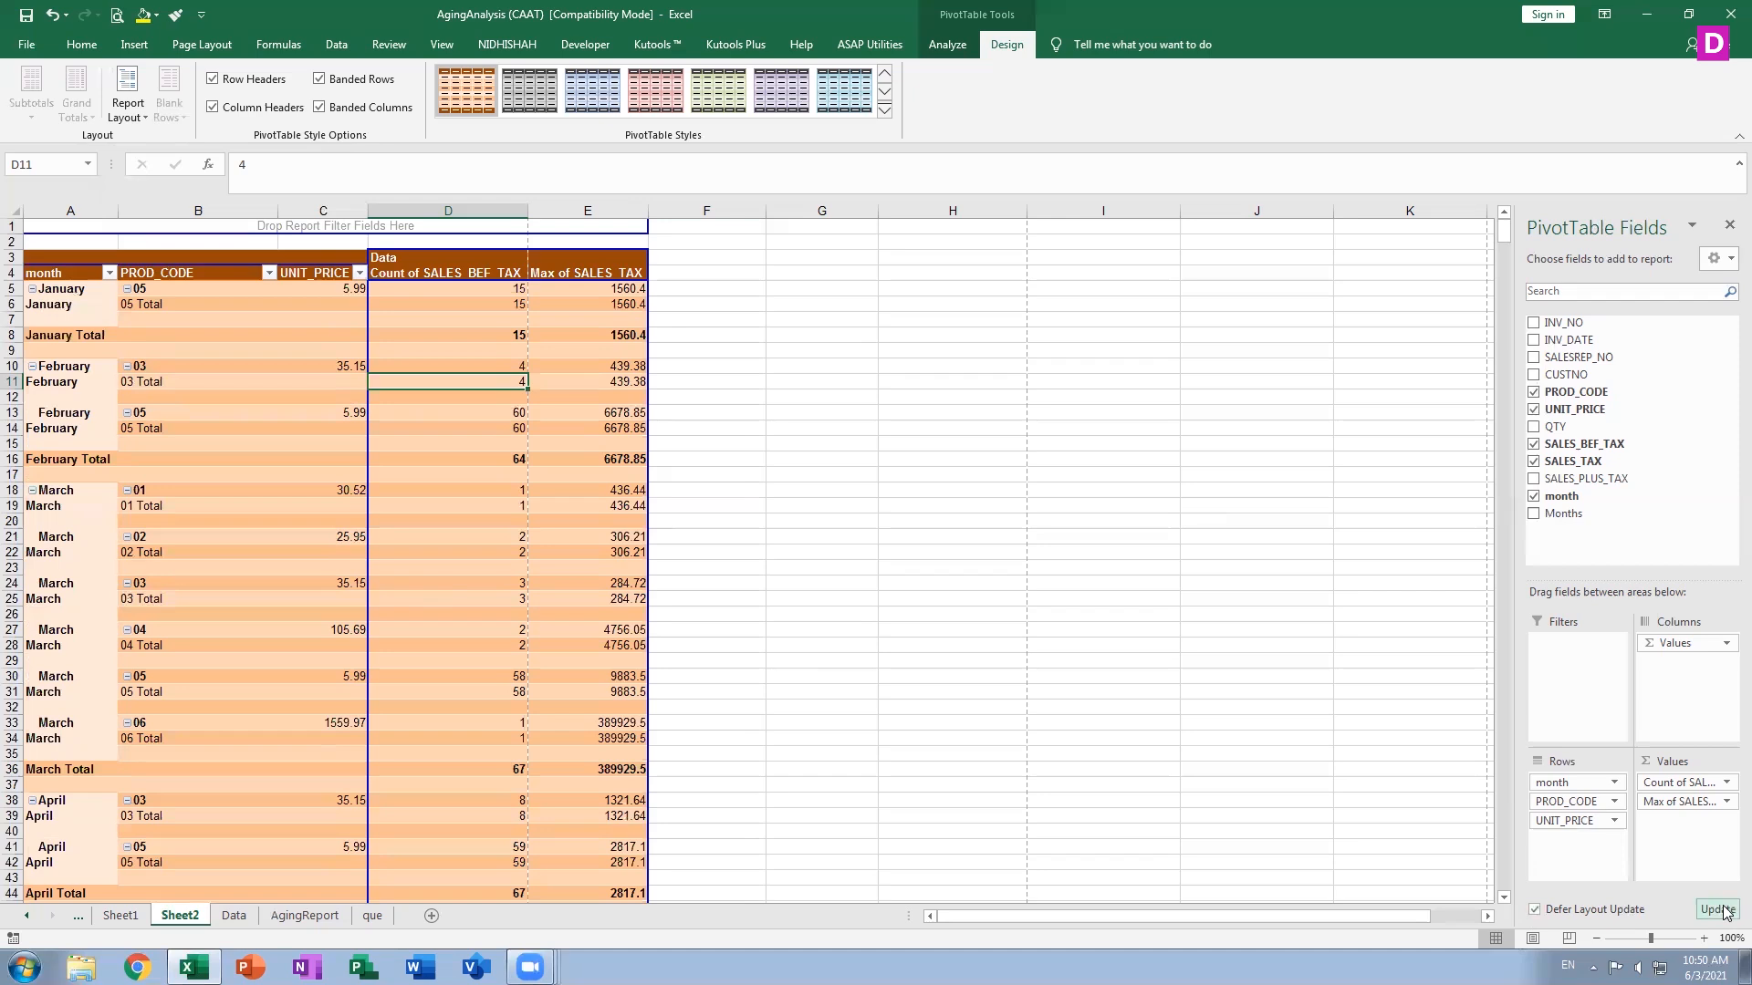
pyautogui.click(1568, 910)
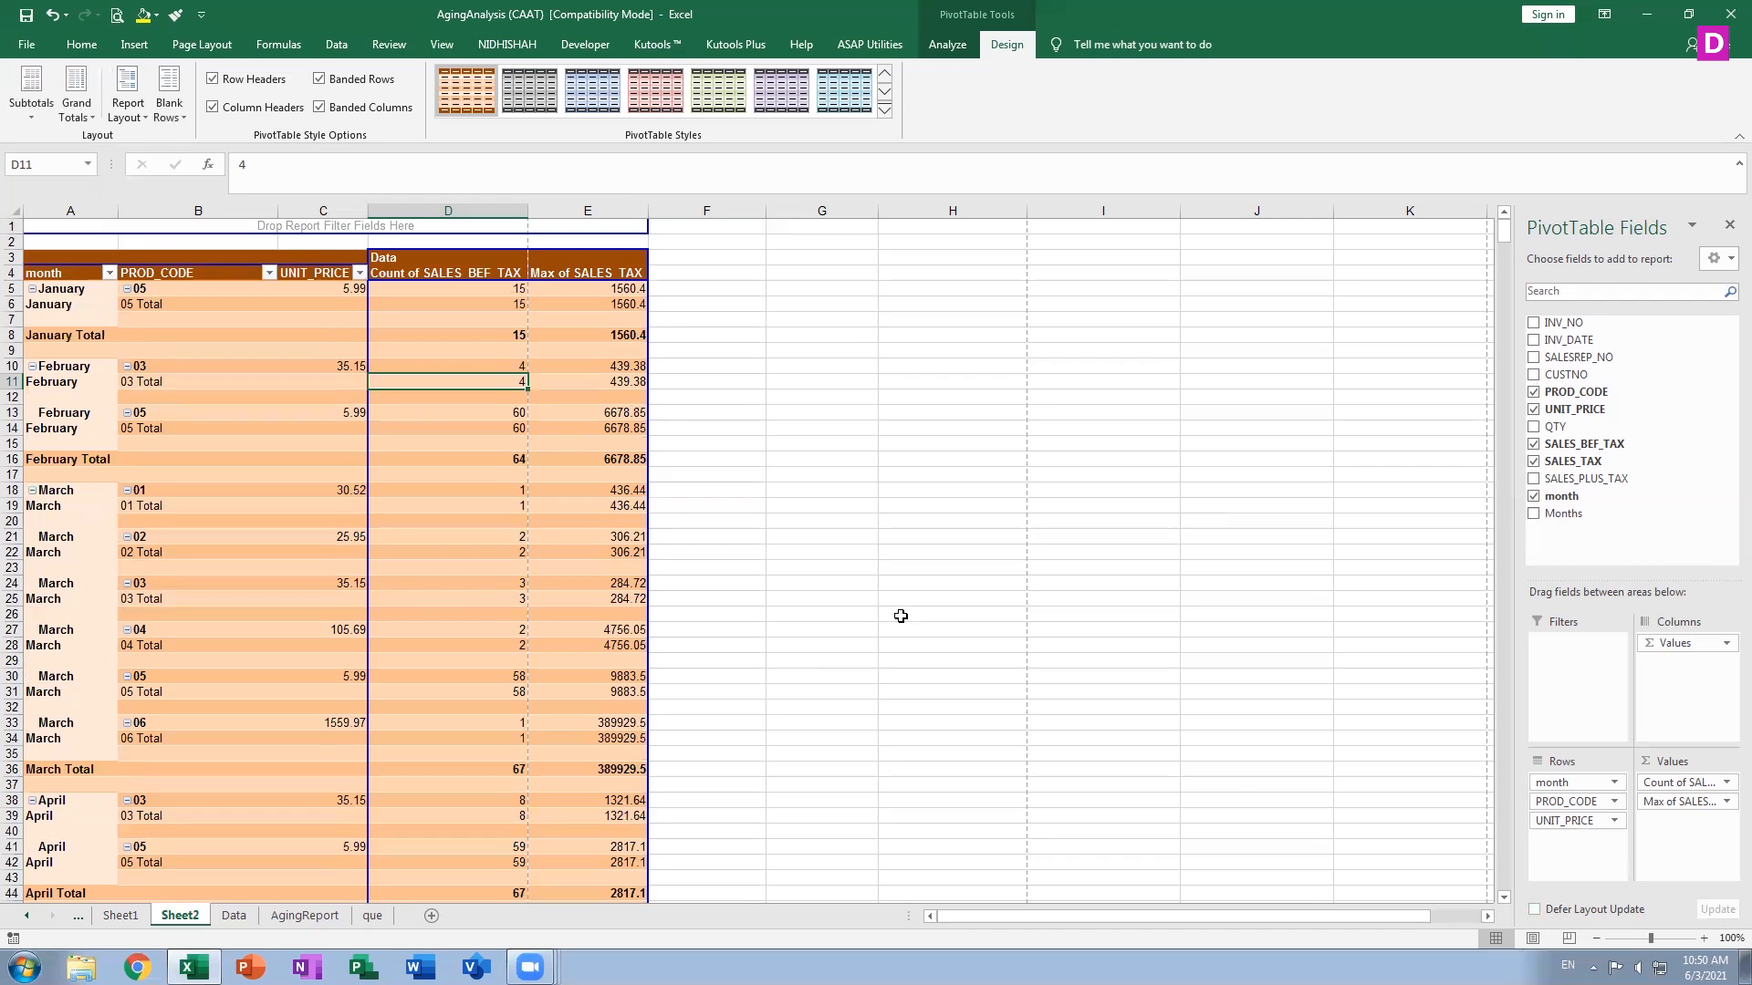
pyautogui.click(1576, 910)
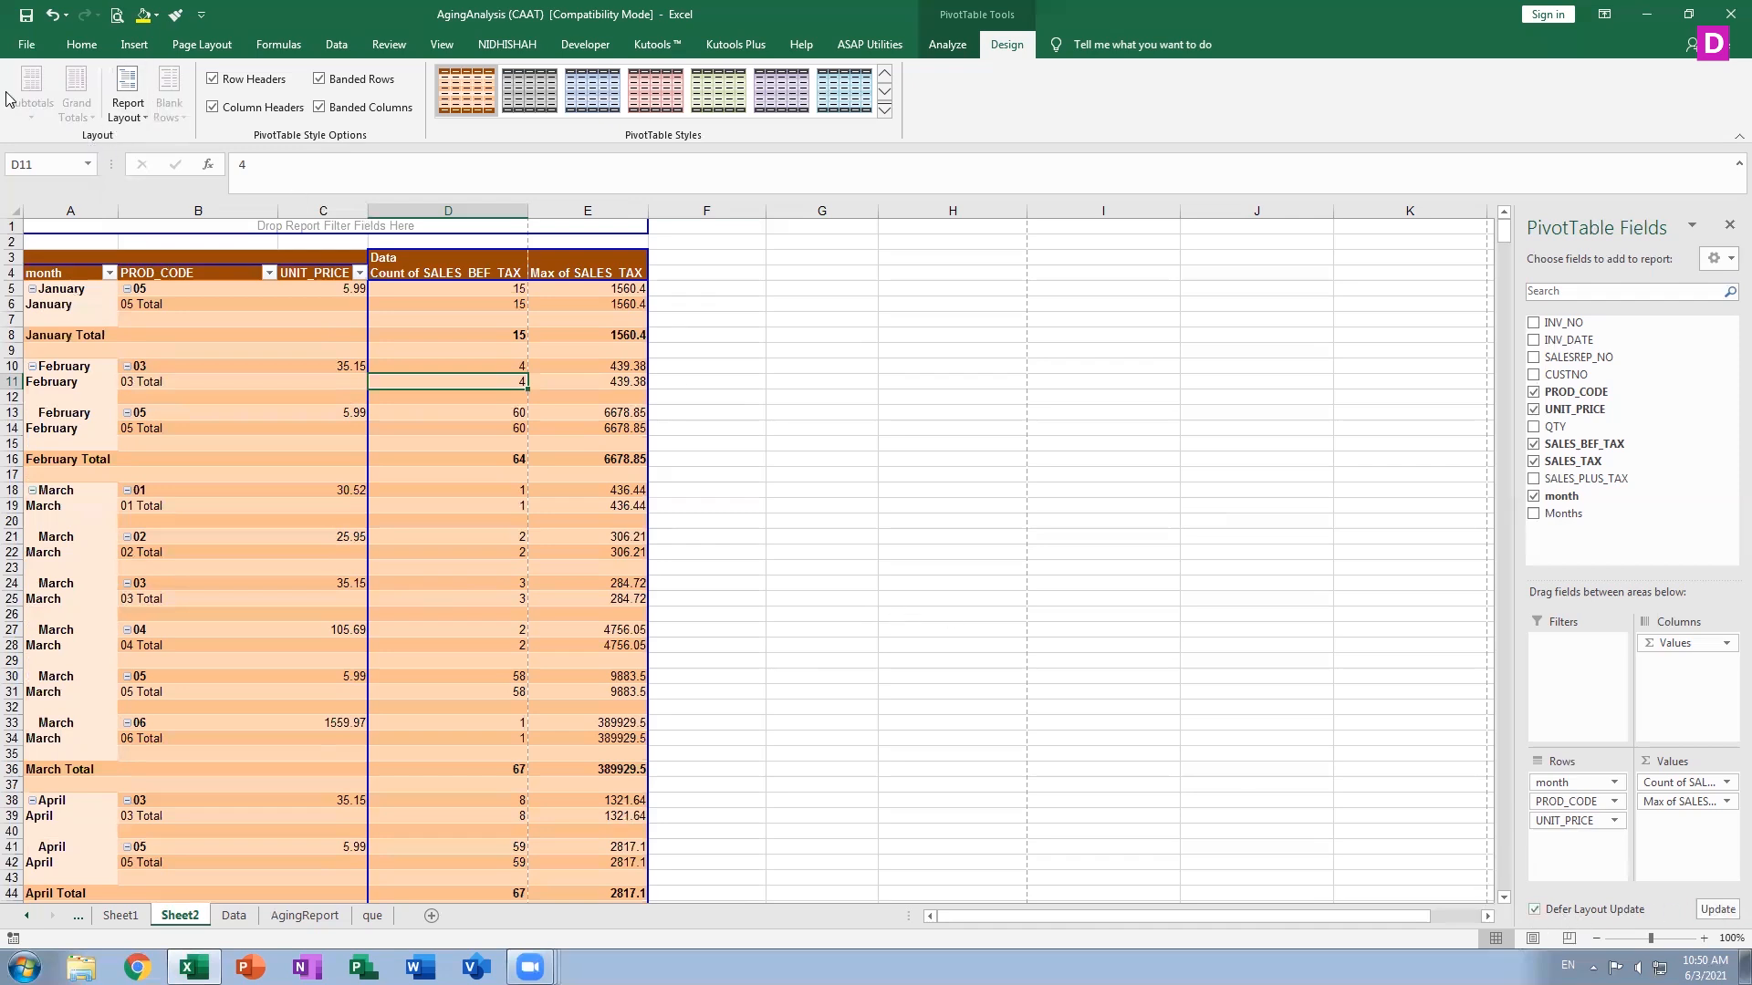
pyautogui.click(955, 48)
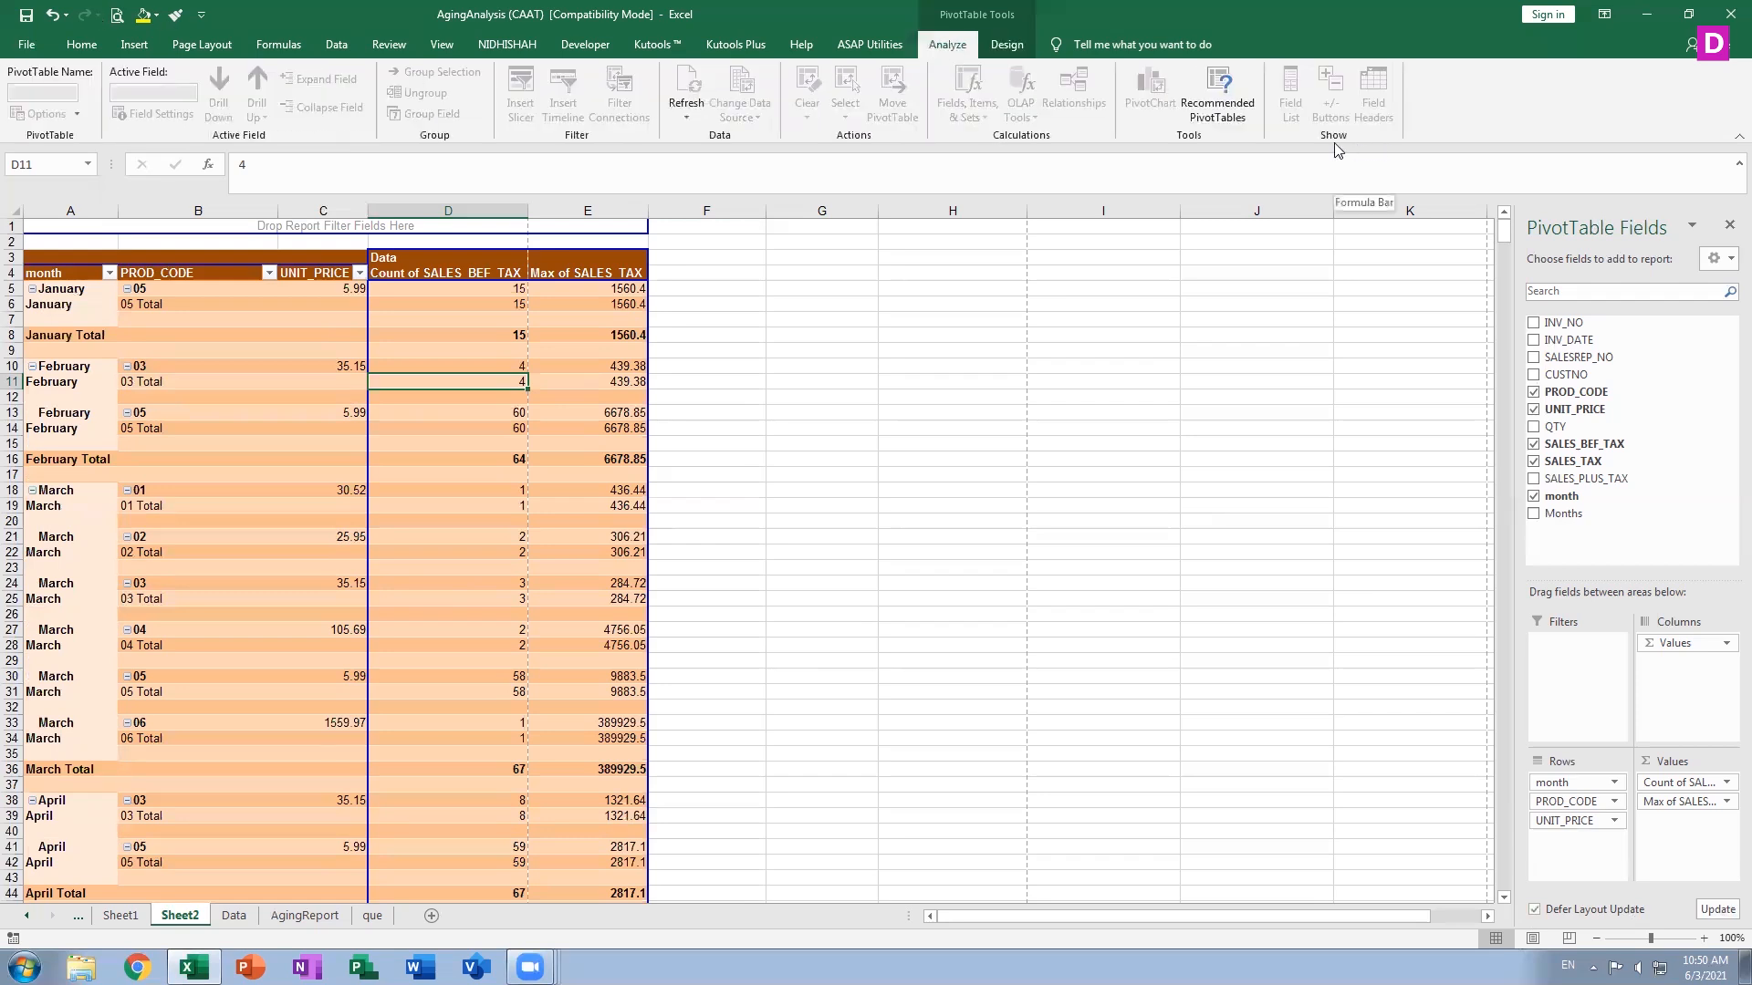
pyautogui.click(1538, 910)
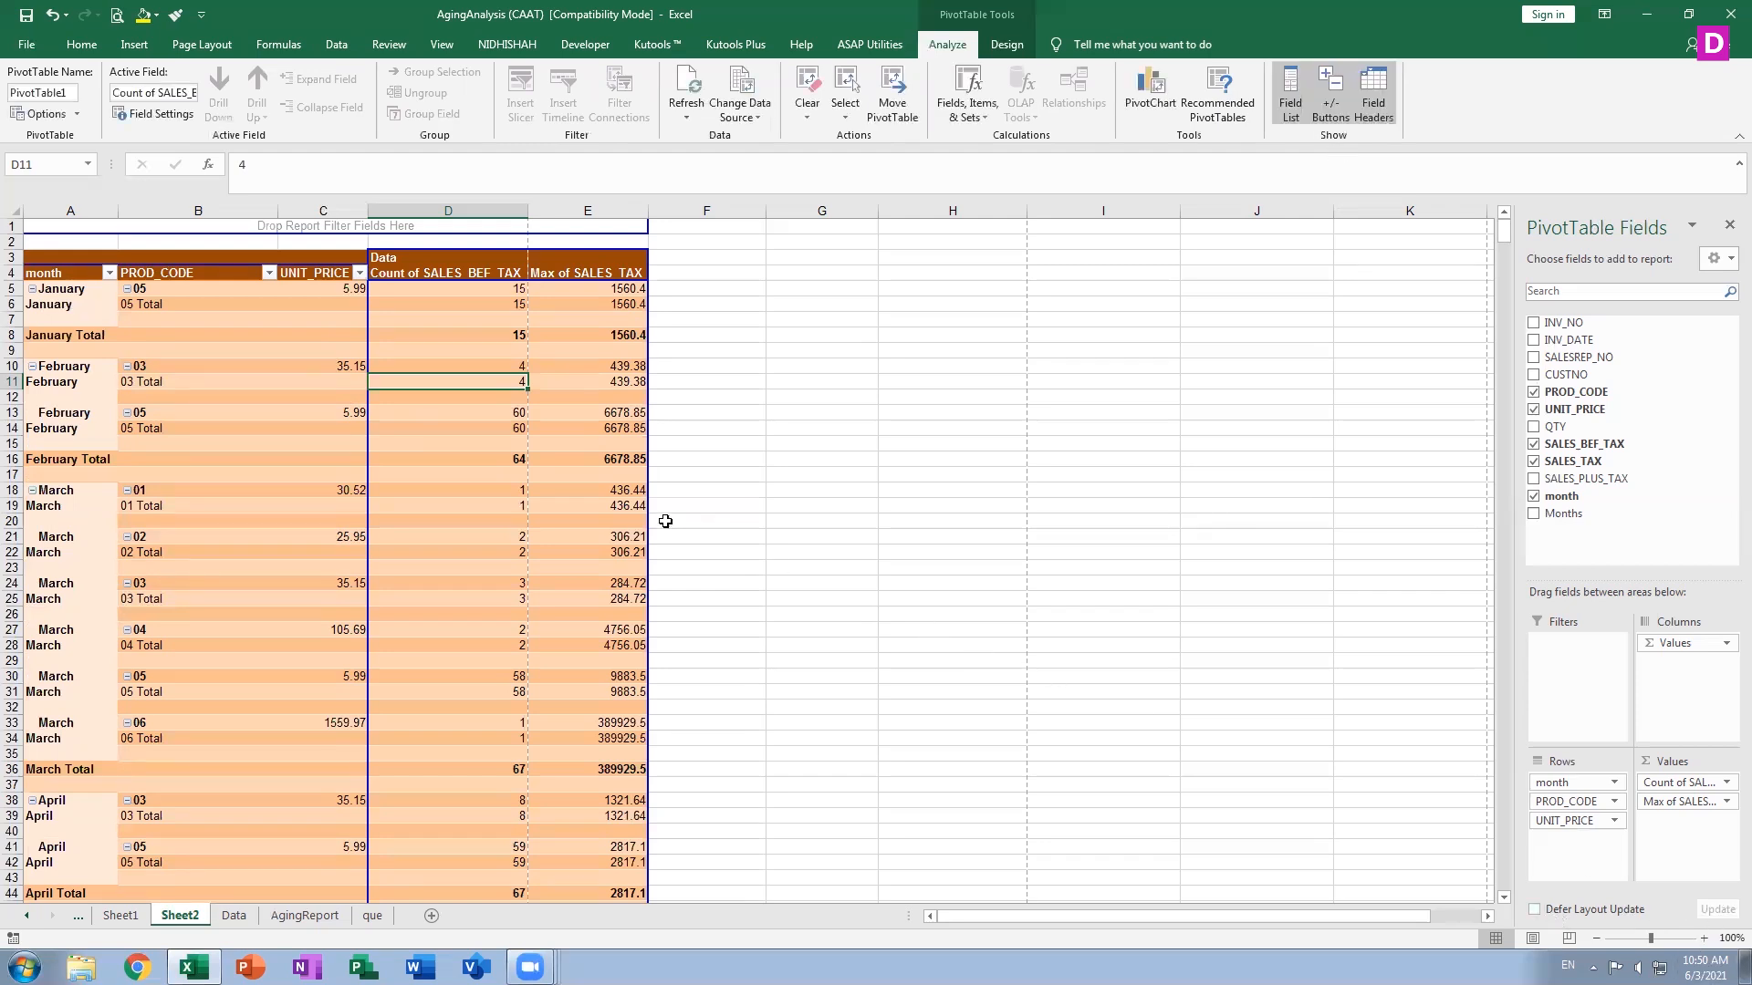
pyautogui.click(593, 501)
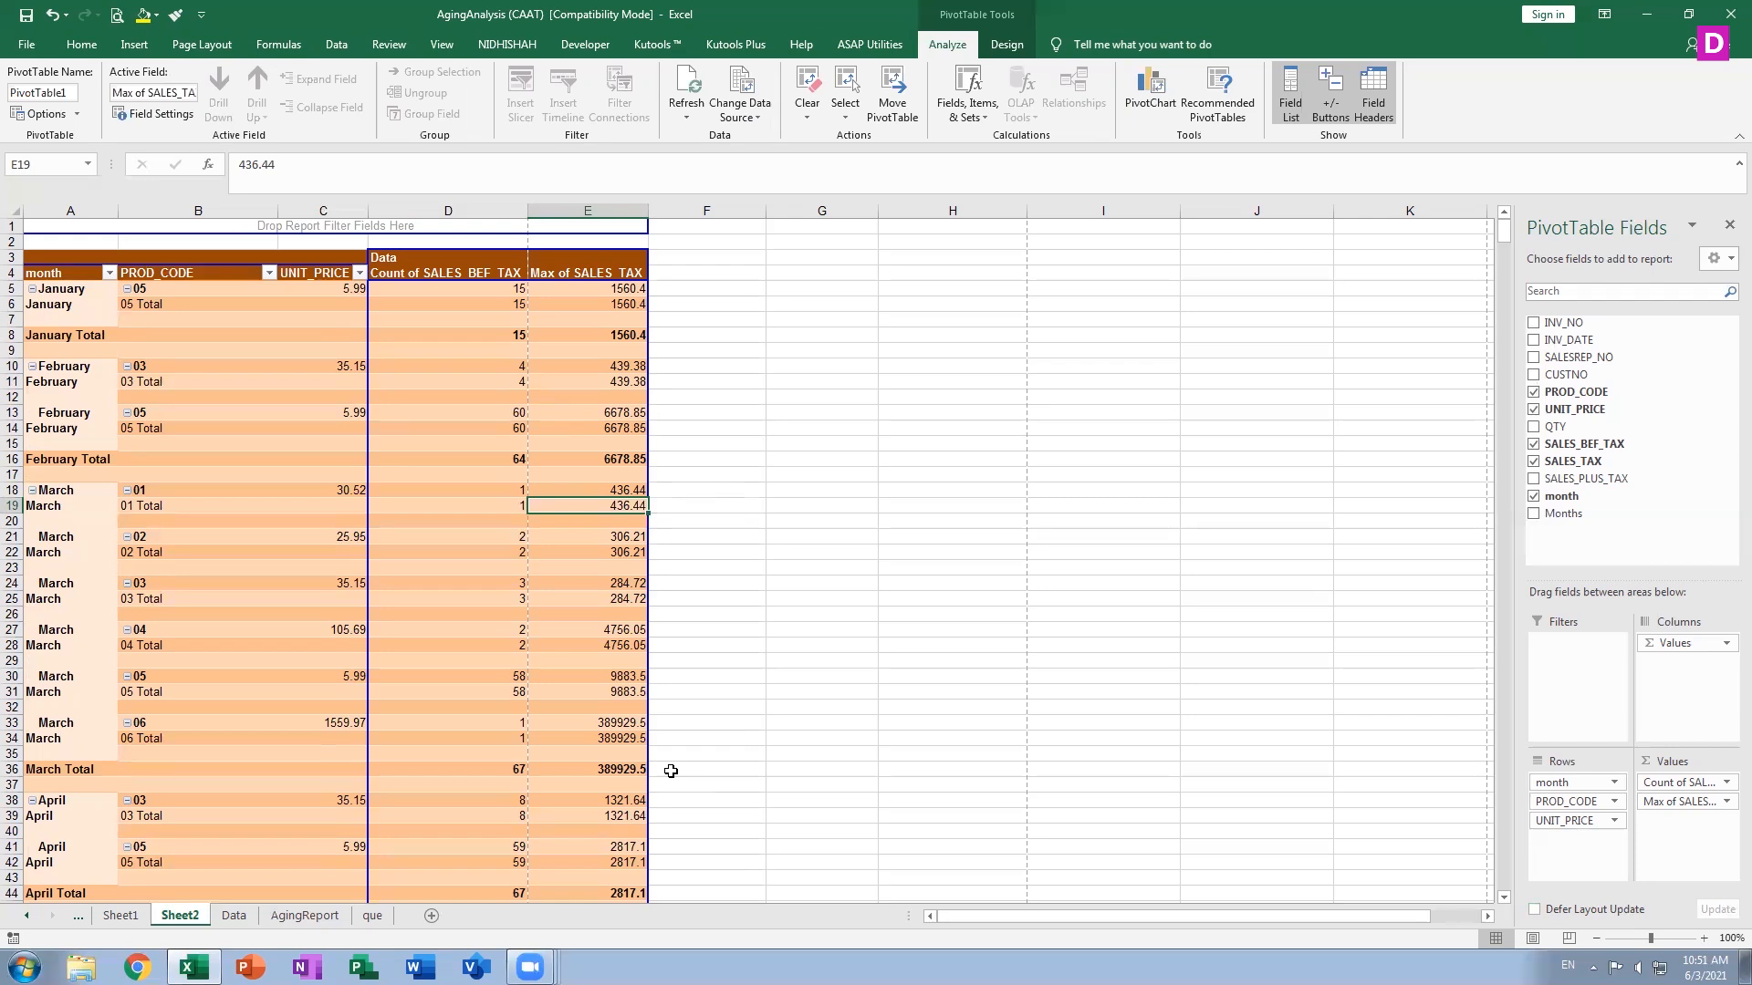
# Set the PivotTable grand totals to on for columns only and scroll to the table's bottom
pyautogui.click(1007, 45)
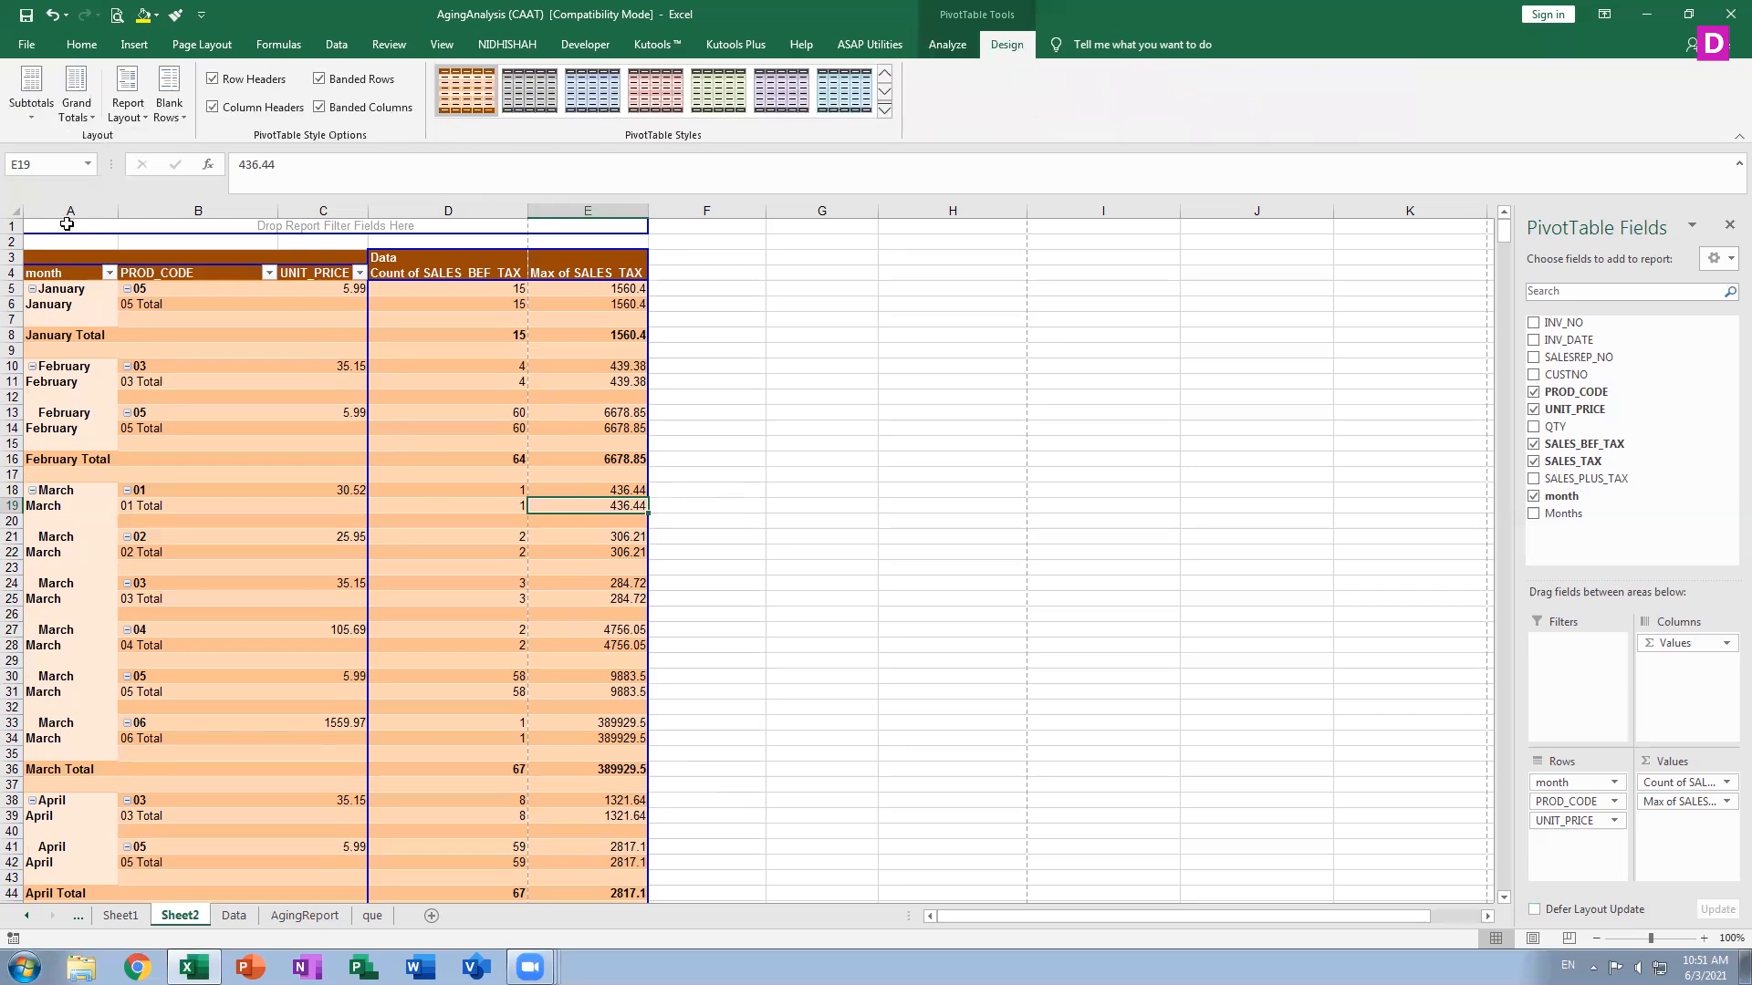
pyautogui.click(73, 114)
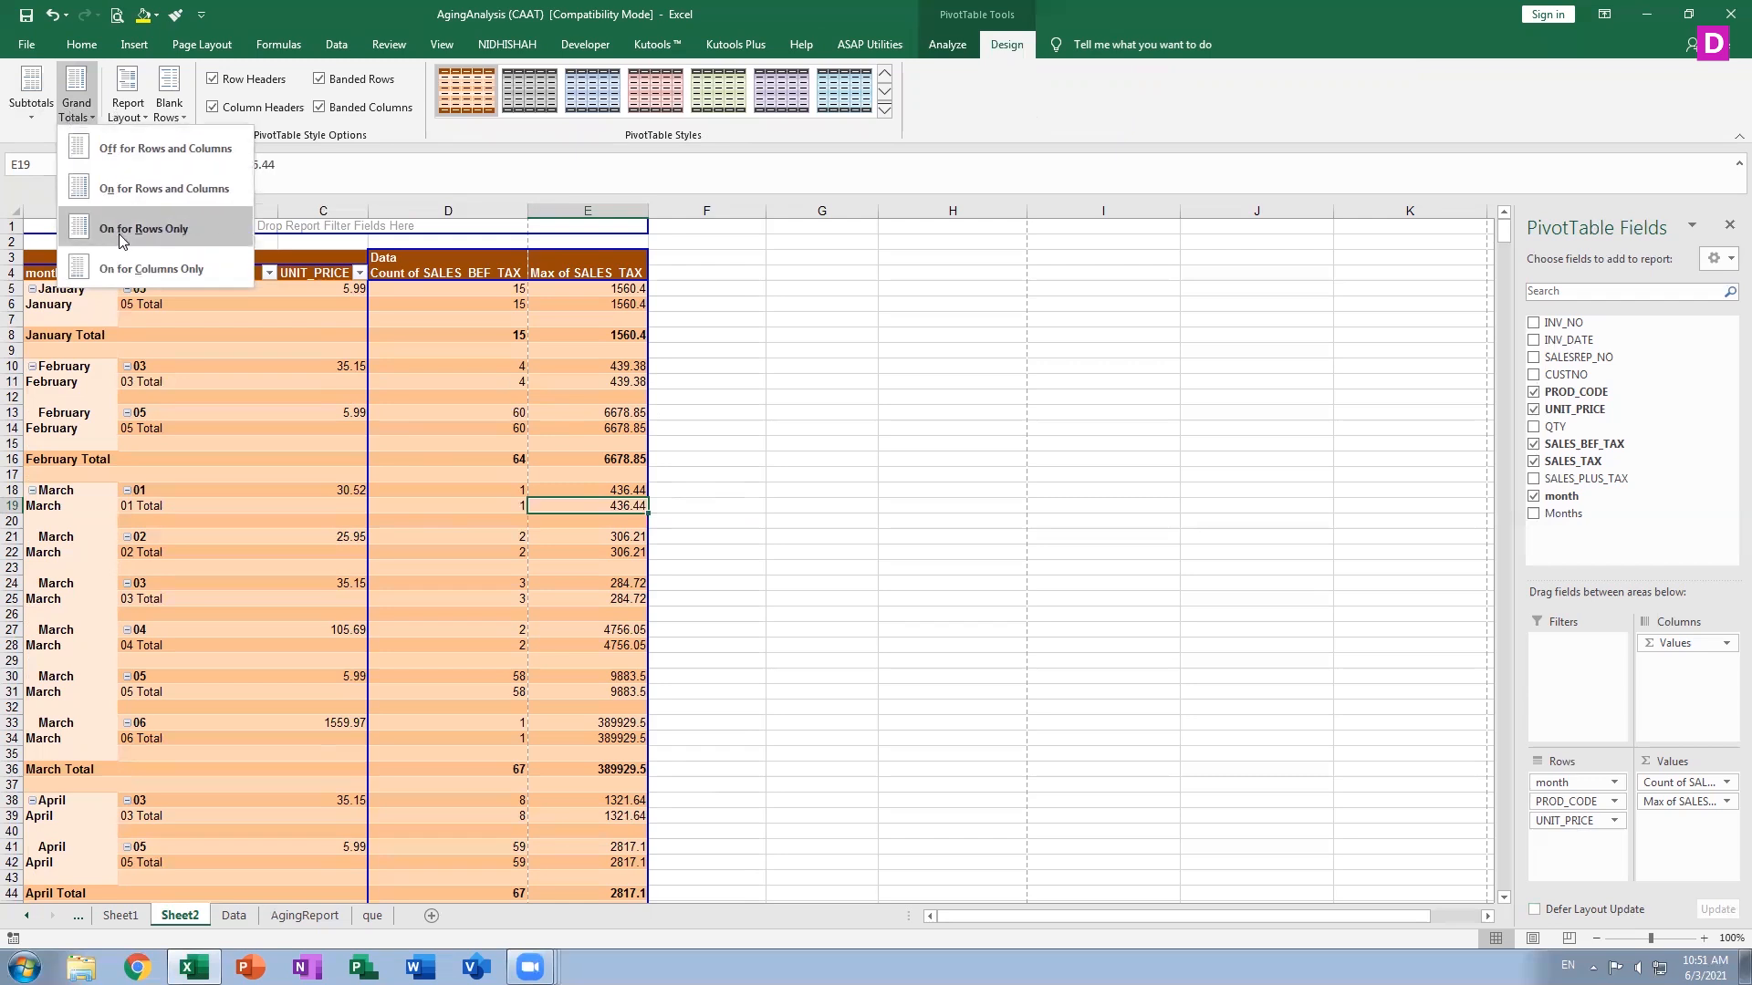
pyautogui.click(196, 273)
pyautogui.scroll(-13, 551, 520)
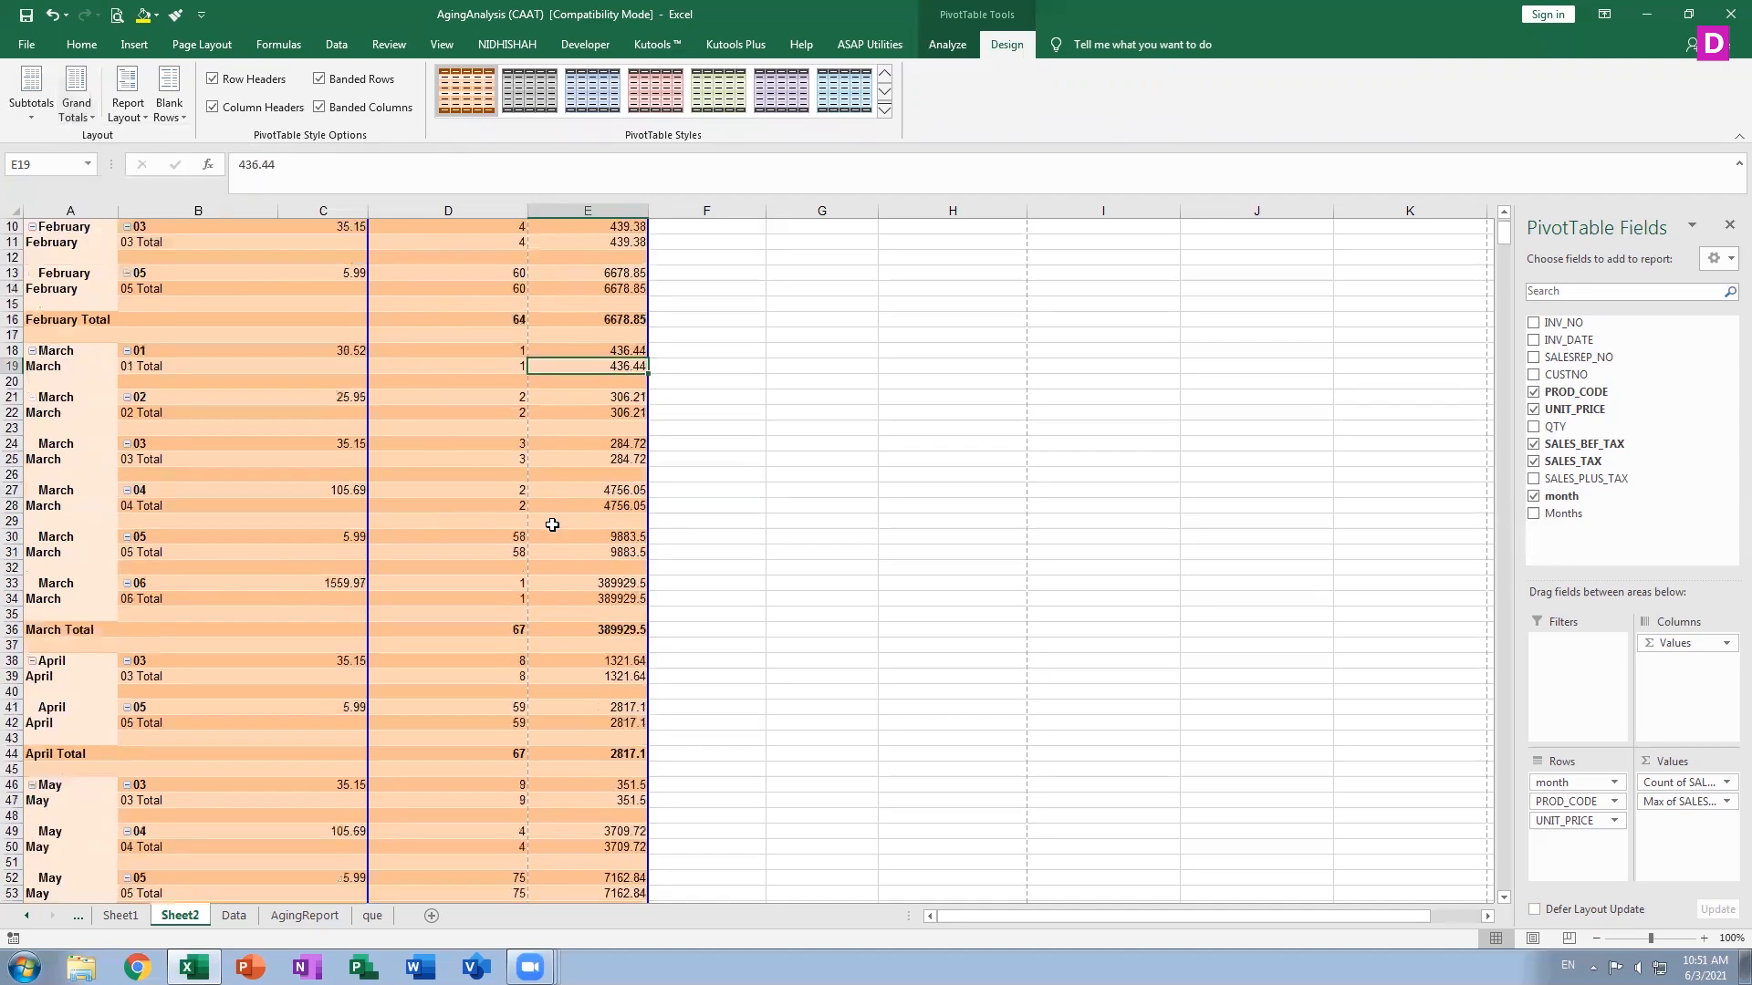
pyautogui.scroll(-20, 552, 527)
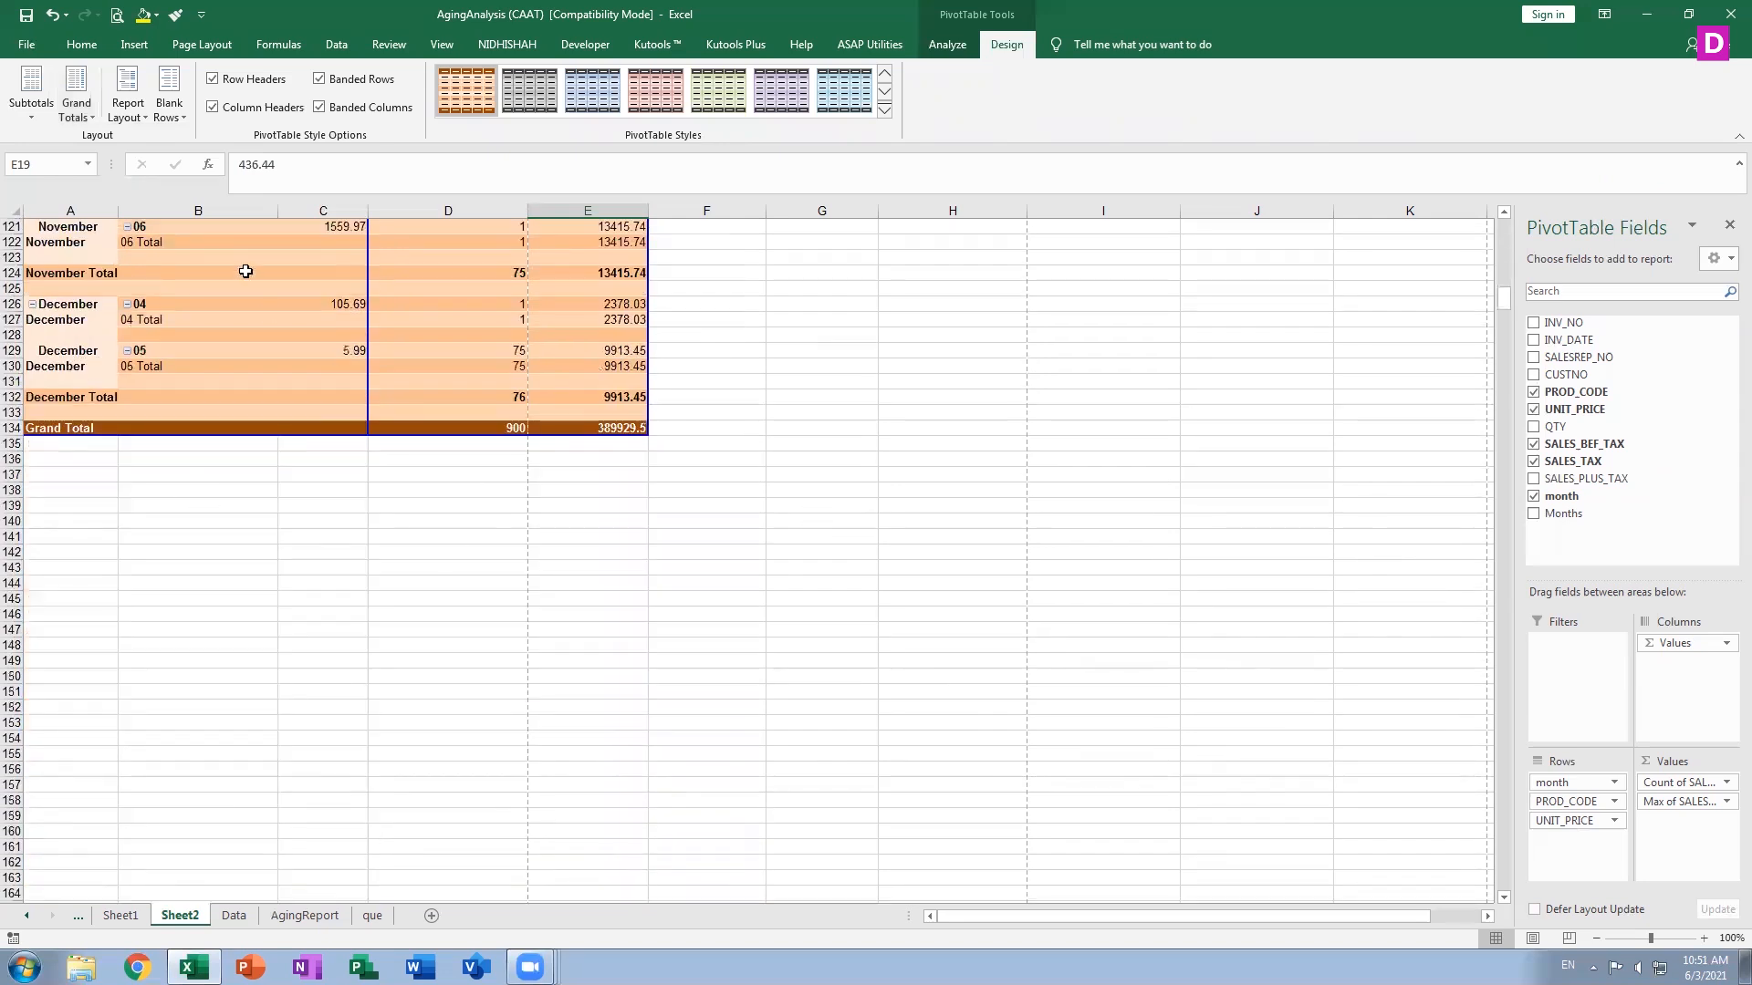
# Turn the grand totals off for both rows and columns
pyautogui.click(130, 121)
pyautogui.click(82, 117)
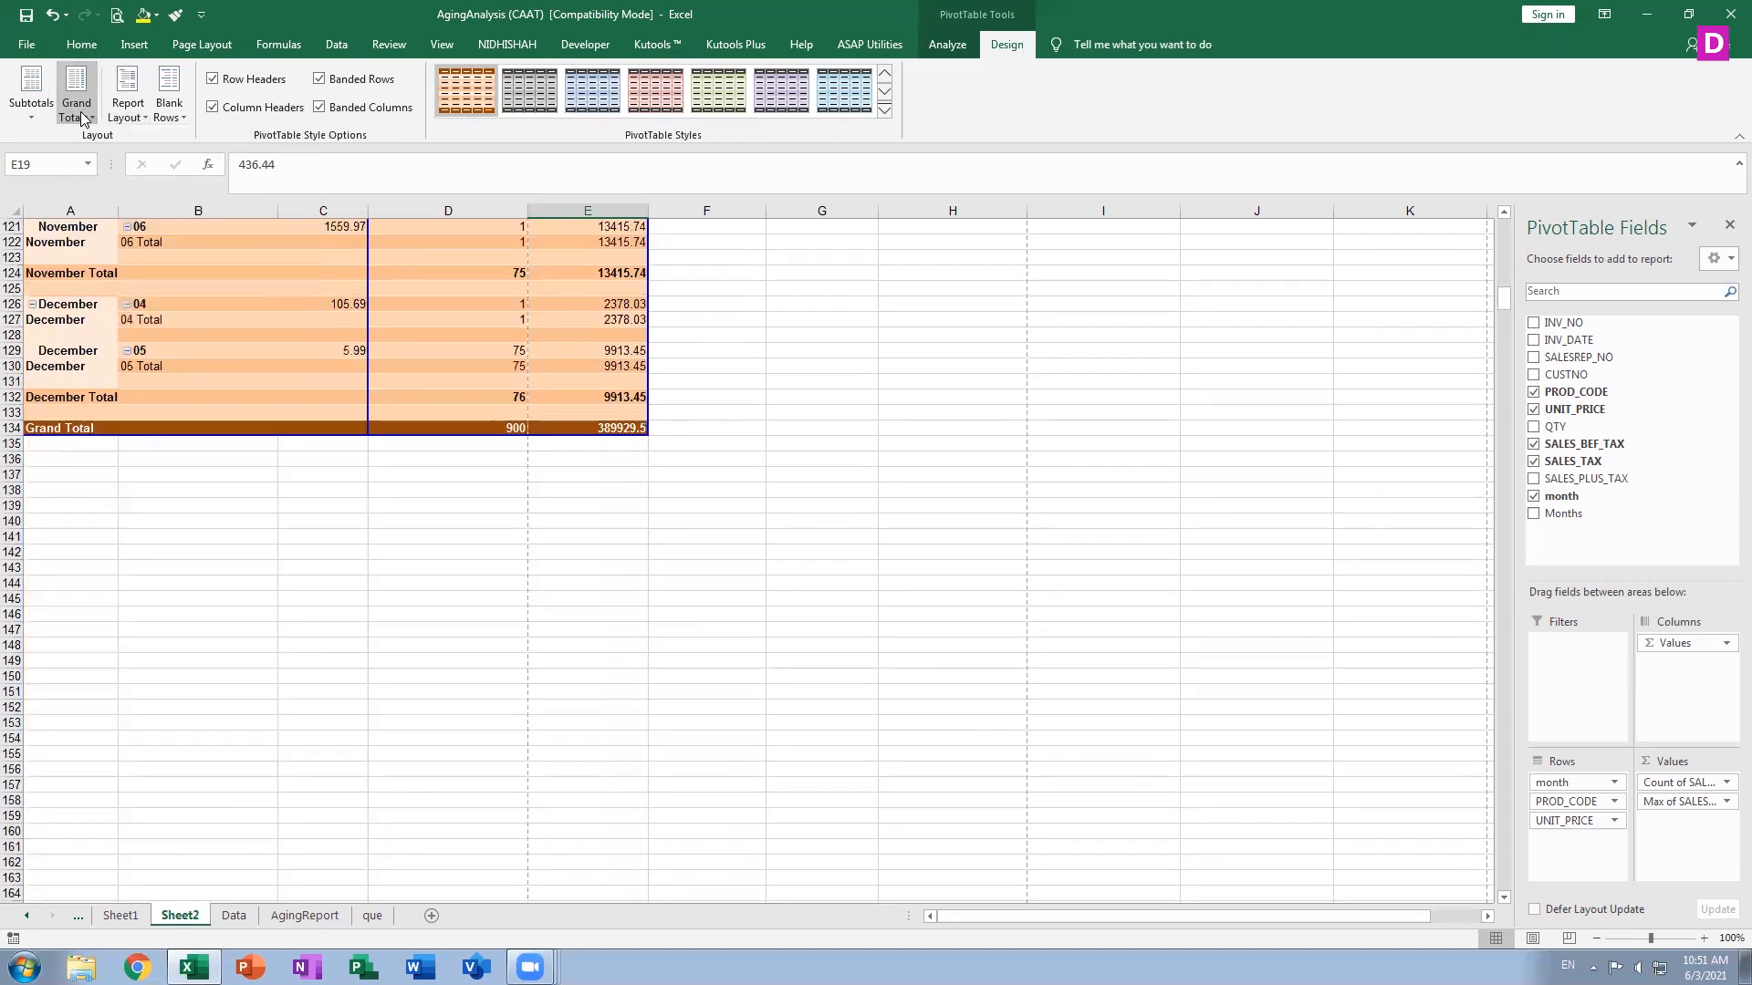
pyautogui.click(83, 118)
pyautogui.click(133, 147)
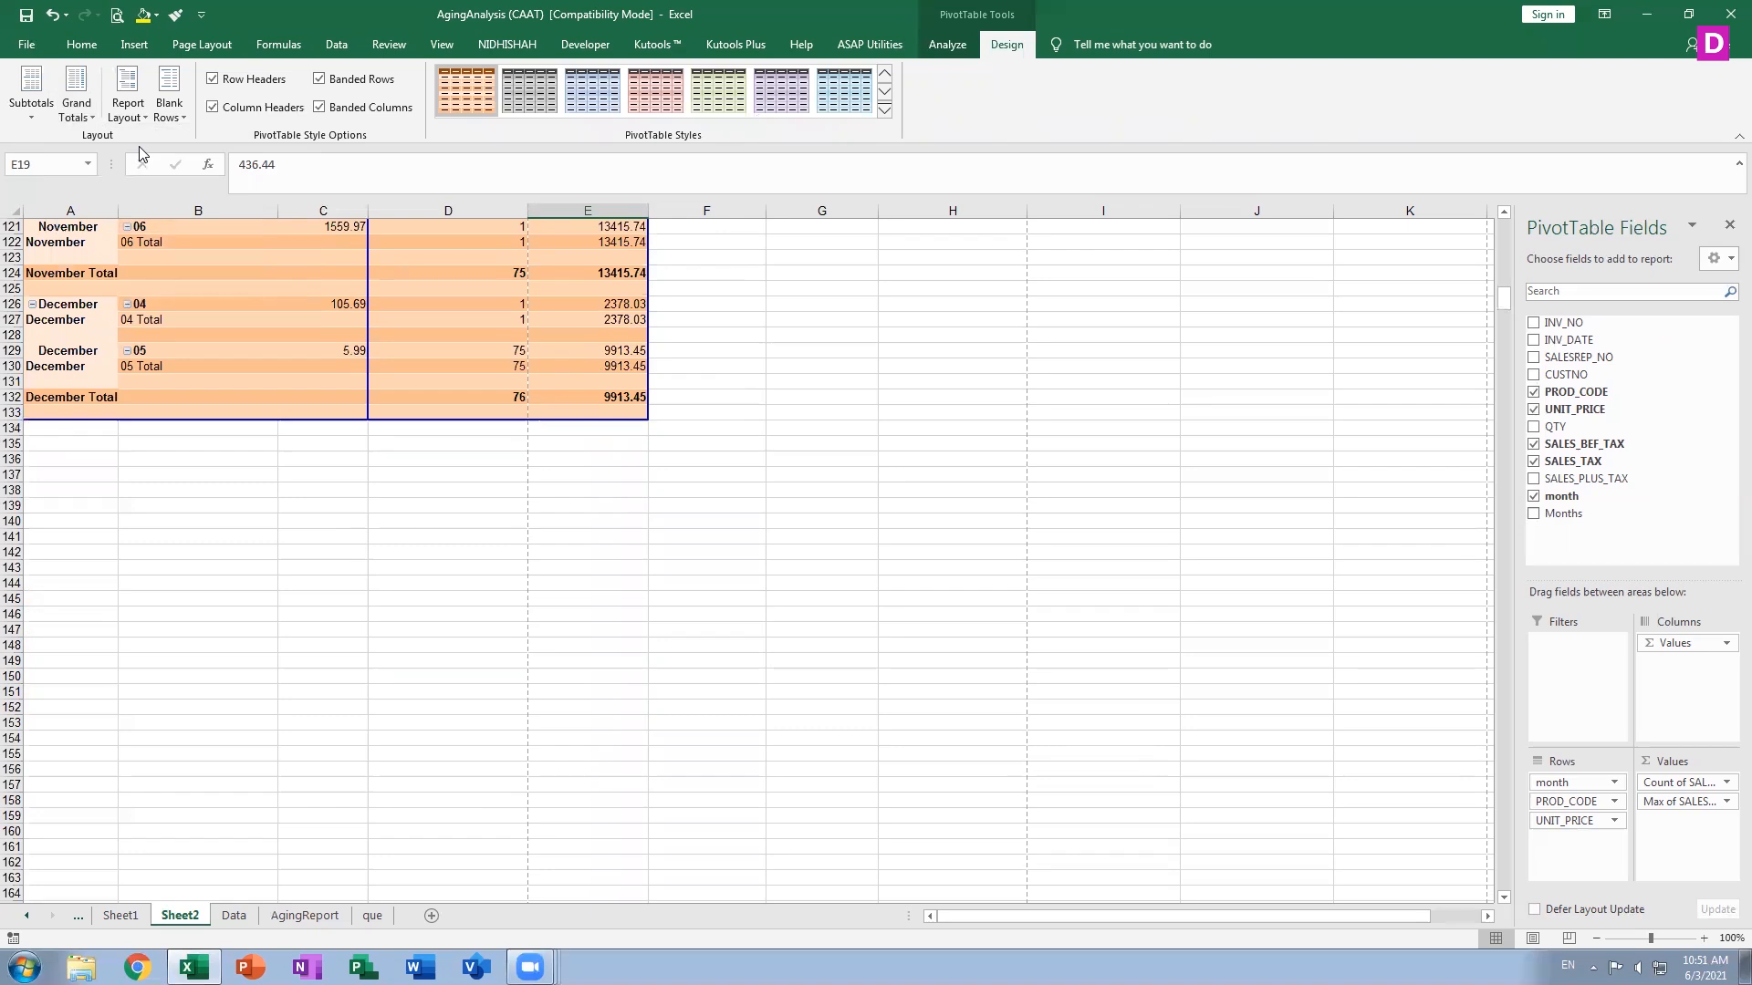
# Turn grand totals on for rows and columns, then switch them off again
pyautogui.click(73, 109)
pyautogui.click(102, 190)
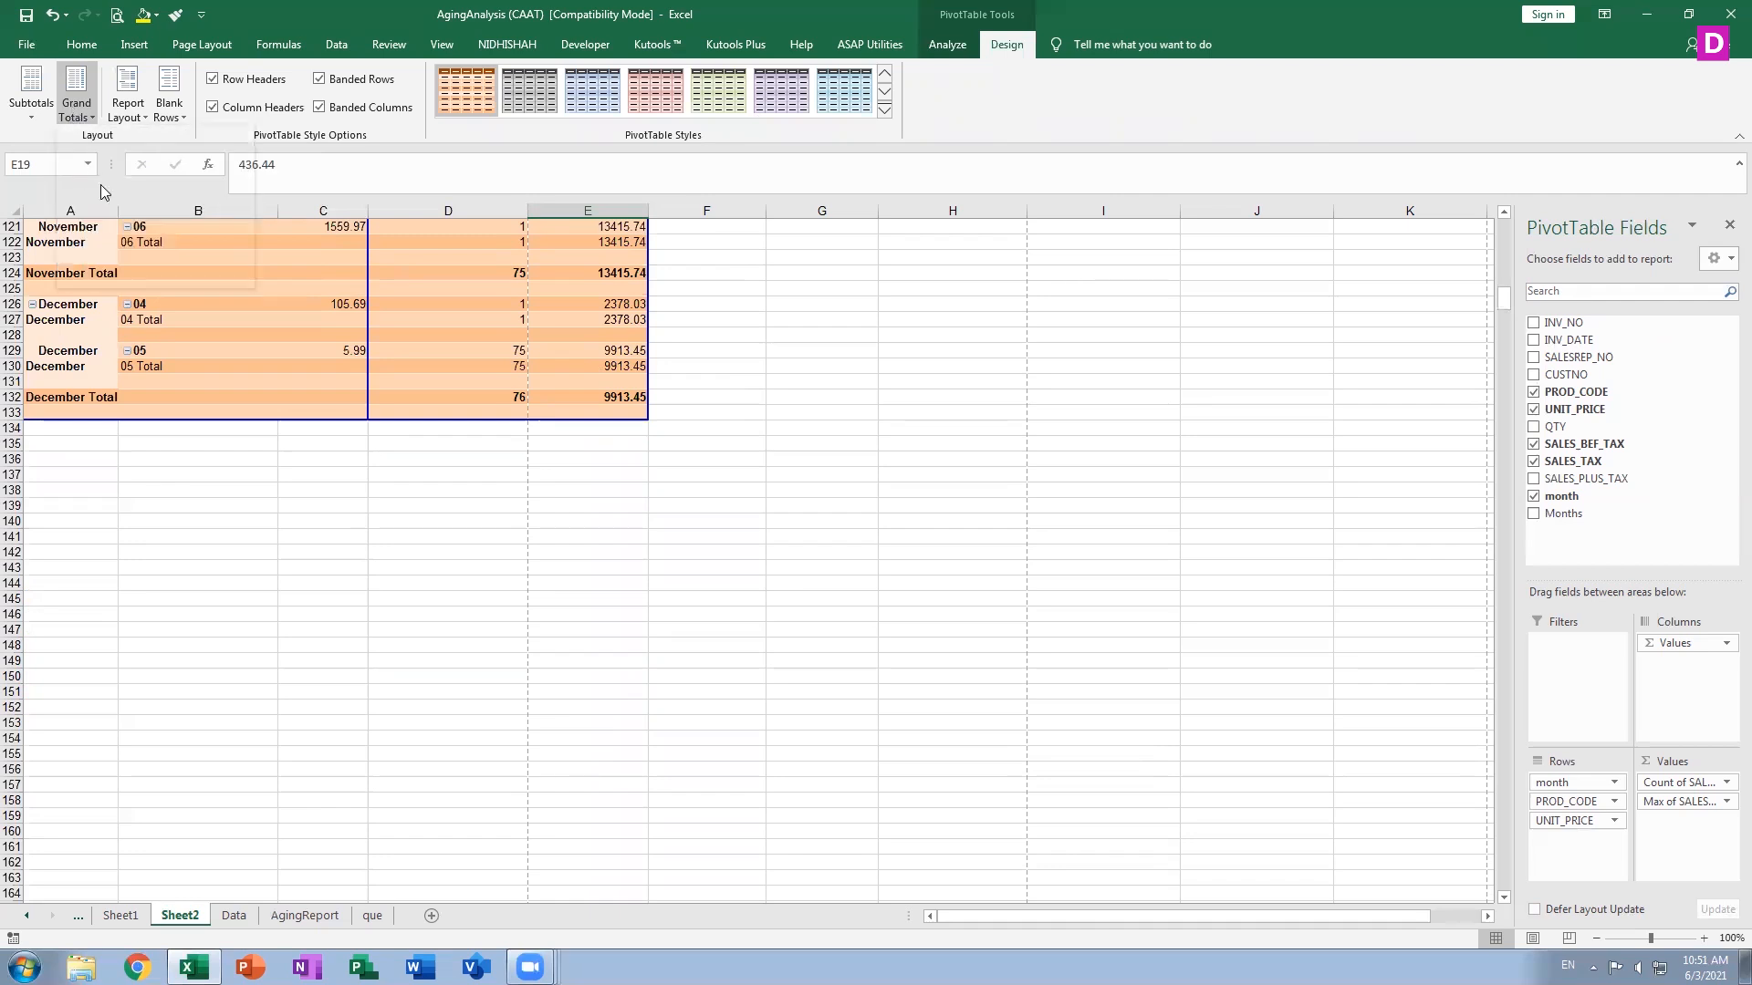
pyautogui.click(77, 107)
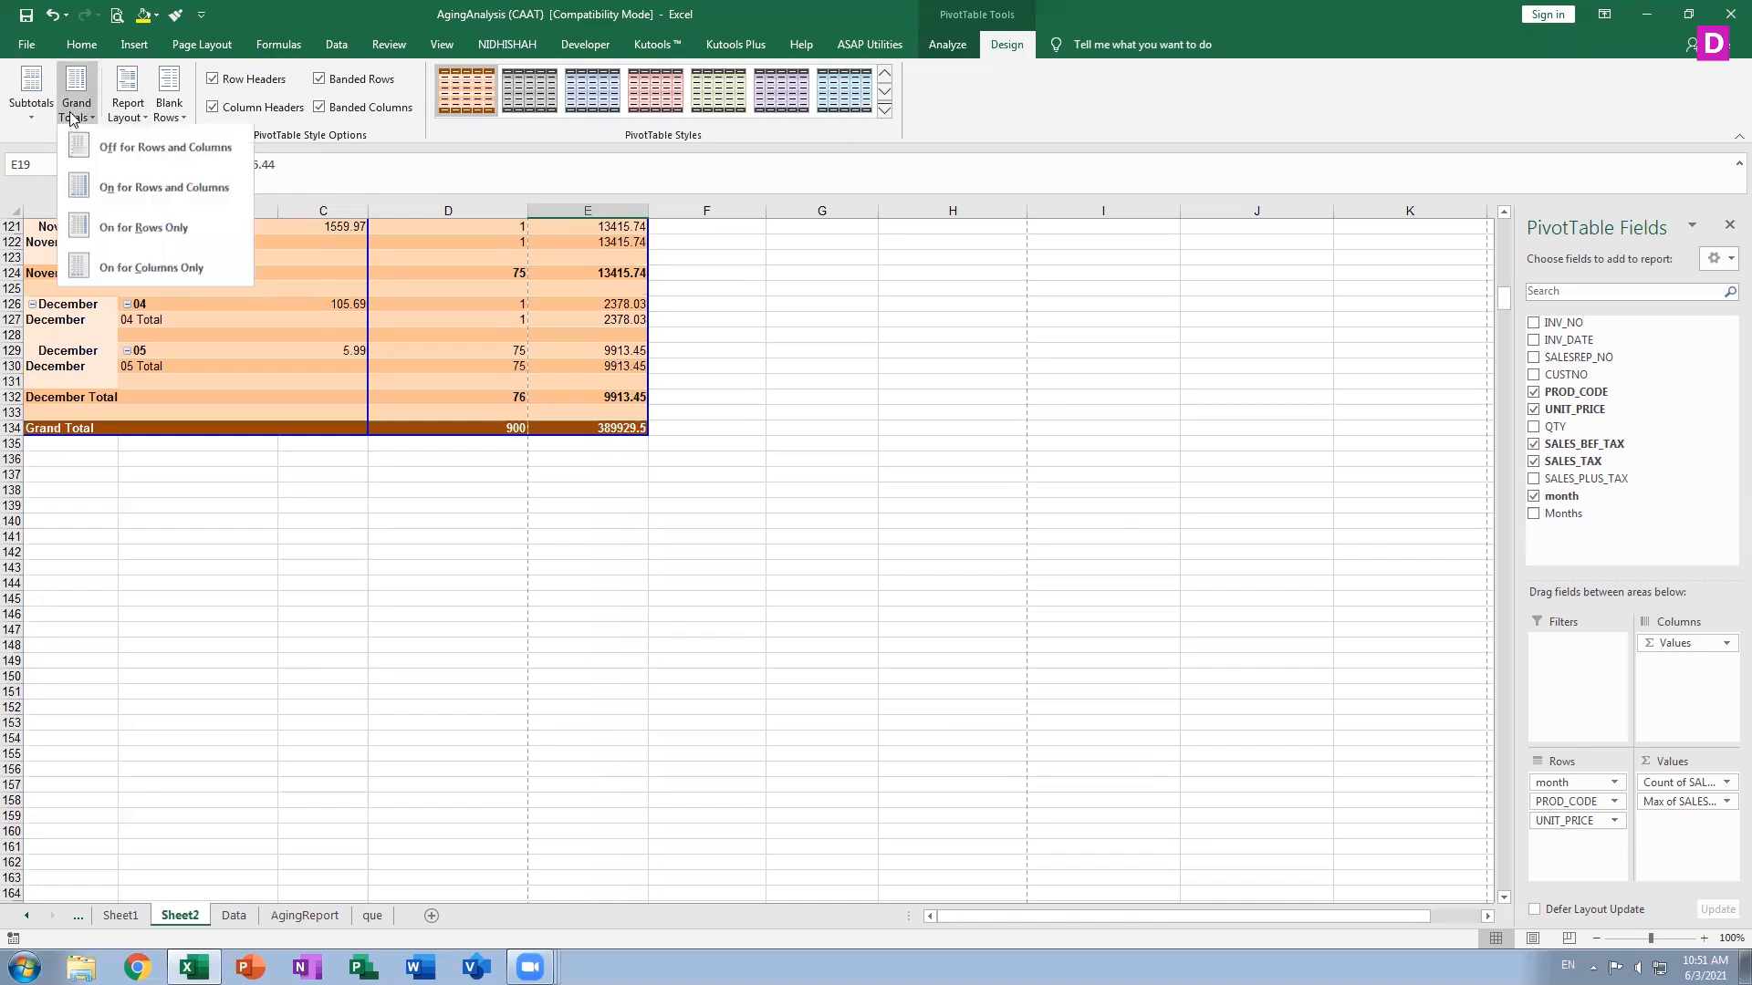
pyautogui.click(100, 142)
# Set the grand totals to on for rows only and scroll back to the top of the PivotTable
pyautogui.click(77, 107)
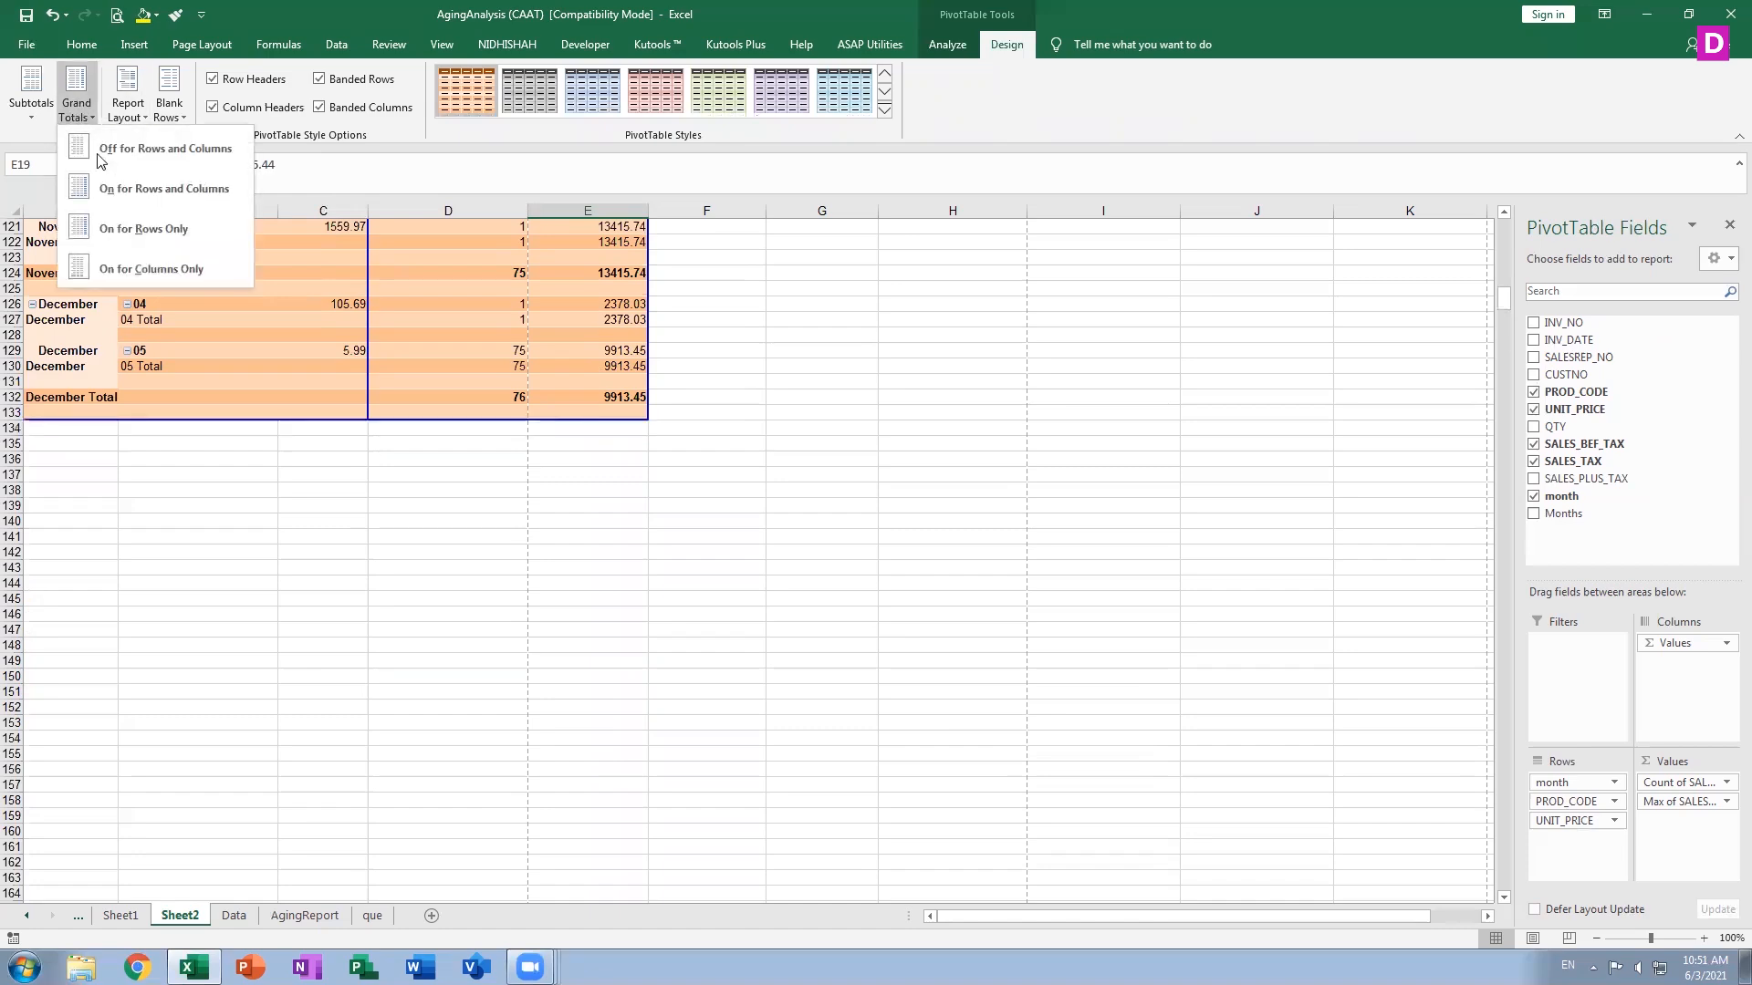
pyautogui.click(108, 228)
pyautogui.scroll(20, 615, 619)
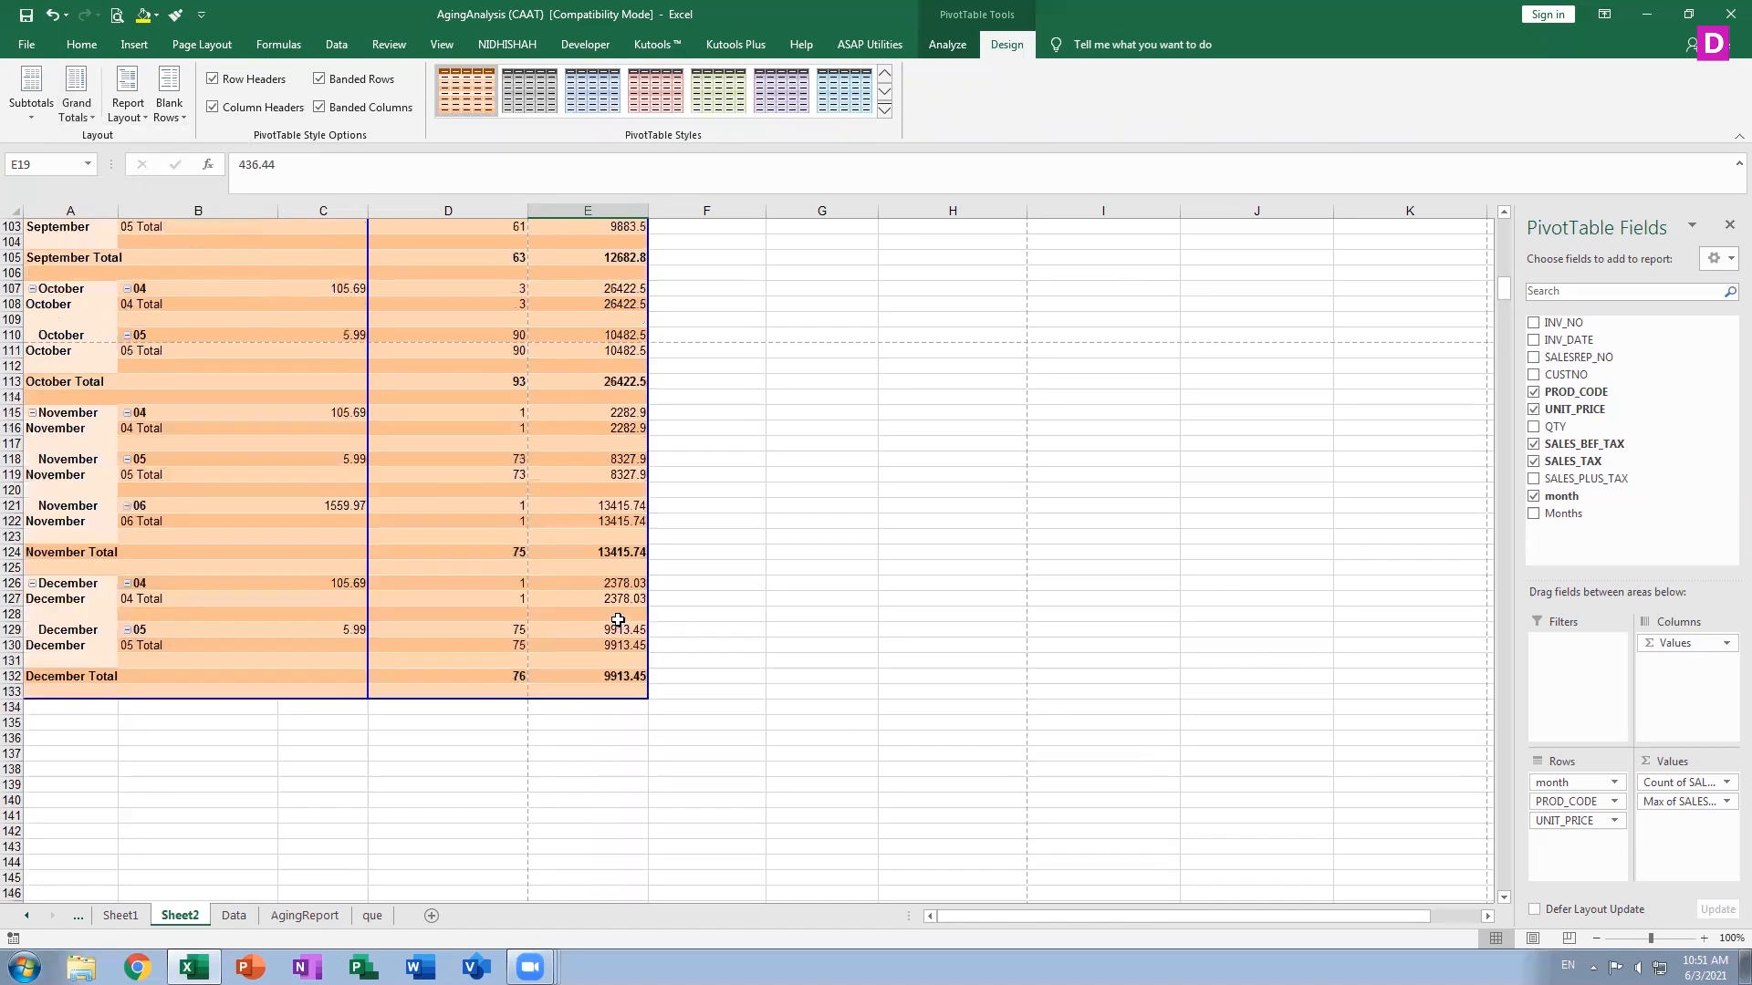
pyautogui.scroll(10, 618, 620)
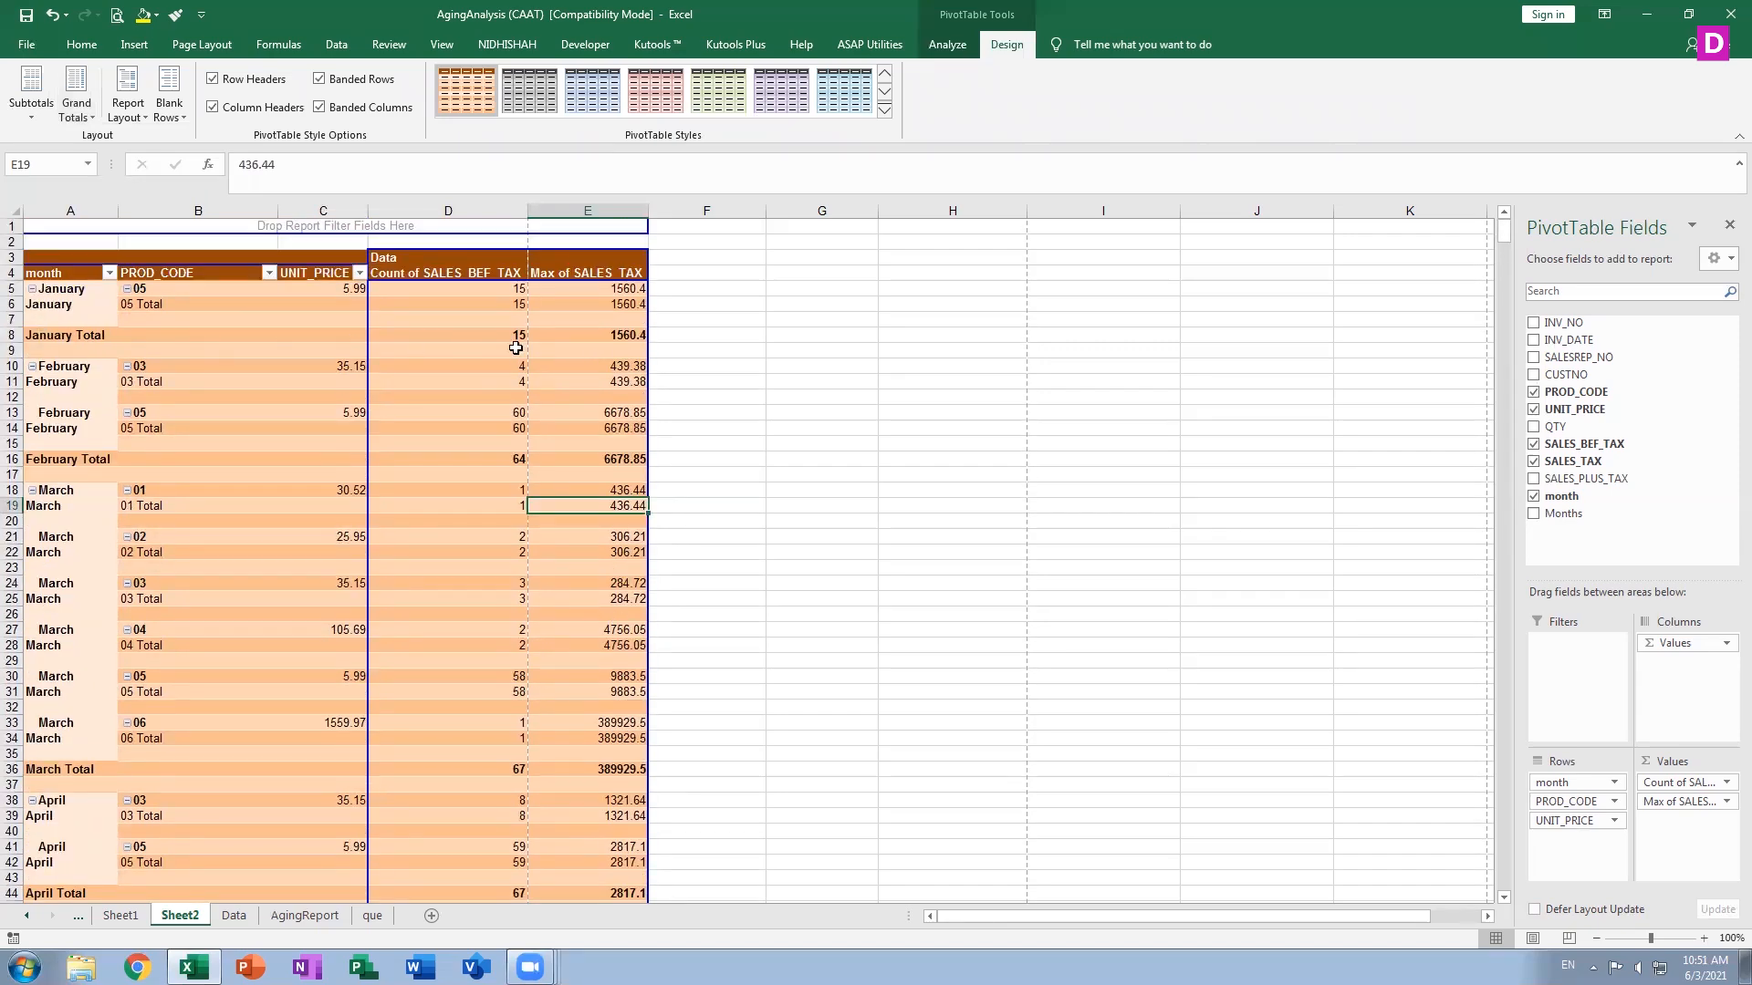
# Set the grand totals to on for columns only
pyautogui.click(34, 113)
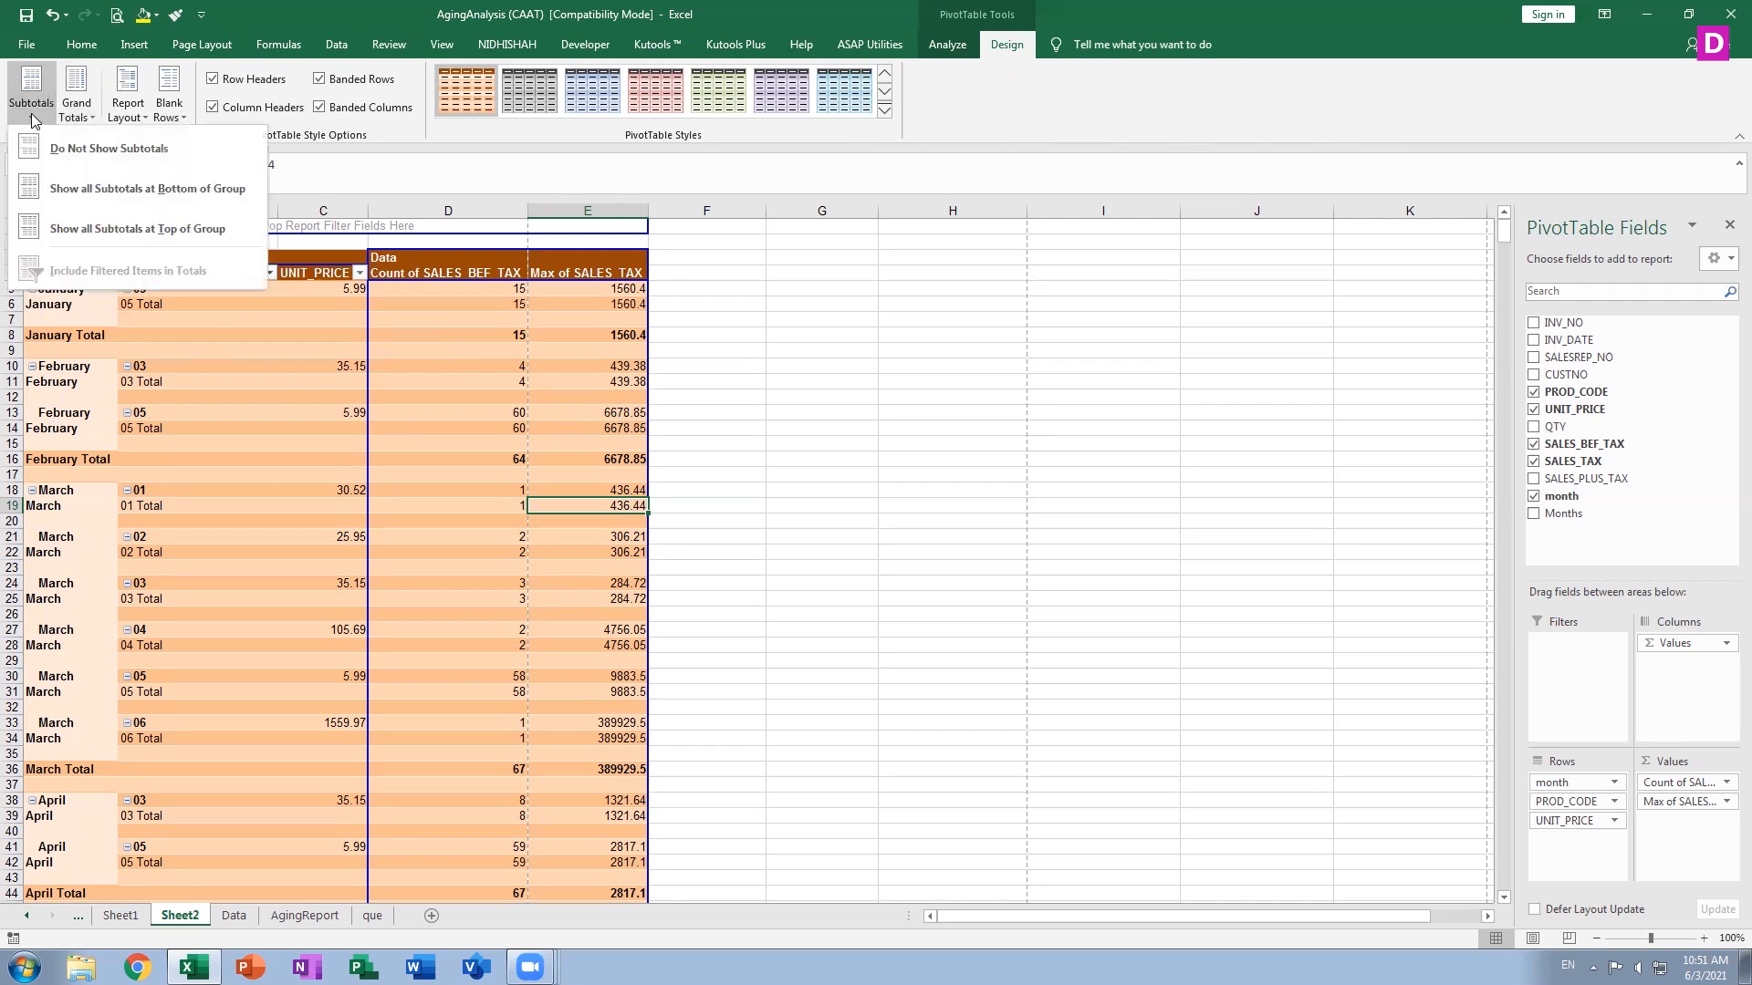
pyautogui.click(77, 110)
pyautogui.click(77, 105)
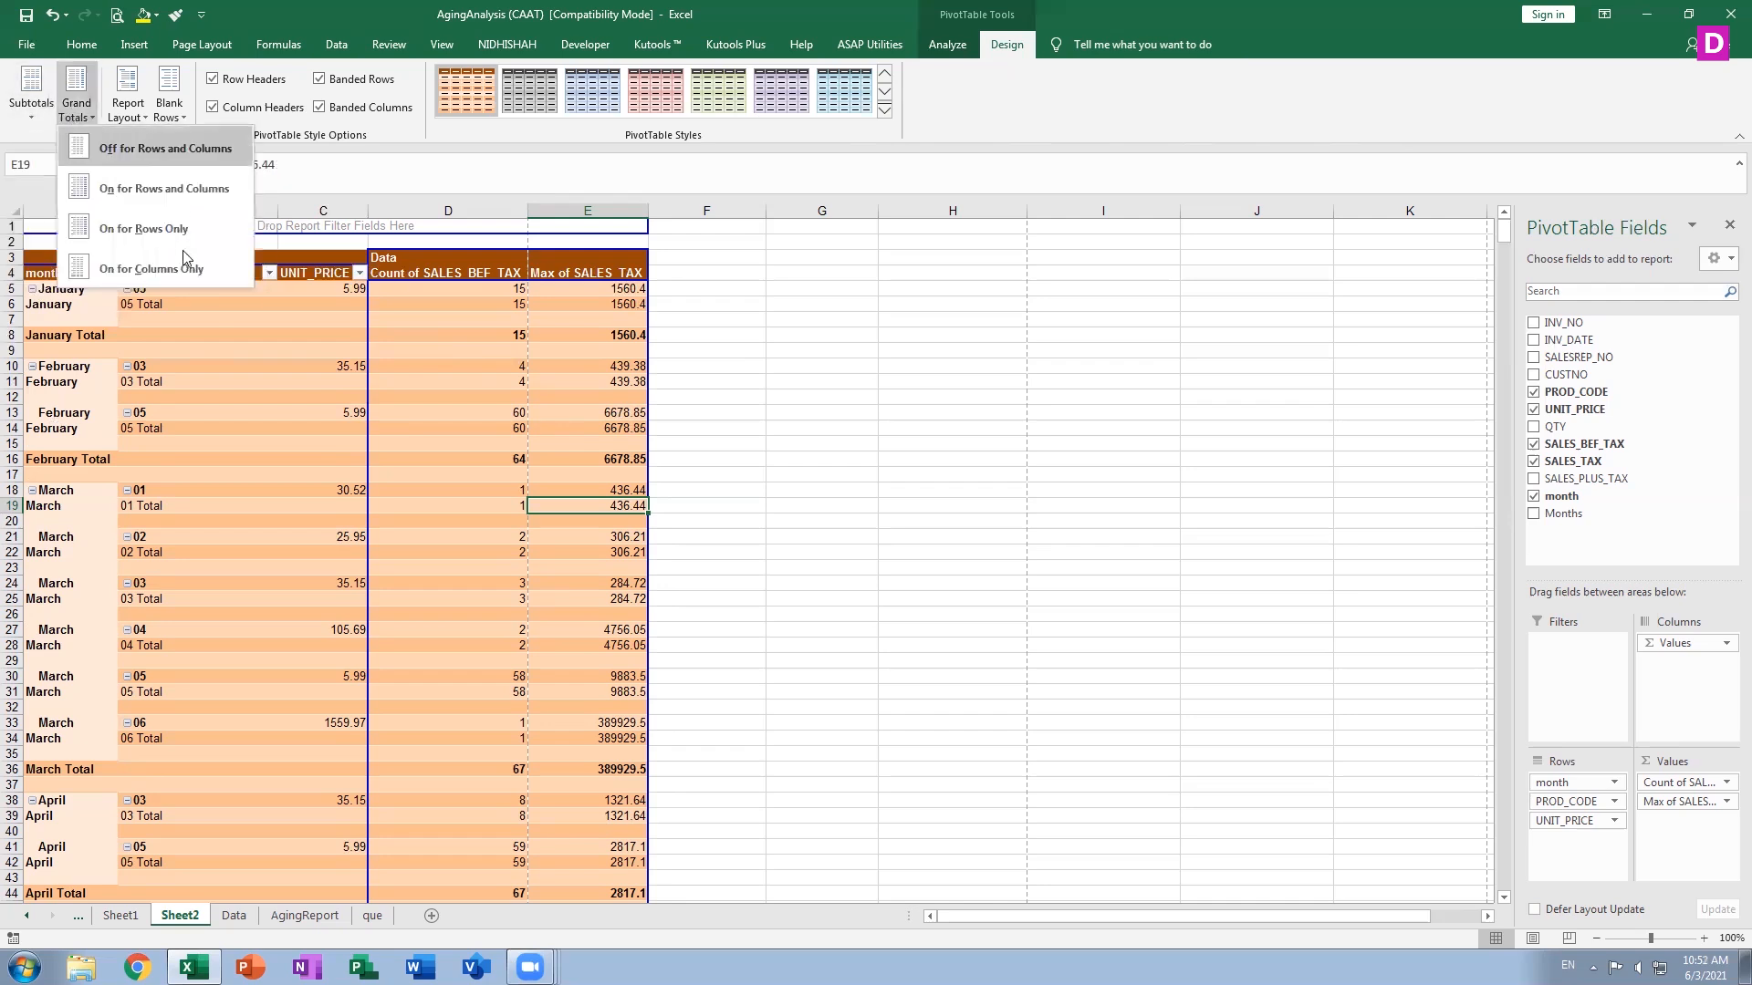
pyautogui.click(176, 270)
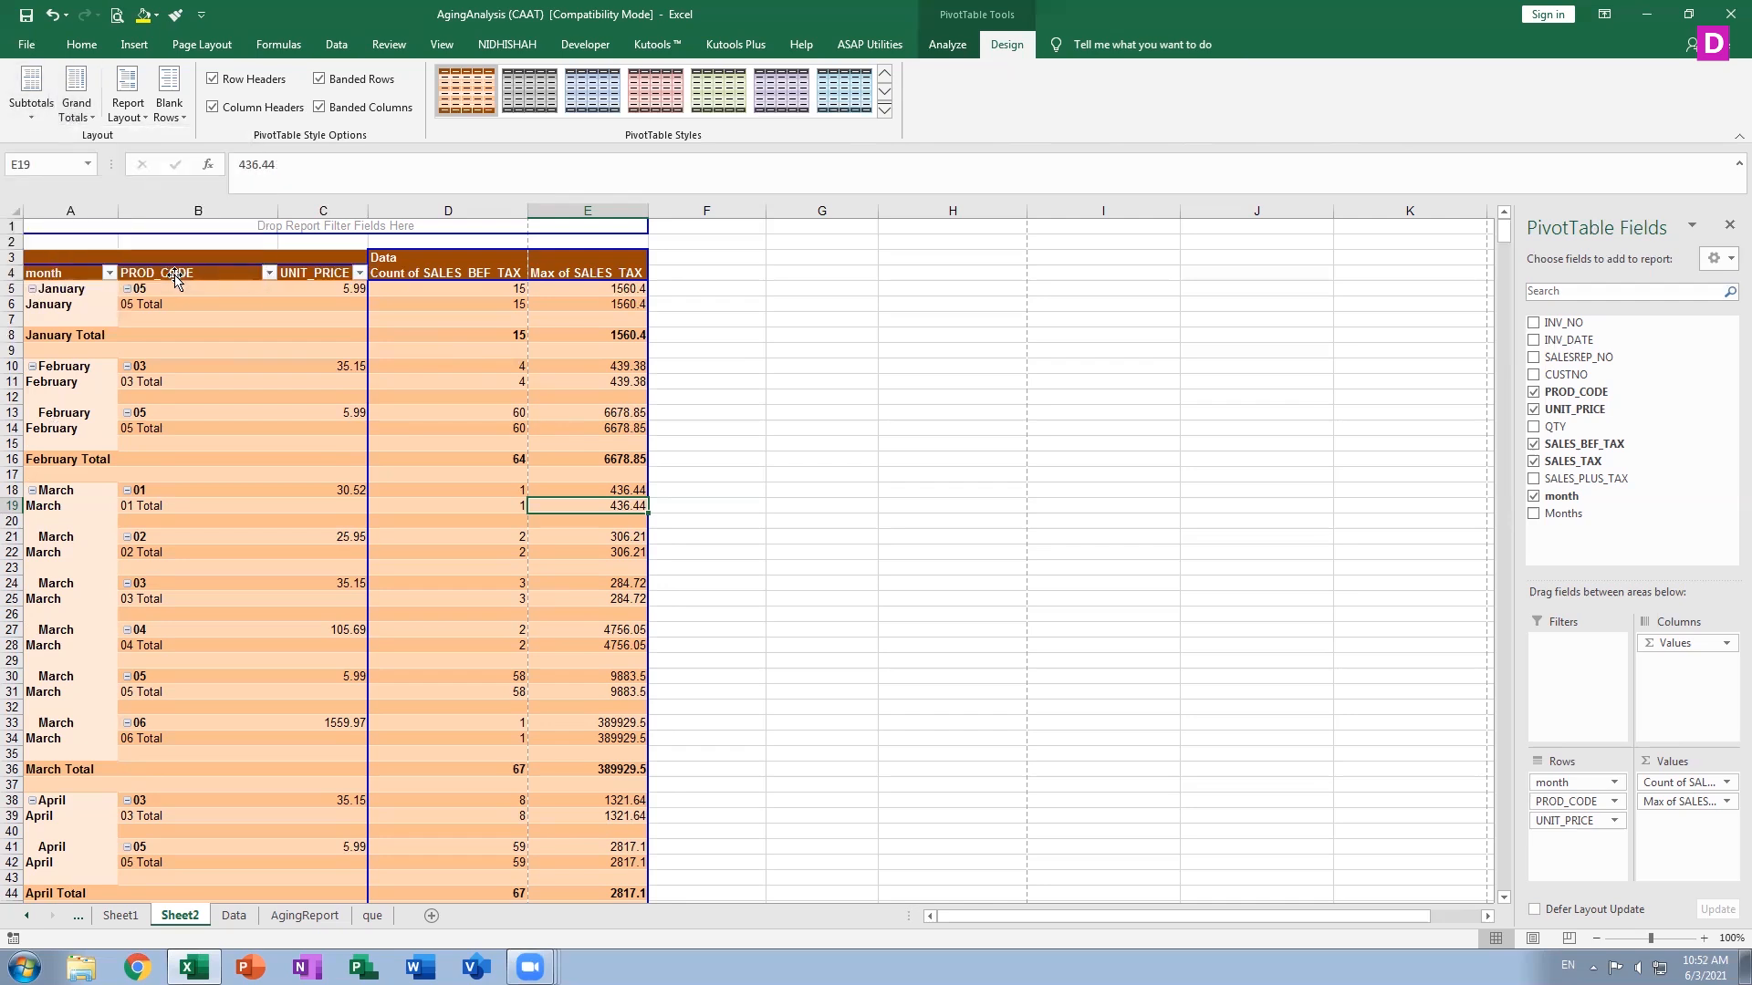
# Turn grand totals off for rows and columns and scroll down to the table's end
pyautogui.click(128, 113)
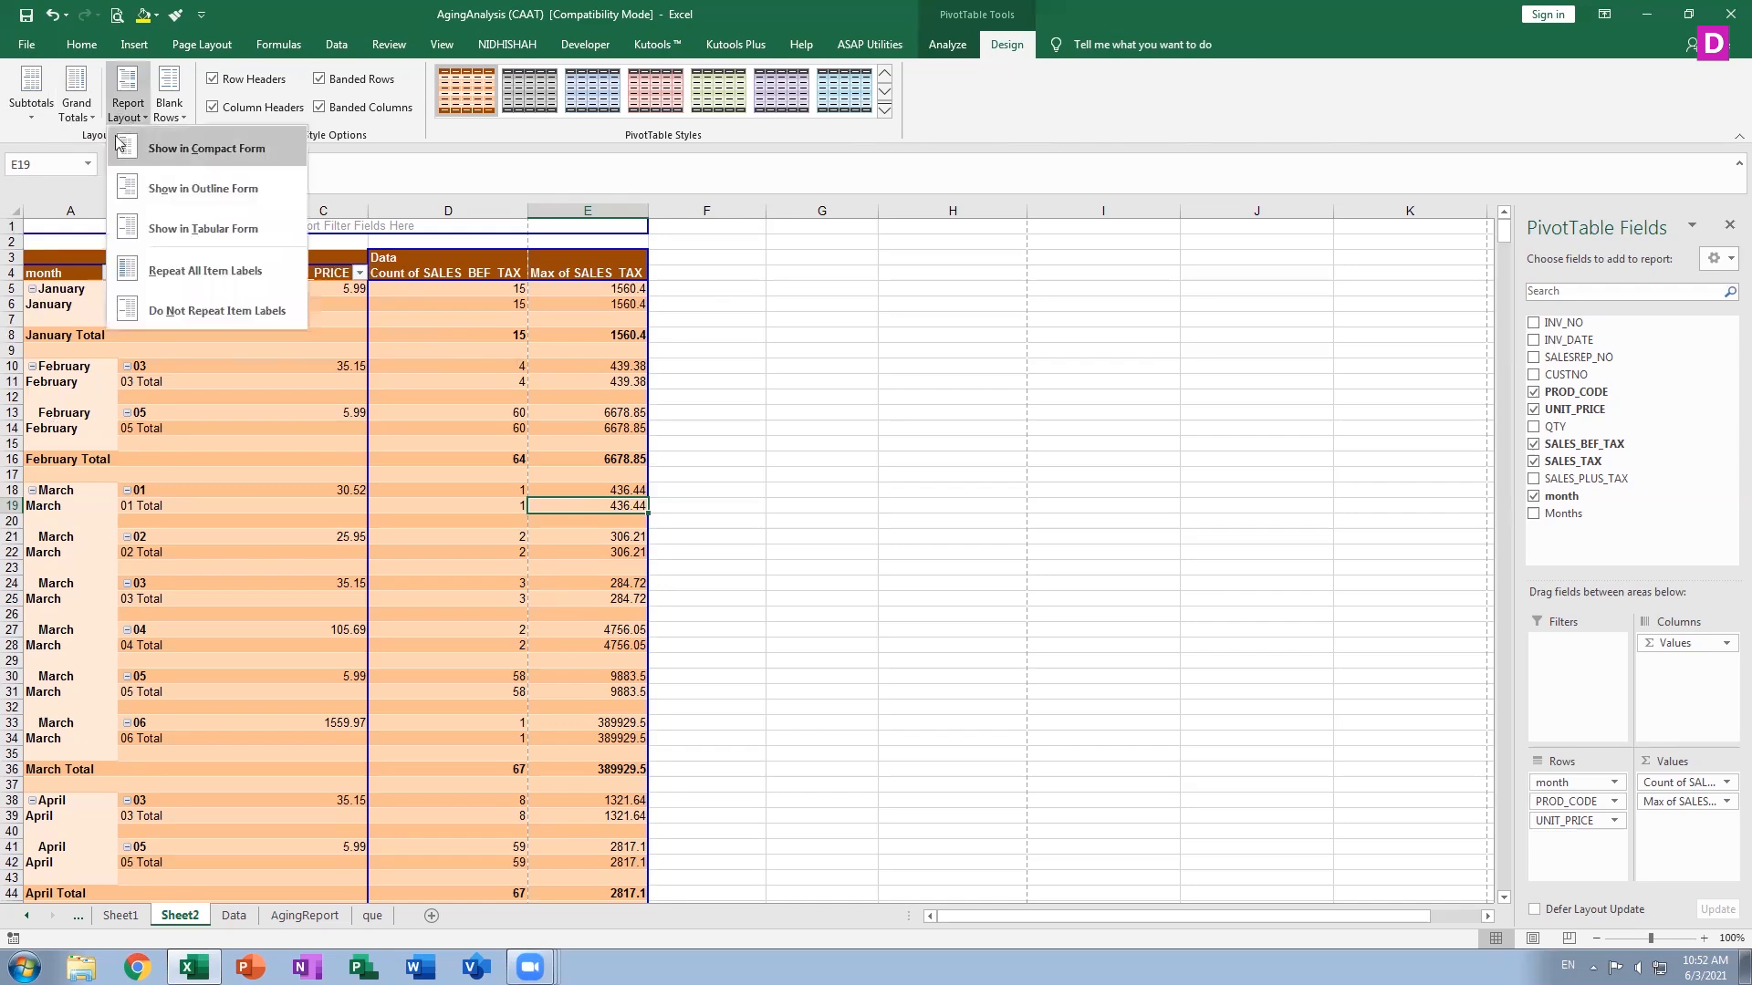
pyautogui.click(78, 116)
pyautogui.click(93, 146)
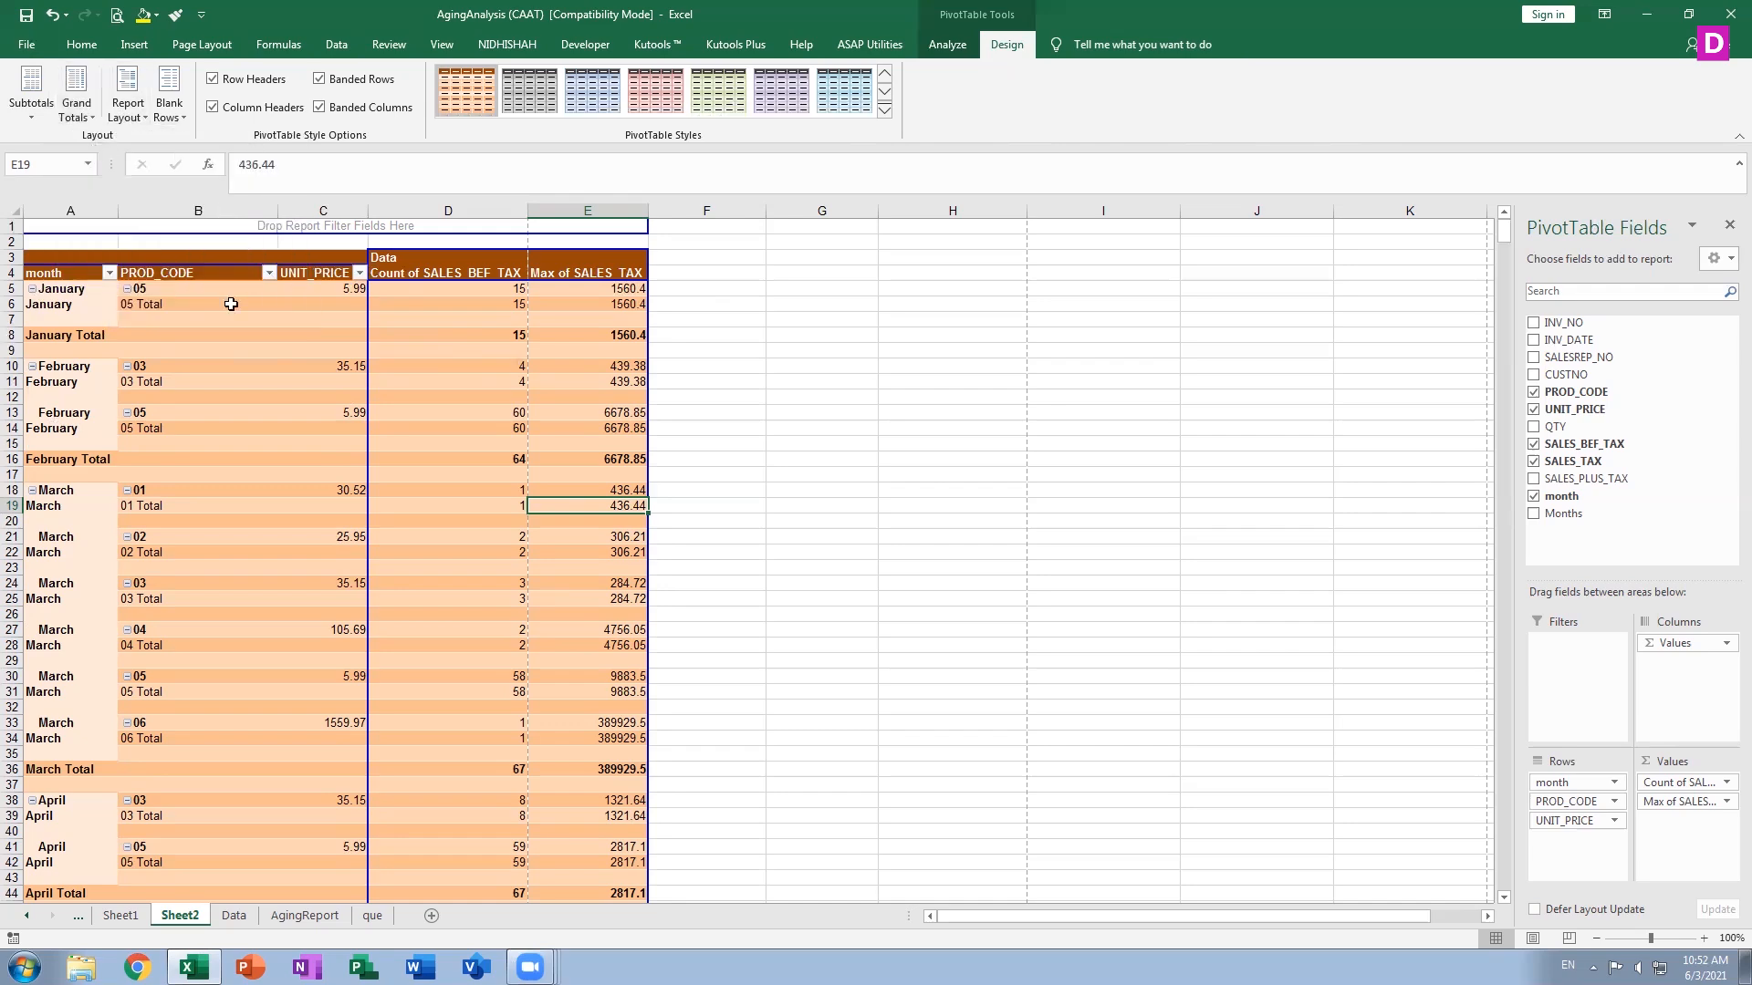
pyautogui.scroll(-20, 351, 602)
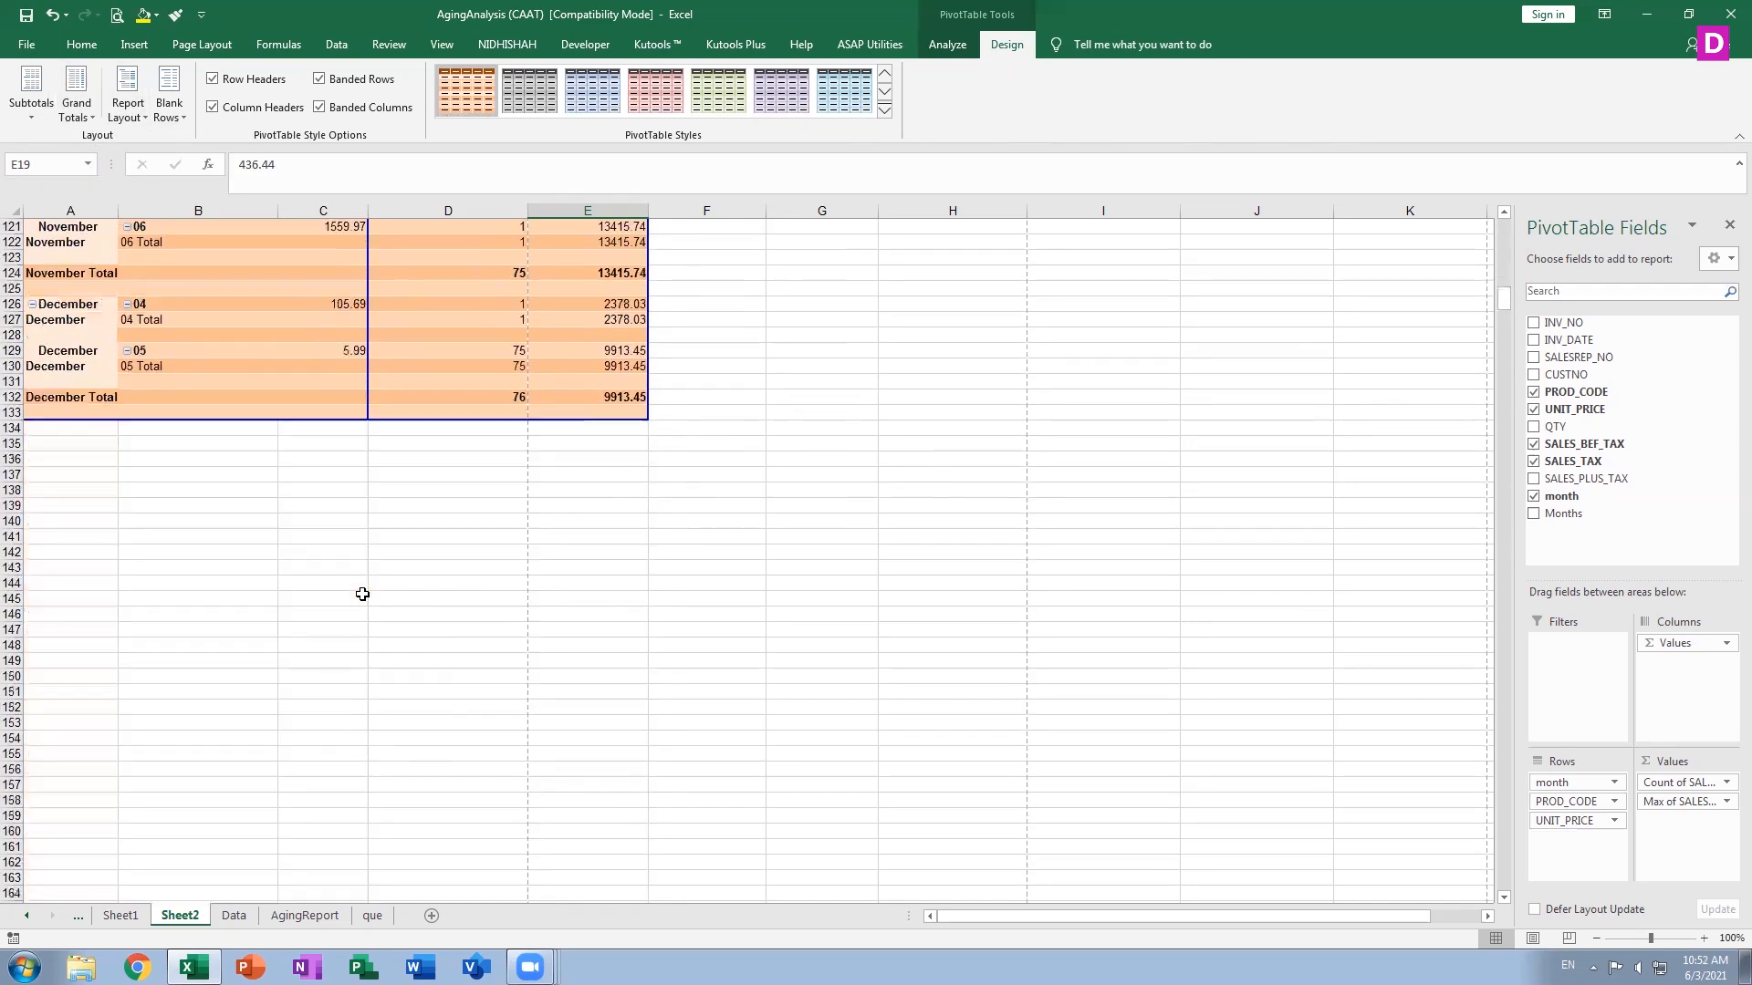
# Switch grand totals to on for columns only, then to on for rows only, and scroll back up
pyautogui.click(92, 115)
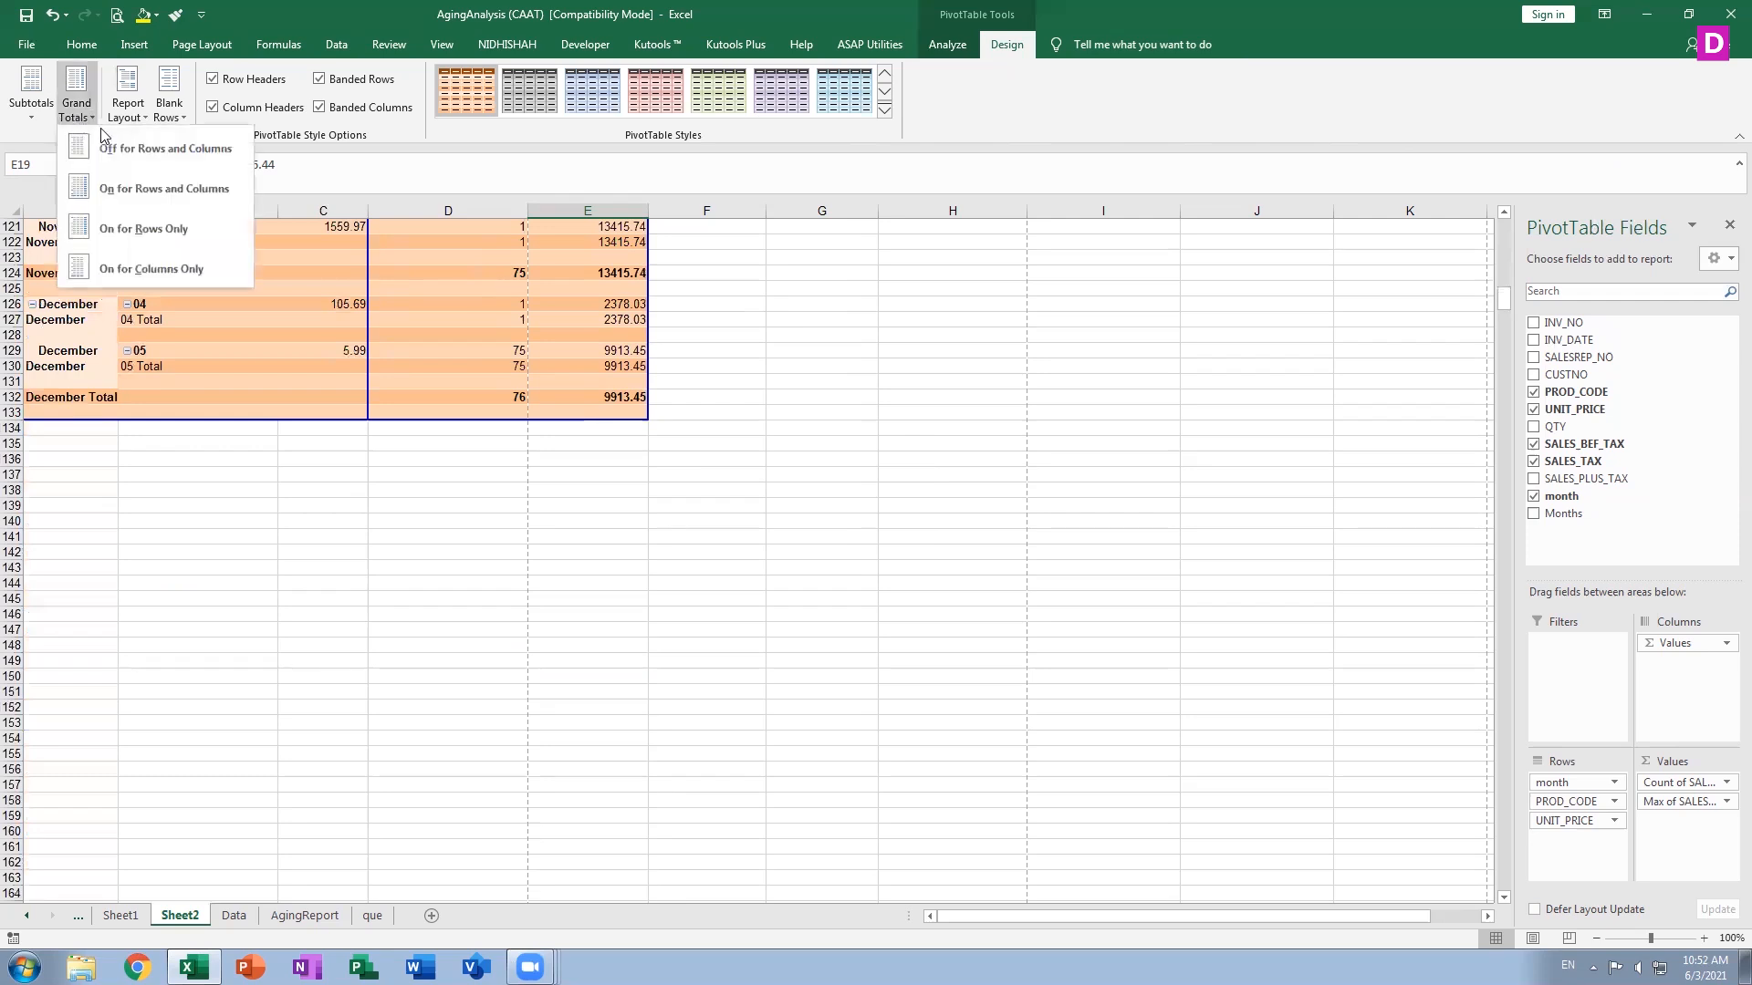
pyautogui.click(109, 266)
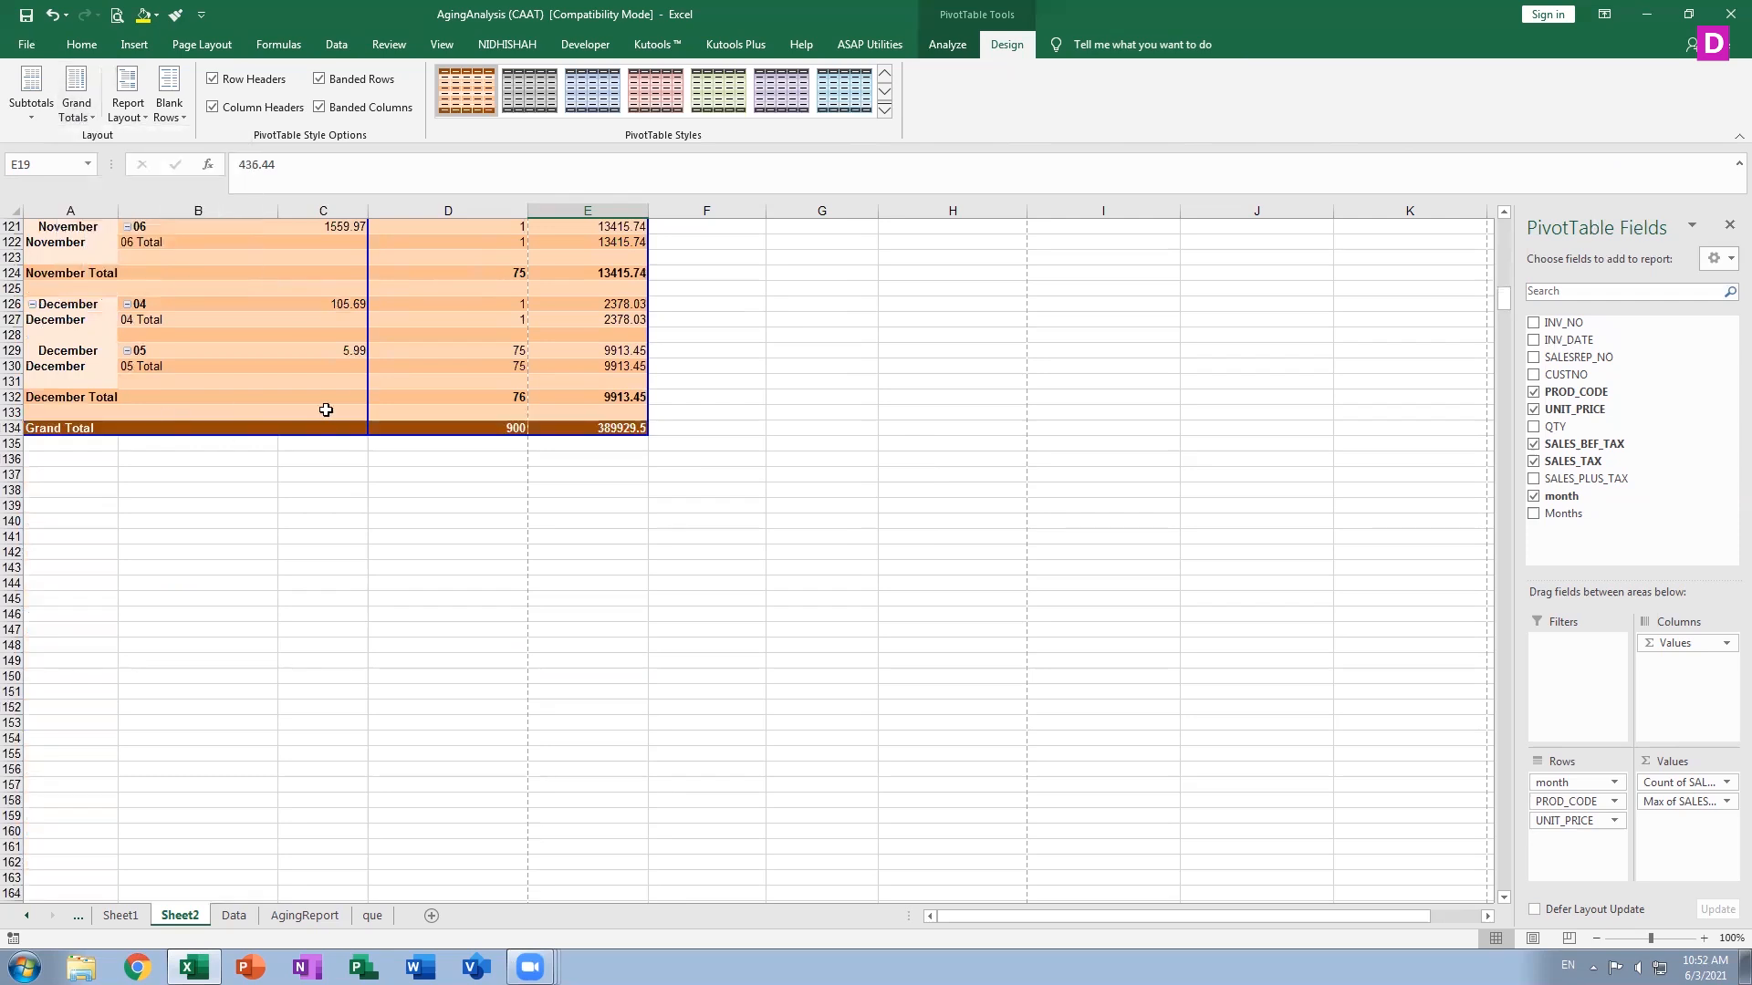
pyautogui.click(137, 110)
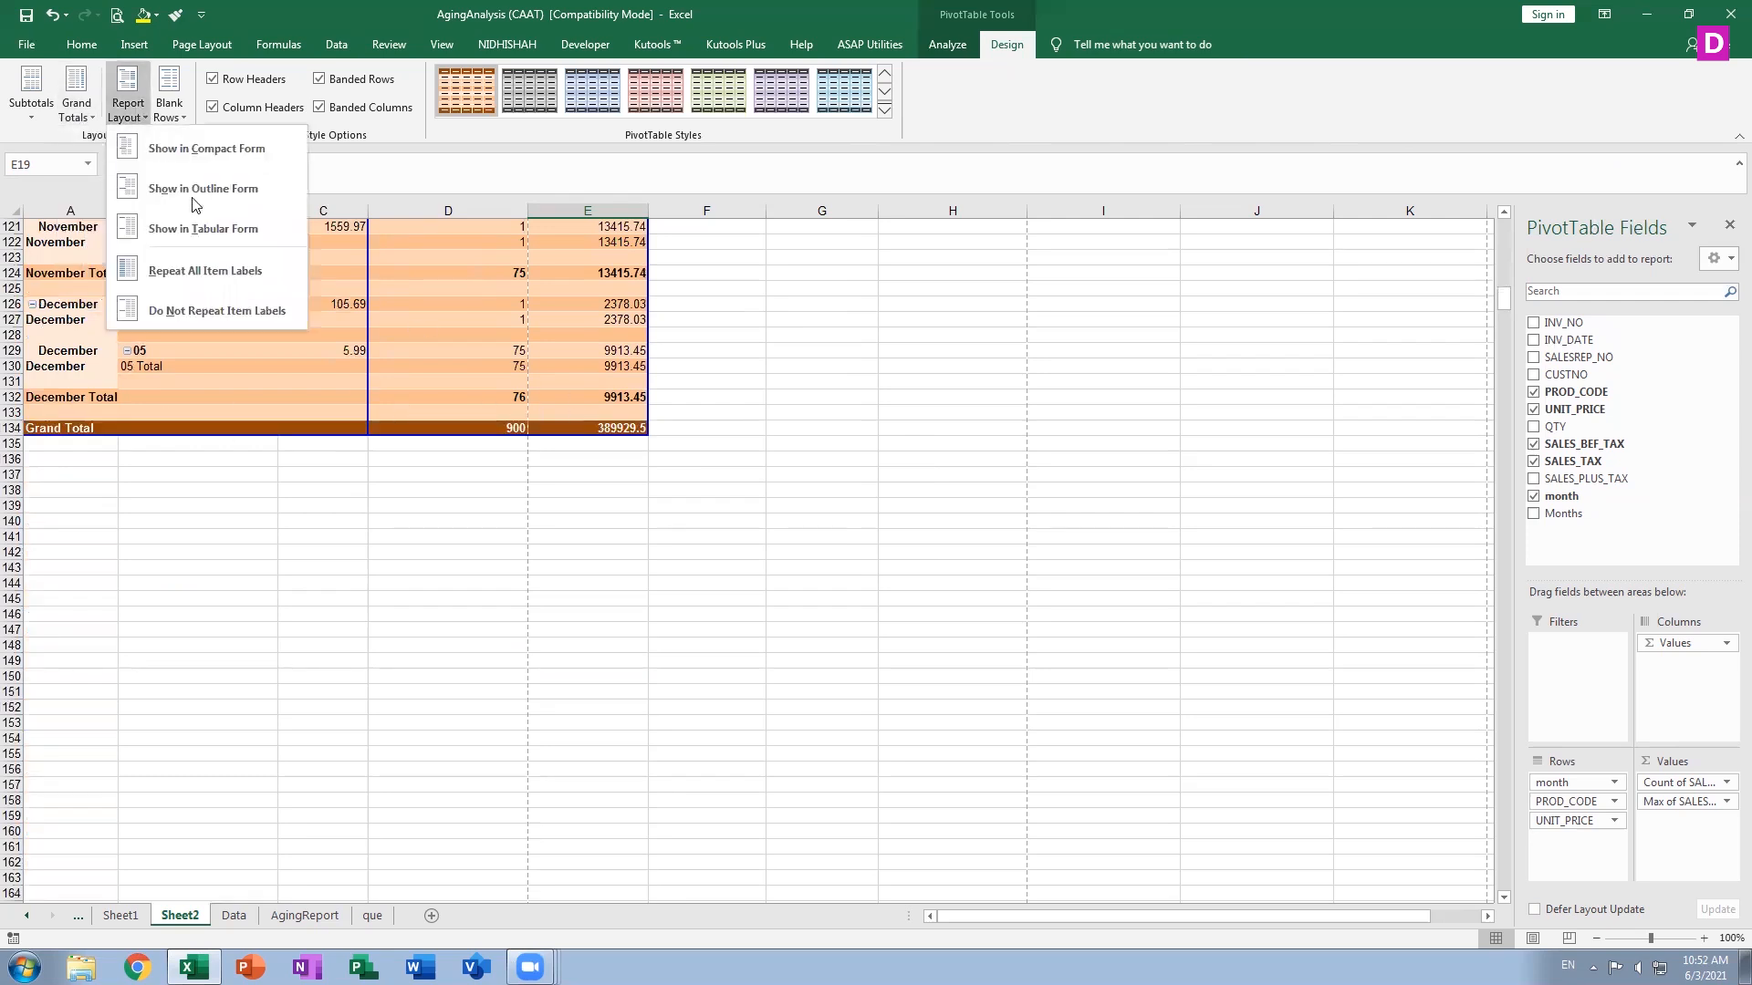
pyautogui.click(85, 115)
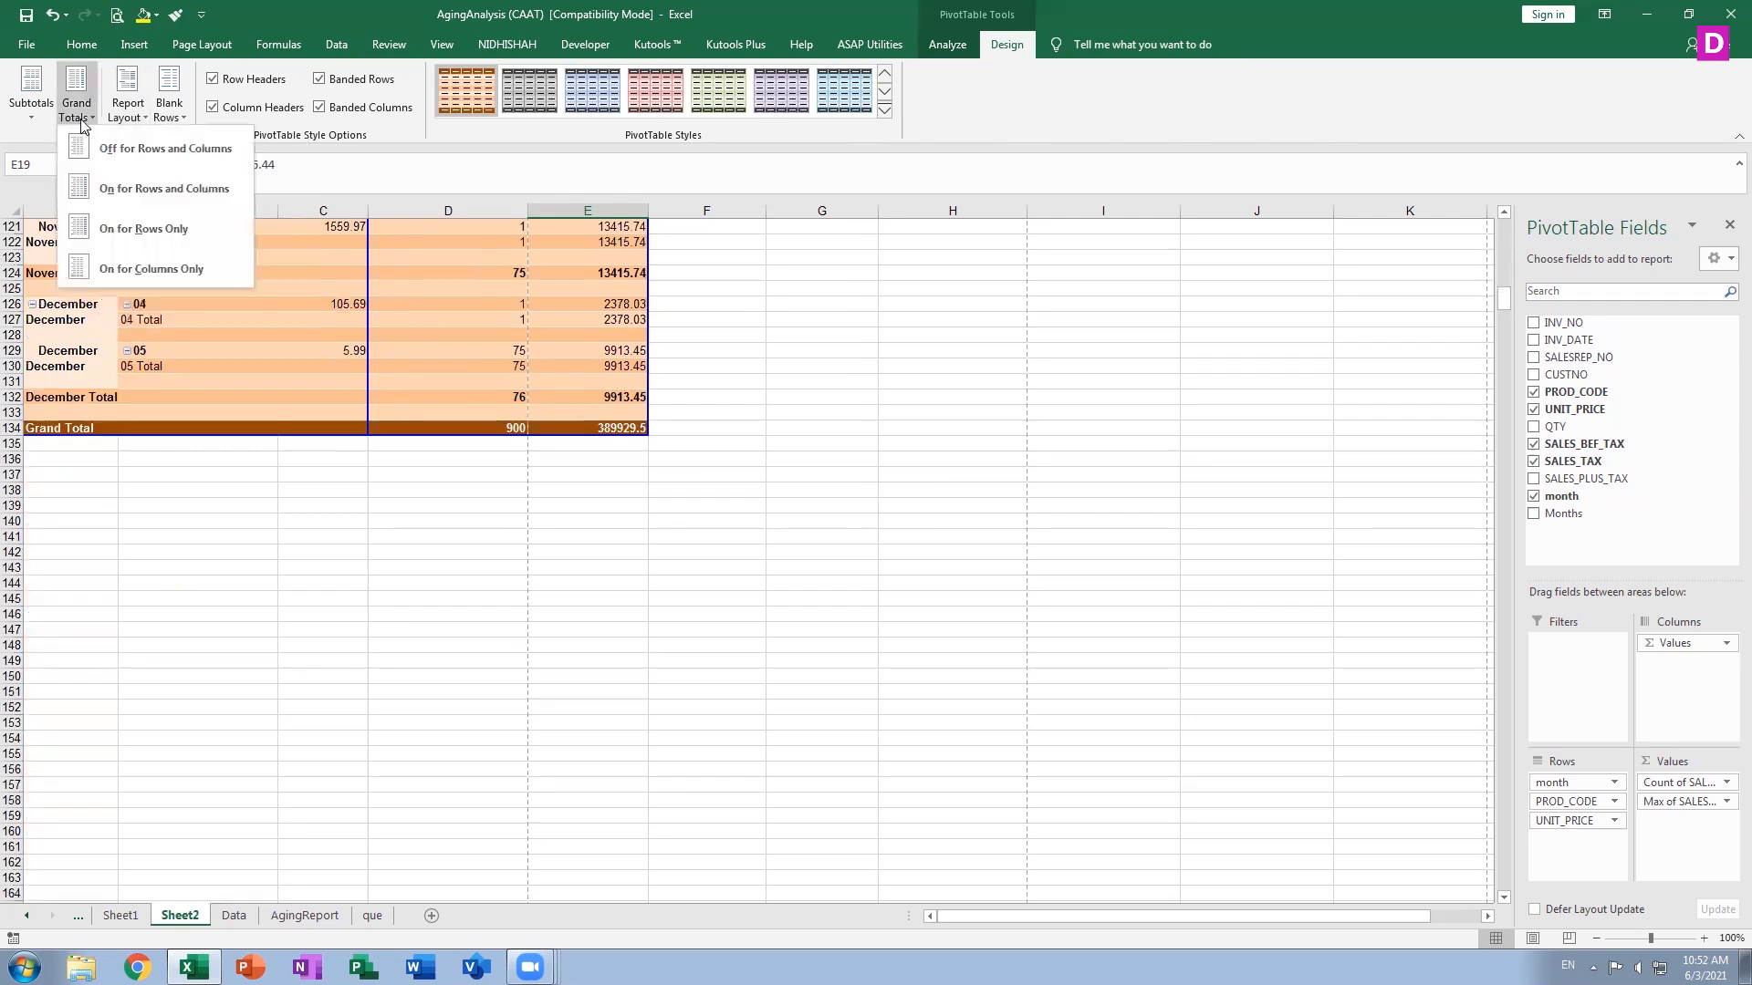
pyautogui.click(131, 245)
pyautogui.scroll(14, 678, 532)
pyautogui.scroll(20, 678, 532)
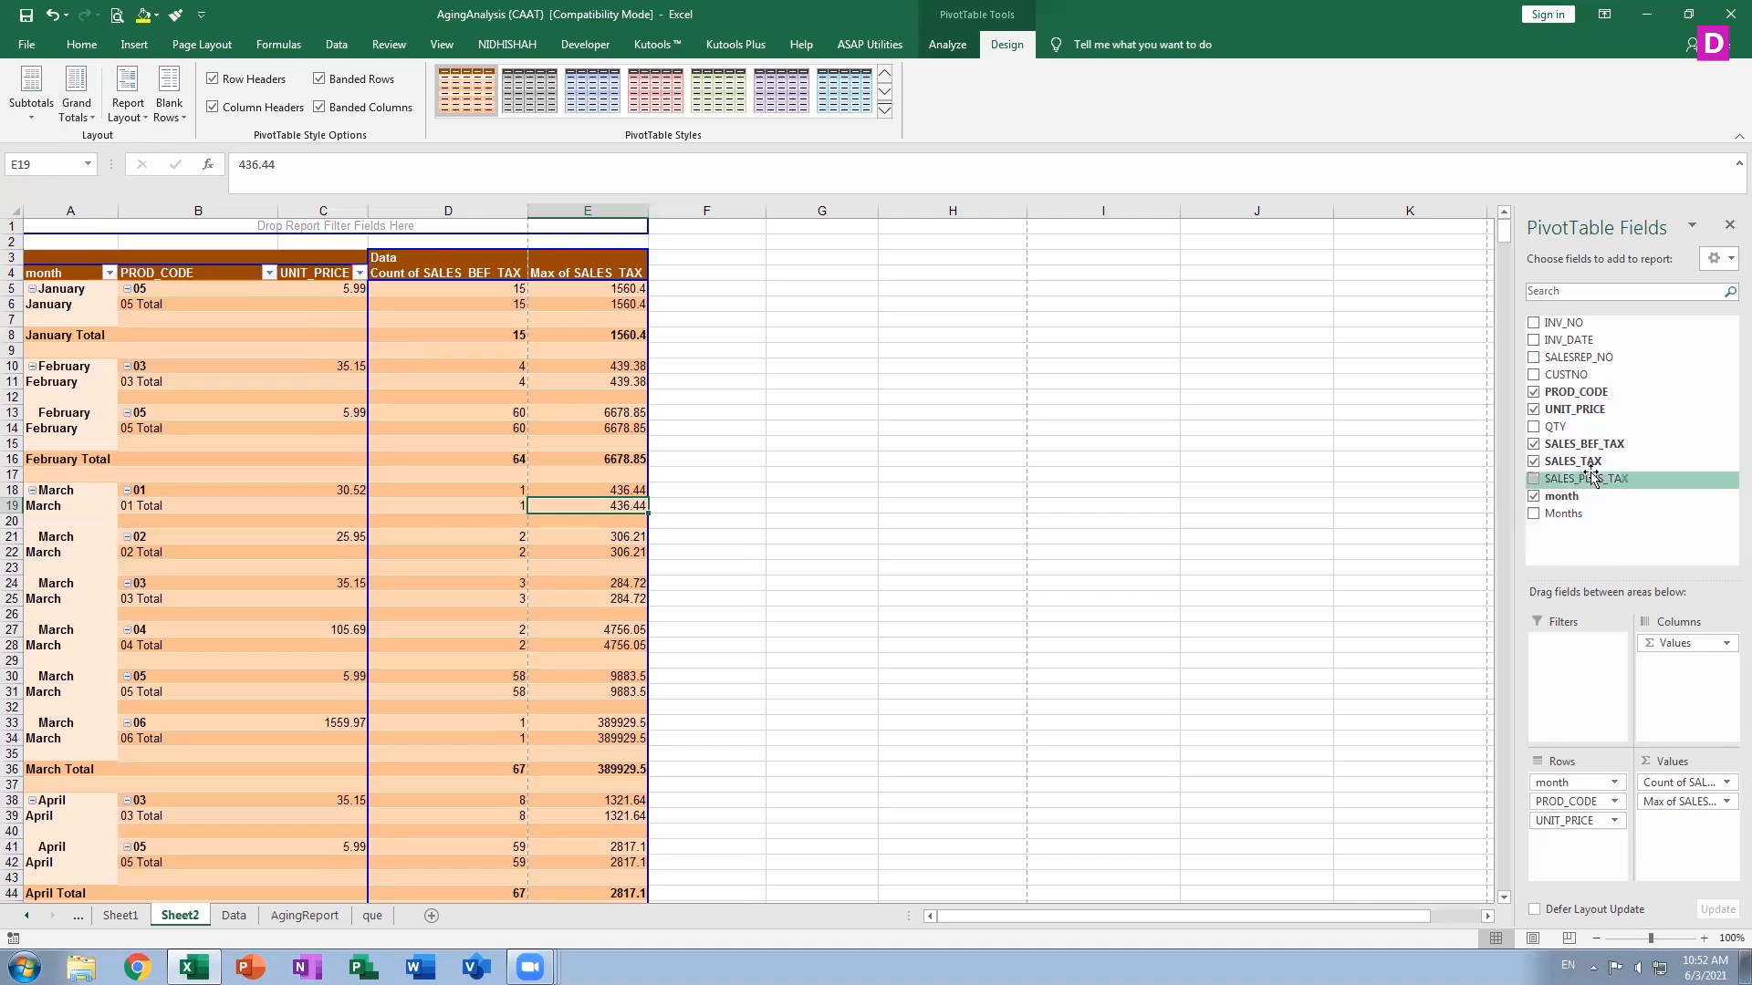
# Add the SALES_PLUS_TAX field to the Values area
pyautogui.moveTo(1595, 485); pyautogui.dragTo(1682, 838)
# Move the UNIT_PRICE row field to the beginning of the rows, then back to the end
pyautogui.click(1679, 823)
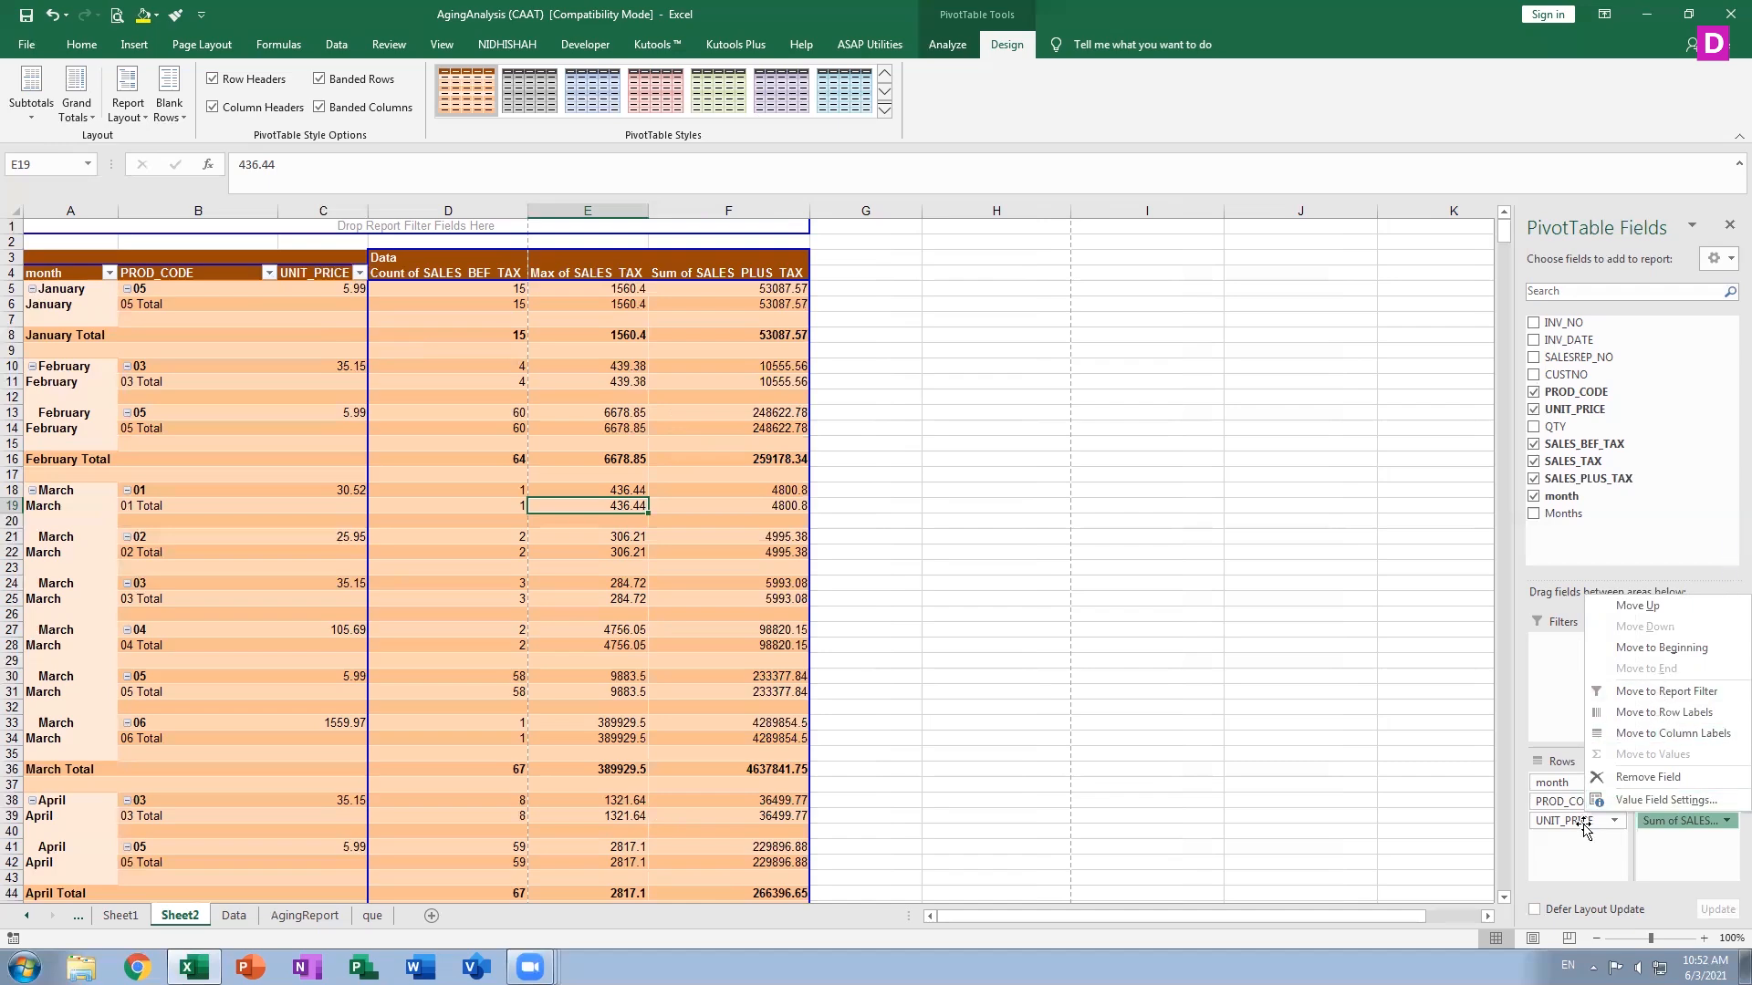
pyautogui.click(1611, 649)
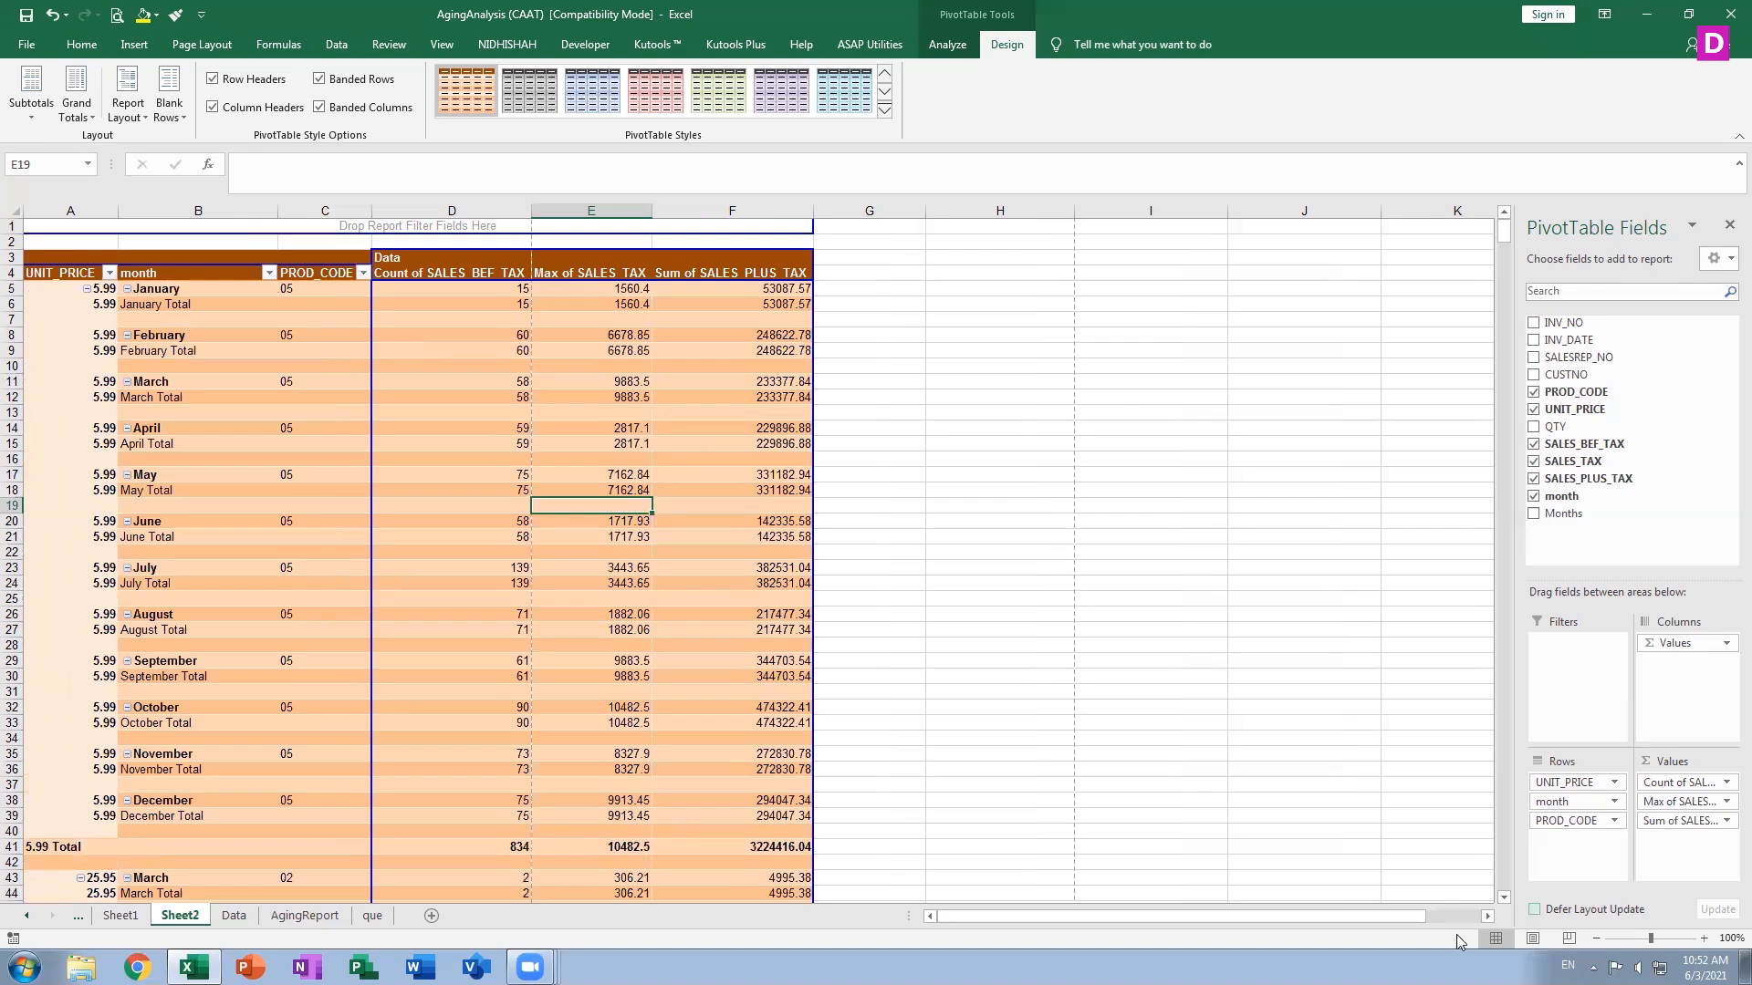
pyautogui.click(1558, 786)
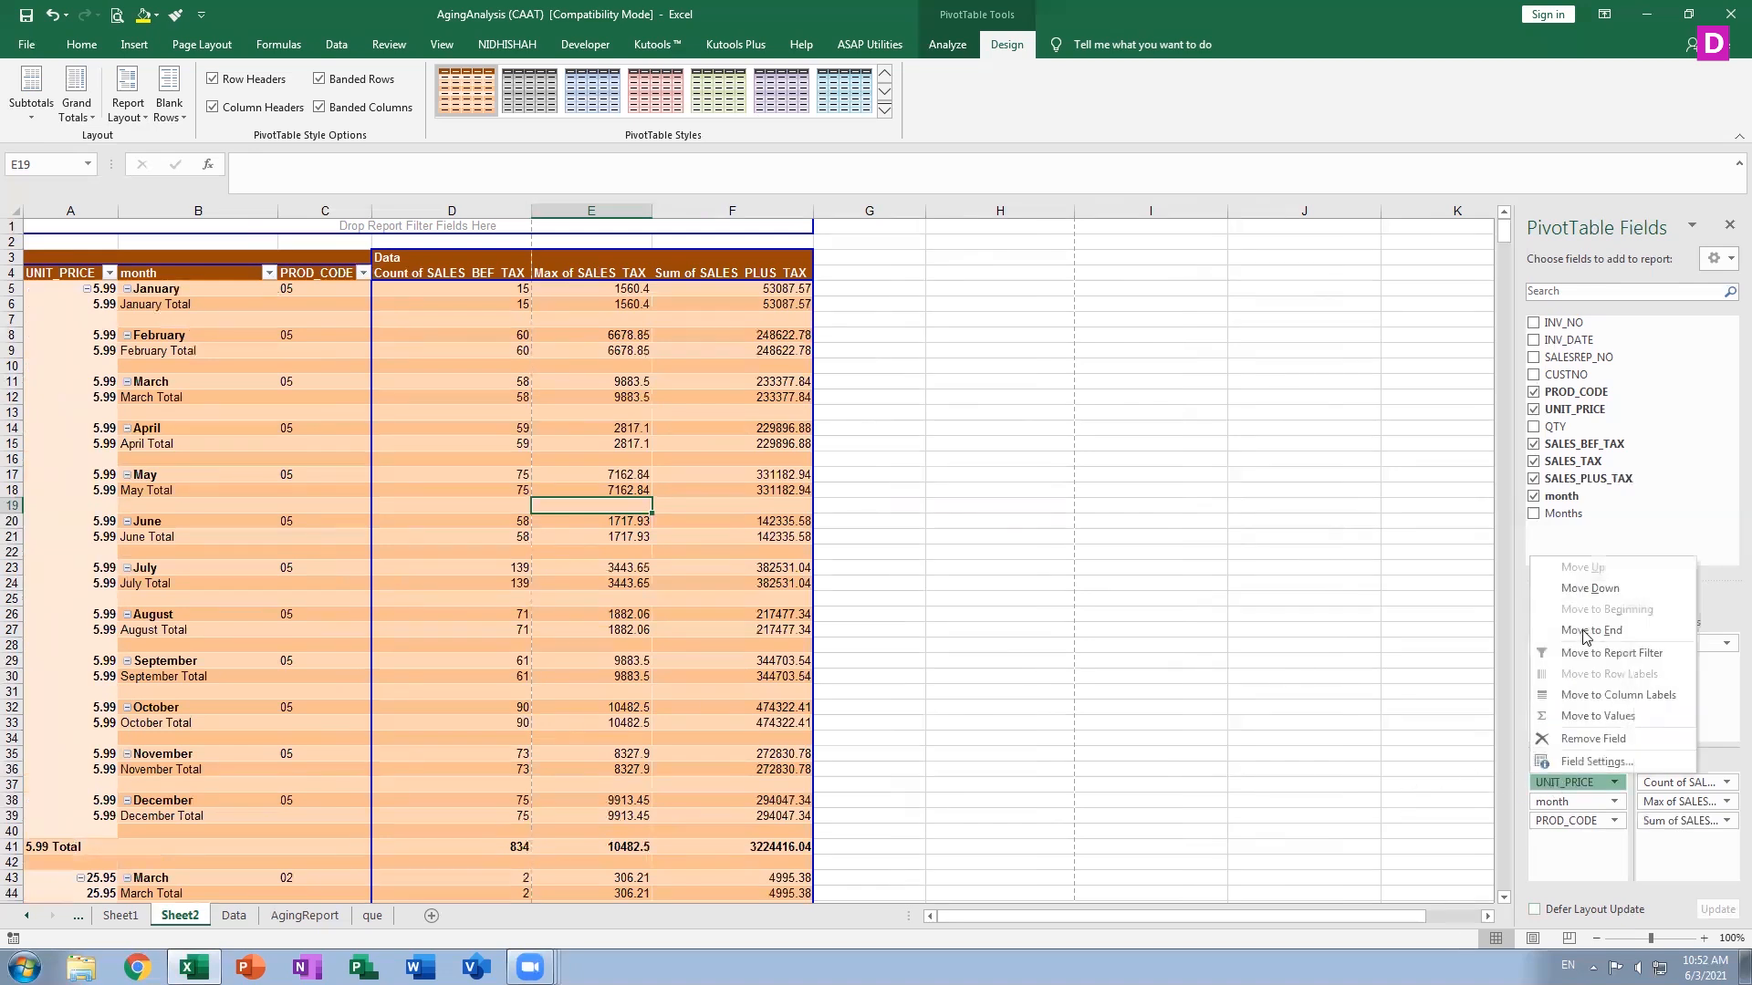
pyautogui.click(1585, 631)
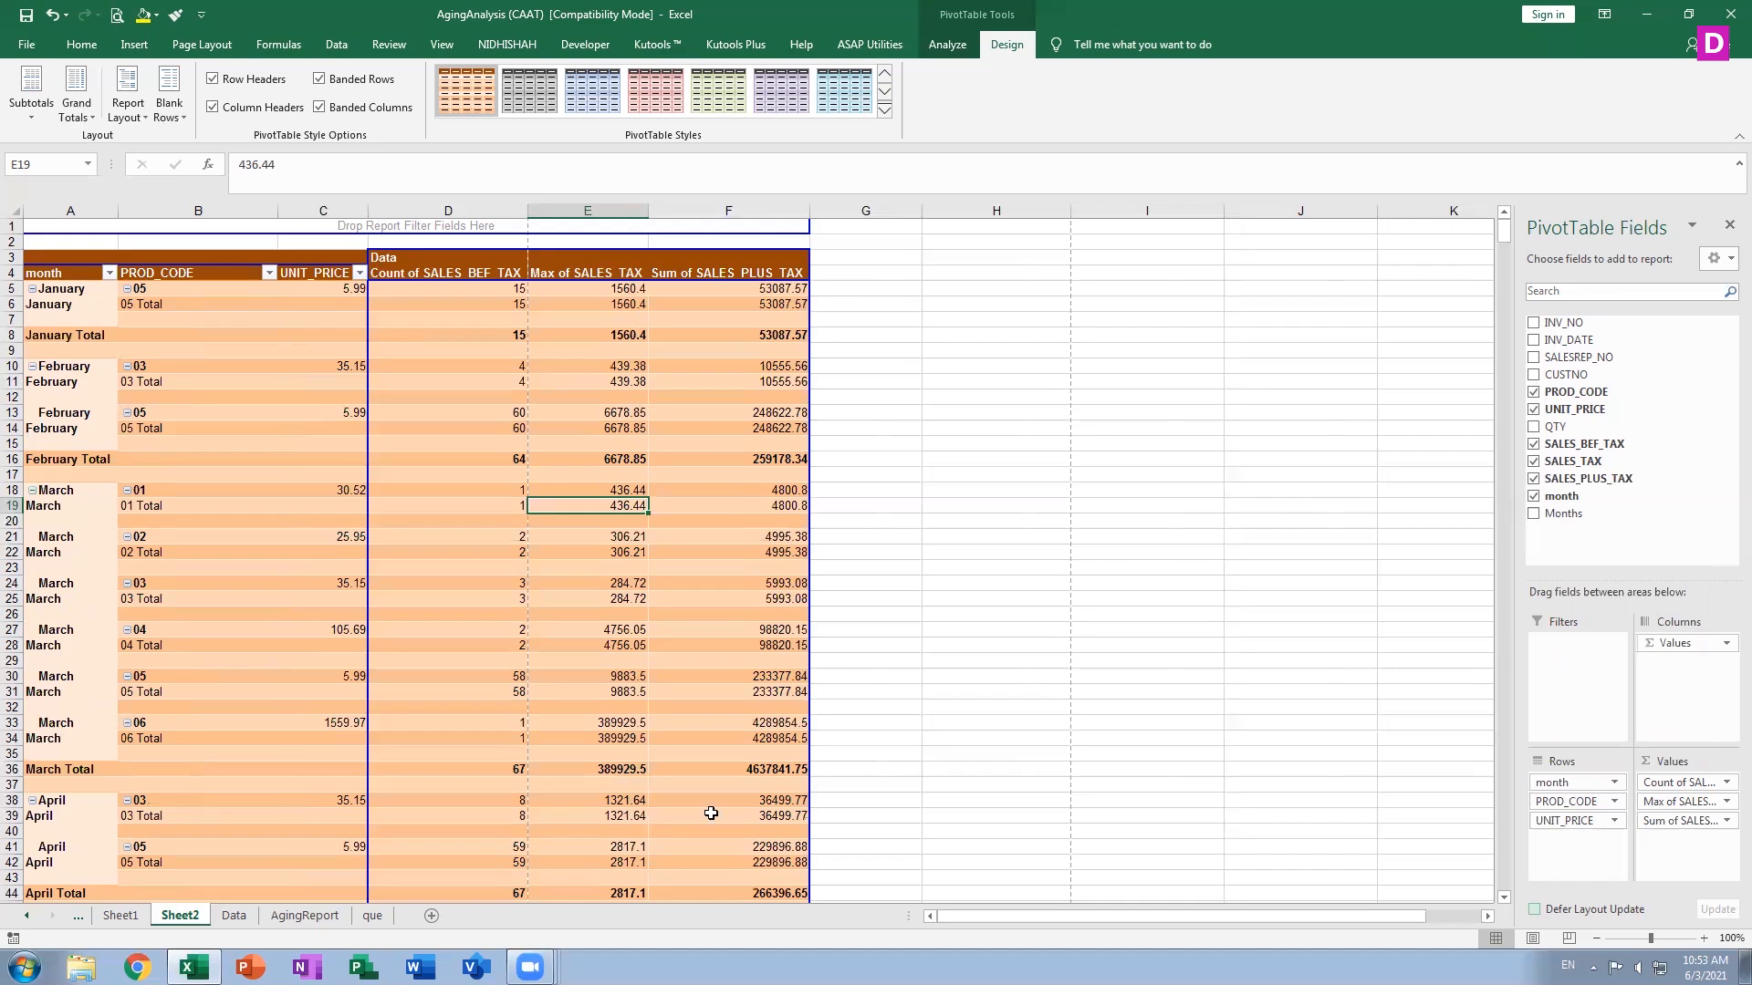
# Browse the Data sheet and Sheet1's PivotTable, then return to Sheet2
pyautogui.click(233, 915)
pyautogui.scroll(-7, 326, 736)
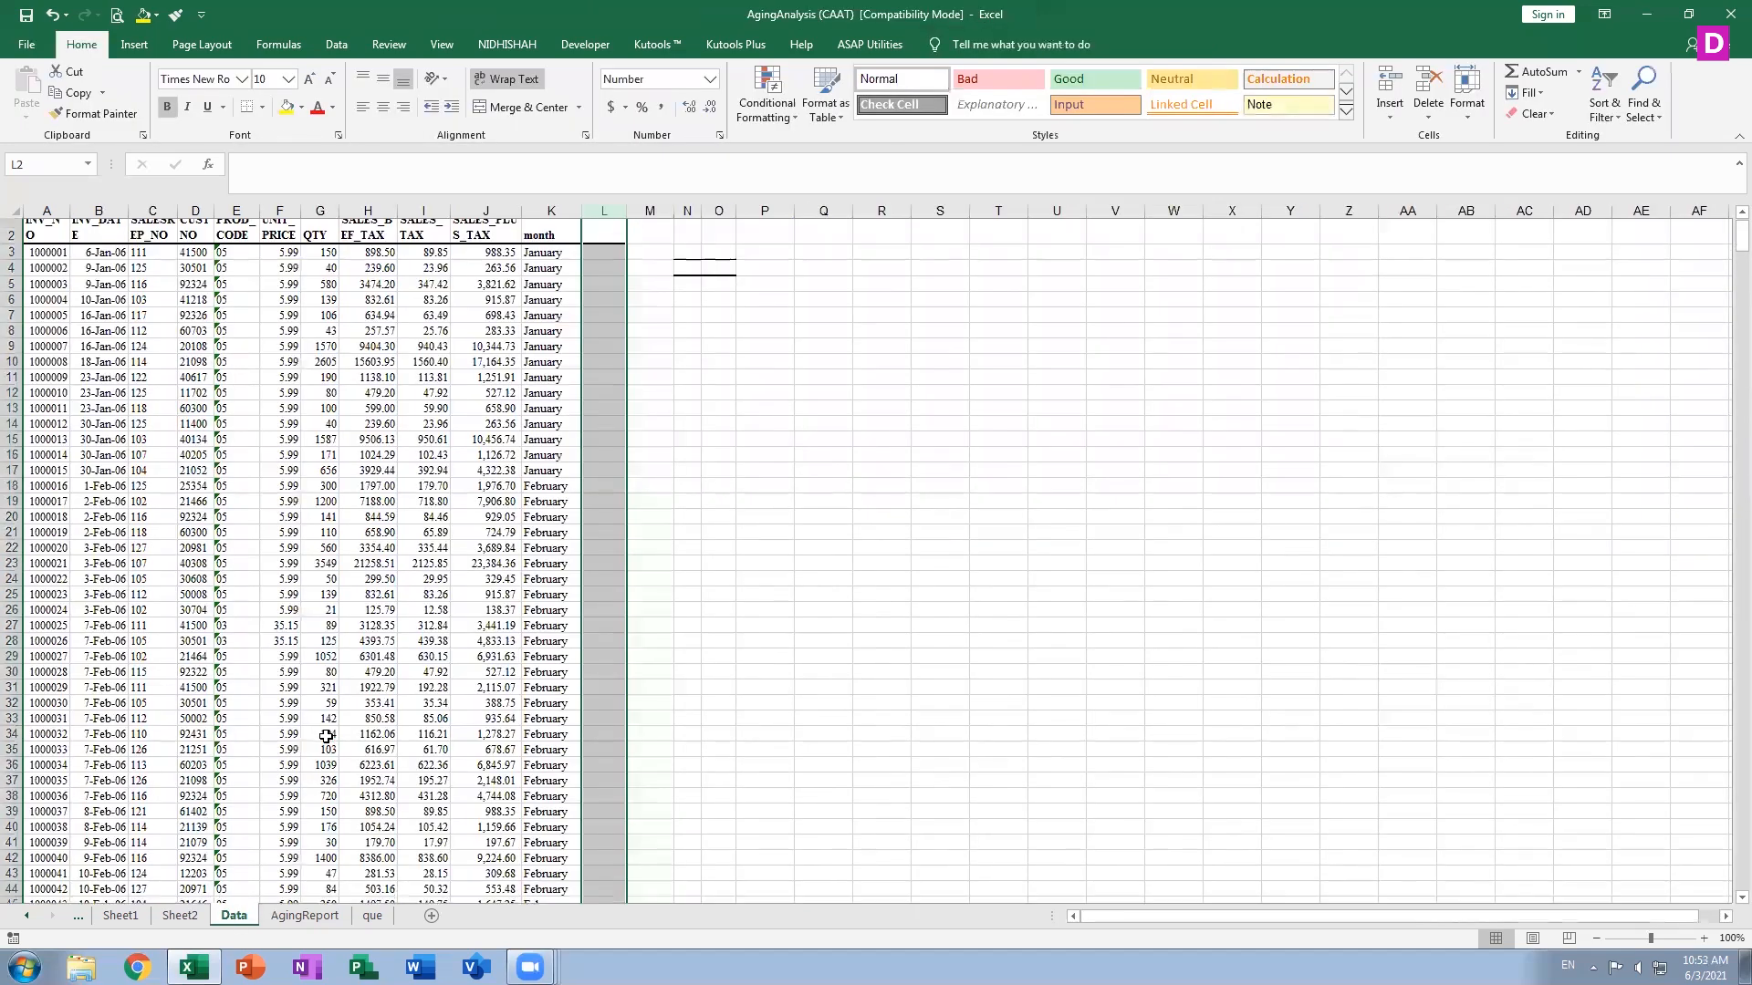
pyautogui.click(128, 916)
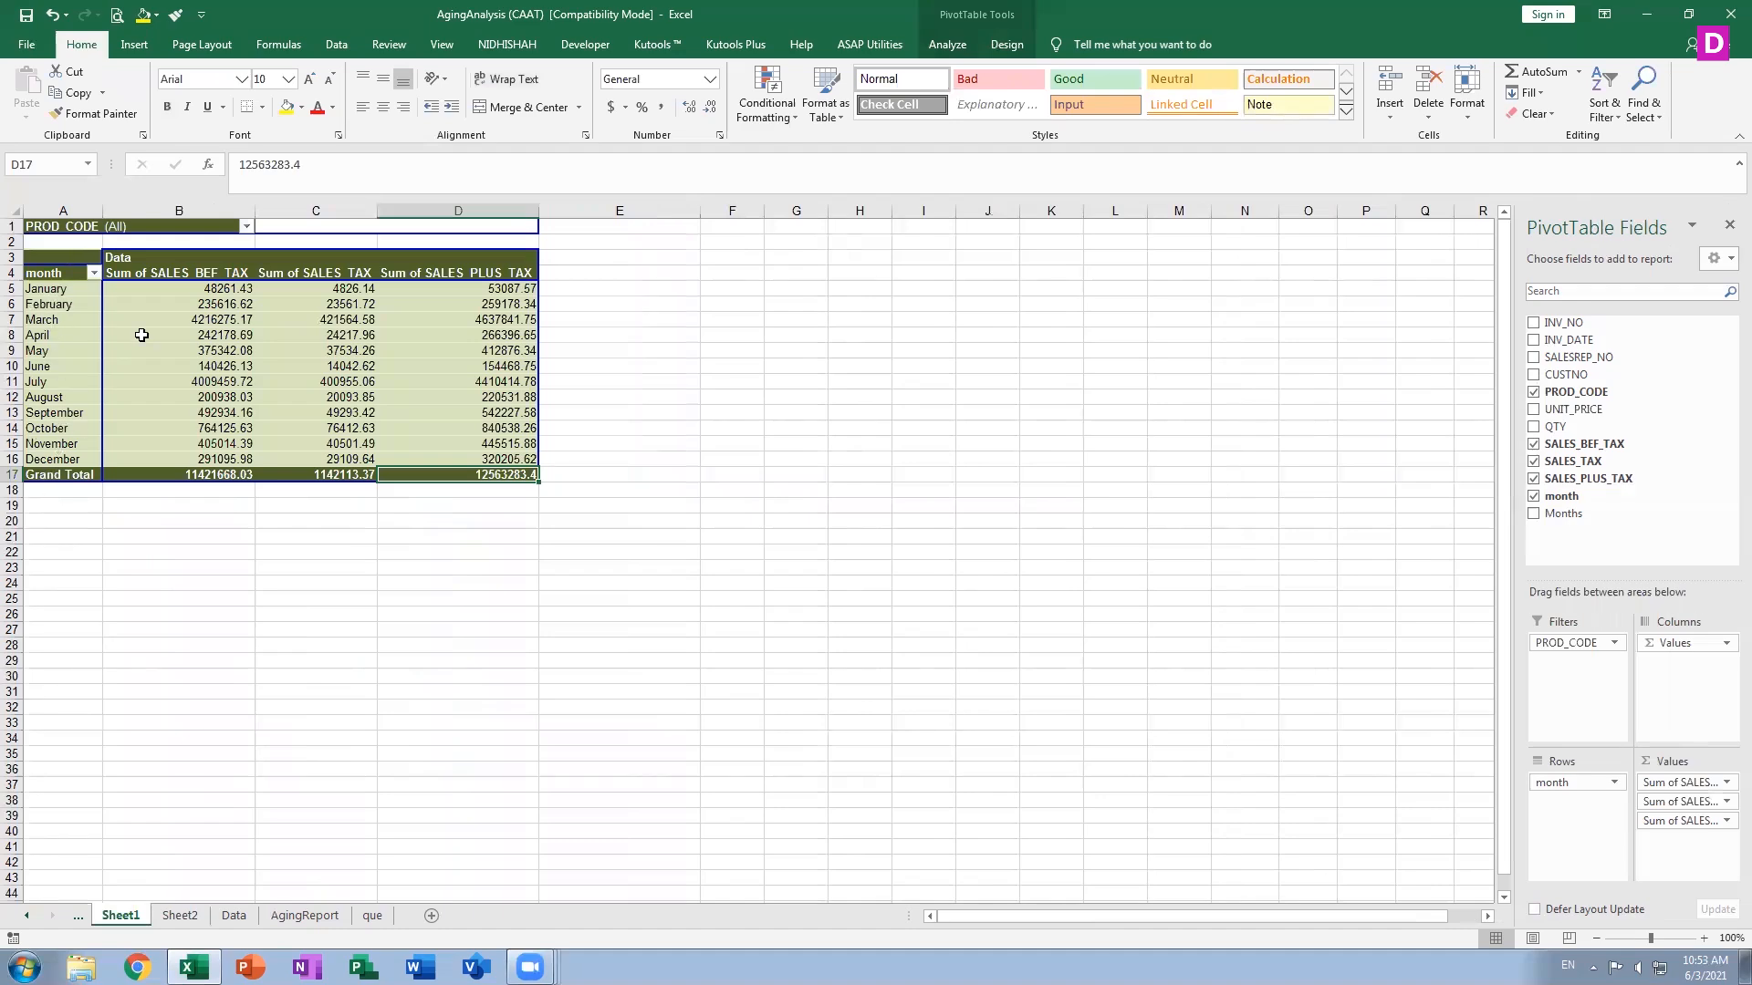
pyautogui.click(216, 290)
pyautogui.click(180, 916)
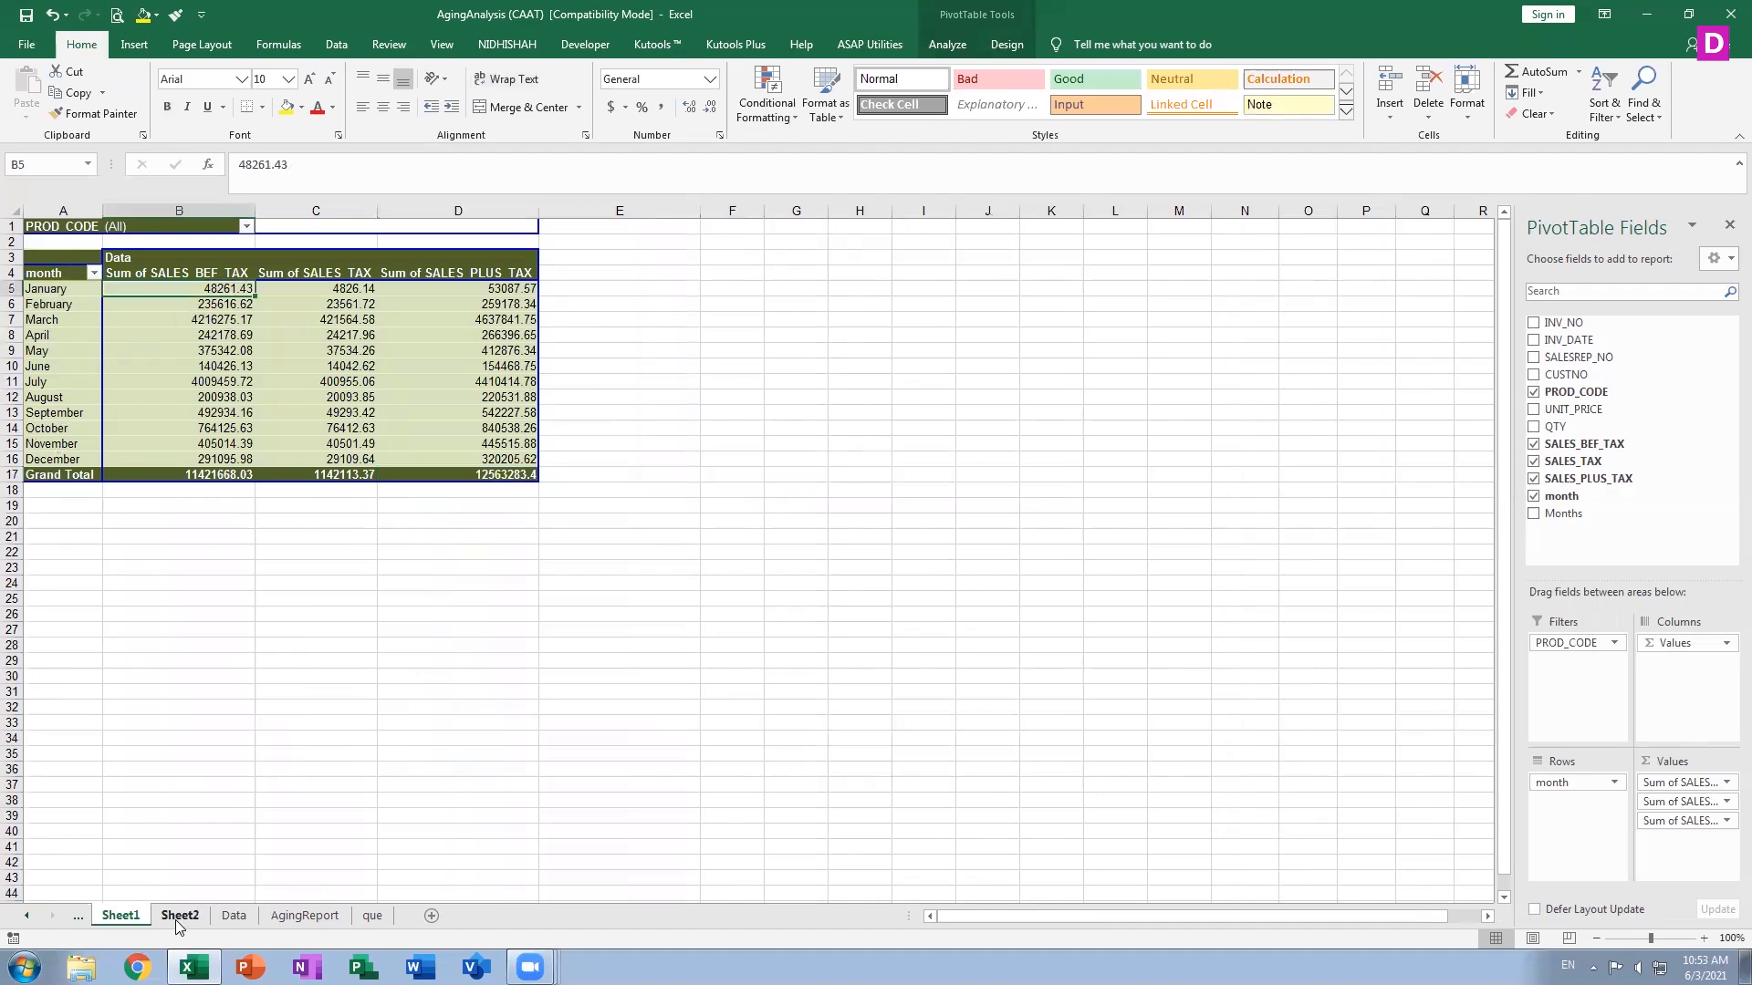
pyautogui.click(616, 337)
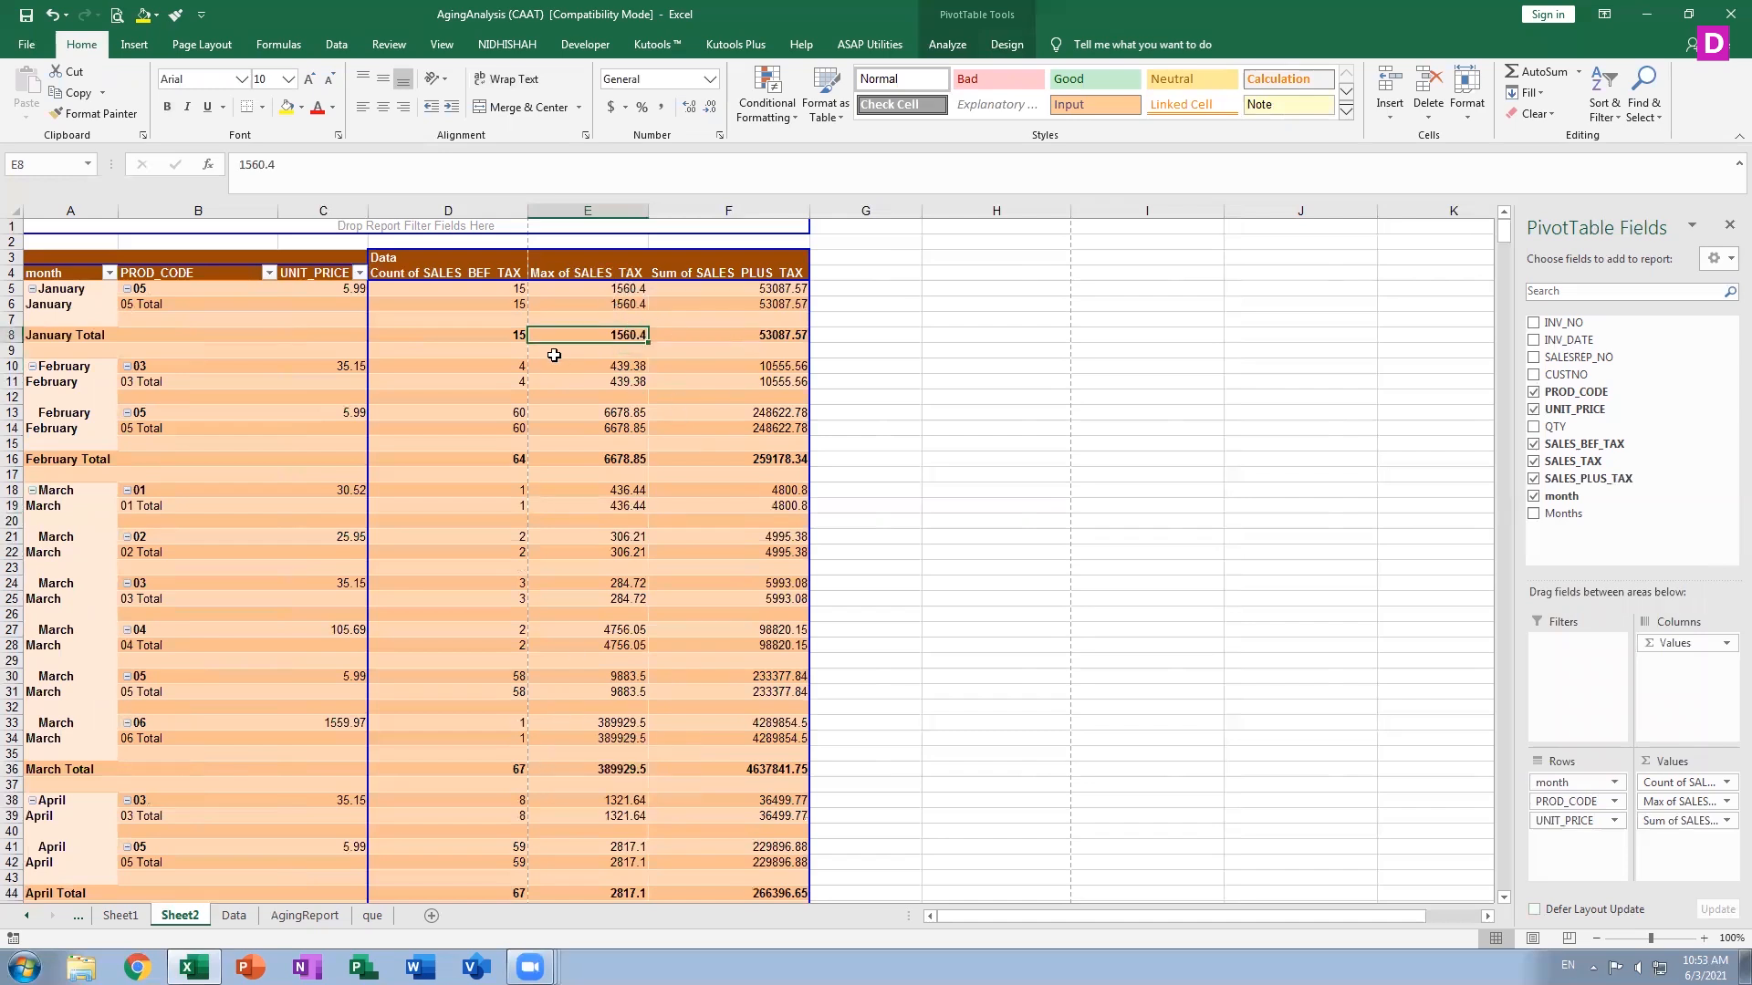
# Switch between Sheet2 and the Data sheet to compare the PivotTable with its source data
pyautogui.press('Up')
pyautogui.press('Up')
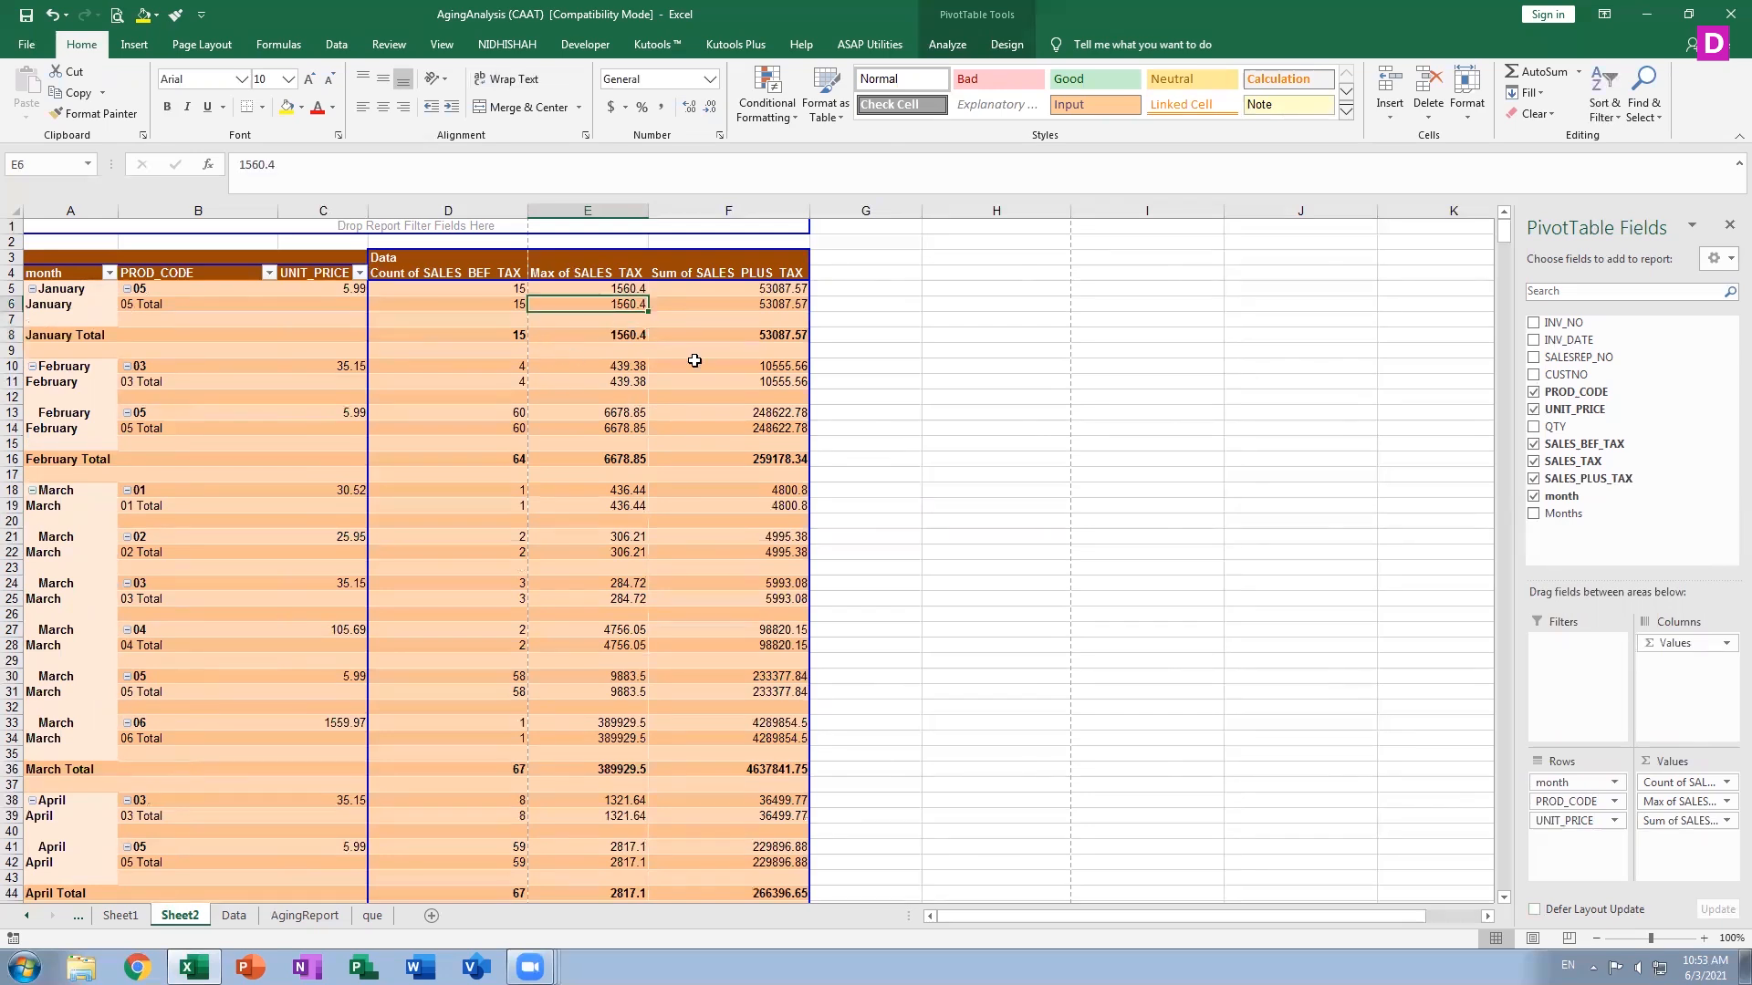
pyautogui.click(234, 915)
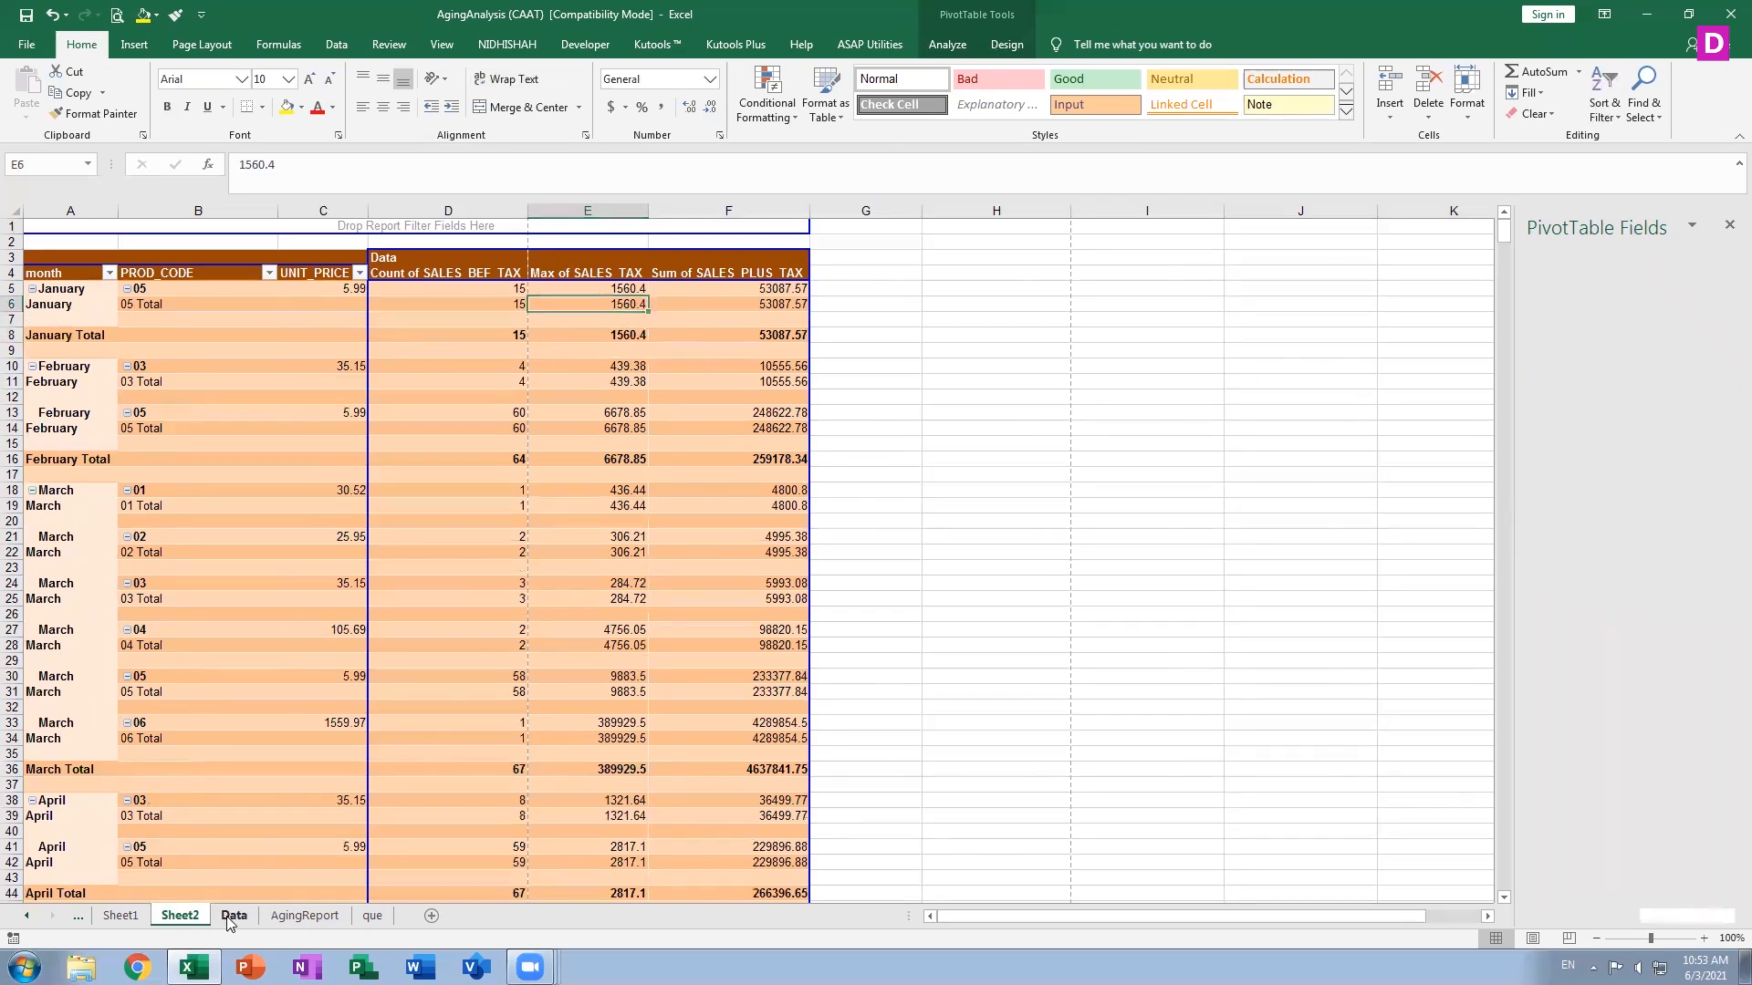
pyautogui.scroll(3, 274, 315)
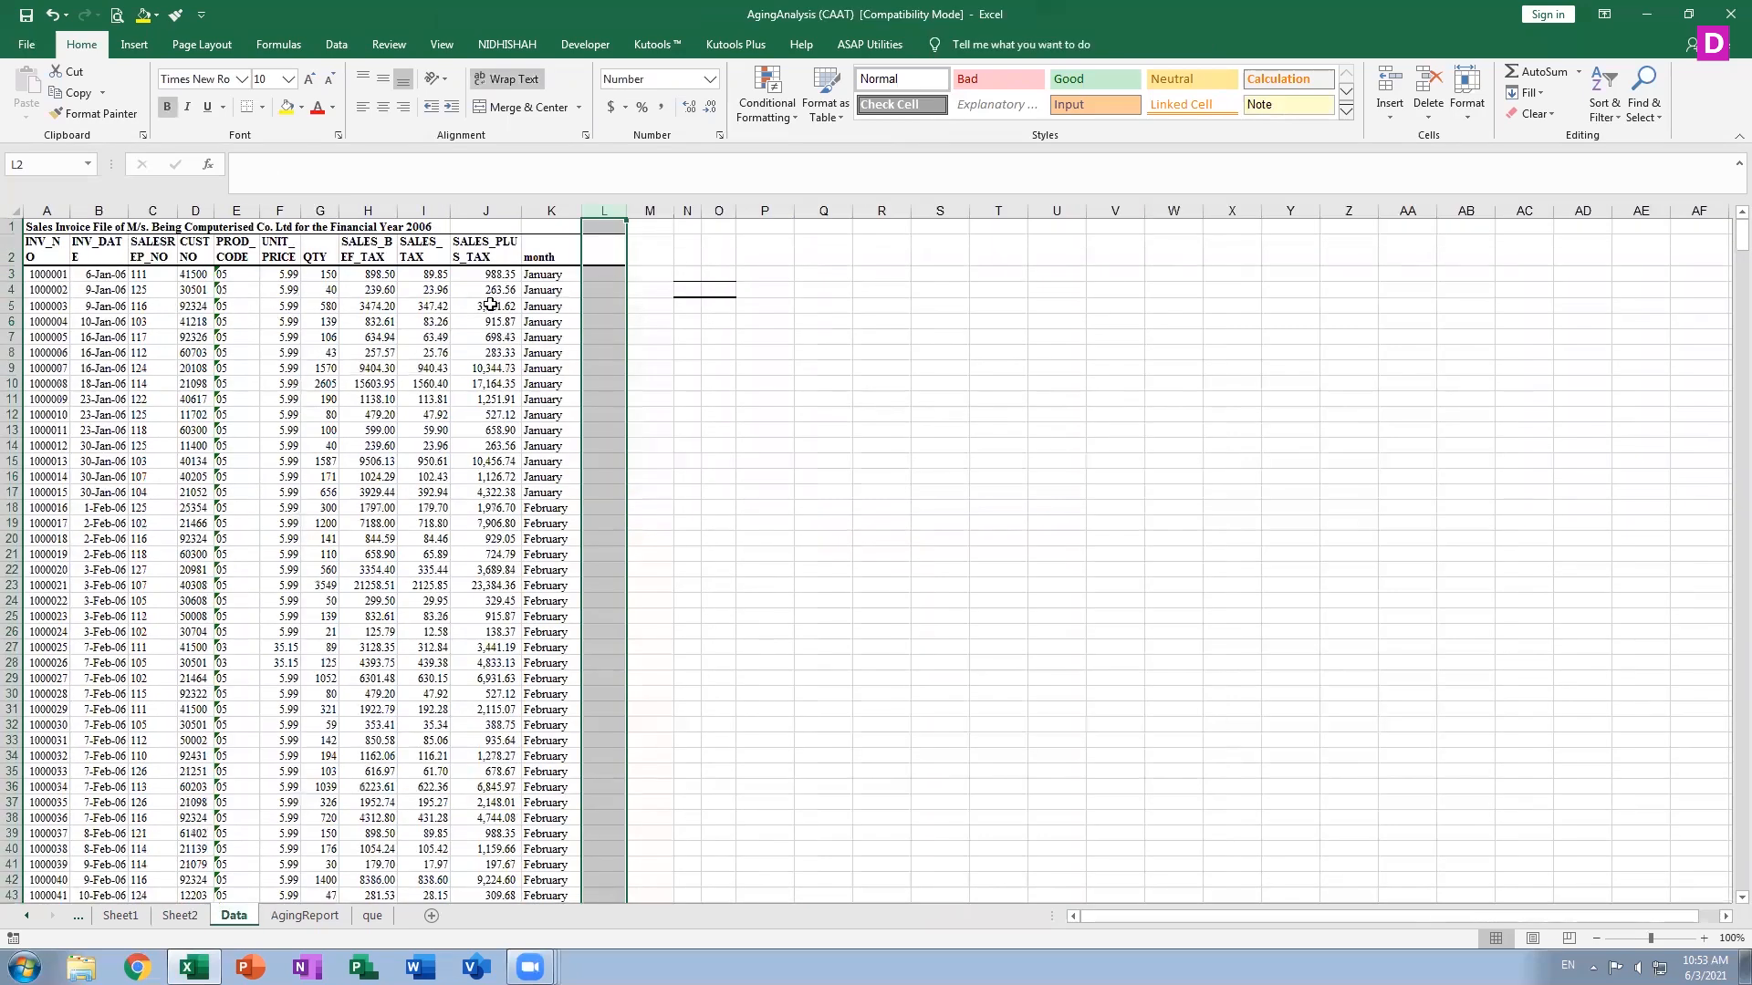
pyautogui.click(180, 915)
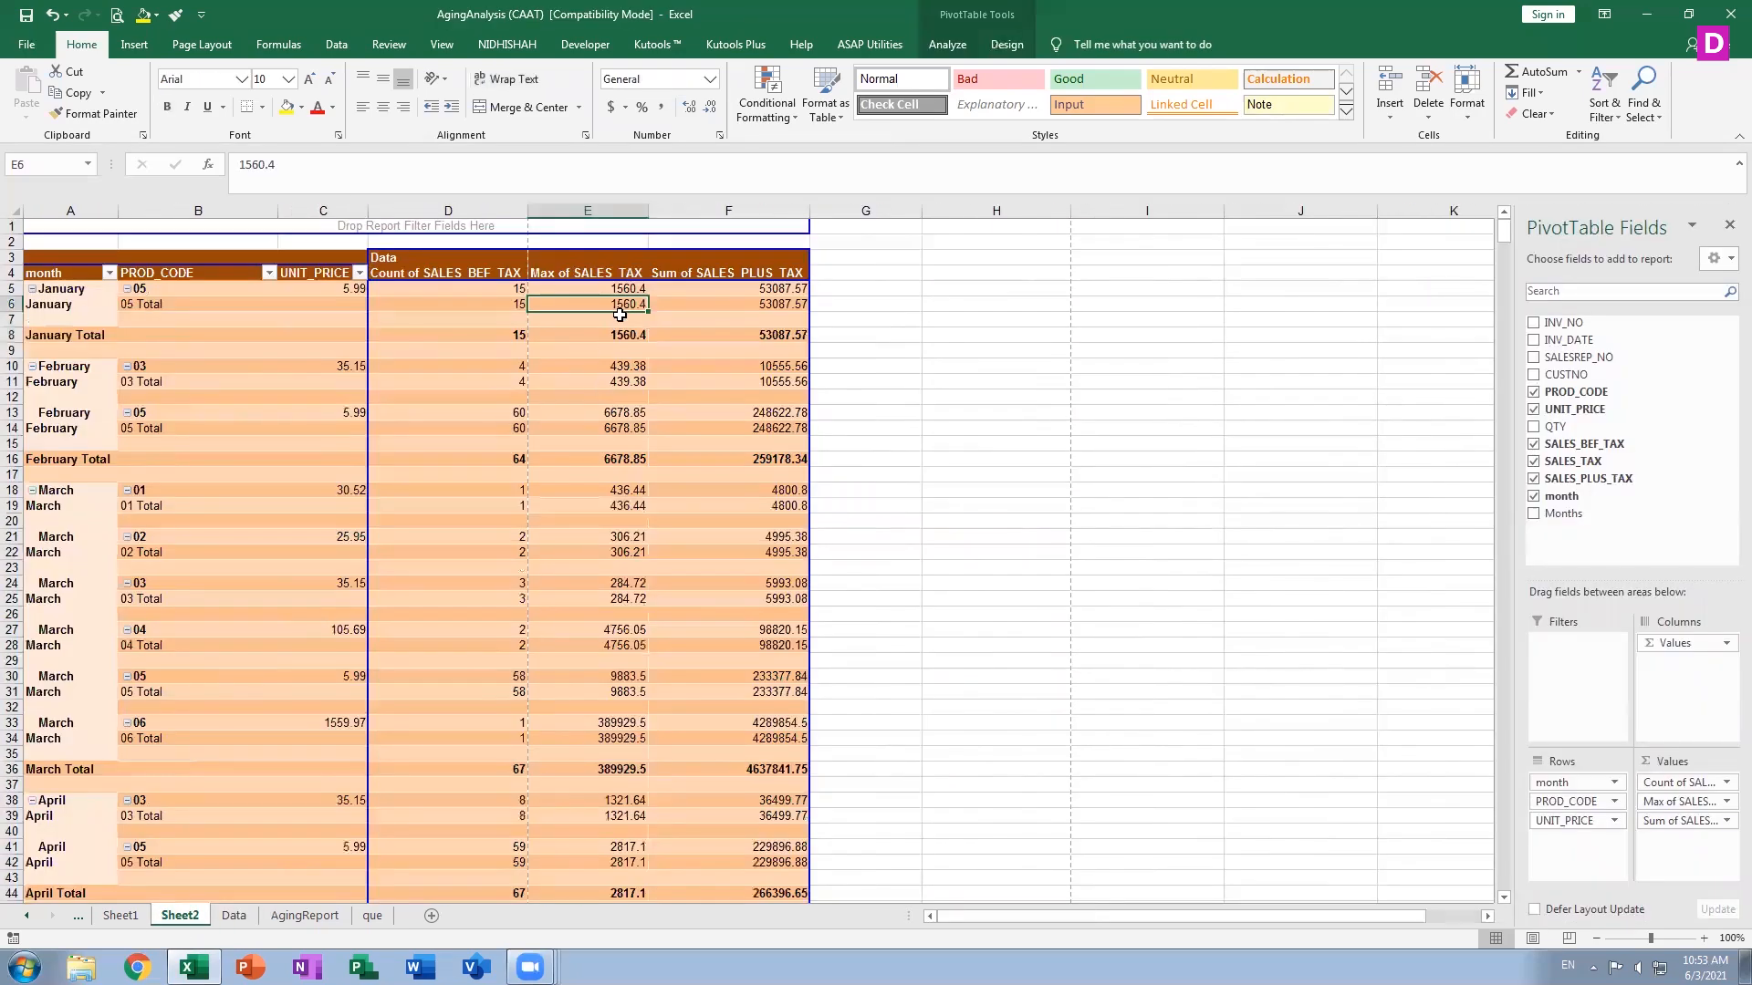
pyautogui.click(233, 915)
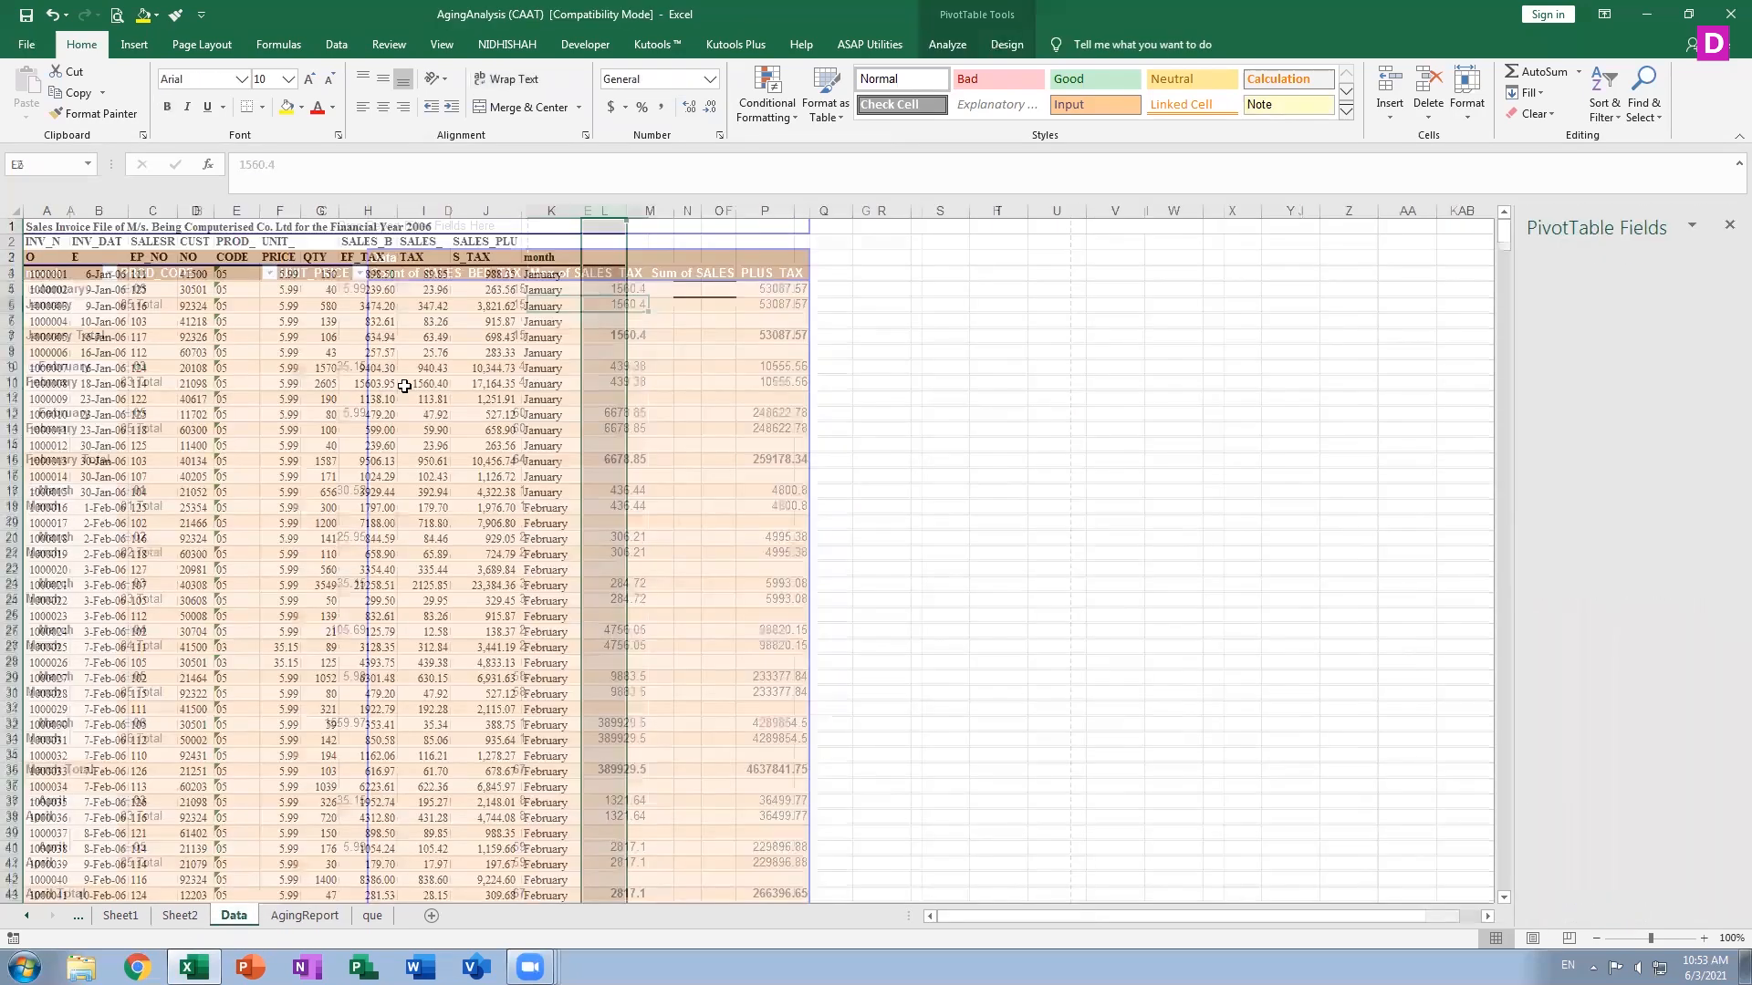
# On the Data sheet, replace the SALES_TAX value in row 5 with the formula =H5*10%
pyautogui.click(448, 290)
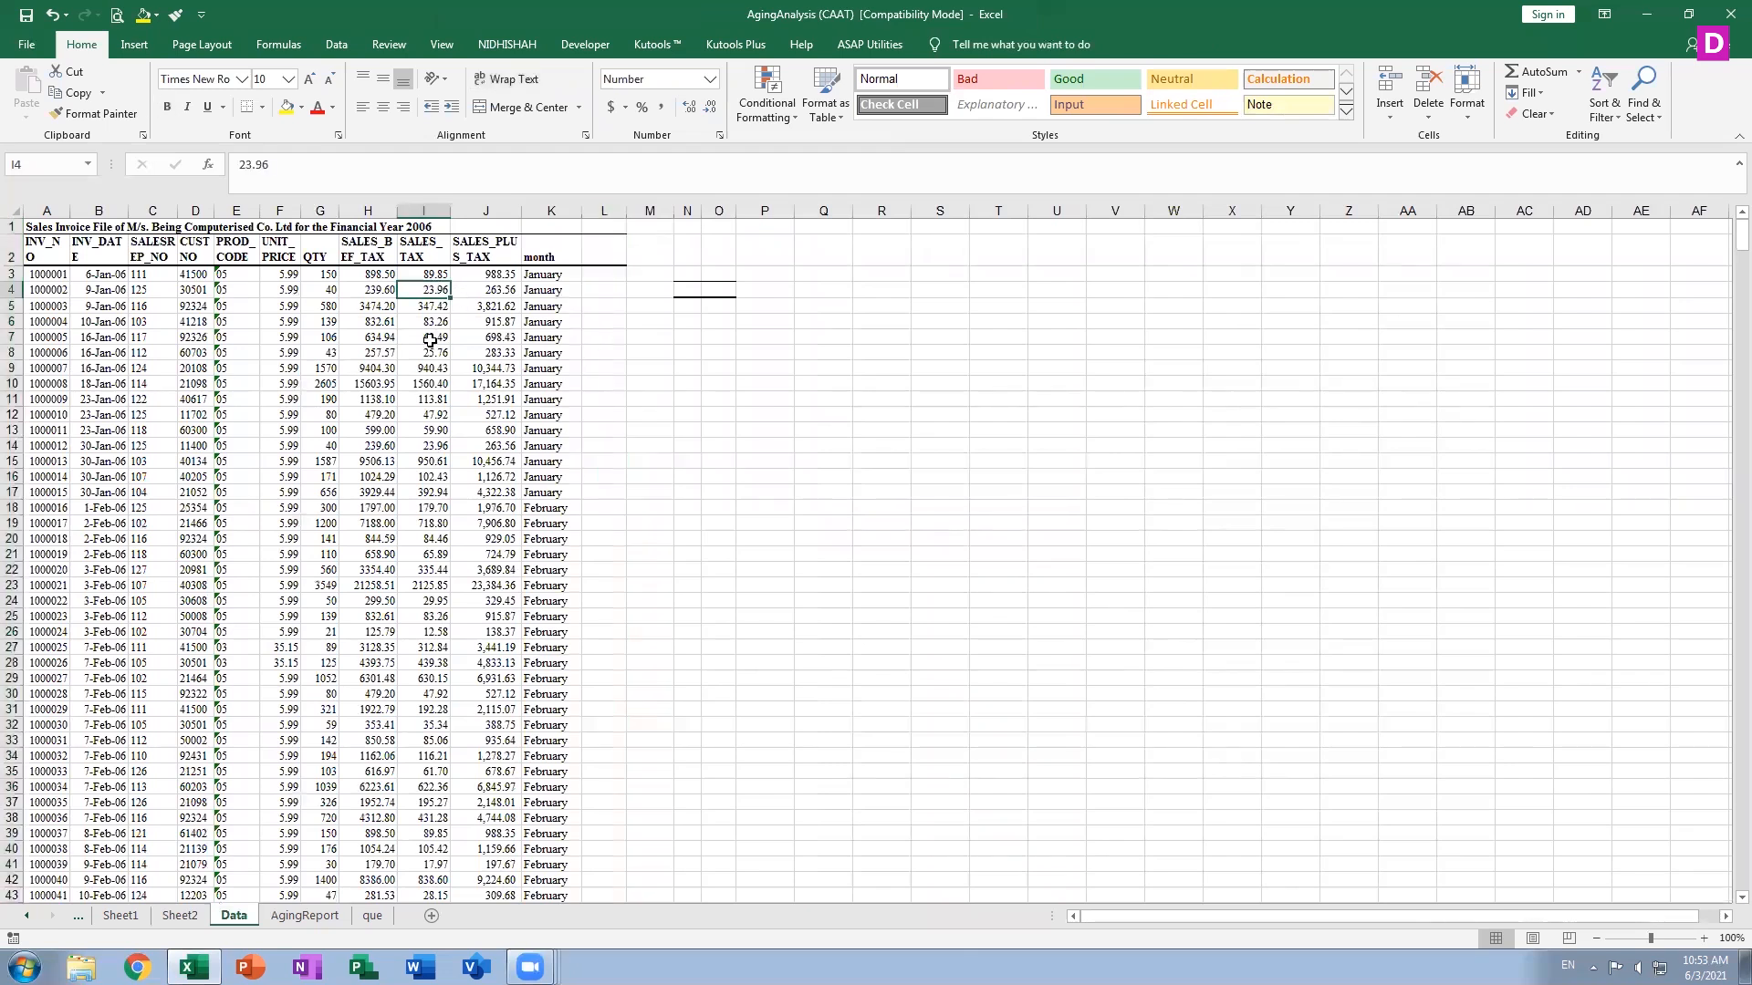
pyautogui.click(423, 310)
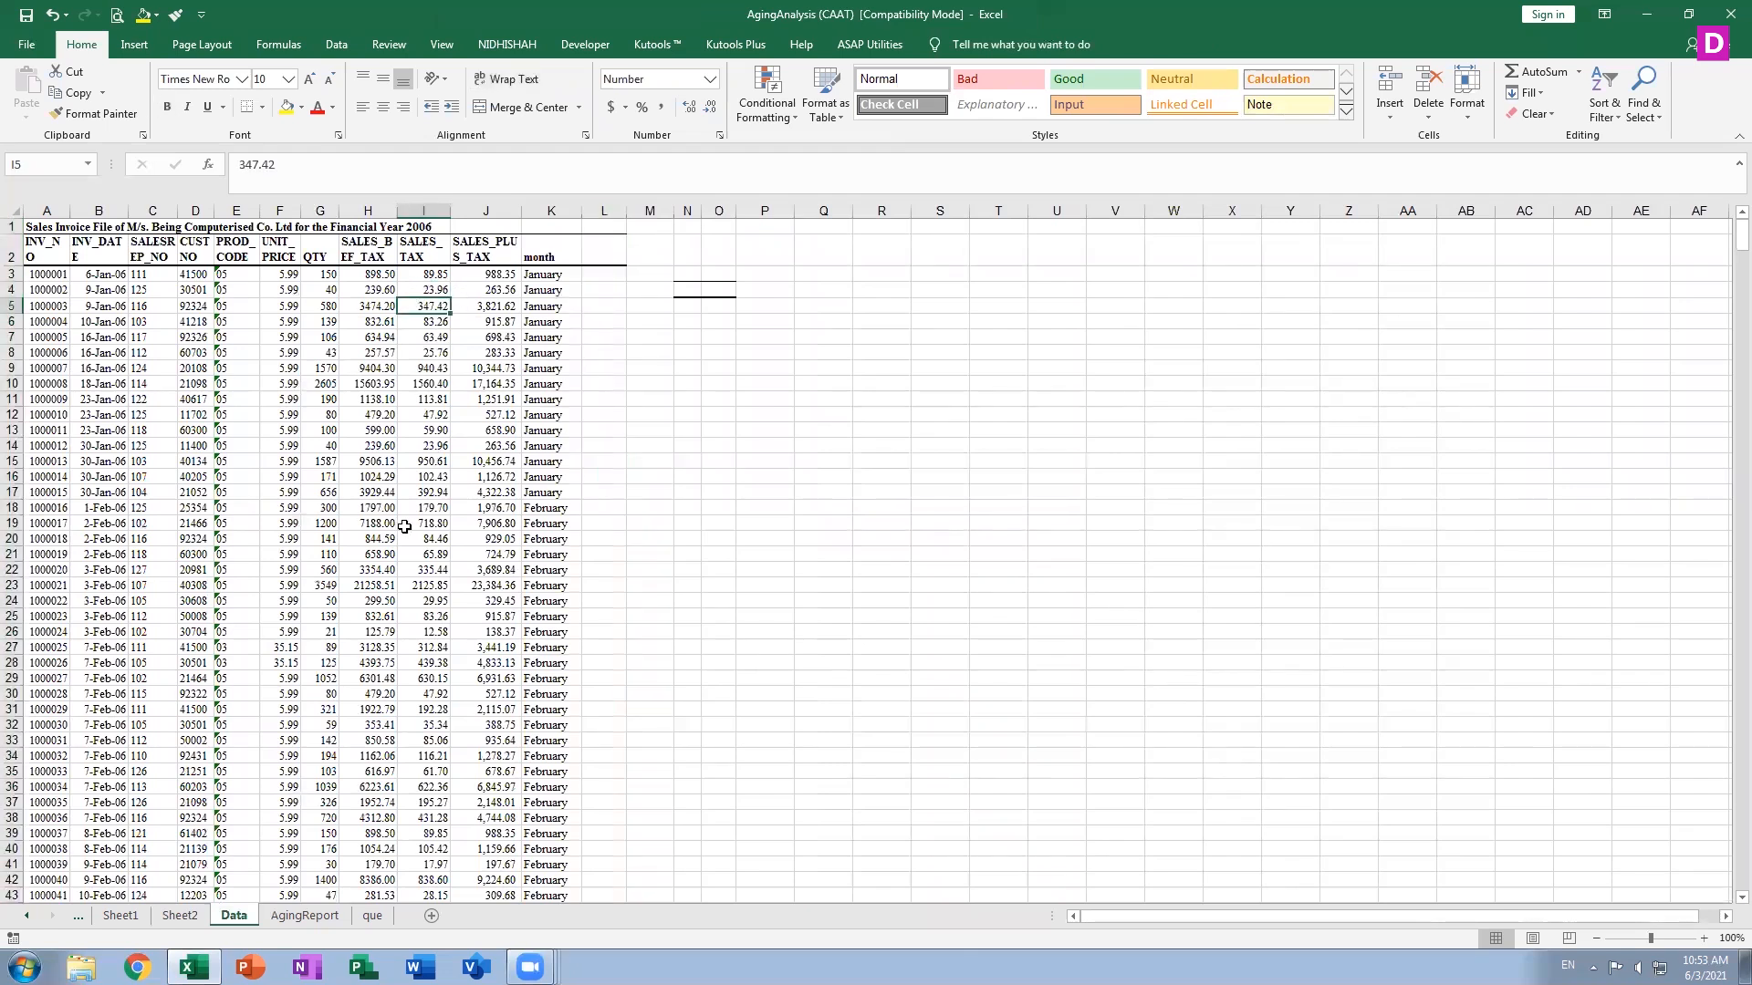
pyautogui.write('=H5*10%')
pyautogui.press('Return')
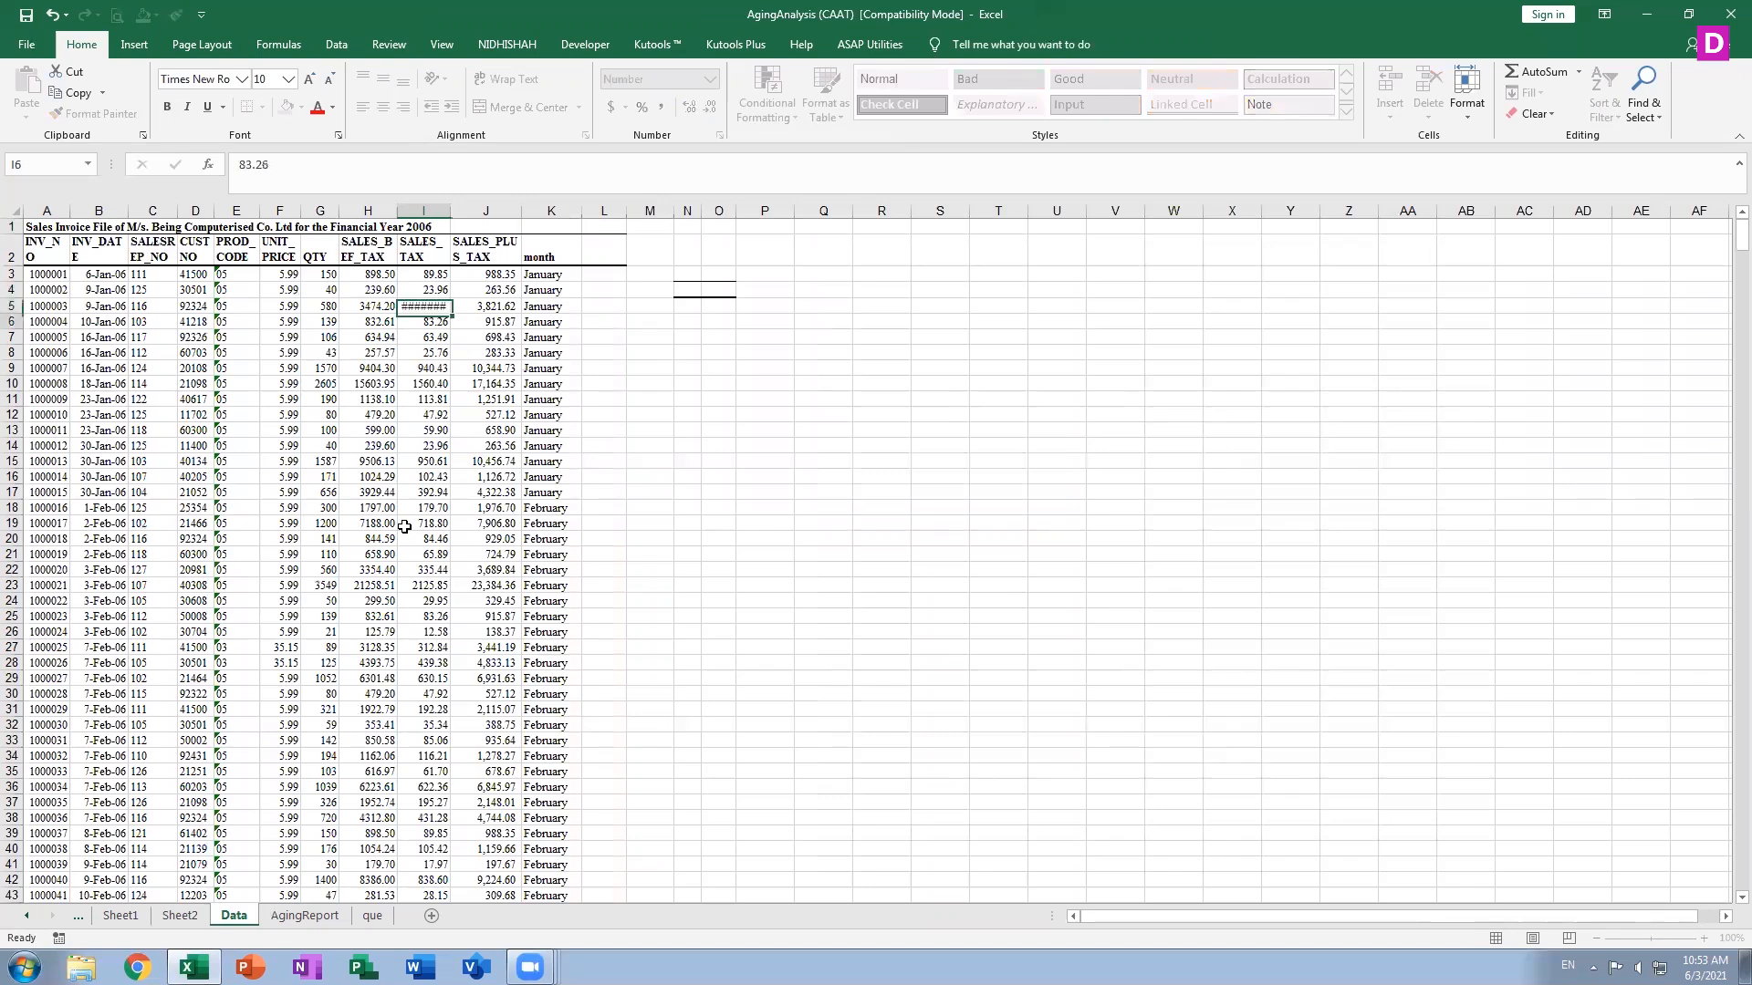
# Return to Sheet2 and refresh all data so the PivotTable picks up the changed source values
pyautogui.click(179, 918)
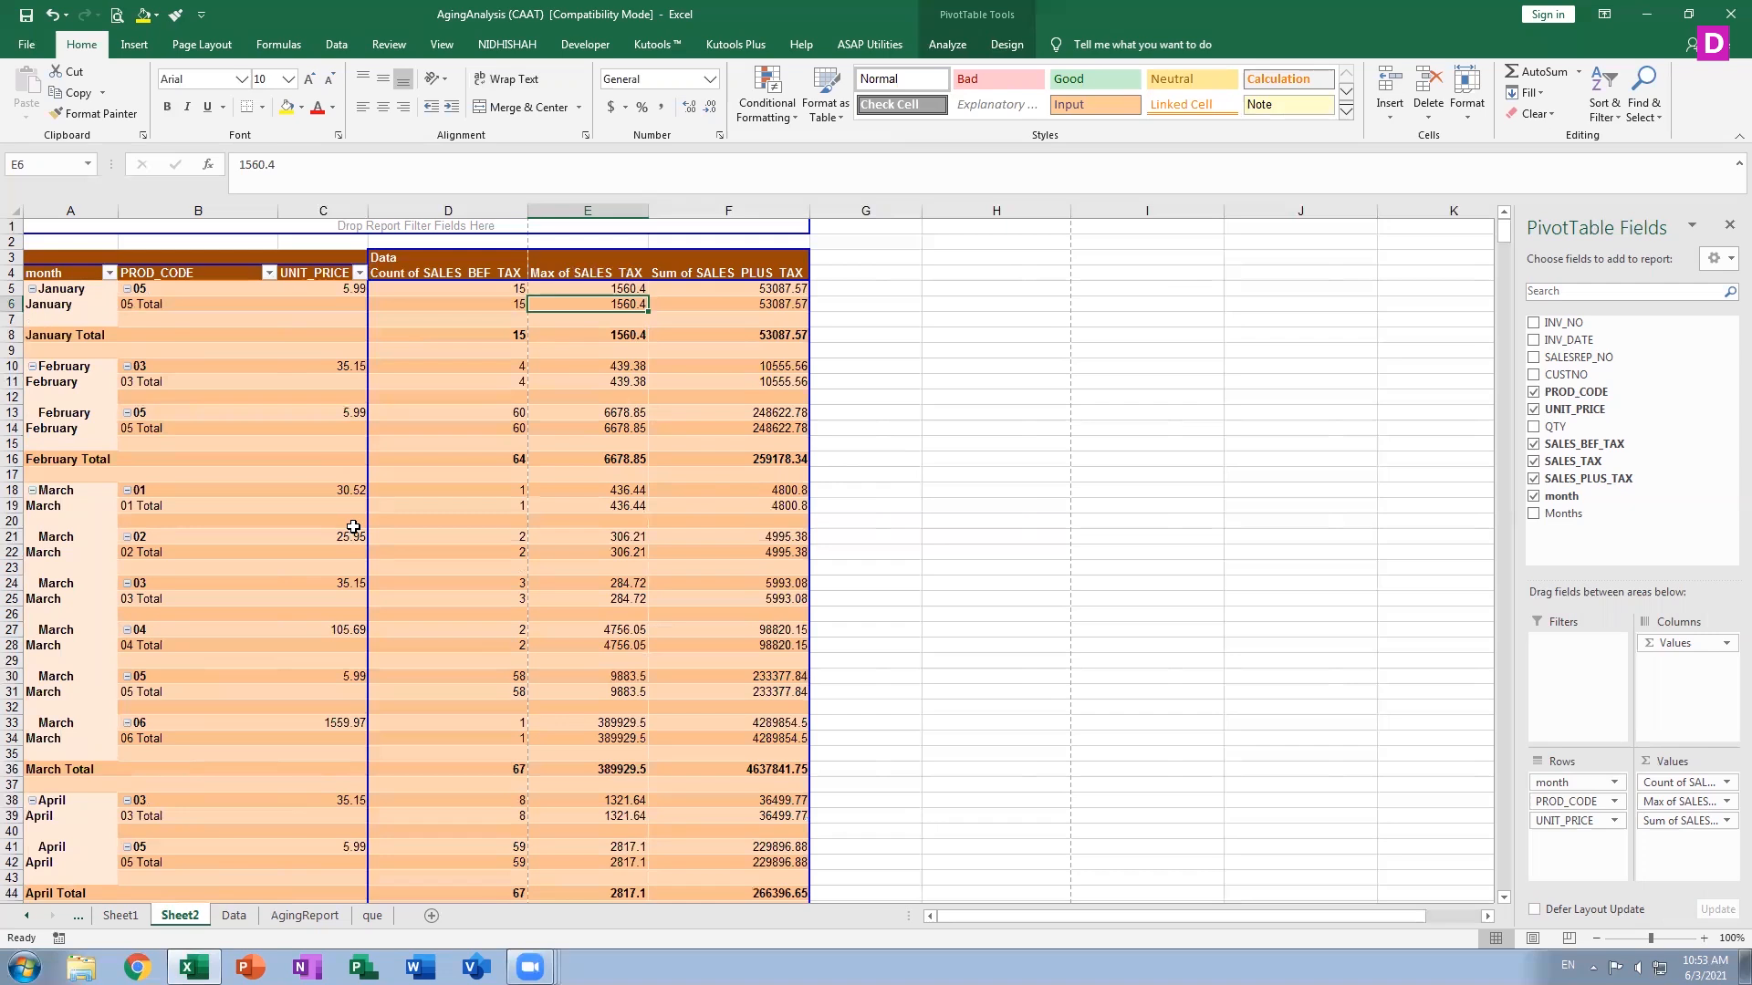
pyautogui.click(336, 43)
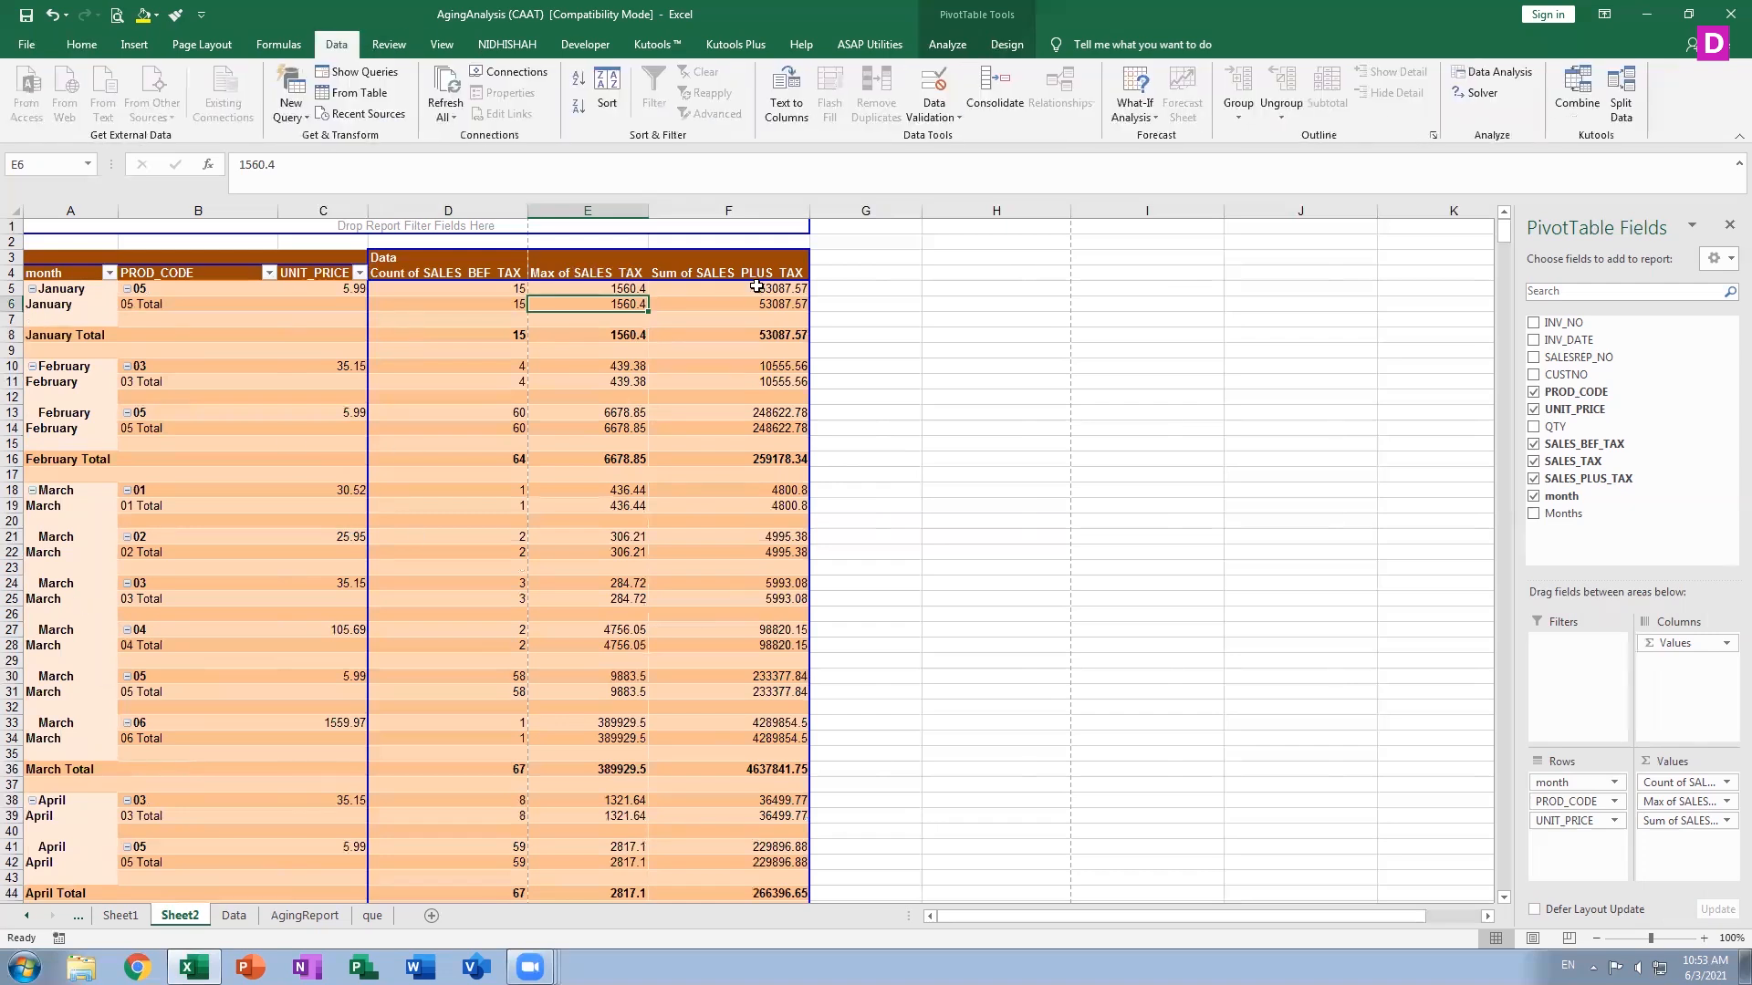
pyautogui.click(446, 85)
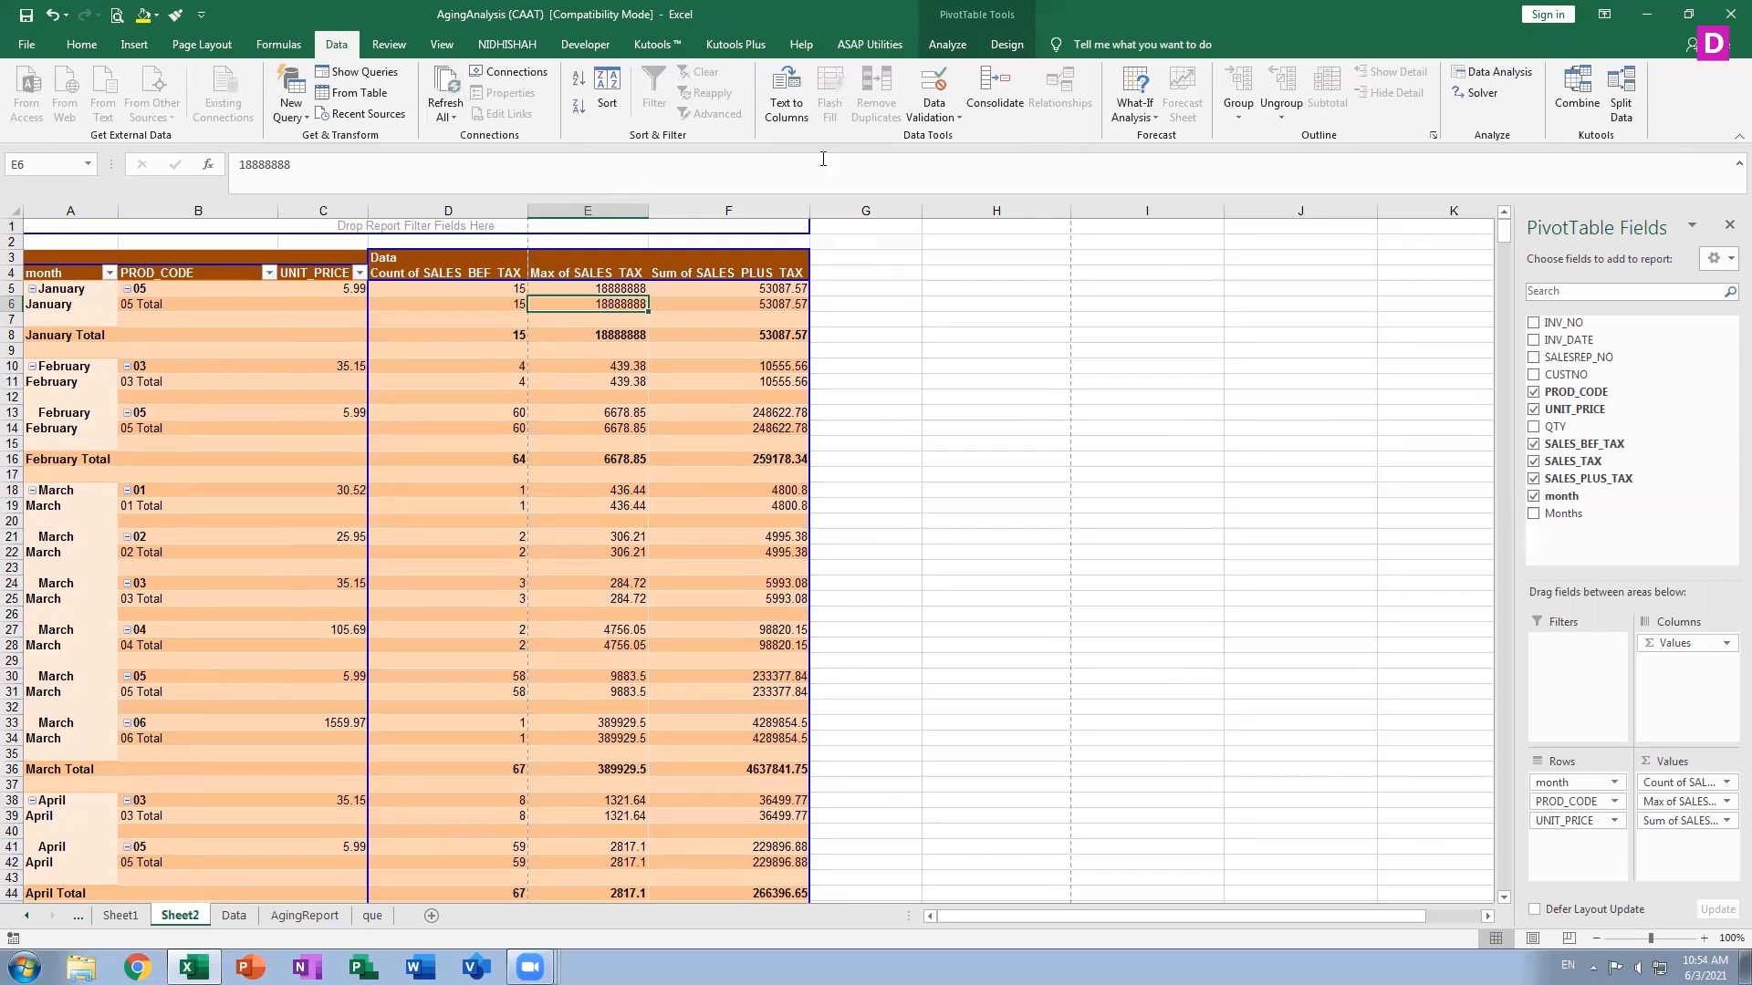
pyautogui.moveTo(720, 454)
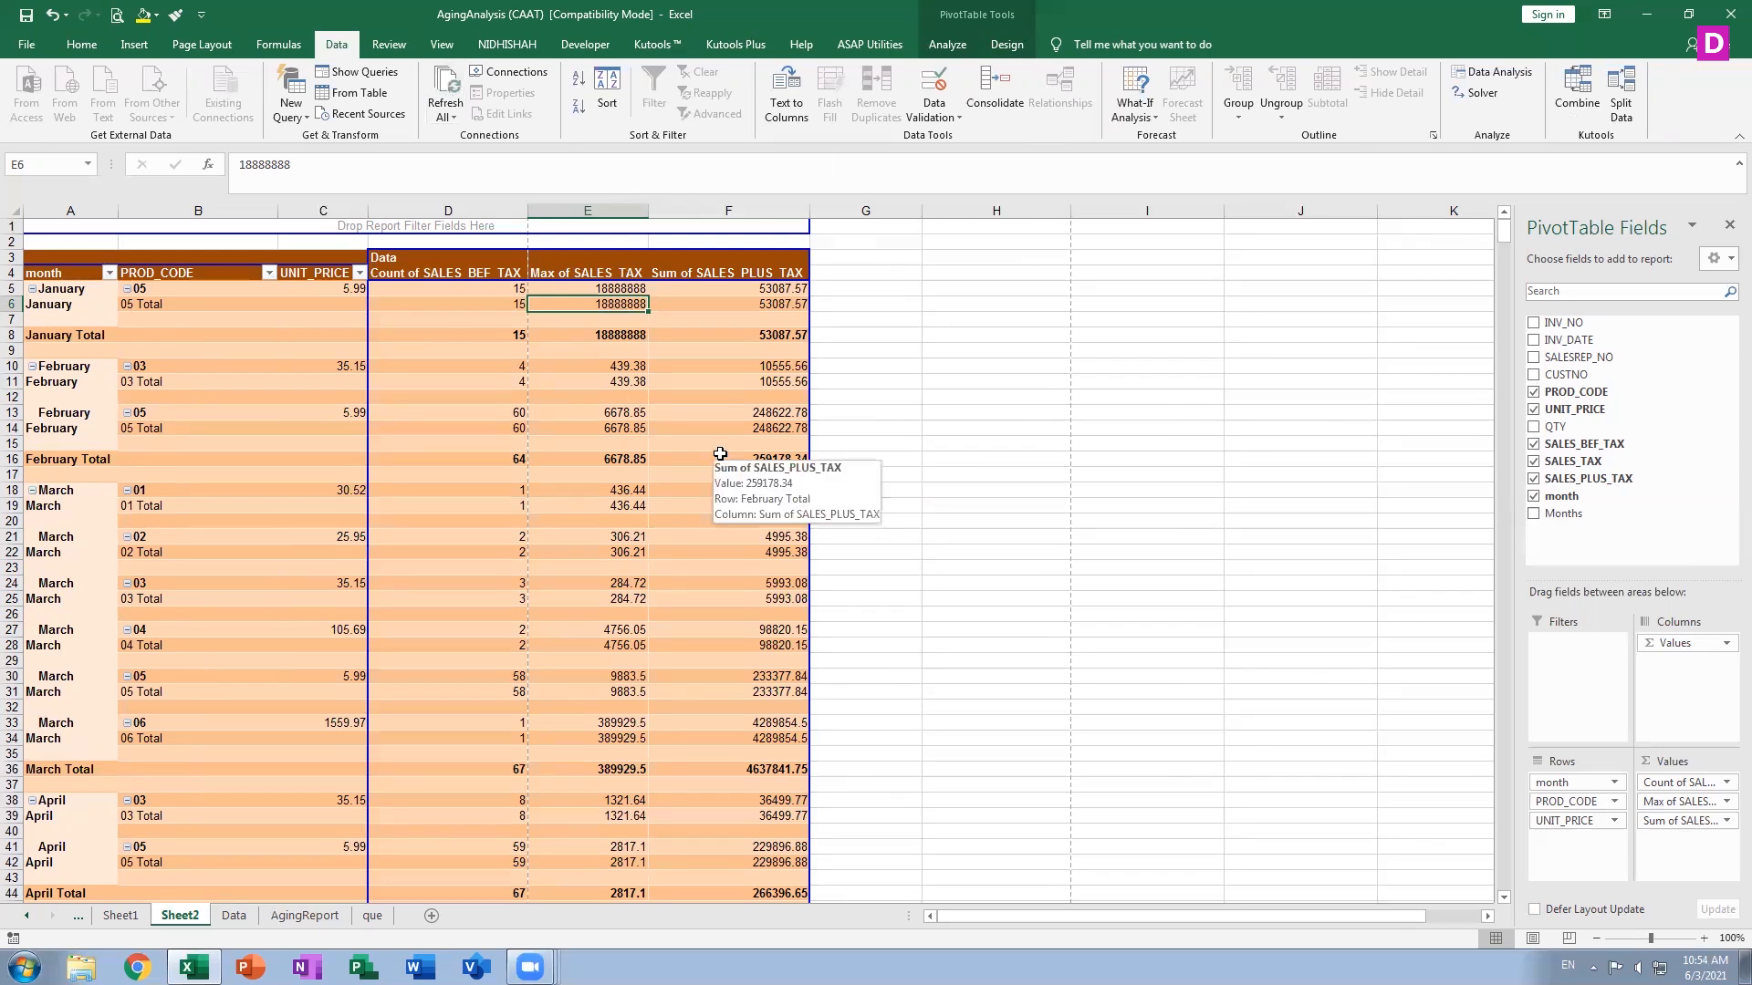